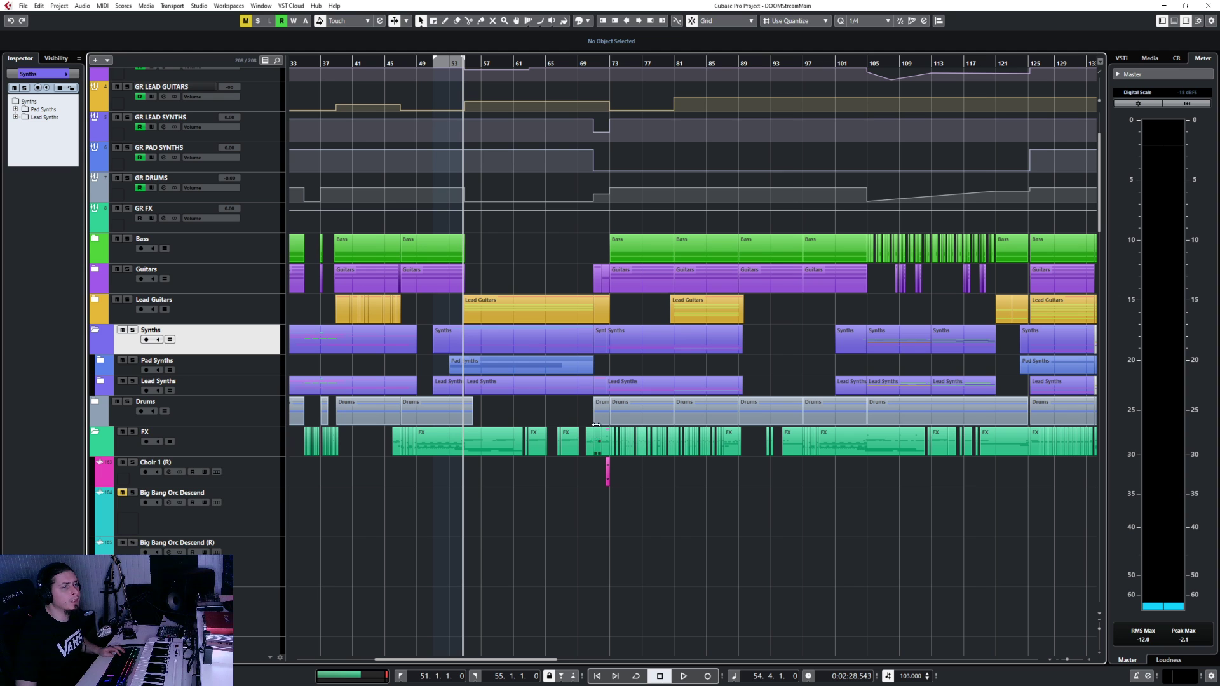
# Play the arrangement from about bar 66 and listen through the transition until about bar 79
pyautogui.scroll(7, 521, 333)
pyautogui.scroll(-2, 570, 342)
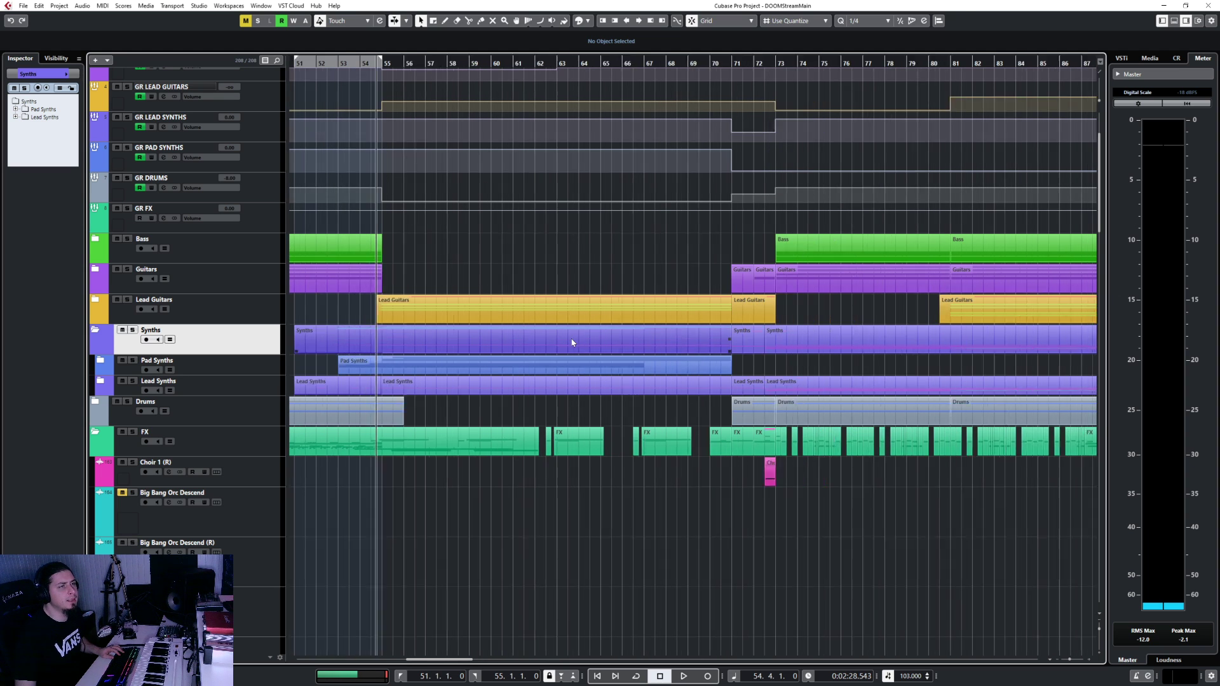
pyautogui.scroll(-1, 572, 343)
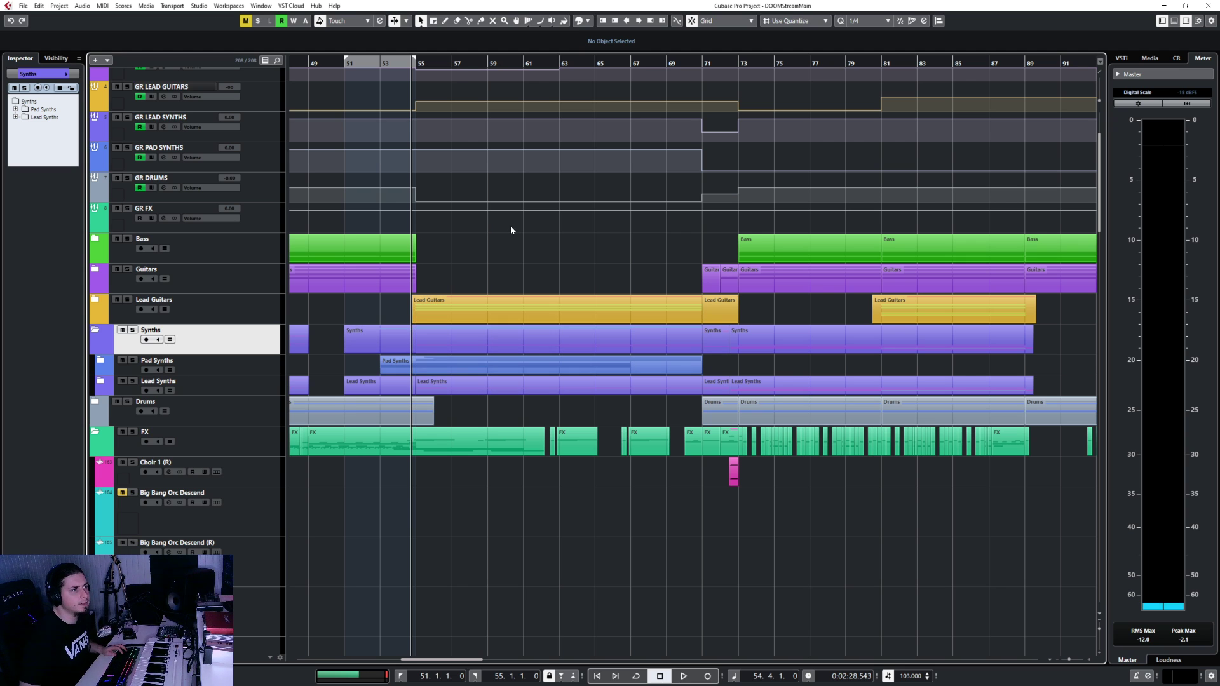
pyautogui.scroll(-5, 641, 394)
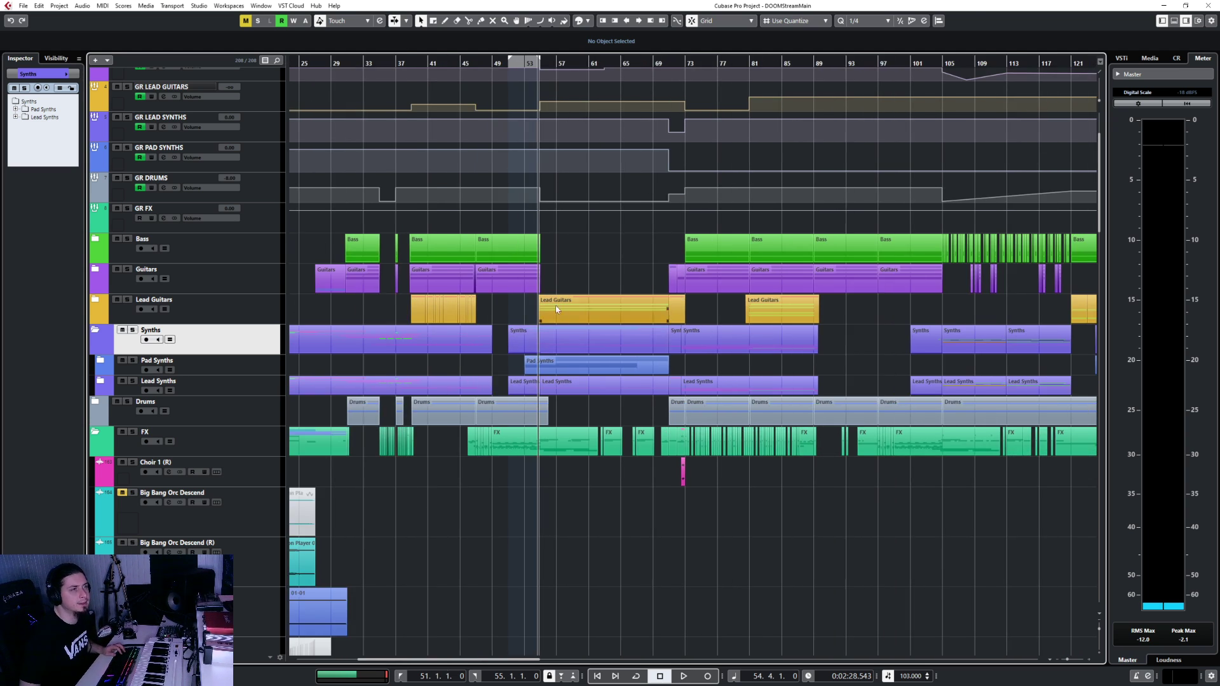
pyautogui.hscroll(2, 596, 314)
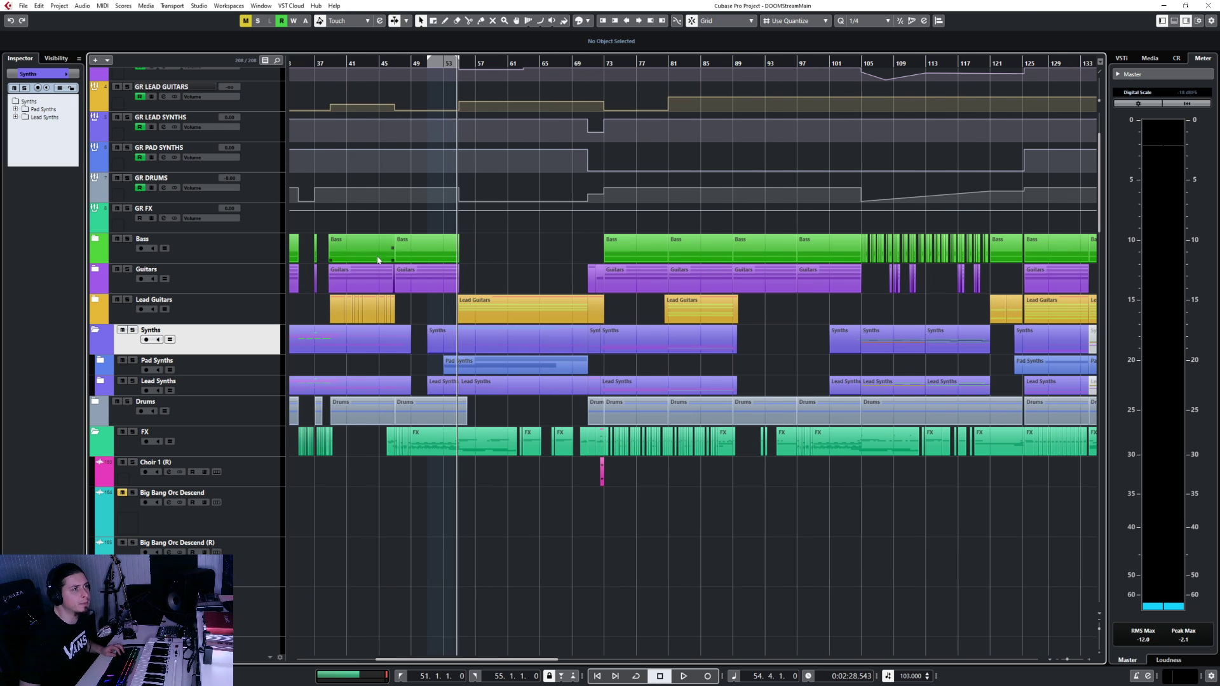
pyautogui.click(556, 63)
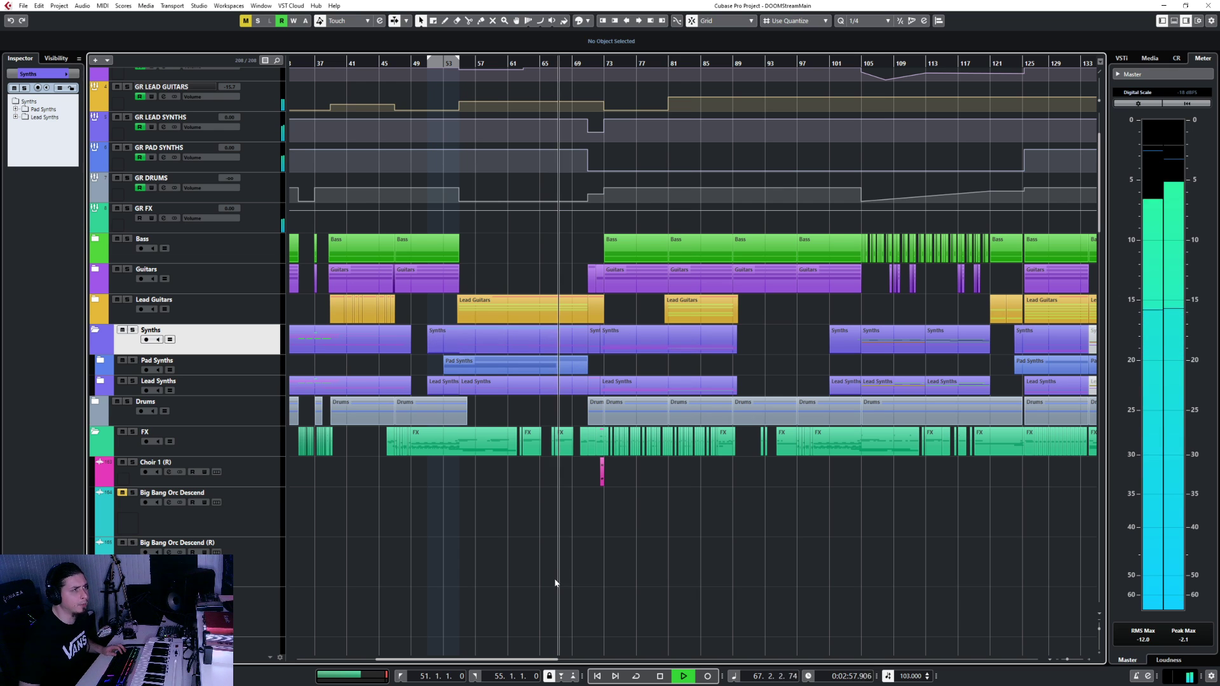
pyautogui.scroll(5, 105, 436)
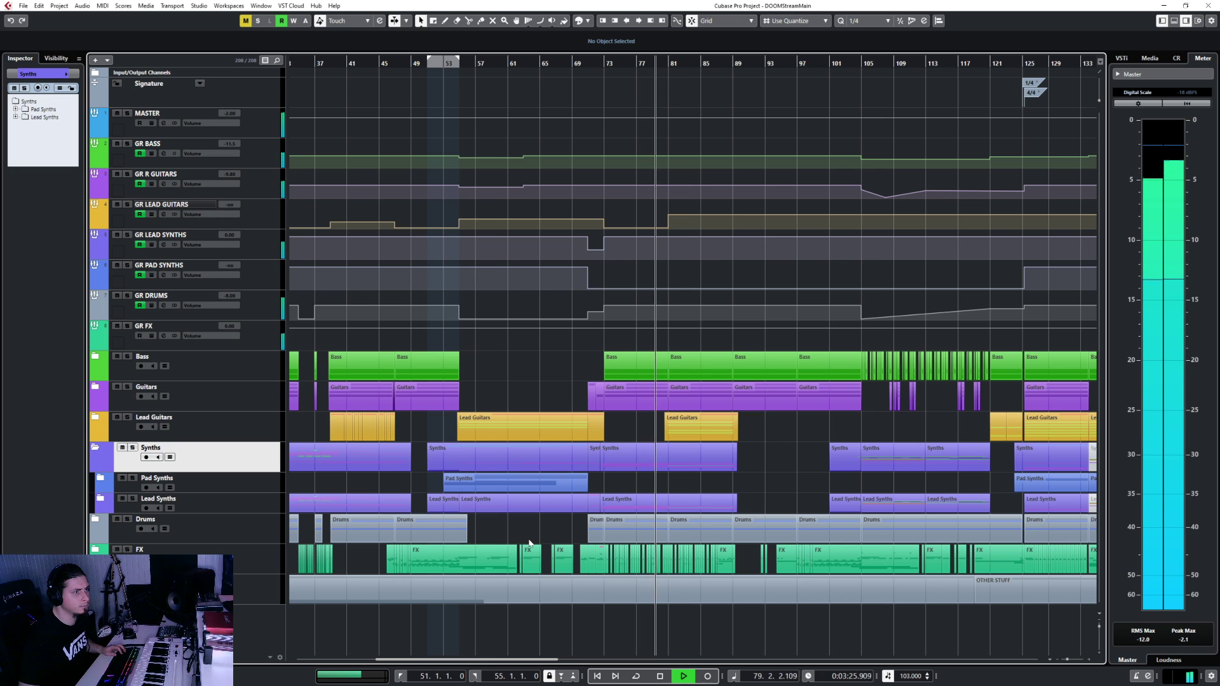
pyautogui.press('space')
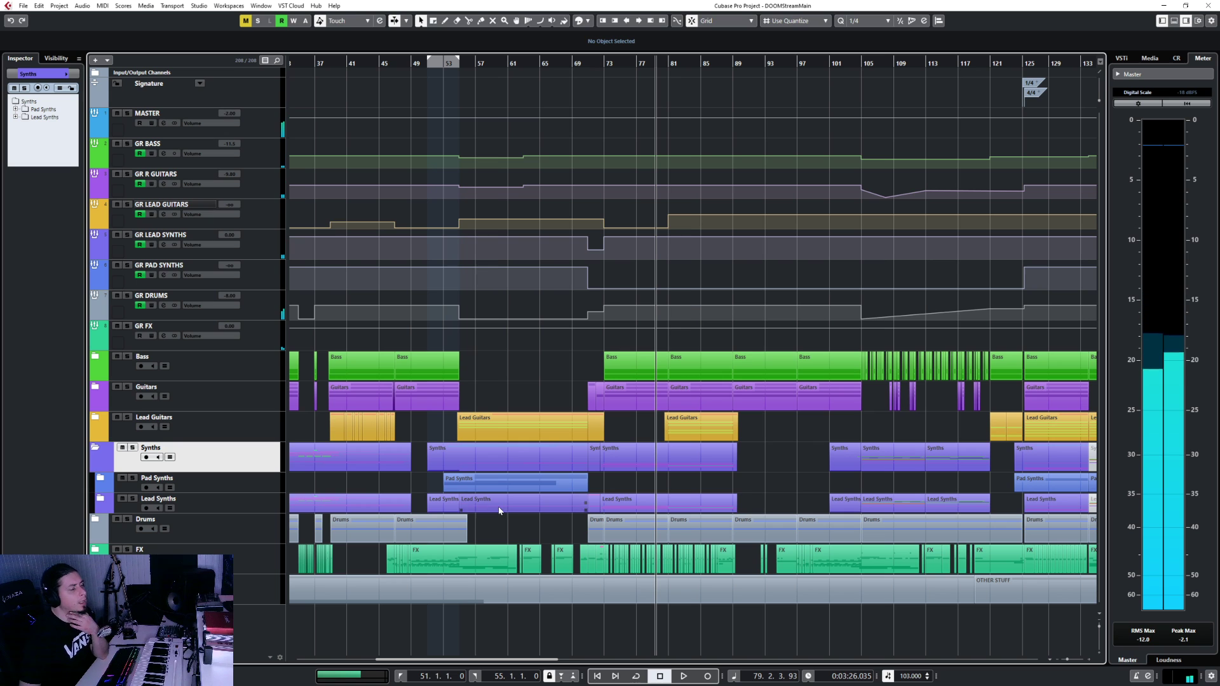
# Place the playhead at about bar 69 and look through the tracks inside the Guitars folder with the Synths folder collapsed
pyautogui.click(588, 64)
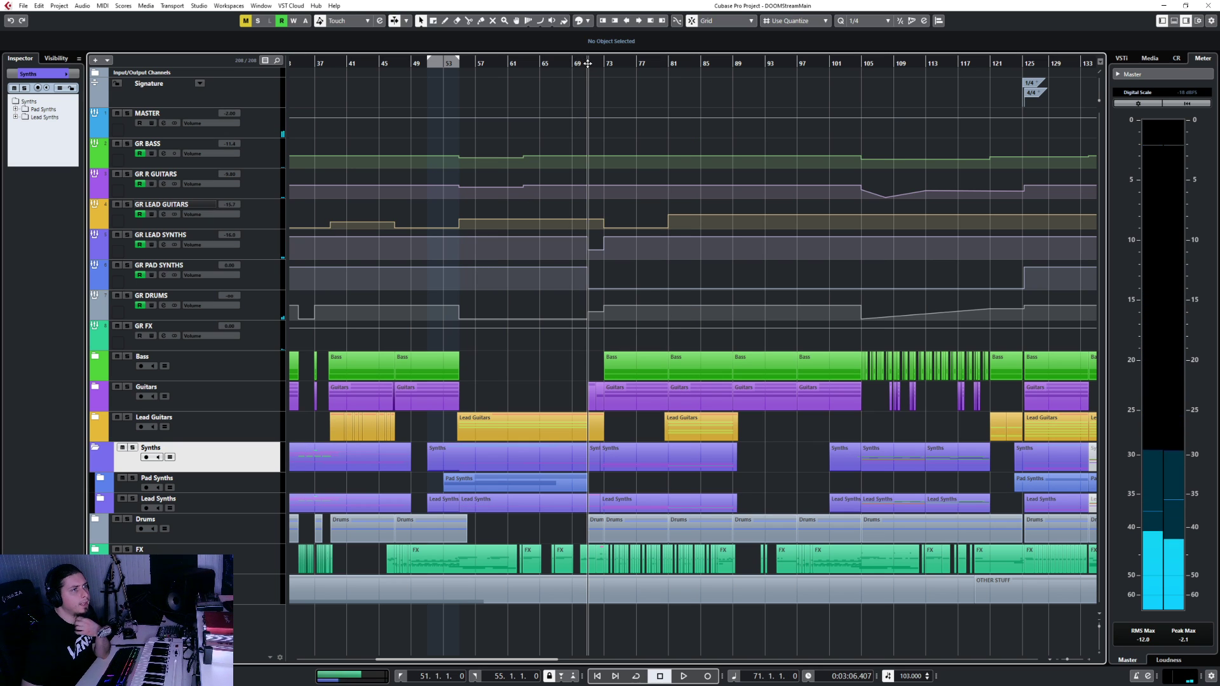
pyautogui.click(576, 63)
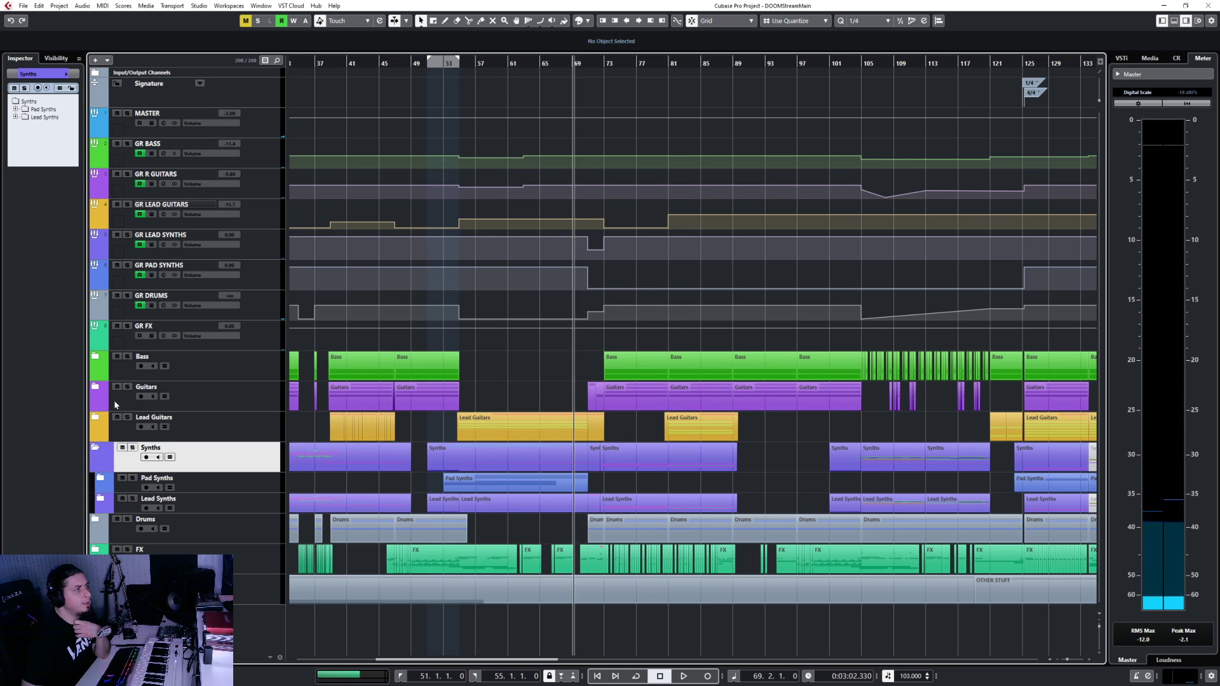
pyautogui.click(95, 448)
pyautogui.click(95, 386)
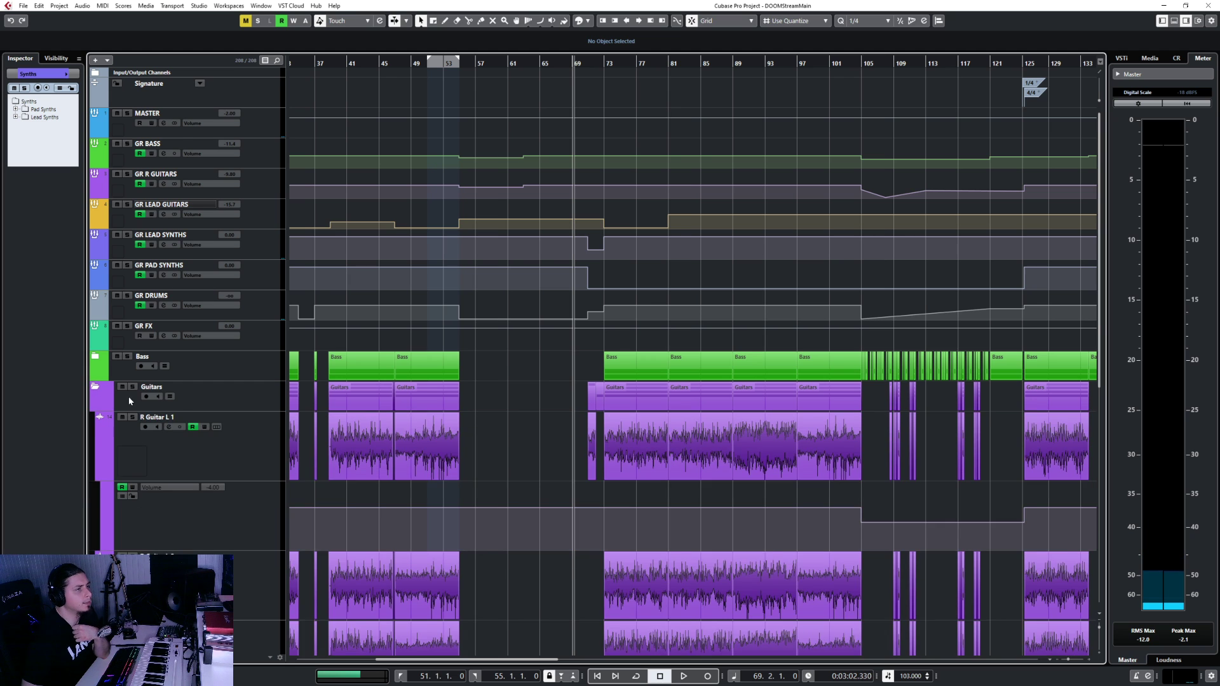
pyautogui.scroll(-6, 515, 492)
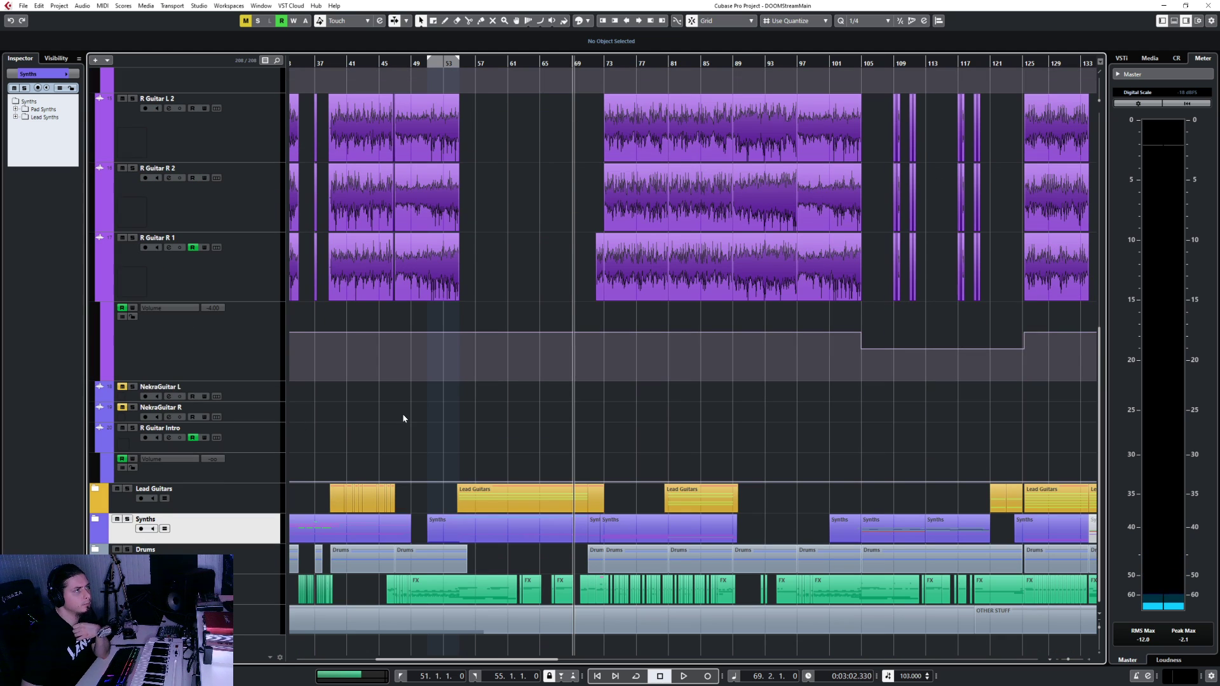
pyautogui.scroll(5, 407, 420)
pyautogui.scroll(-5, 407, 417)
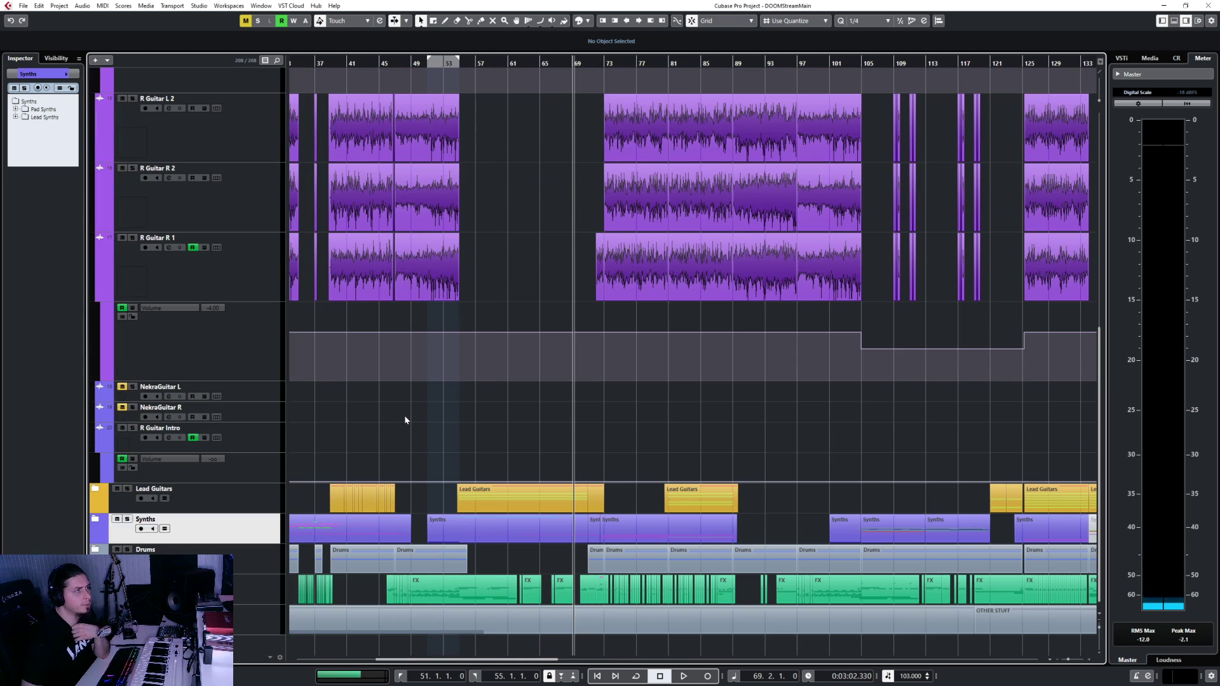
pyautogui.scroll(8, 405, 419)
pyautogui.click(94, 387)
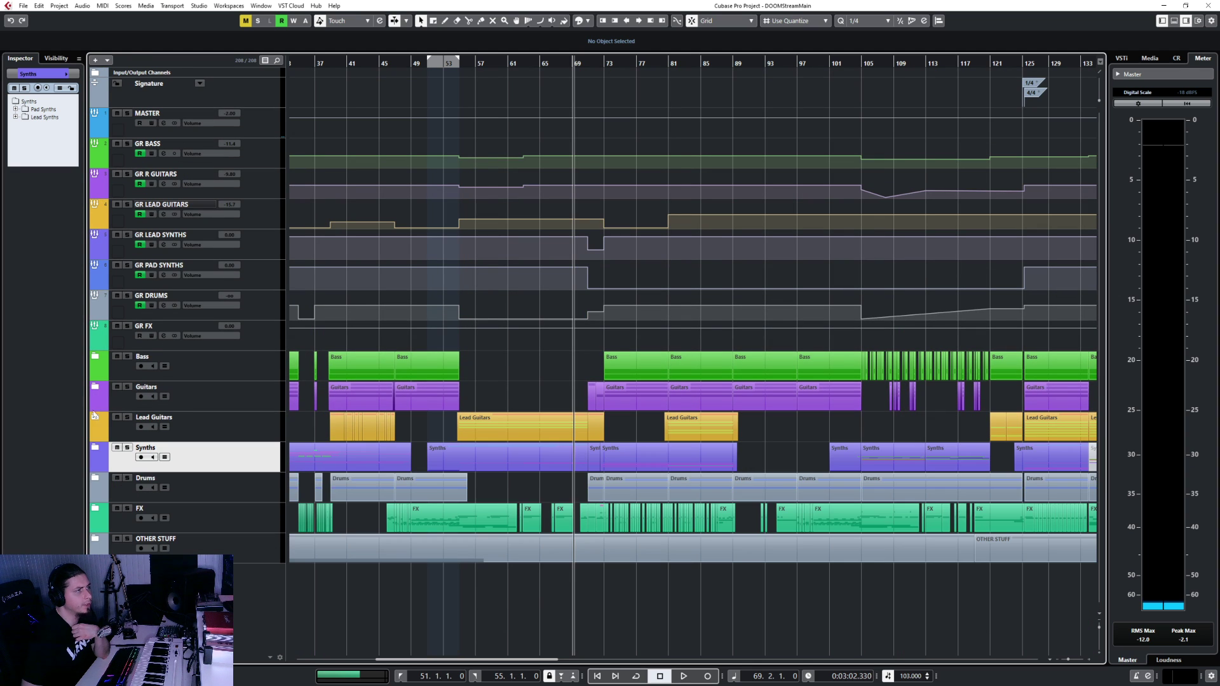
# Expand the Synths and Lead Synths folders and solo the Ambiental Aggro Synth (D) track
pyautogui.click(94, 448)
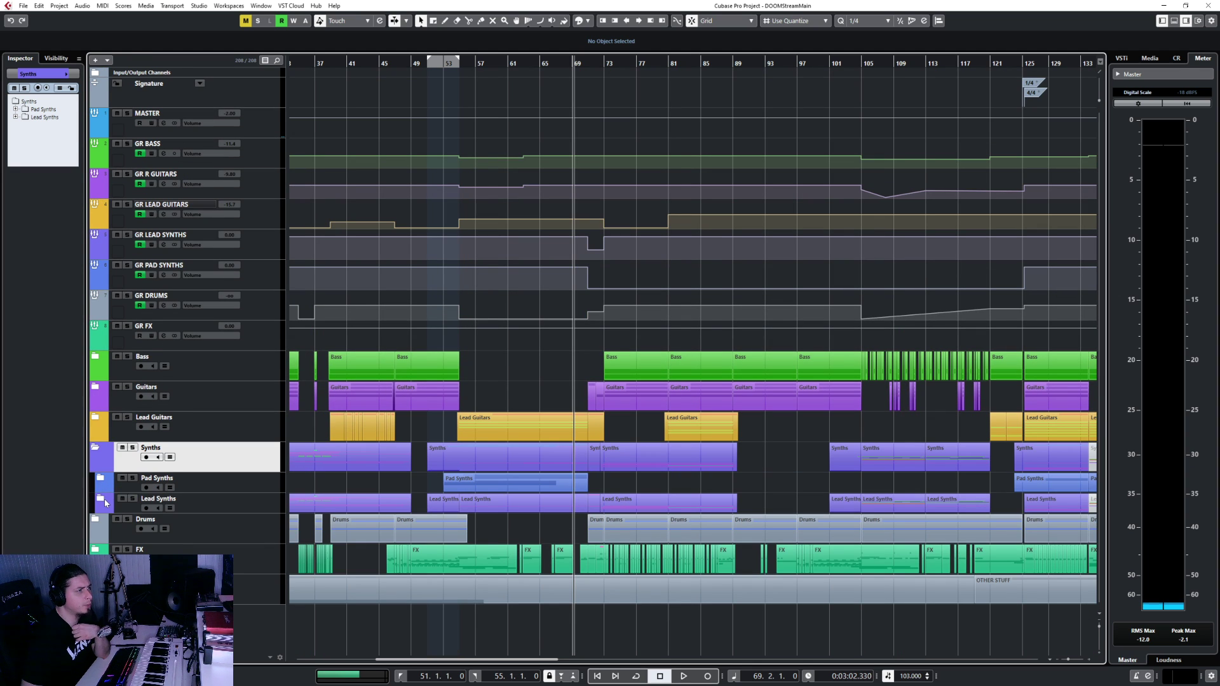
pyautogui.click(104, 499)
pyautogui.click(101, 499)
pyautogui.scroll(-10, 542, 476)
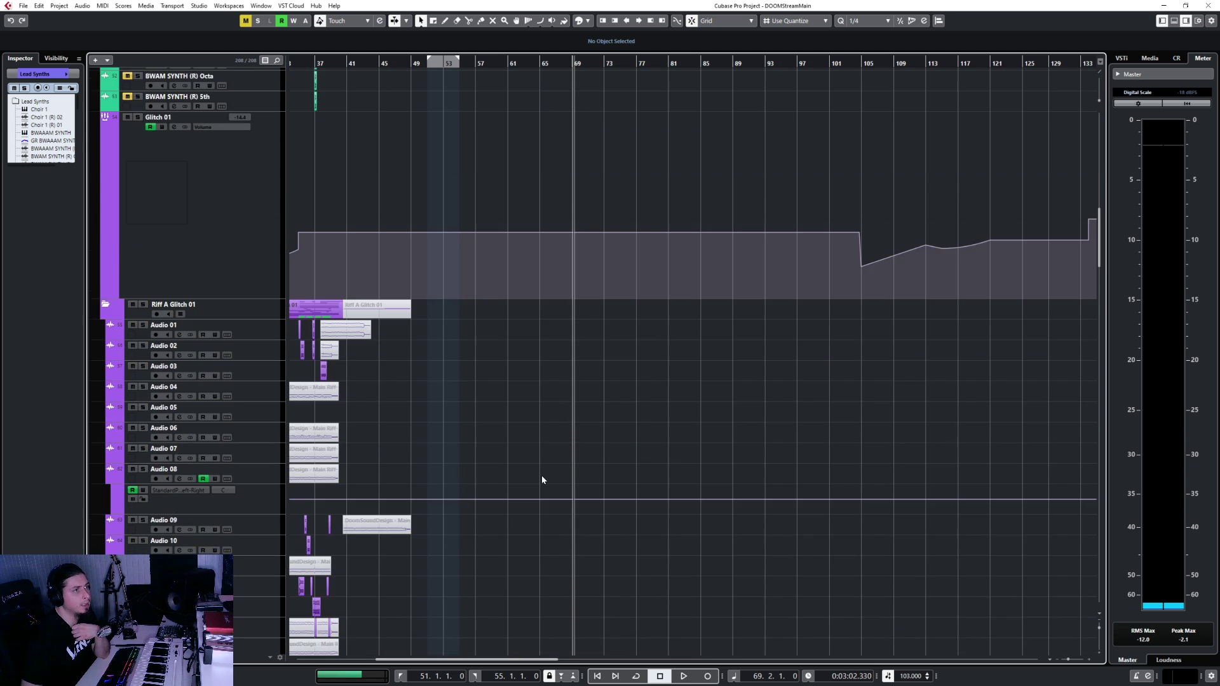
pyautogui.scroll(-10, 542, 478)
pyautogui.scroll(-5, 542, 478)
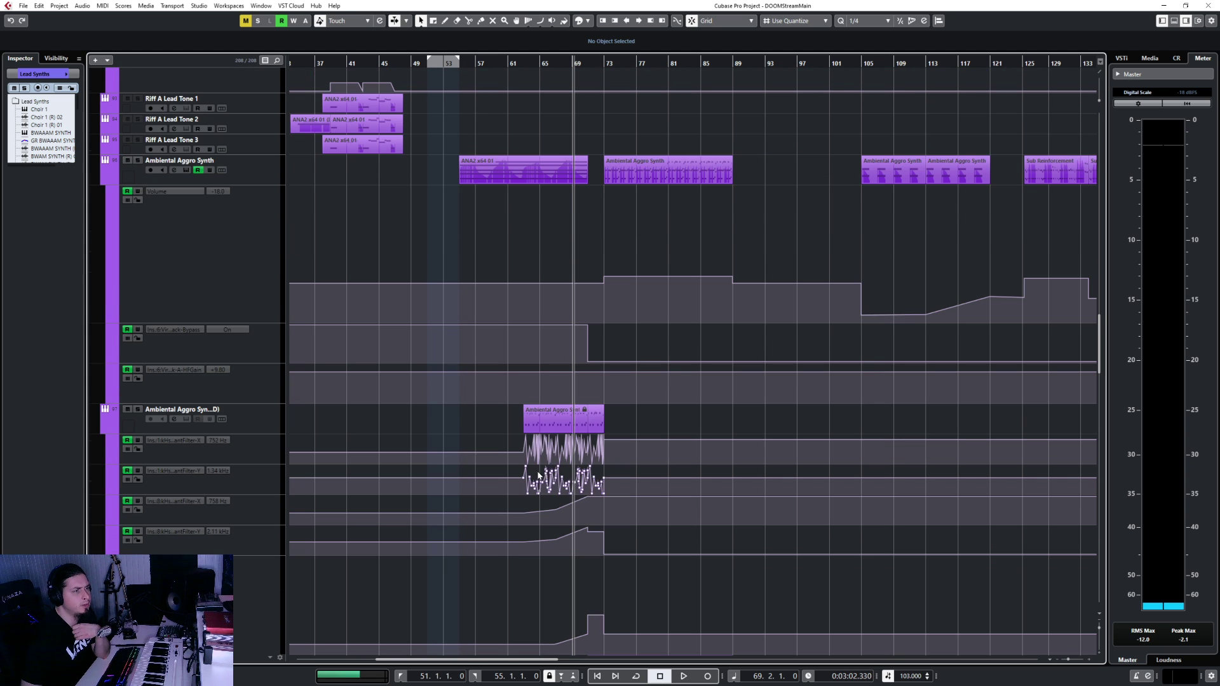
pyautogui.click(243, 423)
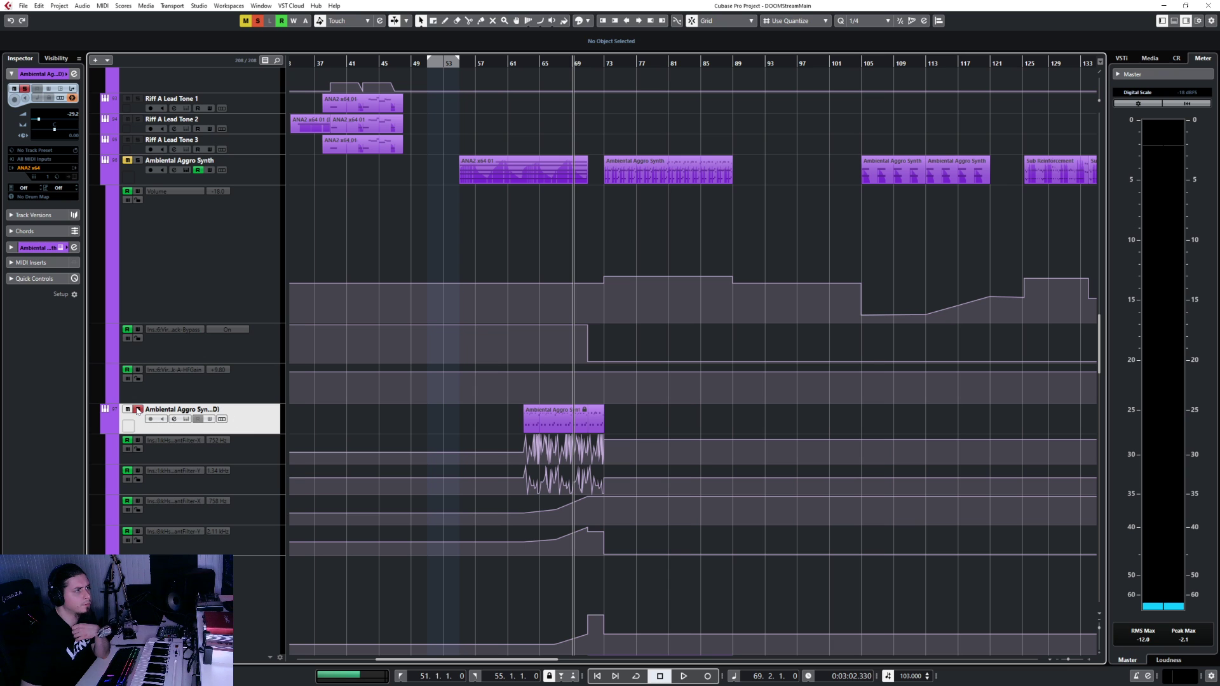
# Play the soloed synth from just before bar 63, with the timeline zoomed in on its clip
pyautogui.click(520, 63)
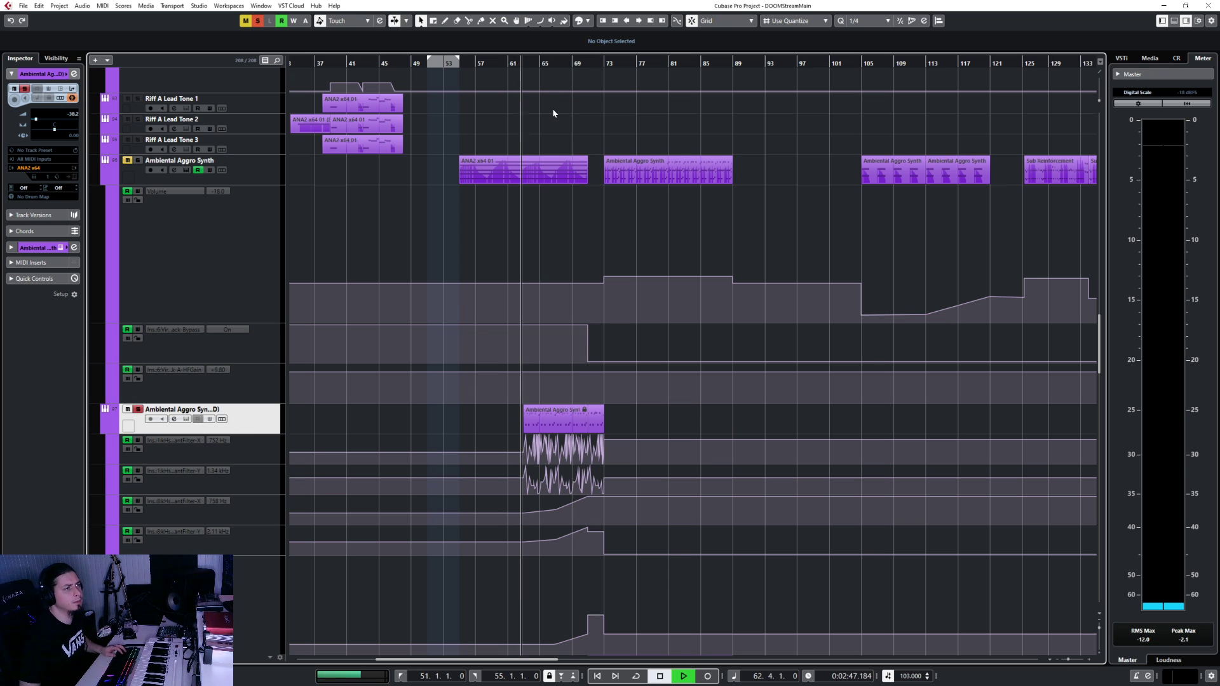
pyautogui.press('space')
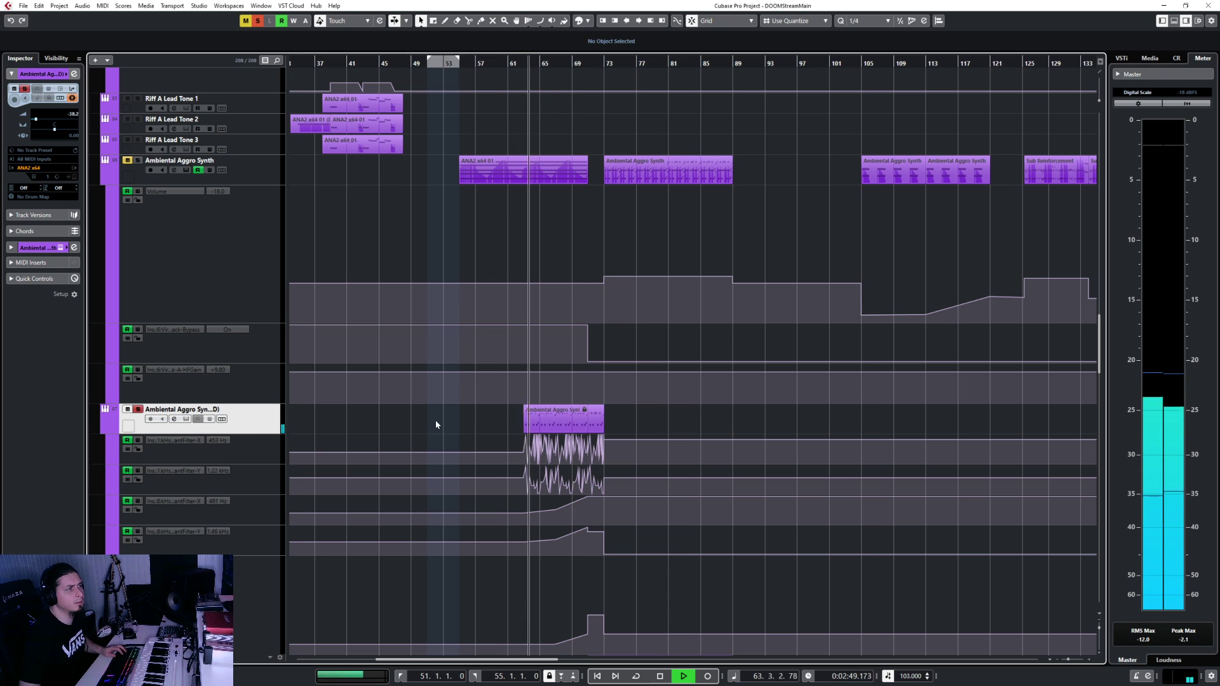
pyautogui.press('h')
pyautogui.press('h')
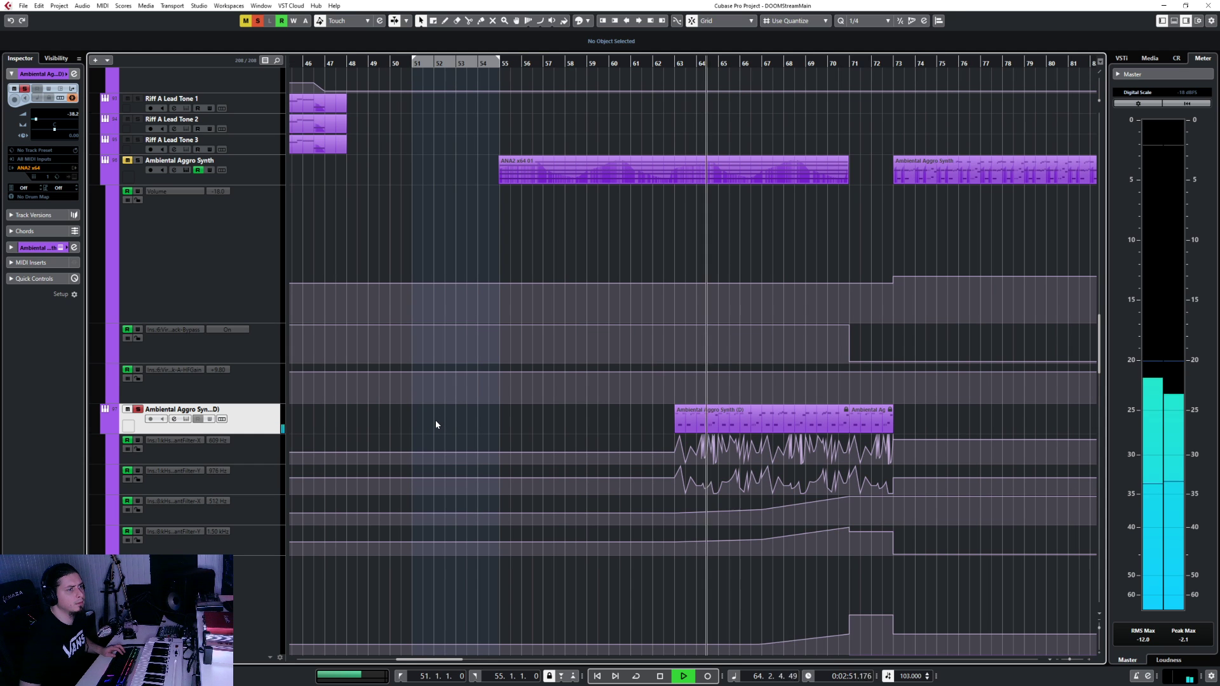
# In the MixConsole, collapse the EQ rack, show the Inserts rack and switch off kHs Distortion on the Ambiental Aggro channel
pyautogui.press('F3')
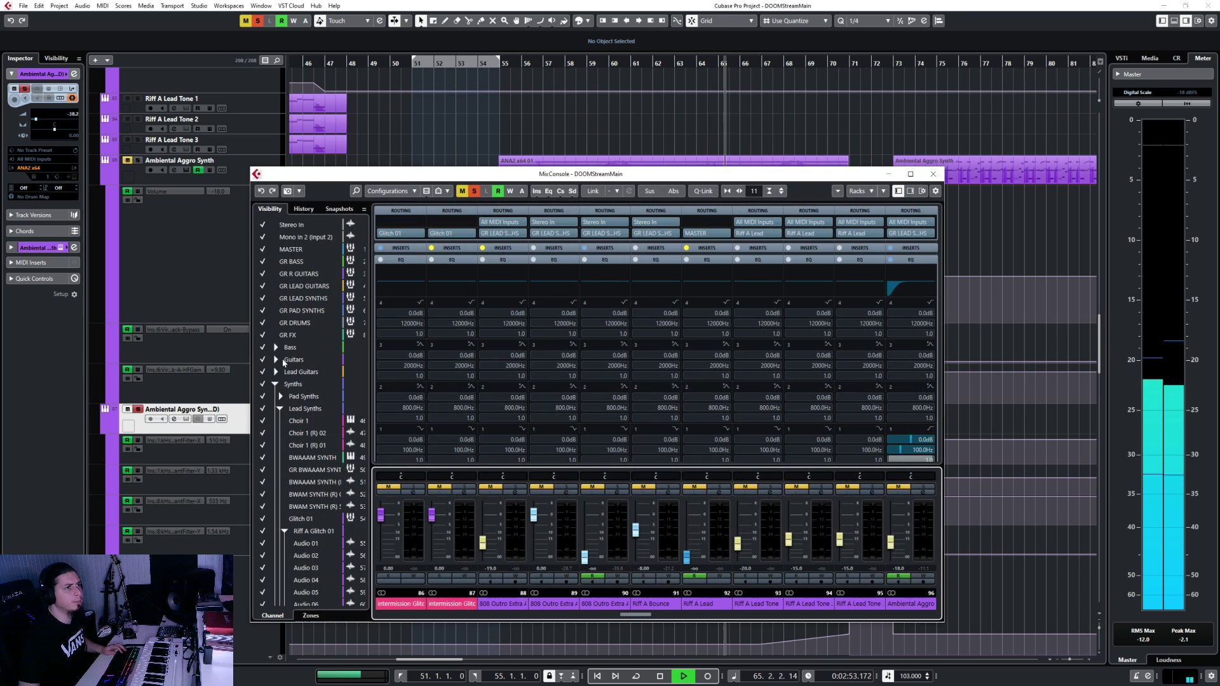
pyautogui.click(514, 260)
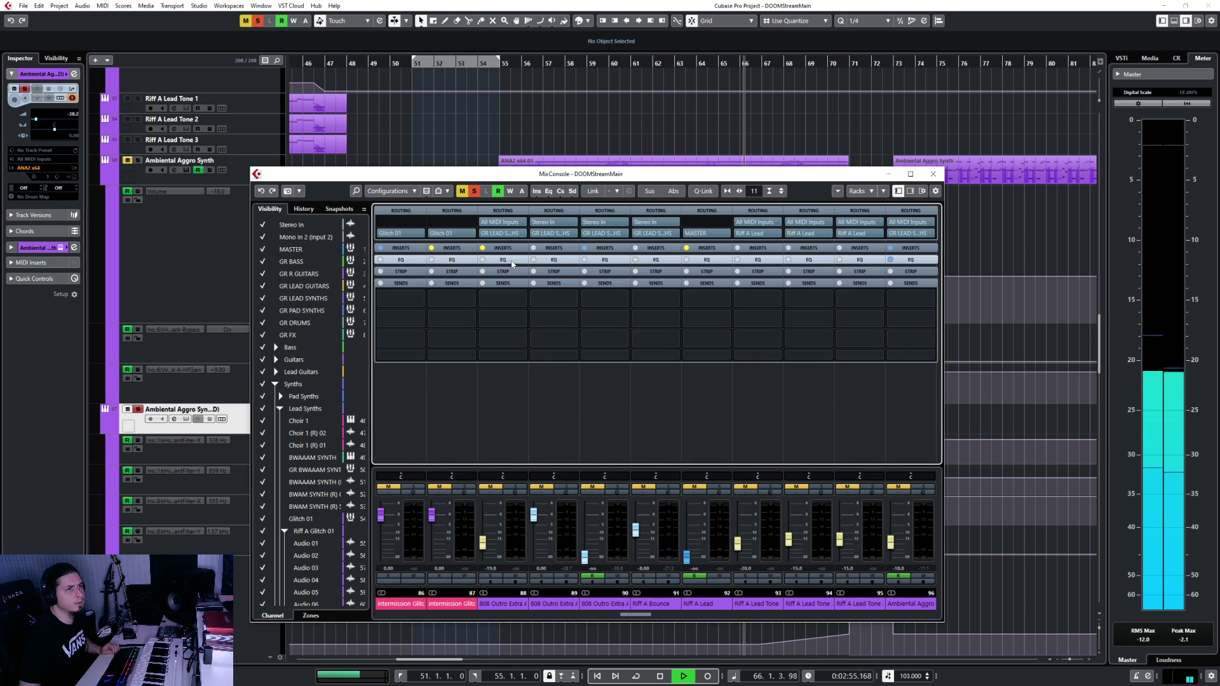
pyautogui.press('F3')
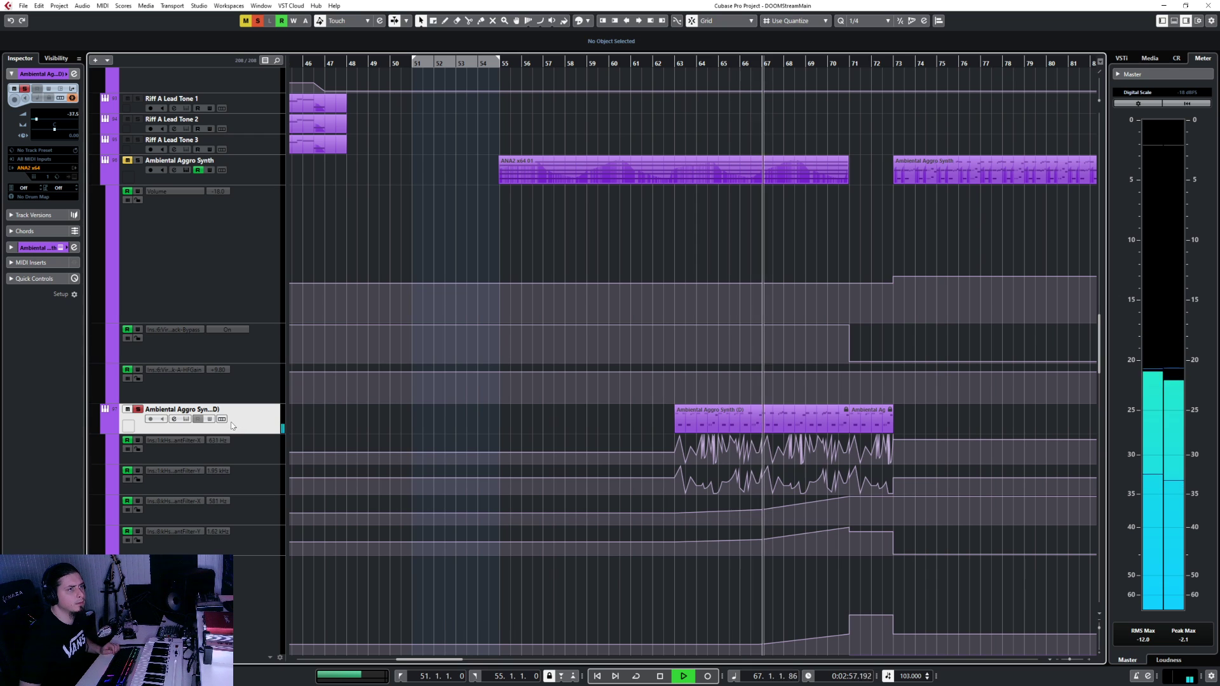
pyautogui.press('F3')
pyautogui.click(645, 616)
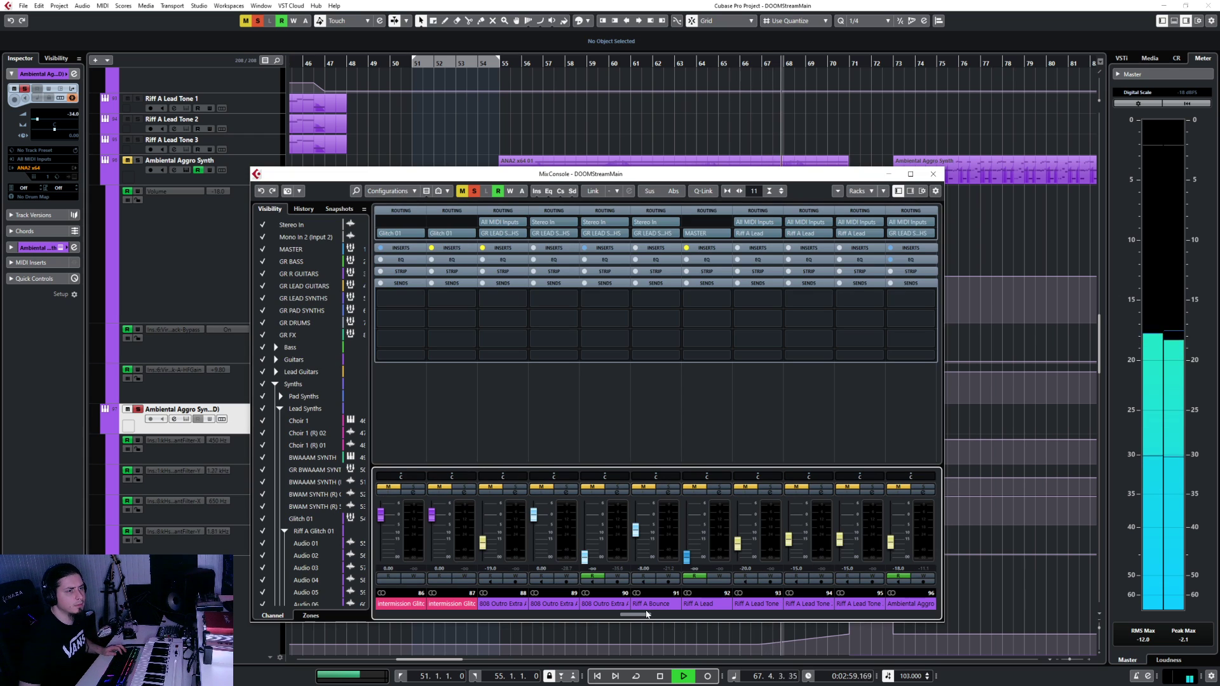
pyautogui.click(918, 248)
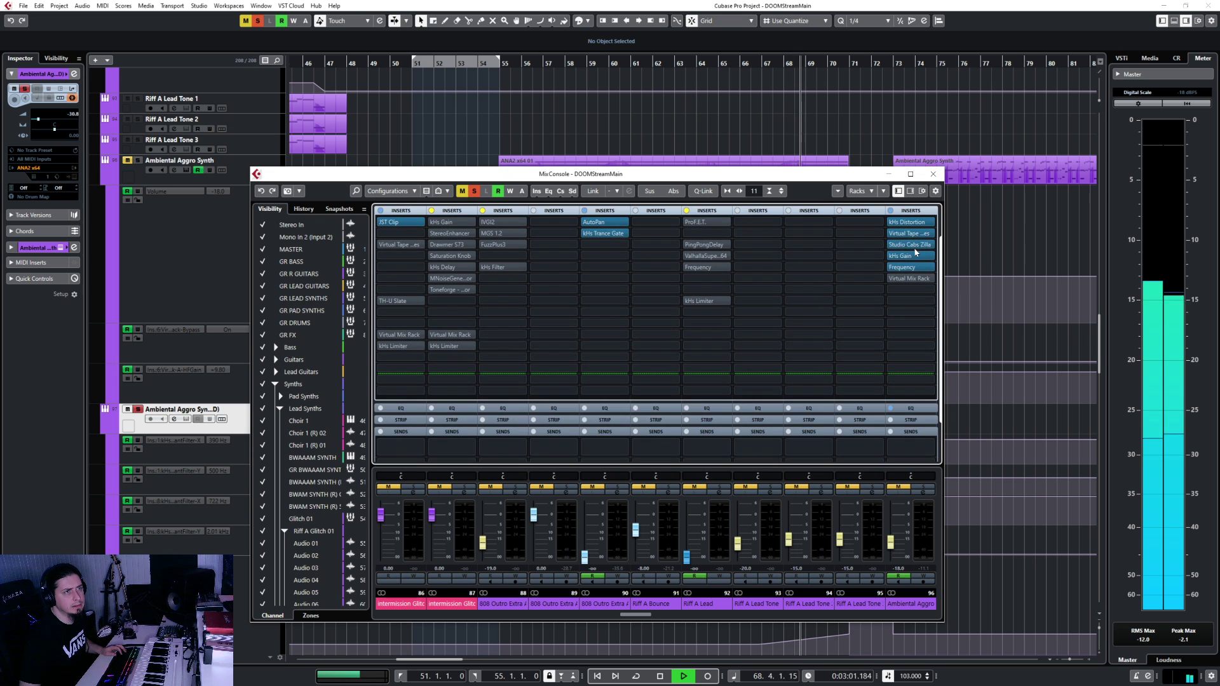
pyautogui.press('space')
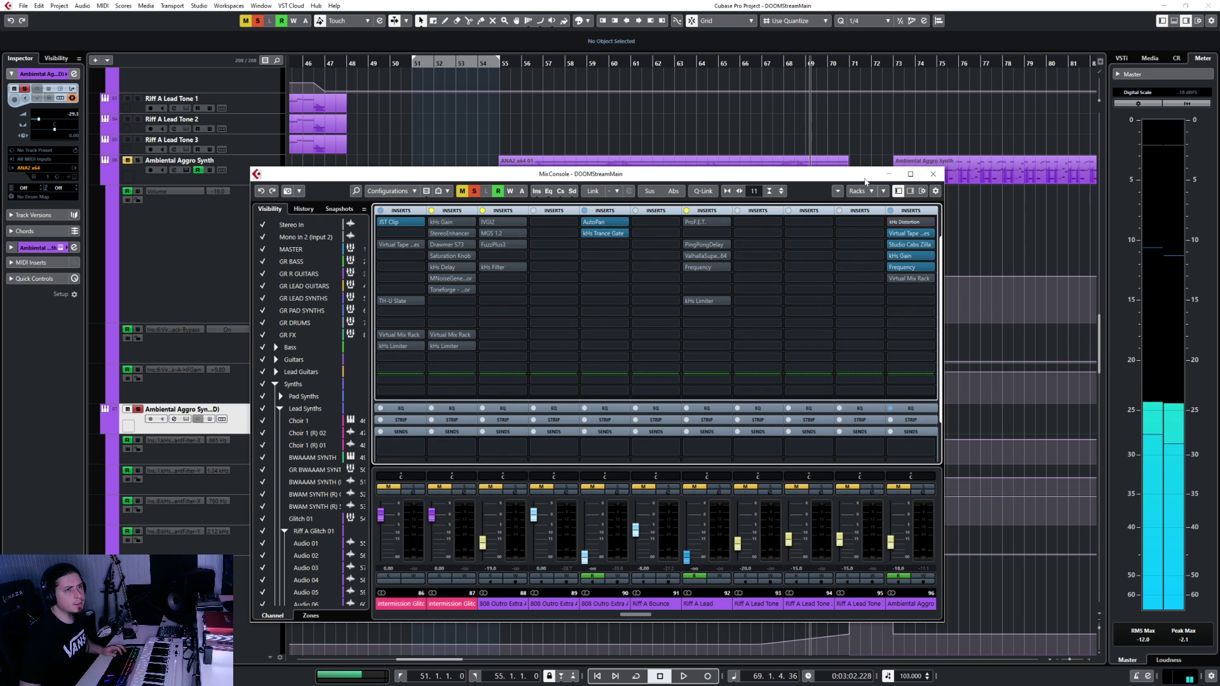
# Replay the soloed synth from about bar 63 and check the Ambiental Aggro channel's inserts in the MixConsole
pyautogui.press('F3')
pyautogui.press('space')
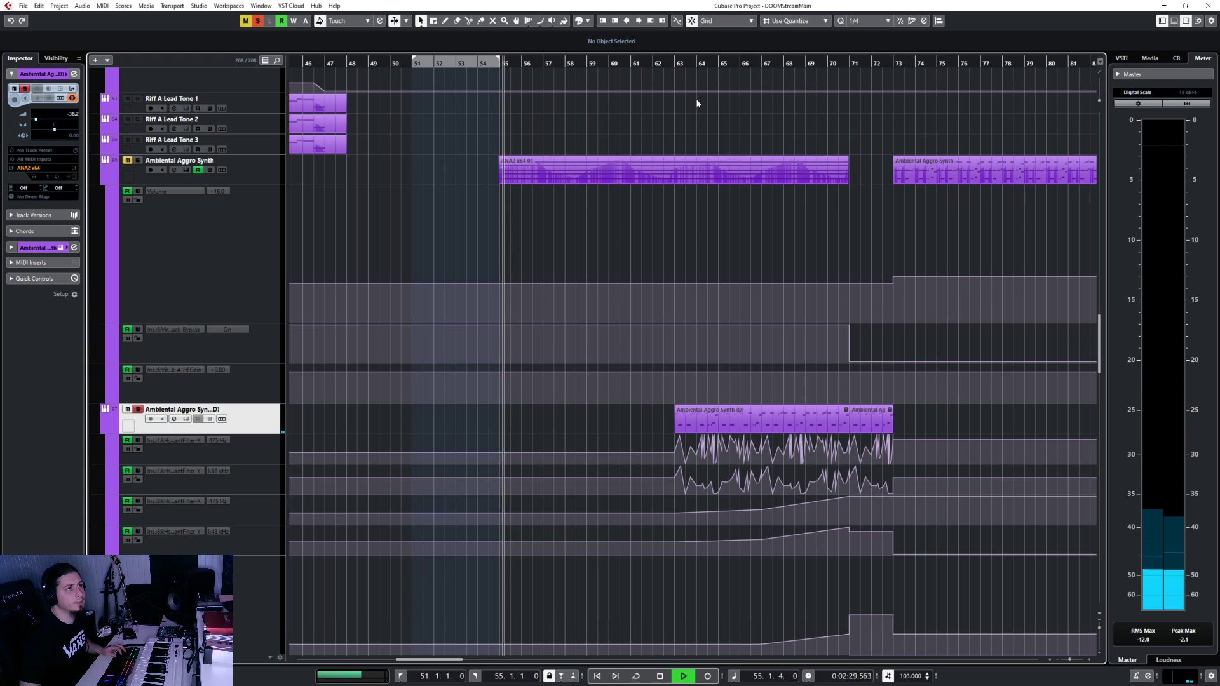
pyautogui.click(684, 116)
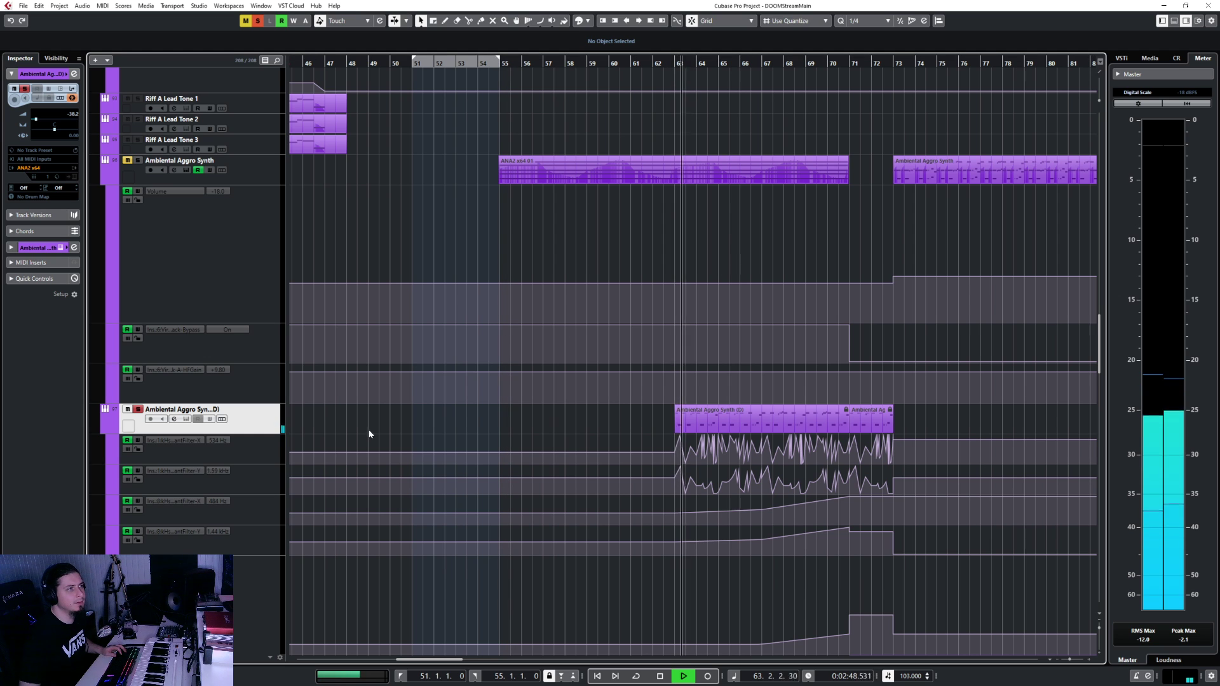
pyautogui.press('F3')
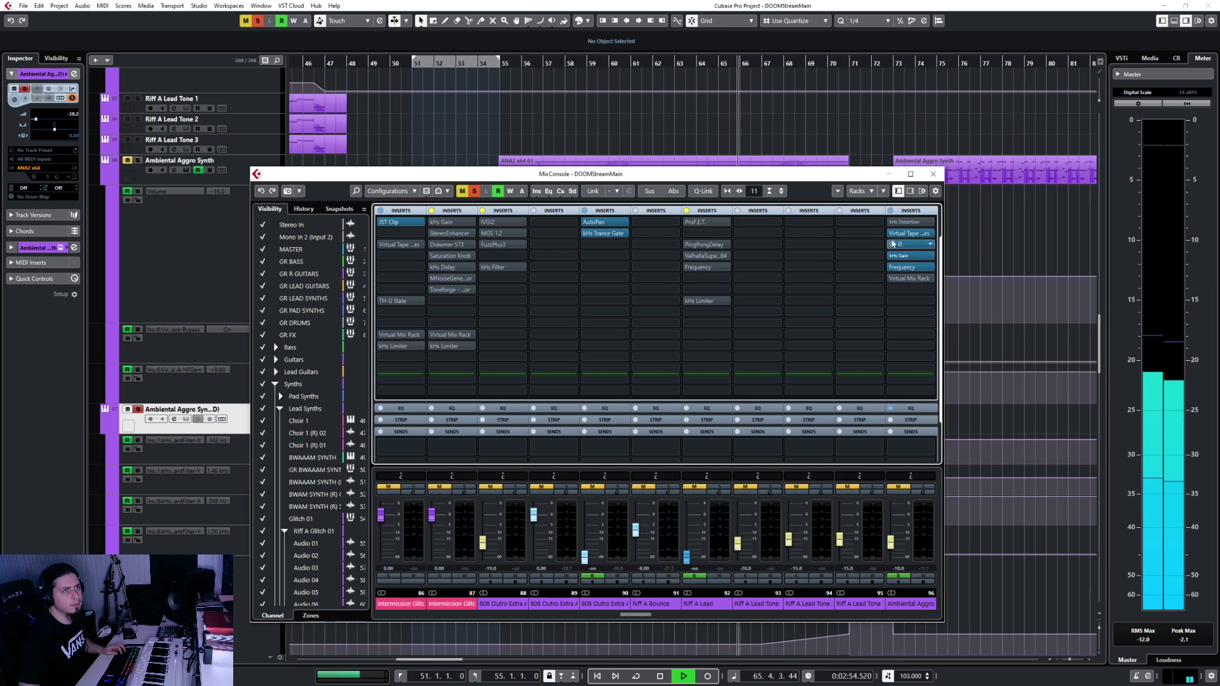
pyautogui.press('F3')
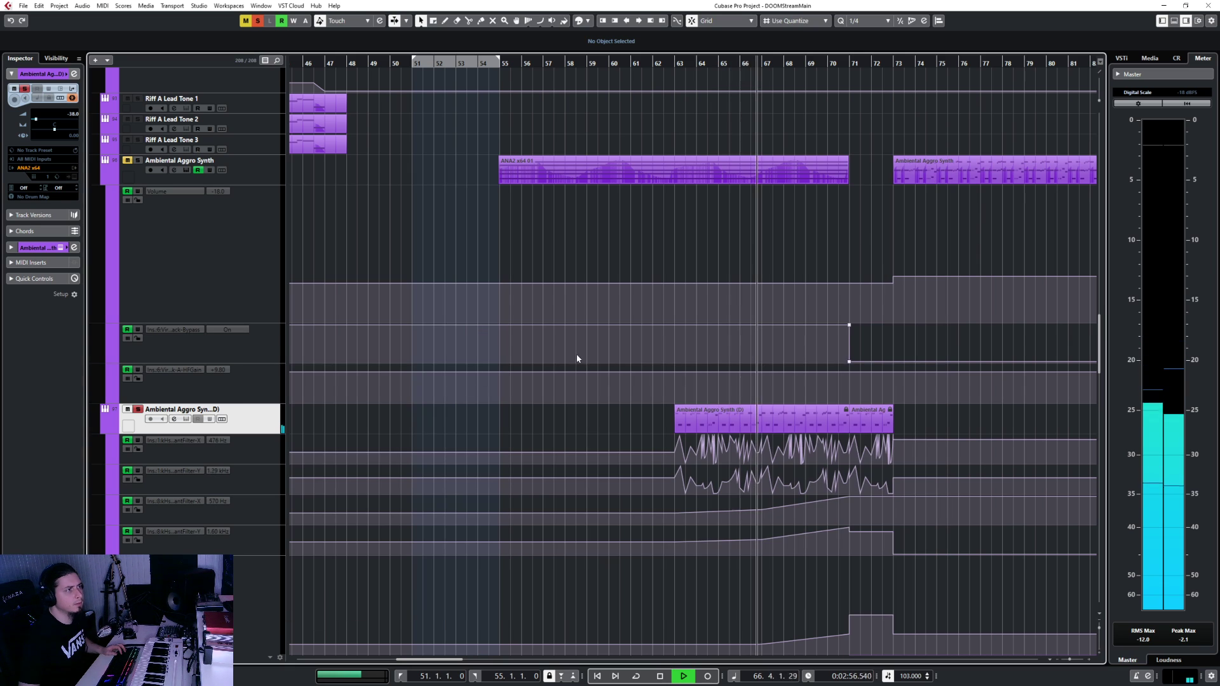
# Stop playback and unfreeze the Ambiental Aggro Synth (D) instrument, deleting its freeze files
pyautogui.press('space')
pyautogui.click(72, 97)
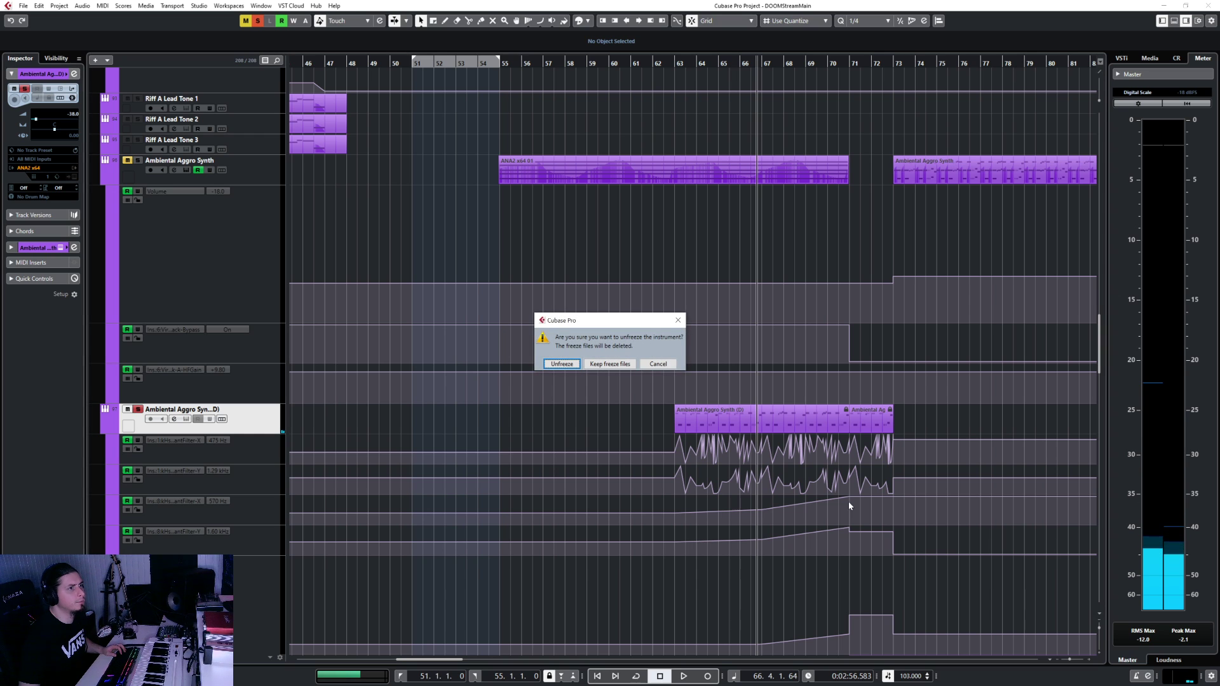
pyautogui.click(562, 364)
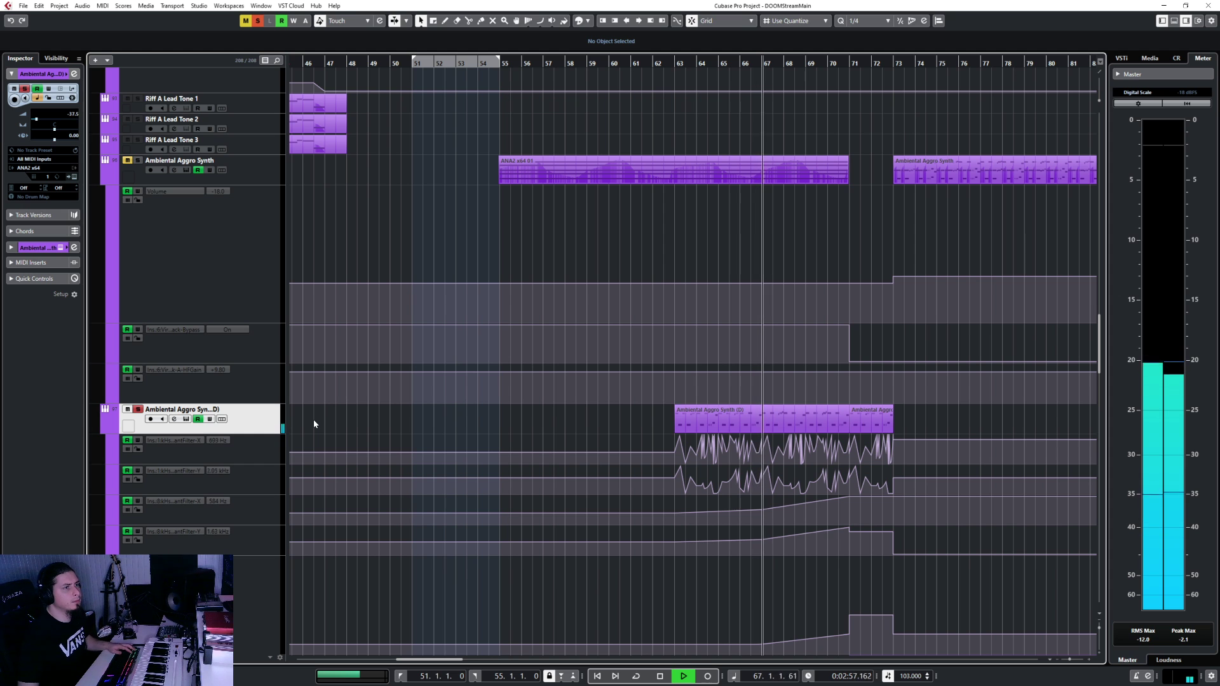
# Move the MixConsole window below the synth's automation lanes and replay the soloed synth from about bar 63
pyautogui.press('space')
pyautogui.press('F3')
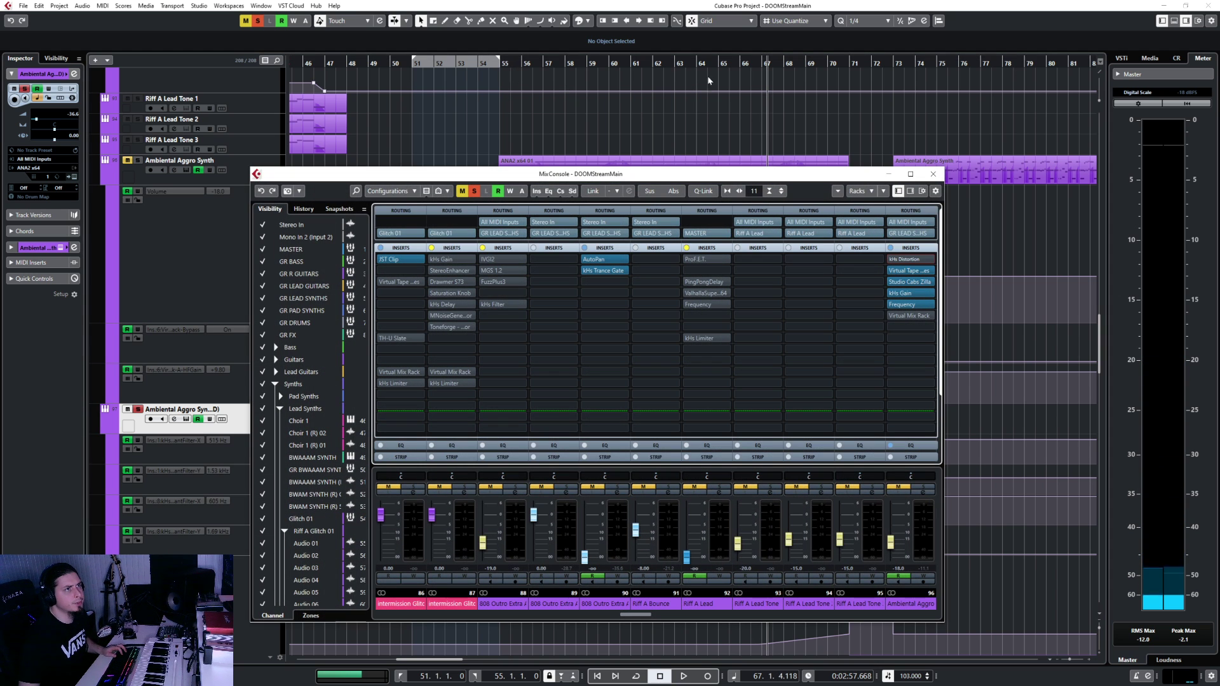
pyautogui.moveTo(699, 177); pyautogui.dragTo(682, 629)
pyautogui.click(673, 66)
pyautogui.press('space')
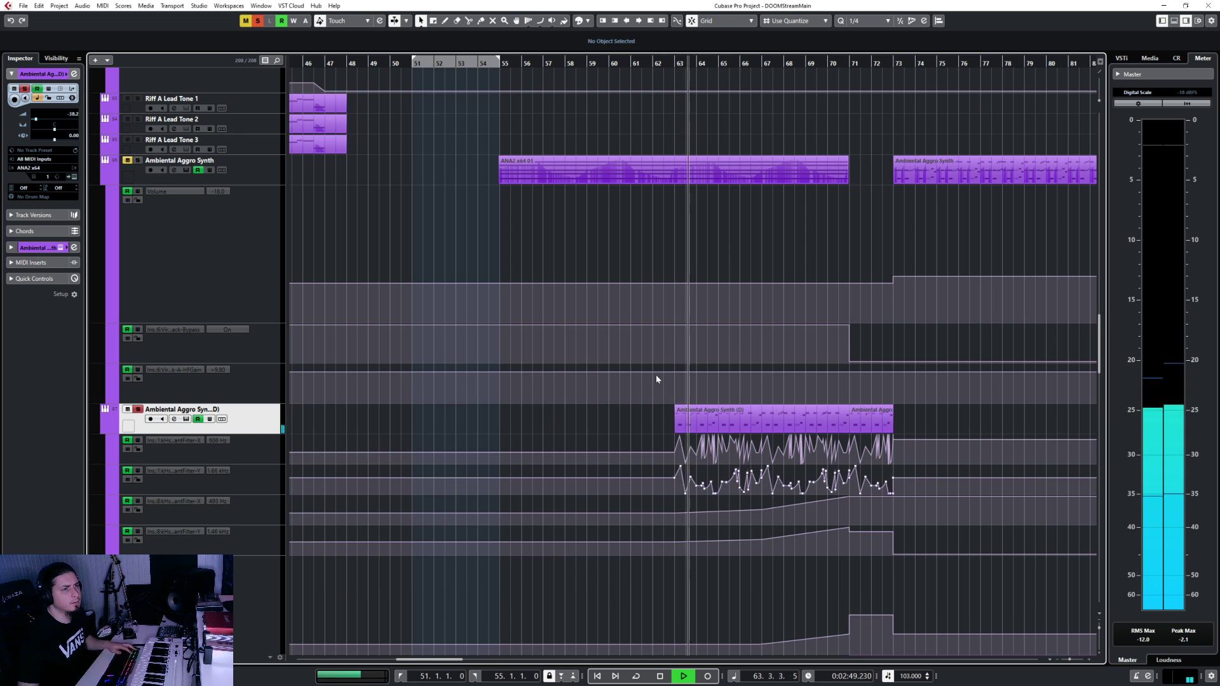
pyautogui.press('F3')
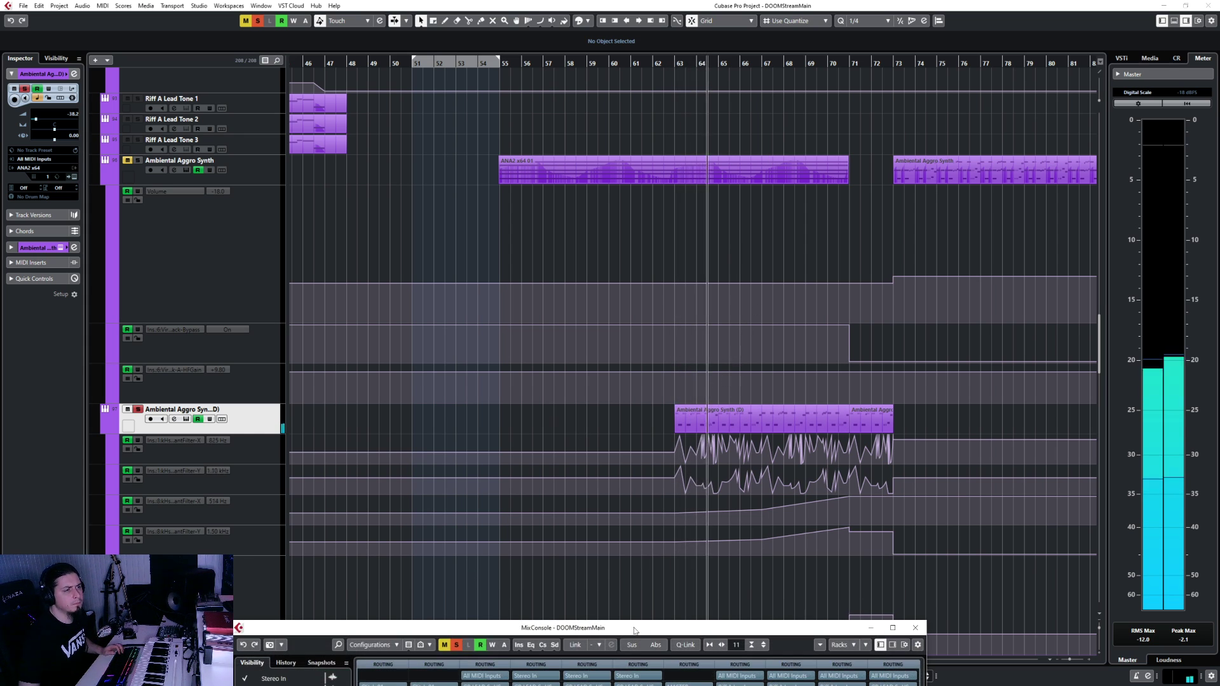
# Bring the MixConsole back up and switch on kHs Distortion on the Ambiental Aggro Synth channel and in insert 9 of Ambiental Aggro Synth (D)
pyautogui.moveTo(641, 626); pyautogui.dragTo(471, 201)
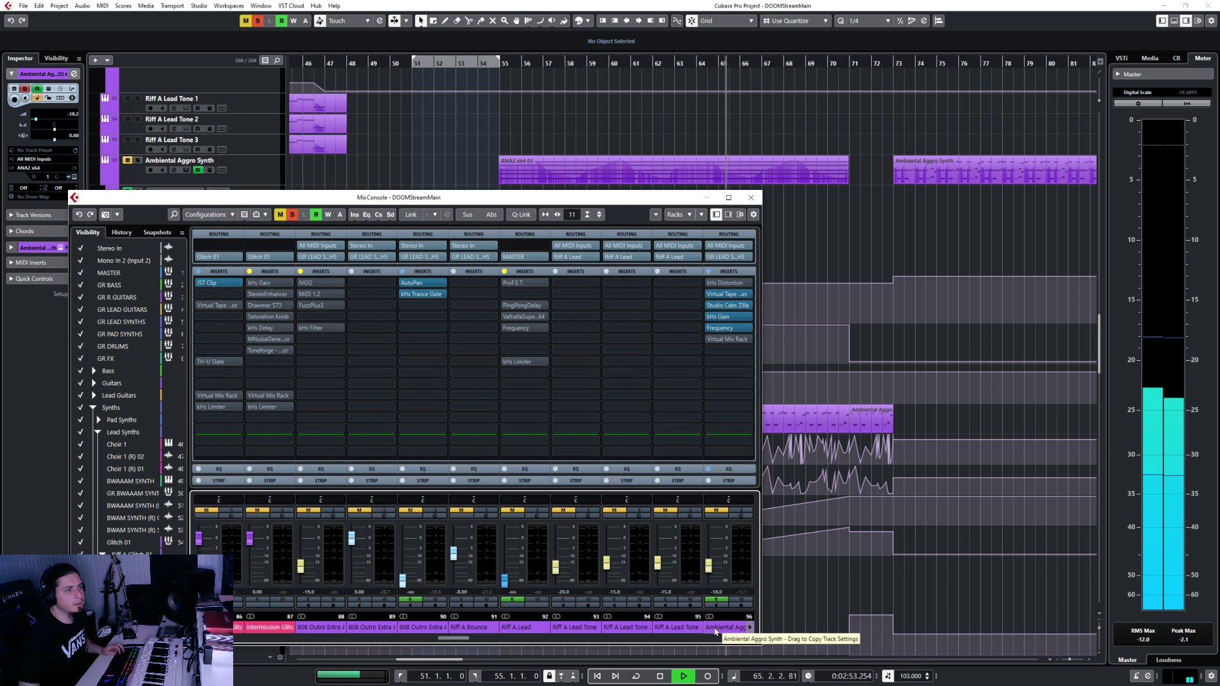
pyautogui.click(711, 284)
pyautogui.press('space')
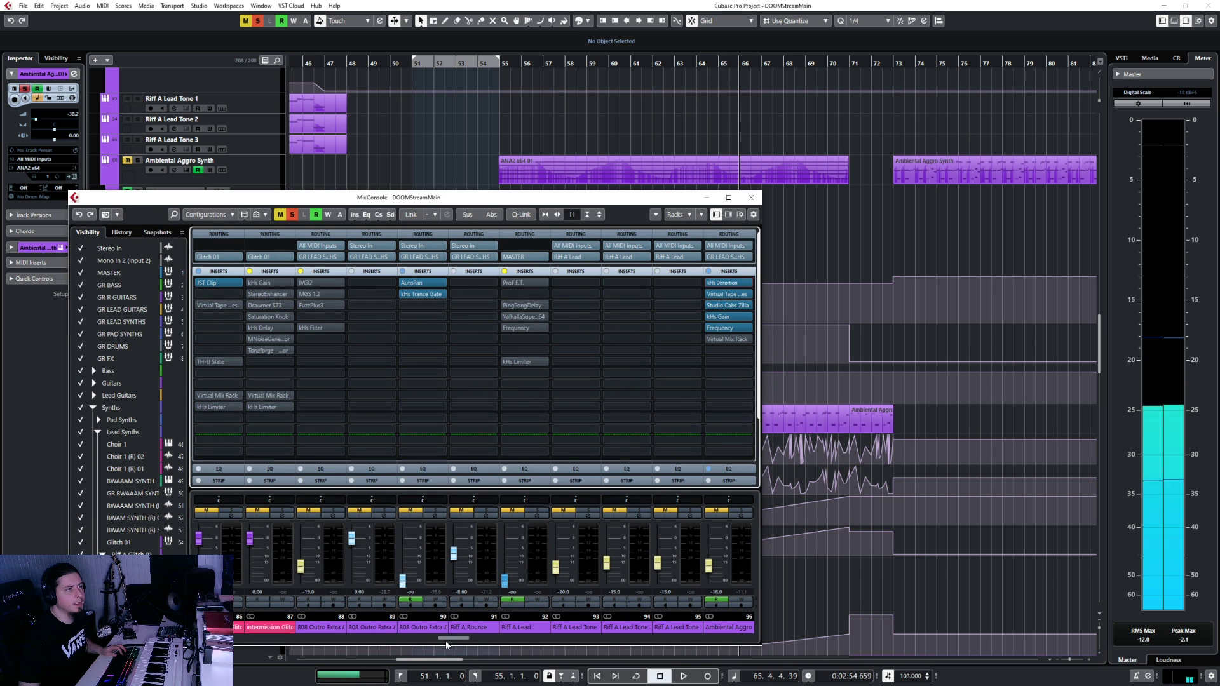
pyautogui.moveTo(445, 639); pyautogui.dragTo(460, 638)
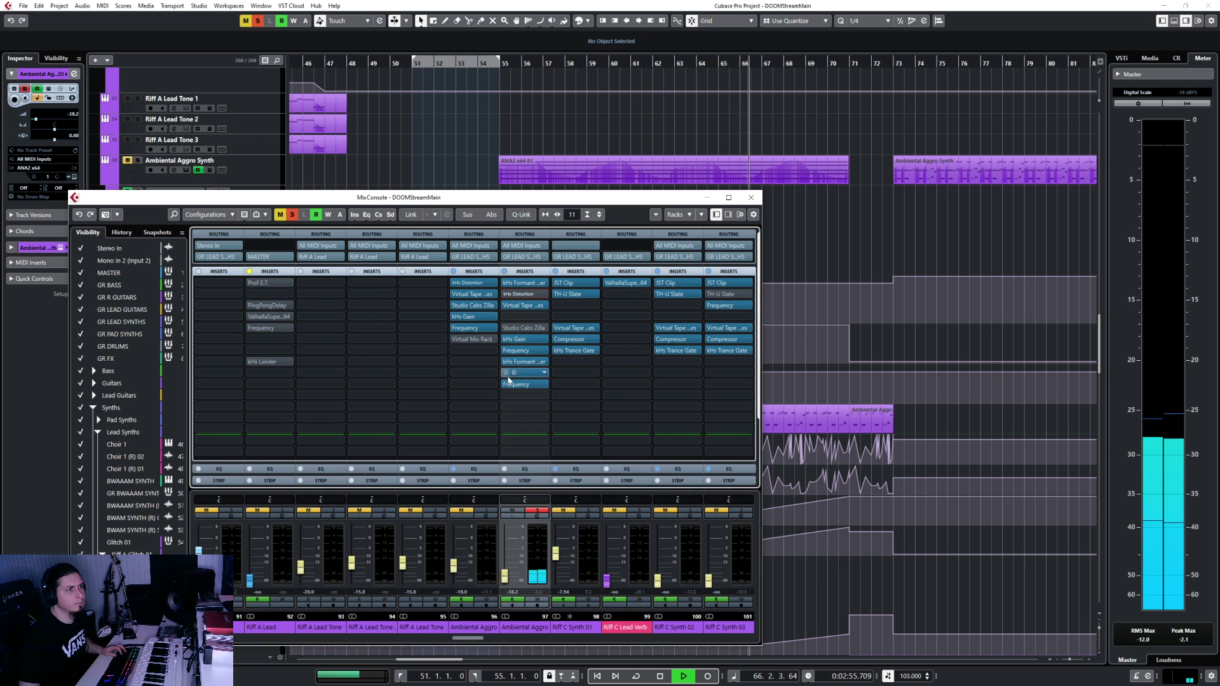
pyautogui.click(506, 374)
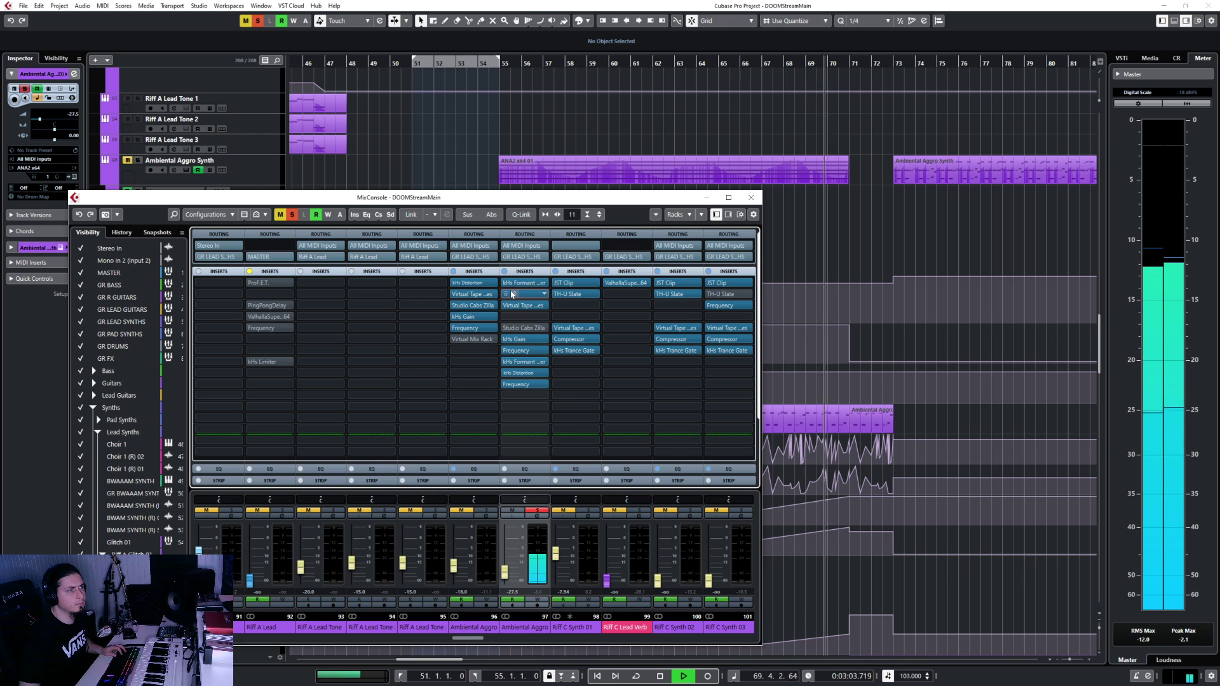
# Stop playback, examine the insert 2 kHs Distortion settings on Ambiental Aggro Synth (D), and close the plug-in and the MixConsole
pyautogui.press('space')
pyautogui.doubleClick(513, 294)
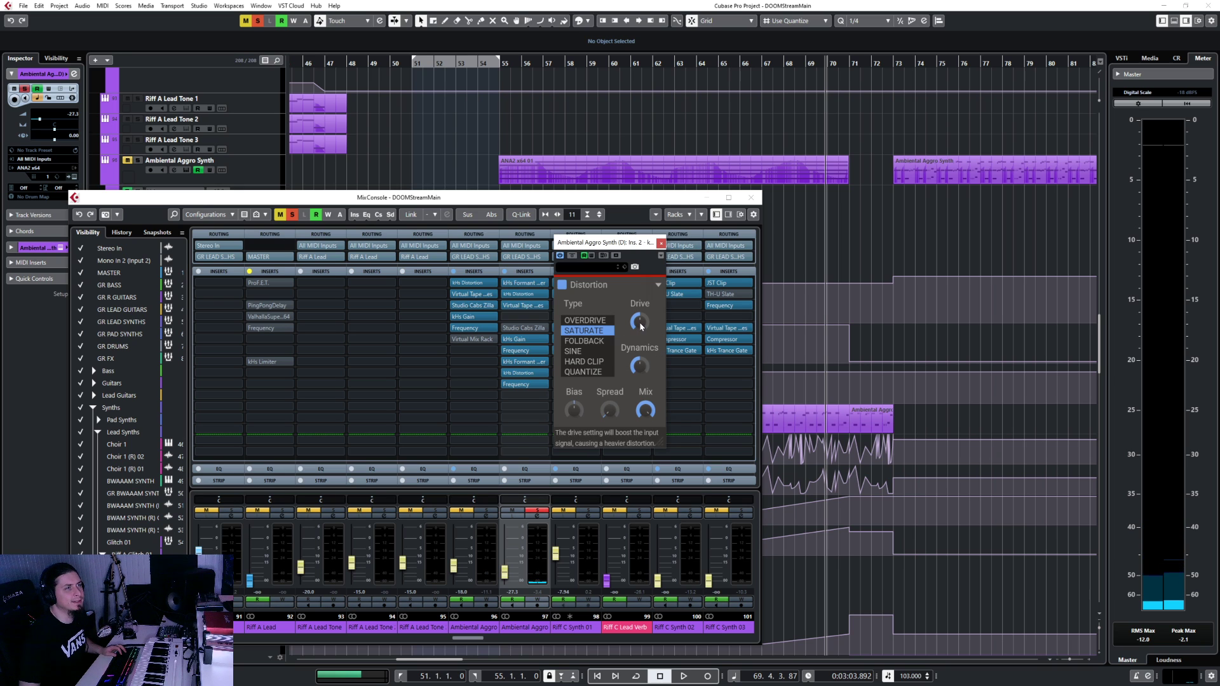
pyautogui.click(661, 244)
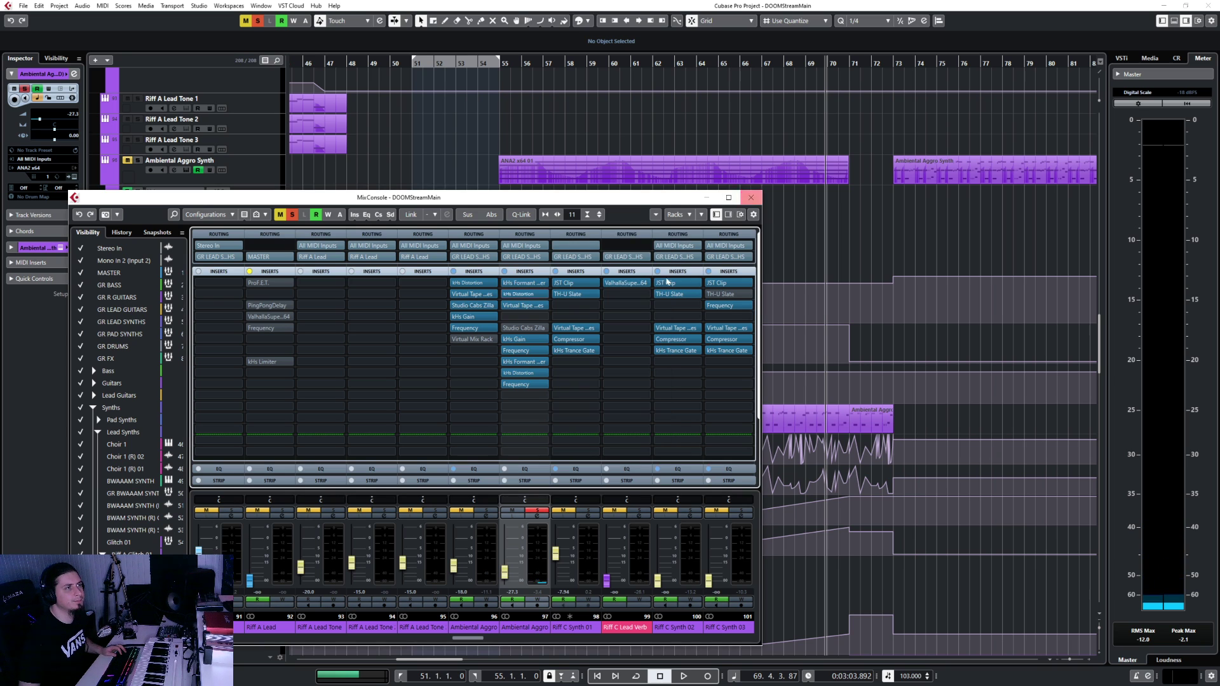
pyautogui.click(751, 197)
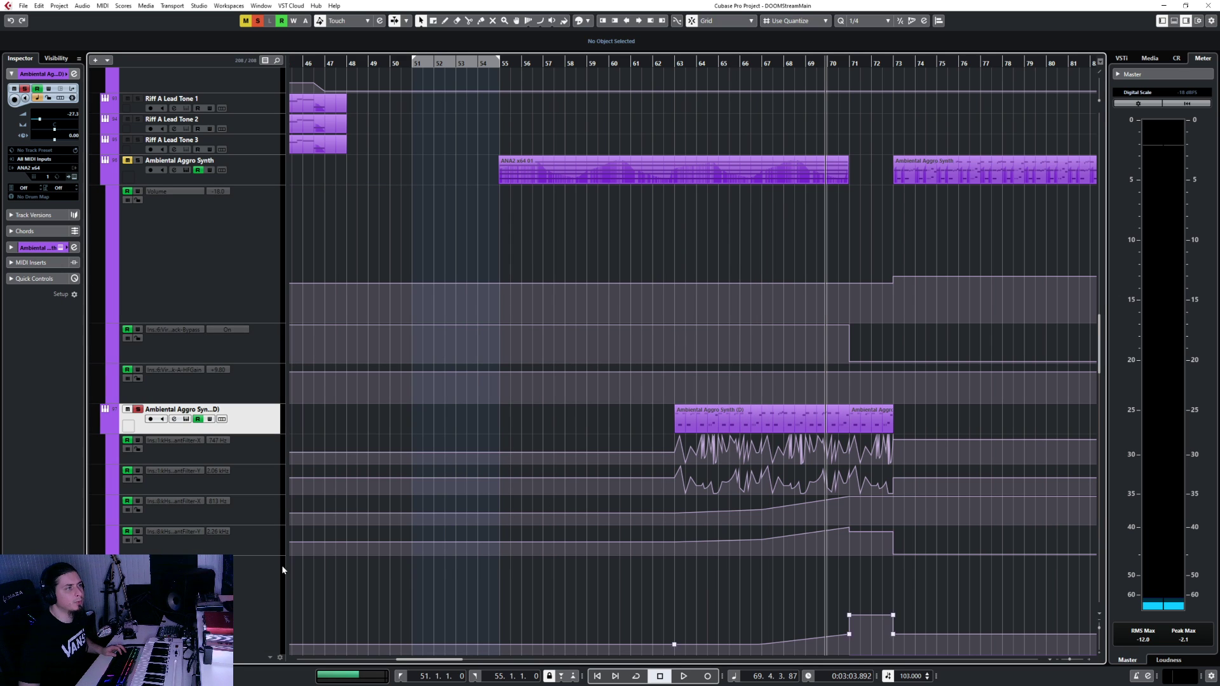
# Reopen the MixConsole and lower the Mix of the insert 2 kHs Distortion on Ambiental Aggro Synth (D)
pyautogui.click(254, 461)
pyautogui.scroll(-3, 253, 473)
pyautogui.scroll(3, 254, 495)
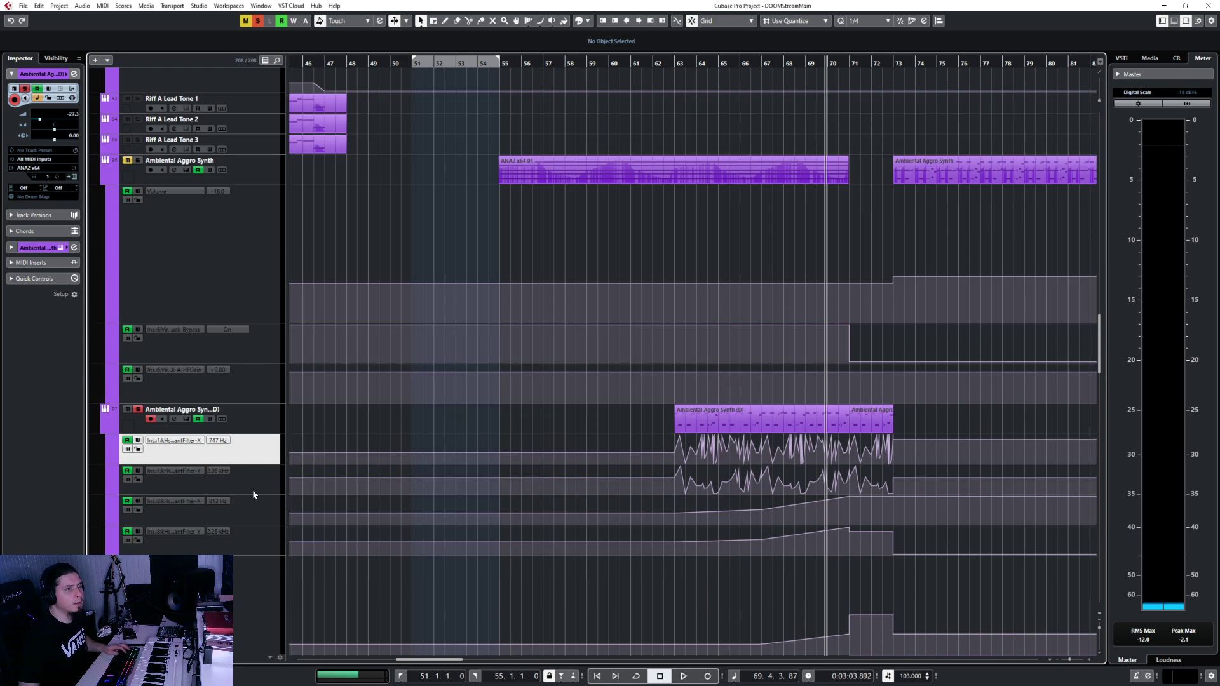
pyautogui.press('F3')
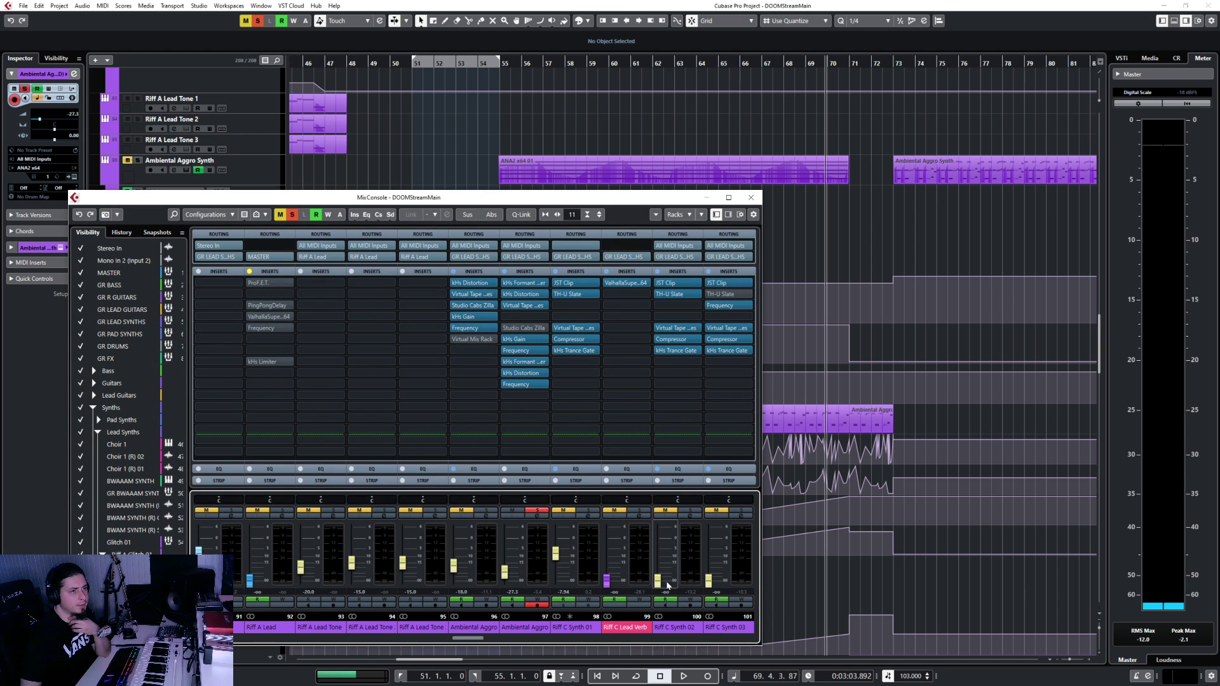
pyautogui.click(519, 629)
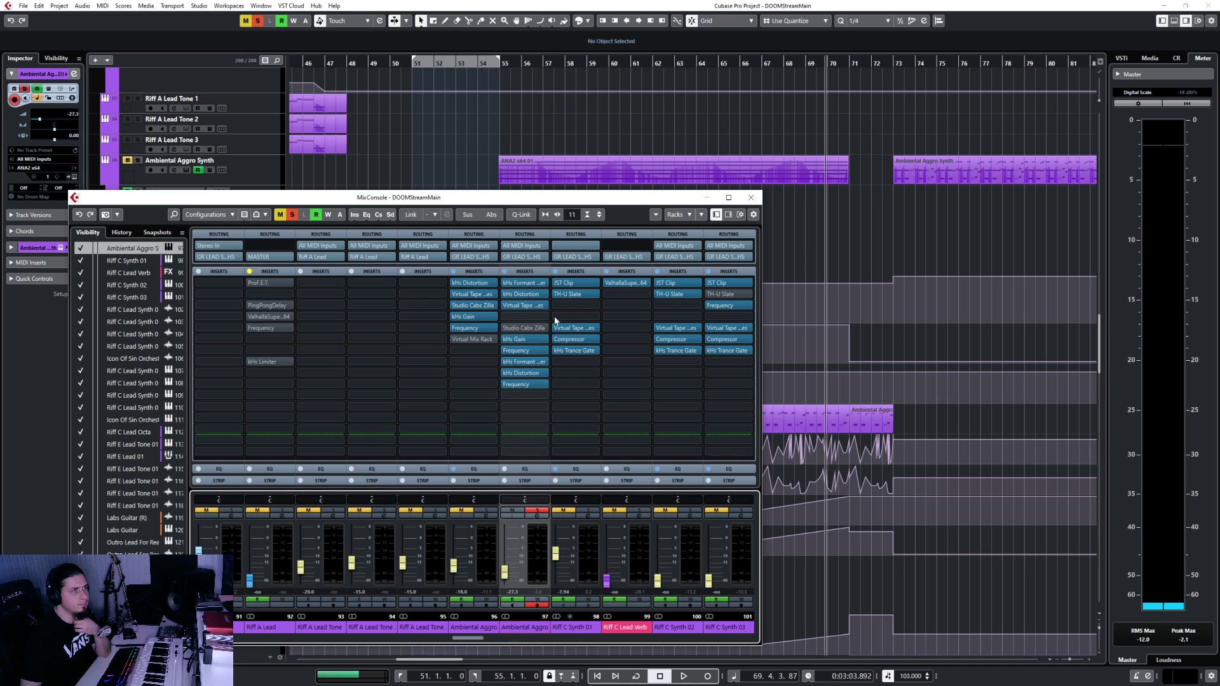
pyautogui.click(515, 296)
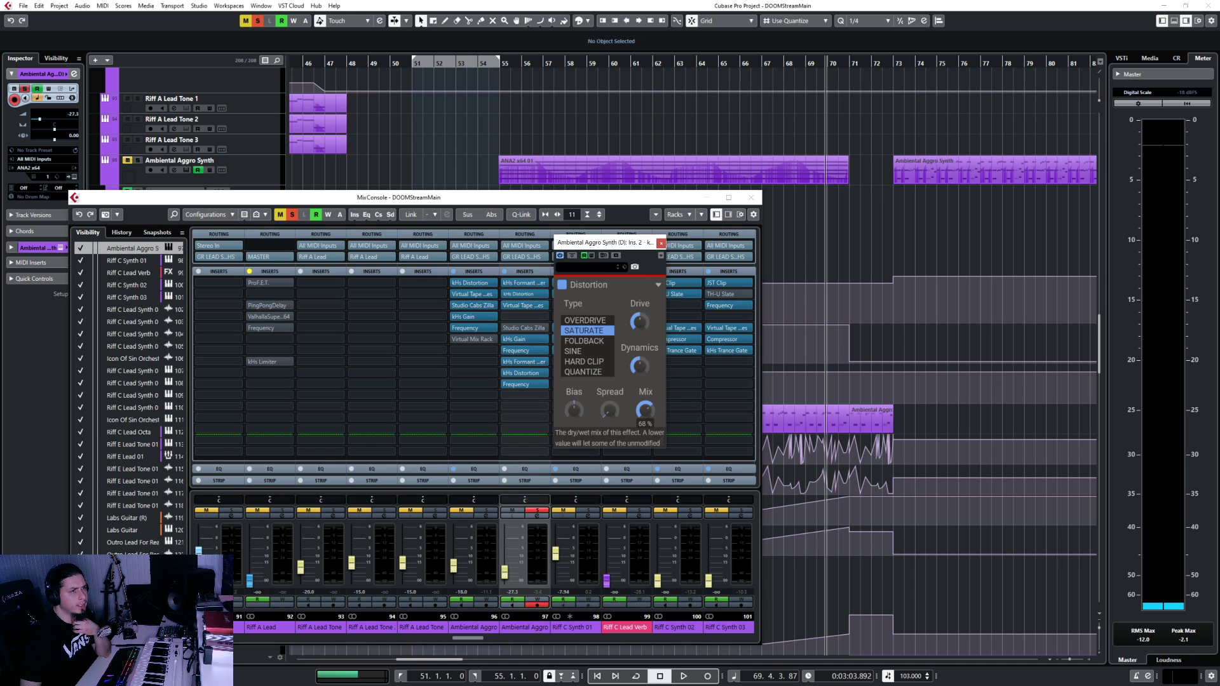
pyautogui.moveTo(645, 410); pyautogui.dragTo(645, 430)
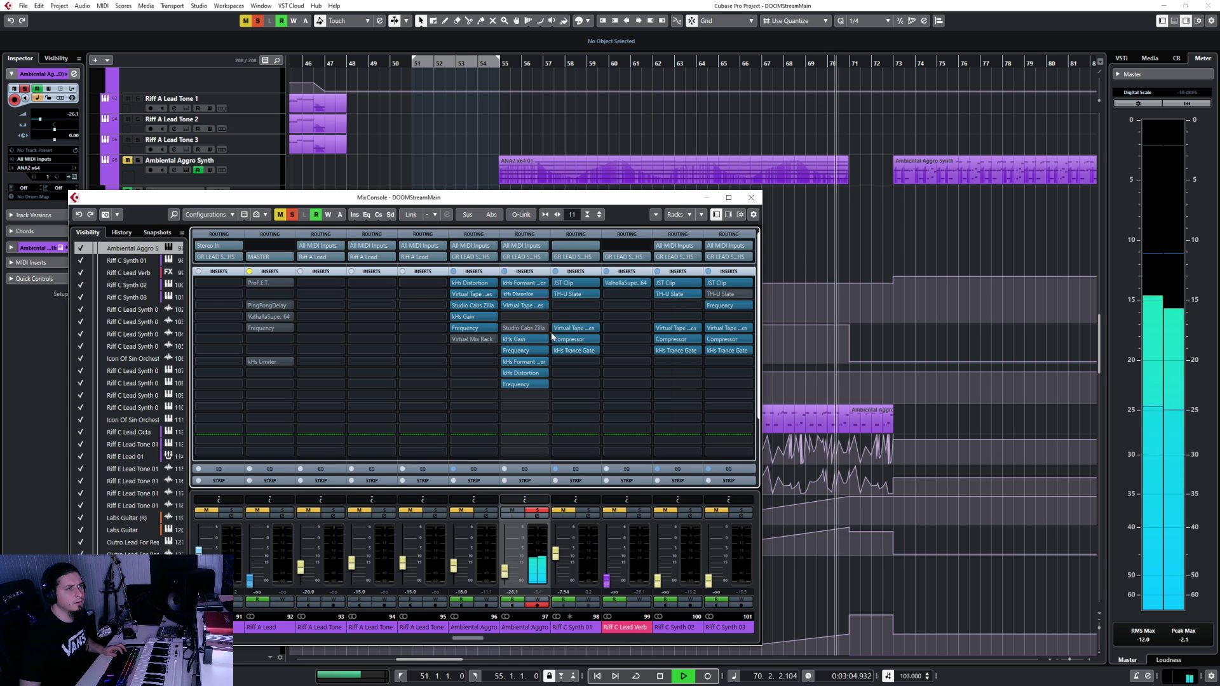
# Set the Mix of the insert 9 kHs Distortion on Ambiental Aggro Synth (D) to about 49 % during playback, stopping playback when done
pyautogui.doubleClick(511, 374)
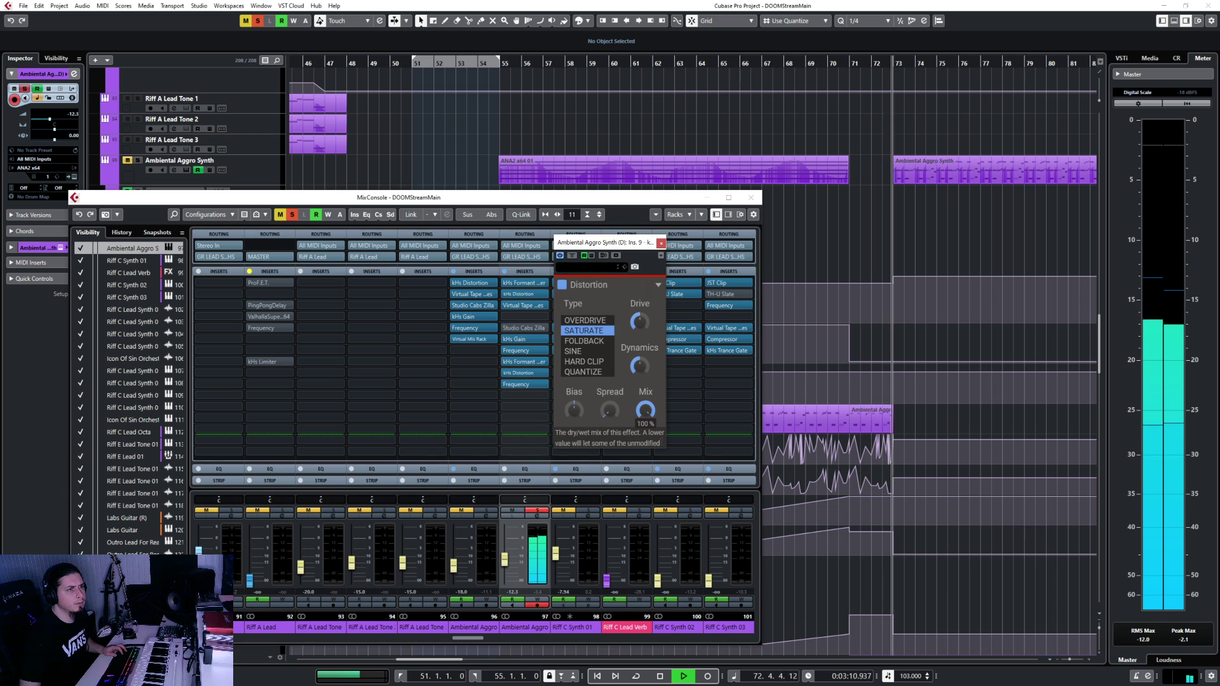
pyautogui.moveTo(645, 410)
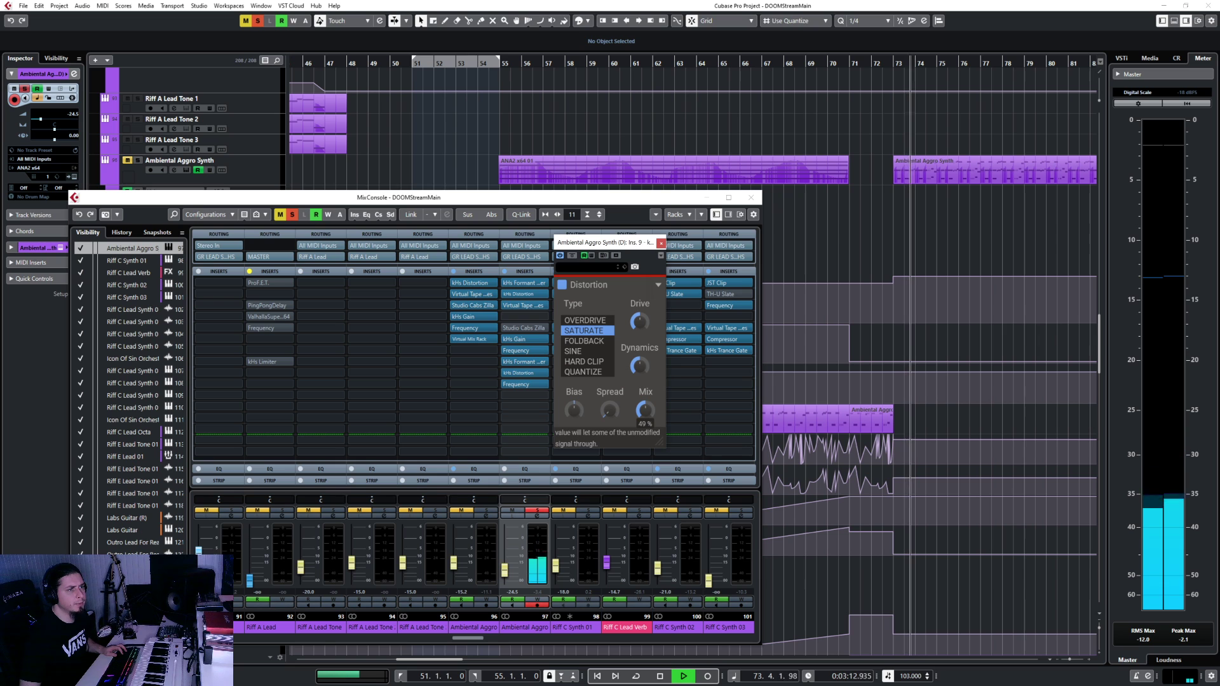
pyautogui.press('space')
# Replay the soloed synth from bar 63, close the Distortion plug-in and bring the synth's lower automation lanes into view
pyautogui.click(718, 66)
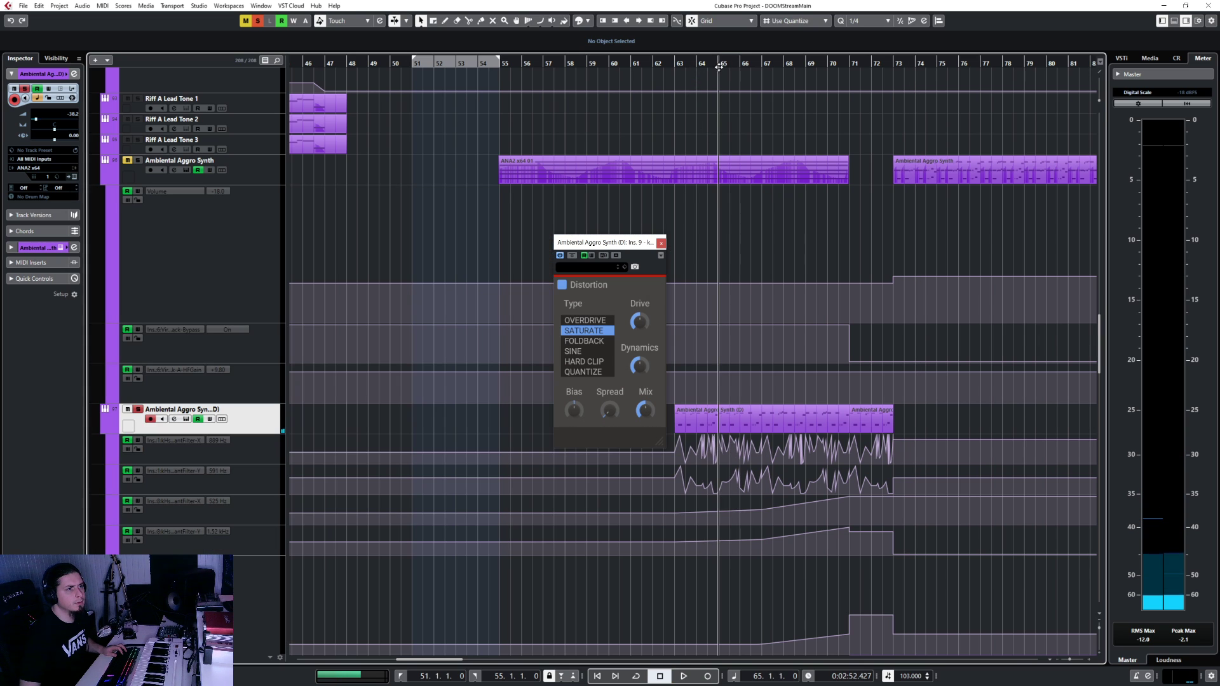
pyautogui.click(675, 65)
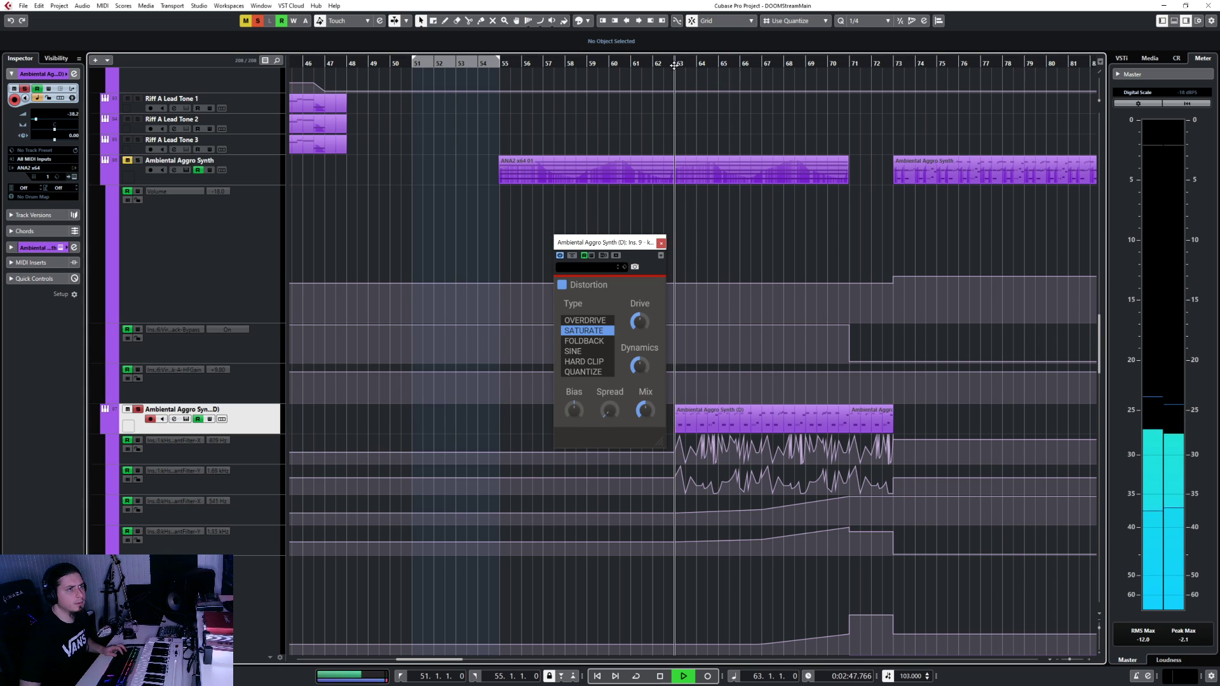
pyautogui.click(660, 242)
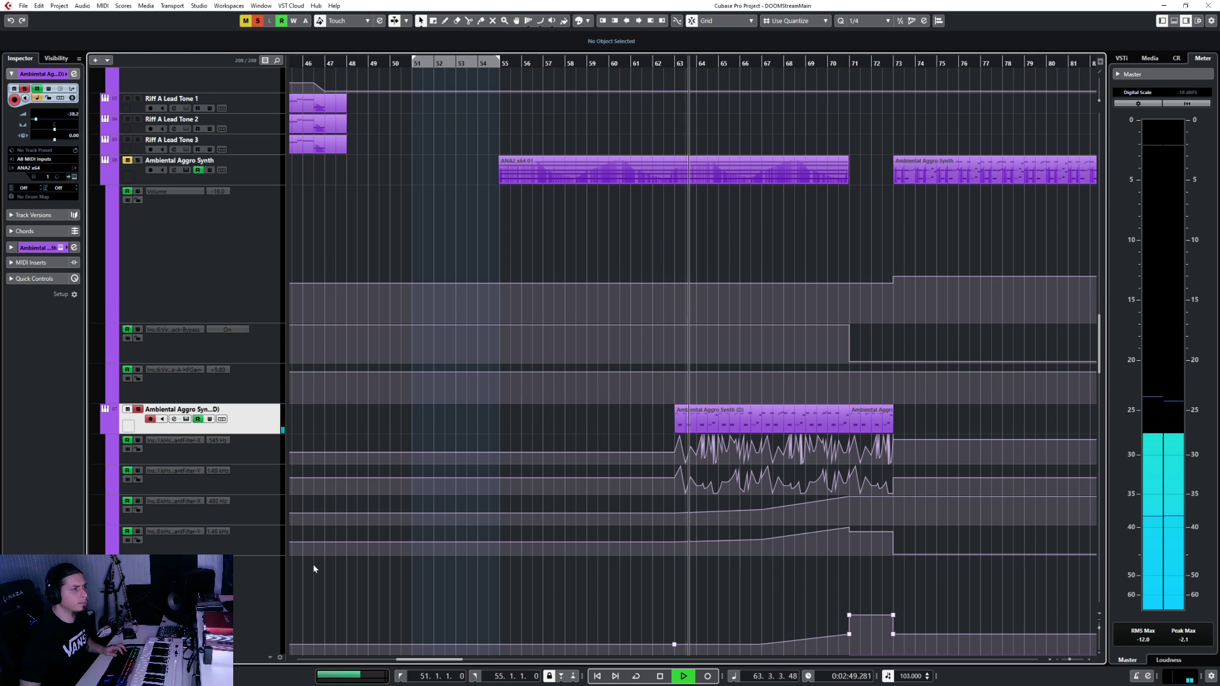
pyautogui.scroll(-3, 653, 565)
pyautogui.press('space')
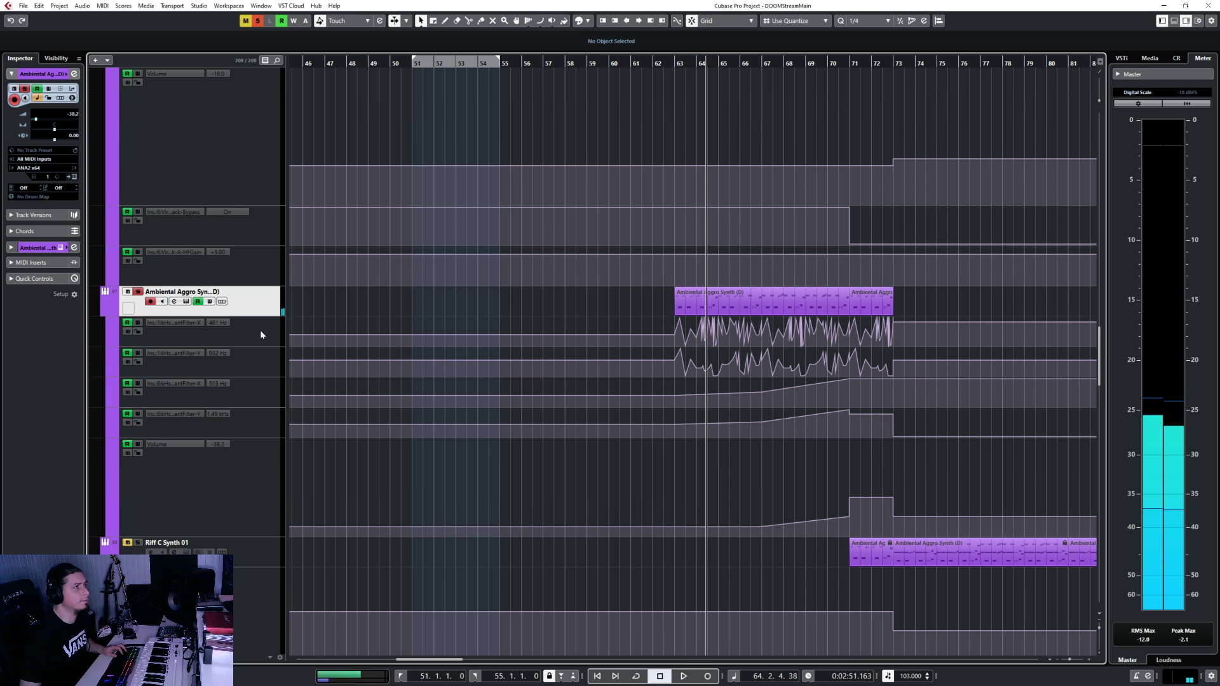
# Raise the insert 6 kHs Gain on Ambiental Aggro Synth (D) to about +9.3 dB during playback, and close the plug-in and MixConsole
pyautogui.press('F3')
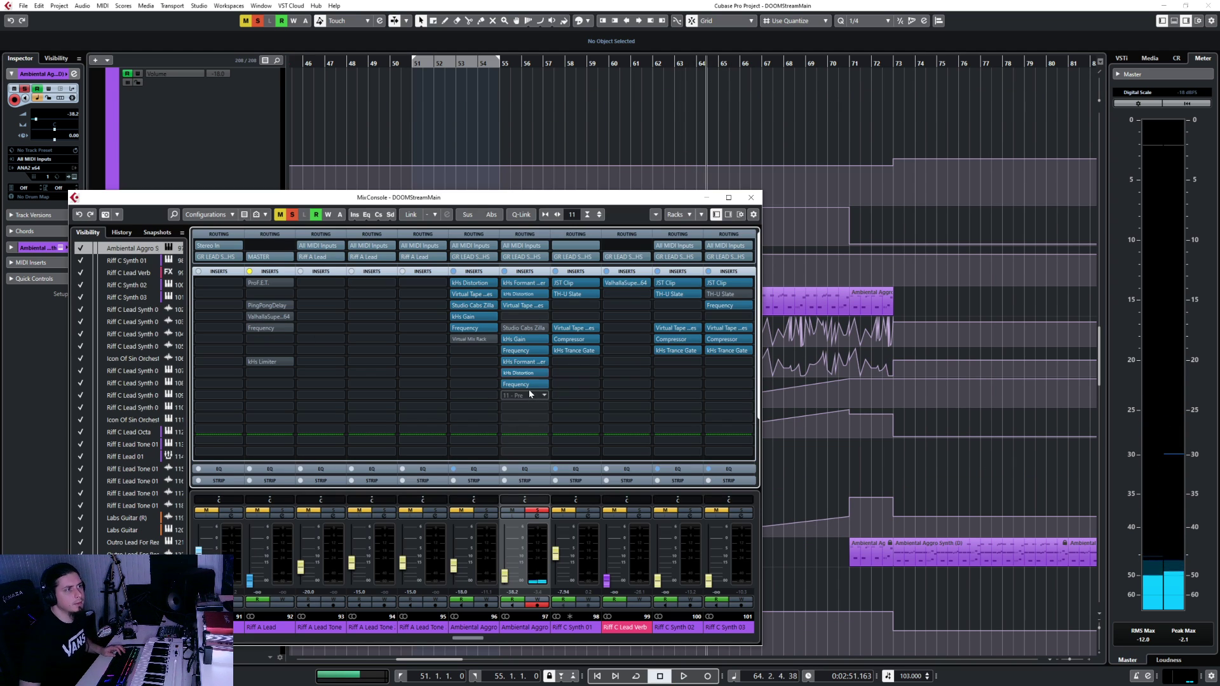
pyautogui.click(517, 340)
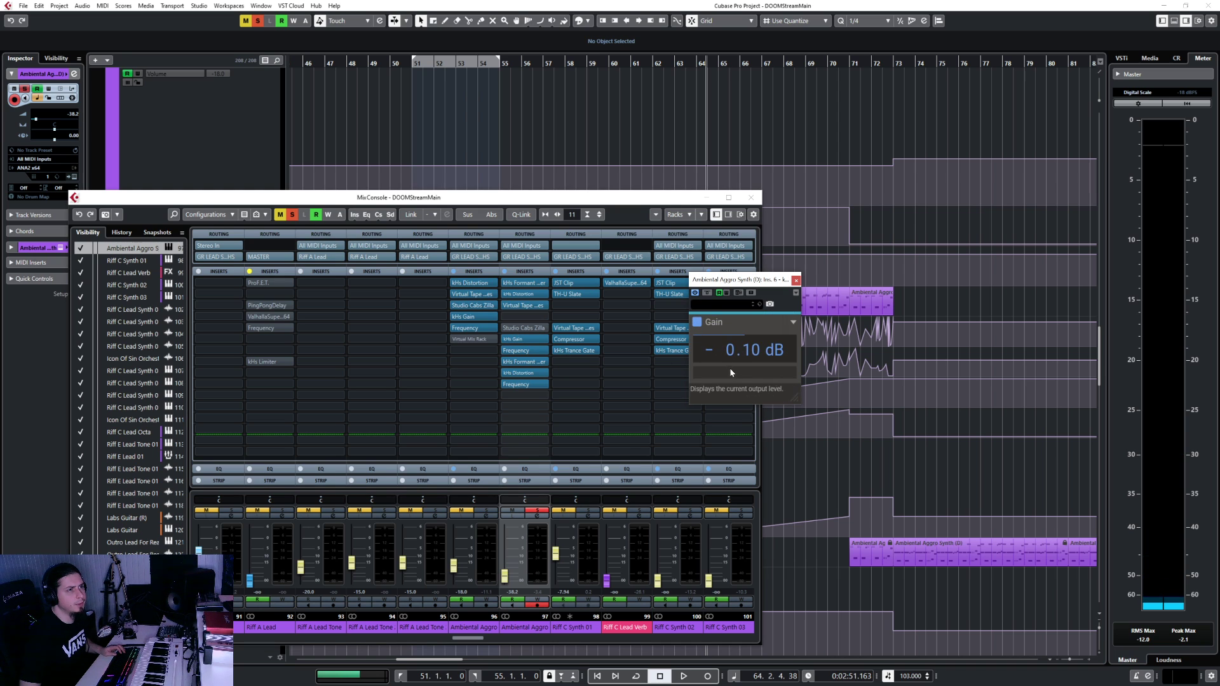
pyautogui.press('space')
pyautogui.moveTo(731, 358); pyautogui.dragTo(731, 351)
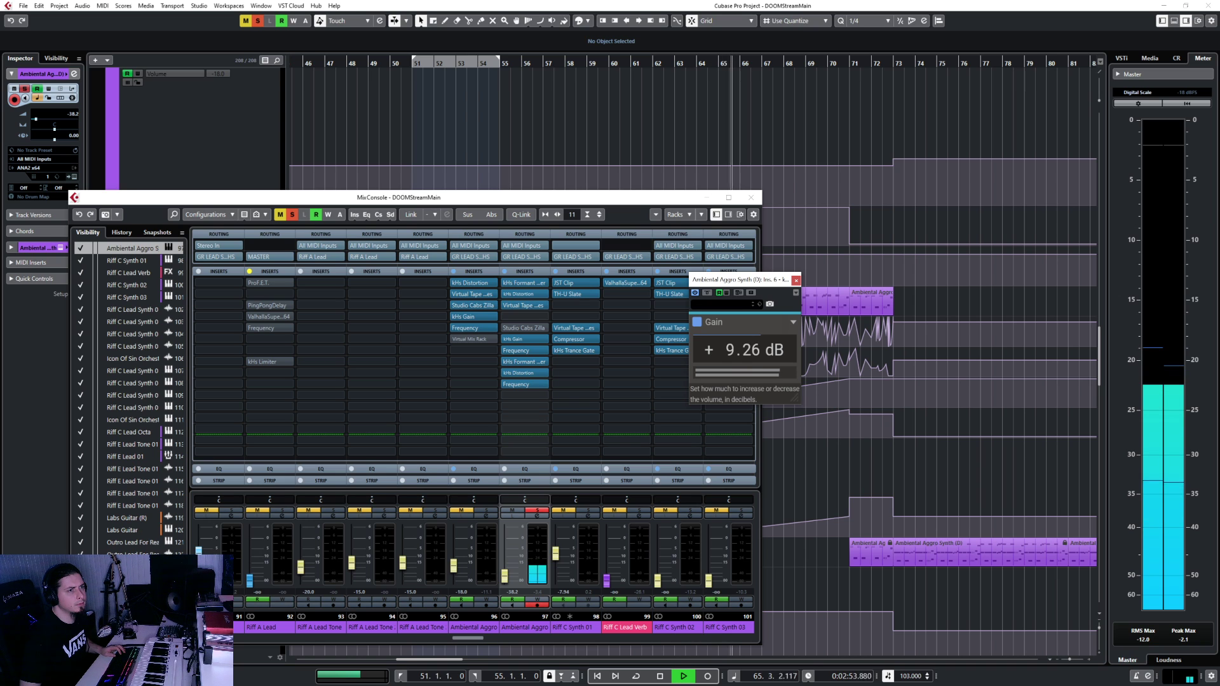
pyautogui.click(796, 280)
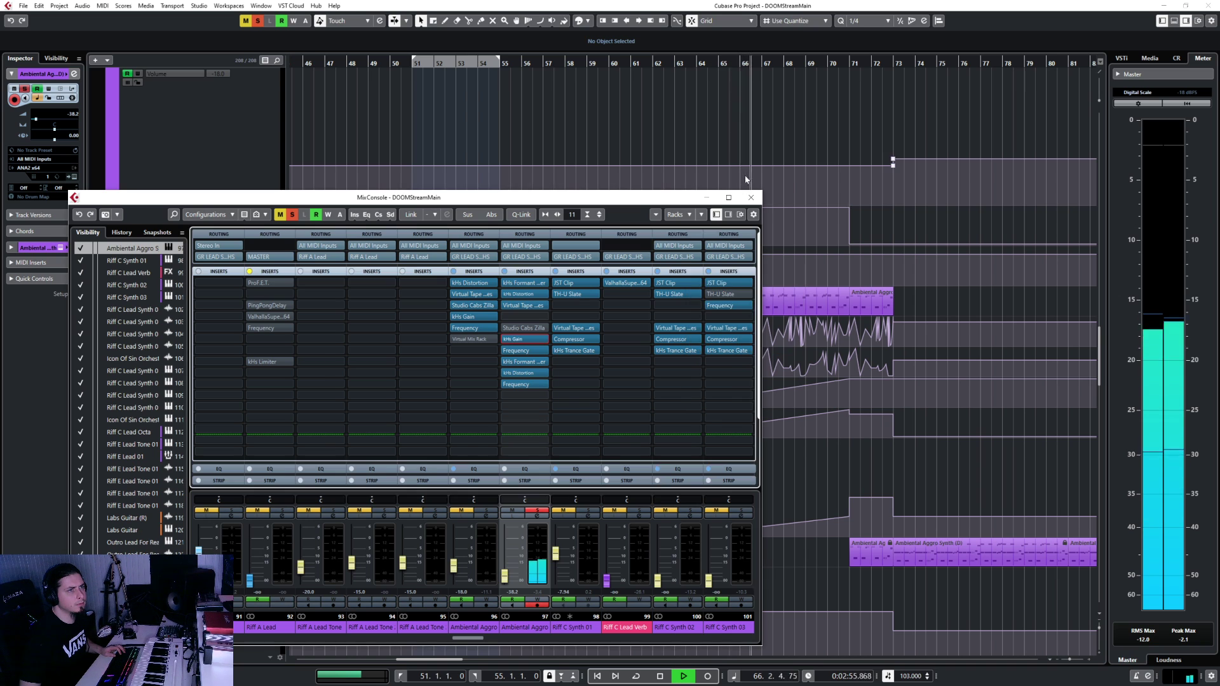
pyautogui.click(750, 198)
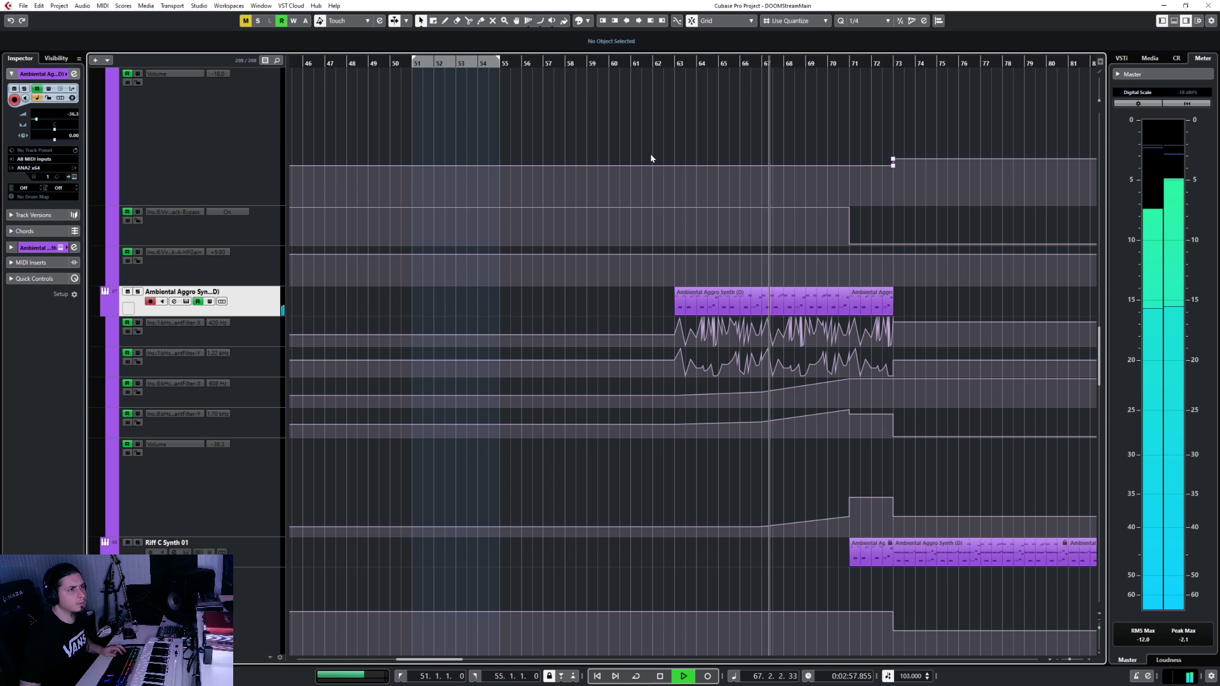
# Replay the transition unsoloed and set the insert 6 kHs Gain on Ambiental Aggro Synth (D) to +7.52 dB
pyautogui.click(658, 117)
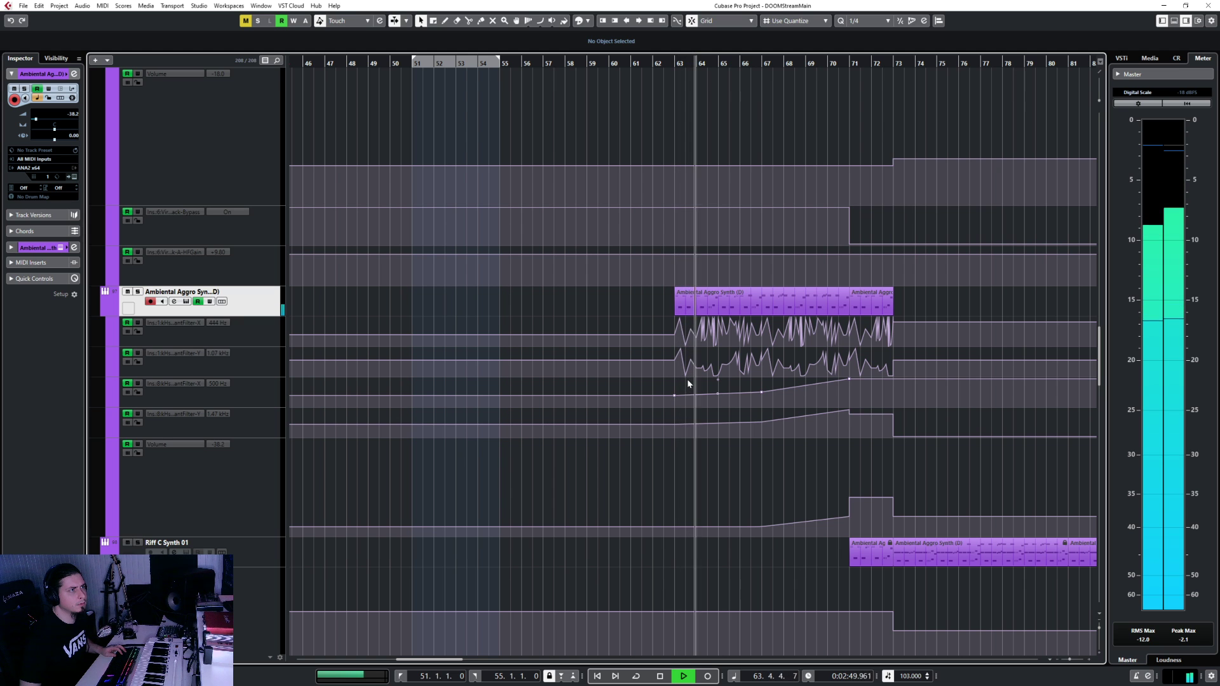
pyautogui.press('F3')
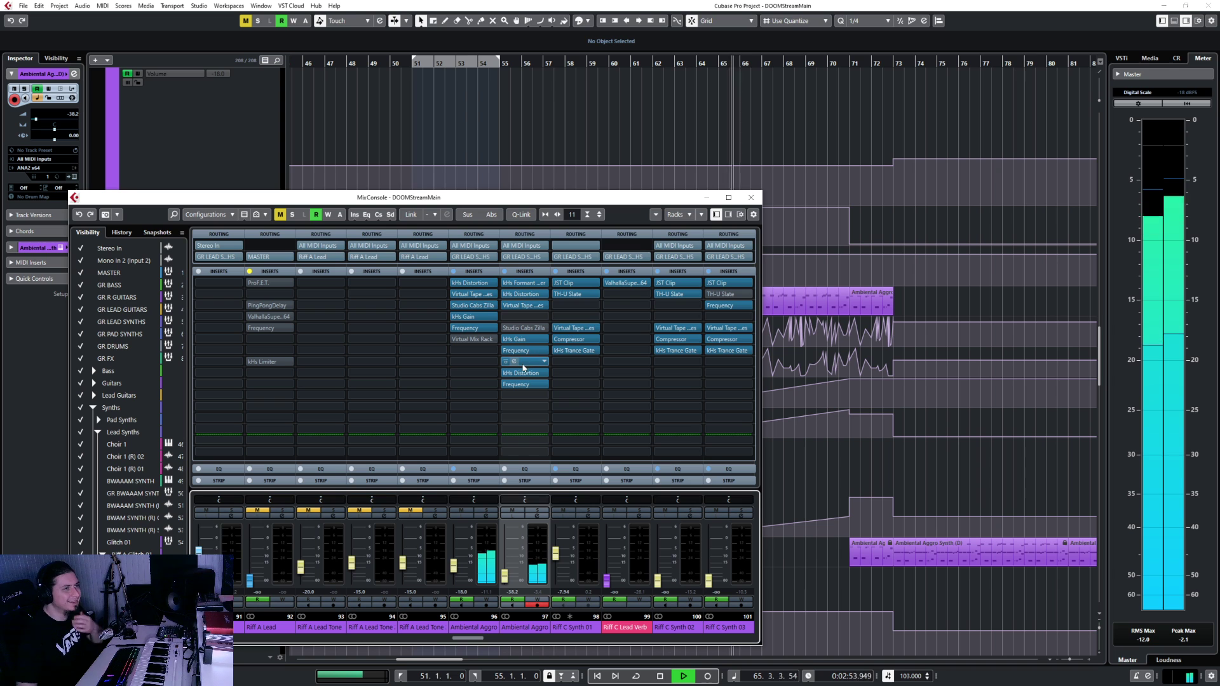
pyautogui.click(516, 340)
pyautogui.click(515, 340)
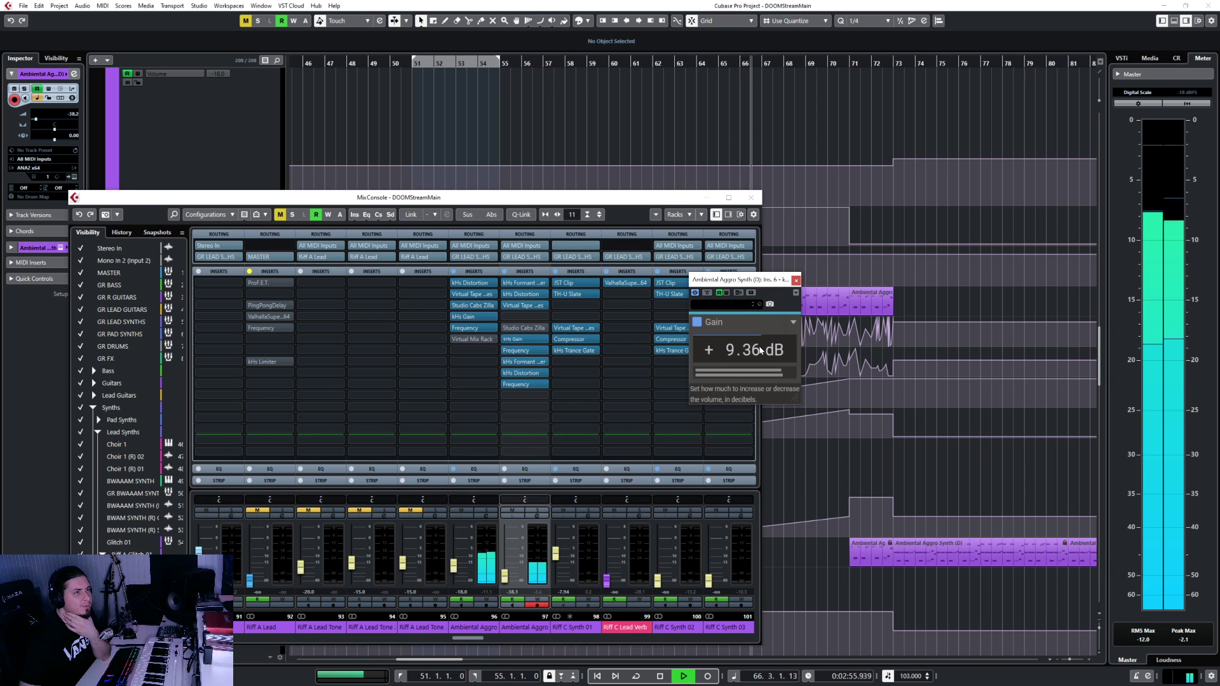
pyautogui.moveTo(741, 357); pyautogui.dragTo(741, 322)
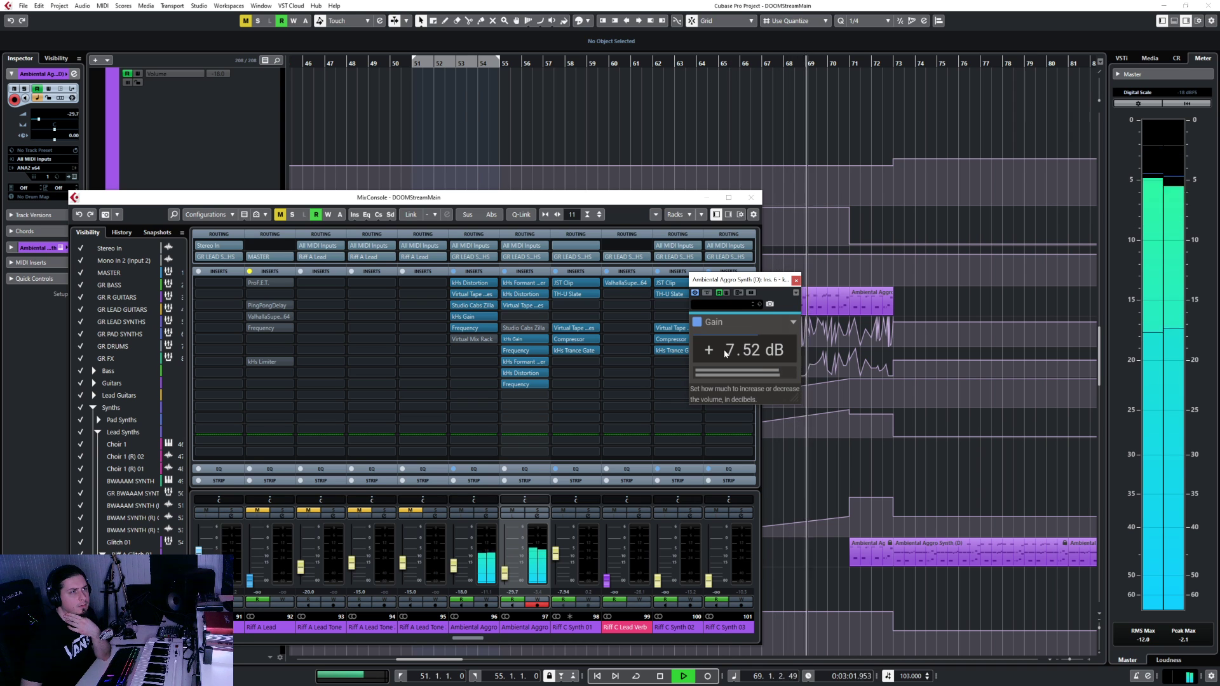
# Cut band 3 by about 8 dB in the insert 10 Frequency EQ on Ambiental Aggro Synth (D), then stop playback and close the MixConsole
pyautogui.click(515, 385)
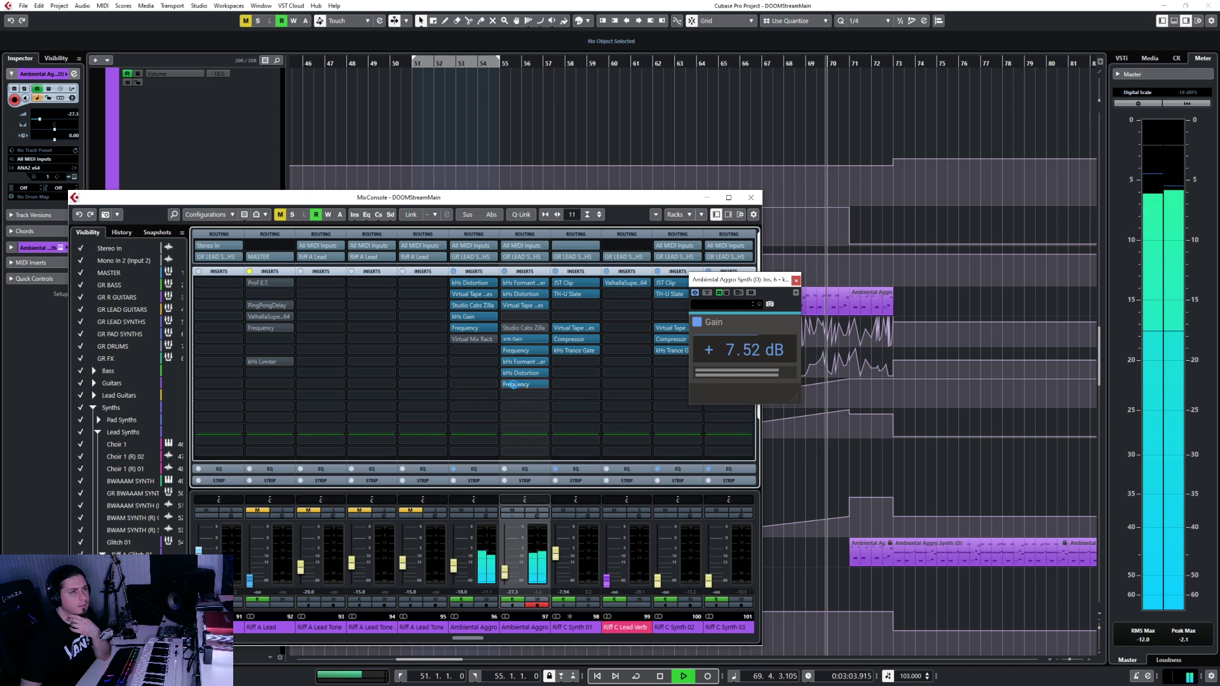
pyautogui.click(513, 386)
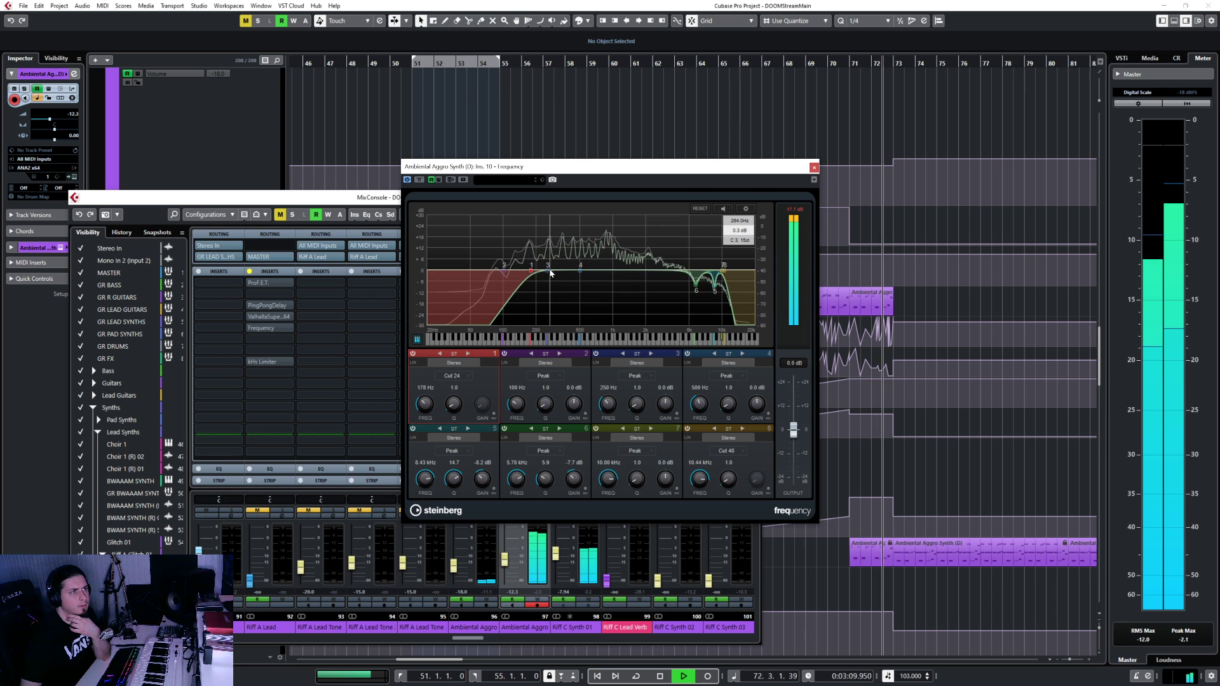
pyautogui.moveTo(550, 273); pyautogui.dragTo(550, 291)
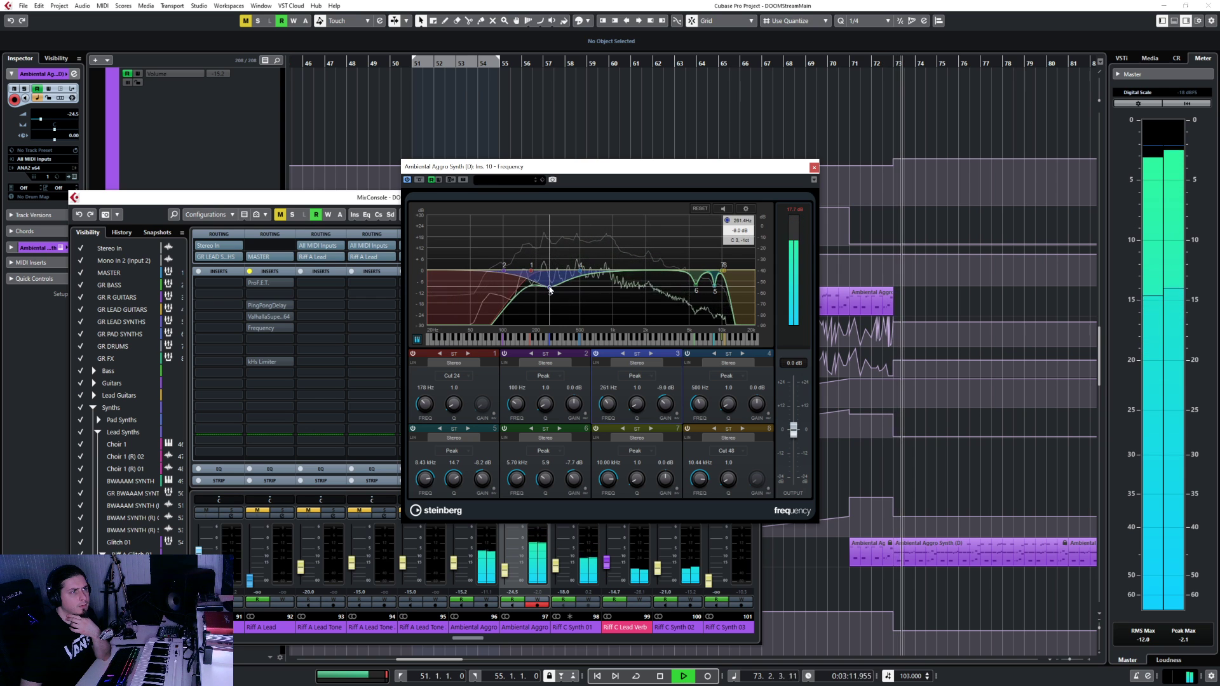
pyautogui.click(814, 168)
pyautogui.press('space')
pyautogui.click(754, 198)
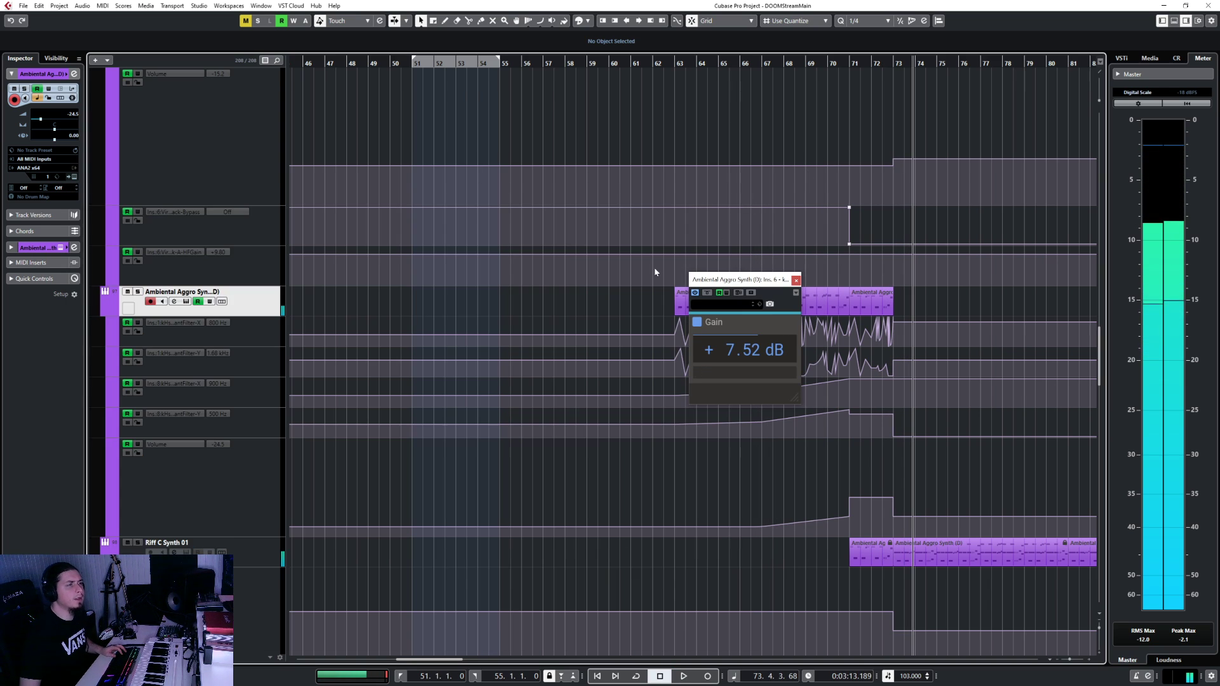
# Replay the soloed synth from bar 63 and deactivate band 3 in its insert 10 Frequency EQ
pyautogui.click(676, 63)
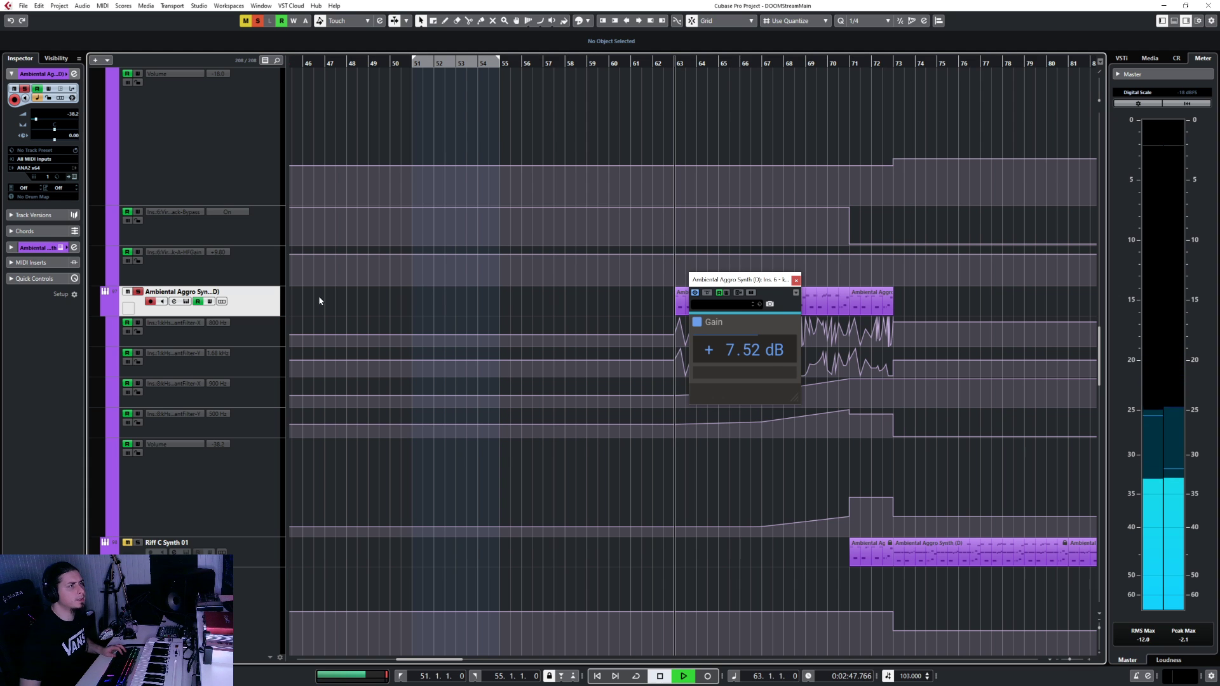
pyautogui.press('F3')
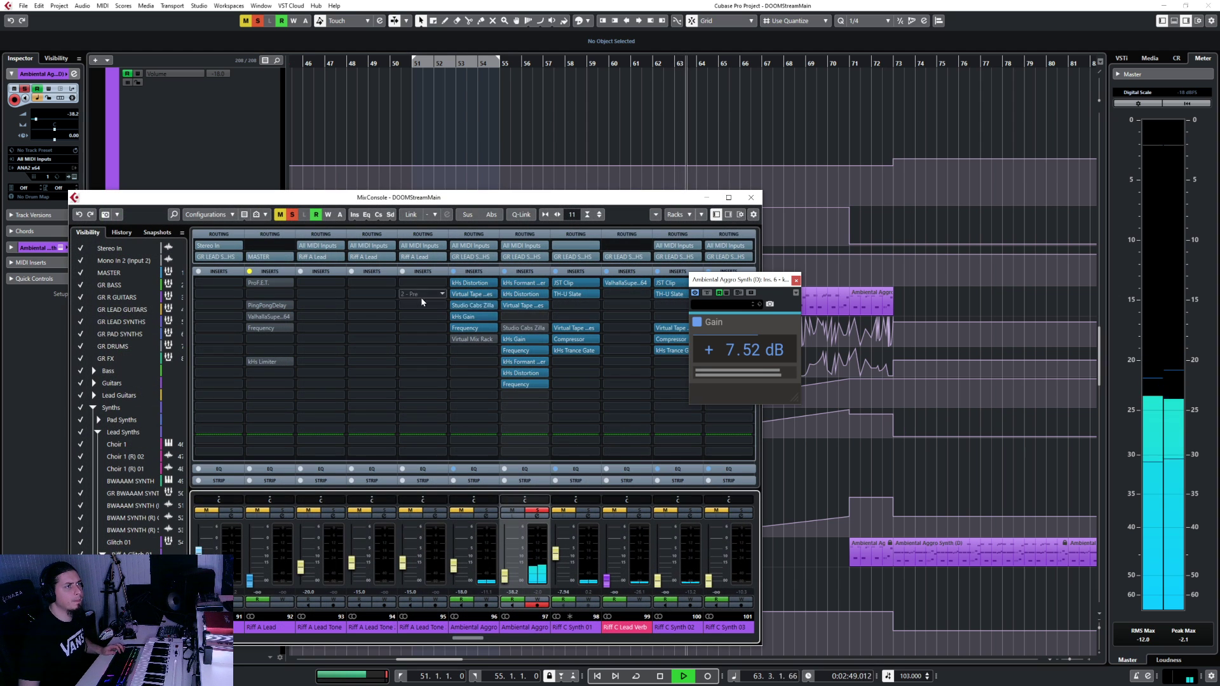
pyautogui.click(515, 384)
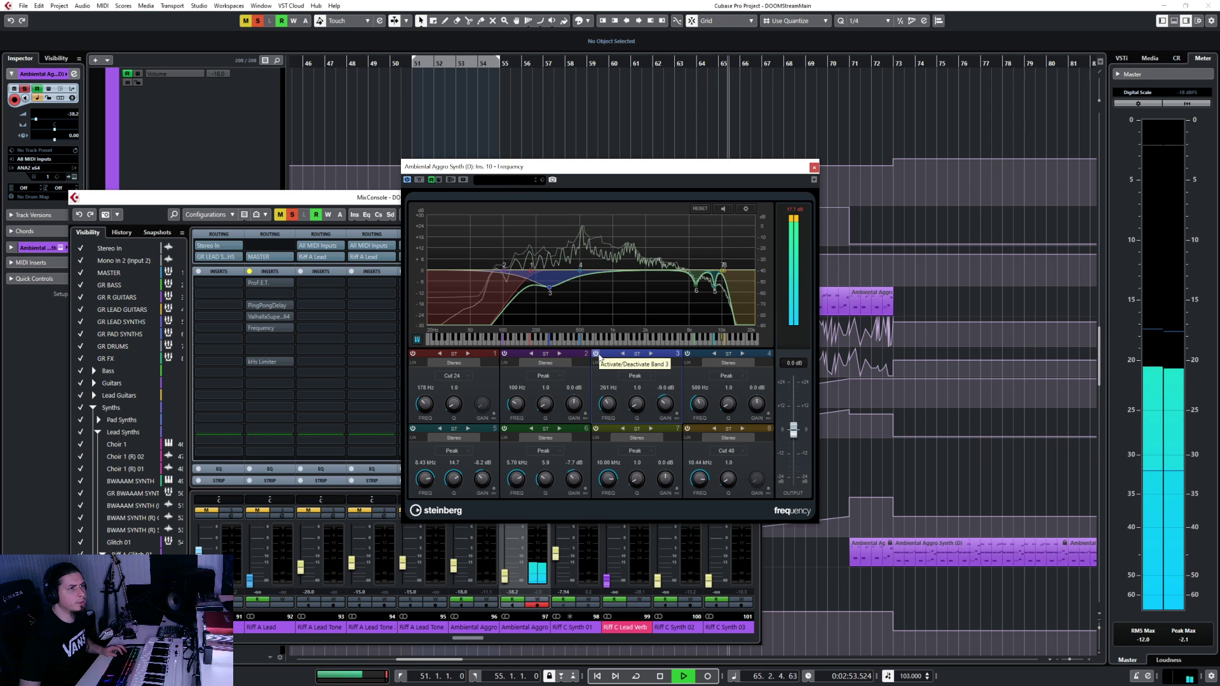
pyautogui.click(596, 354)
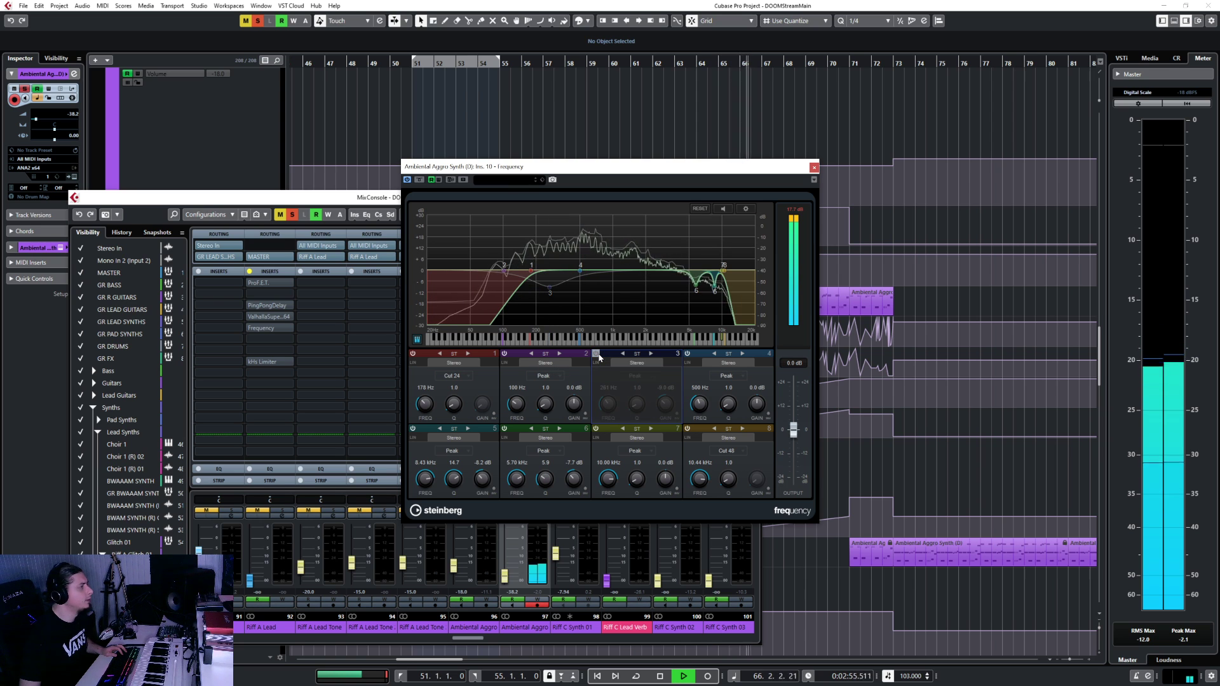
# Reactivate band 3 in the insert 10 Frequency EQ on Ambiental Aggro Synth (D), unsolo the track, and close the plug-ins and MixConsole
pyautogui.click(596, 355)
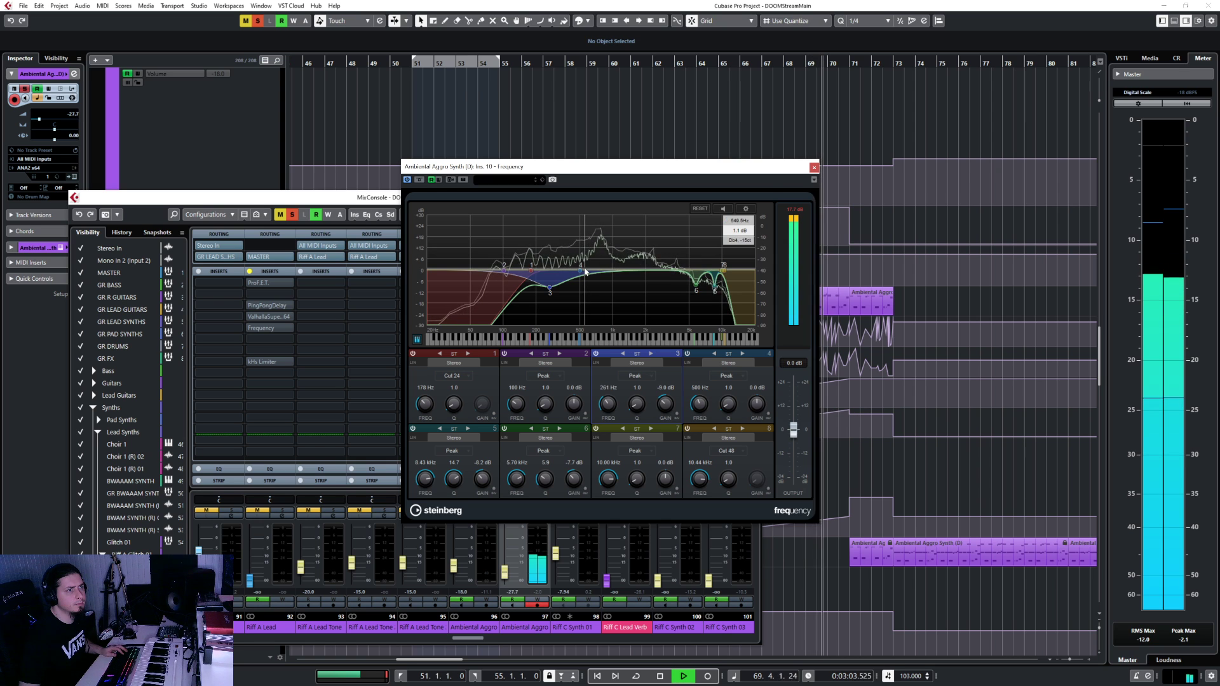
pyautogui.click(815, 169)
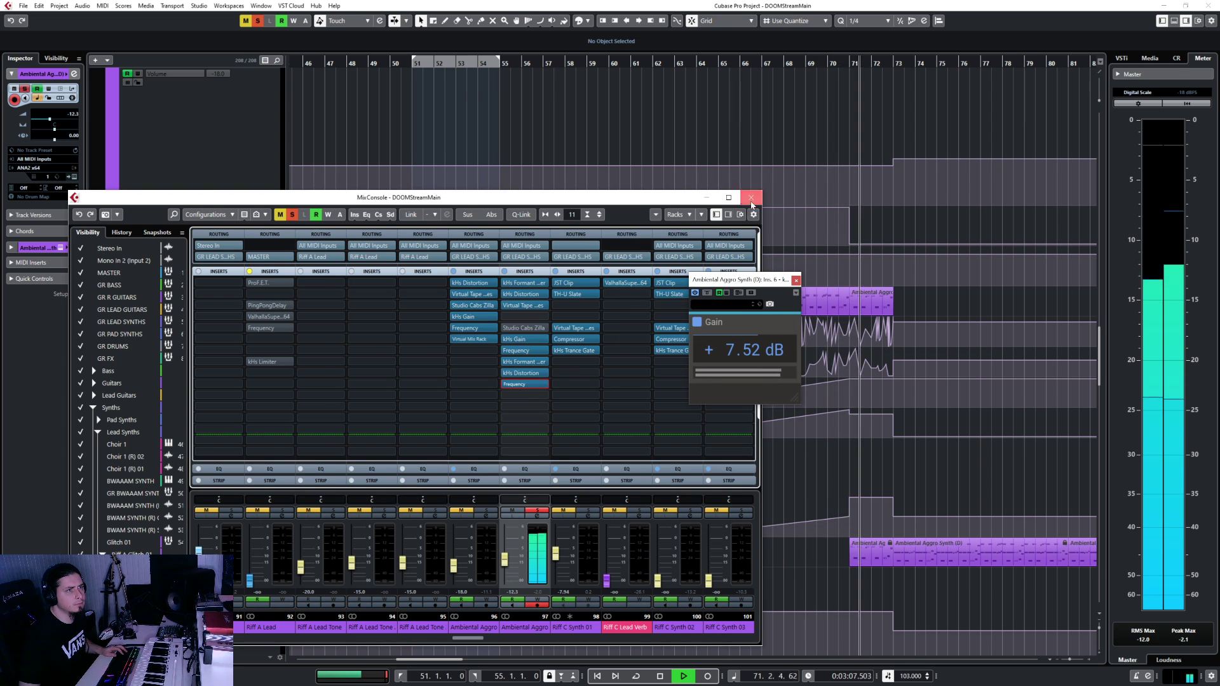
pyautogui.click(751, 197)
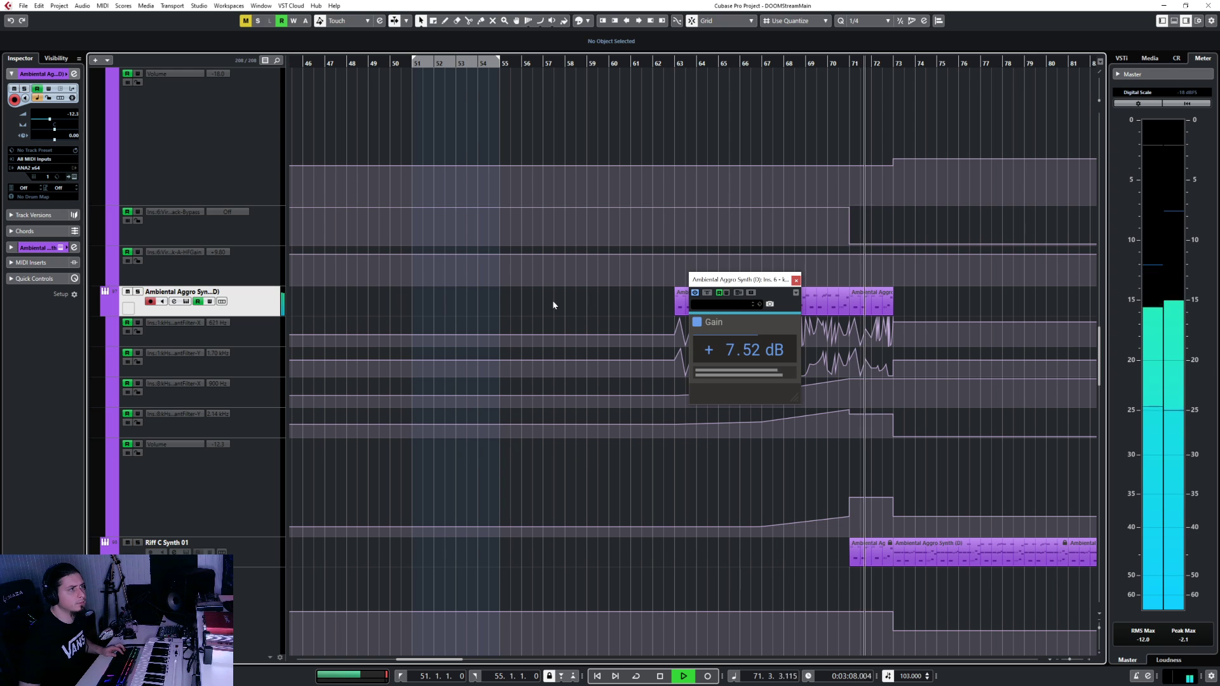
pyautogui.click(796, 281)
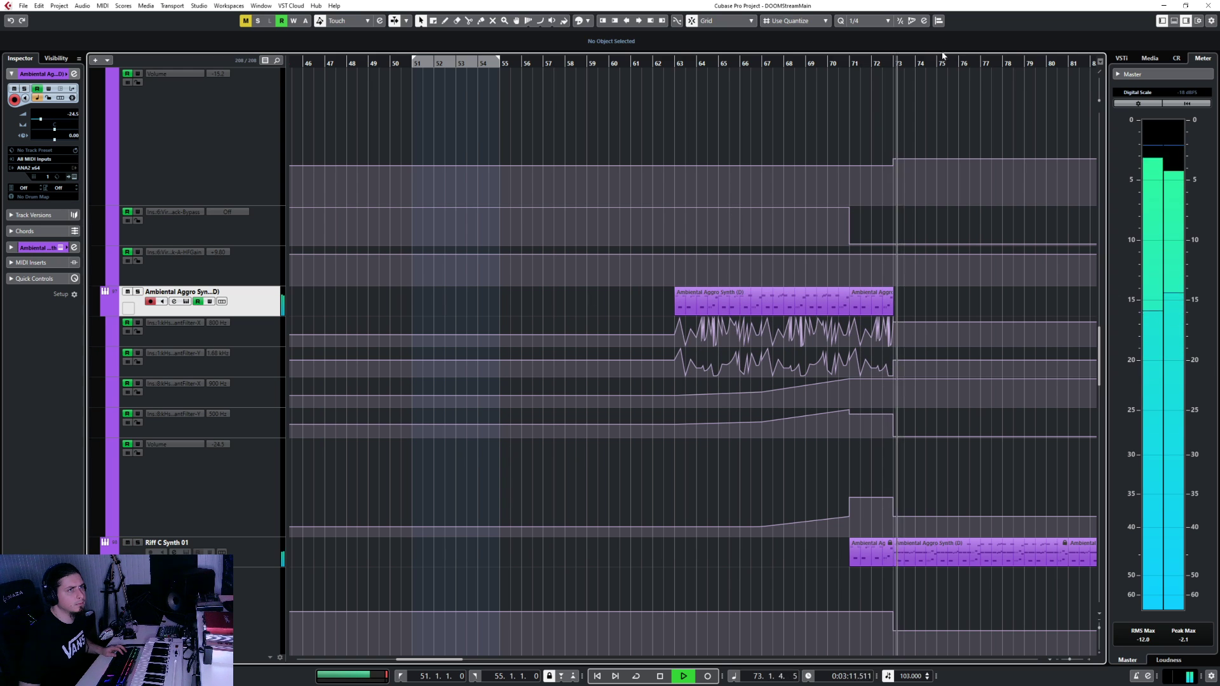
# Replay from bar 69 and set the insert 6 kHs Gain on Ambiental Aggro Synth (D) to +6.30 dB, then close the plug-in and MixConsole
pyautogui.click(809, 64)
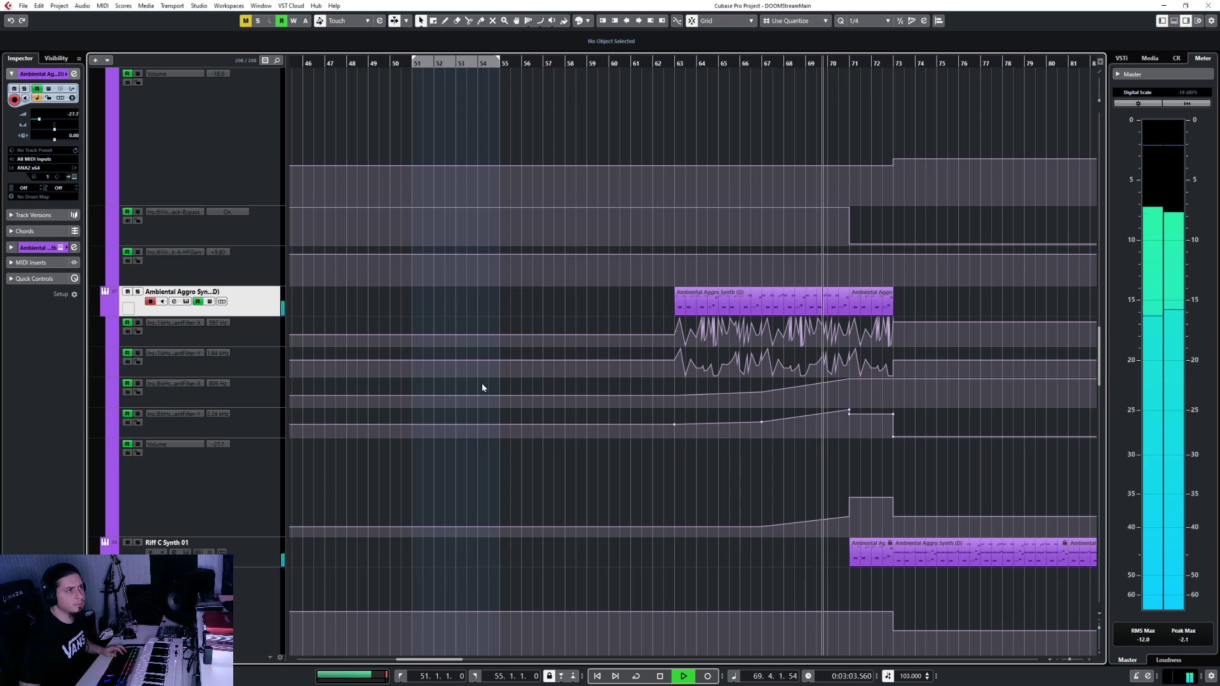
pyautogui.press('F3')
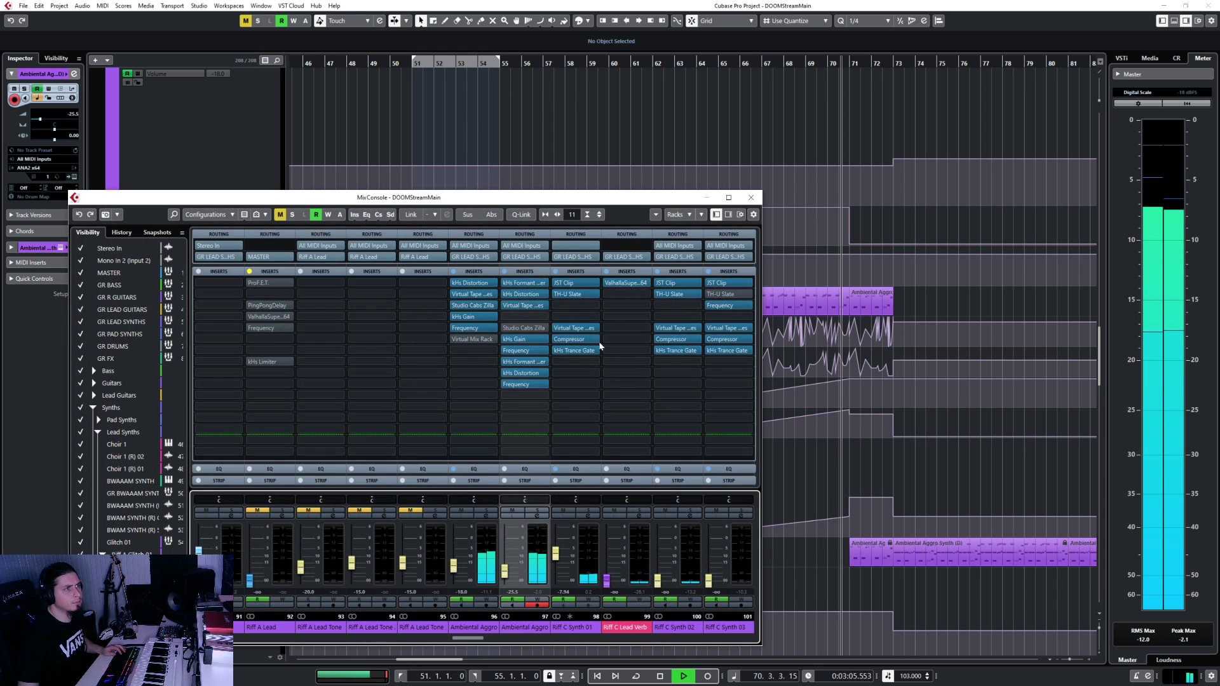
pyautogui.click(514, 340)
pyautogui.moveTo(728, 344); pyautogui.dragTo(728, 361)
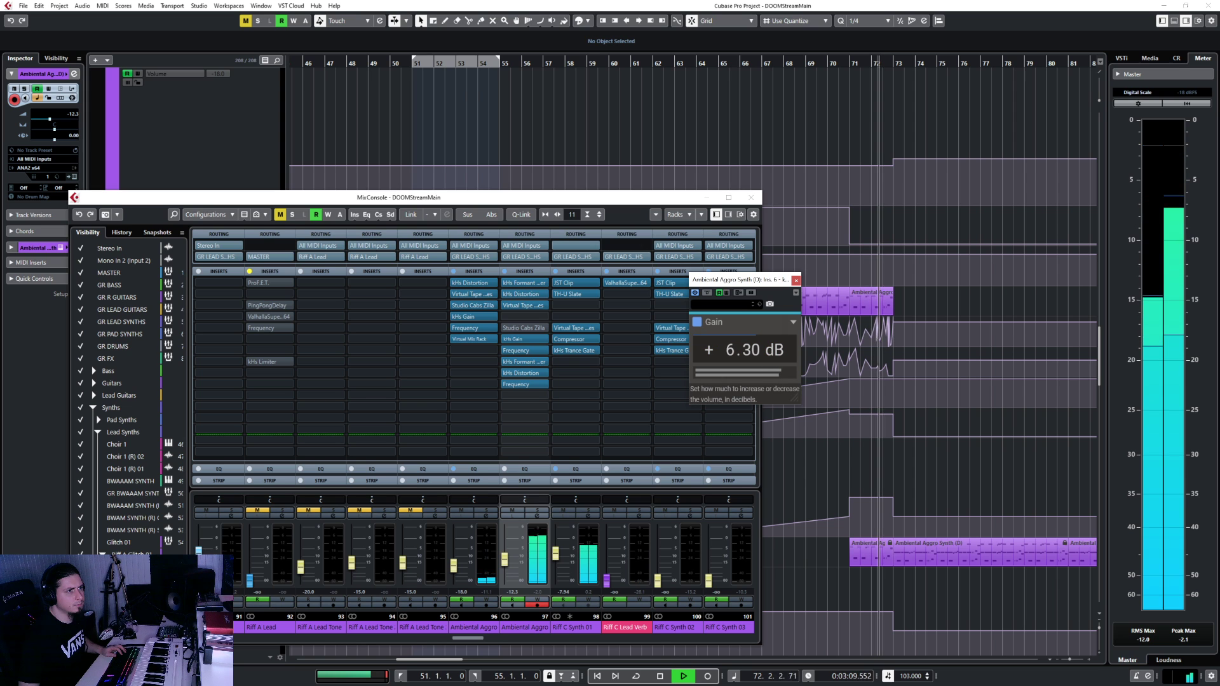
pyautogui.click(796, 281)
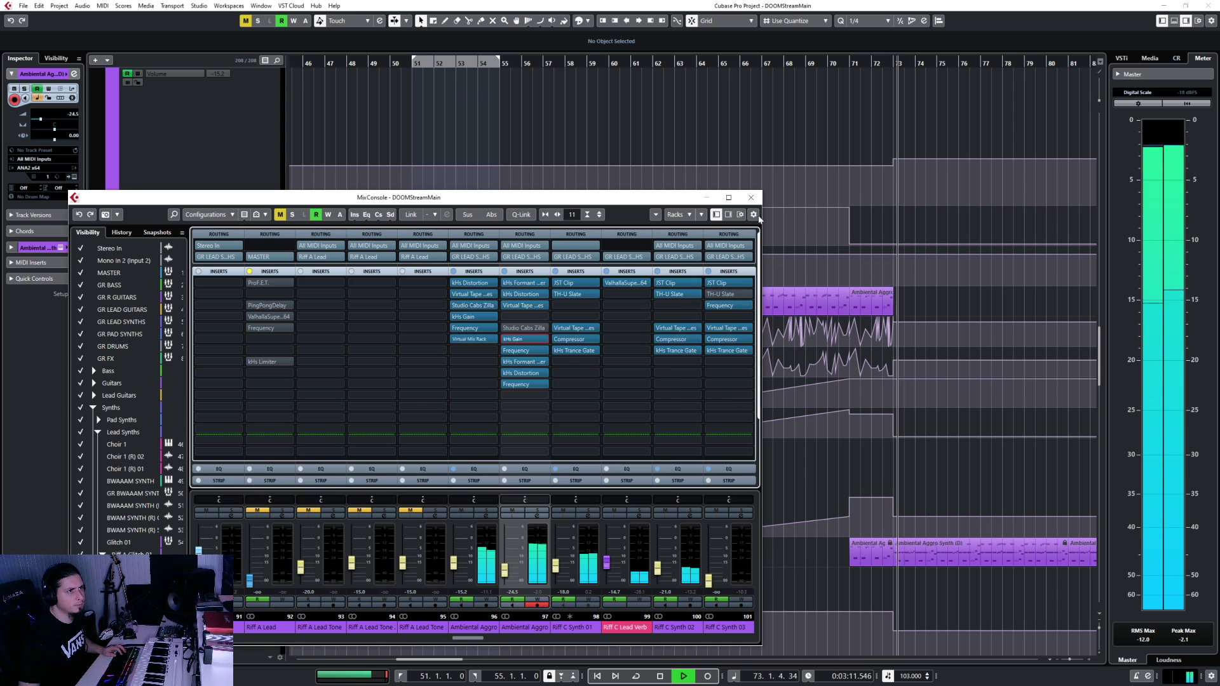
pyautogui.click(751, 197)
# Replay the full mix from about bar 62 through bar 73 to check the transition, and stop playback
pyautogui.press('h')
pyautogui.press('g')
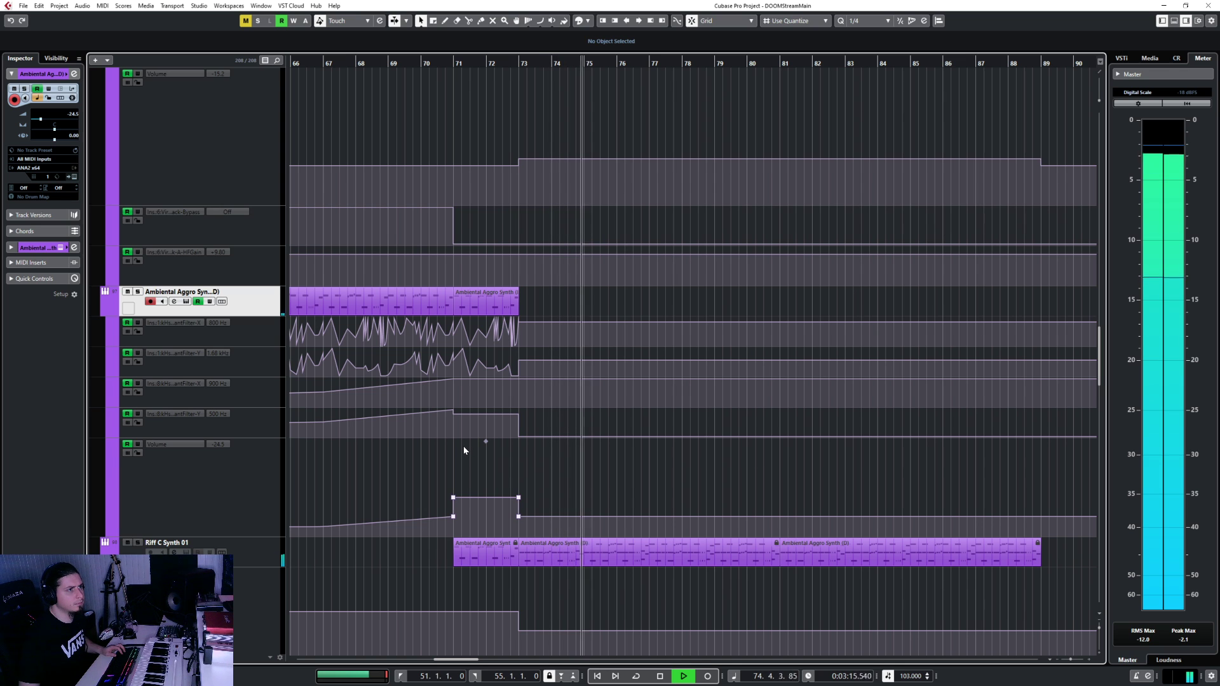
pyautogui.press('g')
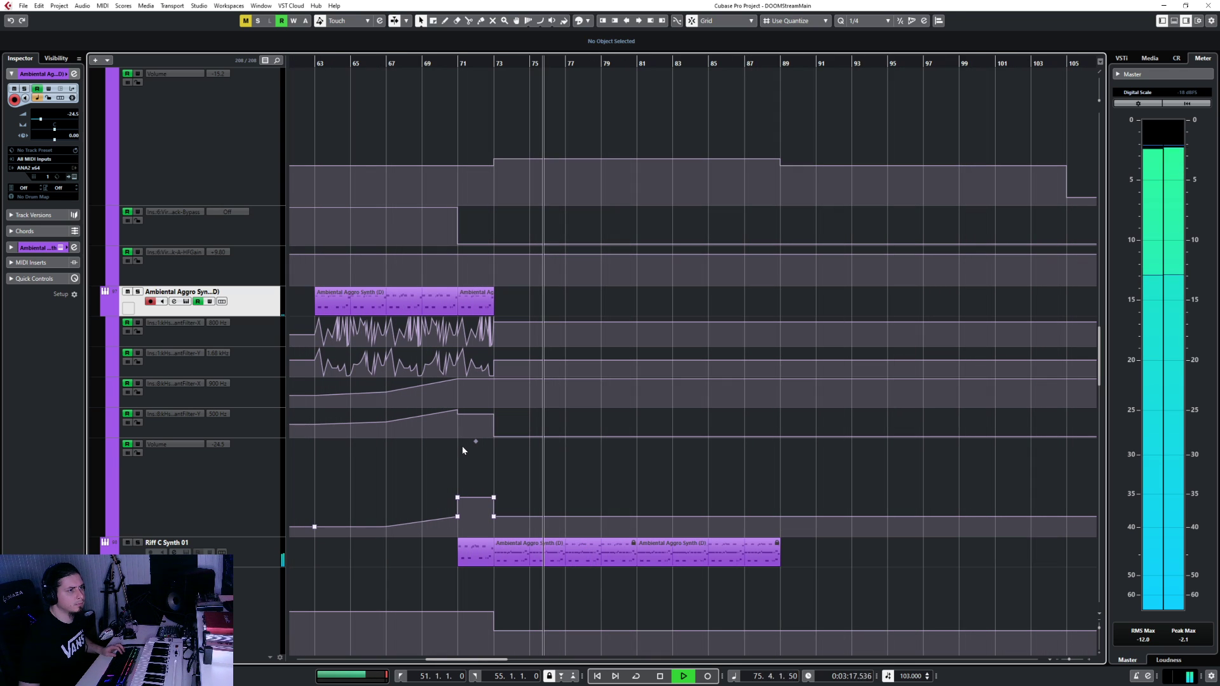
pyautogui.hscroll(-3, 463, 446)
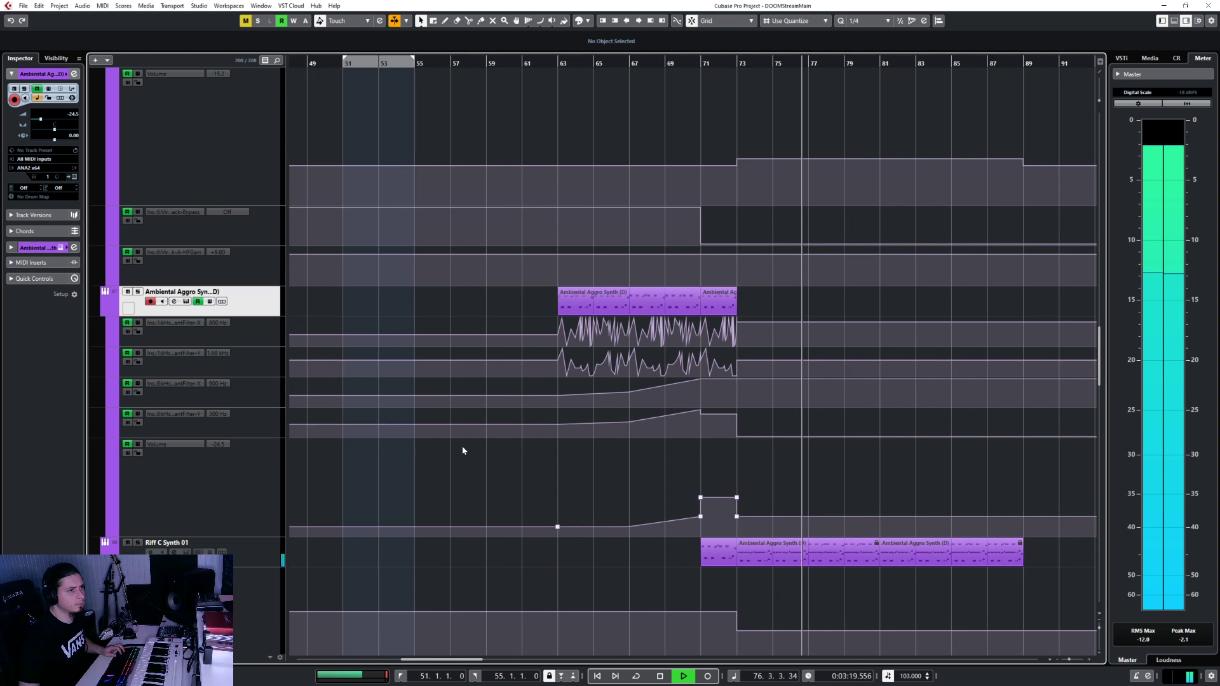
pyautogui.click(543, 64)
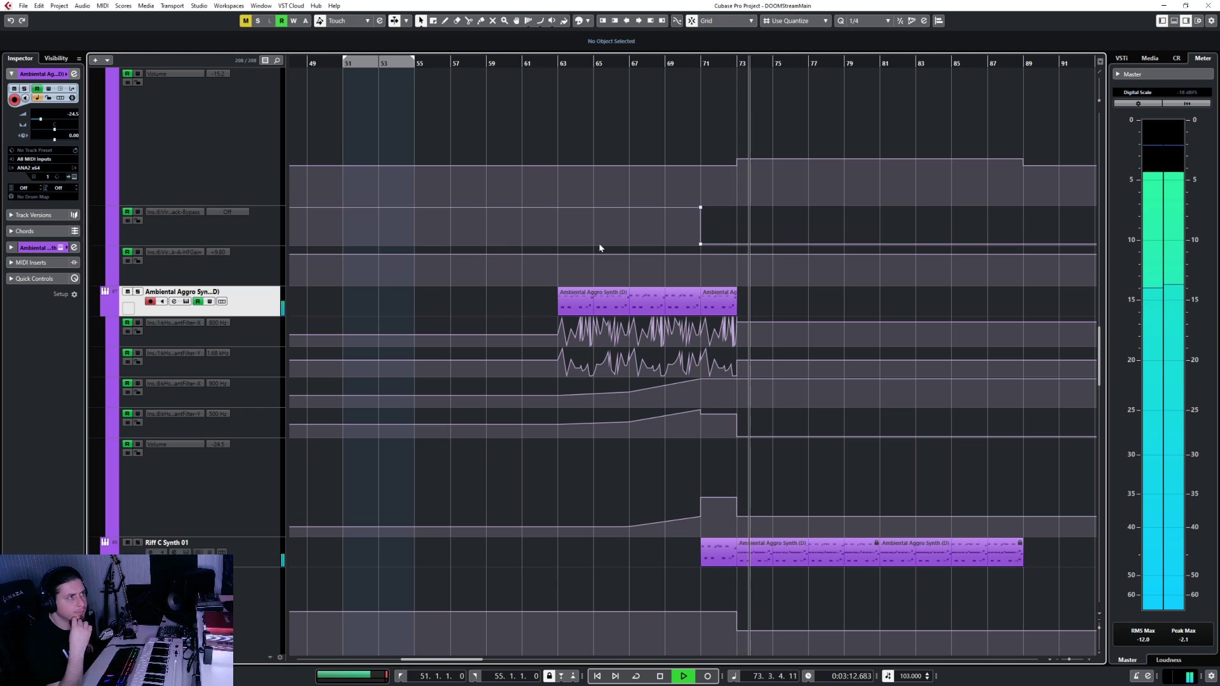
pyautogui.press('space')
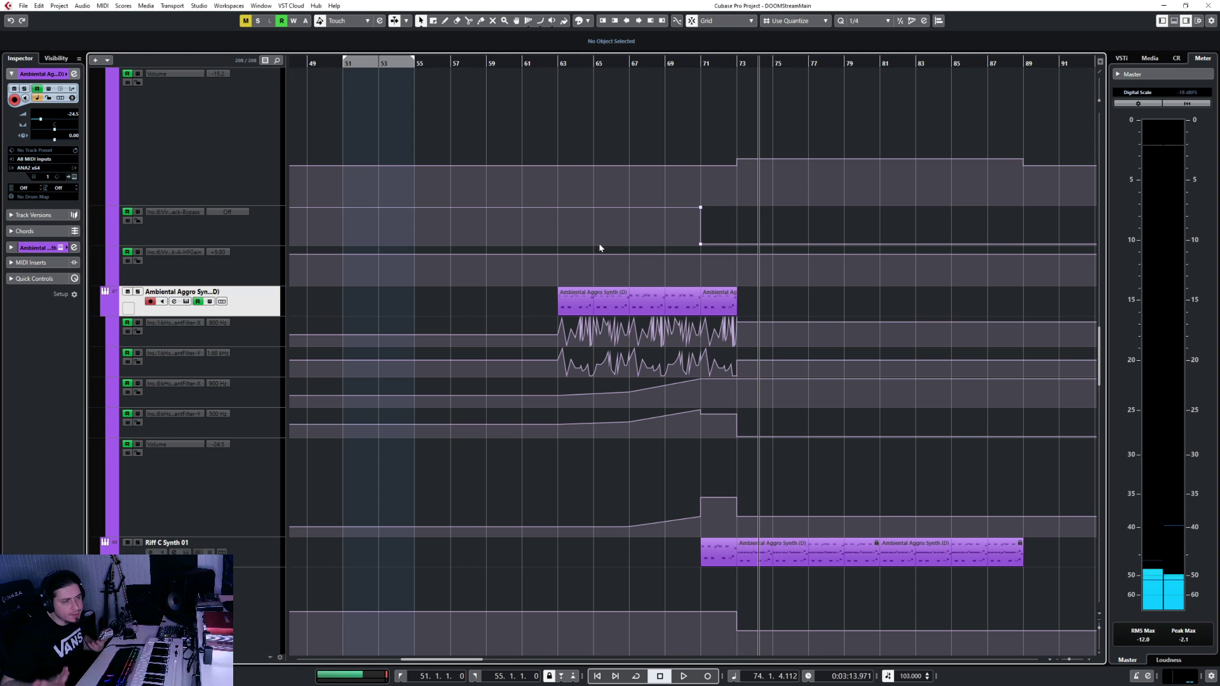
# During playback, transpose all notes of the bar 63 to 71 clip on Ambiental Aggro Synth (D) up one octave
pyautogui.click(530, 62)
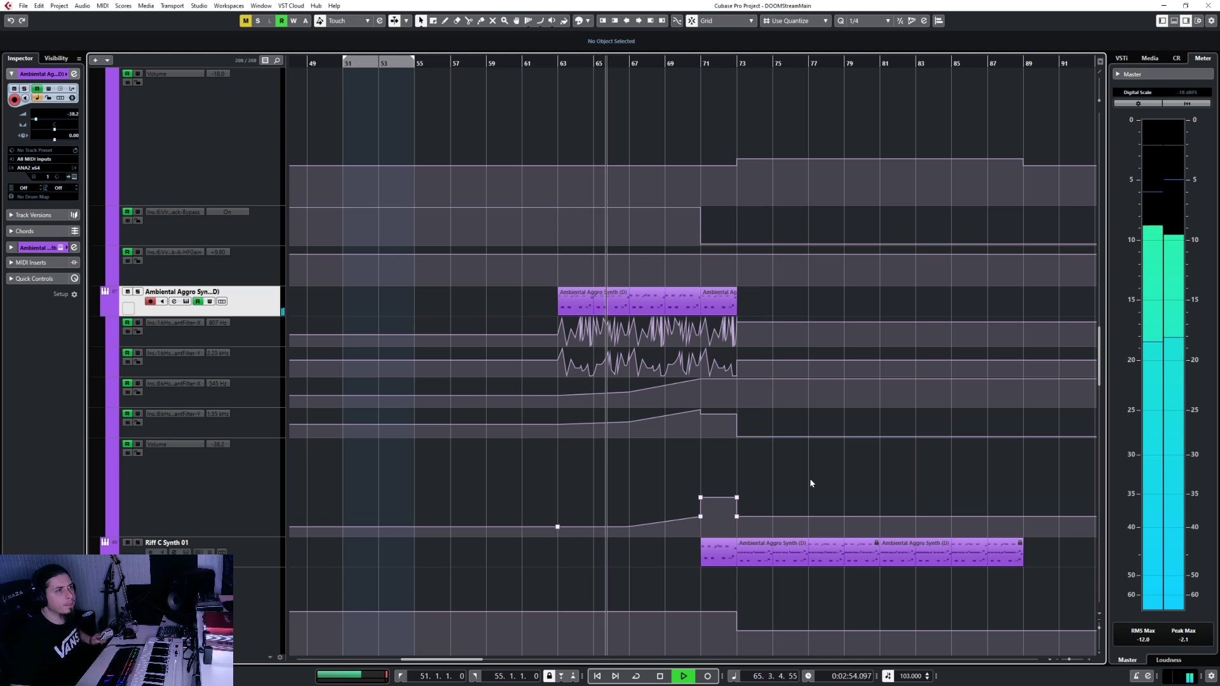
pyautogui.doubleClick(575, 307)
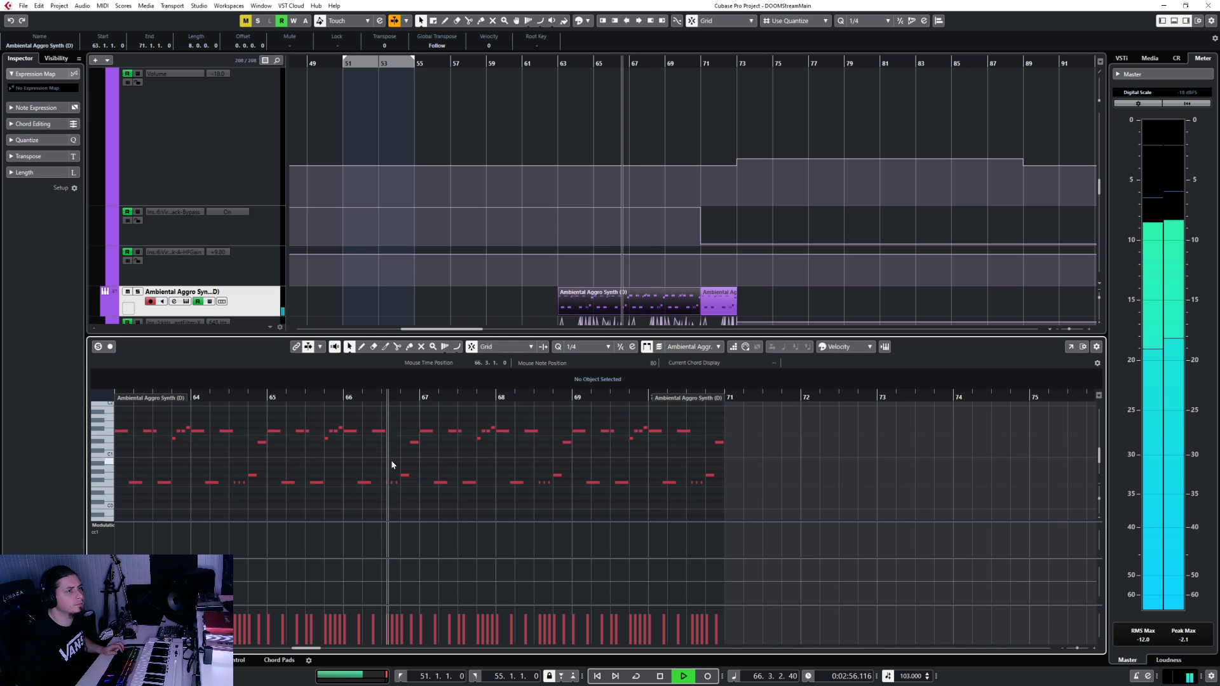
pyautogui.scroll(-3, 392, 462)
pyautogui.hotkey('ctrl', 'a')
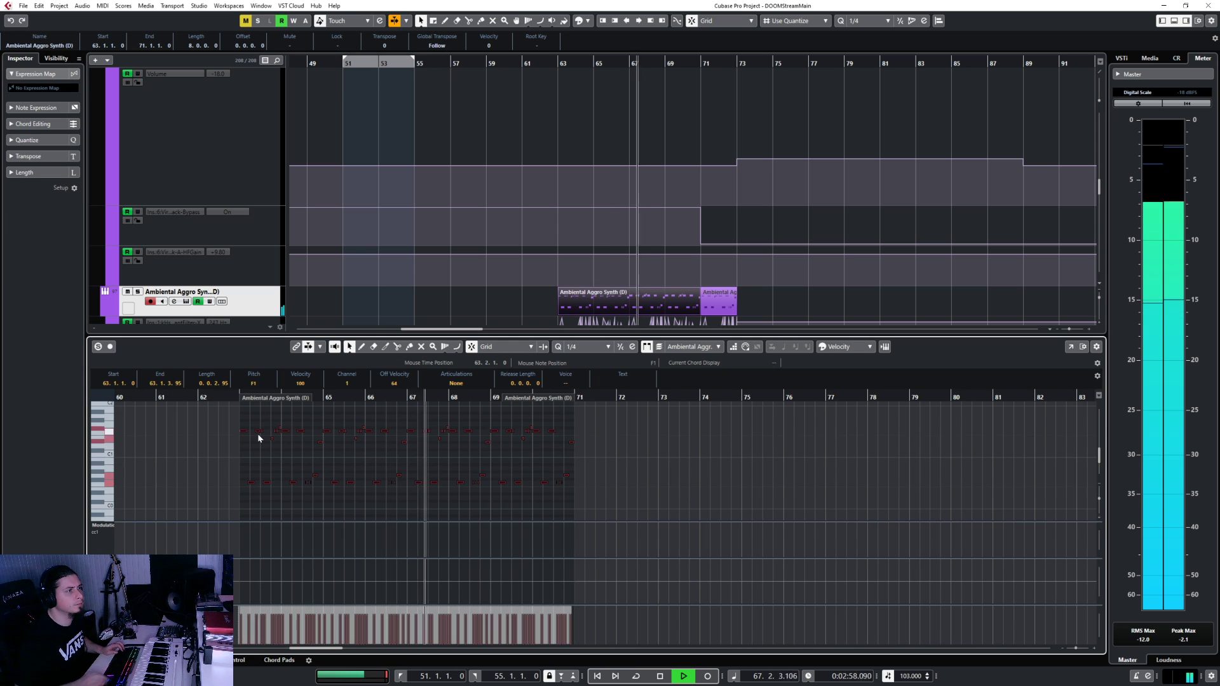
pyautogui.hotkey('shift', 'Up')
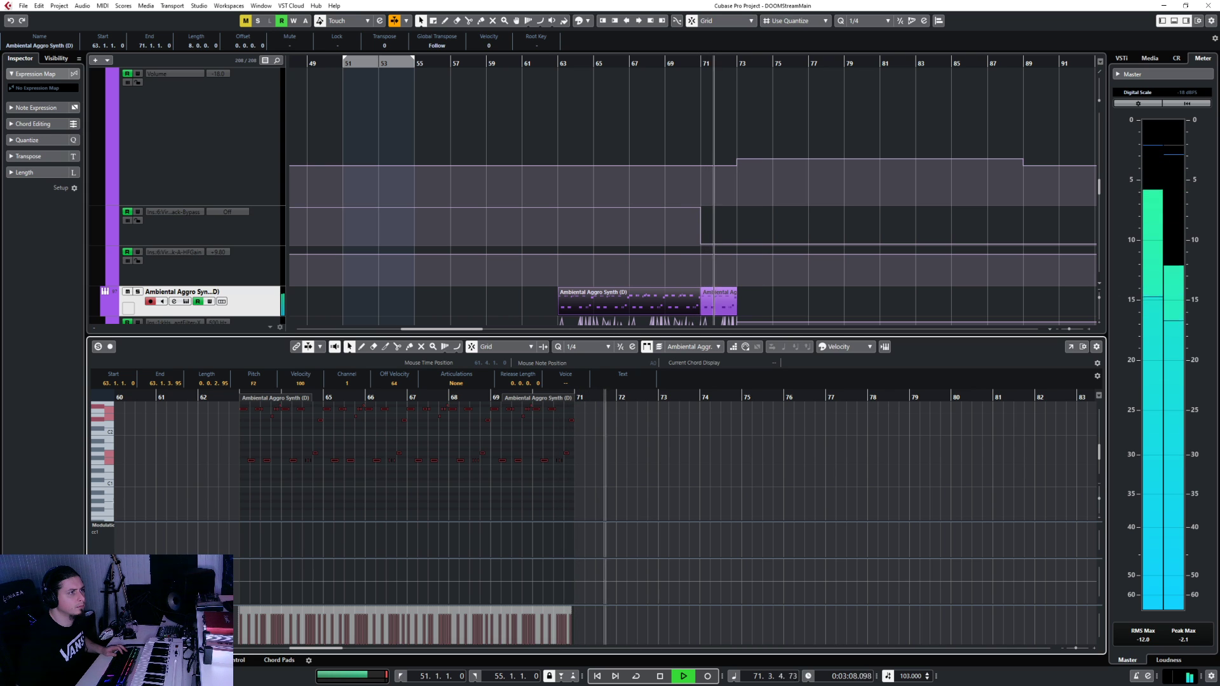
pyautogui.press('Return')
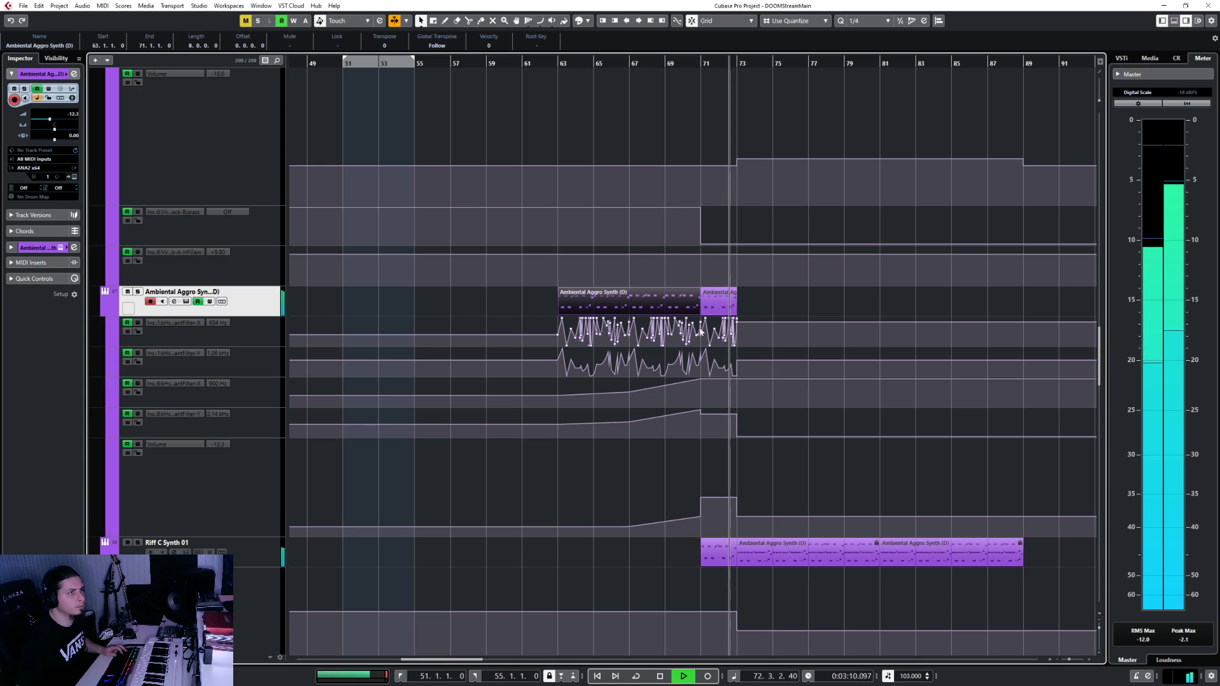
# Transpose all notes of the bar 71 to 73 clip on Ambiental Aggro Synth (D) up one octave
pyautogui.click(712, 308)
pyautogui.press('Return')
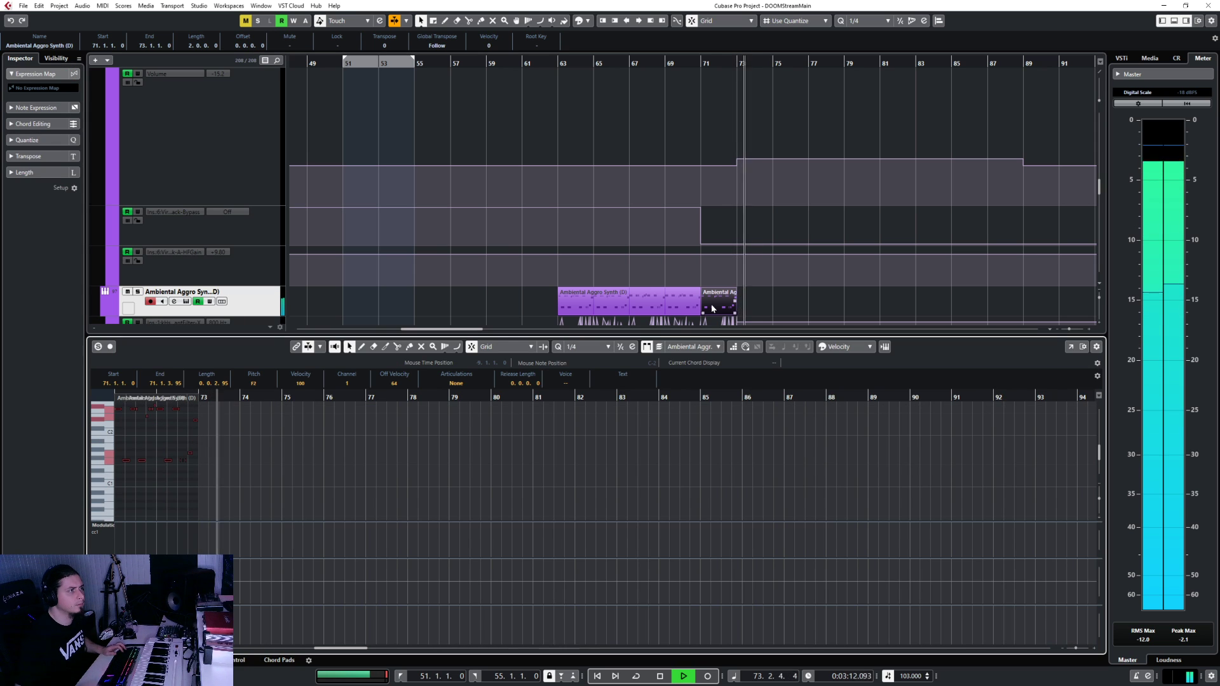
pyautogui.press('Return')
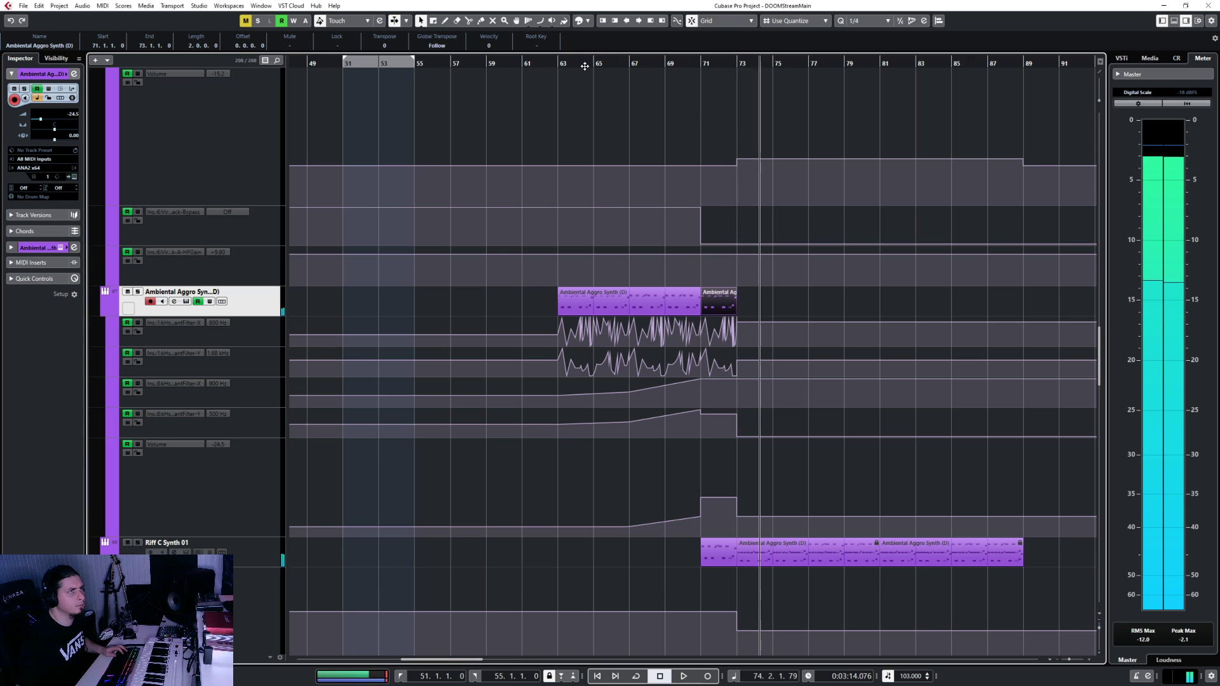
# Replay the transition from about bar 62, then replay it from bar 71 with Riff C Synth 01 selected
pyautogui.click(557, 63)
pyautogui.click(545, 63)
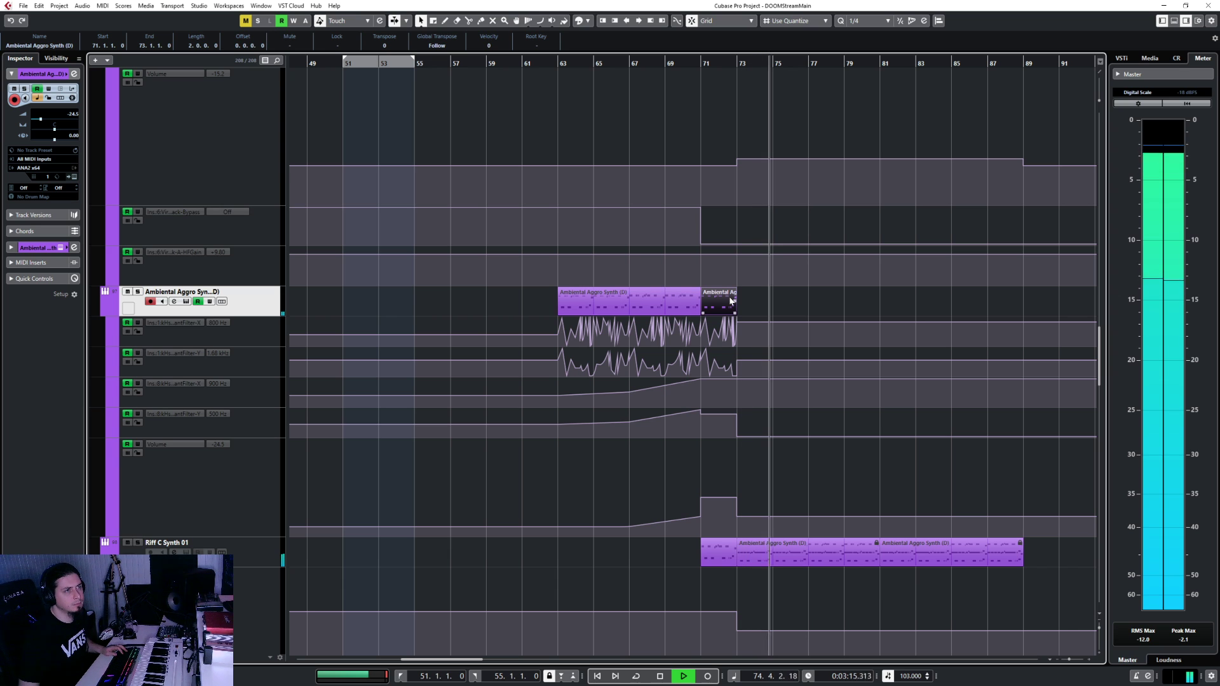
pyautogui.press('space')
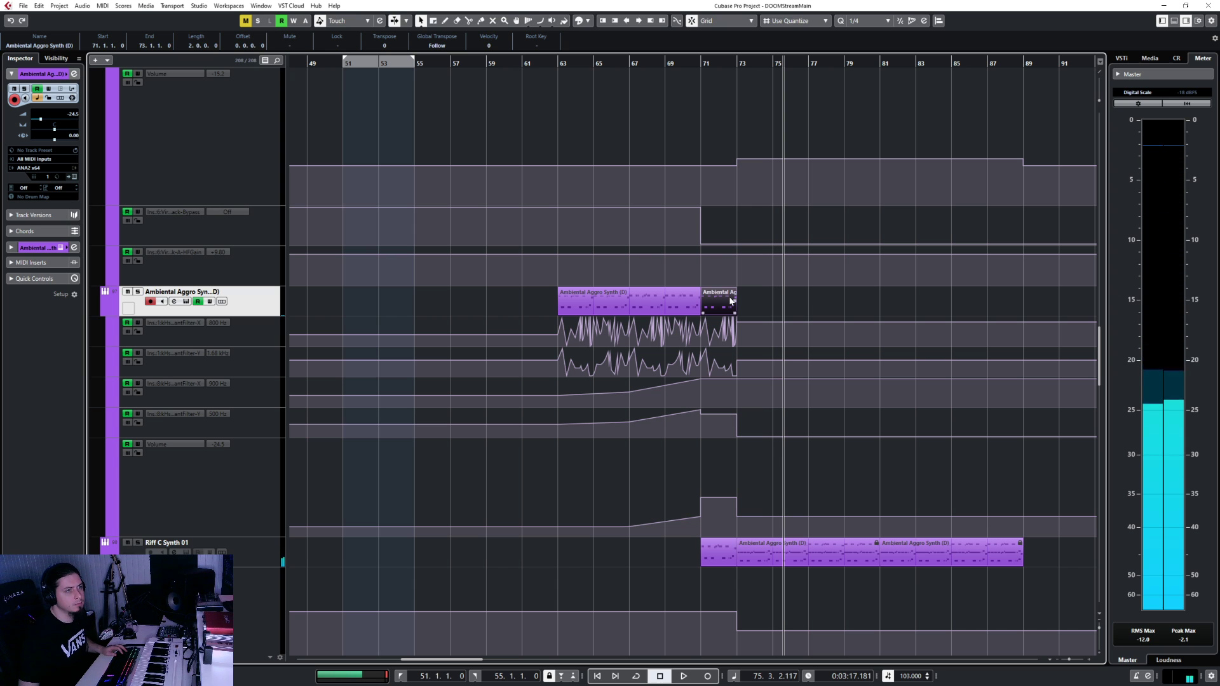
pyautogui.press('KP_0')
pyautogui.click(262, 552)
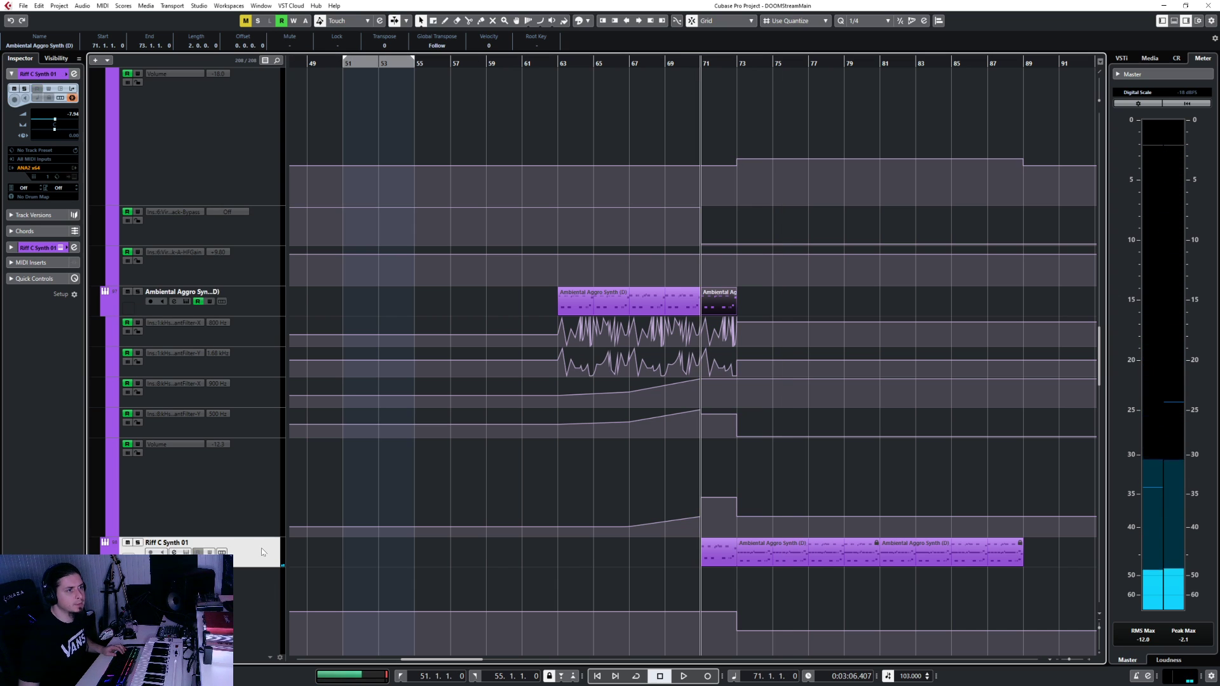
pyautogui.press('s')
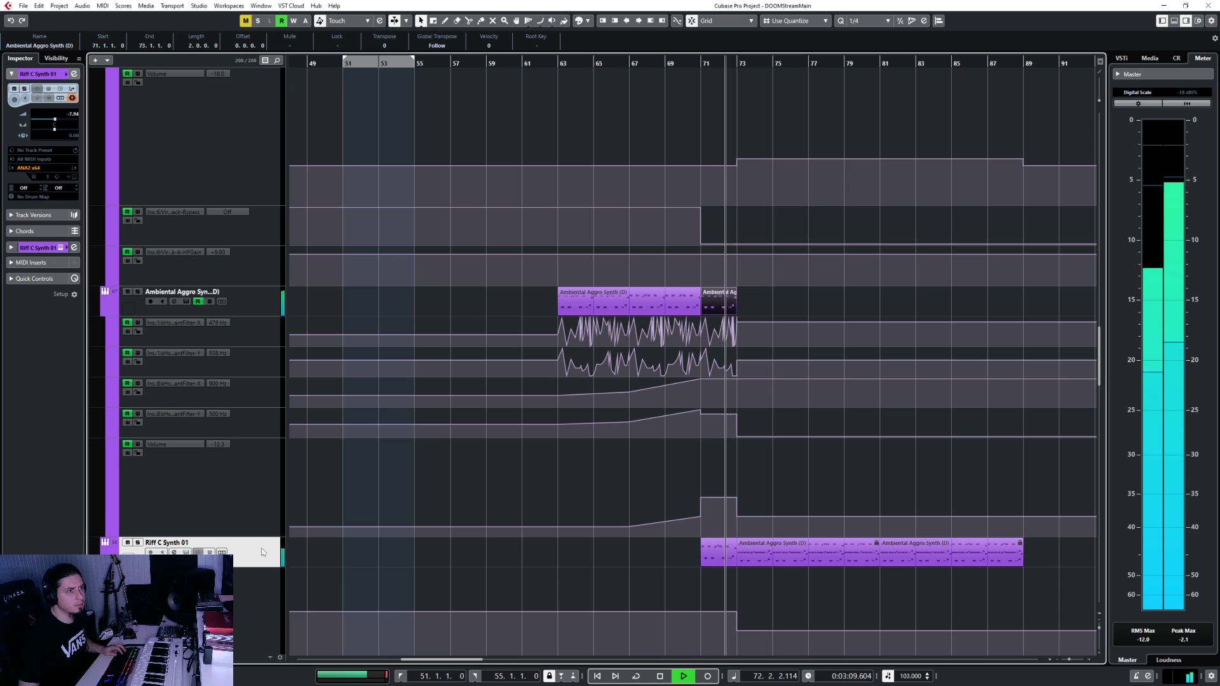
pyautogui.press('space')
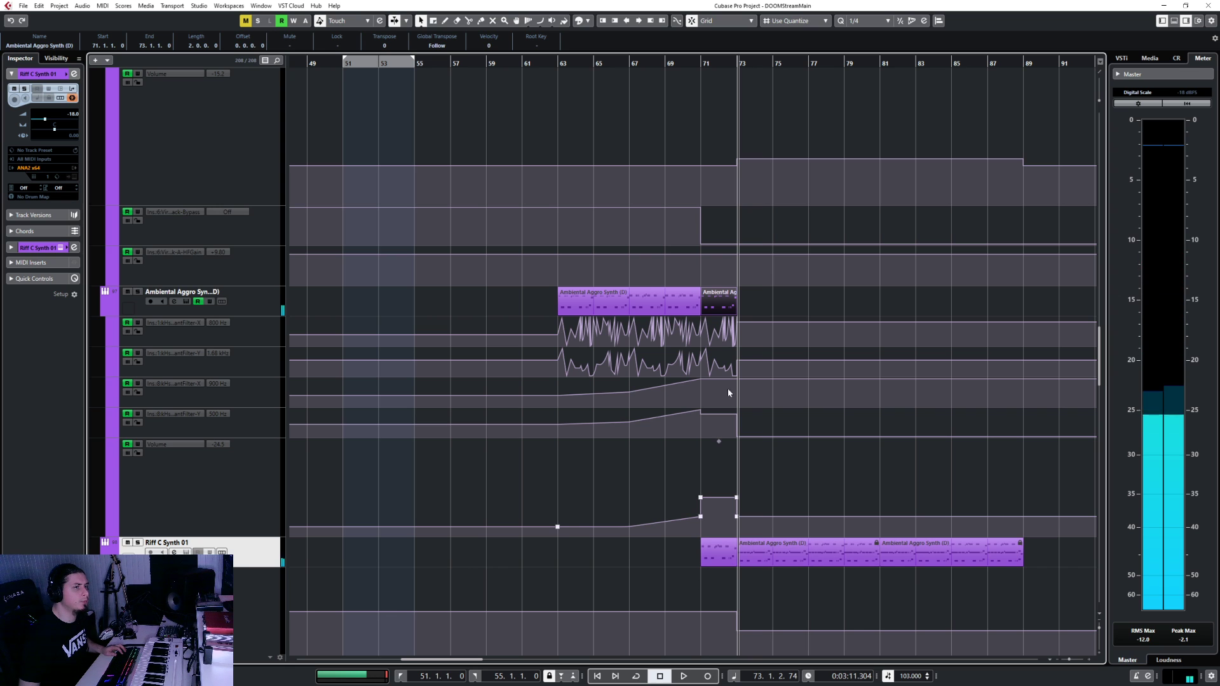
# Transpose only the lower notes of the bar 71 to 73 clip on Ambiental Aggro Synth (D) down one octave
pyautogui.doubleClick(729, 309)
pyautogui.scroll(-2, 208, 460)
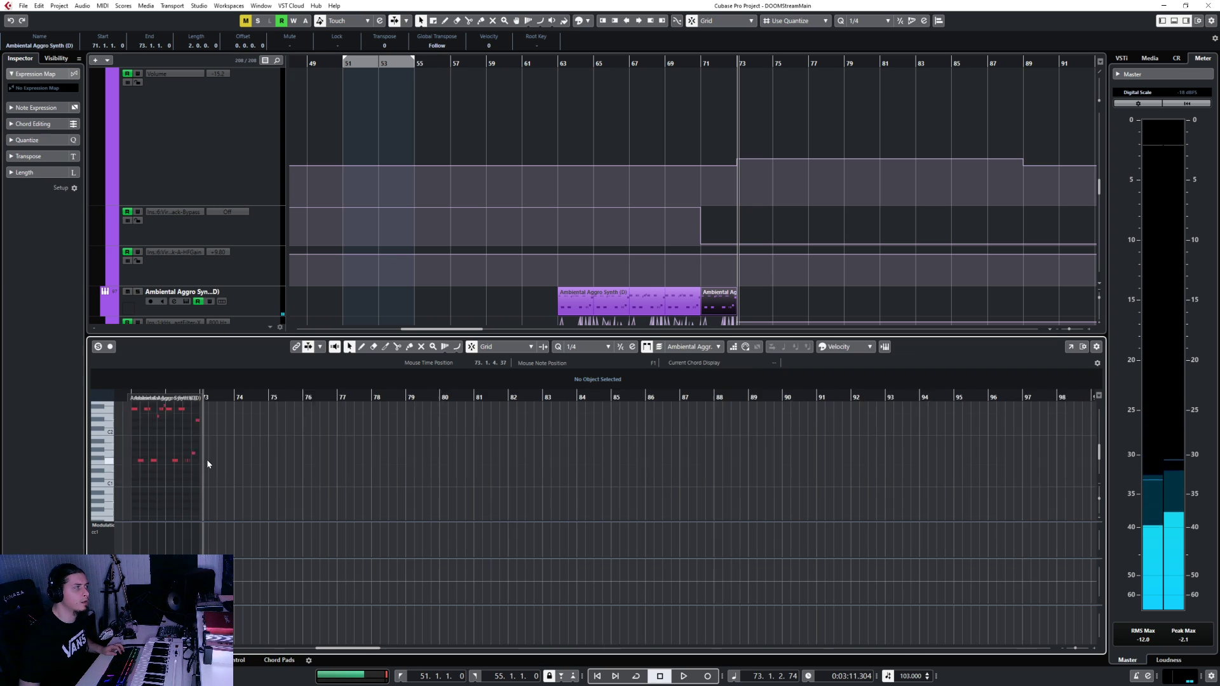
pyautogui.moveTo(137, 442); pyautogui.dragTo(250, 474)
pyautogui.hotkey('shift', 'Down')
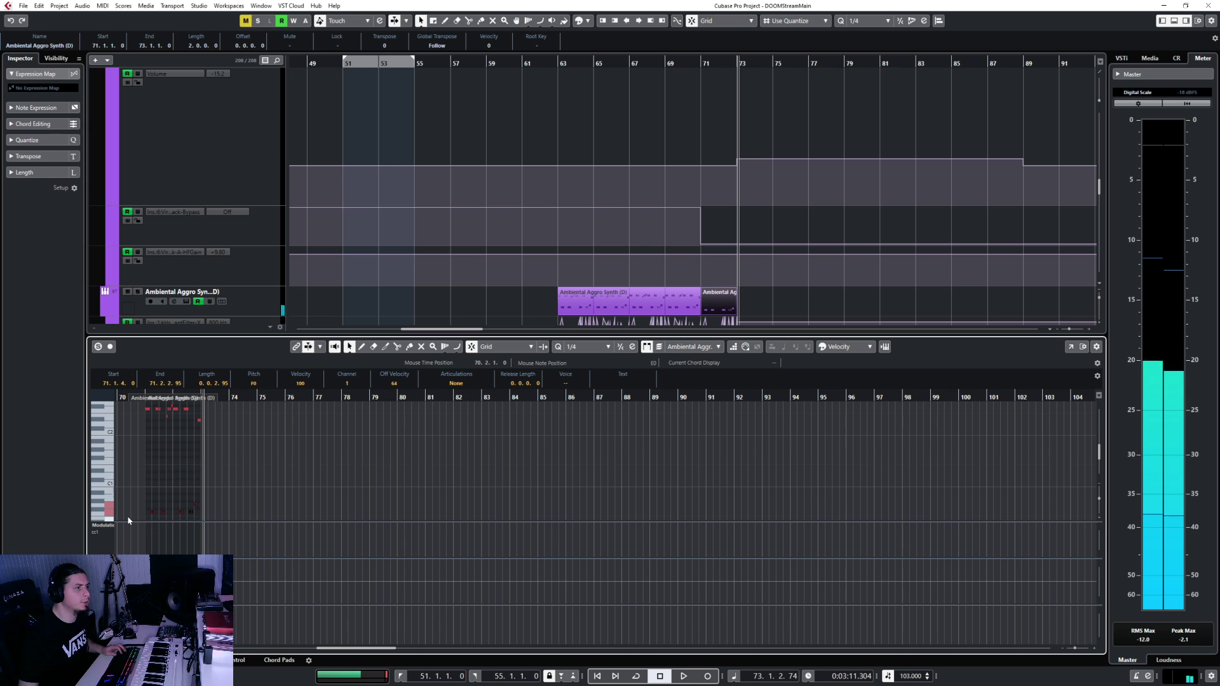
pyautogui.press('Return')
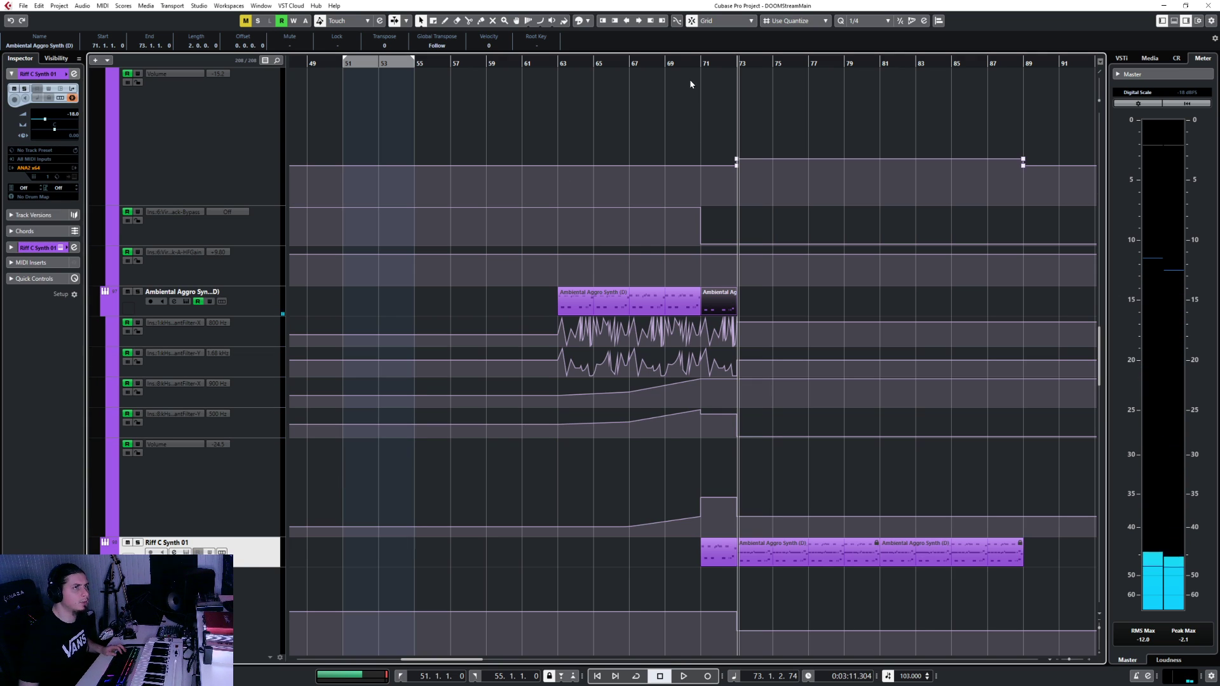
# Replay the transition from bar 69 past bar 73 and inspect the Riff C Synth 01 automation
pyautogui.click(670, 63)
pyautogui.press('space')
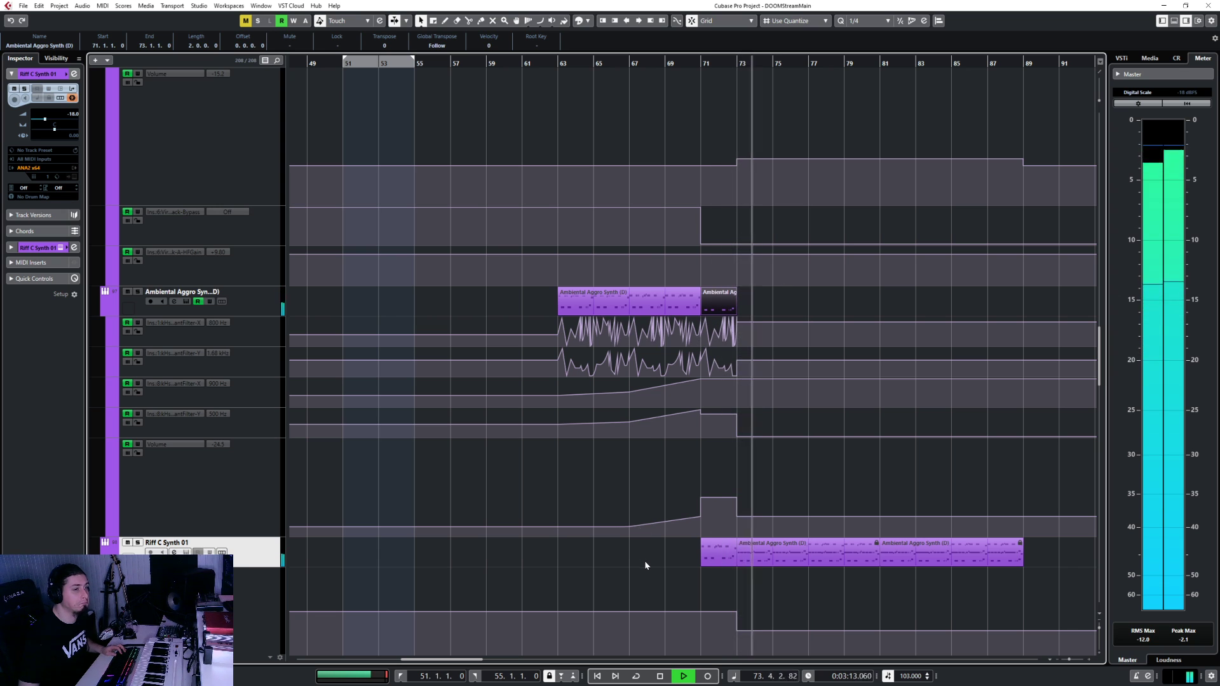
pyautogui.scroll(2, 754, 588)
pyautogui.scroll(-2, 752, 587)
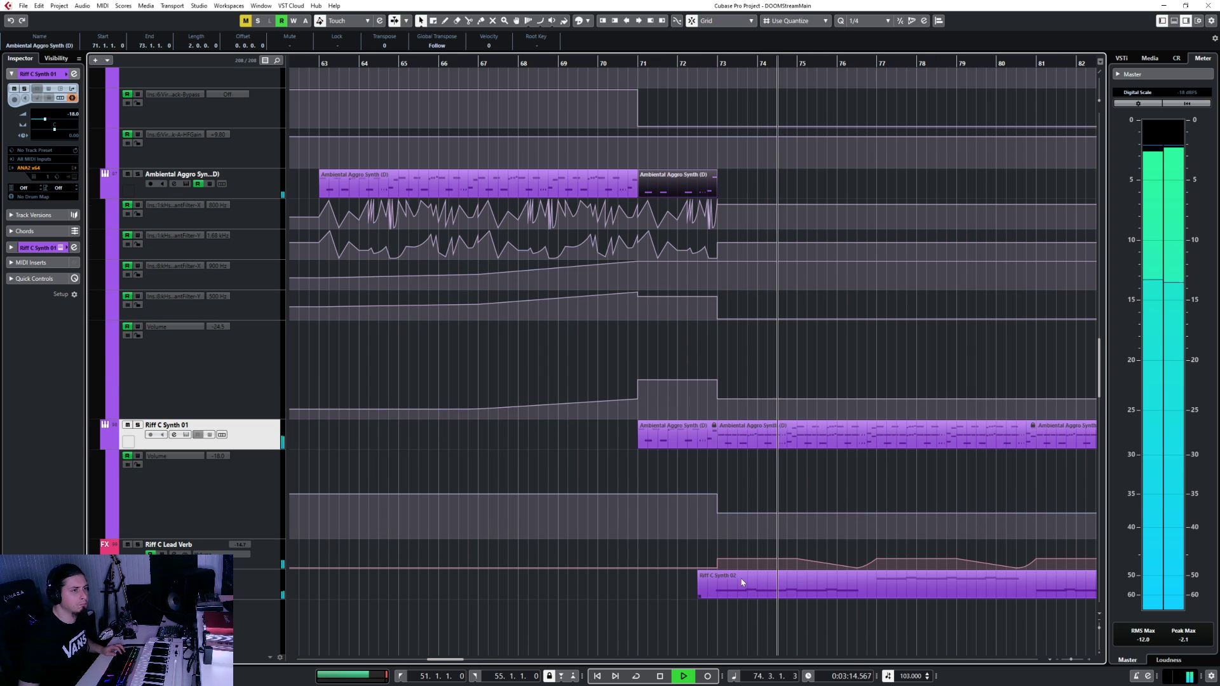
pyautogui.press('space')
# Add a bar 71 point to Riff C Synth 01's volume automation and raise the upper bar 73 point to -4.60, curving the ramp
pyautogui.click(639, 493)
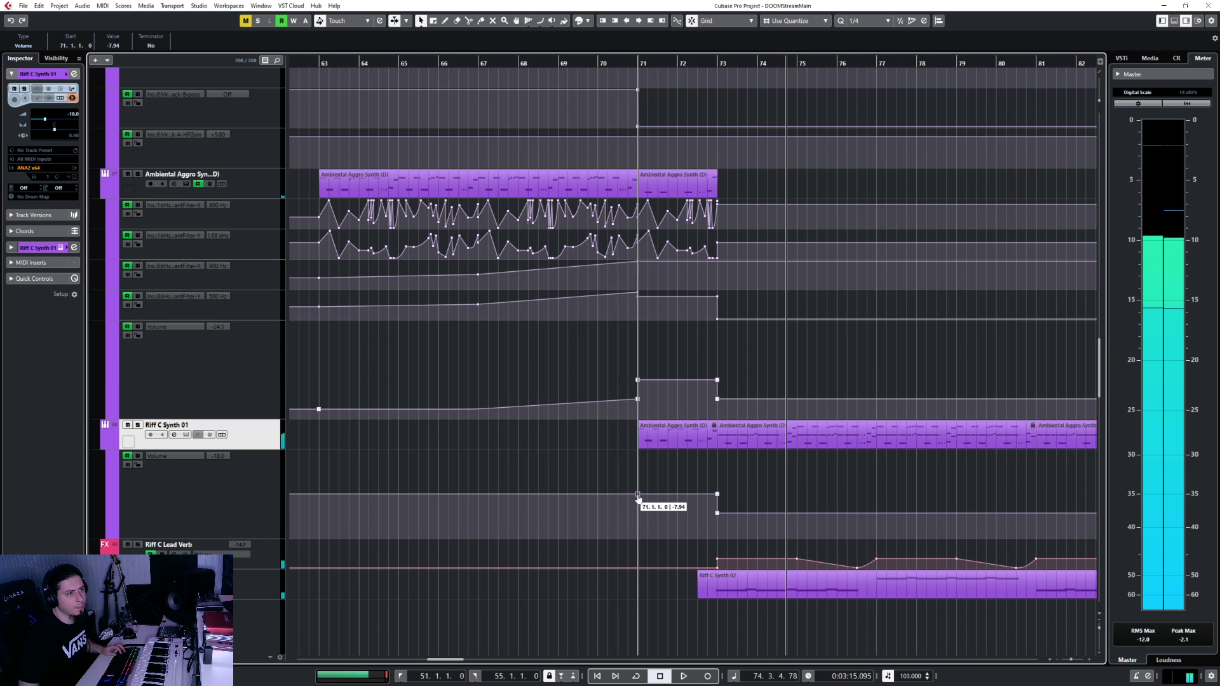
pyautogui.click(718, 494)
pyautogui.moveTo(718, 493); pyautogui.dragTo(717, 485)
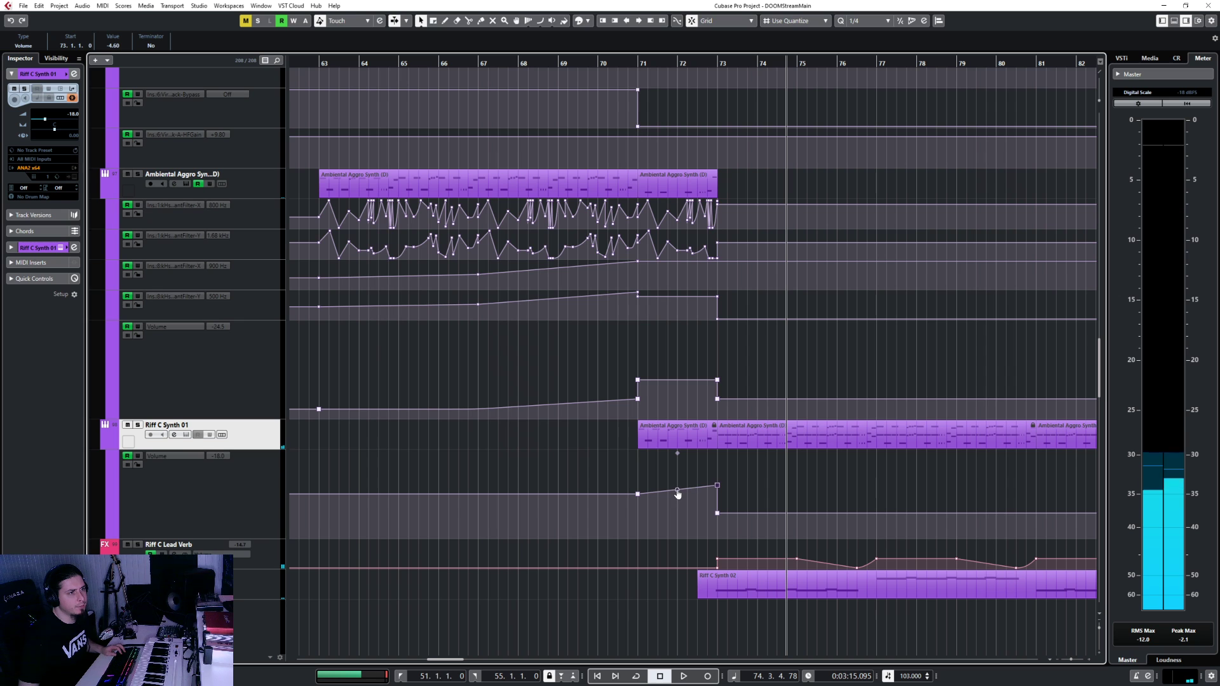
# Replay from about bar 69 to check the Riff C Synth 01 volume rise into bar 73, then stop playback
pyautogui.click(580, 59)
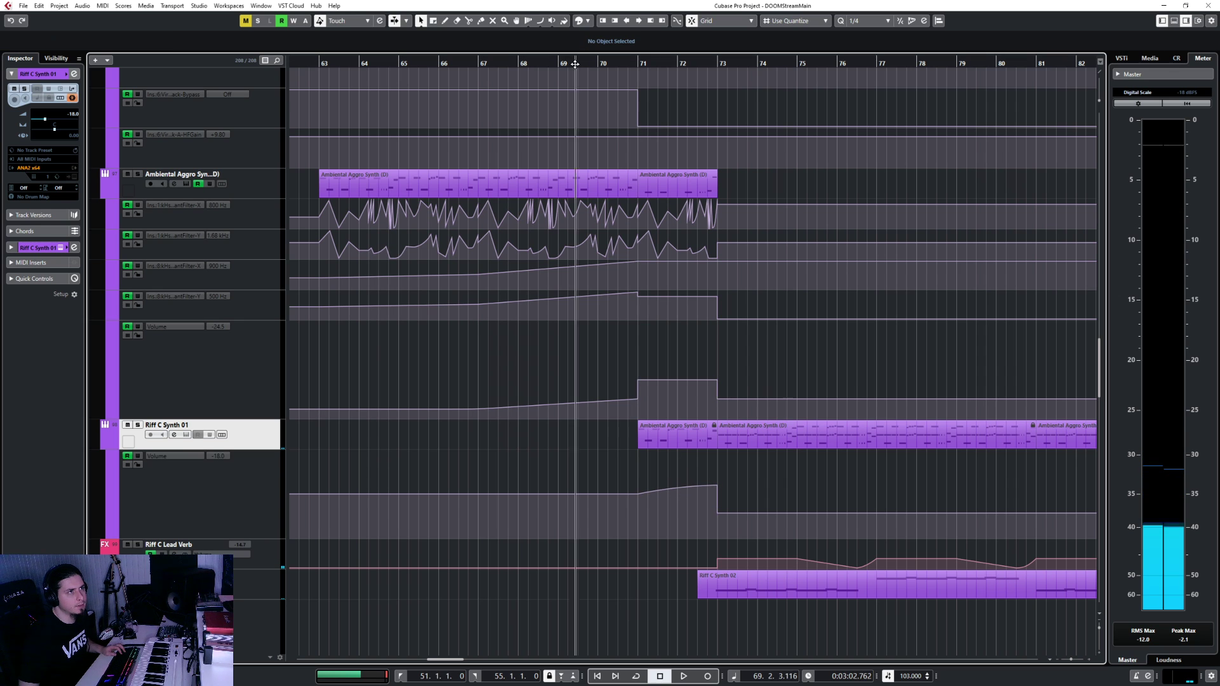
pyautogui.press('space')
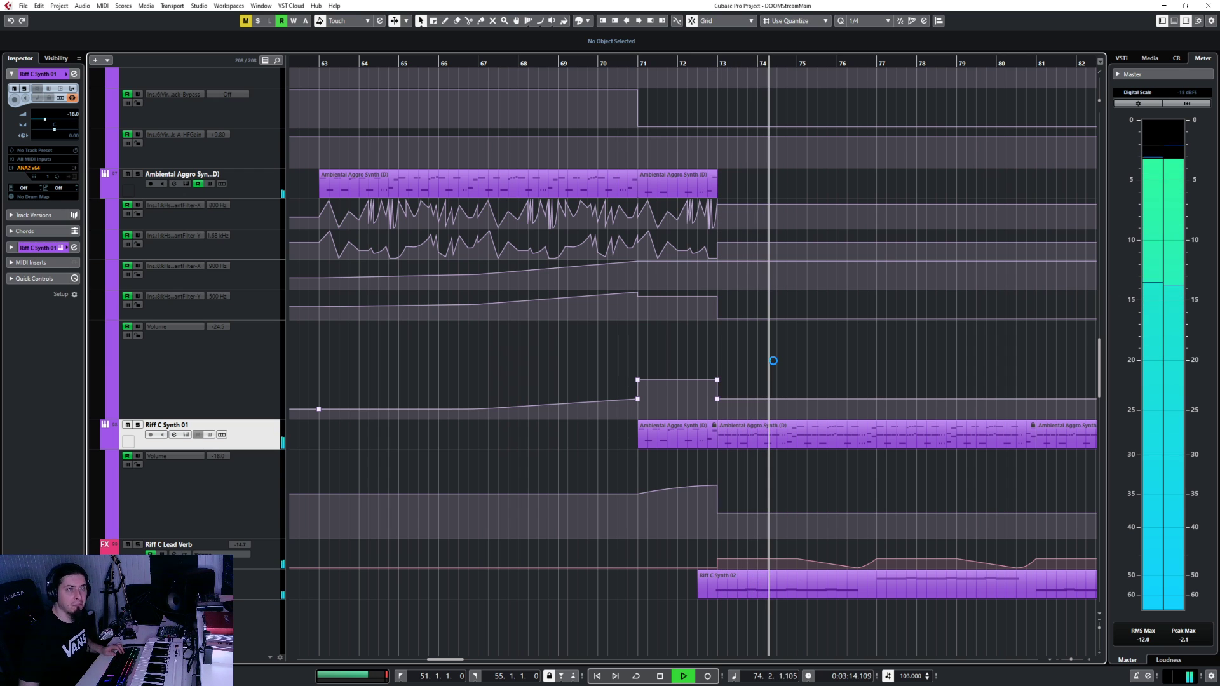
pyautogui.press('space')
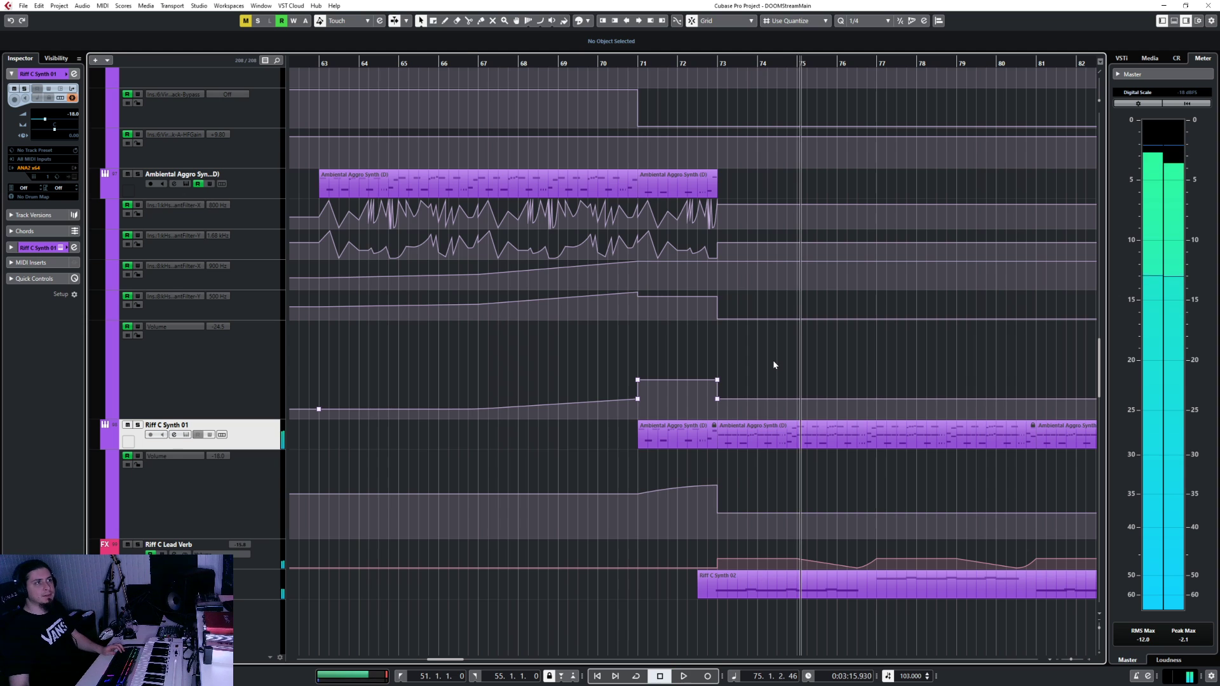
# Play the transition from about bar 61 past bar 73 with Ambiental Aggro Synth (D)'s volume automation selected, then stop playback
pyautogui.scroll(-4, 773, 360)
pyautogui.click(616, 62)
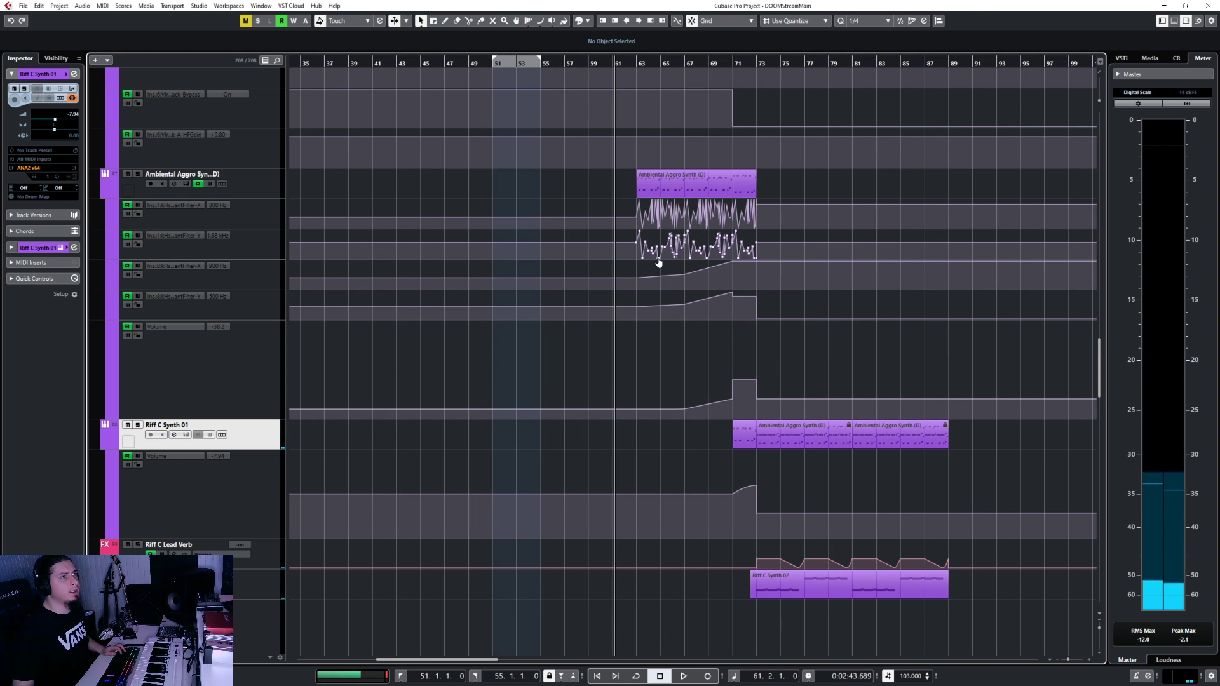
pyautogui.click(258, 399)
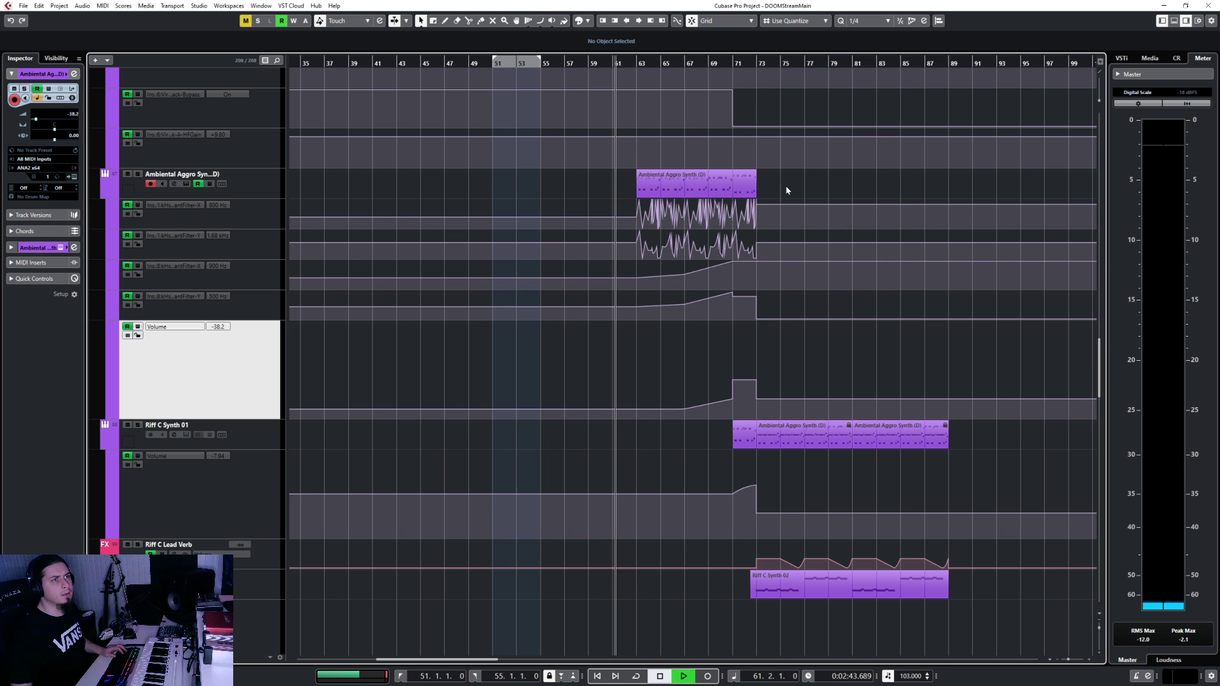
pyautogui.press('space')
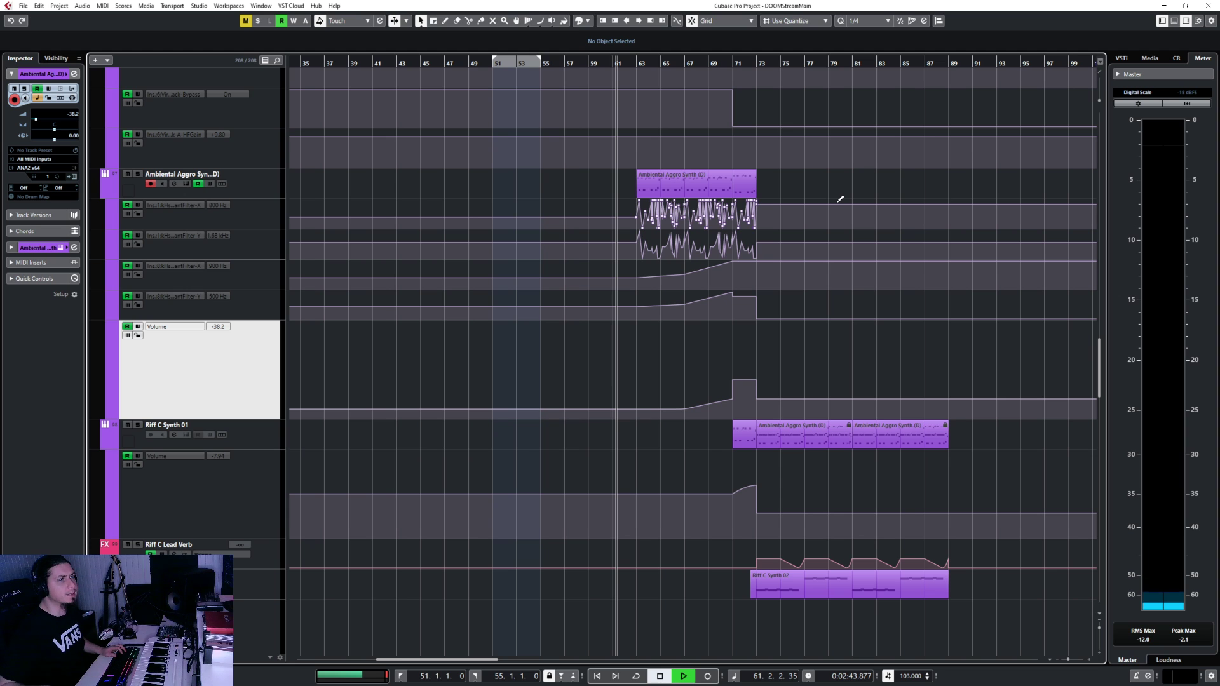
pyautogui.press('space')
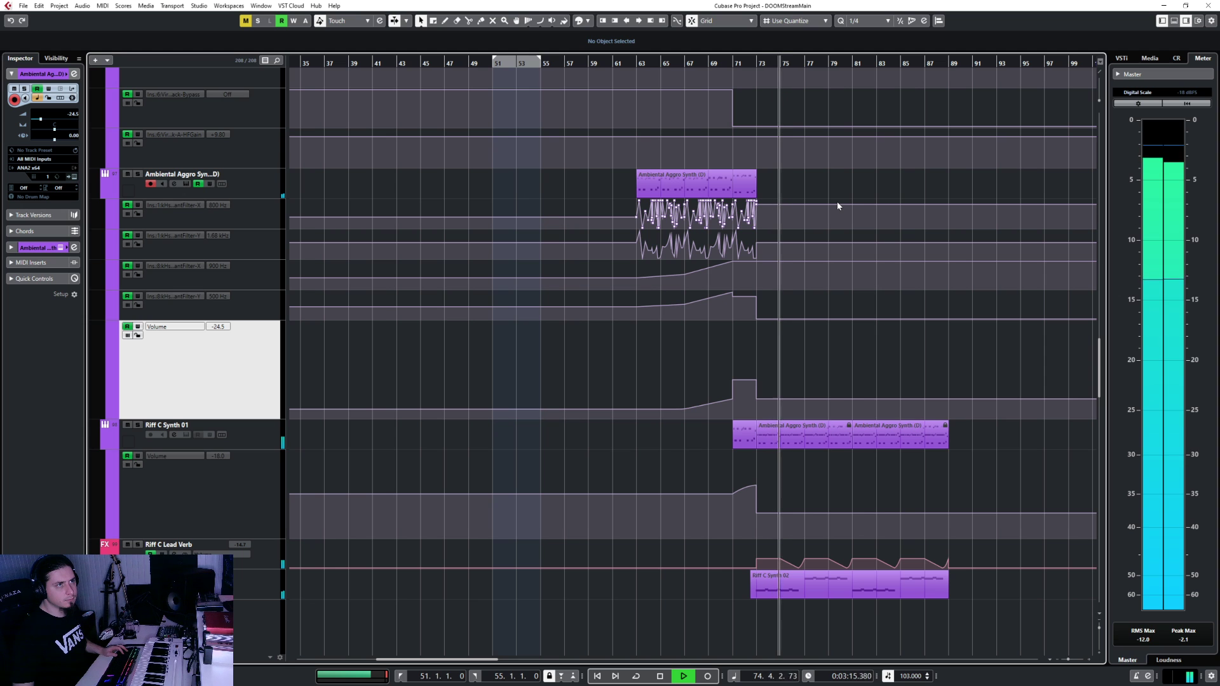
pyautogui.press('space')
# Transpose the upper notes of bar 72 in Ambiental Aggro Synth (D)'s bar 71 to 73 clip down one octave
pyautogui.doubleClick(745, 182)
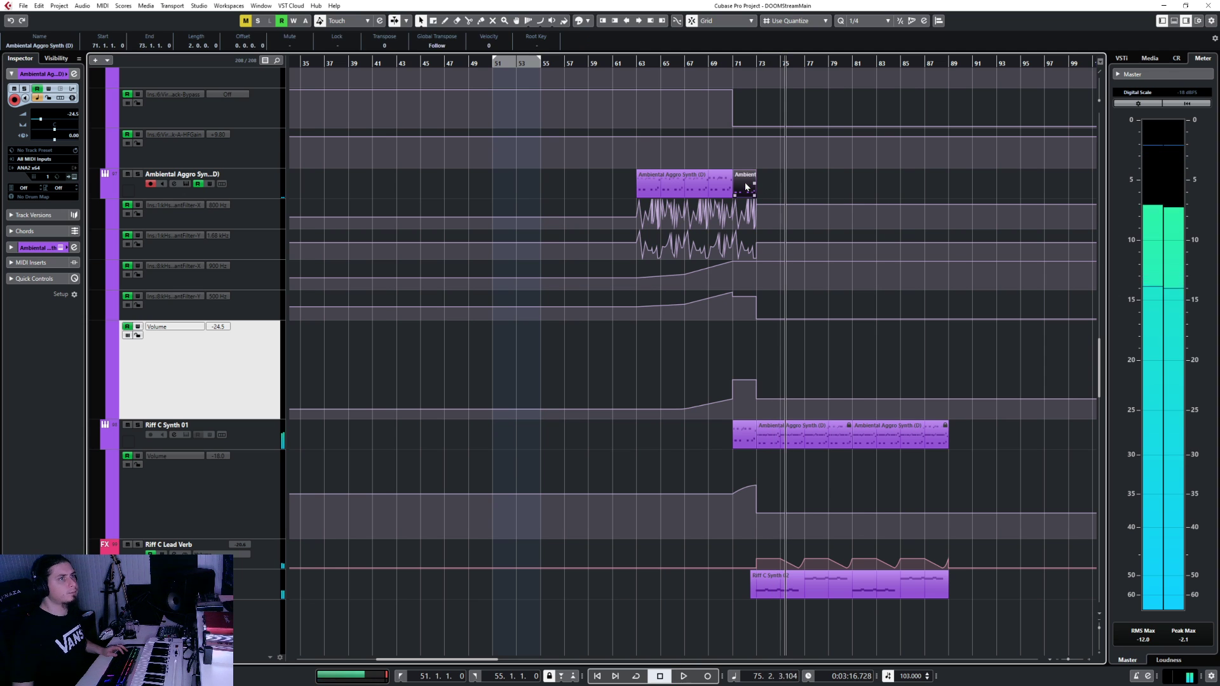
pyautogui.hscroll(-3, 232, 457)
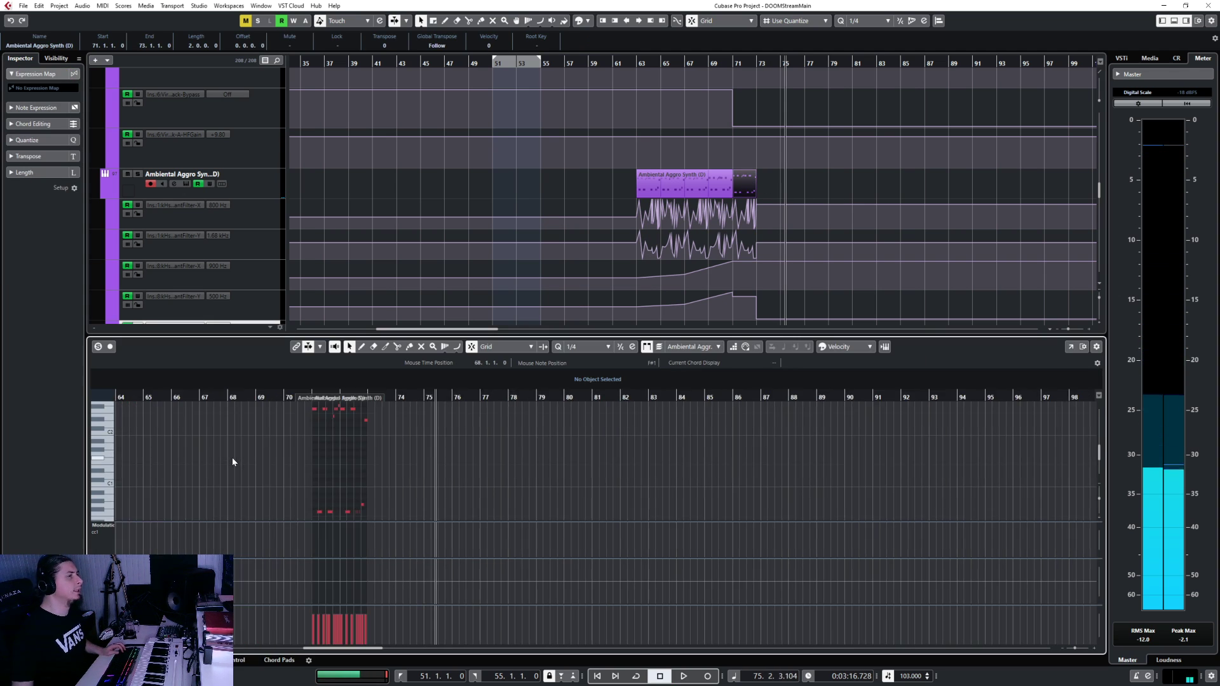
pyautogui.scroll(5, 241, 462)
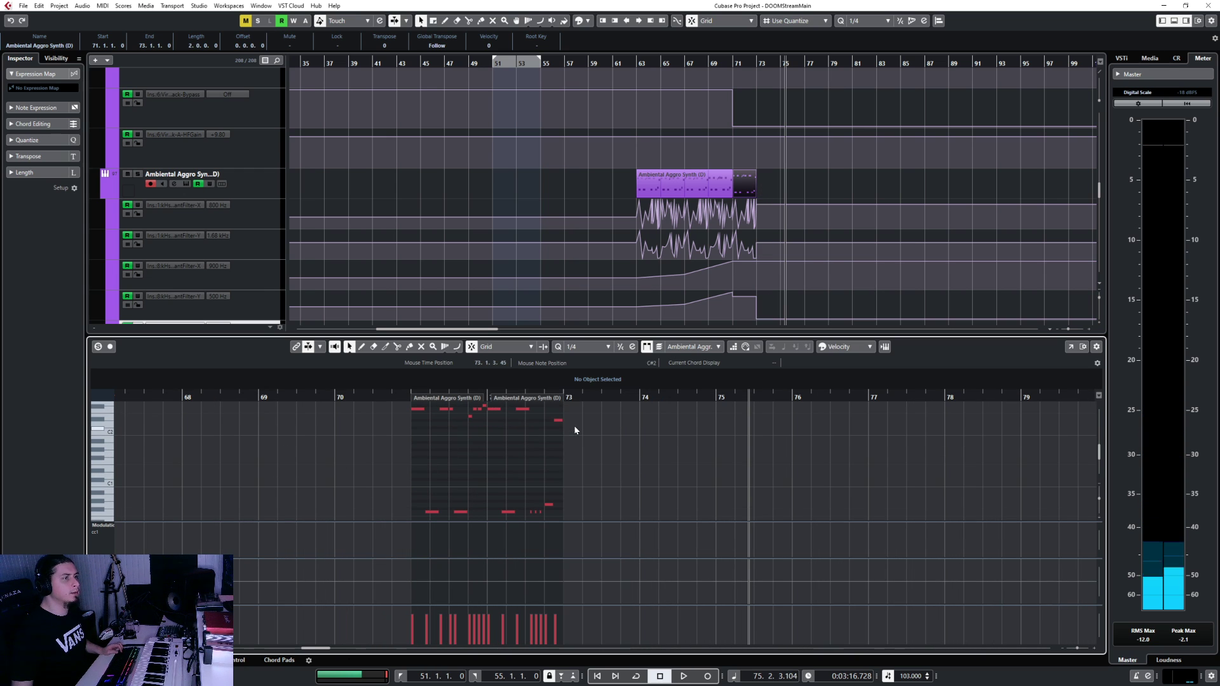
pyautogui.scroll(1, 502, 432)
pyautogui.moveTo(495, 425); pyautogui.dragTo(585, 462)
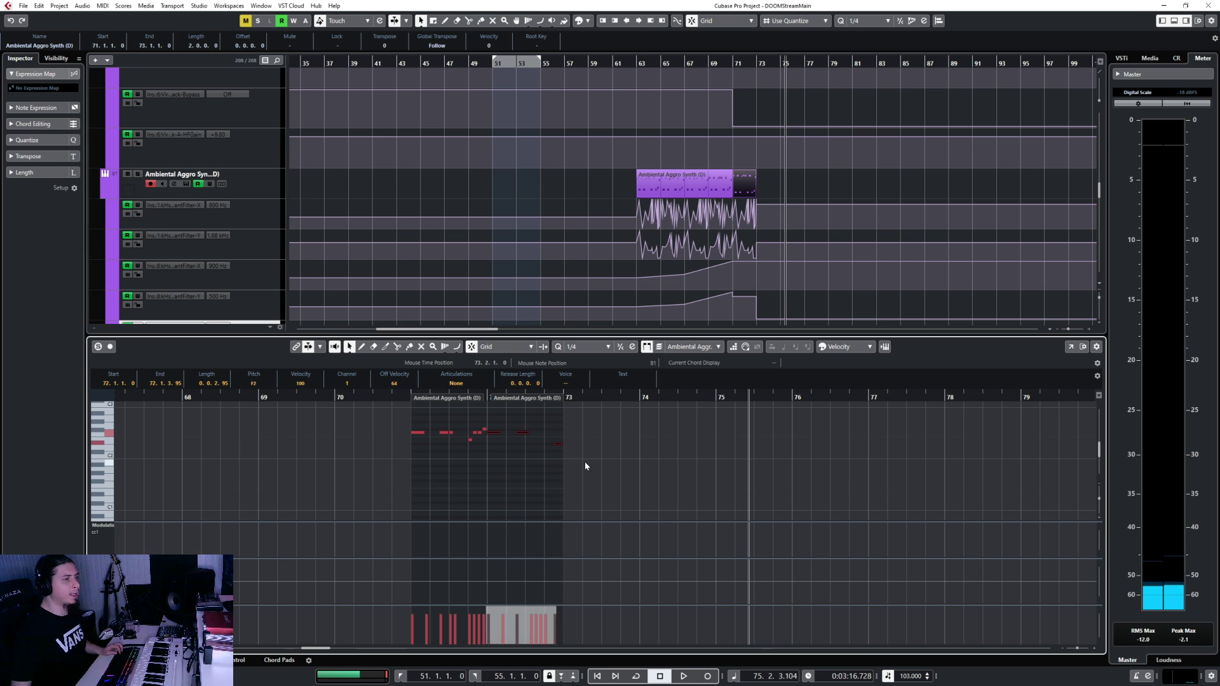
pyautogui.hotkey('shift', 'Down')
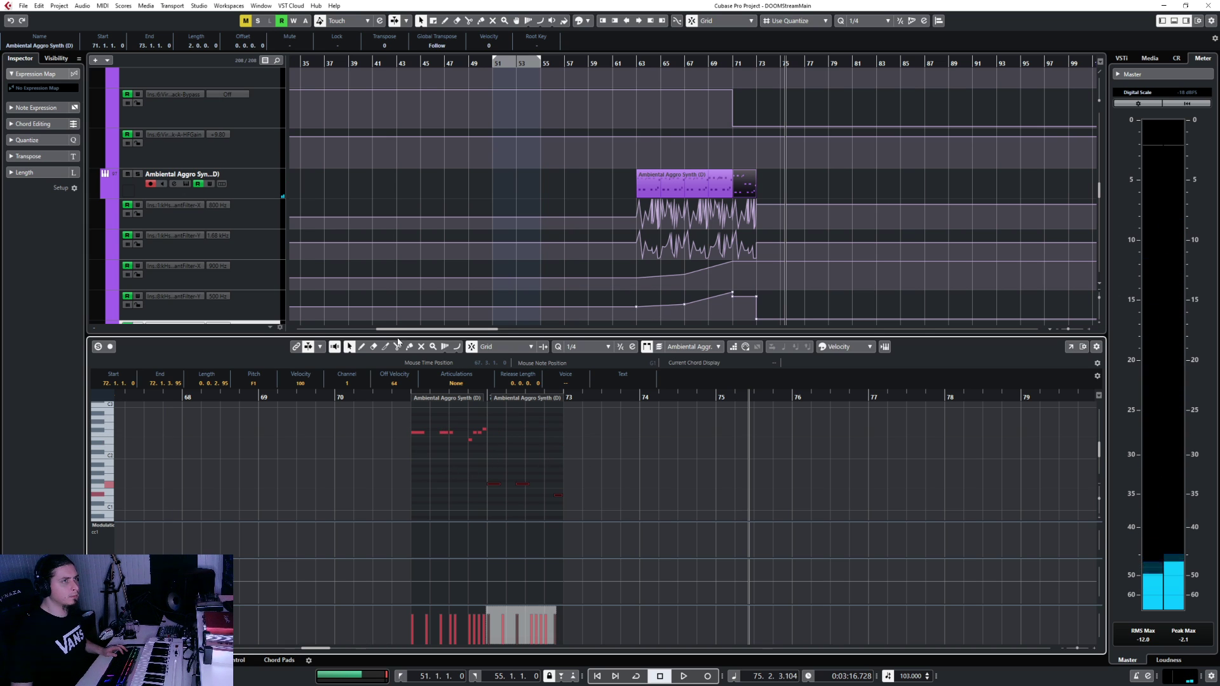
# Replay from about bar 69 to check the lowered bar 72 notes, closing the note editor to view the full arrangement
pyautogui.click(713, 64)
pyautogui.press('space')
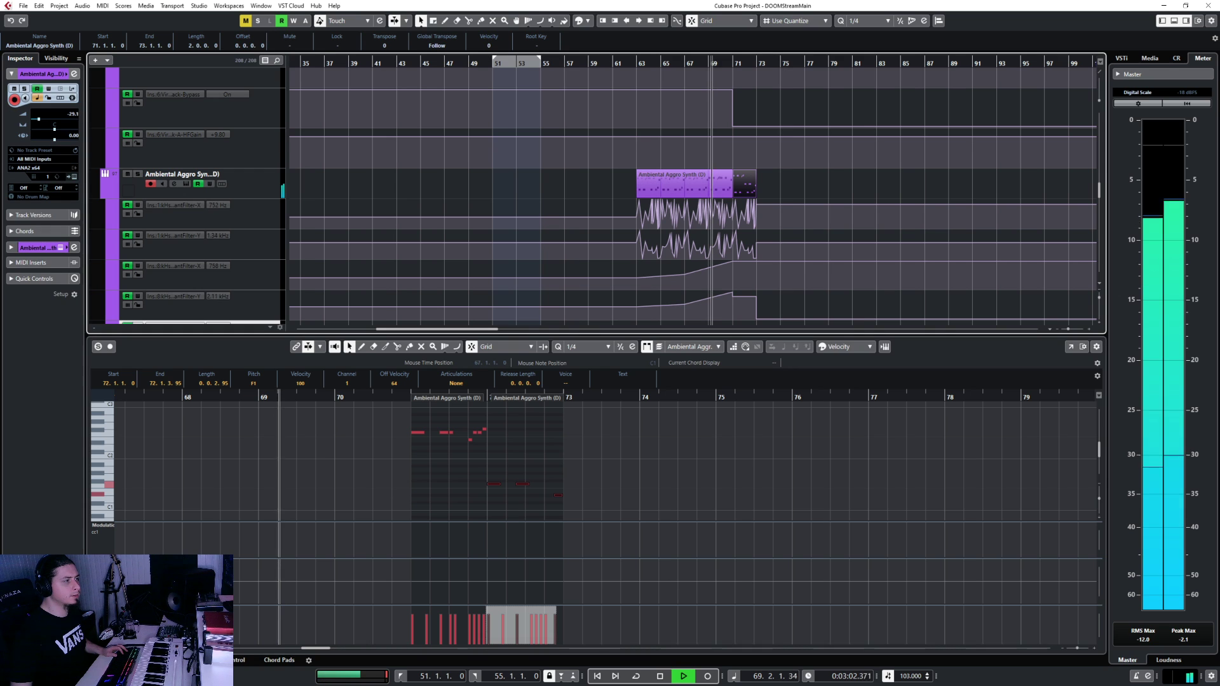
pyautogui.click(95, 660)
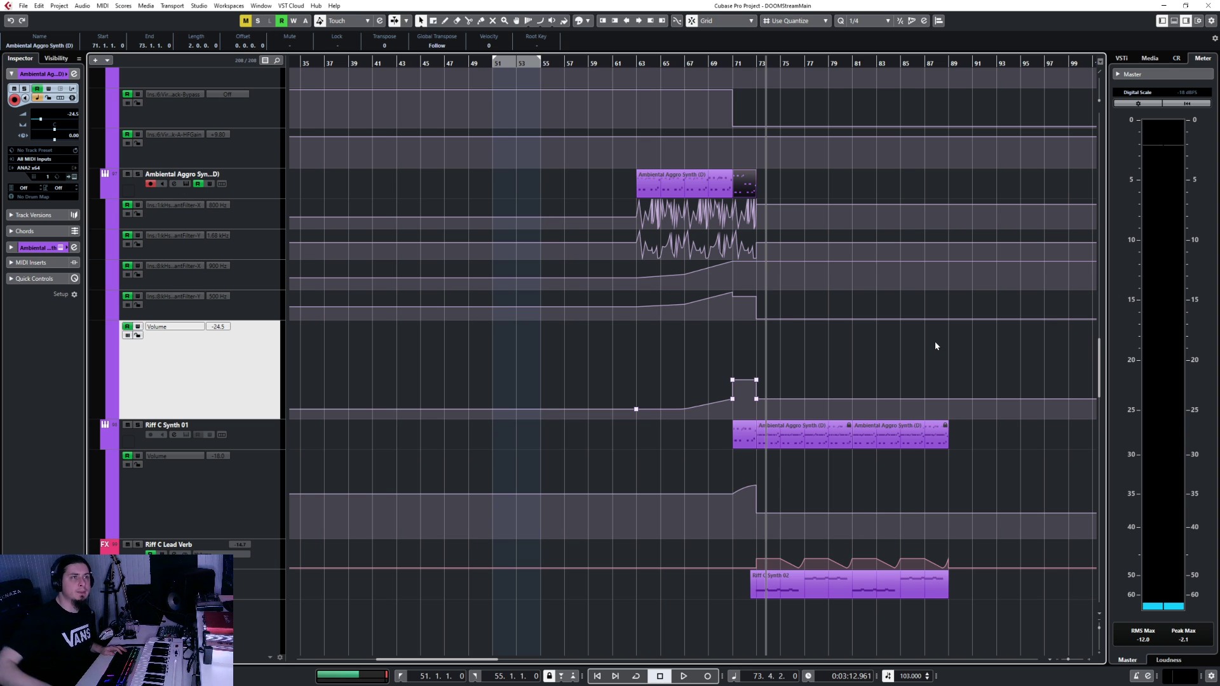
pyautogui.click(705, 61)
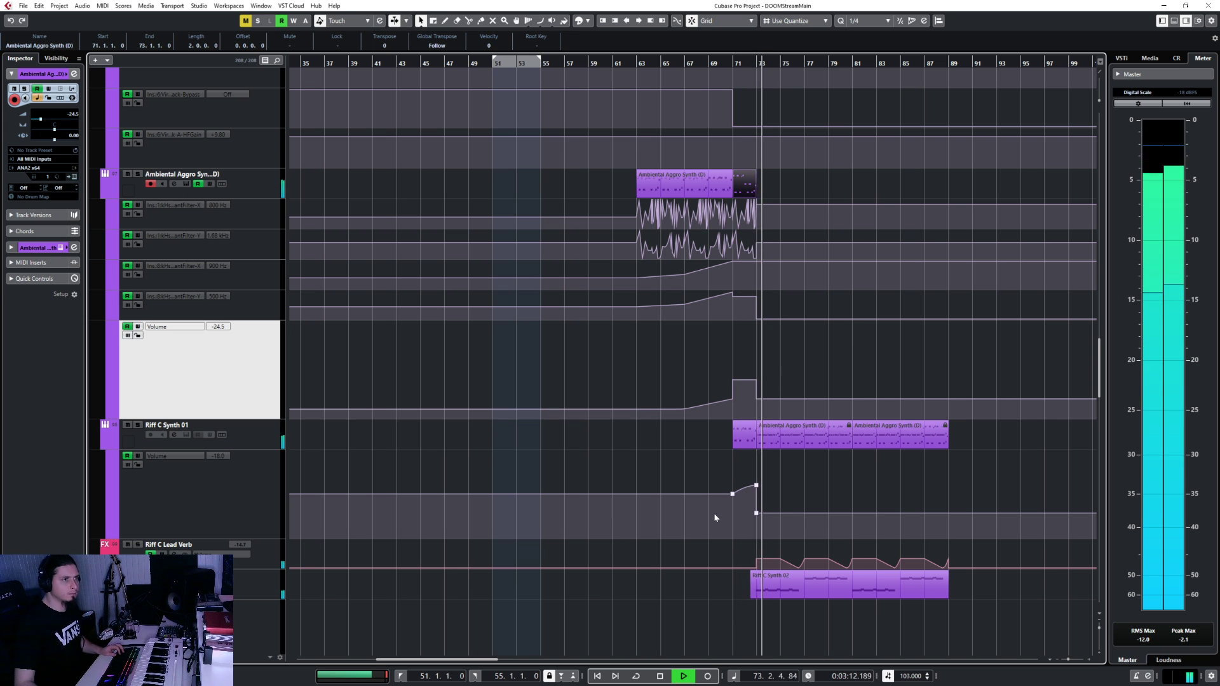
pyautogui.press('space')
# Lower Riff C Synth 01's upper bar 73 volume automation point to -8.31 and replay the passage from bar 70
pyautogui.scroll(5, 758, 484)
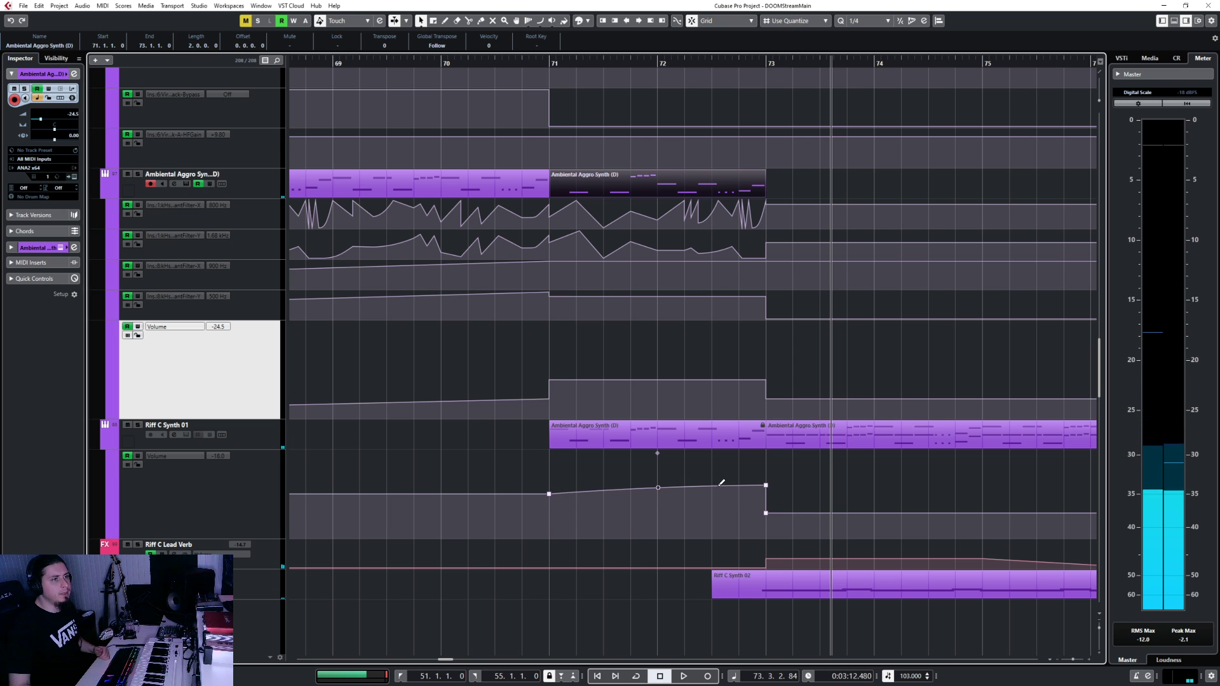
pyautogui.moveTo(765, 487); pyautogui.dragTo(764, 499)
pyautogui.click(441, 59)
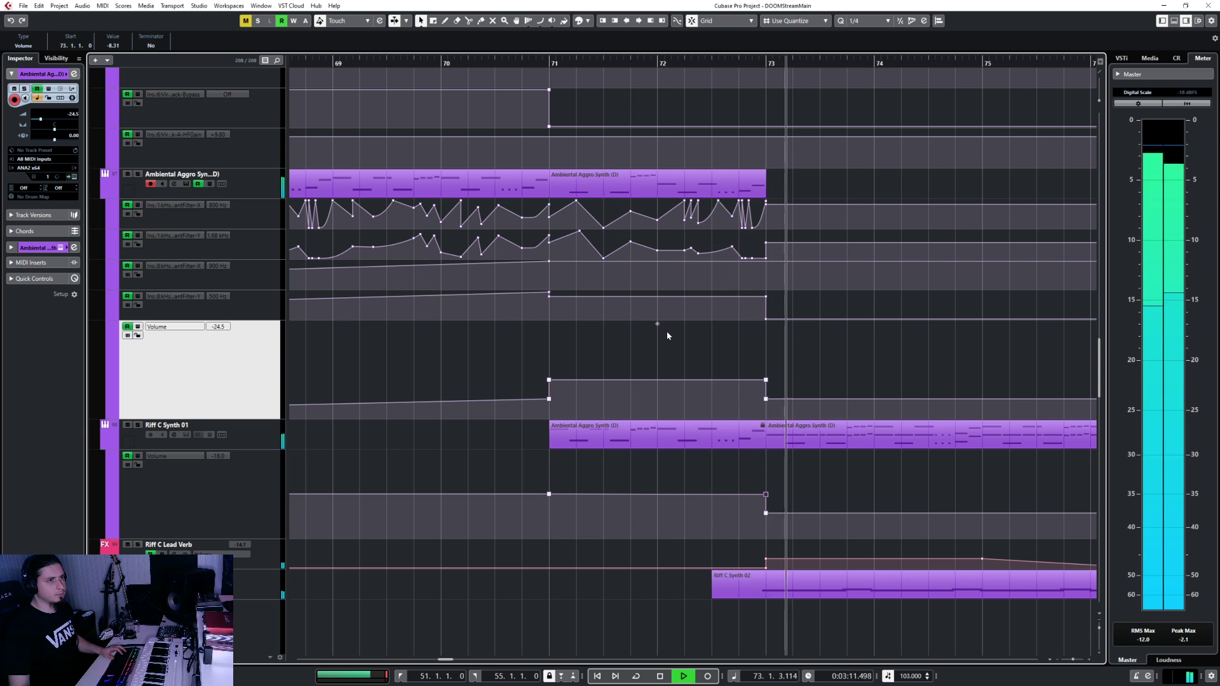
pyautogui.press('space')
# Add a -12.3 point at bar 72 and a -18.2 point just before it to Ambiental Aggro Synth (D)'s volume automation, auditioning the change
pyautogui.click(658, 380)
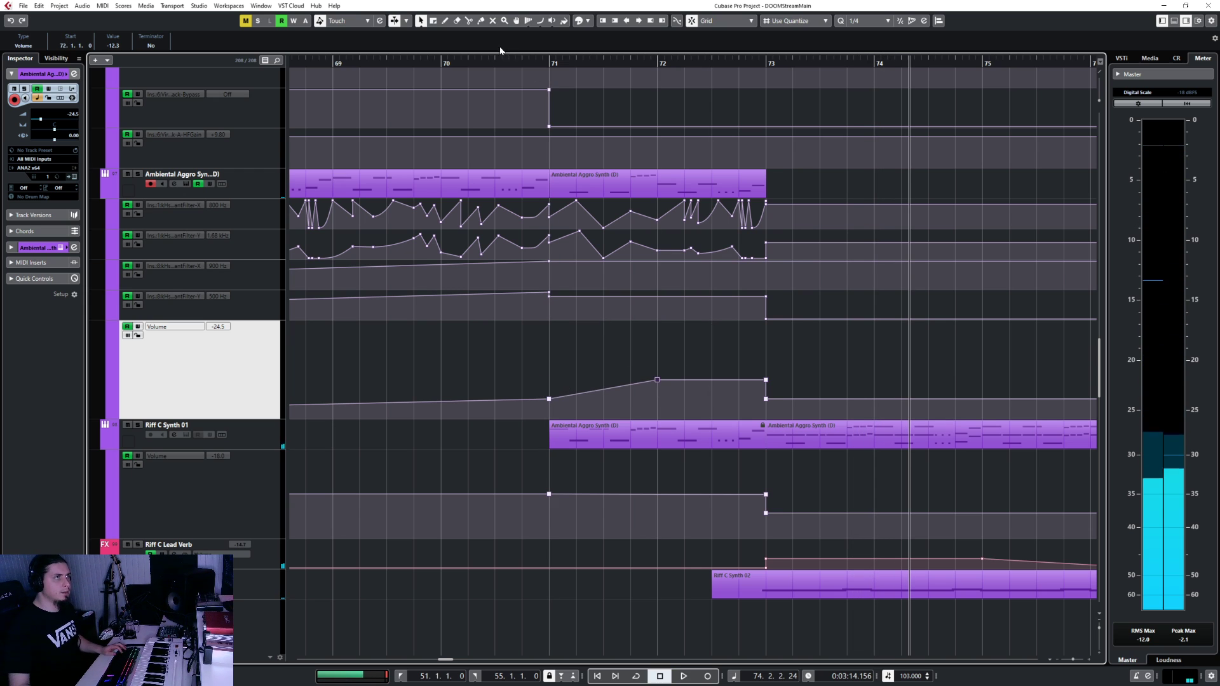
pyautogui.click(489, 63)
pyautogui.press('space')
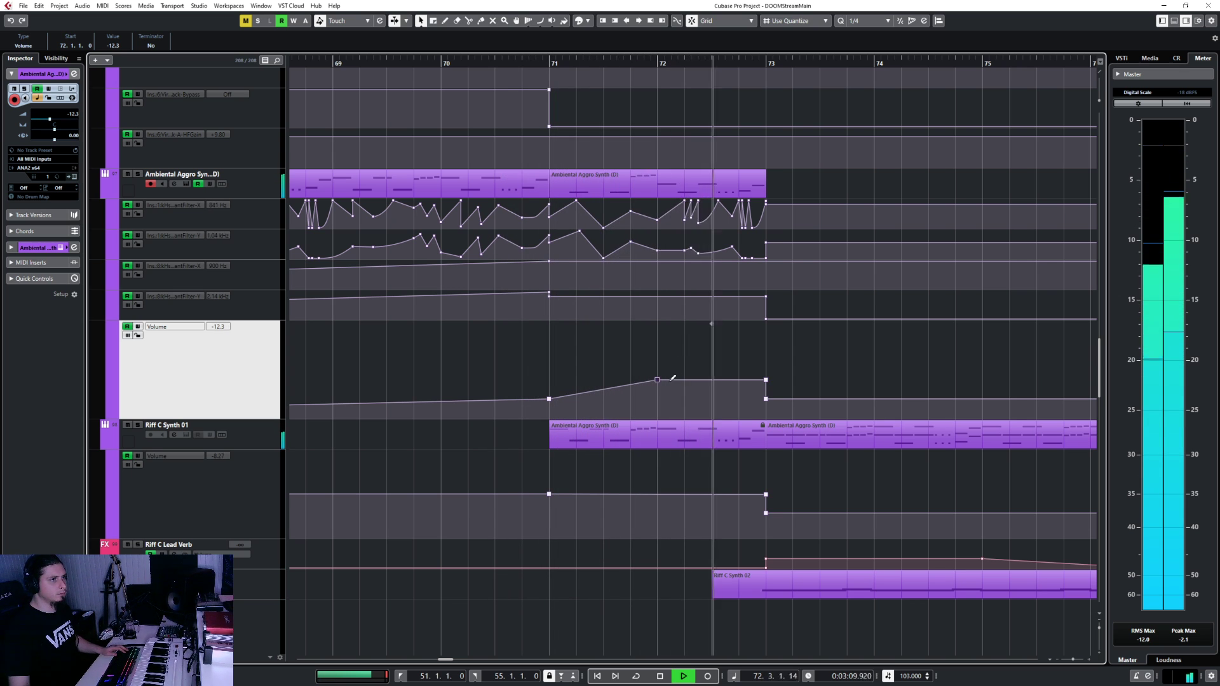
pyautogui.moveTo(656, 382); pyautogui.dragTo(651, 394)
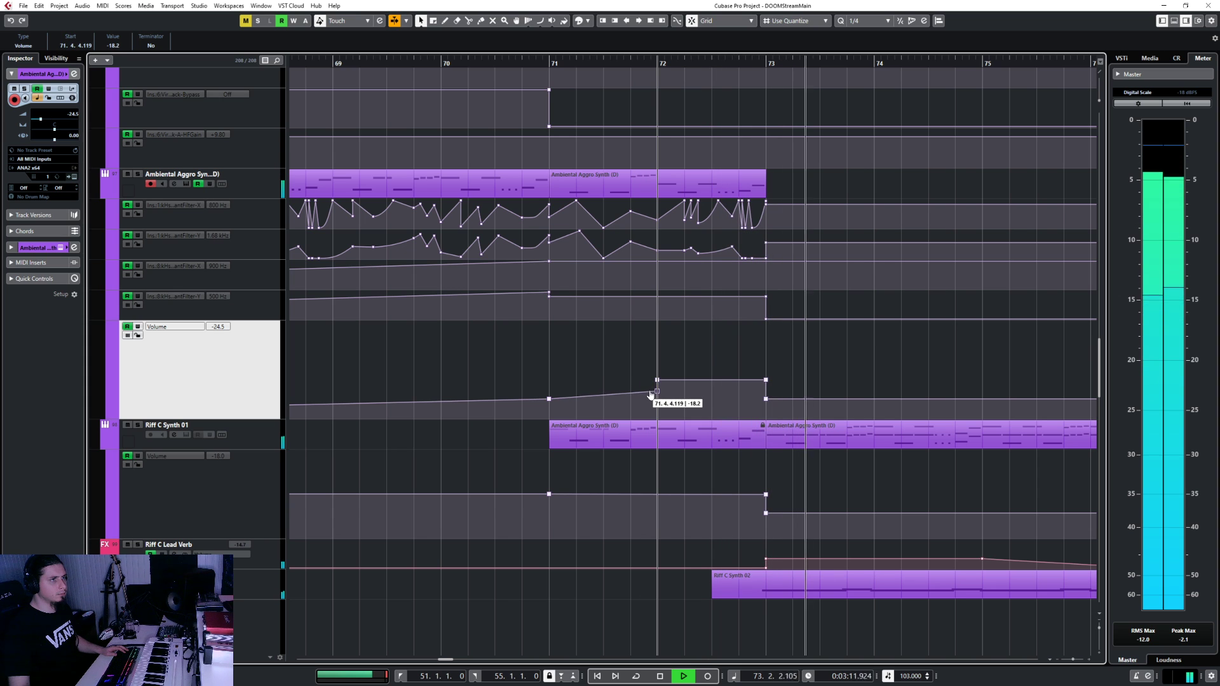
pyautogui.click(549, 62)
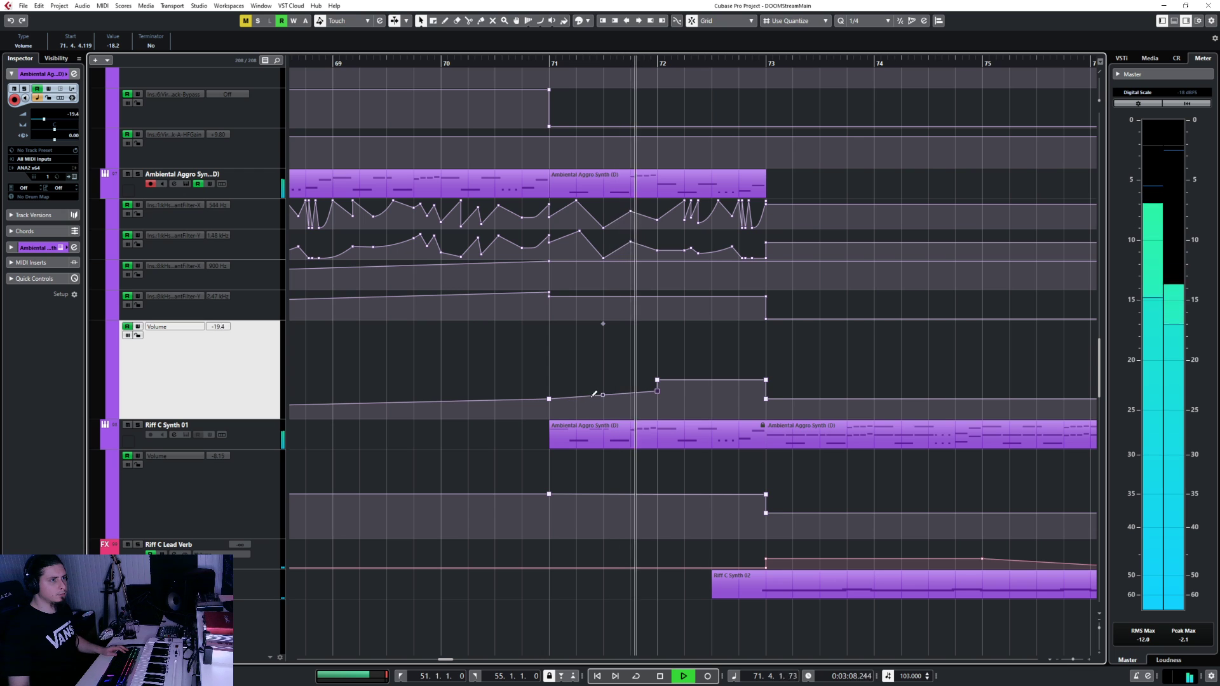
# Step Ambiental Aggro Synth (D)'s volume up at bar 71, raise the point just before bar 72 to -16.7, and replay from bar 70
pyautogui.moveTo(549, 398); pyautogui.dragTo(557, 393)
pyautogui.moveTo(657, 392); pyautogui.dragTo(658, 389)
pyautogui.click(437, 65)
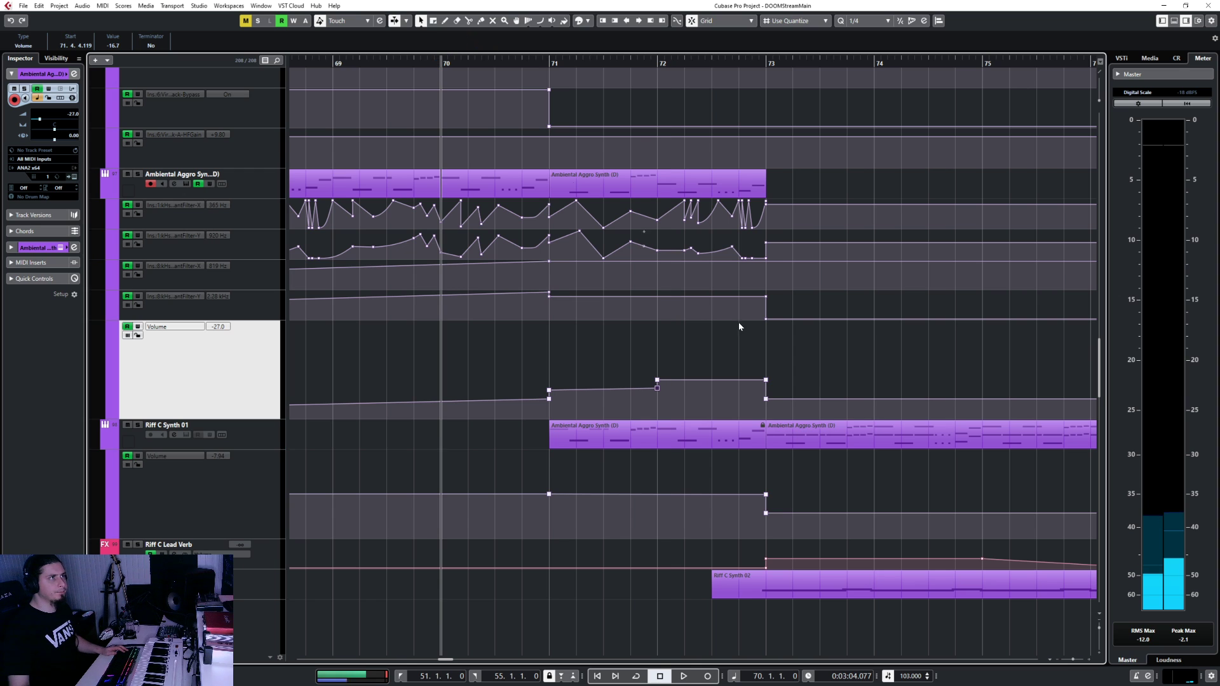
pyautogui.press('space')
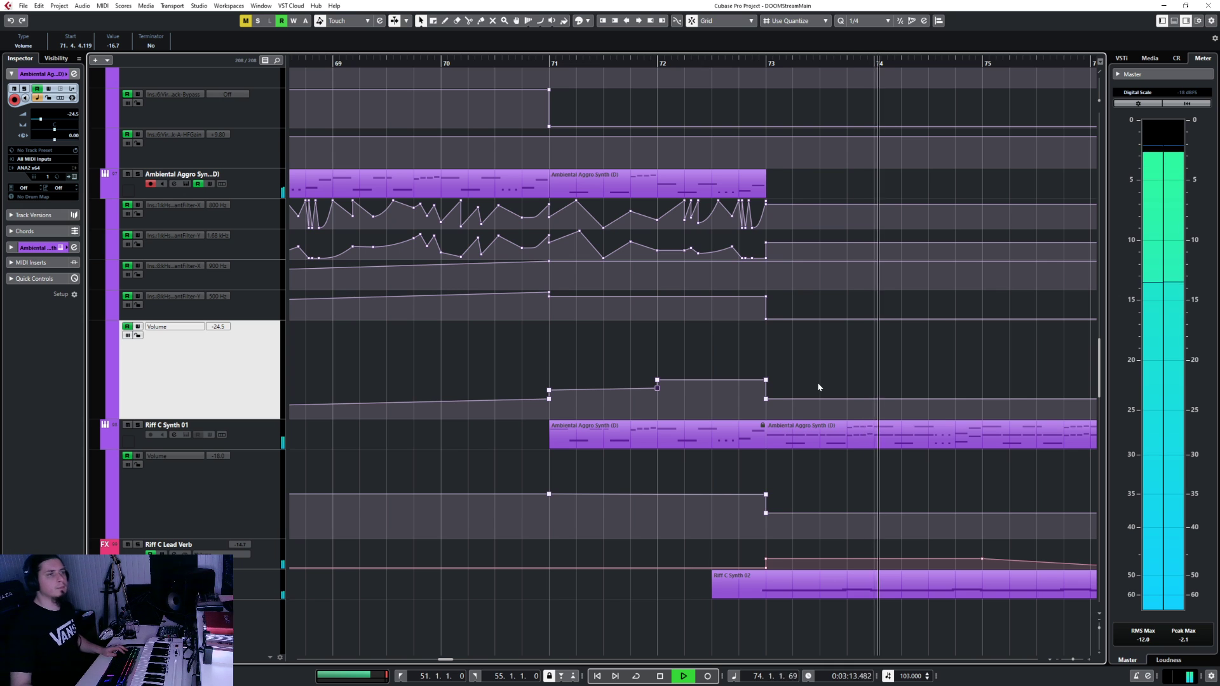
# Return to the start of the track list and collapse the Synths folder
pyautogui.scroll(-3, 819, 386)
pyautogui.scroll(-2, 817, 382)
pyautogui.hscroll(5, 817, 383)
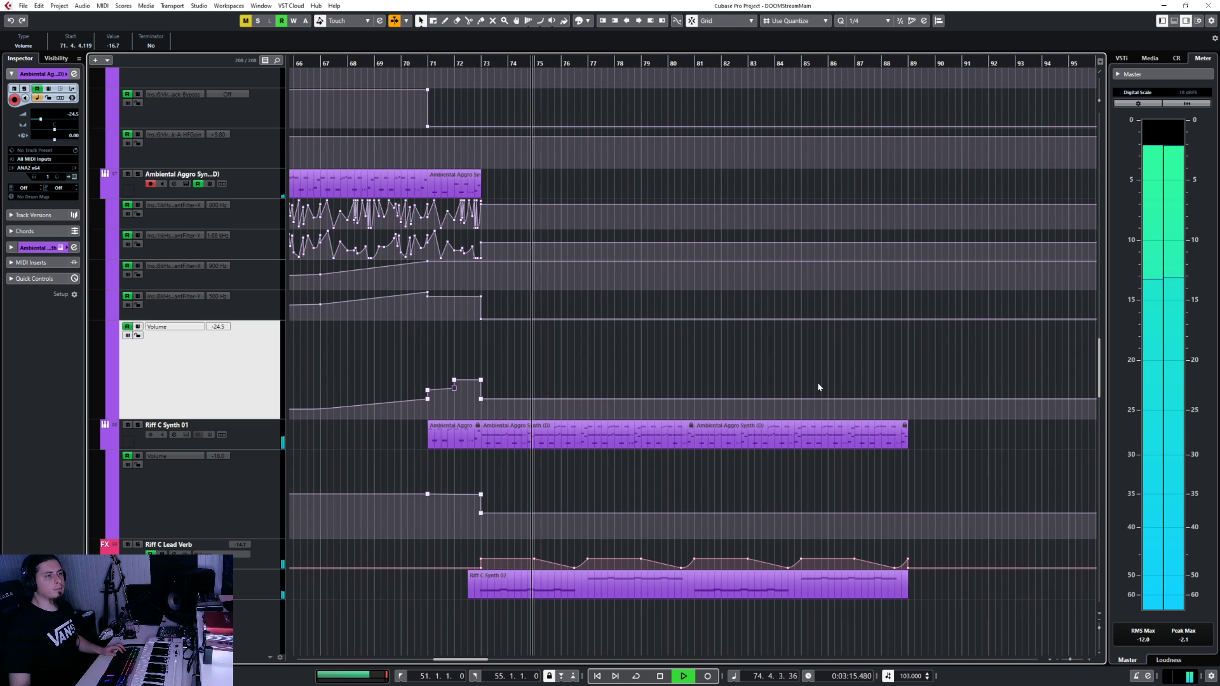
pyautogui.scroll(-3, 817, 383)
pyautogui.scroll(-5, 667, 363)
pyautogui.scroll(10, 643, 337)
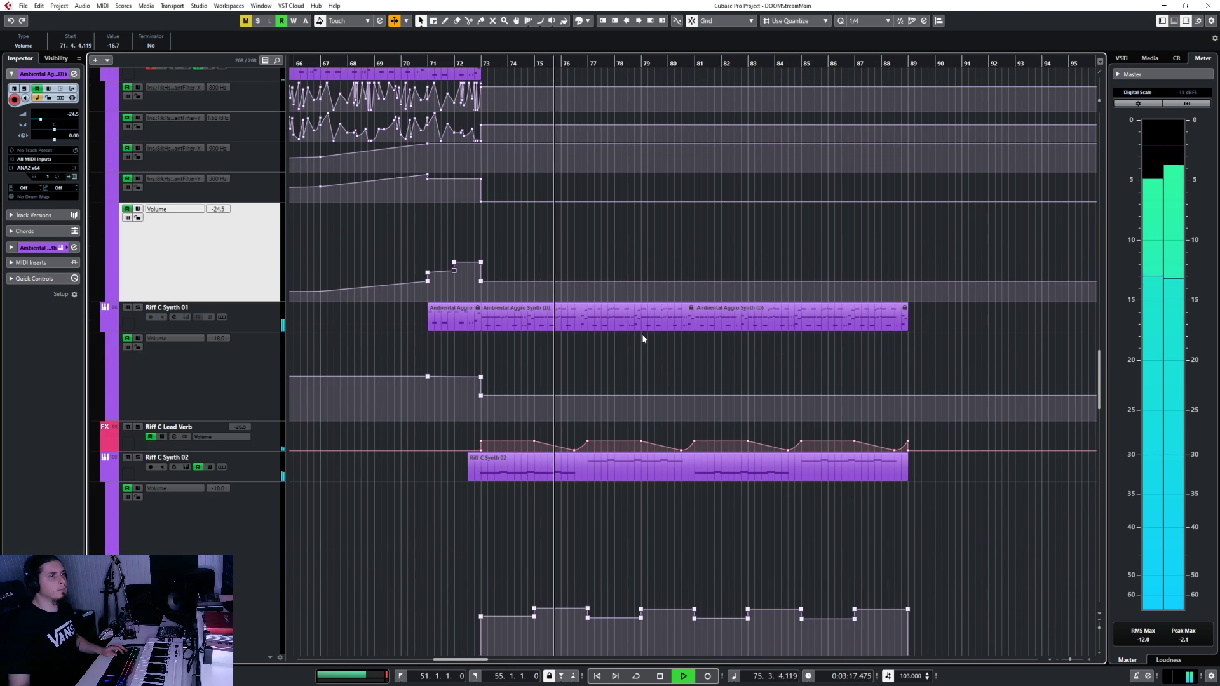
pyautogui.scroll(20, 642, 340)
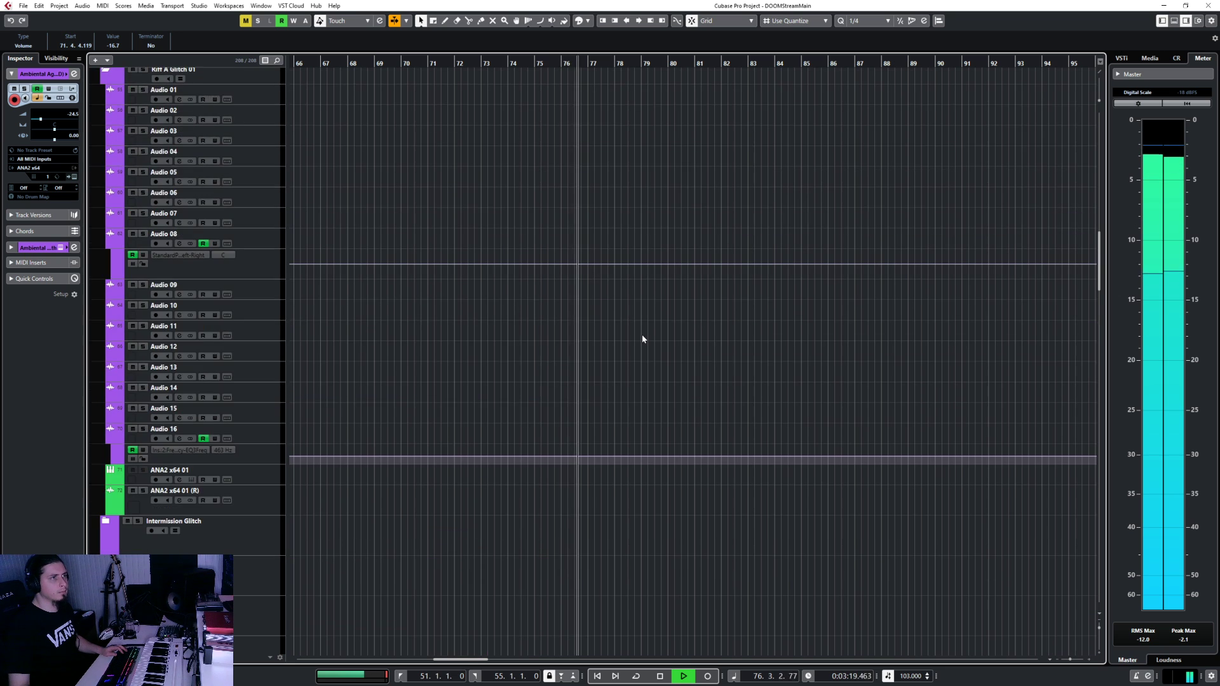
pyautogui.scroll(20, 643, 339)
pyautogui.press('space')
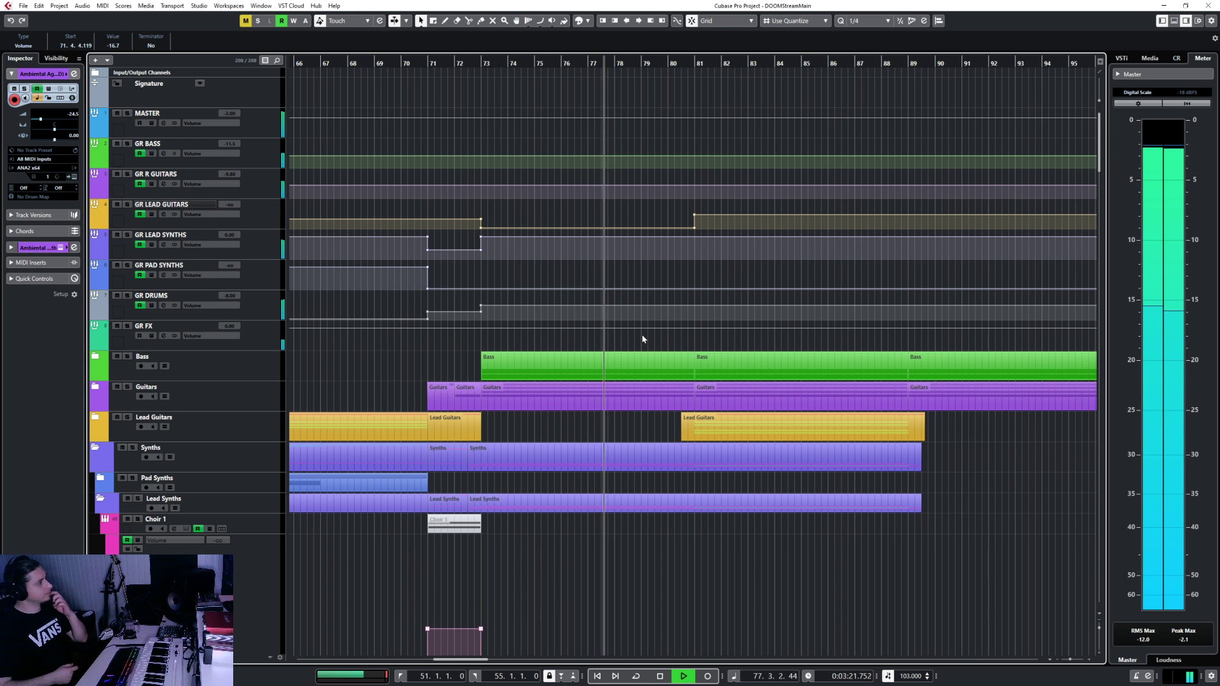
pyautogui.click(95, 447)
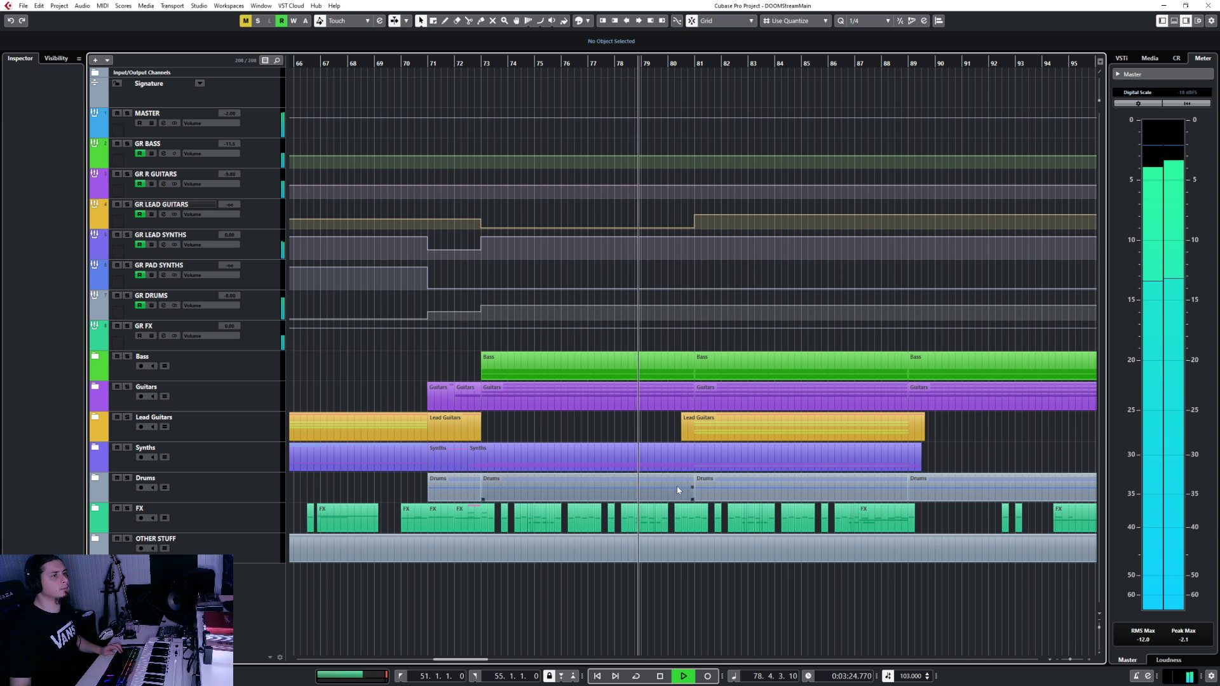
# Expand the FX folder and examine its tracks from bar 66 onward during playback
pyautogui.click(96, 508)
pyautogui.scroll(-5, 566, 560)
pyautogui.scroll(-4, 566, 556)
pyautogui.scroll(5, 566, 554)
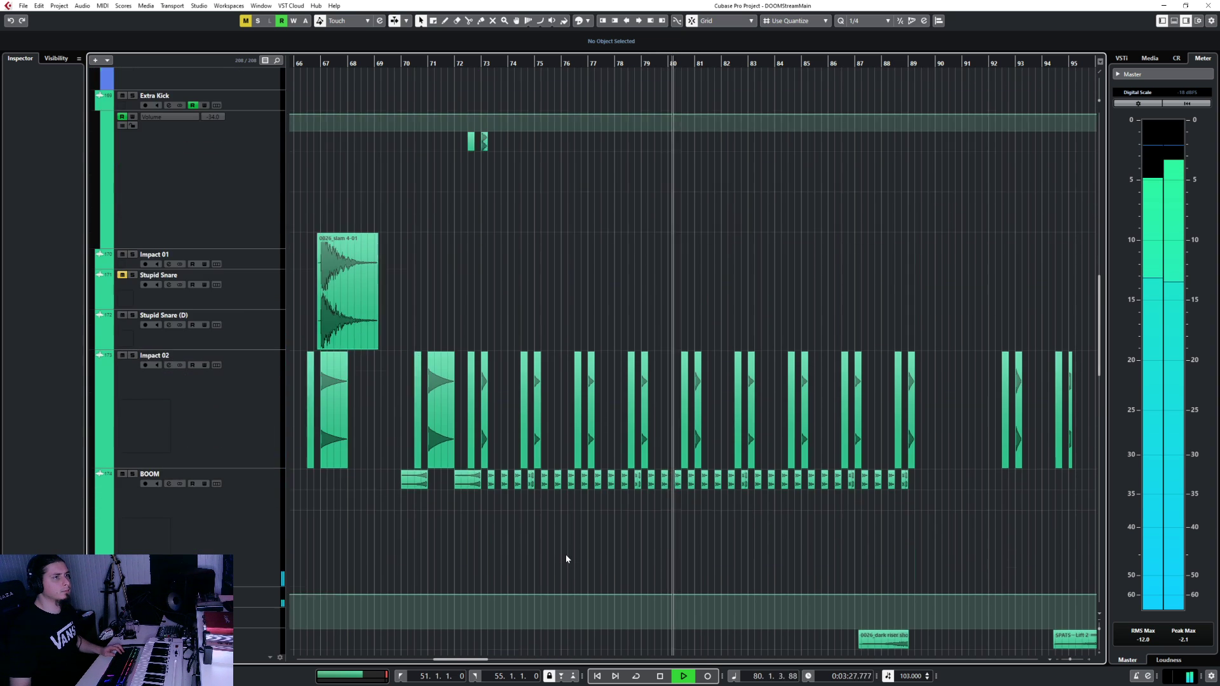
pyautogui.scroll(2, 565, 554)
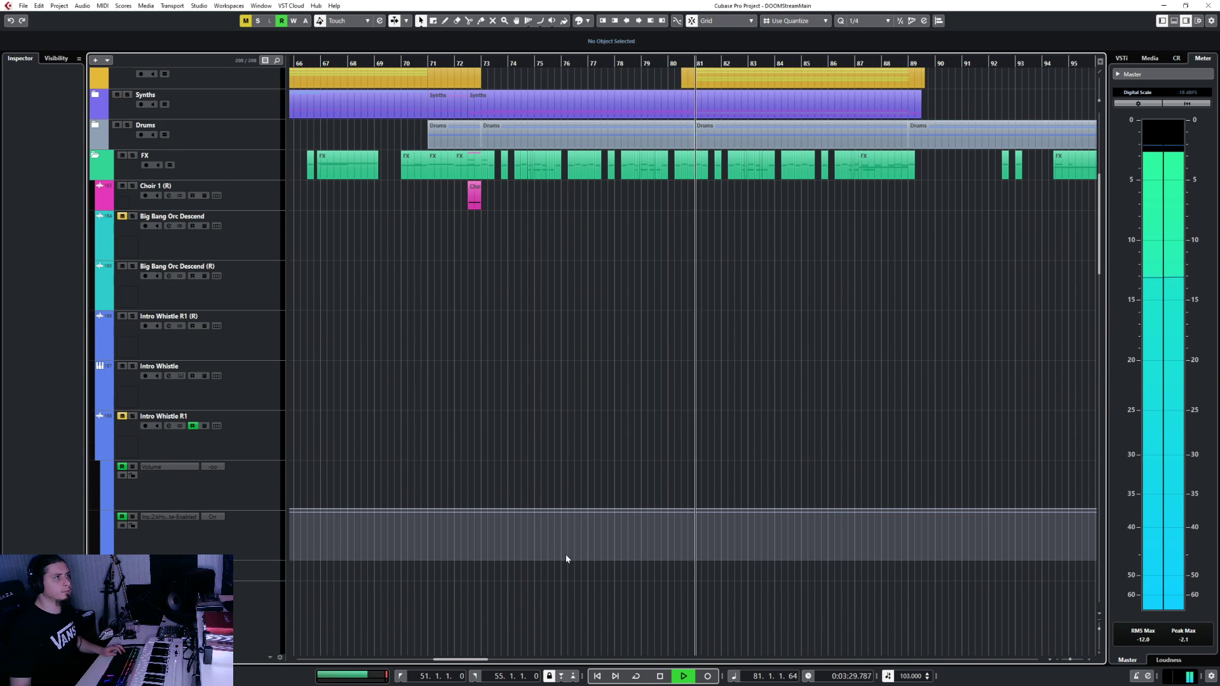
pyautogui.scroll(5, 565, 554)
pyautogui.scroll(-12, 566, 555)
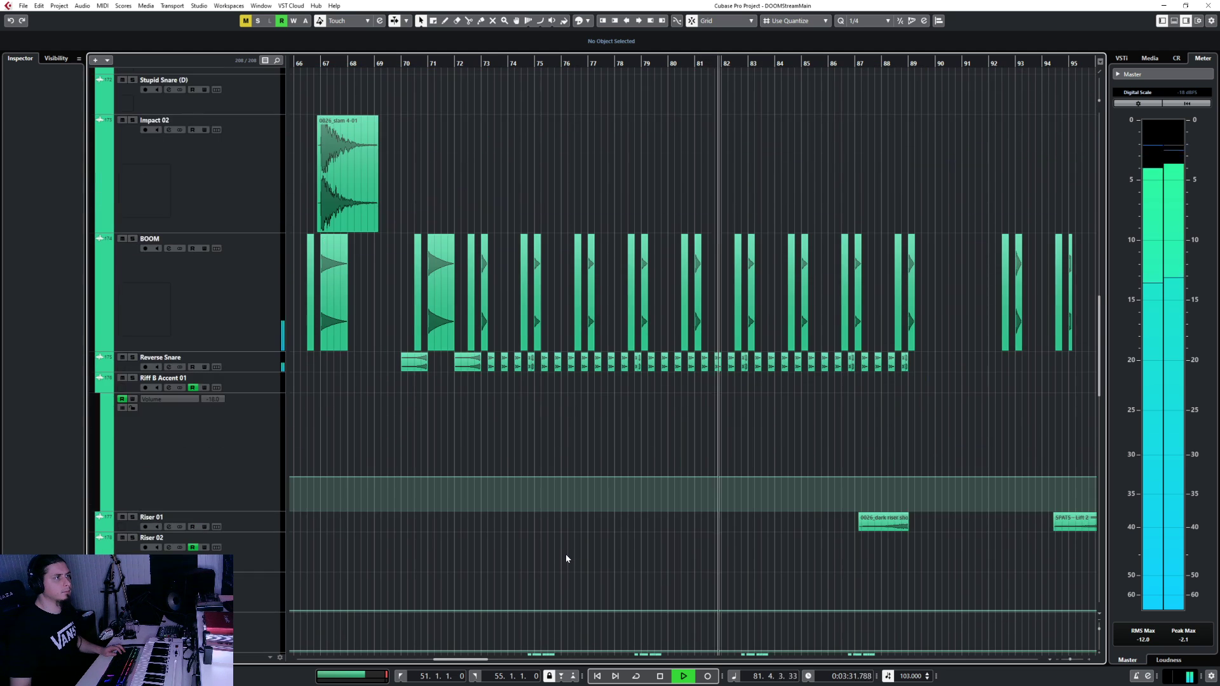
pyautogui.scroll(4, 566, 555)
pyautogui.scroll(10, 566, 555)
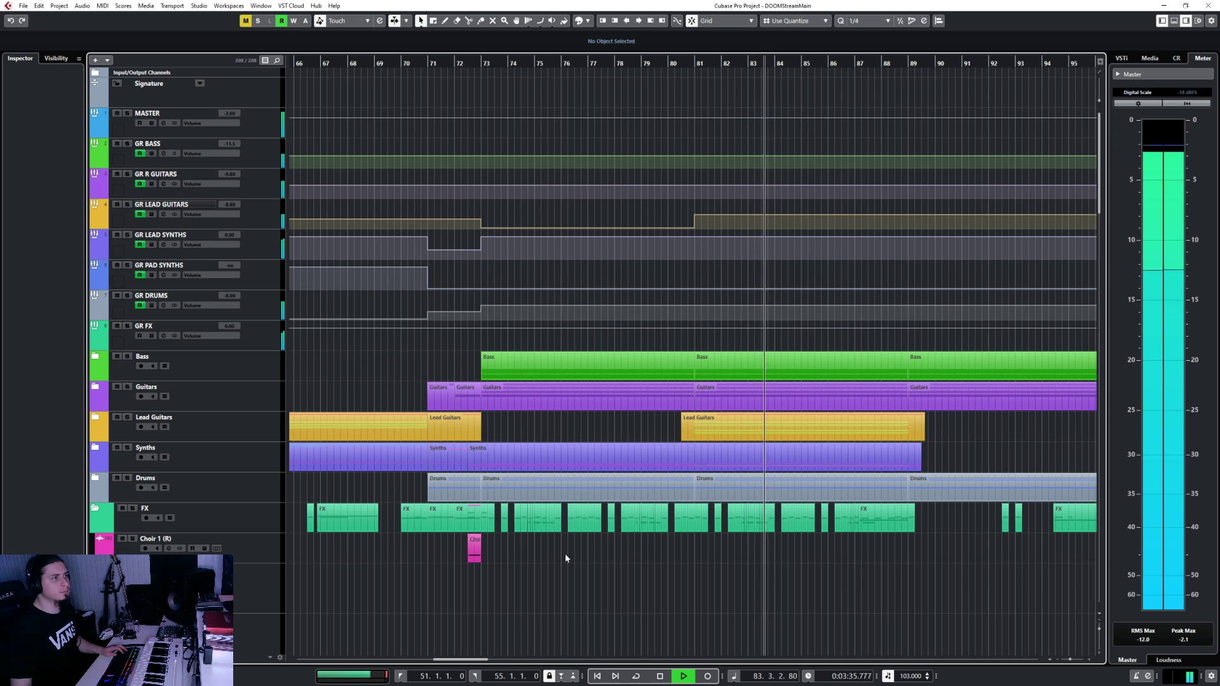
pyautogui.press('f')
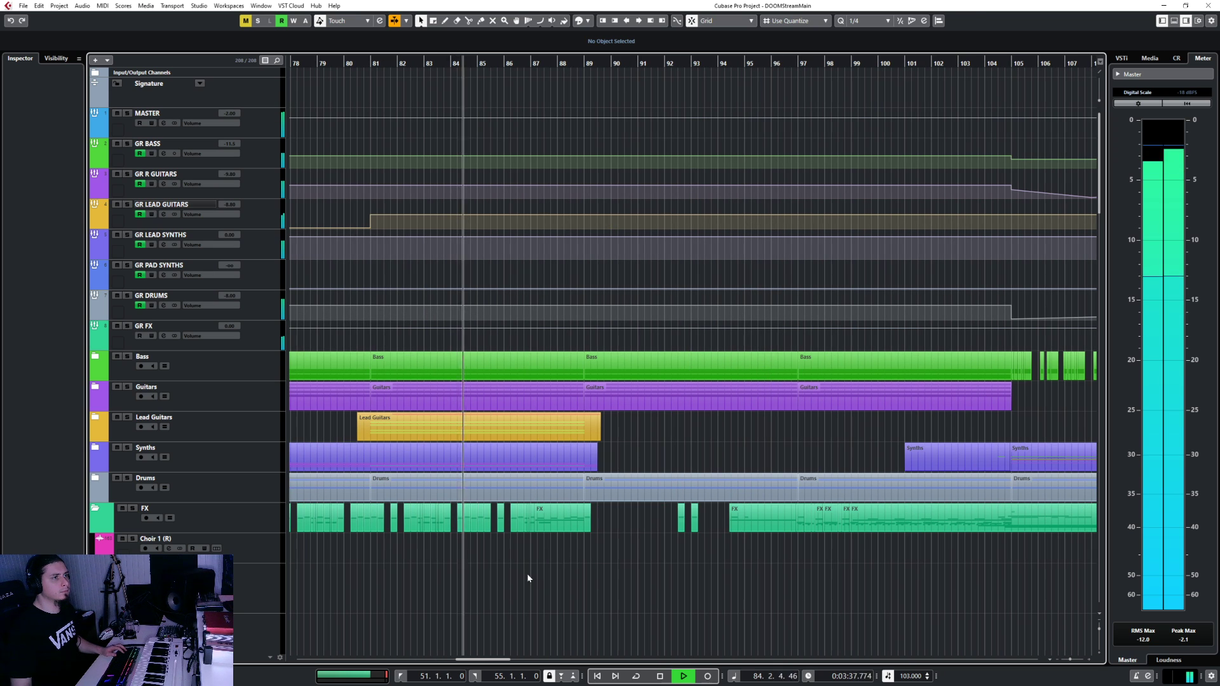
# Collapse the FX folder, expand the Guitars folder, and stop playback
pyautogui.click(96, 510)
pyautogui.click(96, 387)
pyautogui.scroll(3, 605, 503)
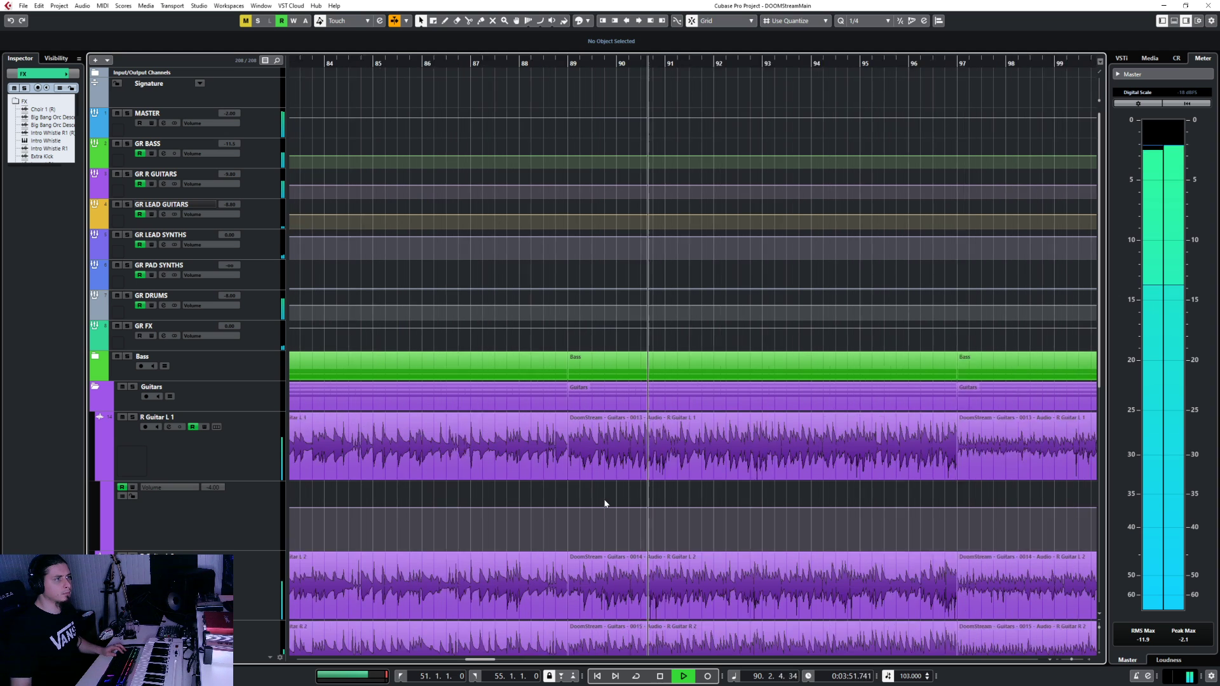
pyautogui.scroll(1, 605, 504)
pyautogui.press('space')
# Examine the rhythm guitar clips on R Guitar L 1, L 2, R 2 and R 1 around their entry at bar 73
pyautogui.hscroll(-10, 600, 497)
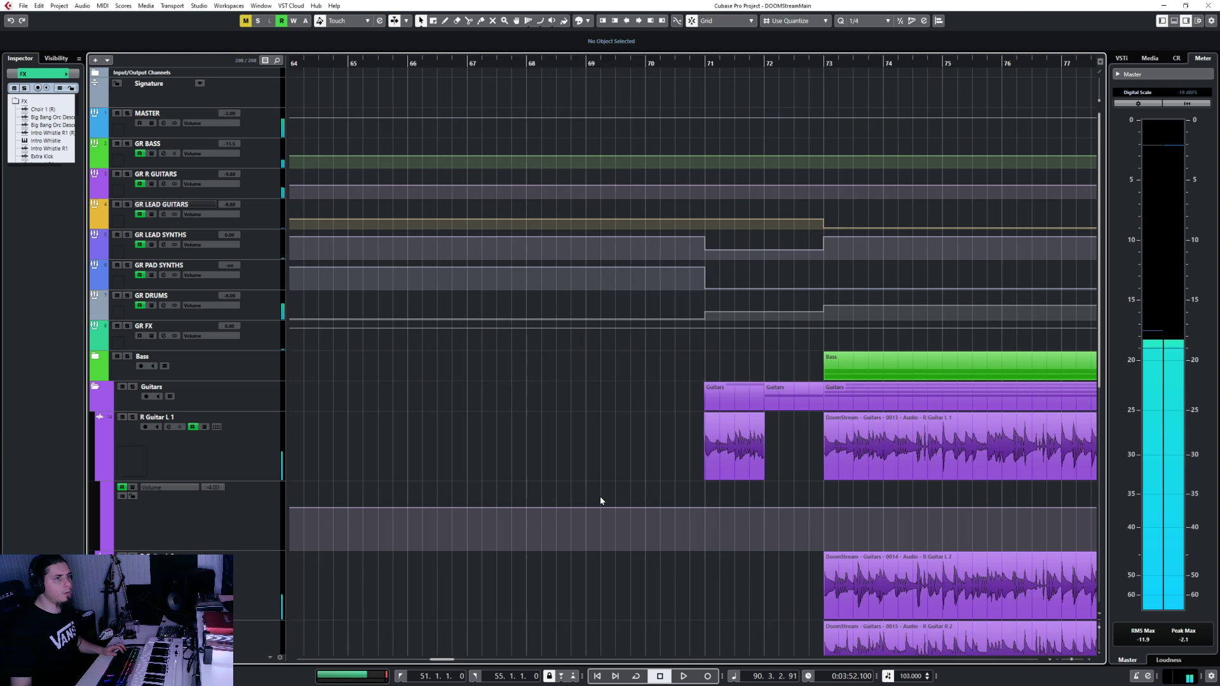
pyautogui.hscroll(2, 601, 497)
pyautogui.scroll(-3, 600, 498)
pyautogui.scroll(-3, 601, 499)
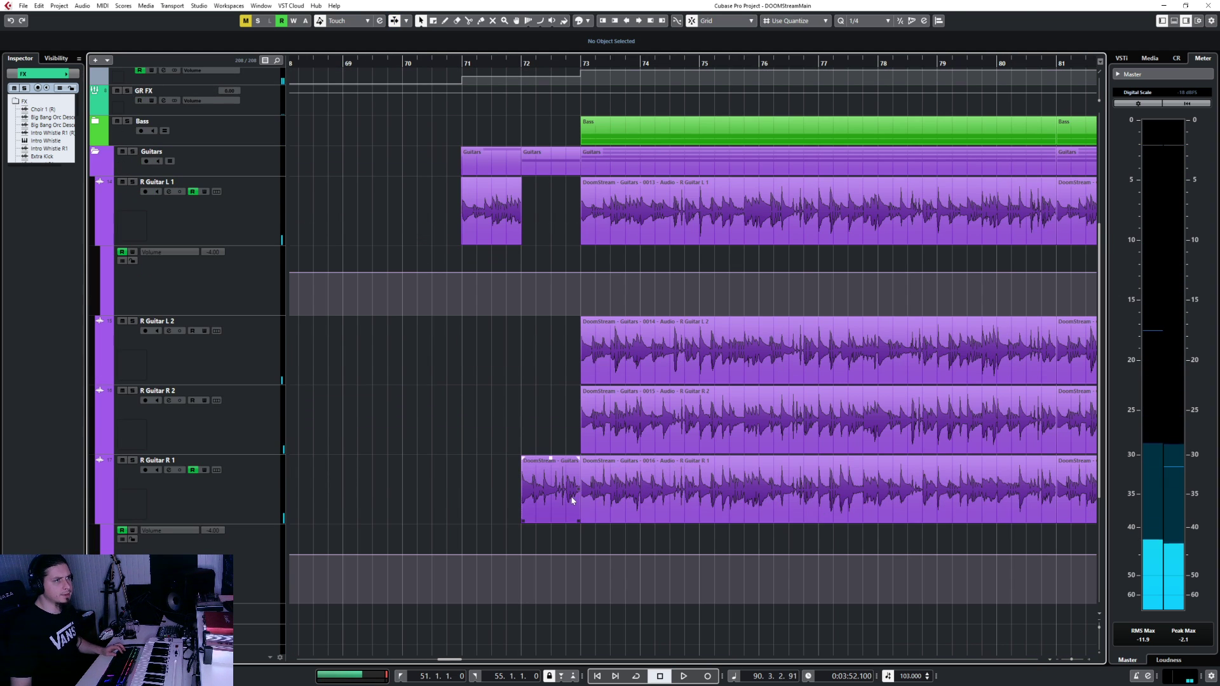
pyautogui.hscroll(3, 579, 498)
pyautogui.hscroll(-1, 574, 501)
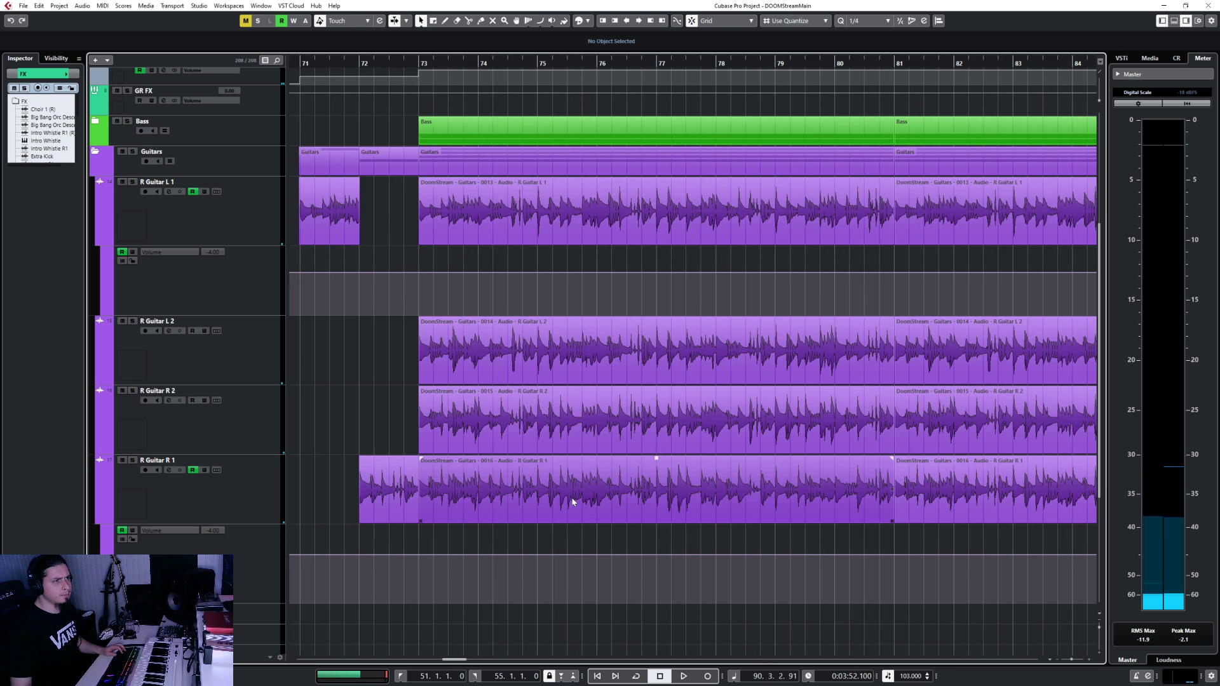
pyautogui.scroll(6, 437, 495)
pyautogui.hscroll(-2, 438, 493)
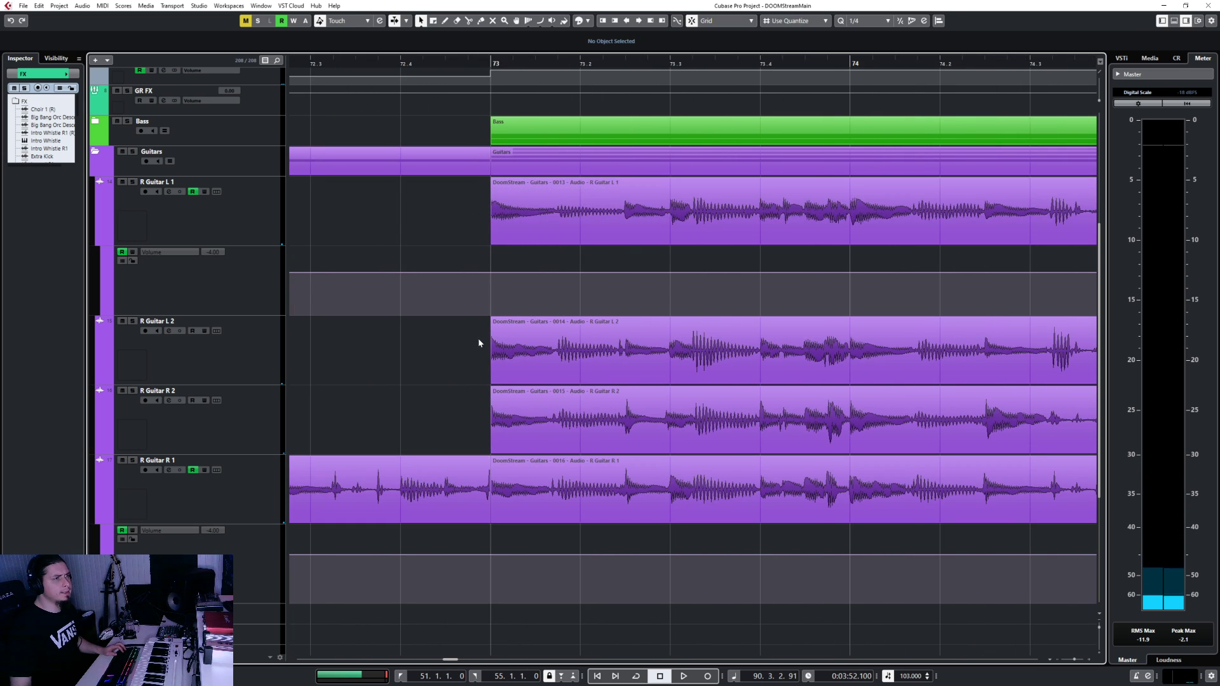
# Extend the starts of the bar 73 clips on R Guitar L 1, L 2 and R 2 back to 72.4.4.112 and add short fade-ins
pyautogui.hscroll(-3, 533, 255)
pyautogui.click(489, 64)
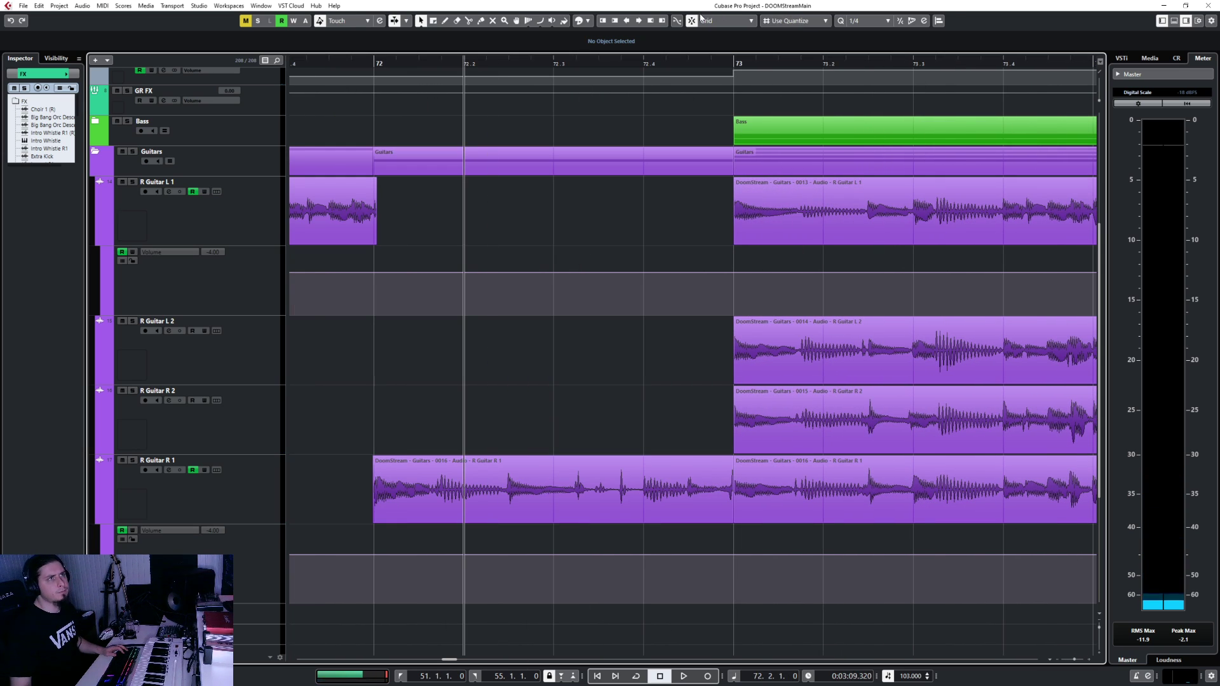
pyautogui.click(779, 231)
pyautogui.keyDown('shift'); pyautogui.click(768, 367); pyautogui.keyUp('shift')
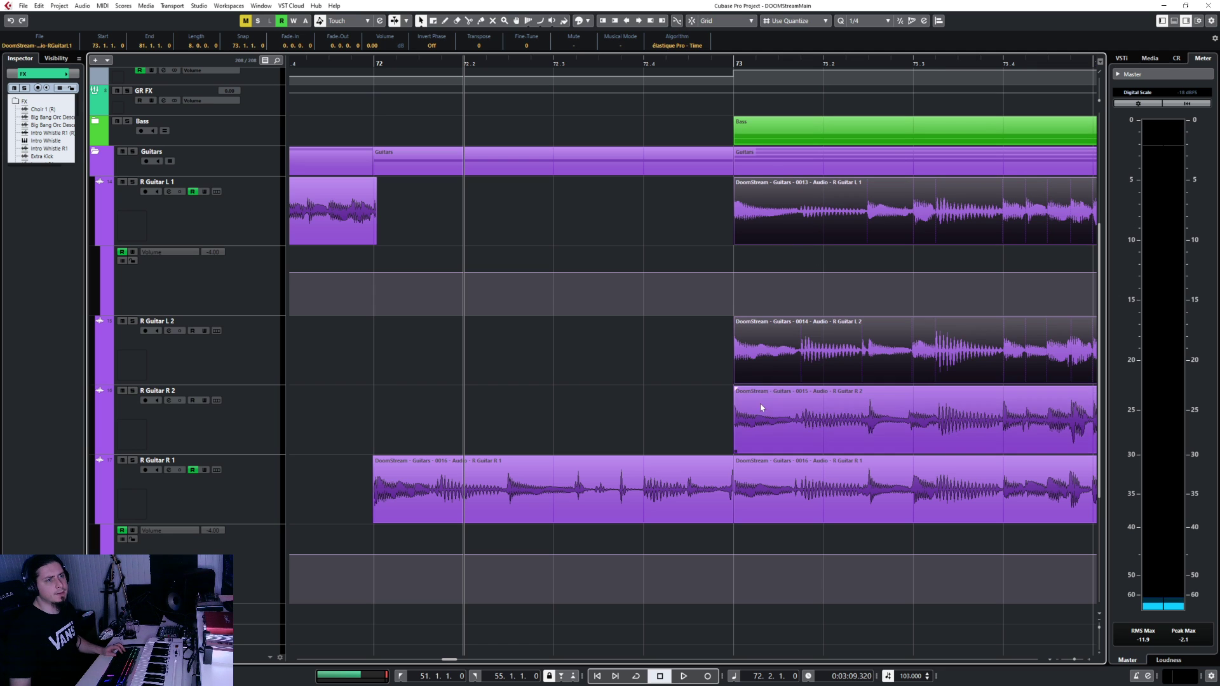
pyautogui.keyDown('shift'); pyautogui.click(759, 416); pyautogui.keyUp('shift')
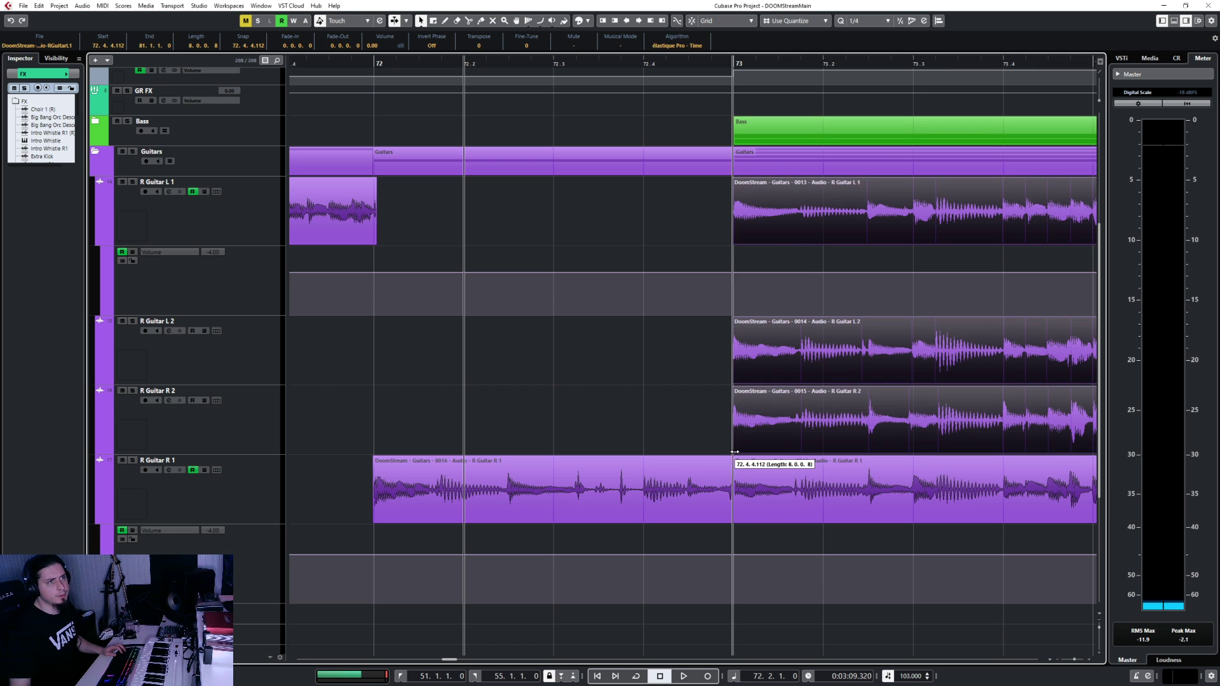
pyautogui.scroll(-3, 722, 219)
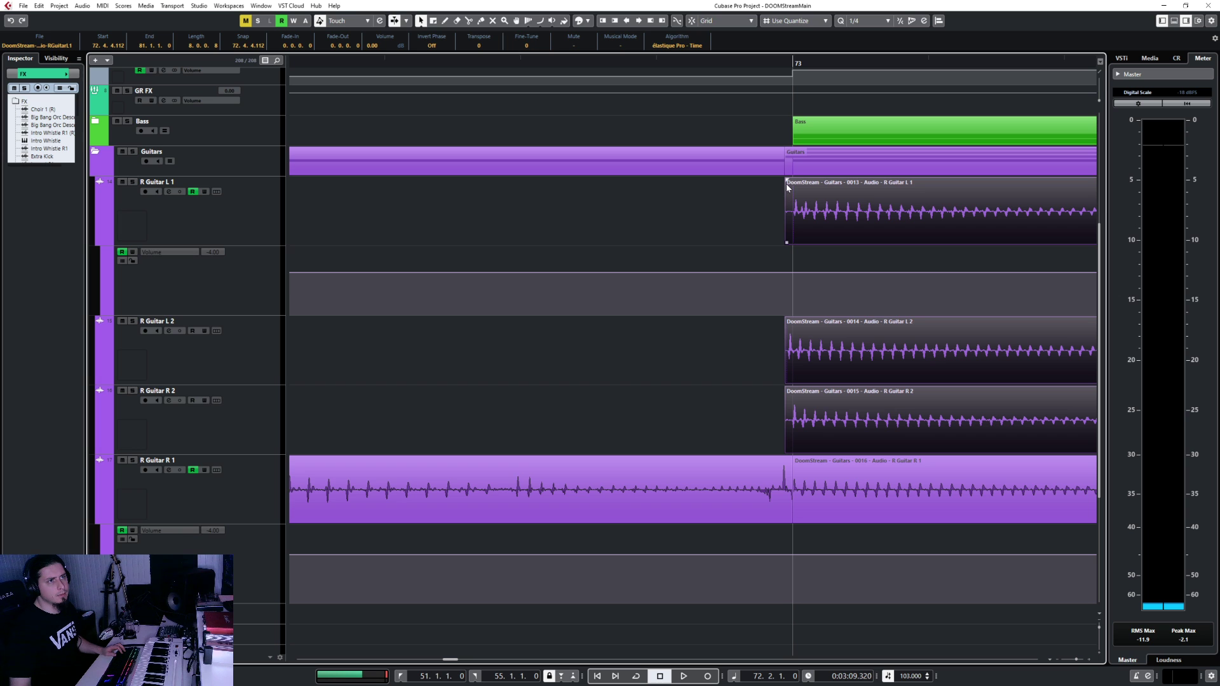
pyautogui.moveTo(787, 183); pyautogui.dragTo(788, 180)
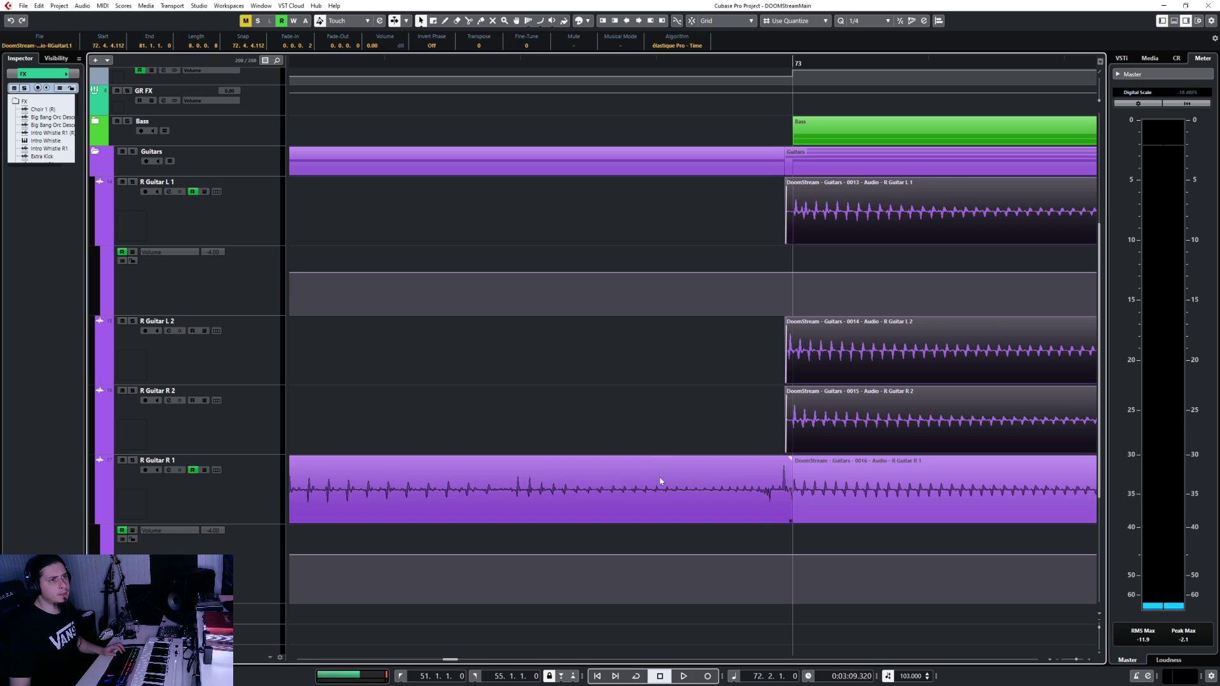
# Play back the transition into bar 73 to check the rhythm guitar entry
pyautogui.scroll(-6, 661, 481)
pyautogui.press('space')
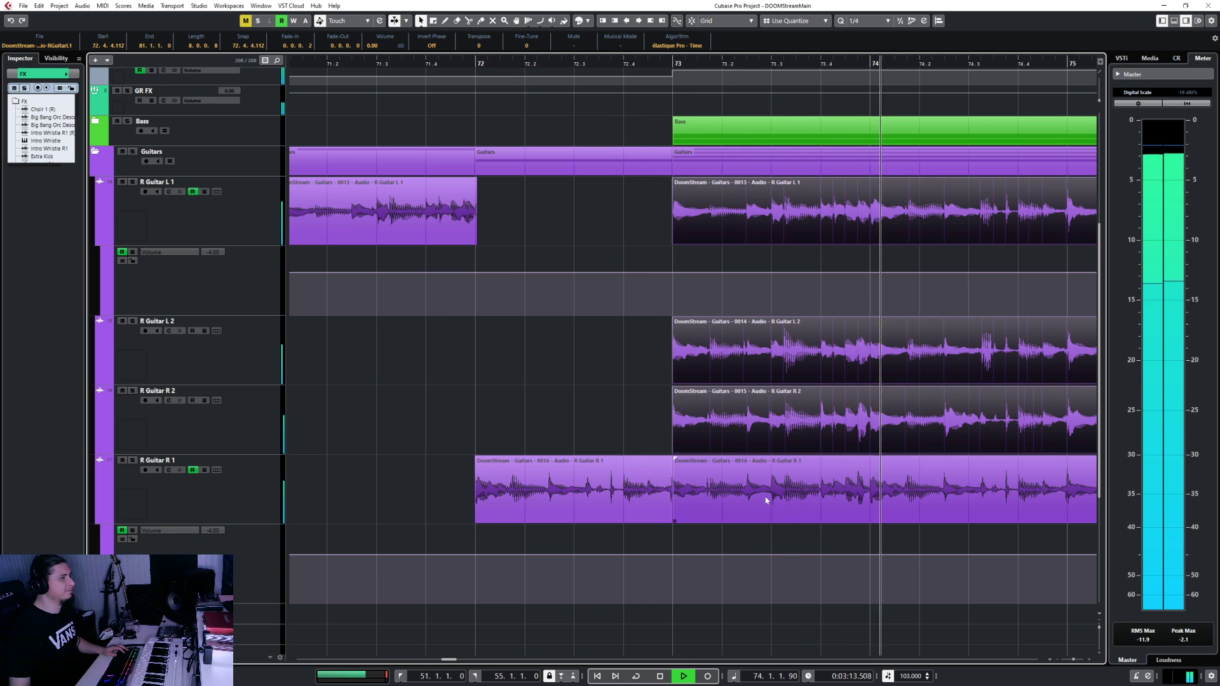
pyautogui.press('space')
# Expand the Bass folder, extend the bar 73 Bass DI and Sub VST clips back to 72.4.4.115, and give them short fade-ins
pyautogui.click(99, 122)
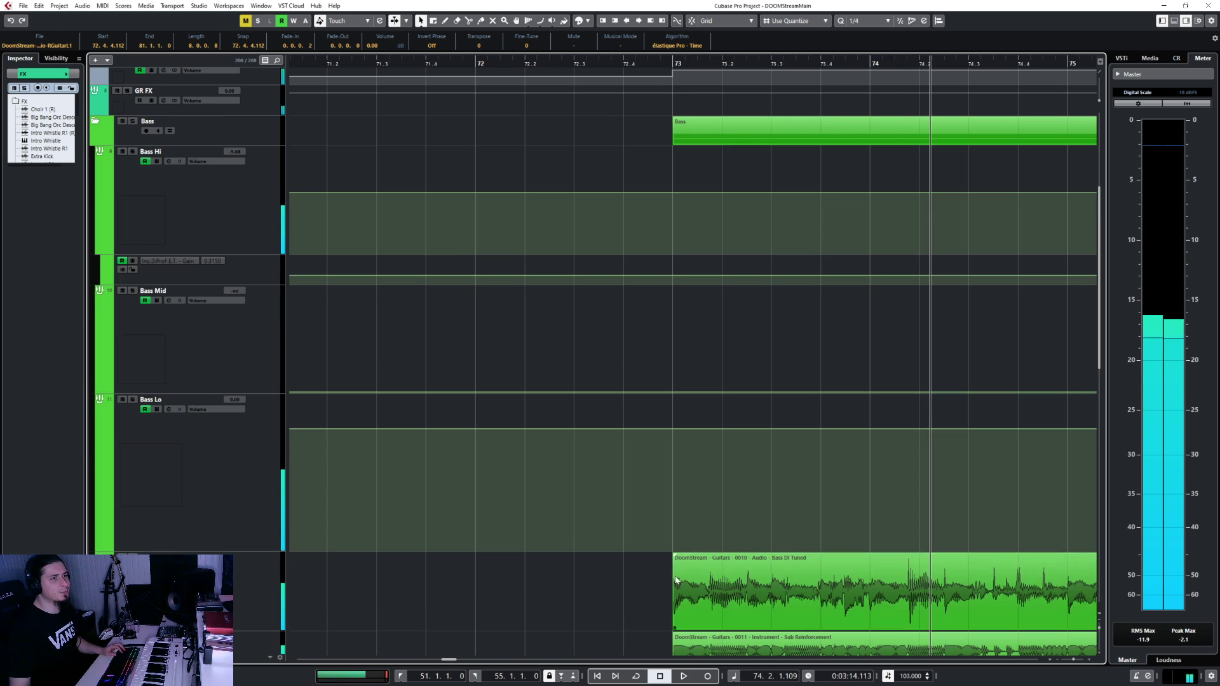
pyautogui.scroll(-8, 640, 463)
pyautogui.scroll(4, 650, 334)
pyautogui.keyDown('ctrl'); pyautogui.scroll(3, 645, 372); pyautogui.keyUp('ctrl')
pyautogui.keyDown('ctrl'); pyautogui.scroll(3, 644, 375); pyautogui.keyUp('ctrl')
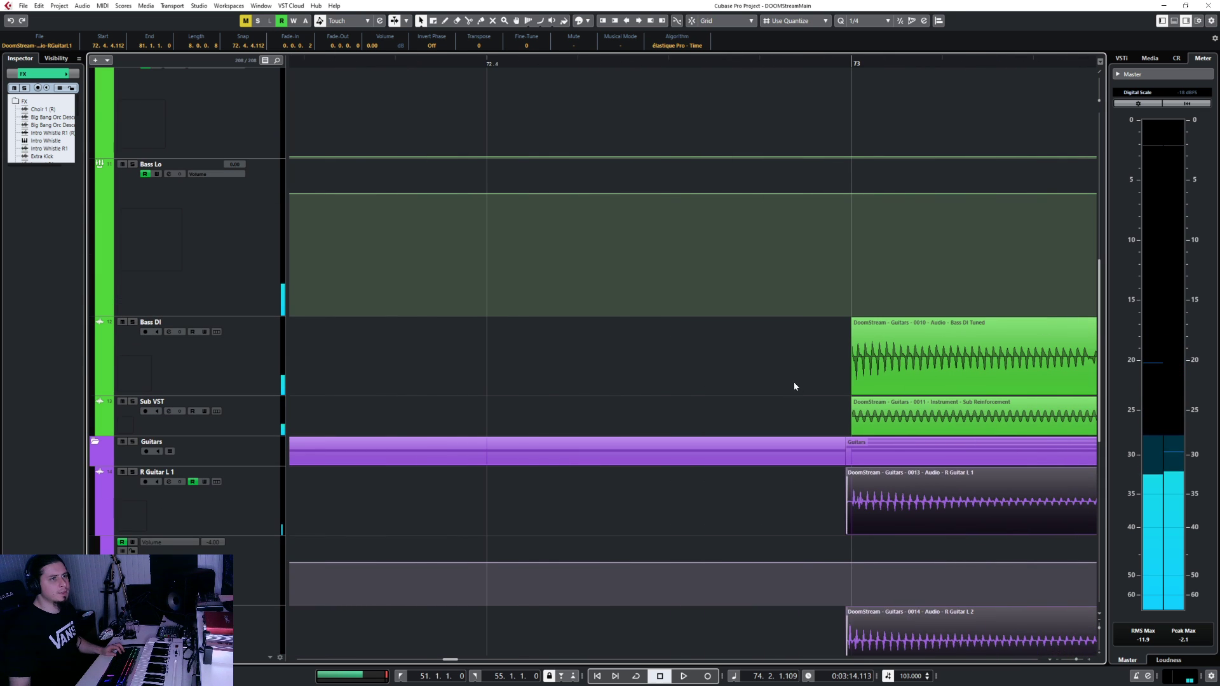
pyautogui.moveTo(795, 384); pyautogui.dragTo(849, 432)
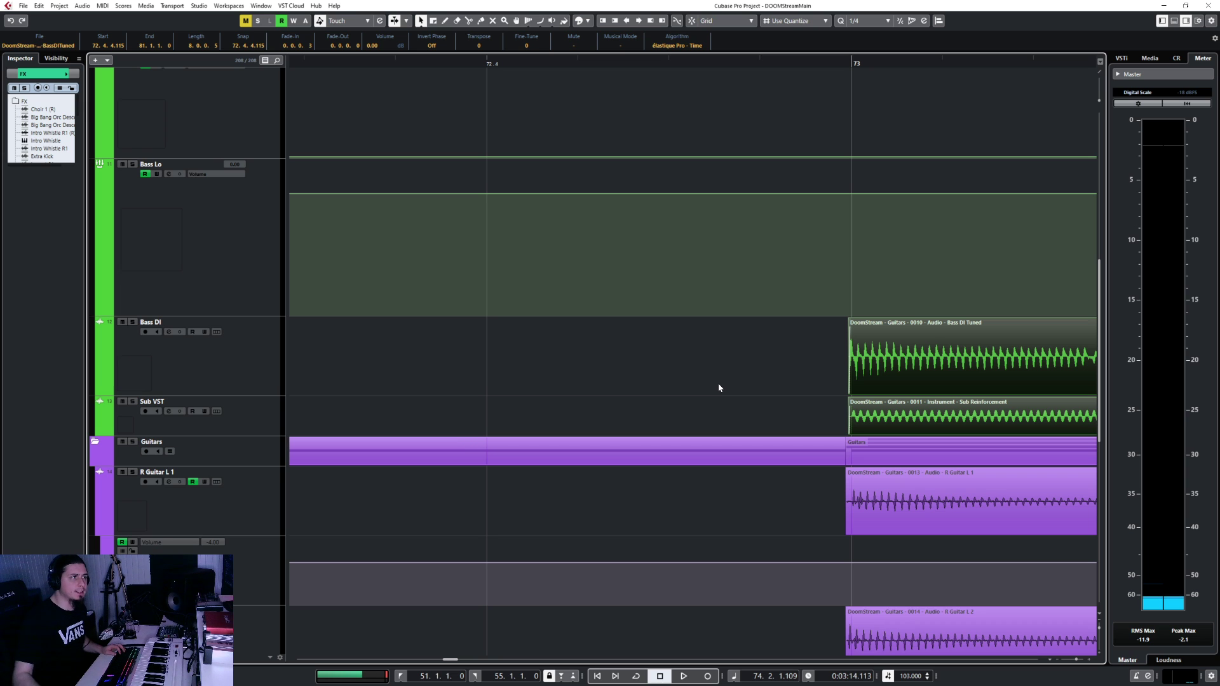
pyautogui.scroll(-5, 810, 364)
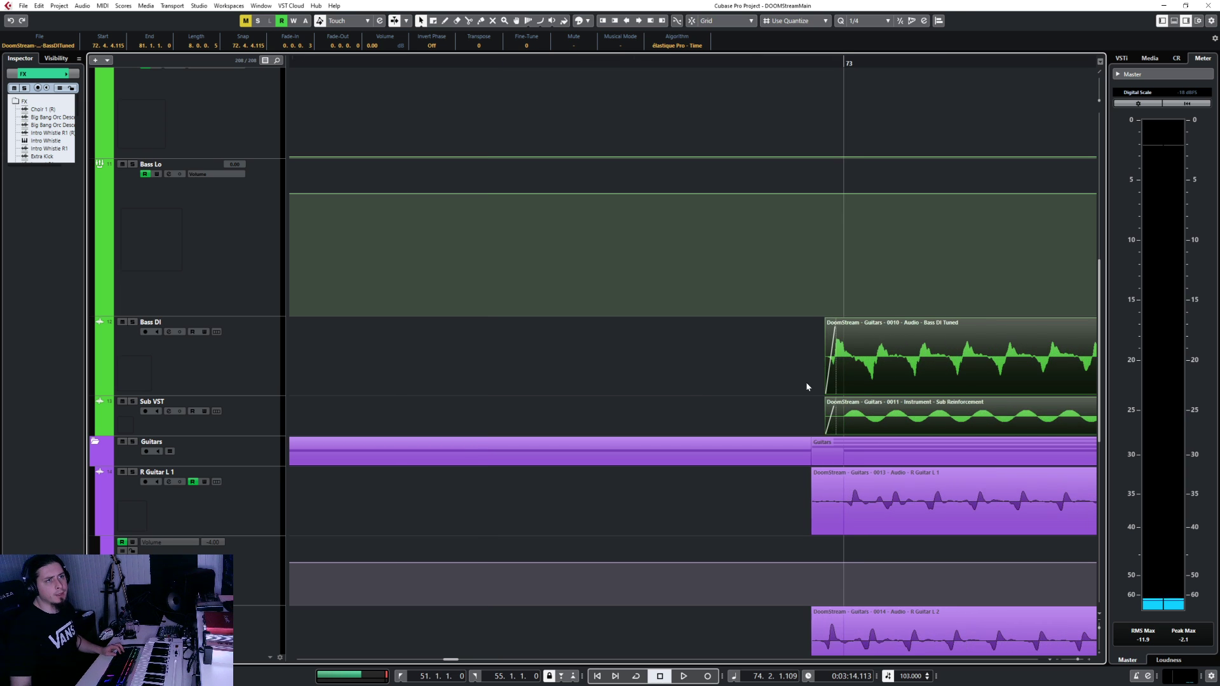
# Play back from late in bar 72 to check the bass and guitar entry at bar 73
pyautogui.scroll(-5, 809, 390)
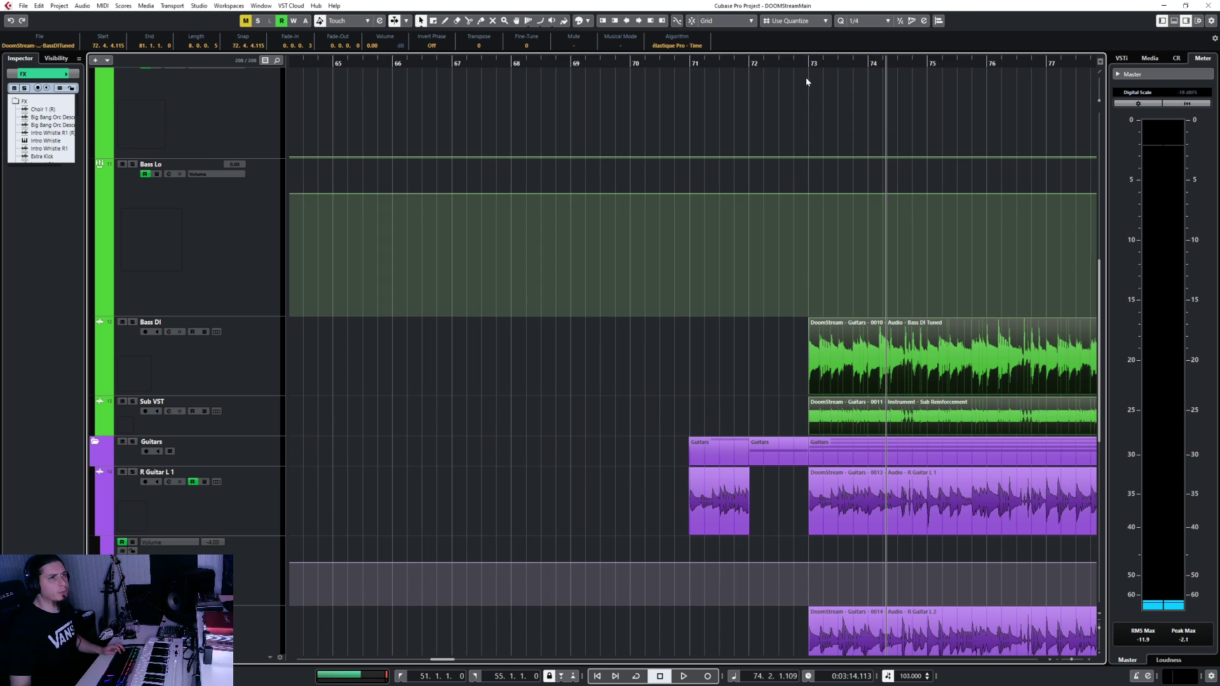
pyautogui.click(795, 65)
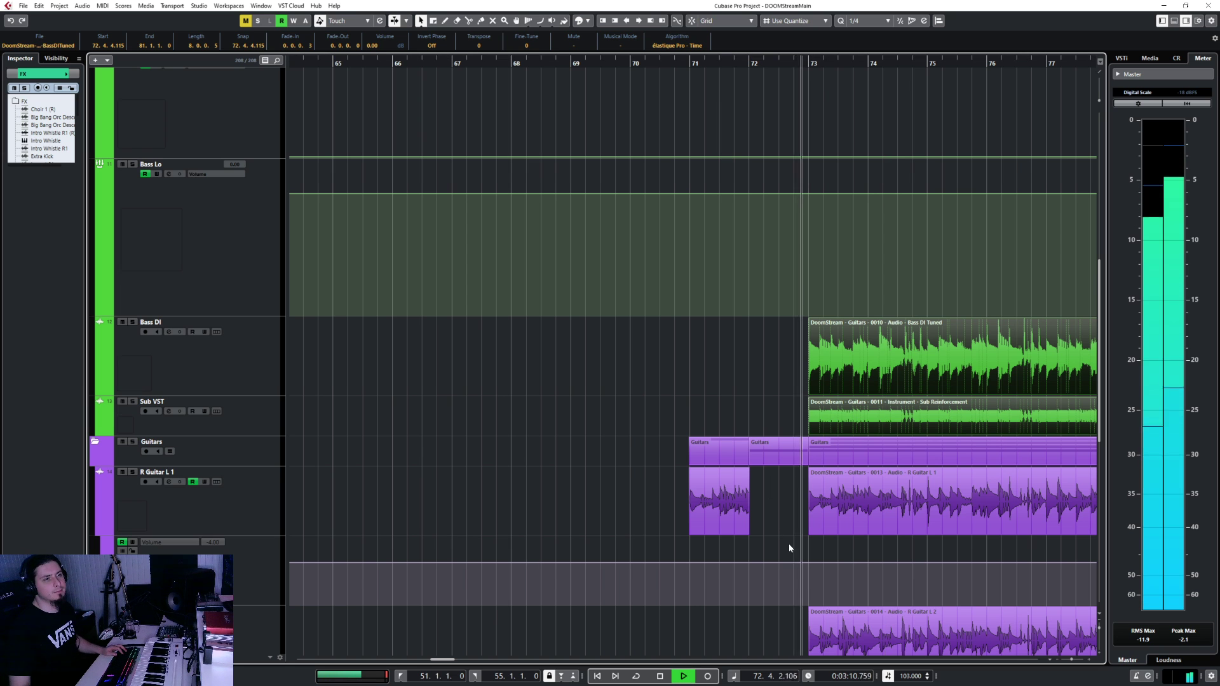
pyautogui.scroll(-3, 788, 541)
pyautogui.scroll(3, 787, 540)
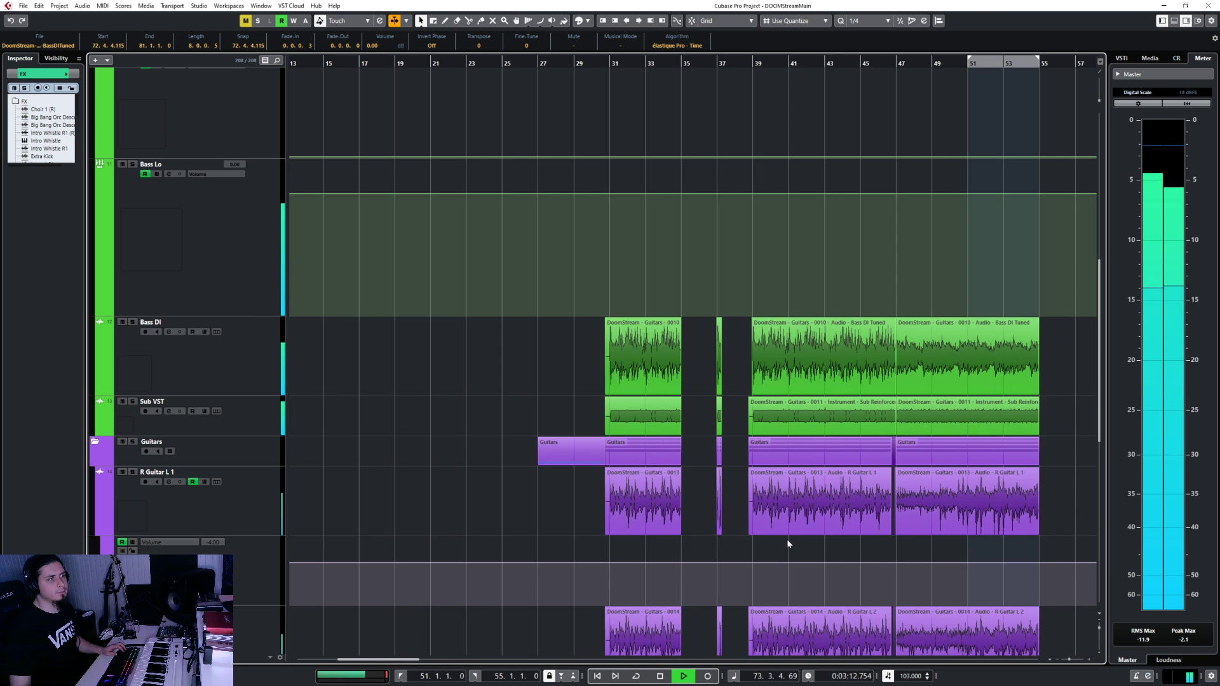
pyautogui.press('space')
# Examine the starts and fades of the earlier bass and rhythm guitar clips around bars 31, 39 and 47
pyautogui.scroll(4, 613, 497)
pyautogui.scroll(-3, 613, 497)
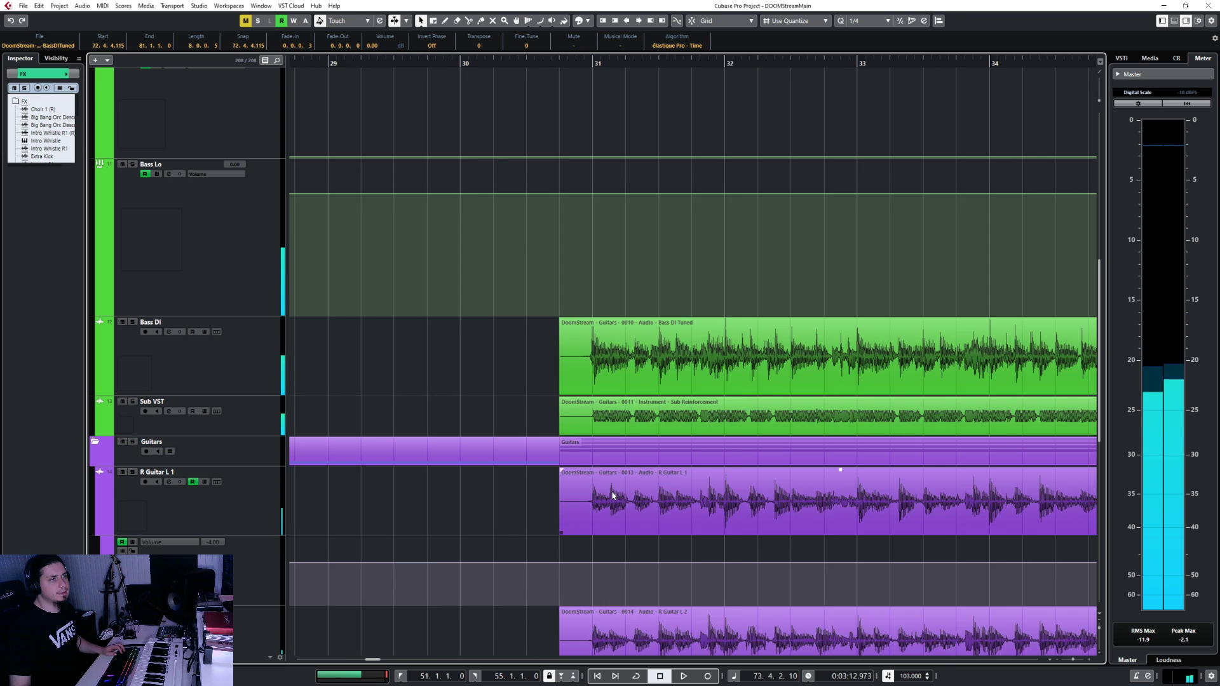
pyautogui.hscroll(4, 610, 491)
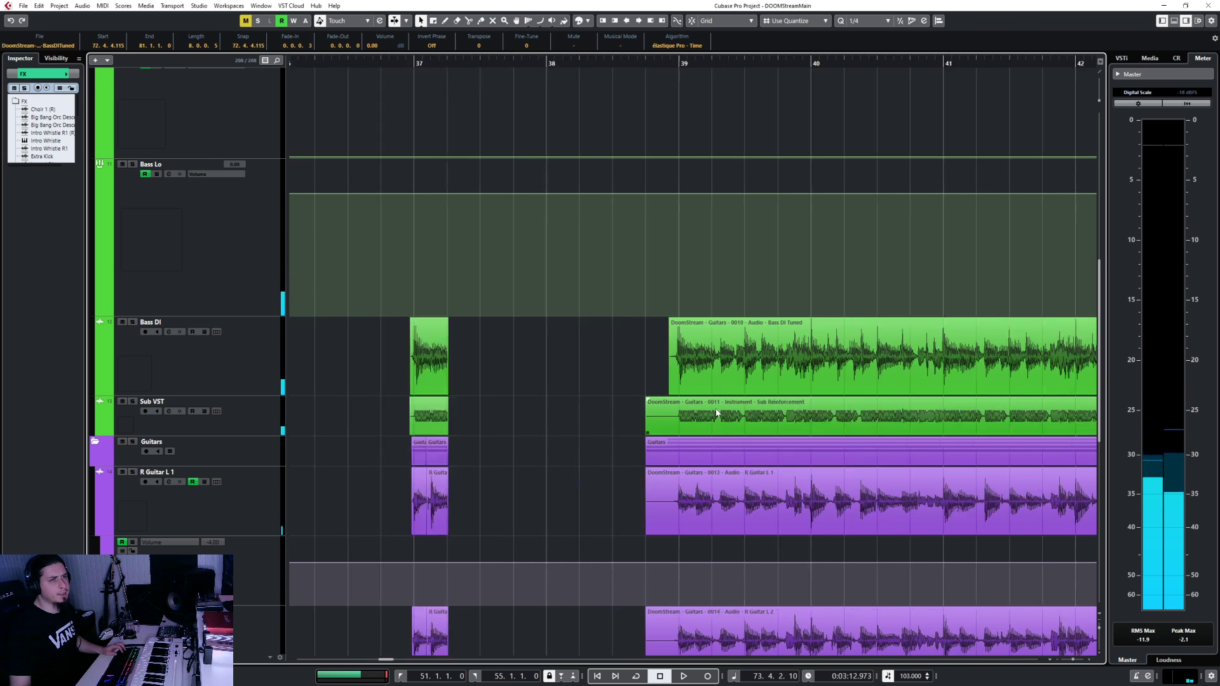
pyautogui.scroll(-5, 623, 470)
pyautogui.hscroll(3, 636, 451)
pyautogui.hscroll(4, 636, 450)
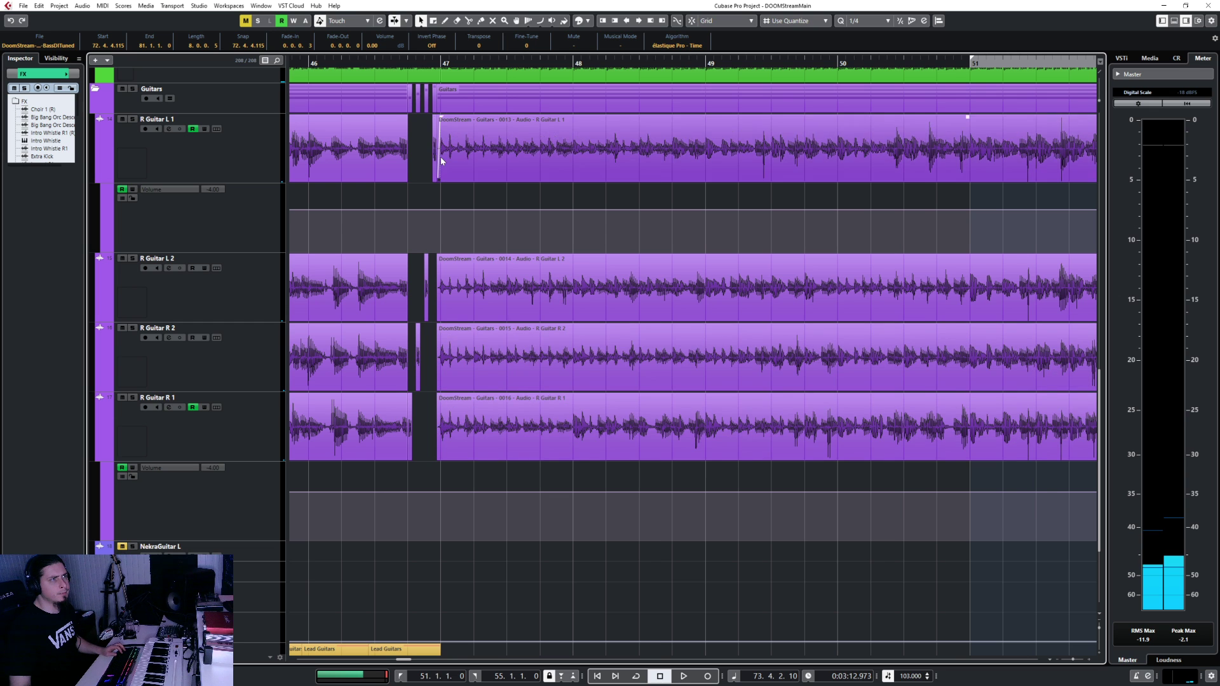
pyautogui.scroll(8, 440, 157)
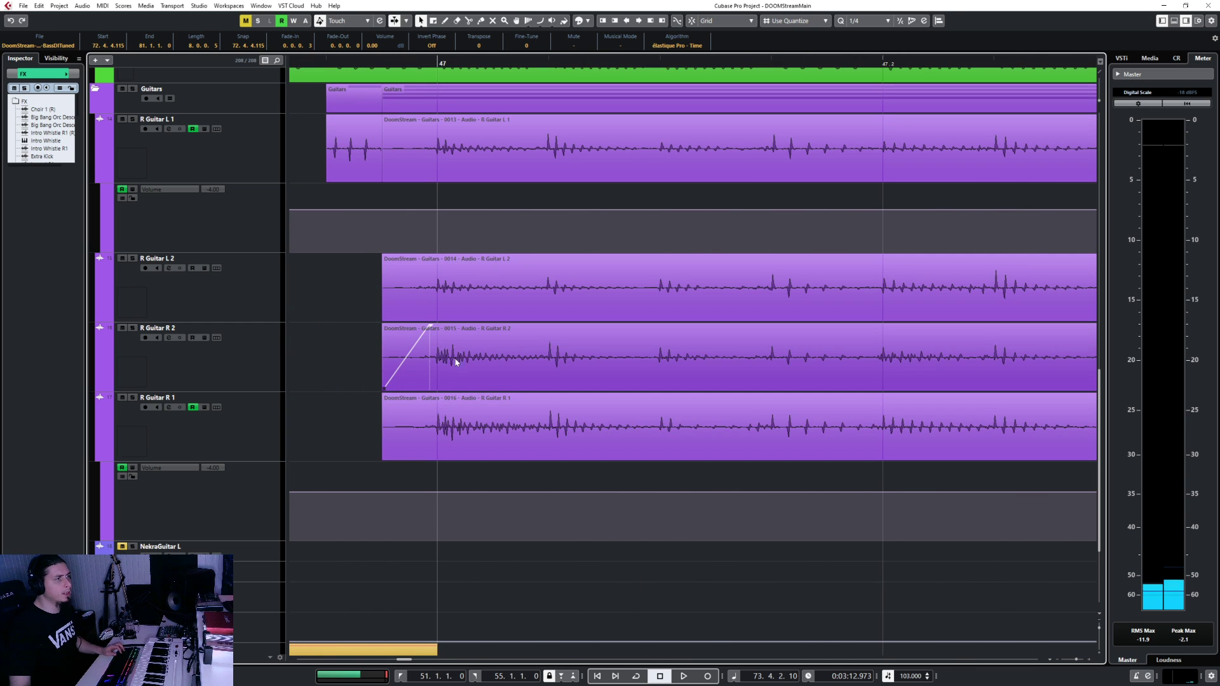
pyautogui.scroll(4, 422, 377)
pyautogui.scroll(4, 422, 377)
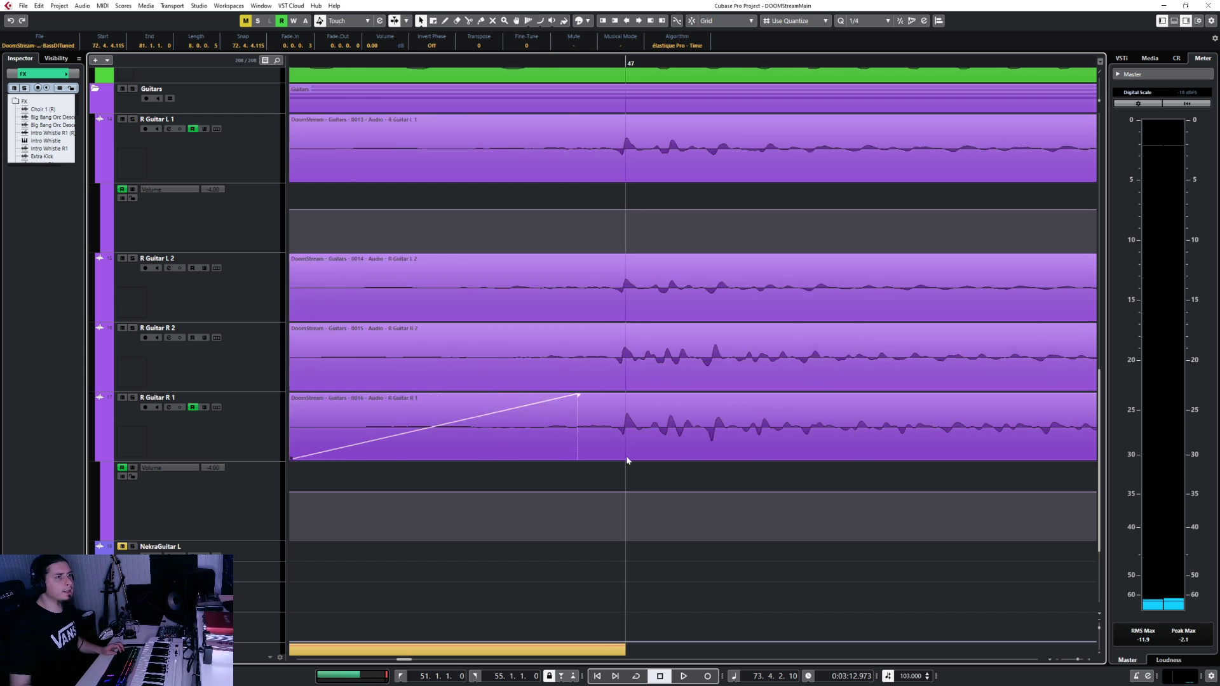
pyautogui.scroll(-4, 627, 458)
pyautogui.scroll(-5, 628, 458)
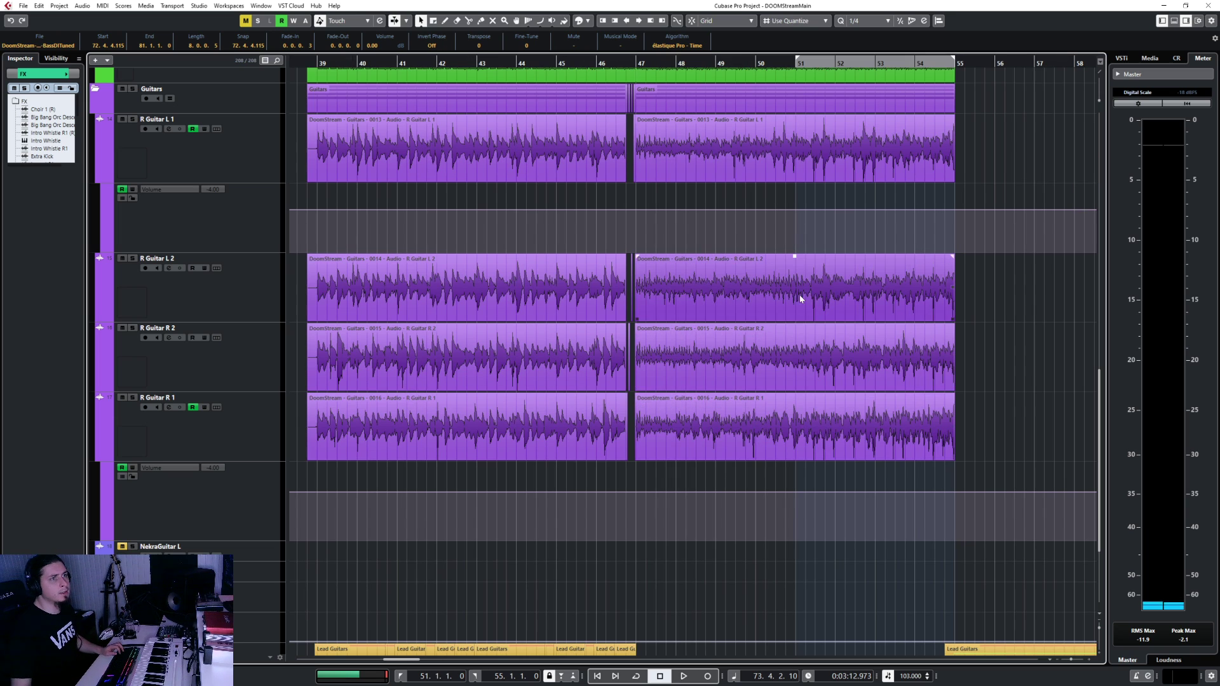
# Trim the ends of the Bass DI and Sub VST clips leading up to bar 81 to slightly before the bar line
pyautogui.hscroll(8, 817, 406)
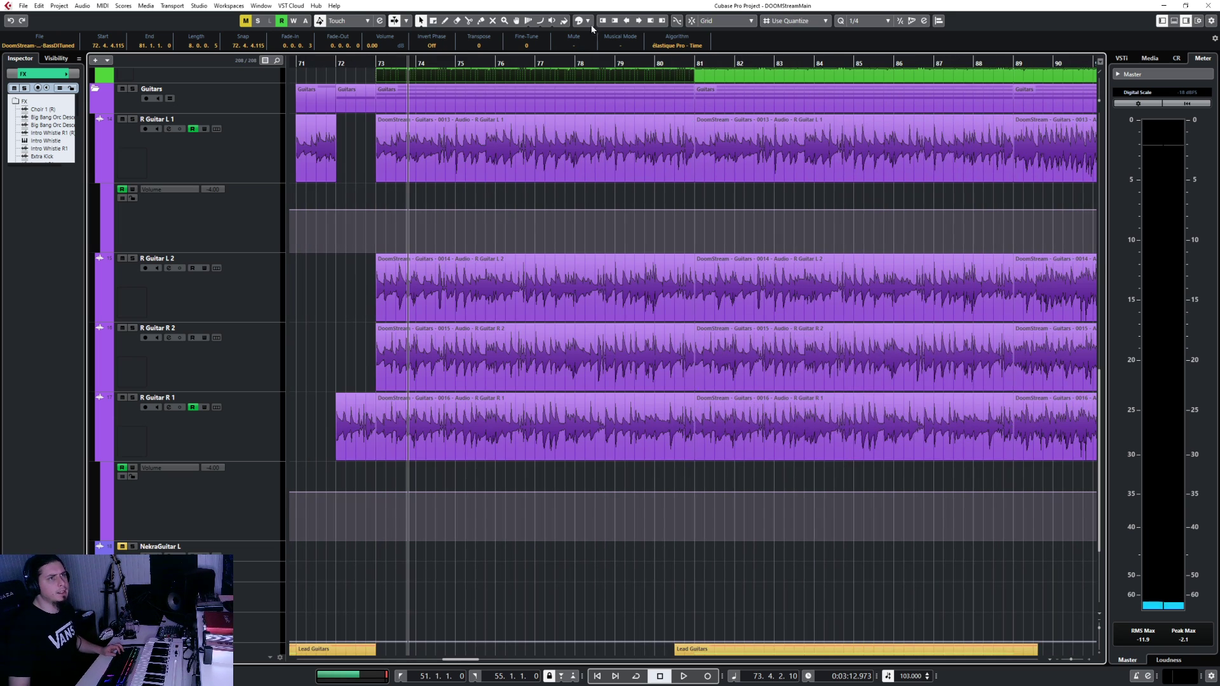
pyautogui.scroll(5, 732, 173)
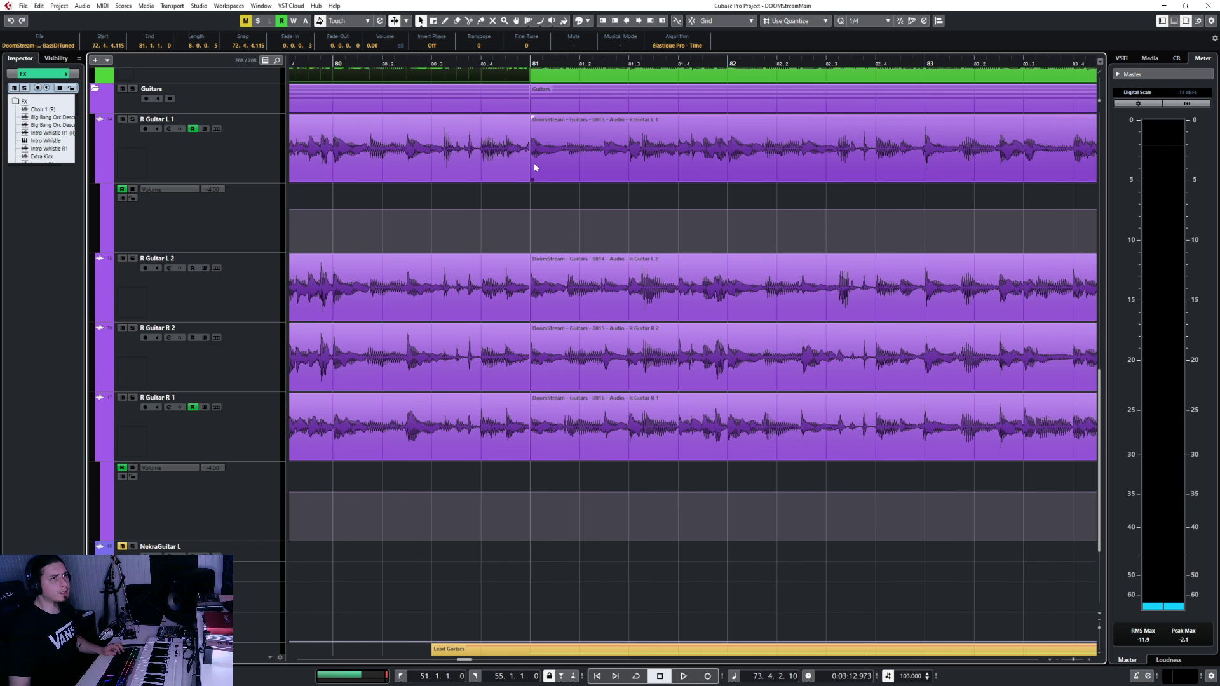
pyautogui.scroll(4, 535, 168)
pyautogui.click(542, 266)
pyautogui.keyDown('shift'); pyautogui.click(535, 307); pyautogui.keyUp('shift')
pyautogui.scroll(1, 530, 254)
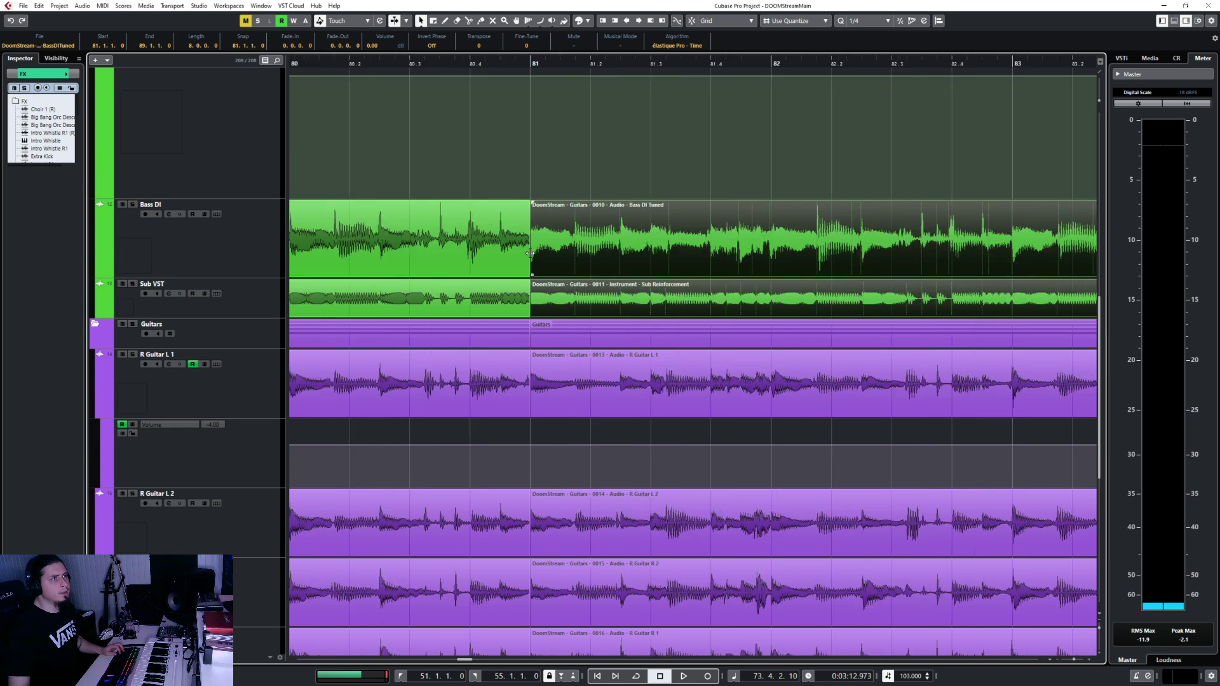
pyautogui.scroll(5, 530, 254)
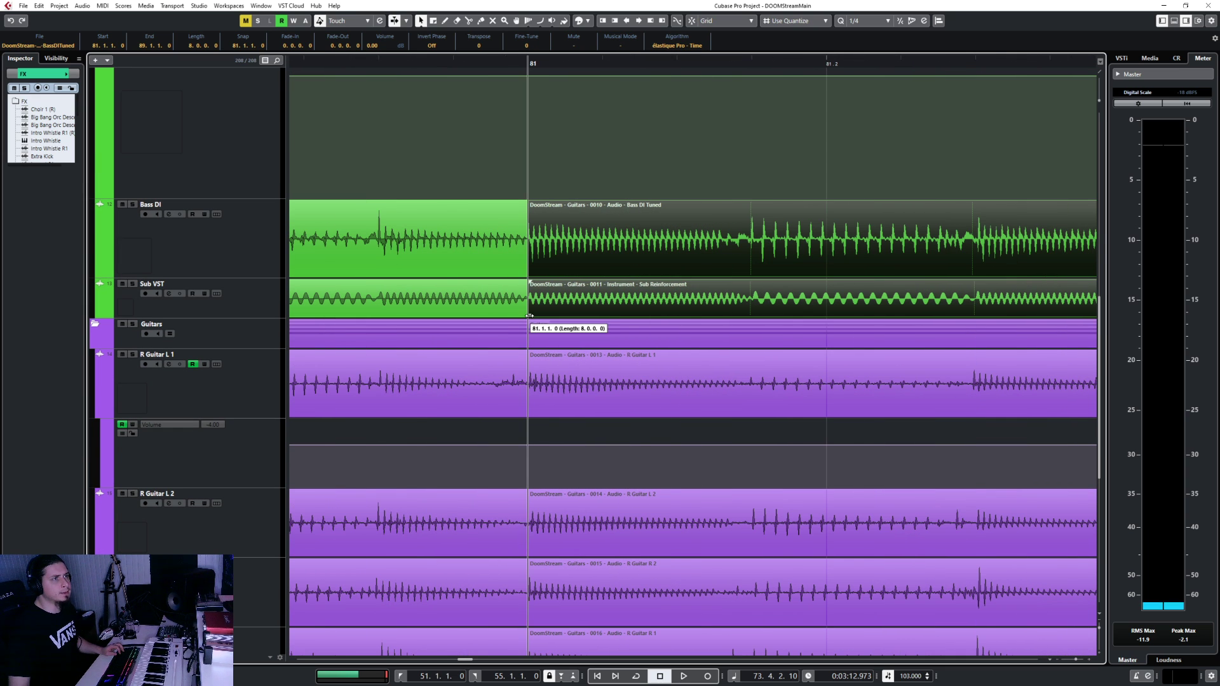
pyautogui.click(508, 264)
pyautogui.keyDown('shift'); pyautogui.click(510, 305); pyautogui.keyUp('shift')
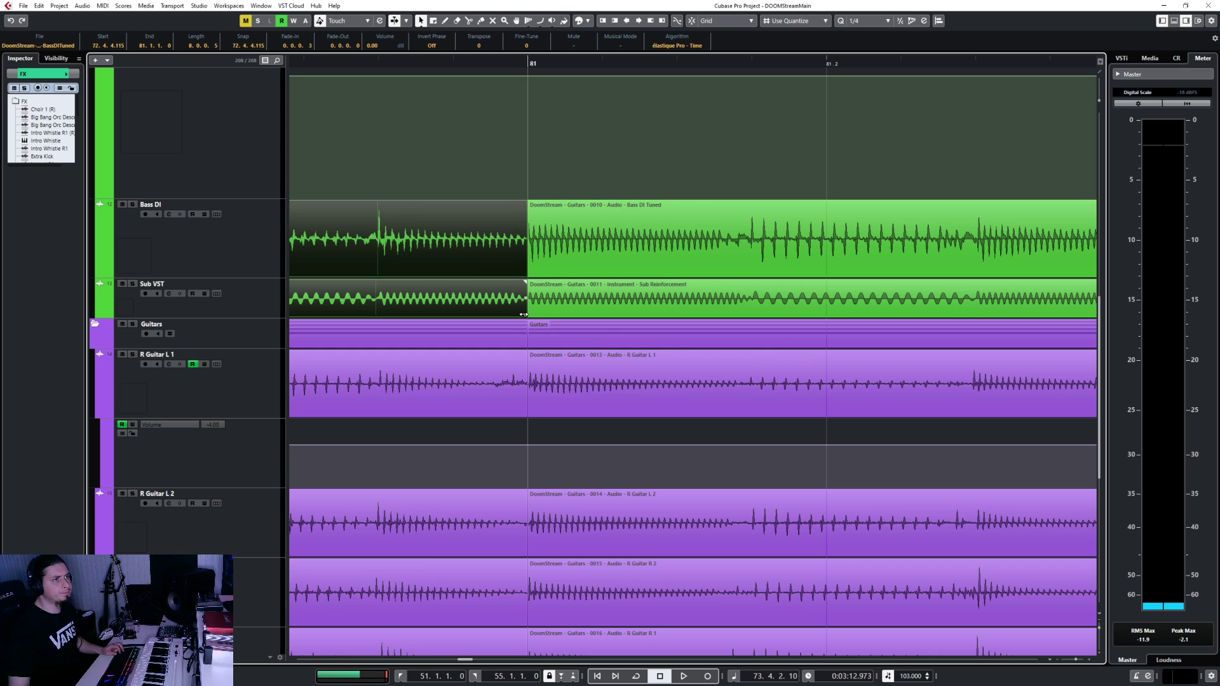
# Extend the starts of the bar 81 Bass DI and Sub VST clips back to 80.4.4.102
pyautogui.click(537, 266)
pyautogui.keyDown('shift'); pyautogui.click(537, 307); pyautogui.keyUp('shift')
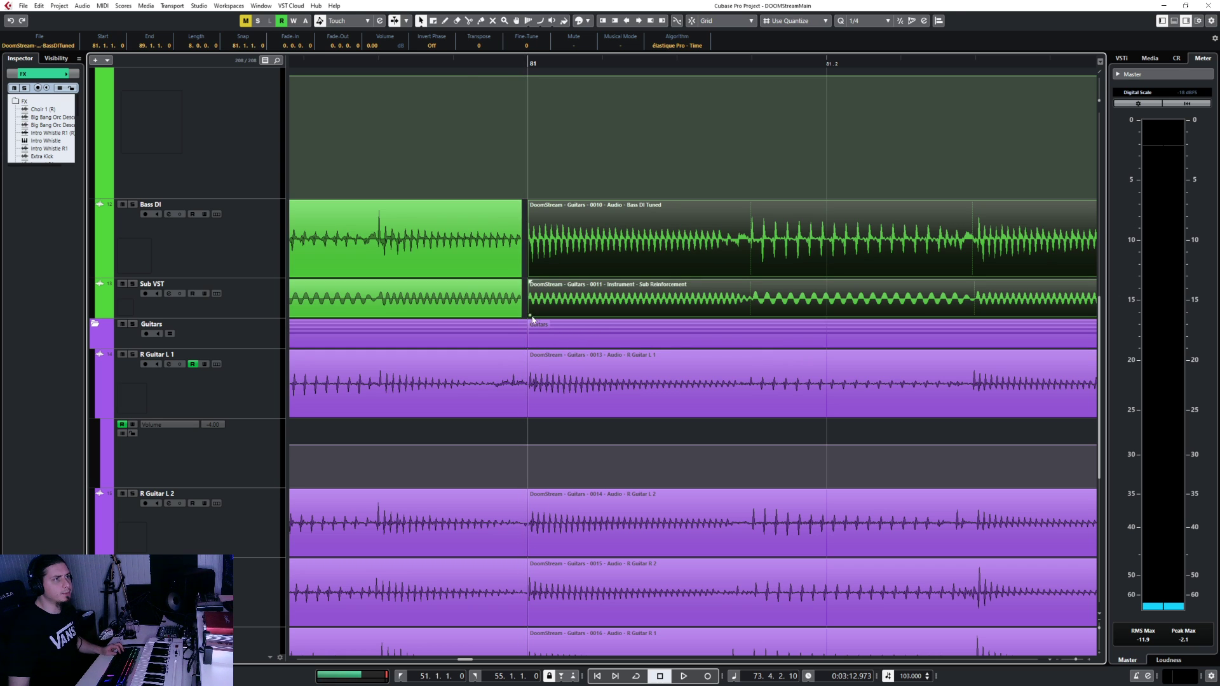
pyautogui.moveTo(530, 318); pyautogui.dragTo(519, 318)
# Crossfade the adjoining Bass DI and Sub VST clips just before bar 81 and check the crossfade settings
pyautogui.keyDown('shift'); pyautogui.click(504, 303); pyautogui.keyUp('shift')
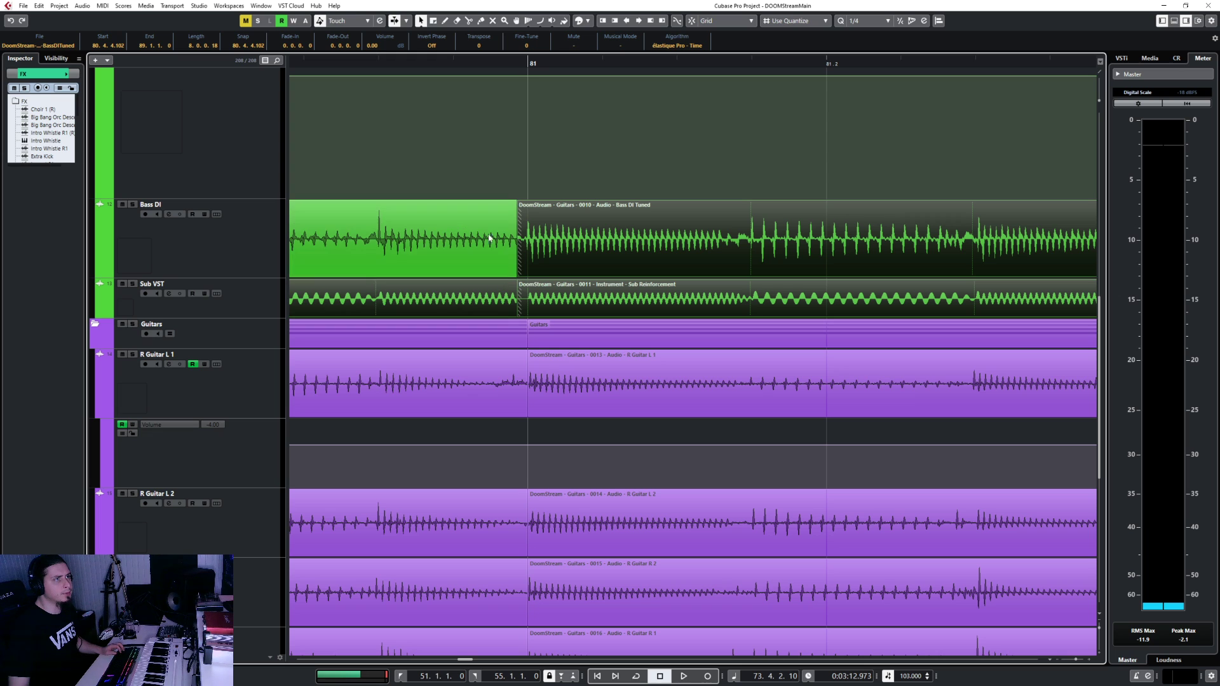
pyautogui.keyDown('shift'); pyautogui.click(495, 244); pyautogui.keyUp('shift')
pyautogui.press('x')
pyautogui.doubleClick(533, 241)
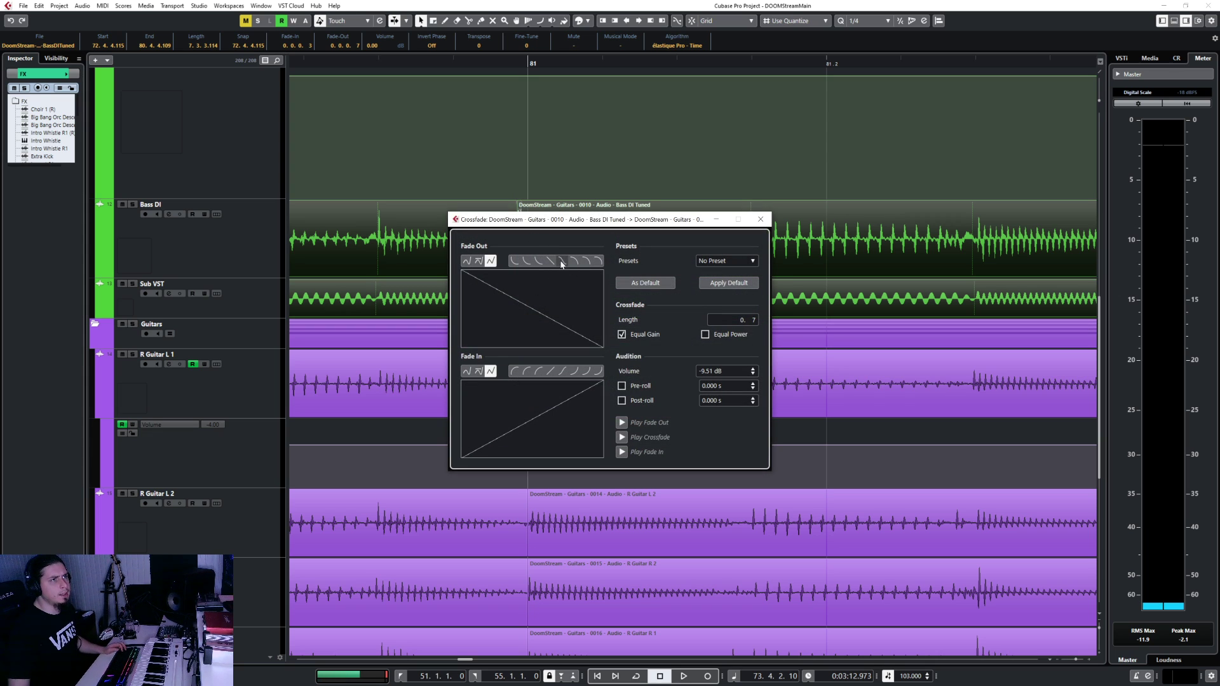
pyautogui.click(761, 219)
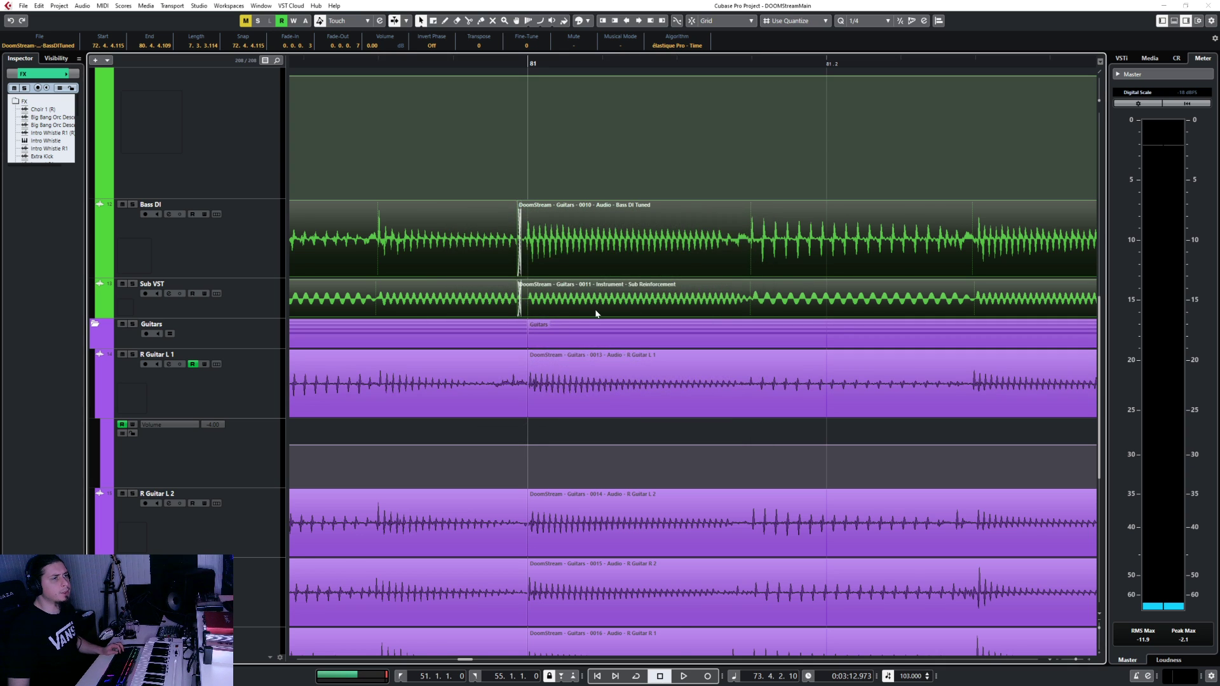
# Solo Bass DI and Sub VST, play from just before bar 80 through the bar 81 crossfade, and turn the solo off
pyautogui.scroll(-4, 593, 280)
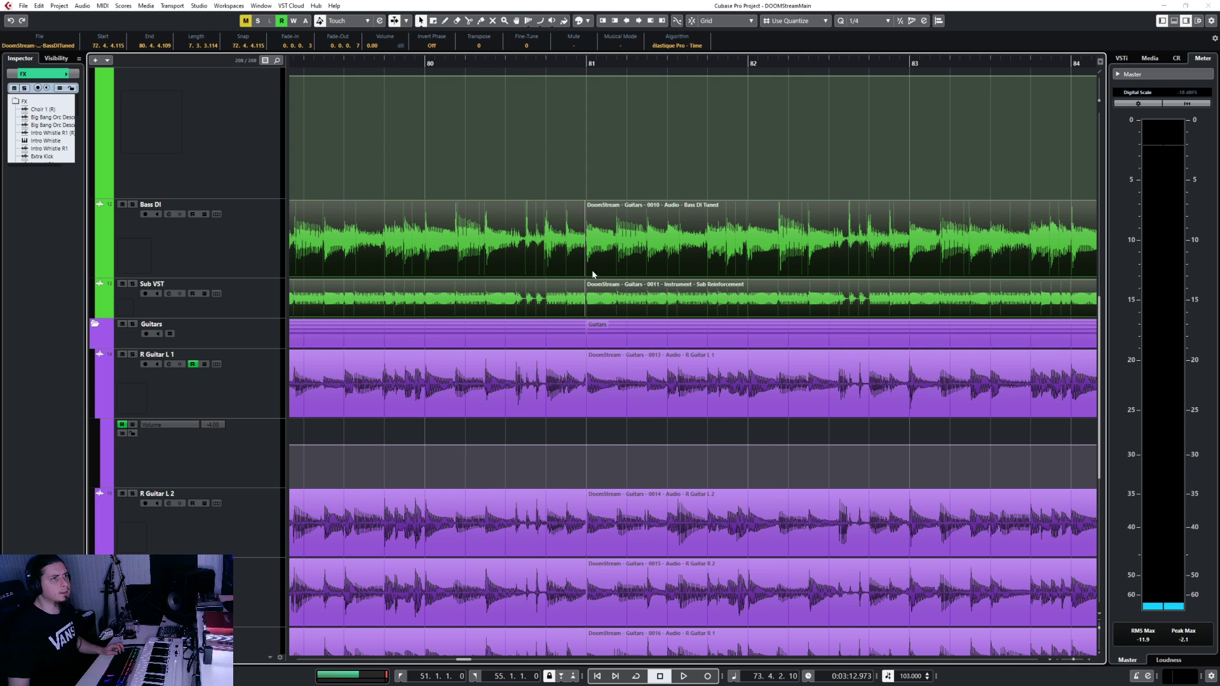
pyautogui.click(243, 270)
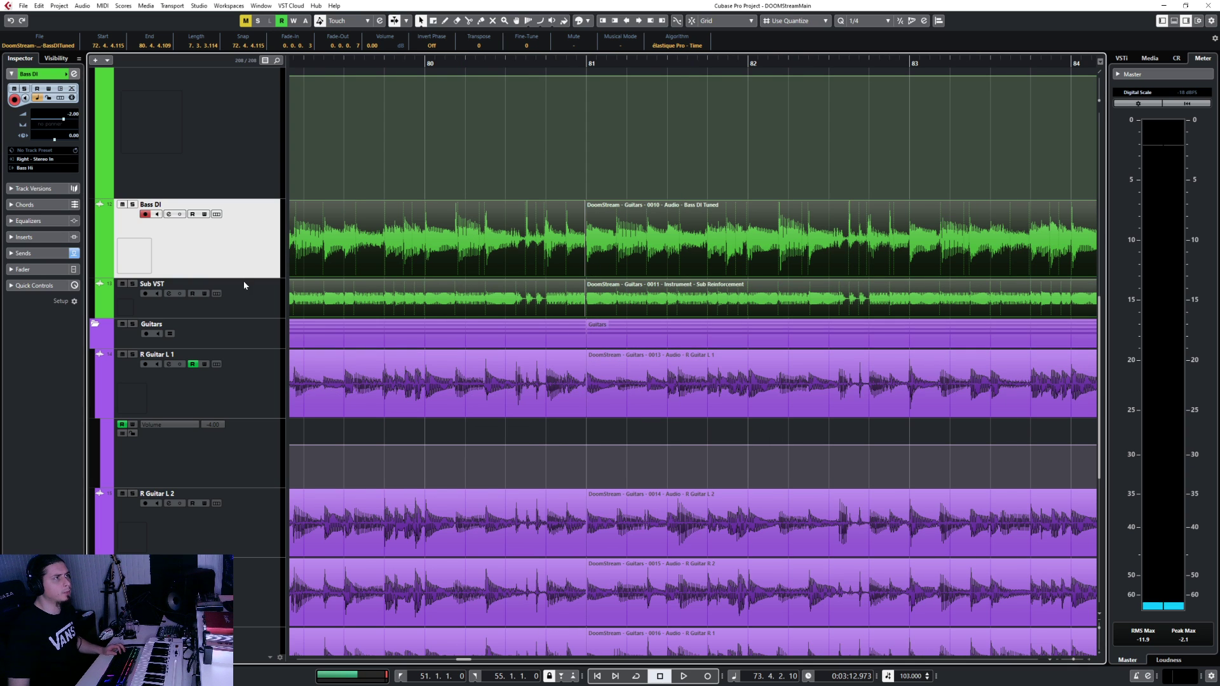
pyautogui.keyDown('shift'); pyautogui.click(250, 301); pyautogui.keyUp('shift')
pyautogui.click(423, 66)
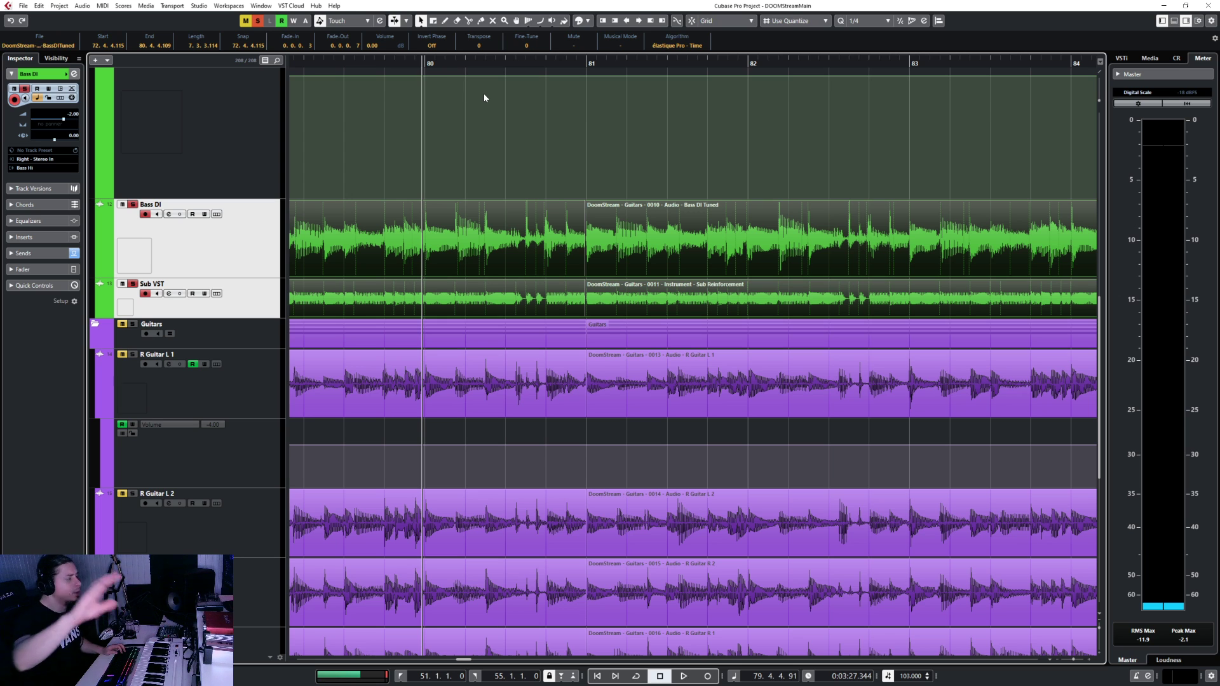
pyautogui.press('space')
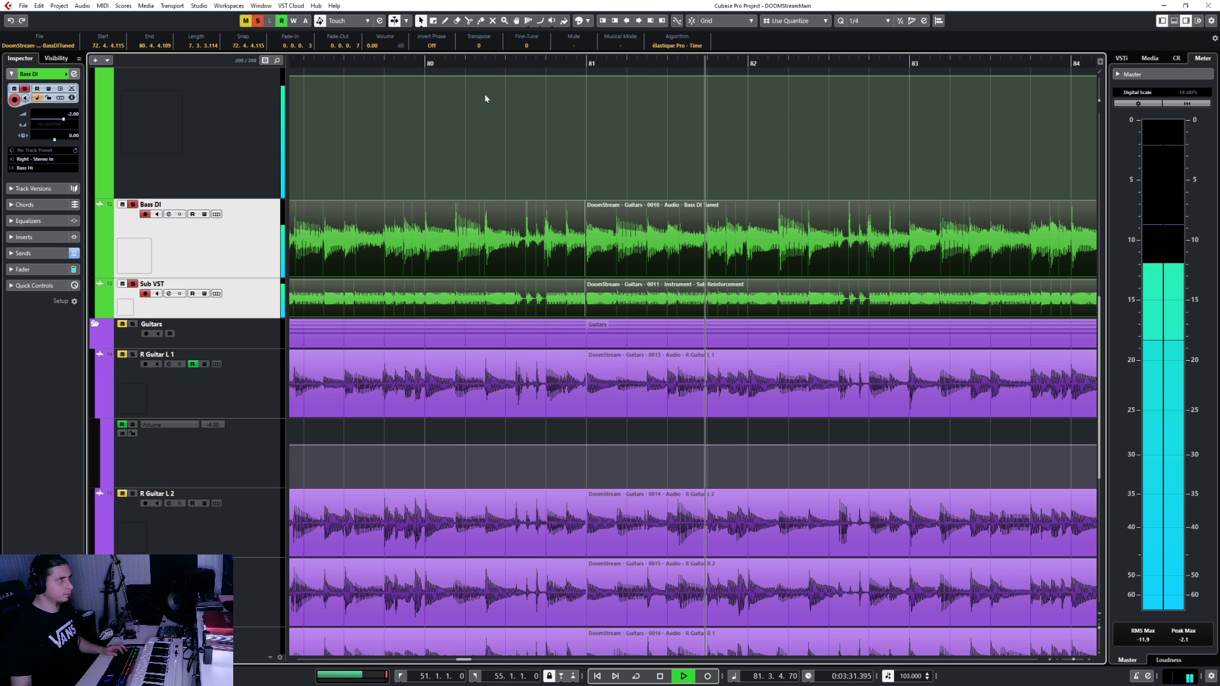
pyautogui.press('space')
pyautogui.press('s')
# Trim the ends of the four rhythm guitar clips leading up to bar 81 back to 80.4.4.98
pyautogui.scroll(-2, 545, 228)
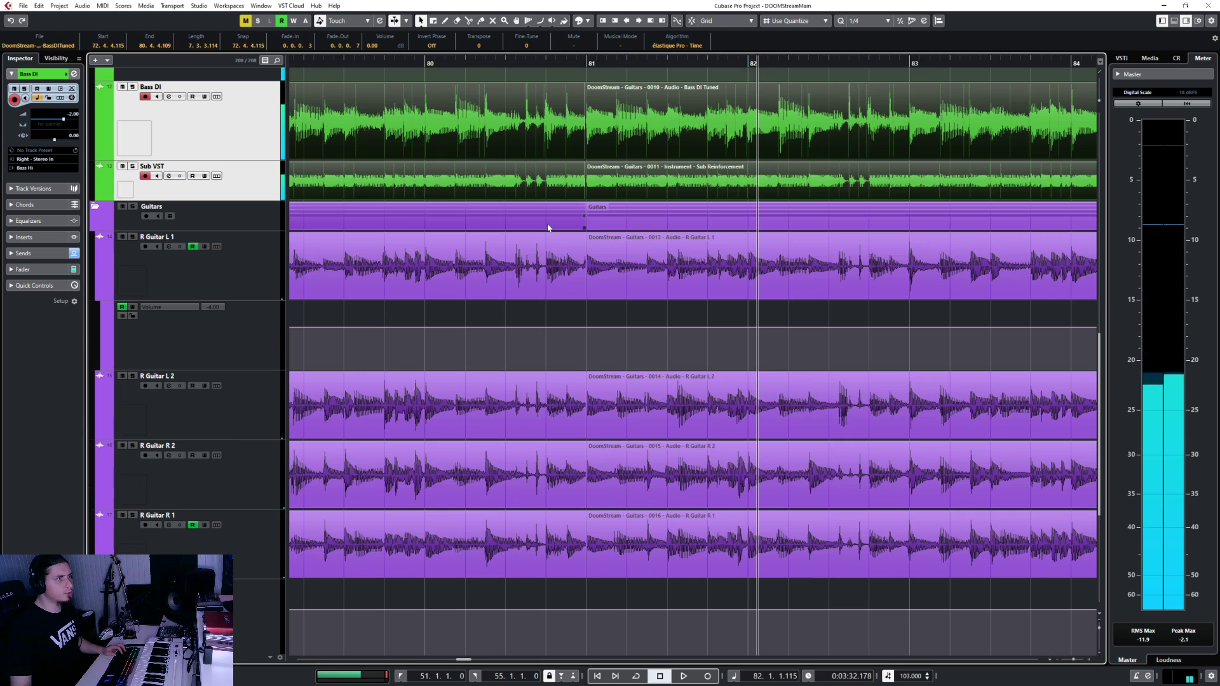
pyautogui.click(591, 267)
pyautogui.scroll(8, 599, 420)
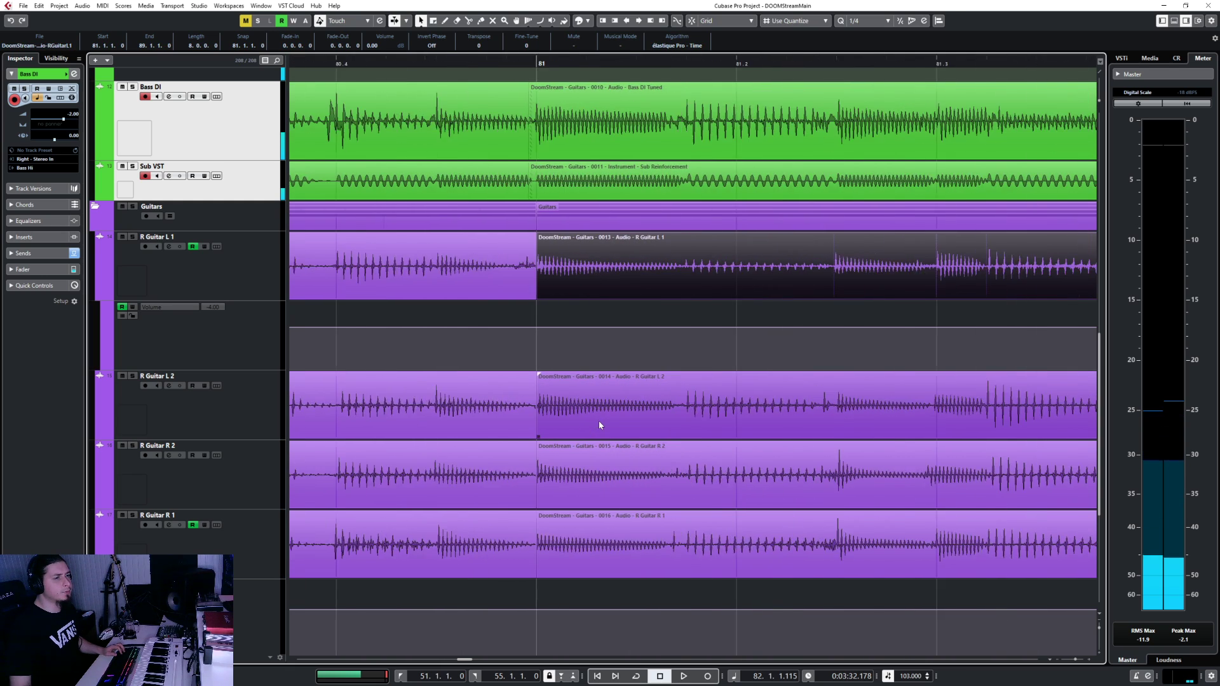
pyautogui.scroll(-3, 476, 402)
pyautogui.hotkey('shift', 'Down')
pyautogui.hotkey('shift', 'Down')
pyautogui.hotkey('shift', 'Down')
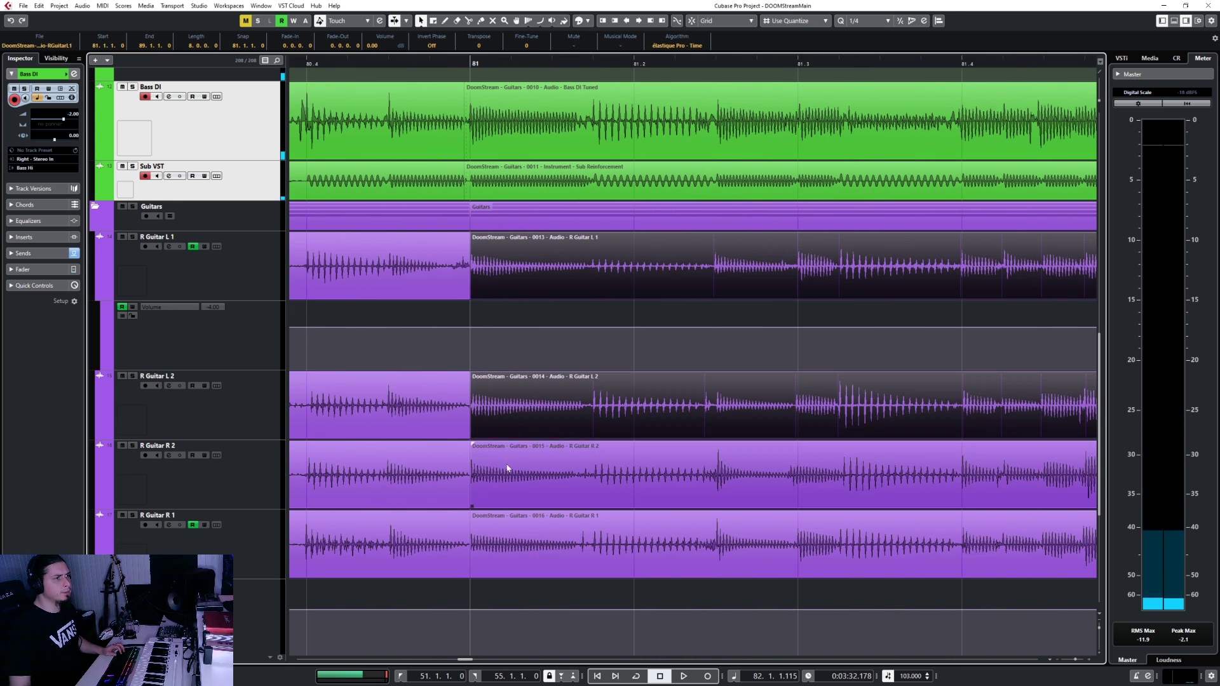
pyautogui.click(441, 276)
pyautogui.keyDown('shift'); pyautogui.click(436, 407); pyautogui.keyUp('shift')
pyautogui.keyDown('shift'); pyautogui.click(429, 453); pyautogui.keyUp('shift')
pyautogui.keyDown('shift'); pyautogui.click(436, 542); pyautogui.keyUp('shift')
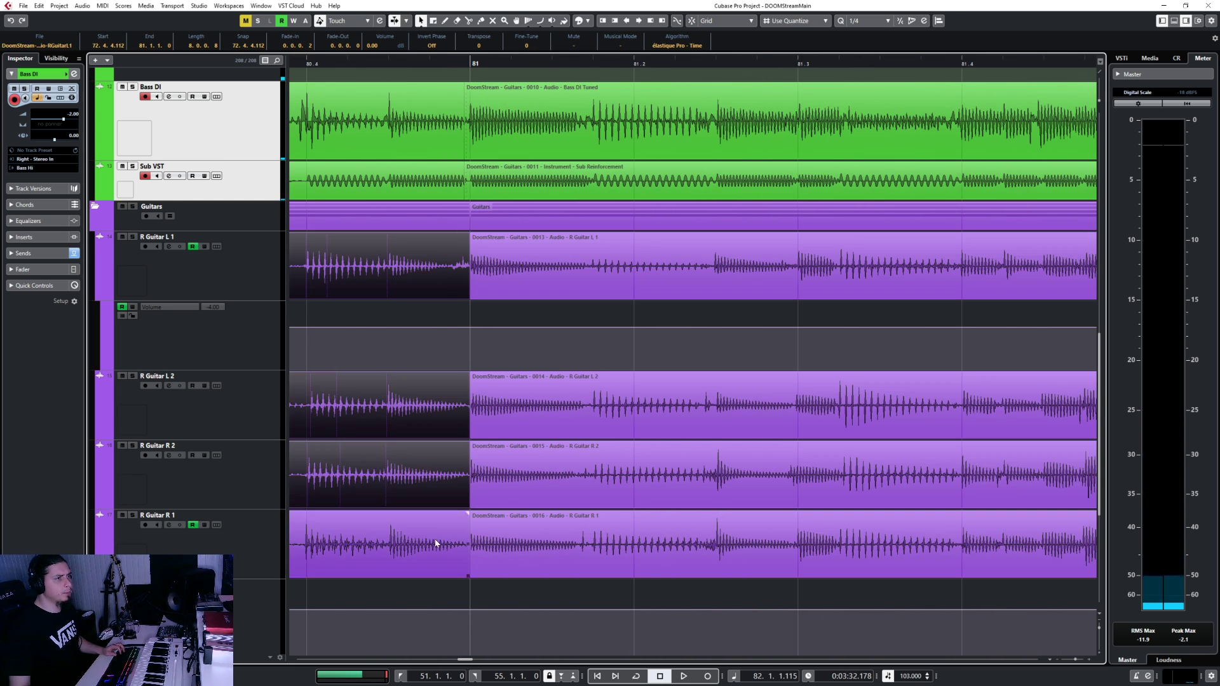
pyautogui.click(464, 559)
pyautogui.keyDown('shift'); pyautogui.click(444, 499); pyautogui.keyUp('shift')
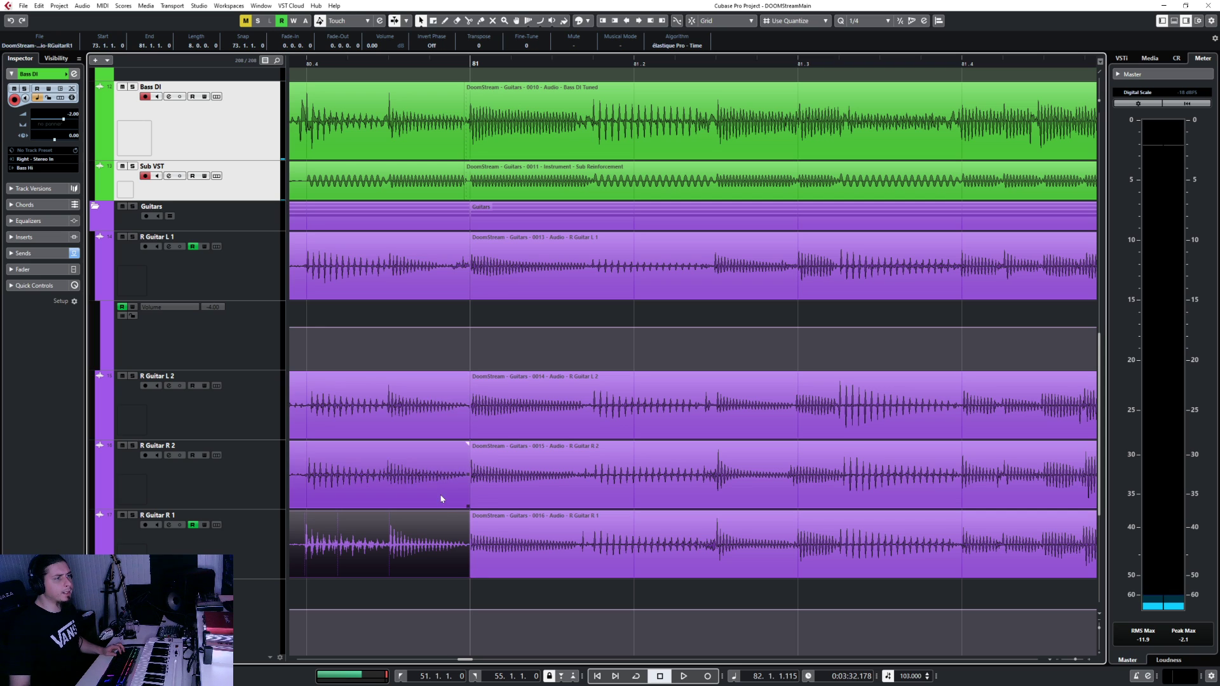
pyautogui.keyDown('shift'); pyautogui.click(446, 407); pyautogui.keyUp('shift')
pyautogui.keyDown('shift'); pyautogui.click(451, 270); pyautogui.keyUp('shift')
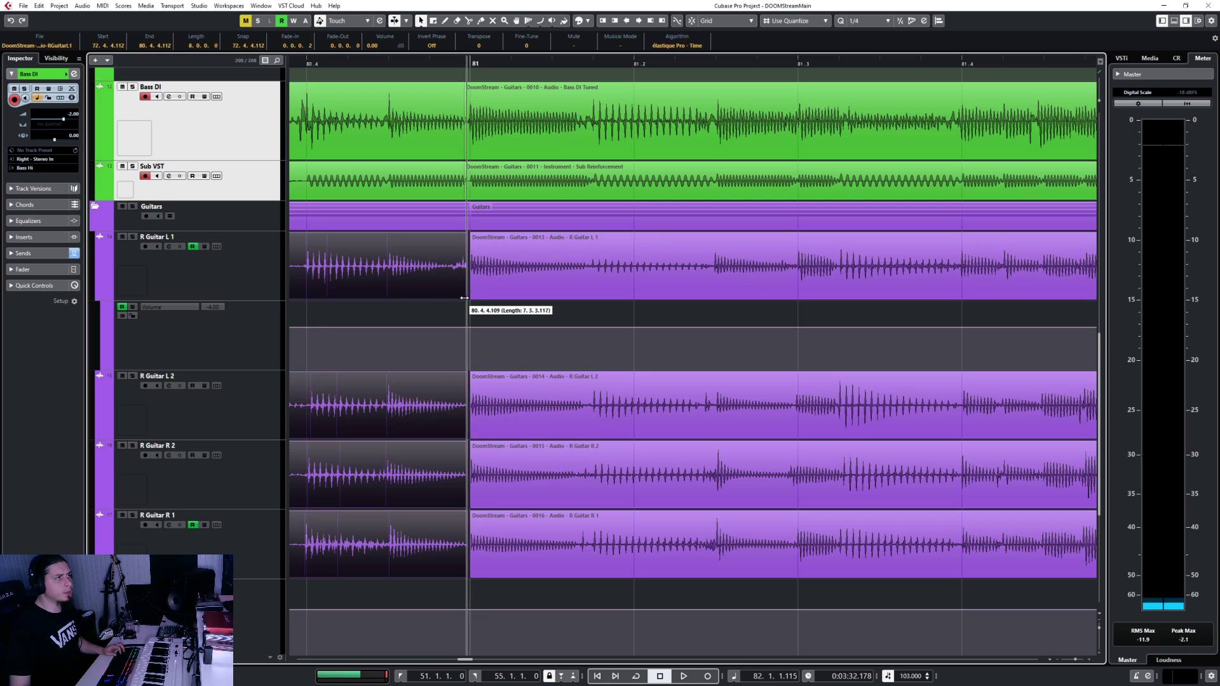
pyautogui.moveTo(464, 297); pyautogui.dragTo(463, 297)
# Extend the starts of the four bar 81 rhythm guitar clips back to slightly before the bar line
pyautogui.click(487, 262)
pyautogui.keyDown('shift'); pyautogui.click(487, 406); pyautogui.keyUp('shift')
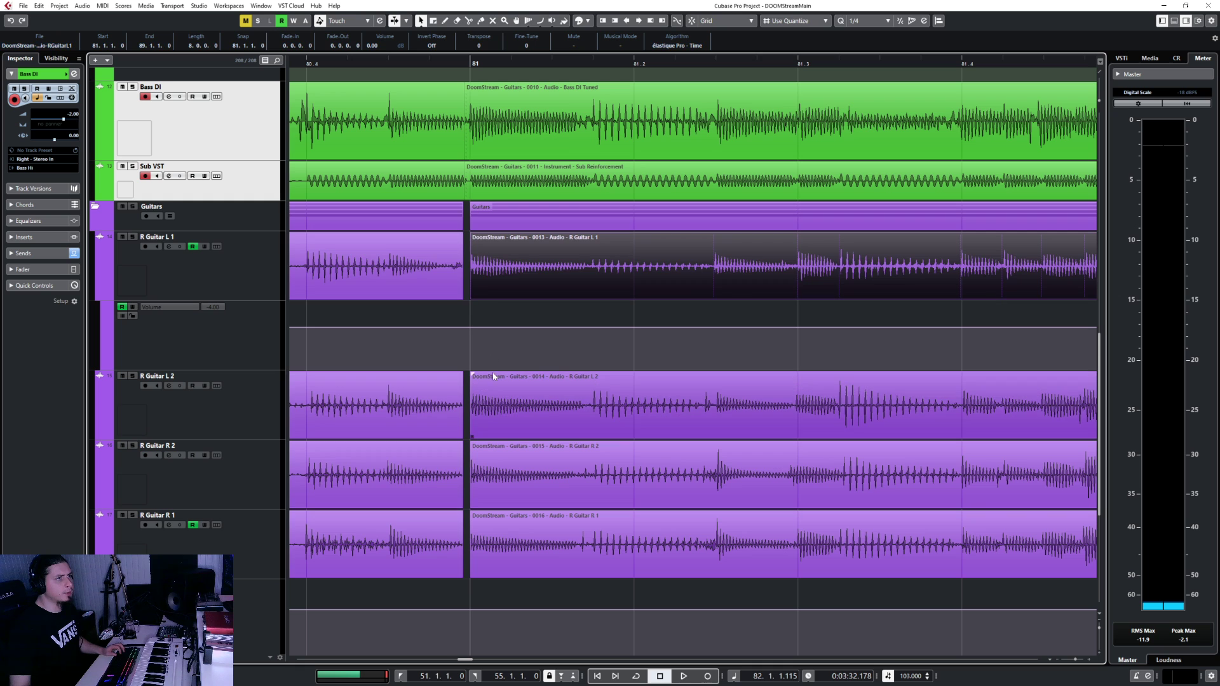
pyautogui.keyDown('shift'); pyautogui.click(480, 478); pyautogui.keyUp('shift')
pyautogui.keyDown('shift'); pyautogui.click(487, 565); pyautogui.keyUp('shift')
pyautogui.keyDown('ctrl'); pyautogui.scroll(4, 457, 264); pyautogui.keyUp('ctrl')
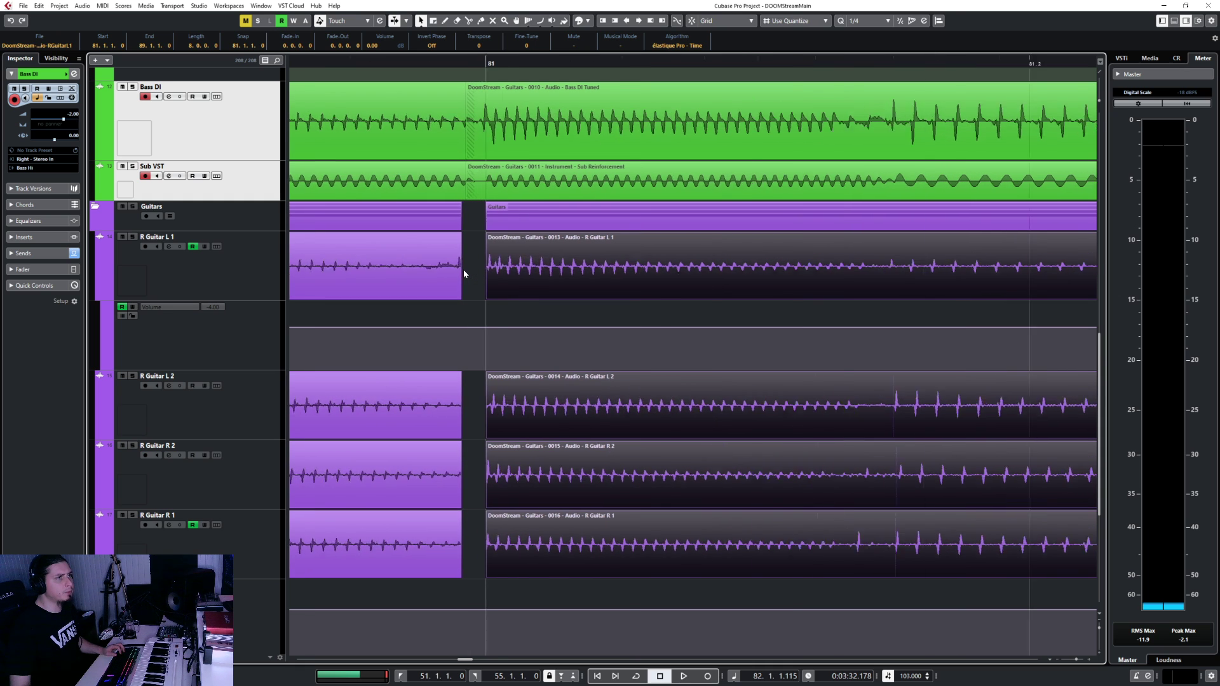
pyautogui.moveTo(505, 297)
pyautogui.mouseDown()
pyautogui.moveTo(466, 297)
pyautogui.moveTo(489, 297)
pyautogui.mouseUp()
# Extend the ends of the four preceding rhythm guitar clips to 80.4.4.114, slightly overlapping the bar 81 clips
pyautogui.click(452, 286)
pyautogui.keyDown('shift'); pyautogui.click(439, 416); pyautogui.keyUp('shift')
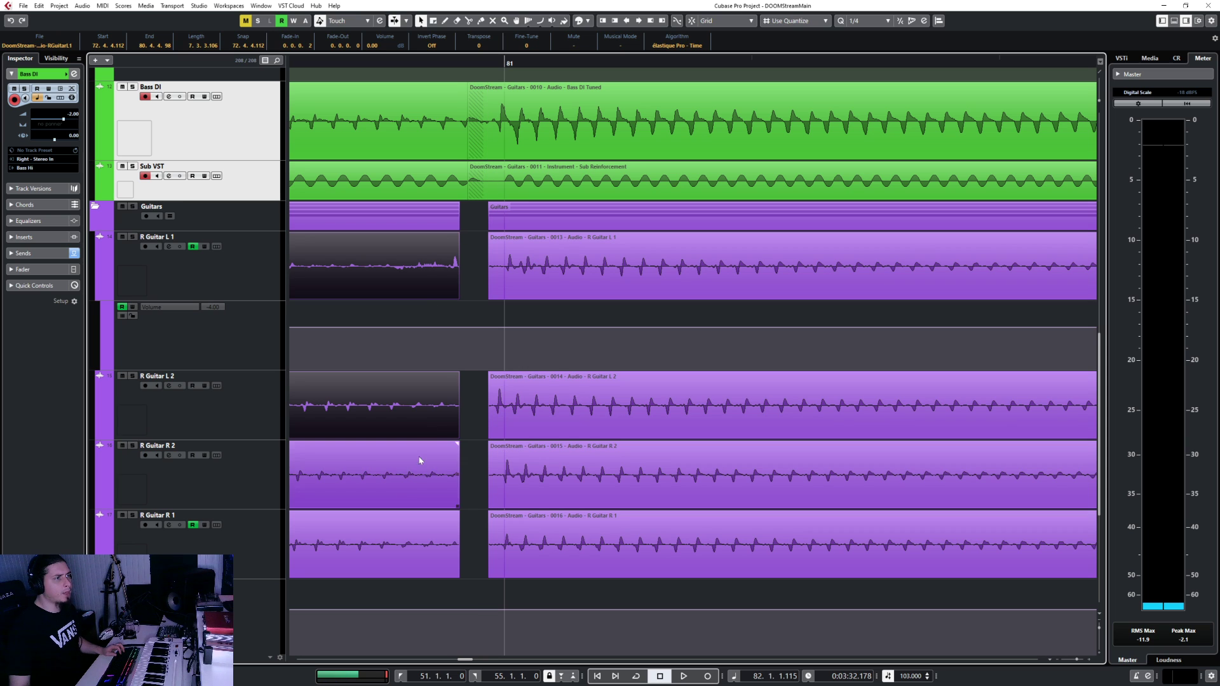
pyautogui.keyDown('shift'); pyautogui.click(424, 466); pyautogui.keyUp('shift')
pyautogui.keyDown('shift'); pyautogui.click(443, 568); pyautogui.keyUp('shift')
pyautogui.moveTo(456, 577); pyautogui.dragTo(495, 583)
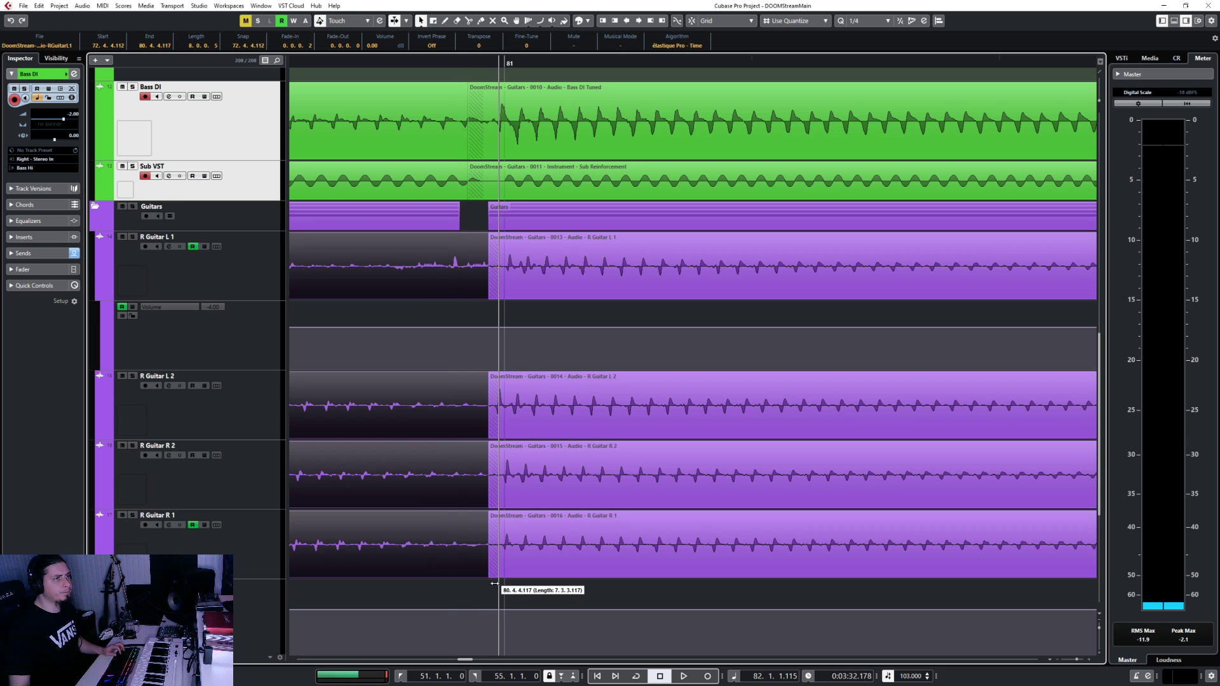
# Crossfade the overlapping rhythm guitar clips just before bar 81 on all four tracks and check the R Guitar L 1 crossfade settings
pyautogui.keyDown('shift'); pyautogui.click(506, 291); pyautogui.keyUp('shift')
pyautogui.keyDown('shift'); pyautogui.click(516, 401); pyautogui.keyUp('shift')
pyautogui.keyDown('shift'); pyautogui.click(522, 460); pyautogui.keyUp('shift')
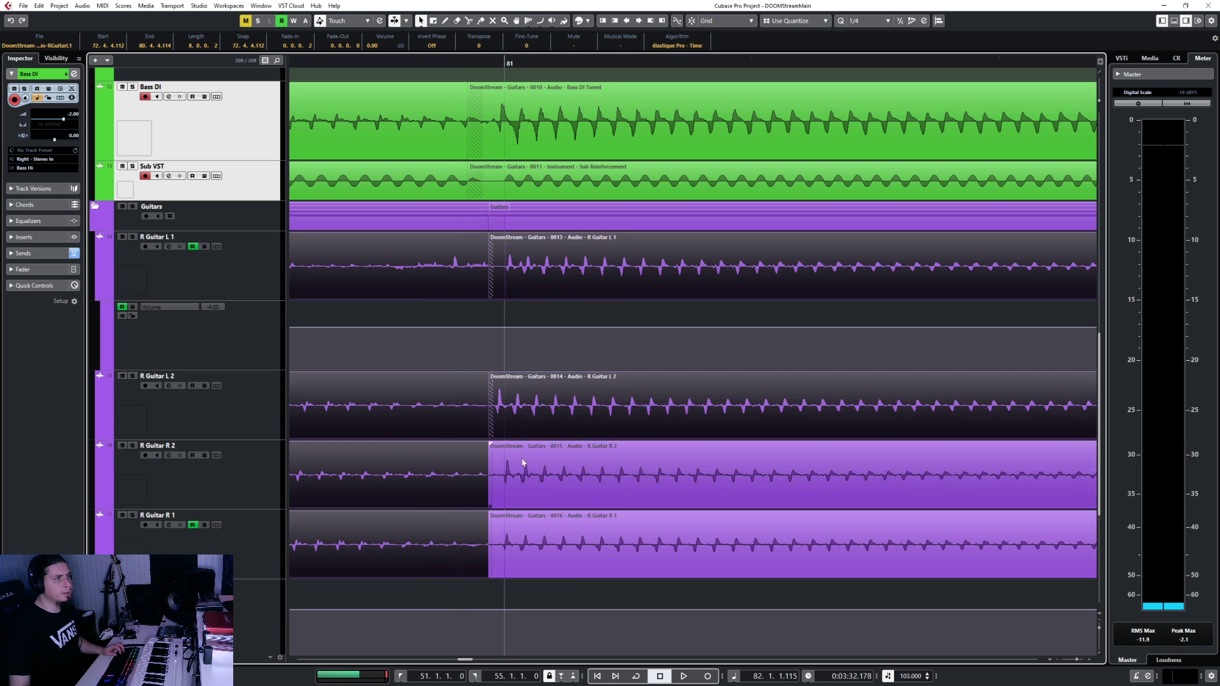
pyautogui.keyDown('shift'); pyautogui.click(517, 535); pyautogui.keyUp('shift')
pyautogui.press('x')
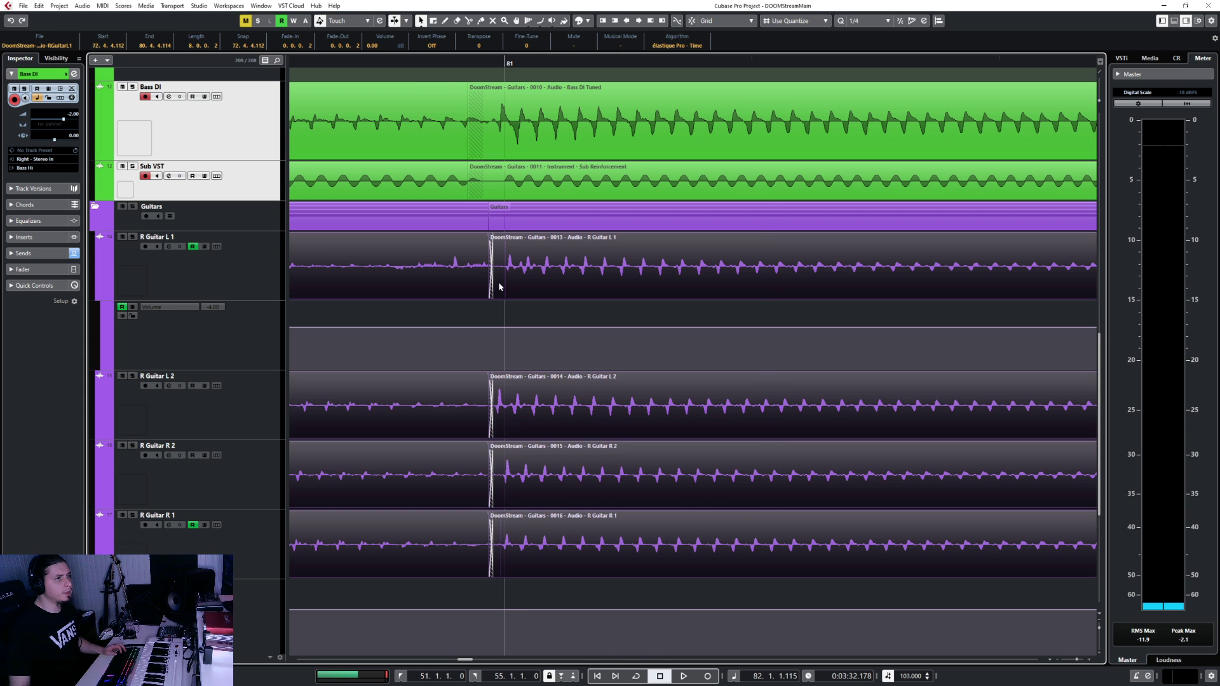
pyautogui.doubleClick(499, 286)
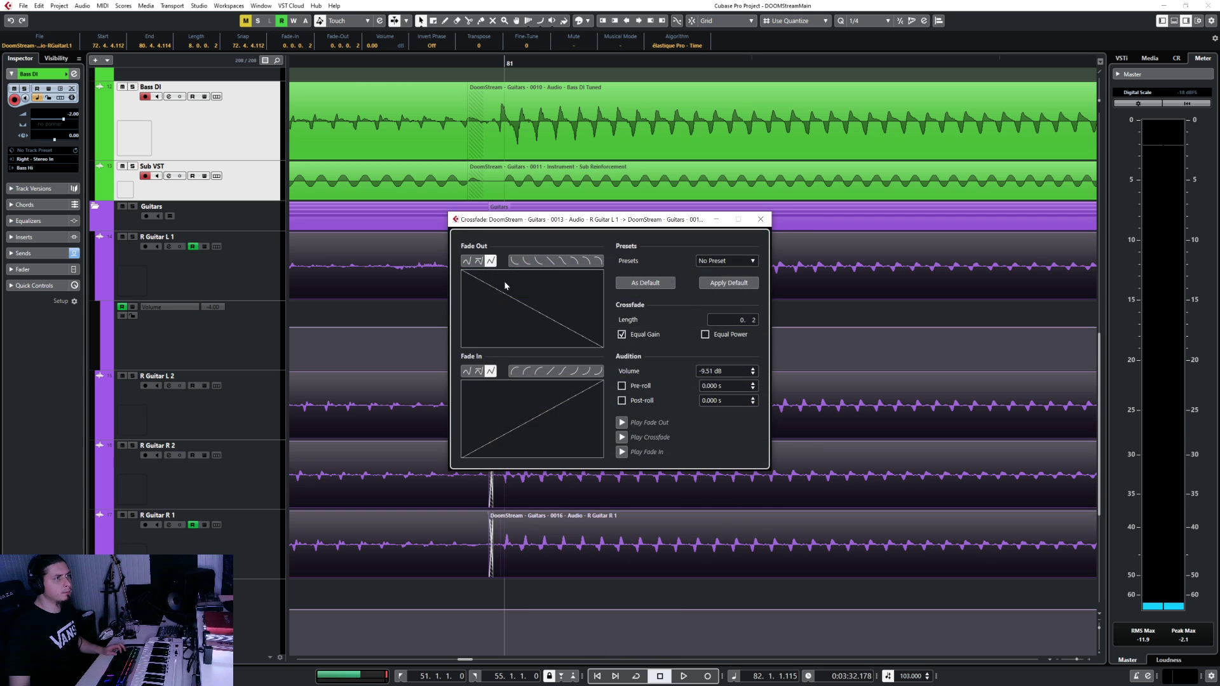
pyautogui.click(760, 220)
# Play the full mix from the middle of bar 80 through the bar 81 crossfades
pyautogui.scroll(-6, 681, 392)
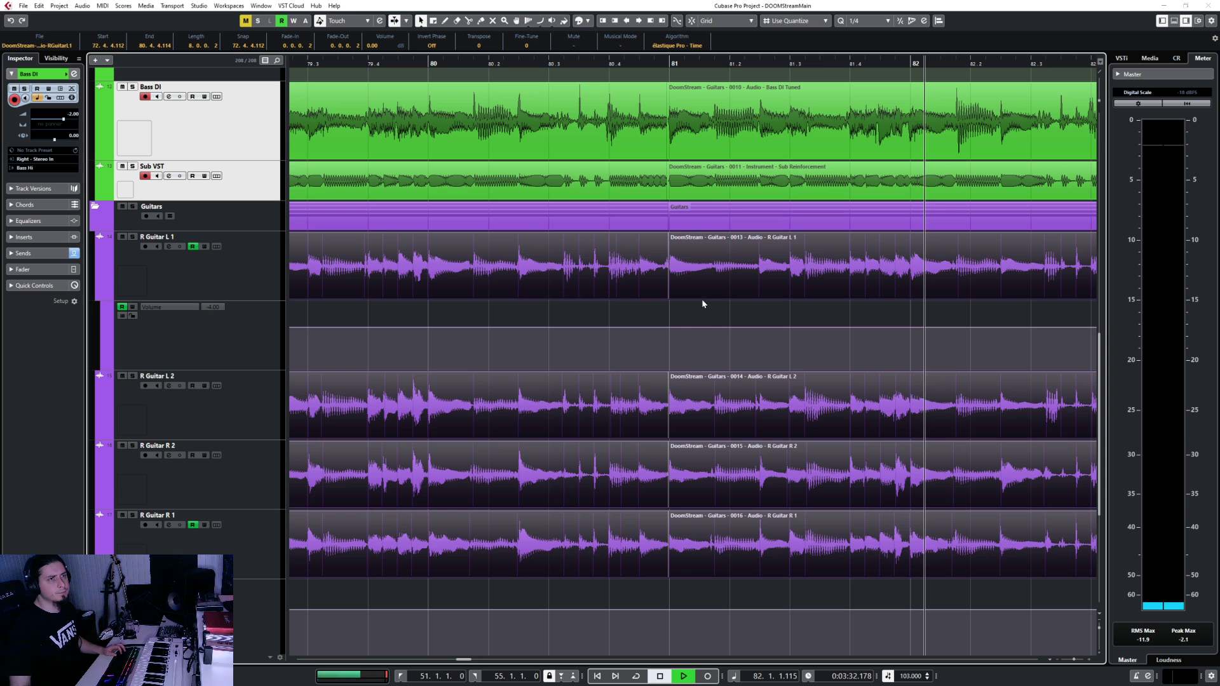
pyautogui.scroll(-3, 660, 485)
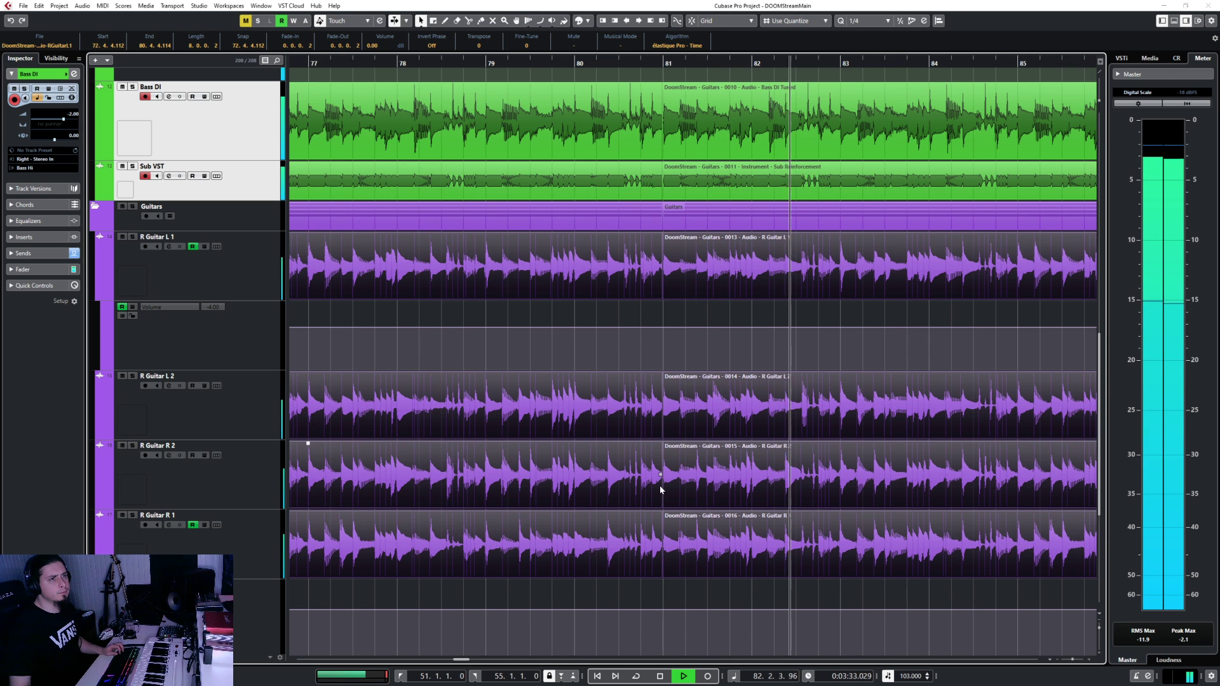
pyautogui.click(620, 62)
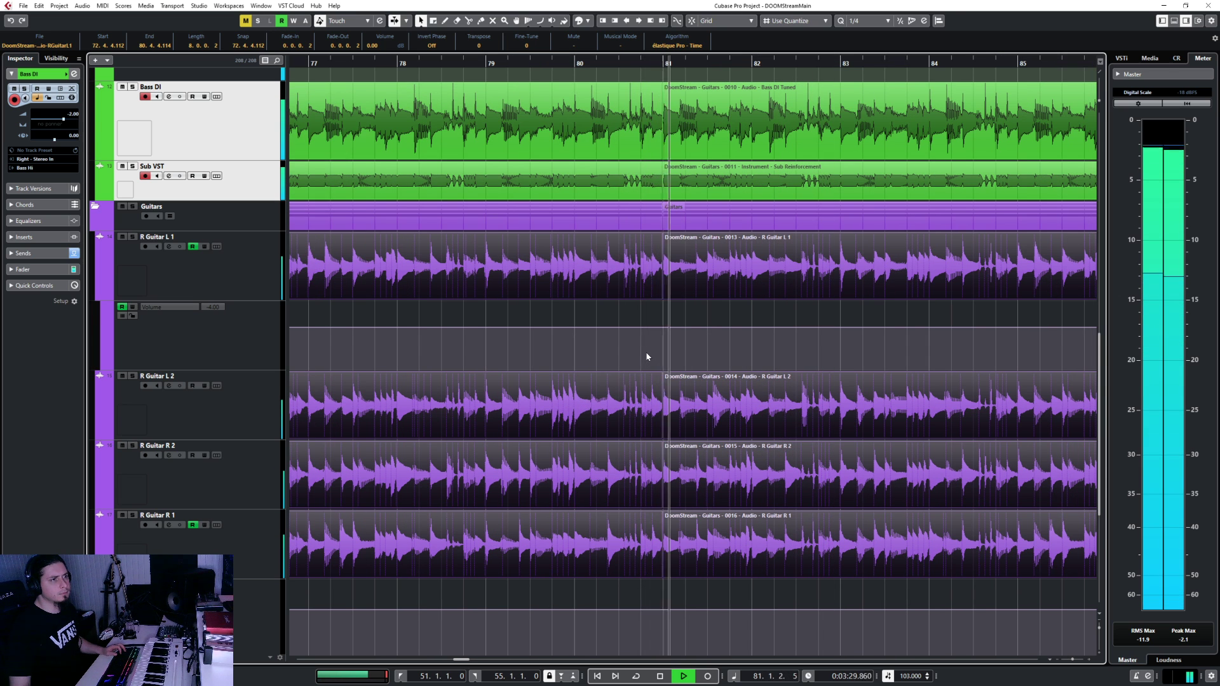
pyautogui.scroll(-4, 643, 463)
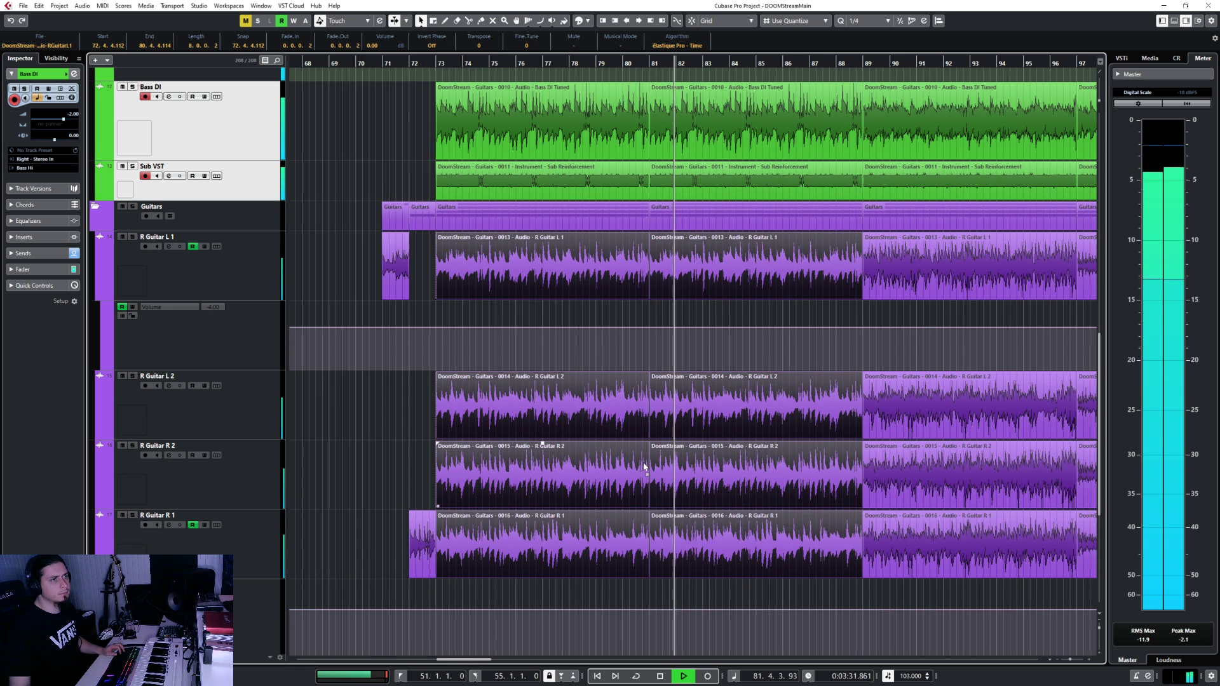
pyautogui.press('f')
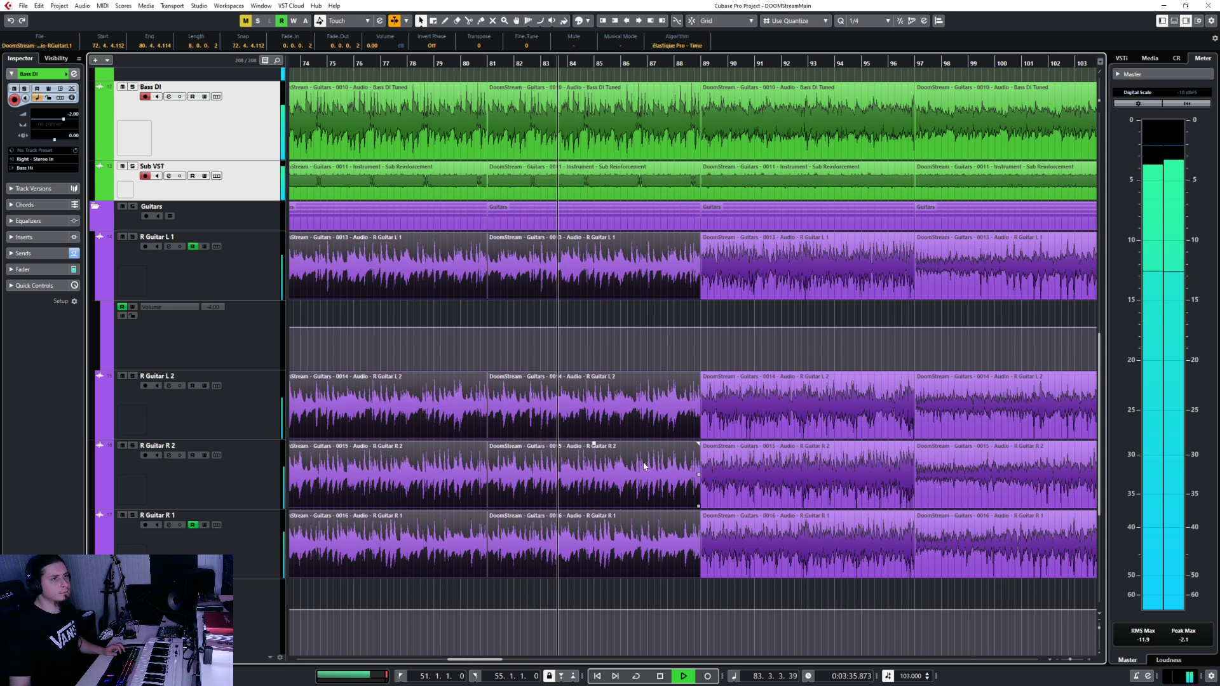
# Trim the ends of the four rhythm guitar clips leading up to bar 89 back to 88.4.4.99
pyautogui.scroll(8, 712, 279)
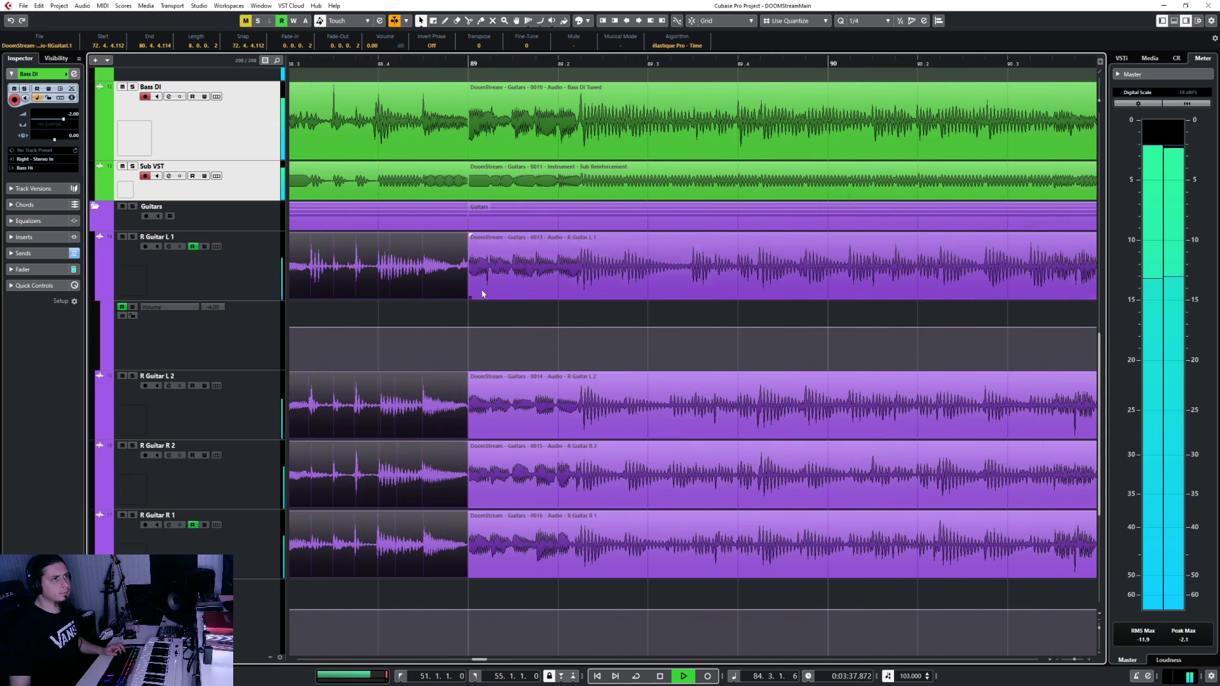
pyautogui.scroll(3, 414, 273)
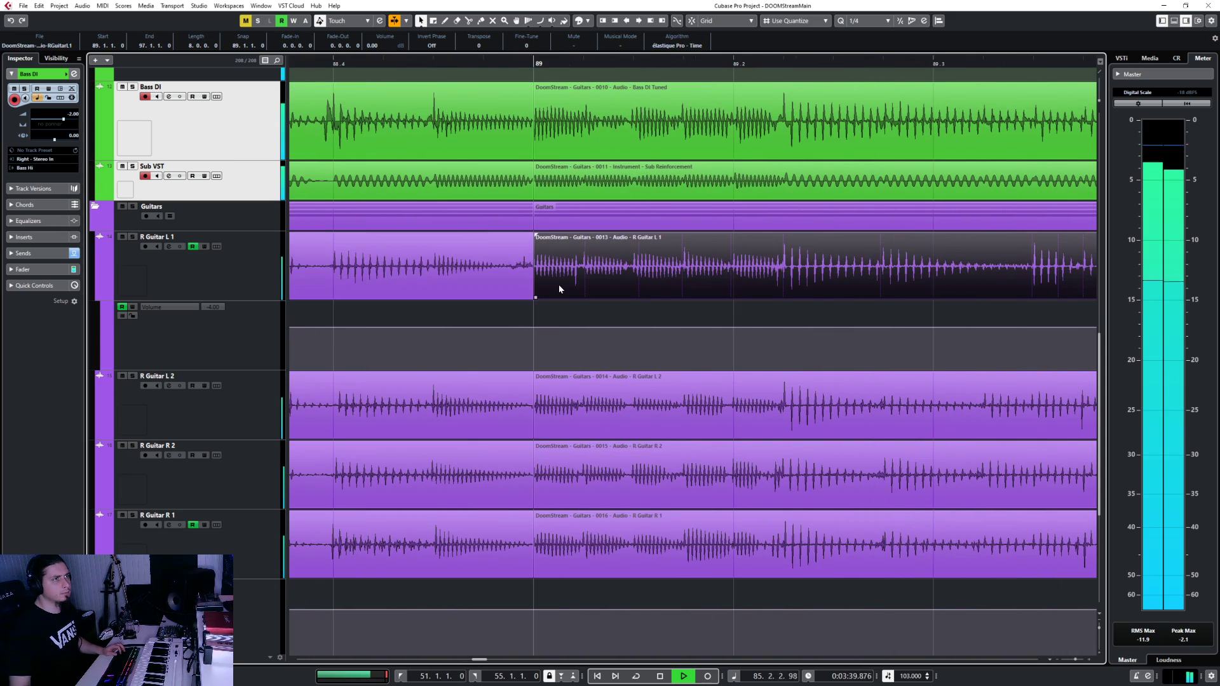
pyautogui.click(504, 280)
pyautogui.keyDown('shift'); pyautogui.click(508, 419); pyautogui.keyUp('shift')
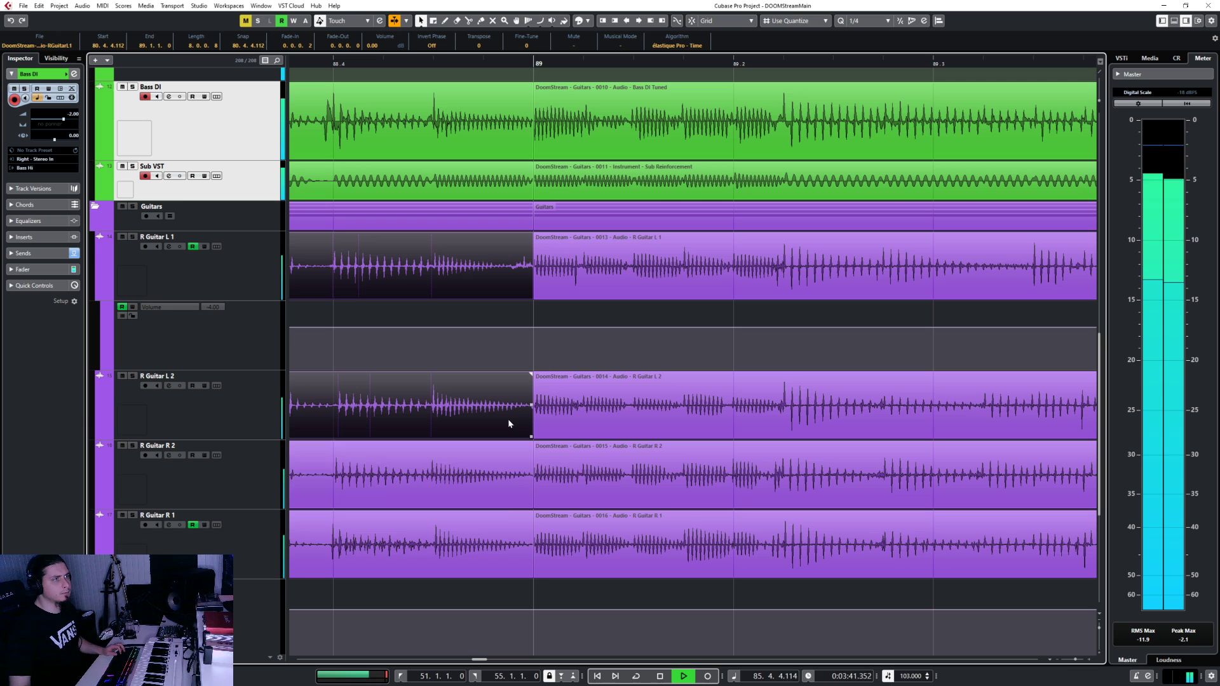
pyautogui.keyDown('shift'); pyautogui.click(508, 503); pyautogui.keyUp('shift')
pyautogui.keyDown('shift'); pyautogui.click(526, 571); pyautogui.keyUp('shift')
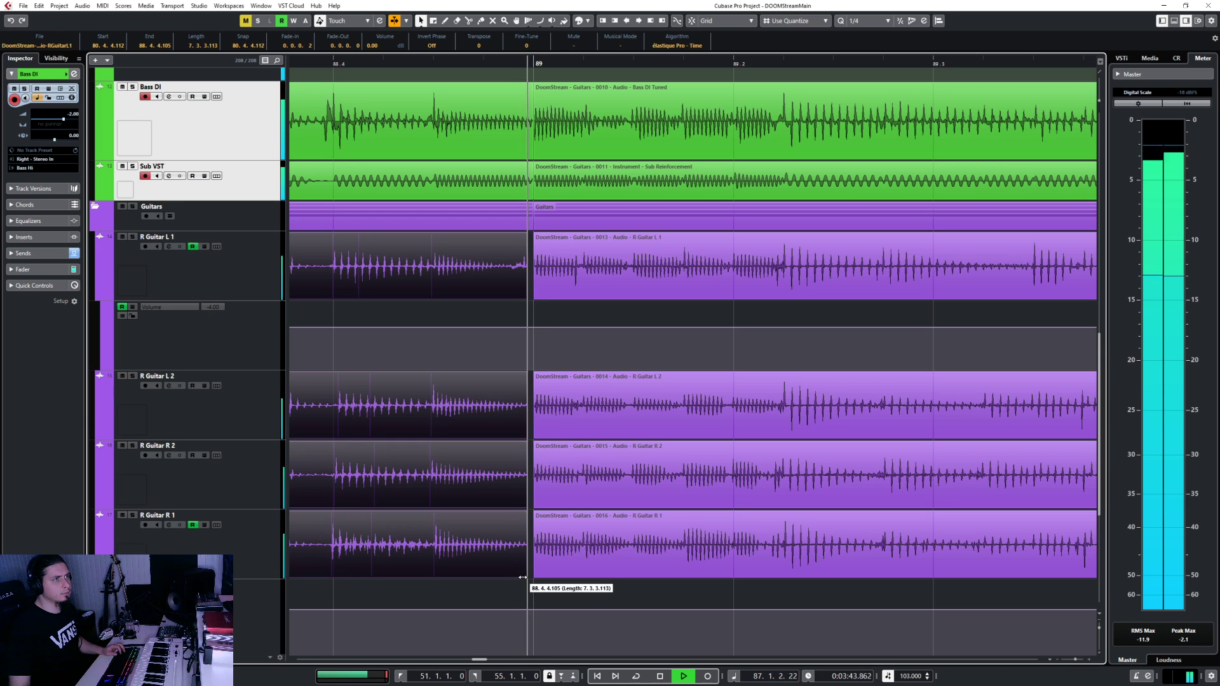
# Extend the starts of the four bar 89 rhythm guitar clips back to 88.4.4.103
pyautogui.click(537, 264)
pyautogui.keyDown('shift'); pyautogui.click(564, 416); pyautogui.keyUp('shift')
pyautogui.keyDown('shift'); pyautogui.click(550, 483); pyautogui.keyUp('shift')
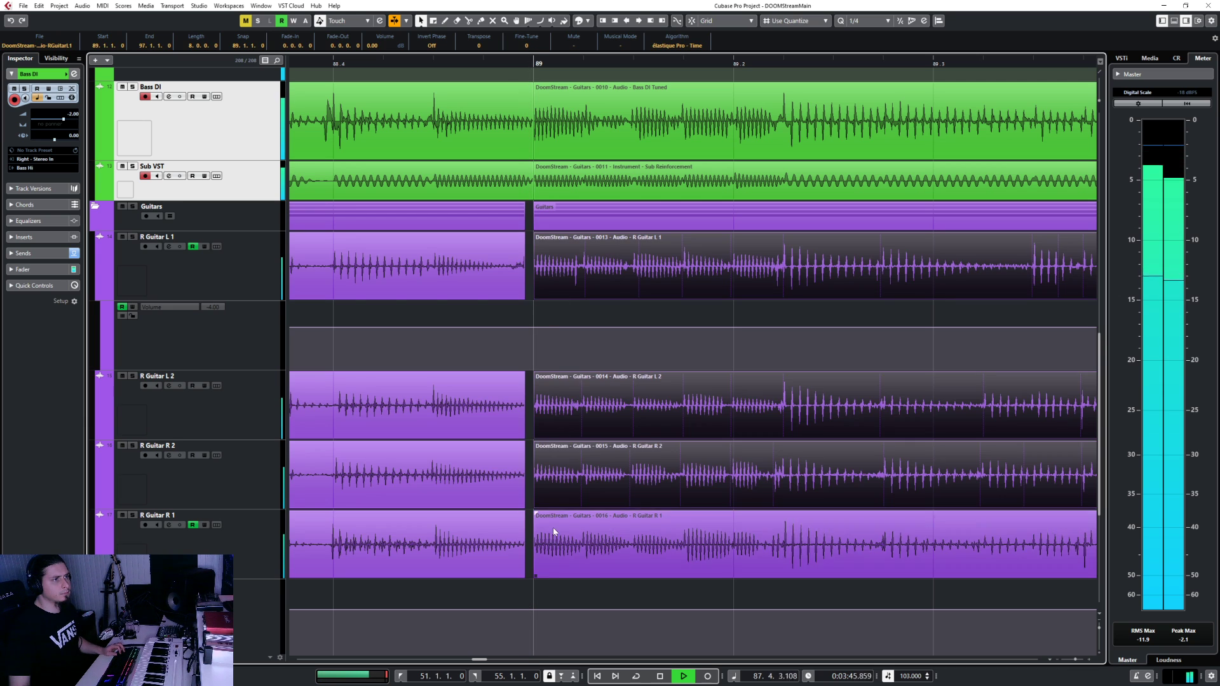
pyautogui.keyDown('shift'); pyautogui.click(535, 572); pyautogui.keyUp('shift')
pyautogui.moveTo(535, 577); pyautogui.dragTo(526, 578)
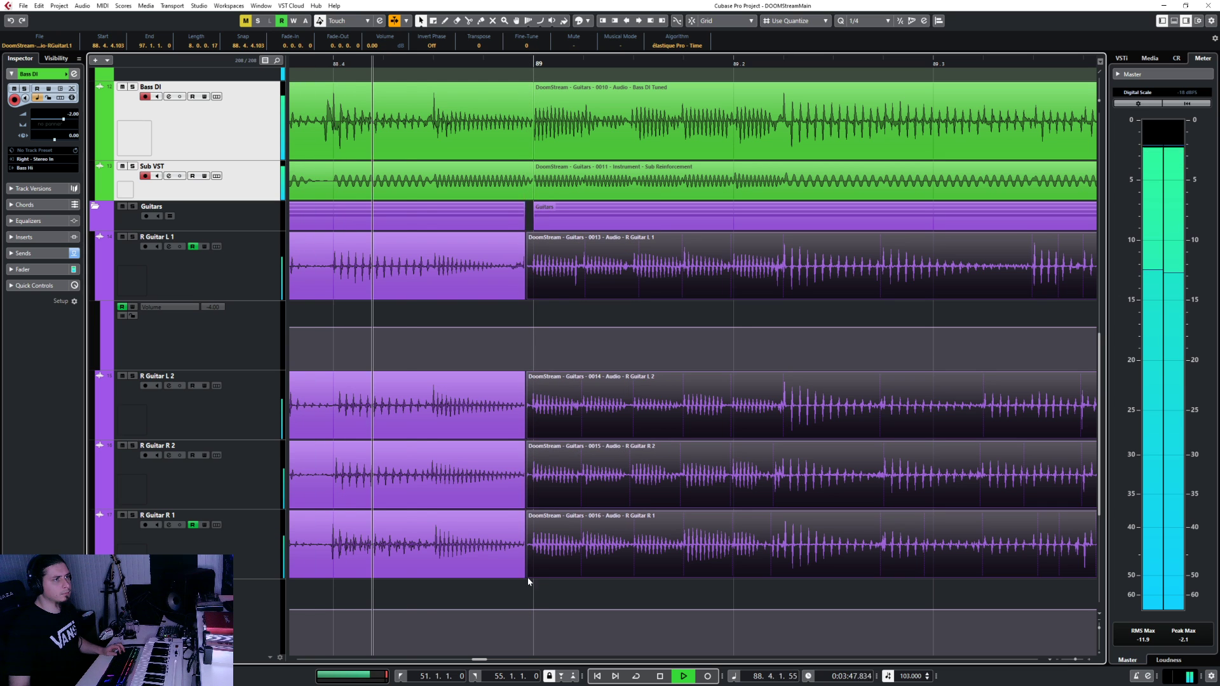
# Extend the ends of the preceding rhythm guitar clips to 88.4.4.116 and crossfade them with the bar 89 clips
pyautogui.click(505, 279)
pyautogui.keyDown('shift'); pyautogui.click(496, 413); pyautogui.keyUp('shift')
pyautogui.keyDown('shift'); pyautogui.click(476, 474); pyautogui.keyUp('shift')
pyautogui.keyDown('shift'); pyautogui.click(477, 544); pyautogui.keyUp('shift')
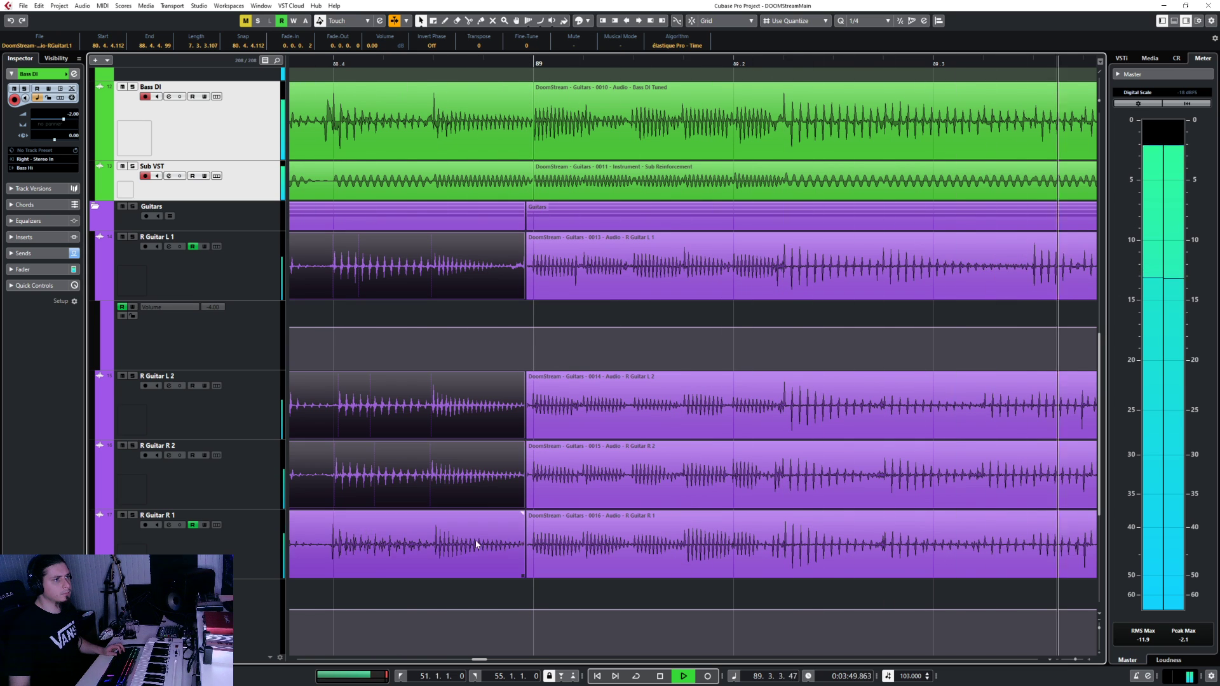
pyautogui.moveTo(522, 296); pyautogui.dragTo(528, 296)
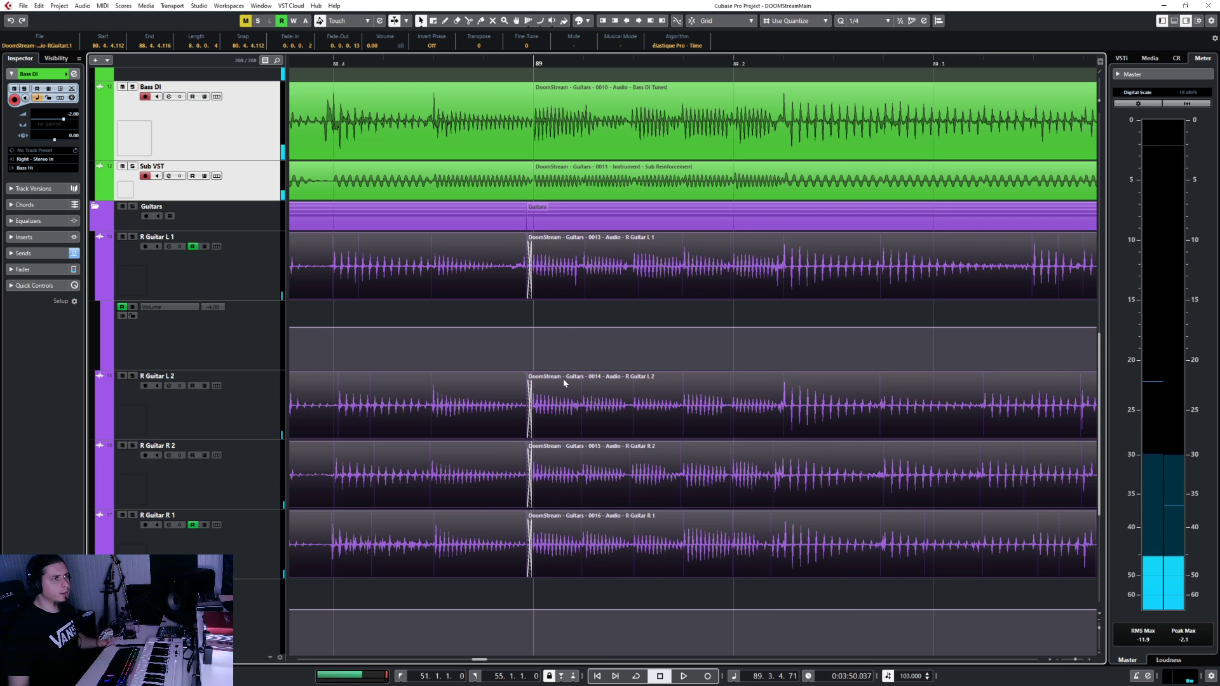
pyautogui.press('x')
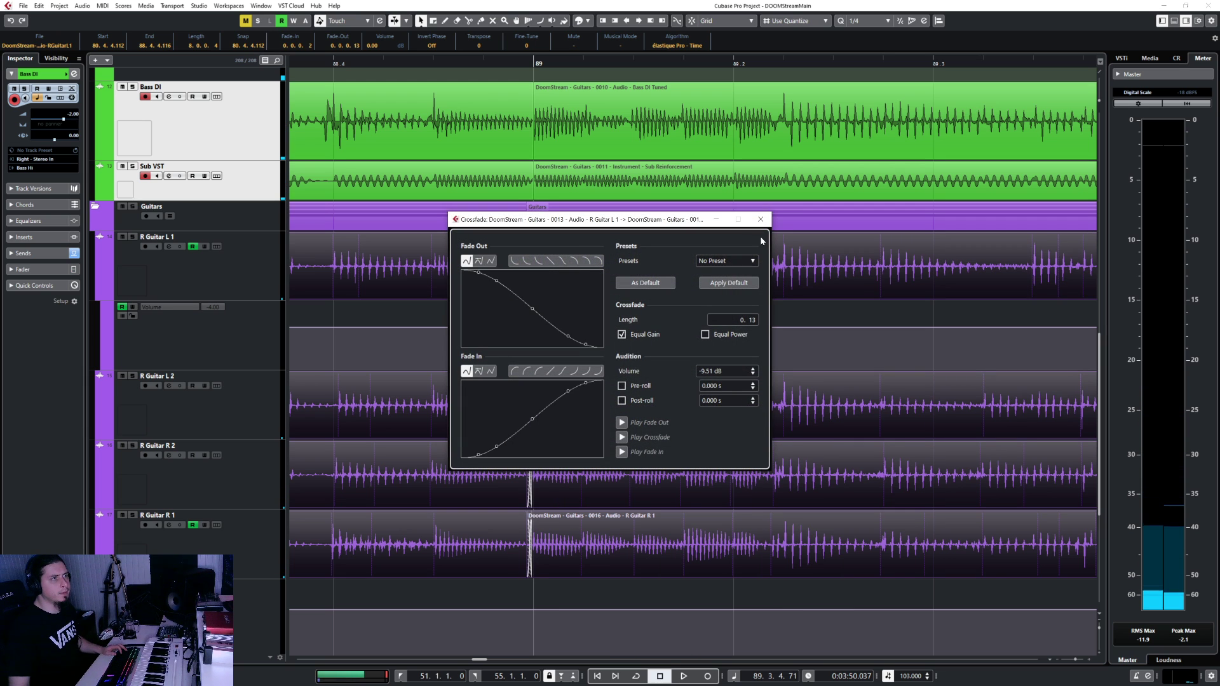
pyautogui.click(762, 220)
# Trim the ends of the Bass DI and Sub VST clips leading up to bar 89 to 88.4.4.113
pyautogui.click(487, 149)
pyautogui.keyDown('shift'); pyautogui.click(492, 177); pyautogui.keyUp('shift')
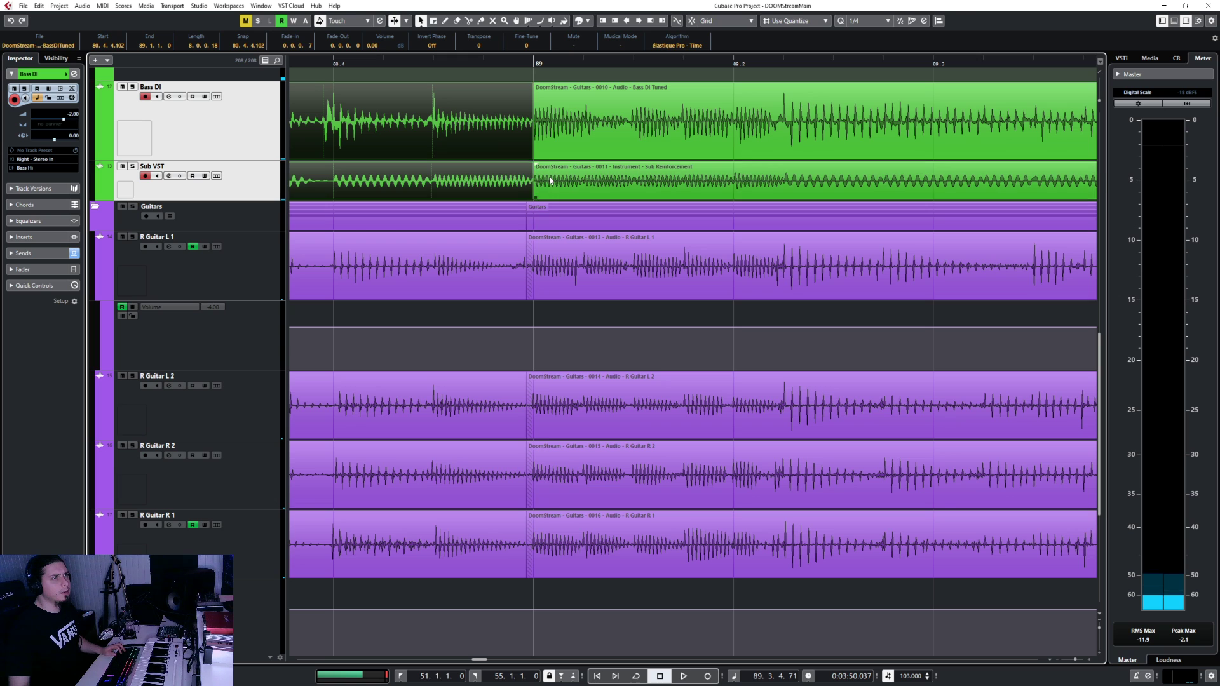
pyautogui.keyDown('shift'); pyautogui.click(550, 182); pyautogui.keyUp('shift')
pyautogui.keyDown('shift'); pyautogui.click(552, 128); pyautogui.keyUp('shift')
pyautogui.click(507, 134)
pyautogui.keyDown('shift'); pyautogui.click(507, 182); pyautogui.keyUp('shift')
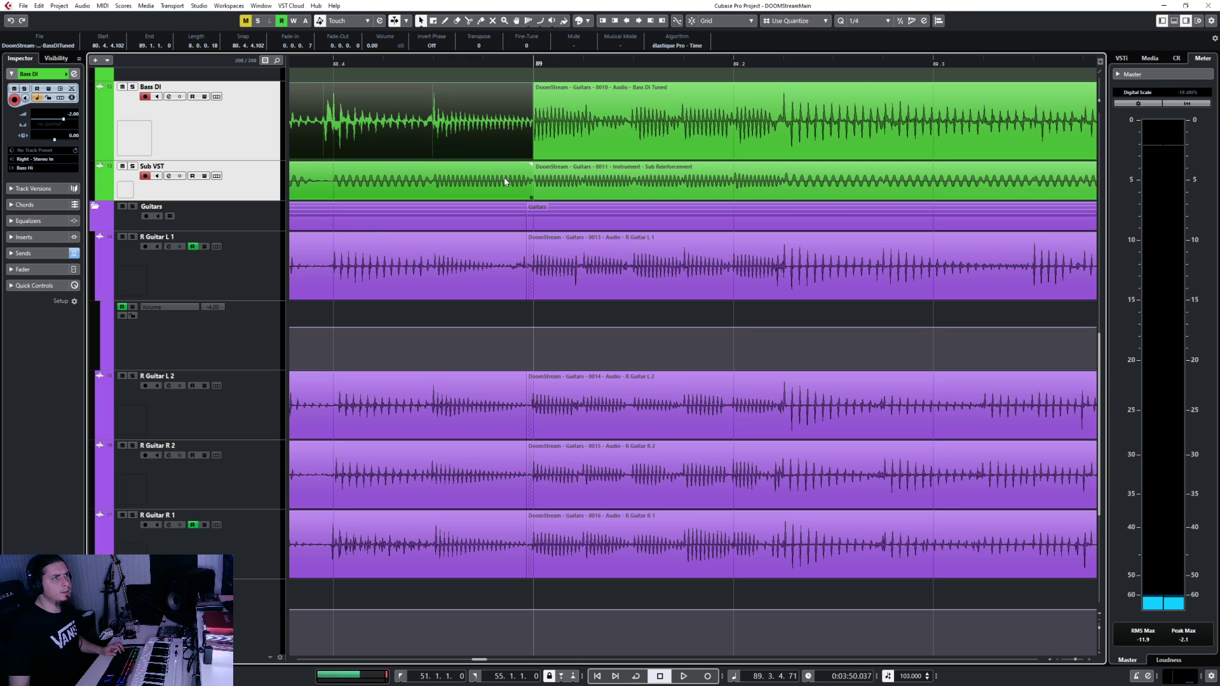
# Extend the starts of the bar 89 Bass DI and Sub VST clips back to 88.4.4.111 and crossfade them with the preceding clips
pyautogui.click(545, 136)
pyautogui.keyDown('shift'); pyautogui.click(546, 190); pyautogui.keyUp('shift')
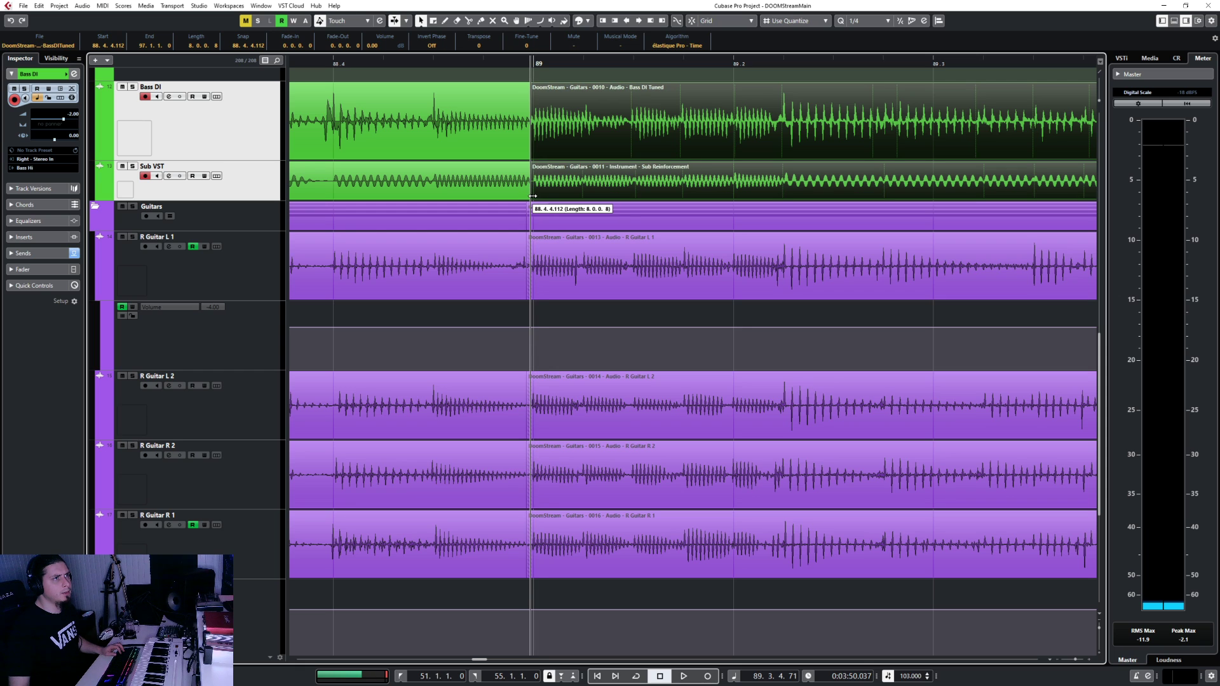
pyautogui.moveTo(533, 196); pyautogui.dragTo(533, 196)
pyautogui.keyDown('shift'); pyautogui.click(513, 181); pyautogui.keyUp('shift')
pyautogui.keyDown('shift'); pyautogui.click(512, 143); pyautogui.keyUp('shift')
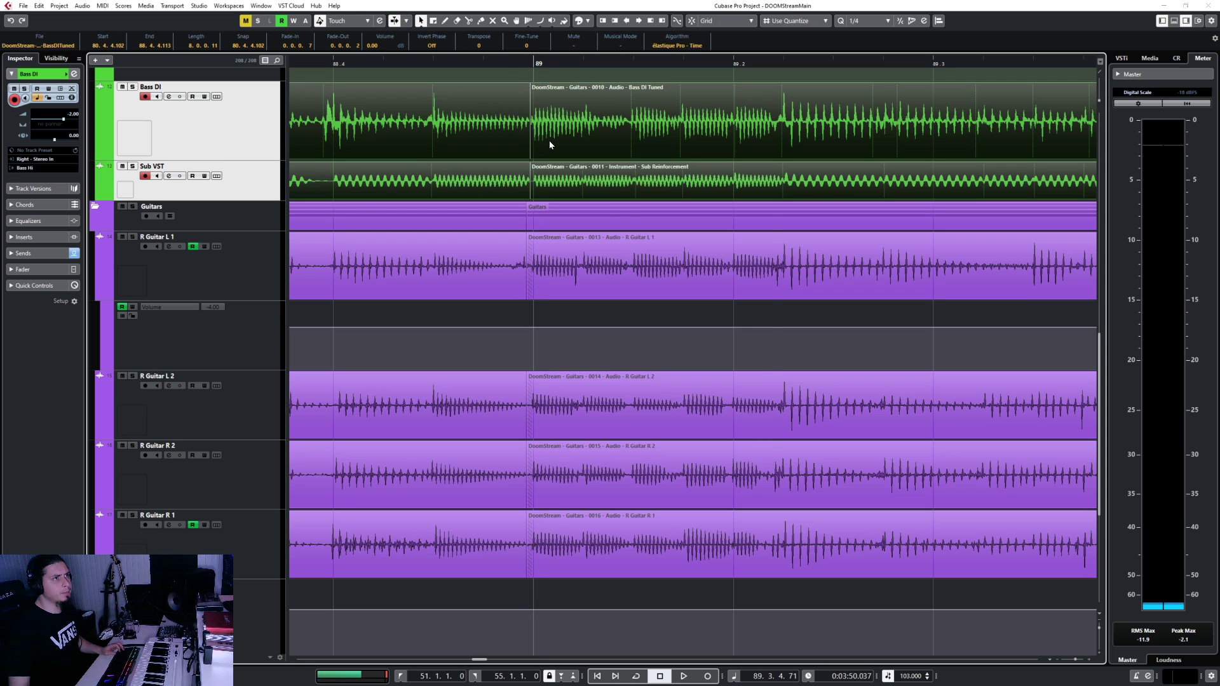
pyautogui.press('x')
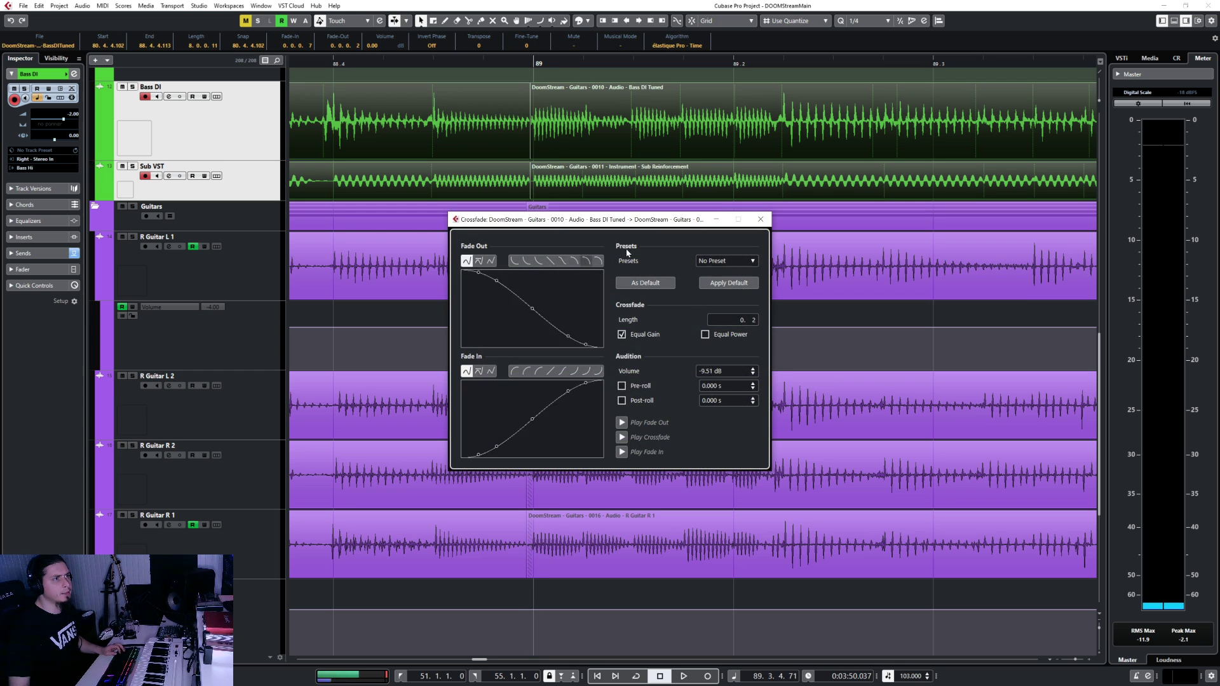
pyautogui.click(760, 220)
# Lengthen the Bass DI and Sub VST crossfades just before bar 89 toward the bar line
pyautogui.scroll(6, 524, 153)
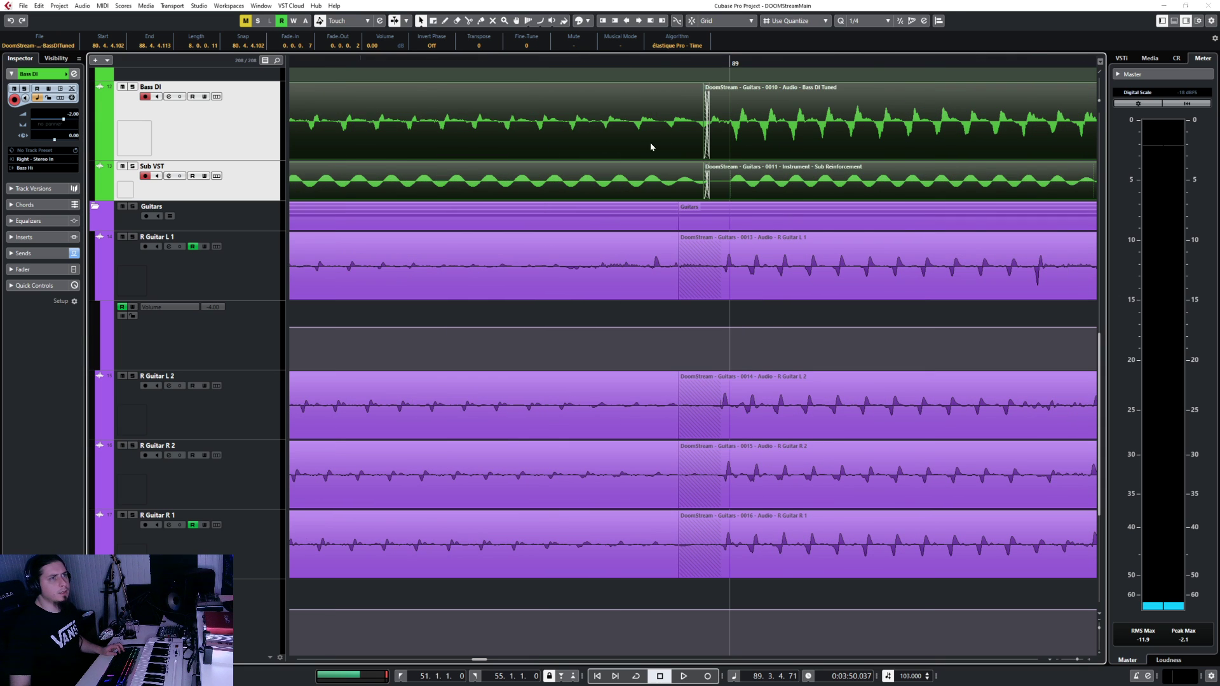
pyautogui.click(730, 124)
pyautogui.keyDown('shift'); pyautogui.click(711, 185); pyautogui.keyUp('shift')
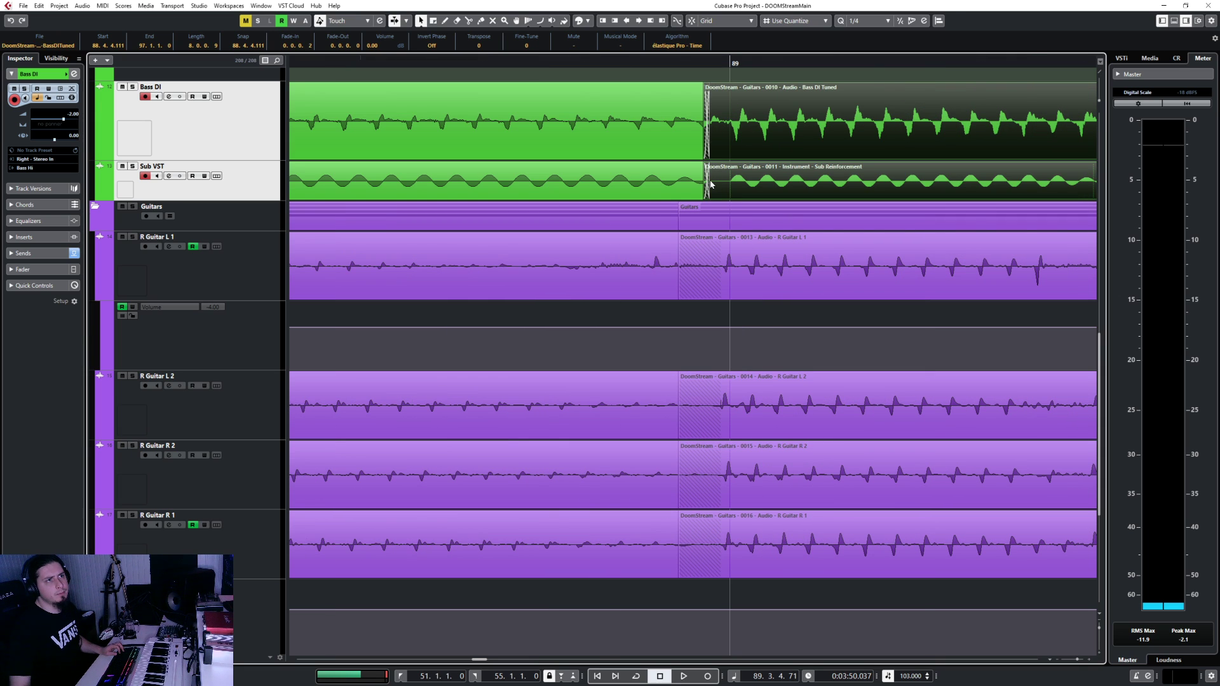
pyautogui.moveTo(710, 181); pyautogui.dragTo(722, 181)
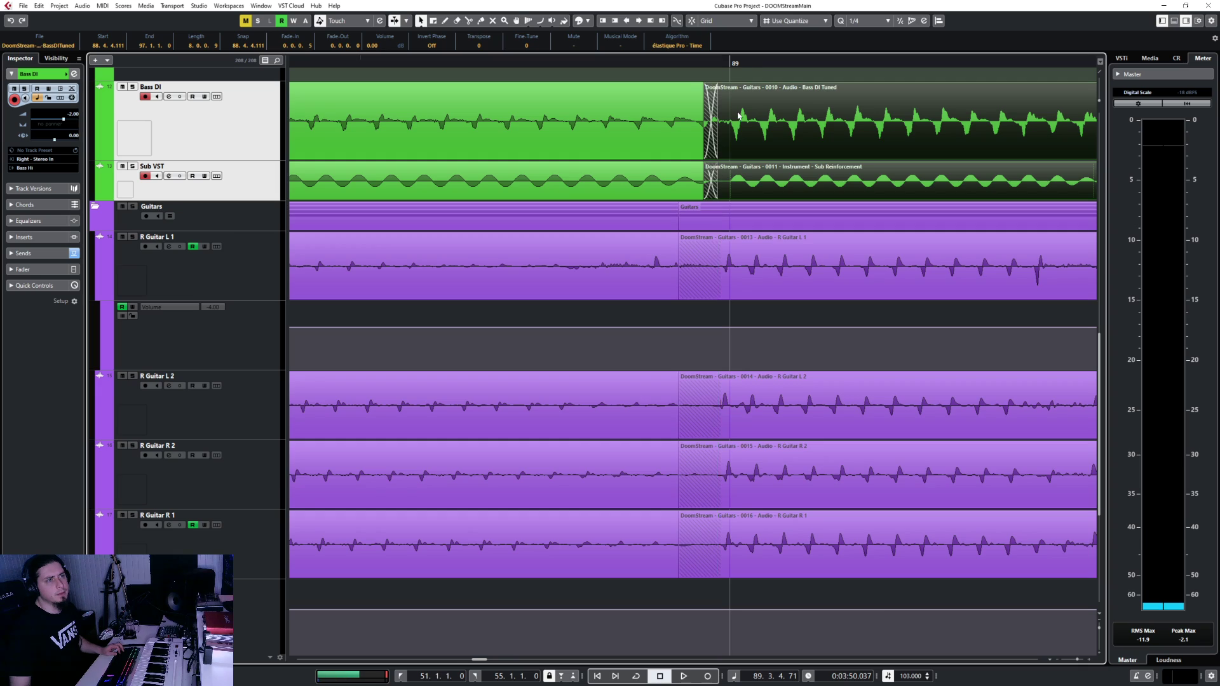
# Play the song across bar 89 to check the crossfaded bass and rhythm guitar edits
pyautogui.scroll(-5, 739, 116)
pyautogui.press('space')
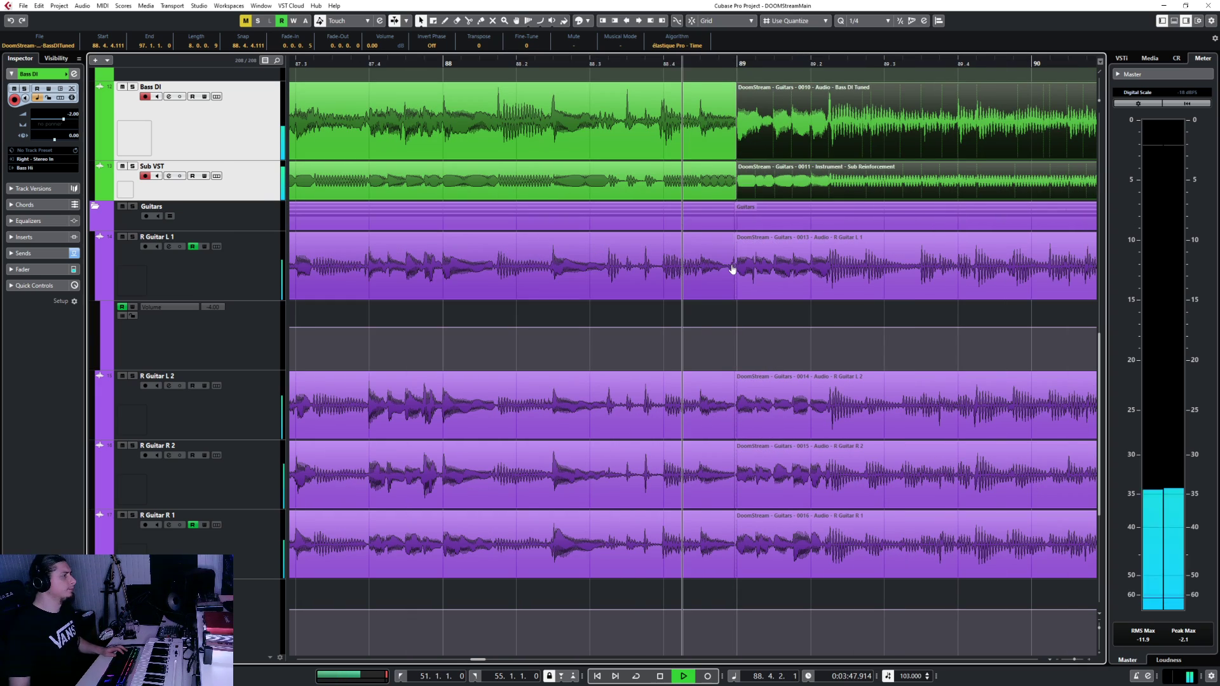
pyautogui.scroll(-5, 601, 491)
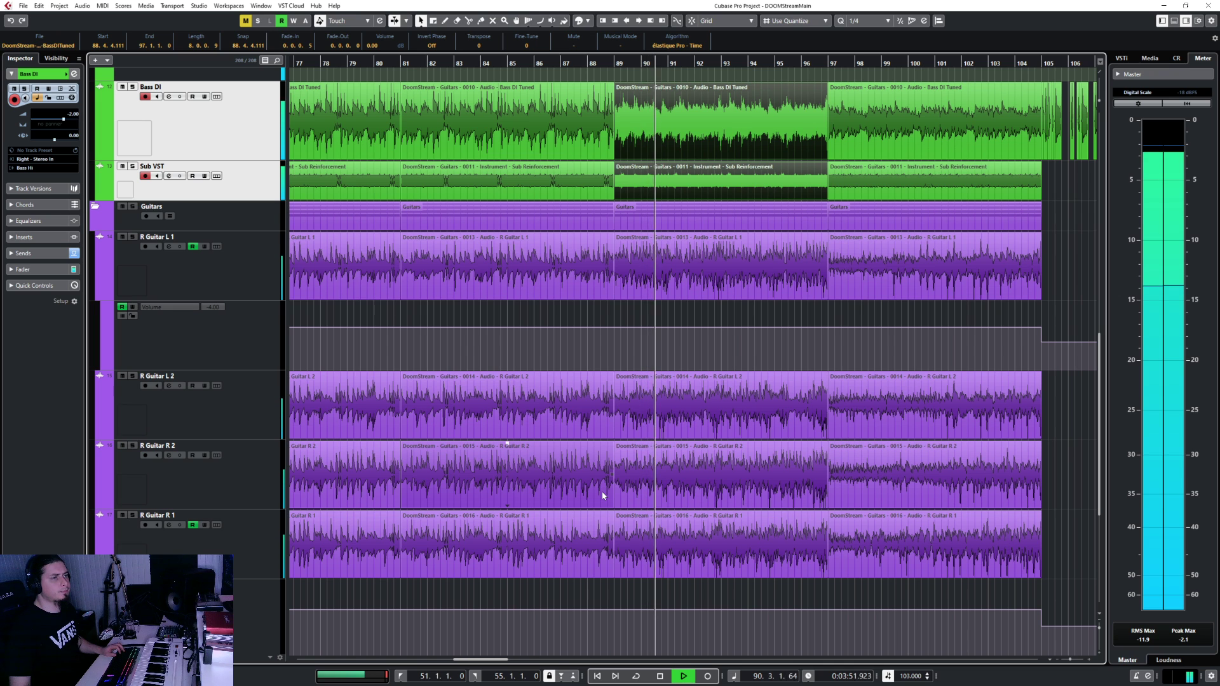
pyautogui.scroll(-5, 601, 495)
pyautogui.press('space')
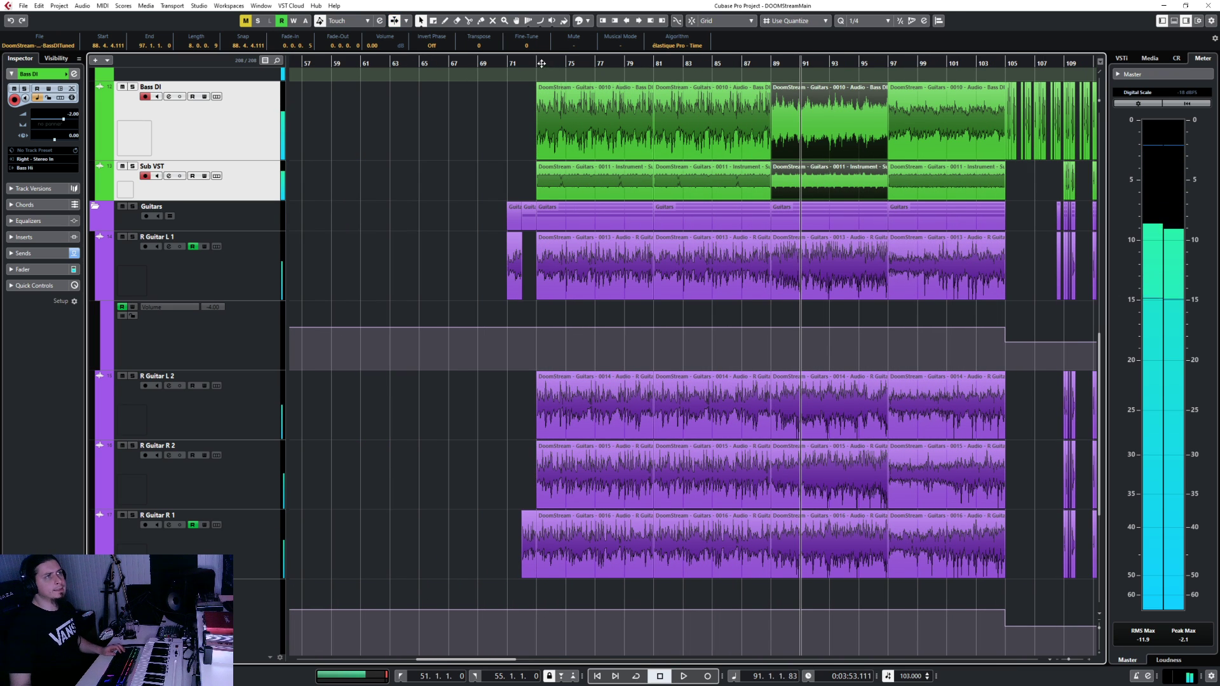
# Solo the Bass DI and Sub VST tracks and move the playback position to just before bar 73
pyautogui.click(537, 63)
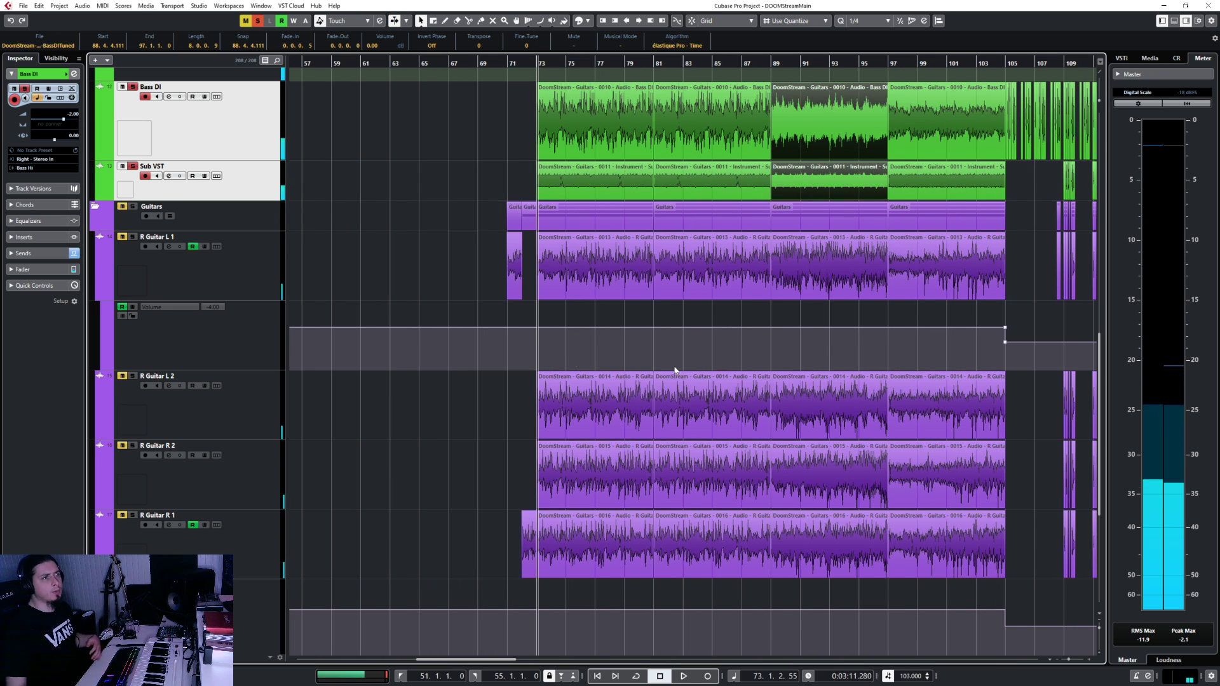
pyautogui.scroll(-6, 675, 370)
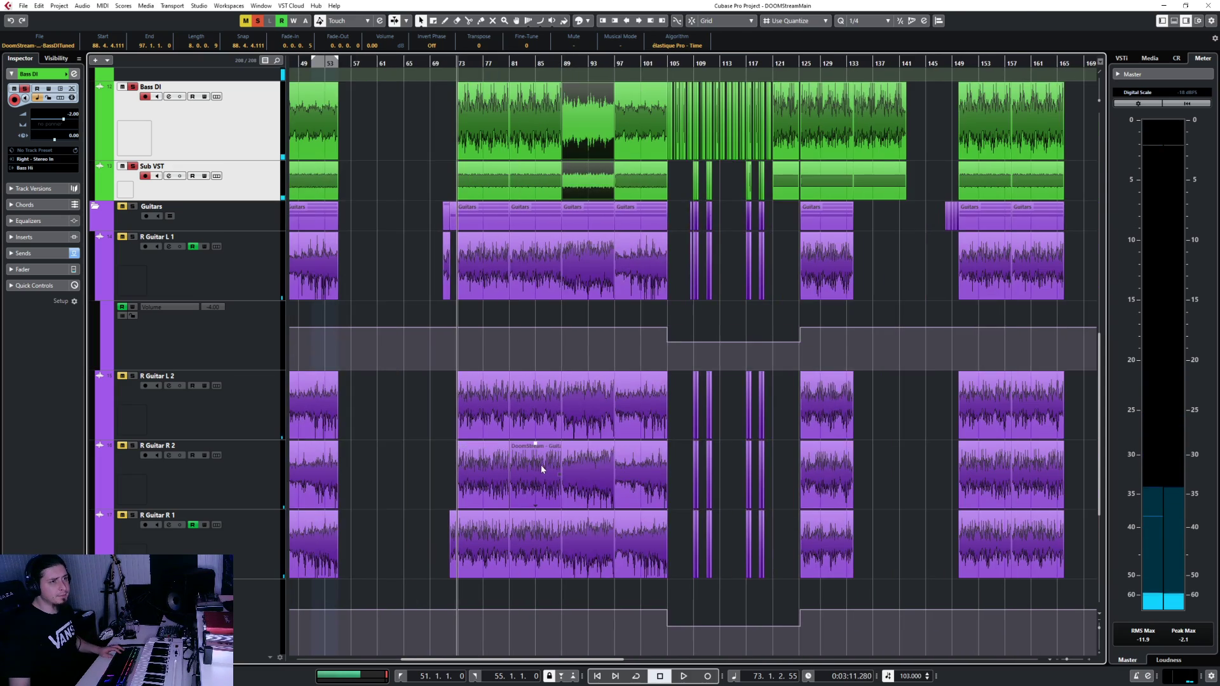
pyautogui.scroll(15, 540, 464)
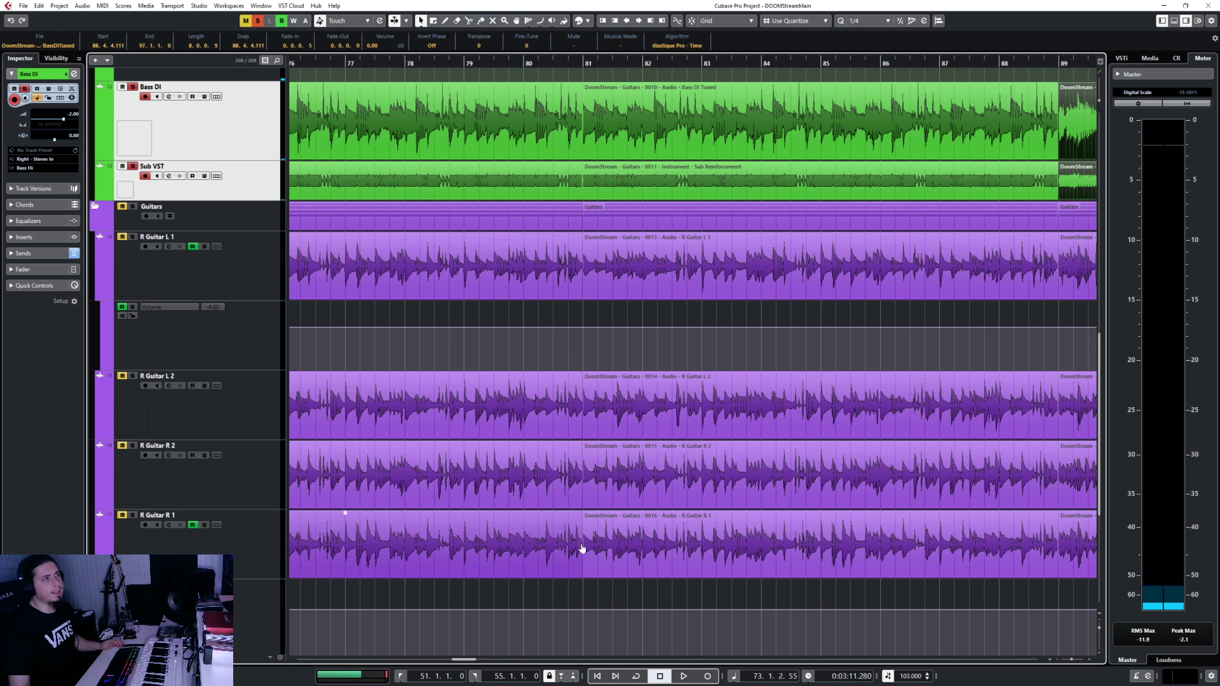
pyautogui.hscroll(-5, 429, 99)
pyautogui.click(413, 62)
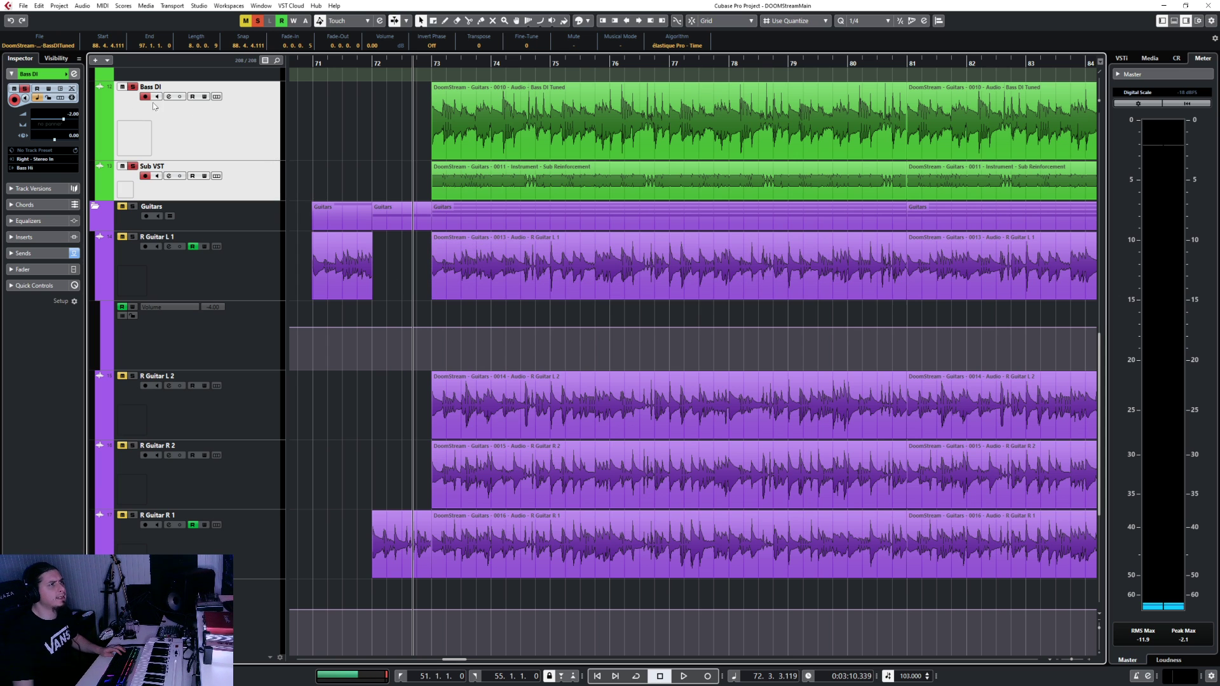
# Remove the bass solo and look through the bass, rhythm guitar and synth tracks around bar 73
pyautogui.scroll(3, 367, 166)
pyautogui.scroll(9, 350, 281)
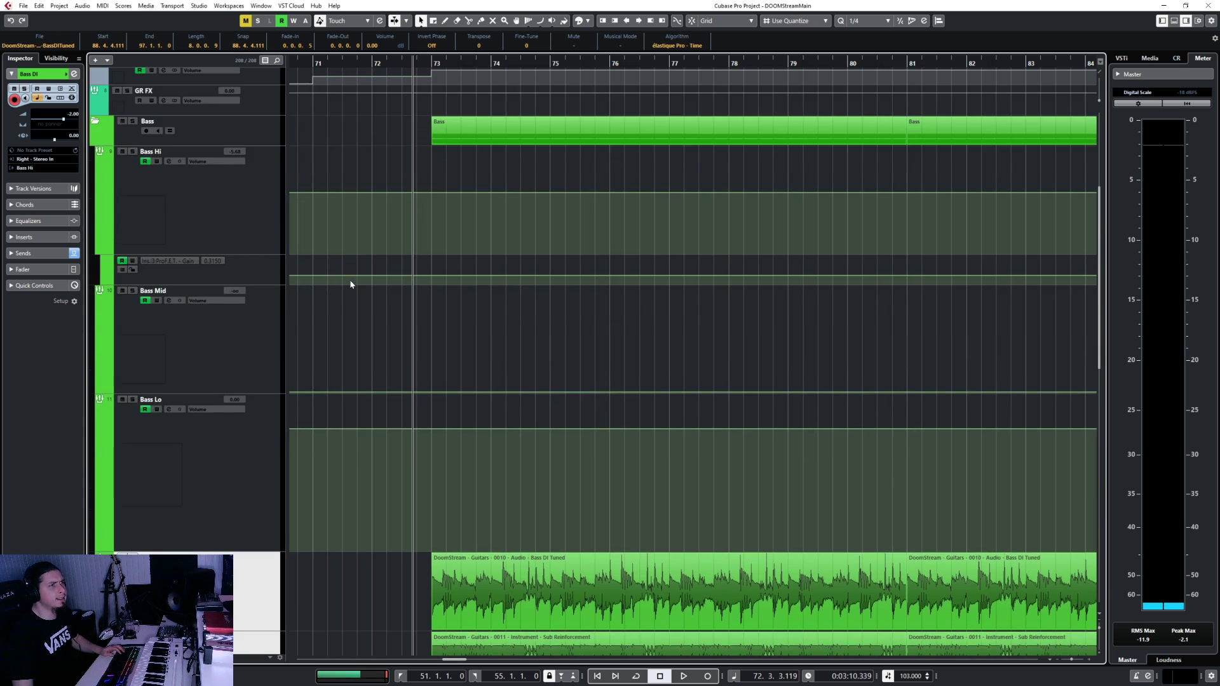
pyautogui.scroll(-19, 351, 281)
pyautogui.scroll(6, 347, 282)
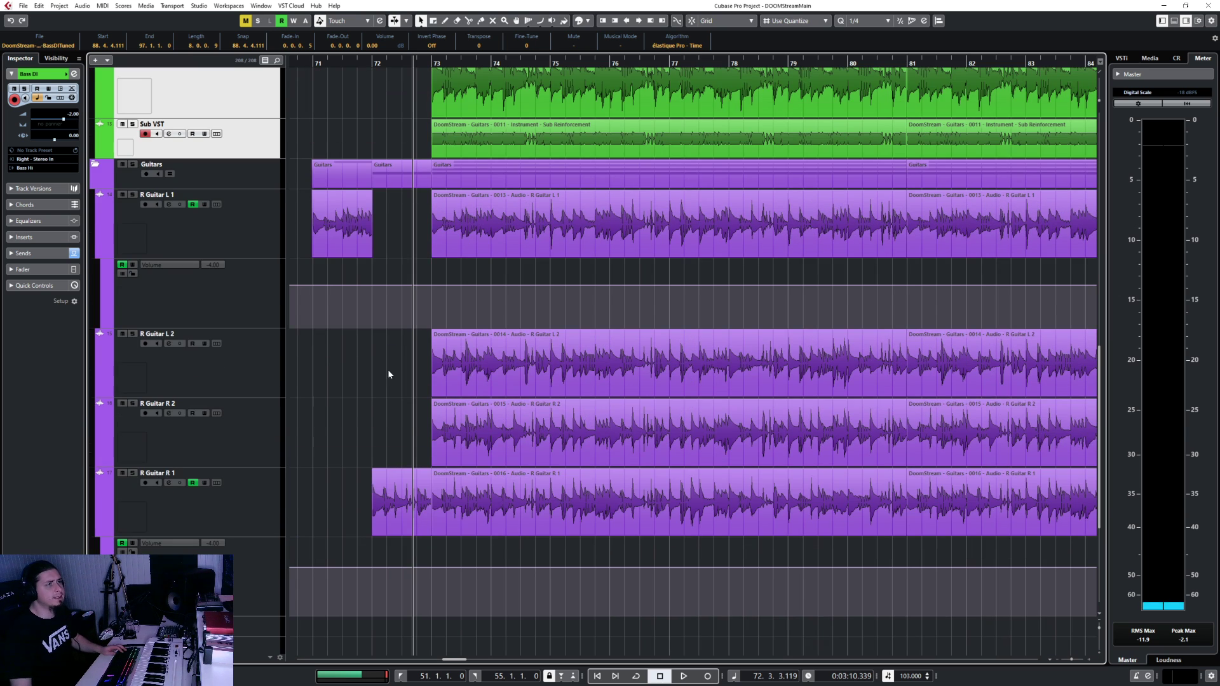
pyautogui.scroll(-6, 369, 403)
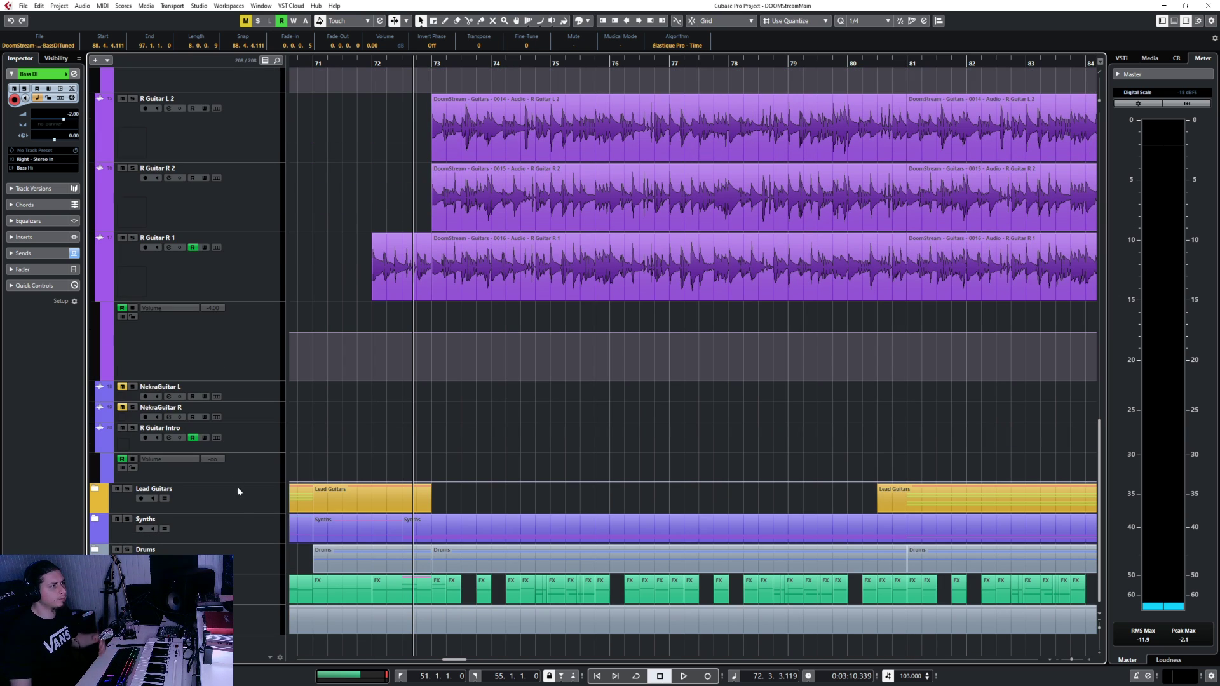
pyautogui.click(242, 518)
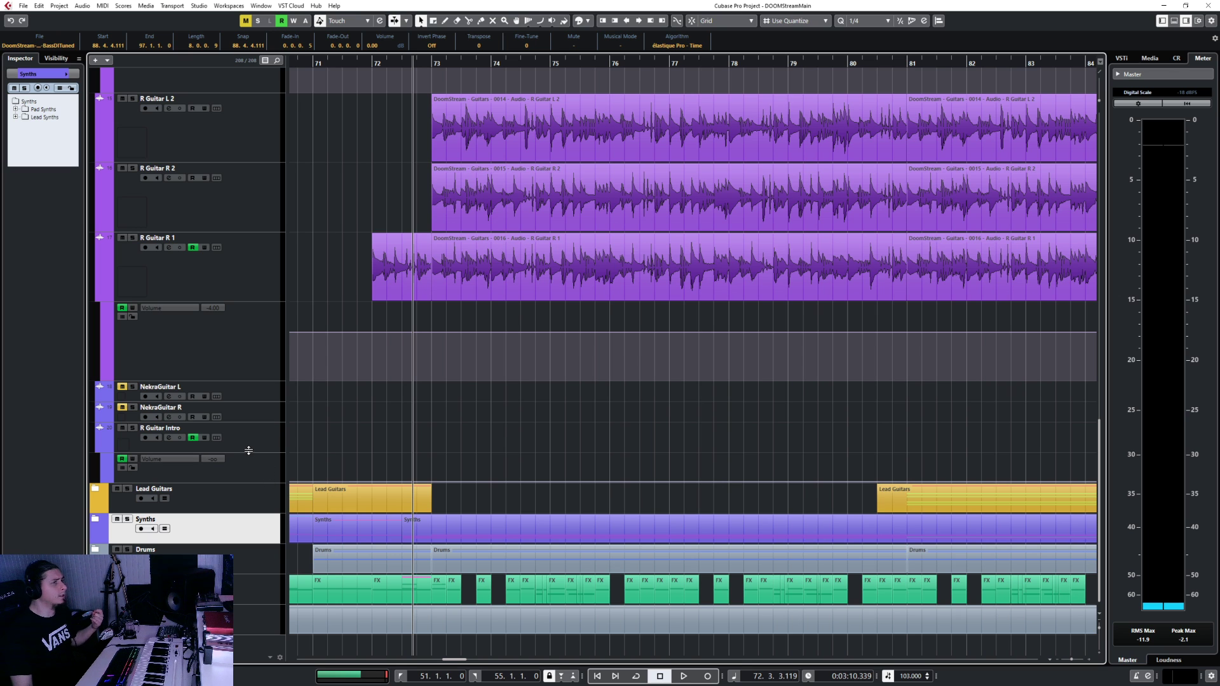
pyautogui.scroll(9, 357, 197)
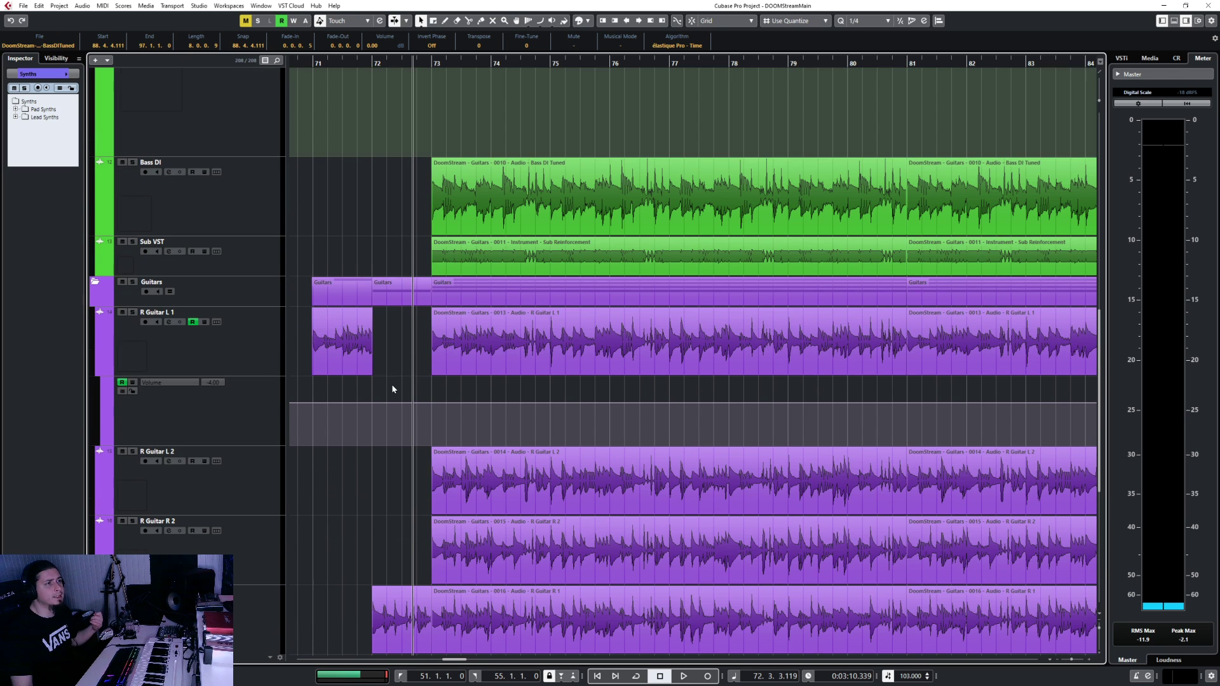
# Solo the Guitars folder, listen to the rhythm guitars from before bar 73 into bar 75, and remove the solo
pyautogui.click(258, 300)
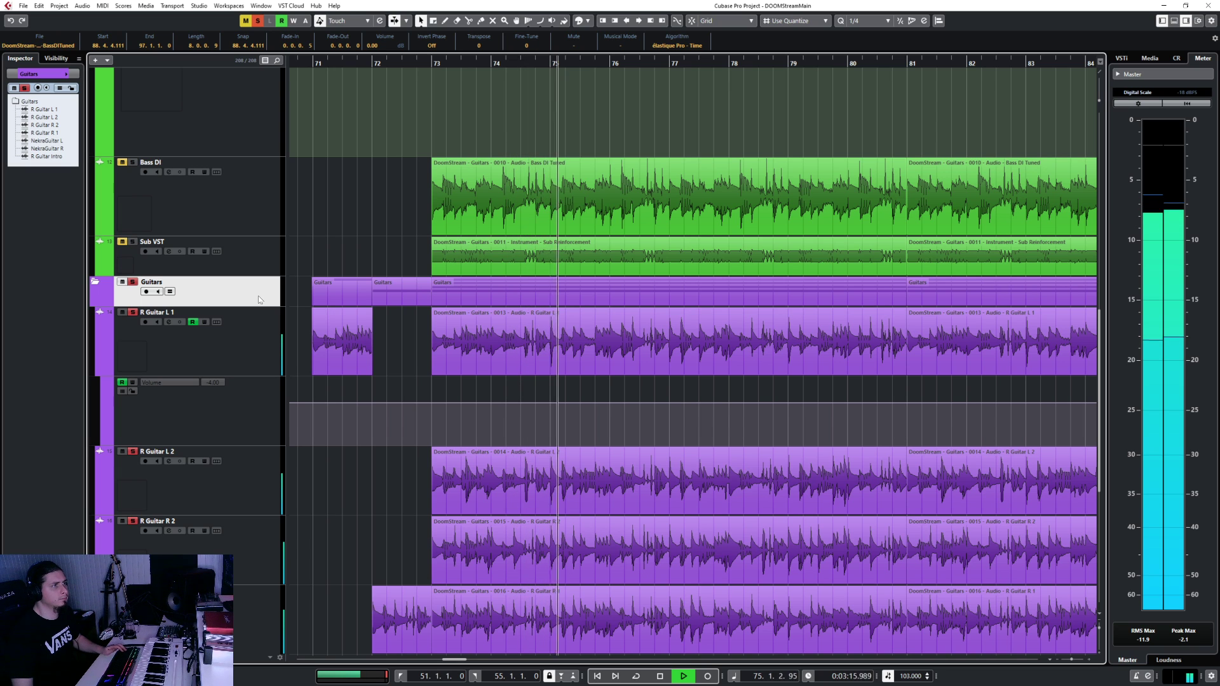
pyautogui.press('space')
pyautogui.press('s')
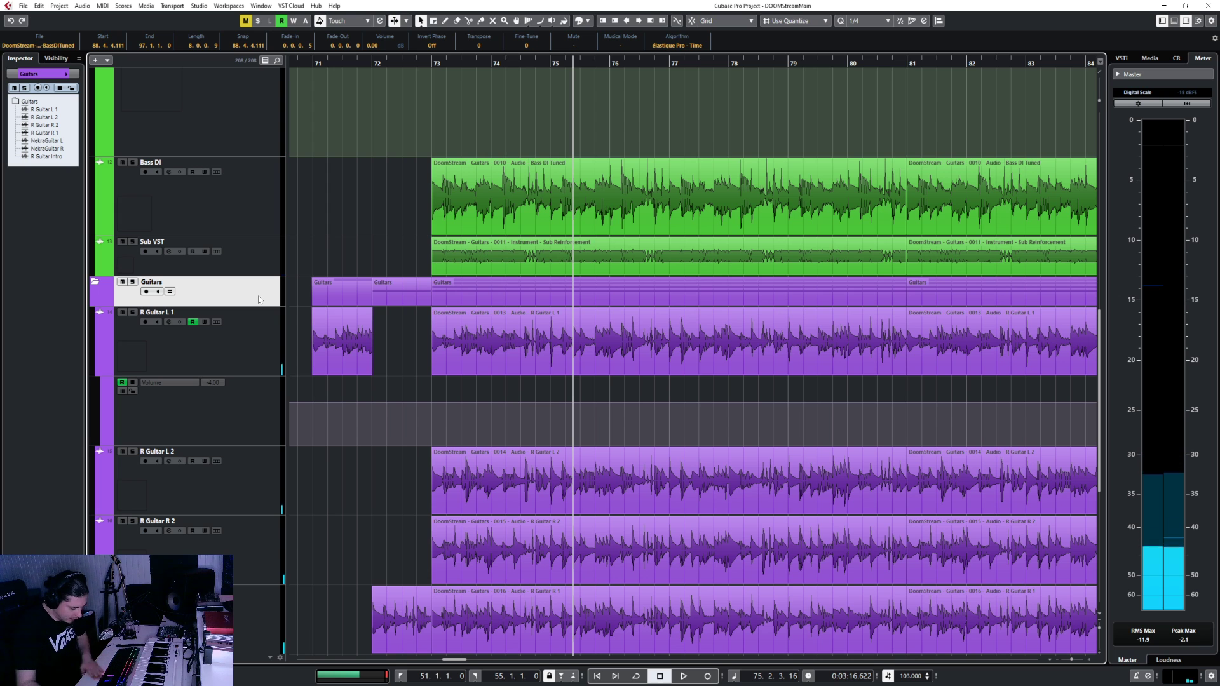
# Solo the Synths folder, listen to the synth parts from bar 75 to bar 78, and remove the solo
pyautogui.scroll(-6, 425, 461)
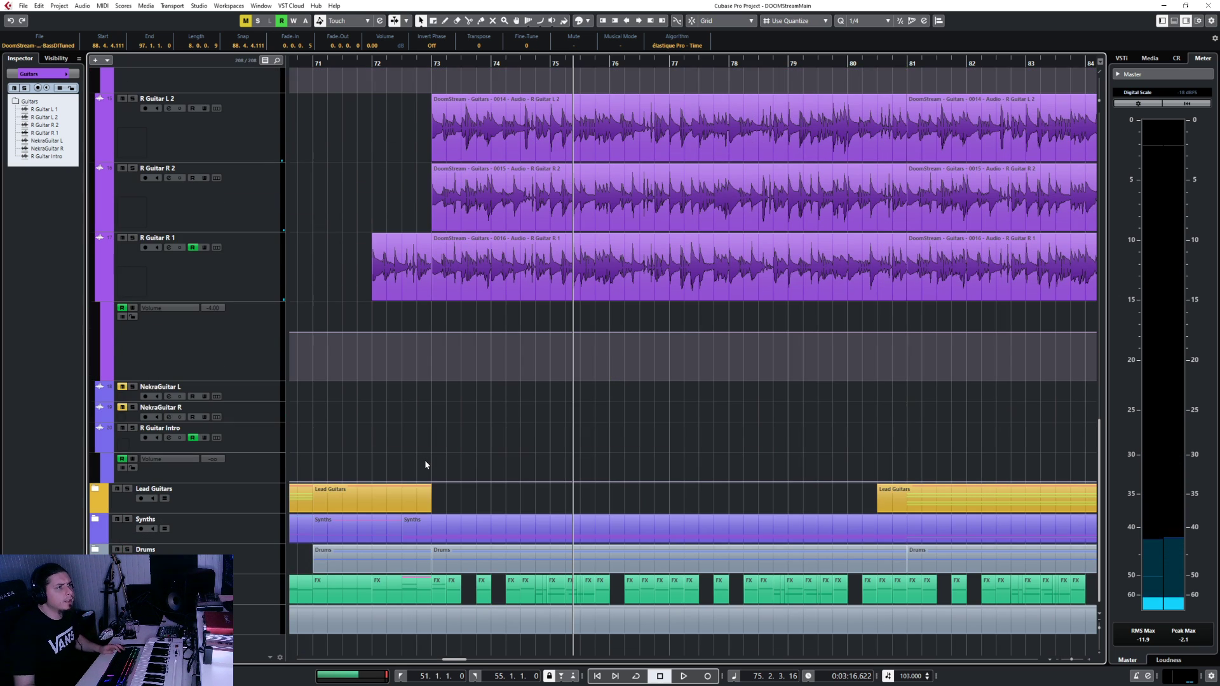
pyautogui.click(250, 516)
pyautogui.press('s')
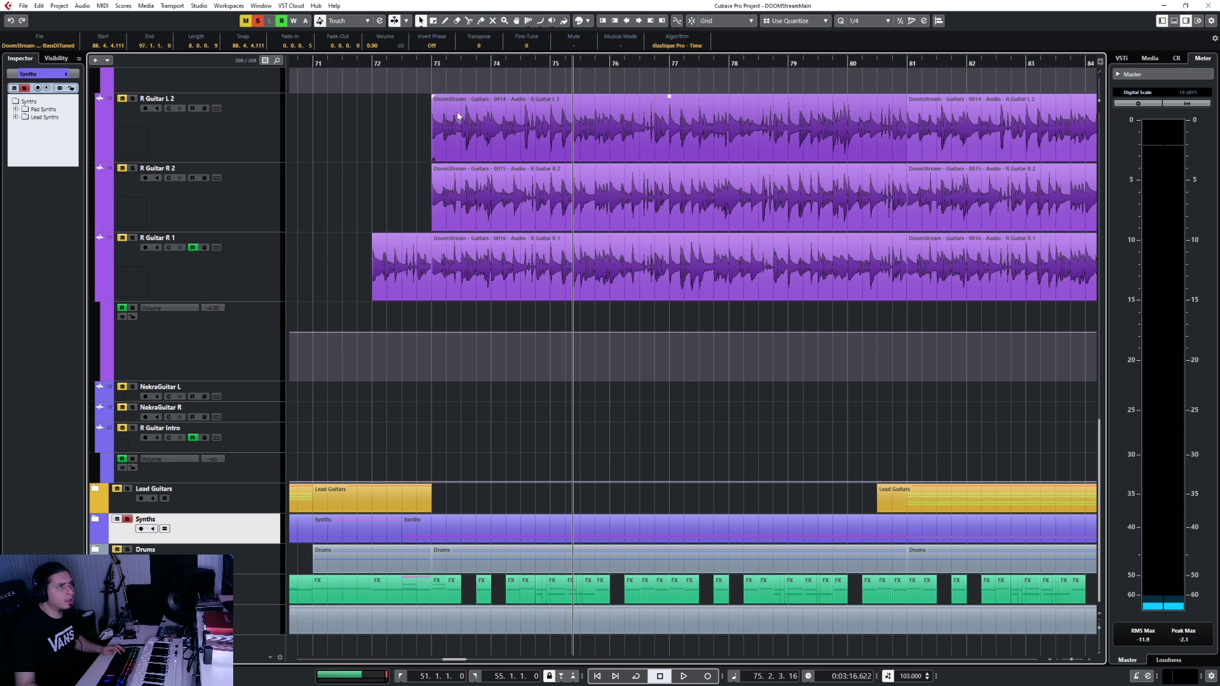
pyautogui.press('space')
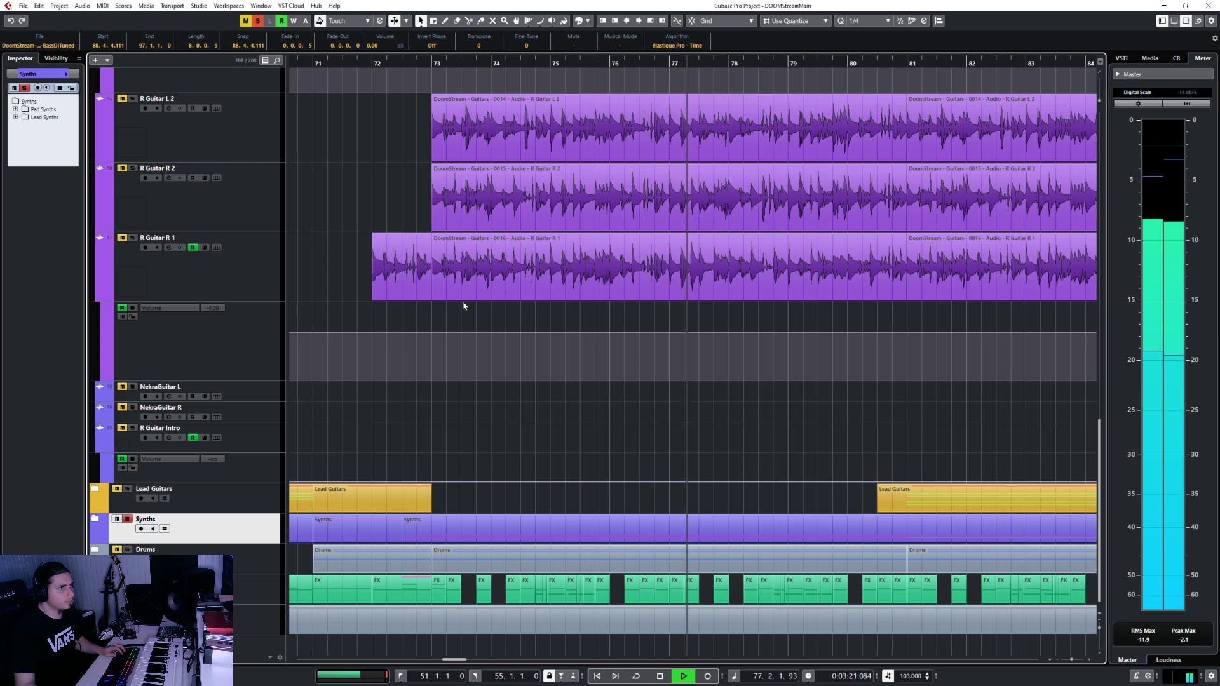
pyautogui.press('space')
pyautogui.press('s')
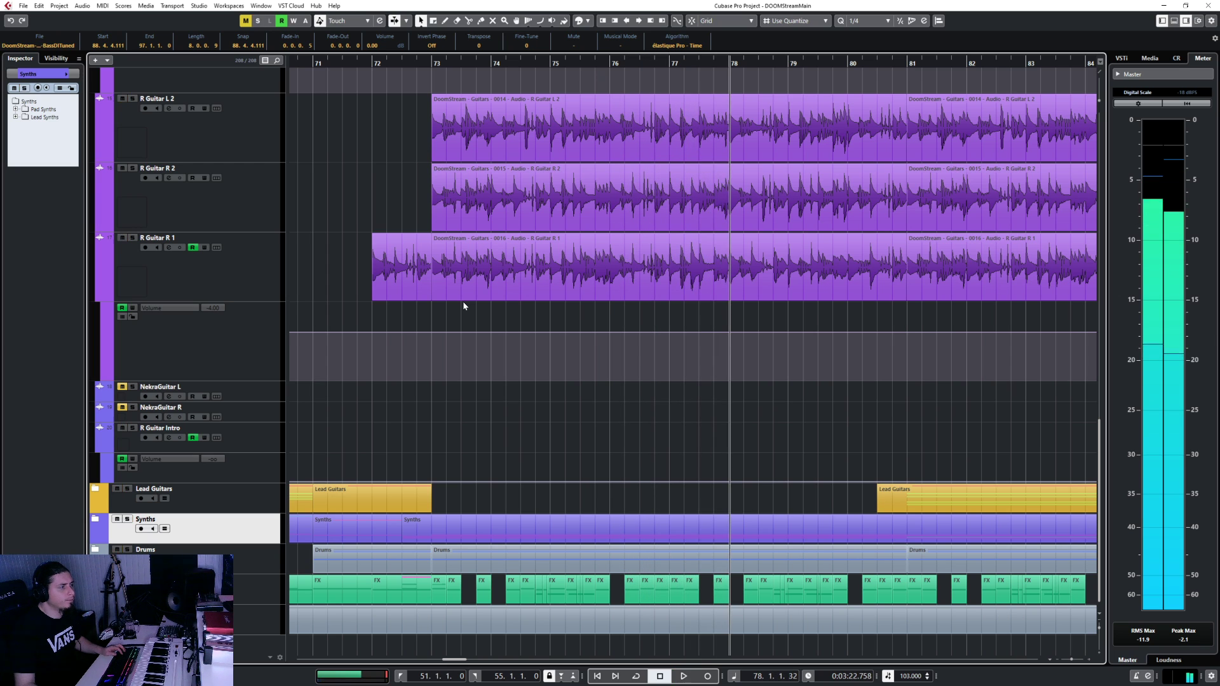
# Solo the FX folder, listen to it from bar 73, and remove the solo to hear the full mix
pyautogui.click(252, 586)
pyautogui.press('s')
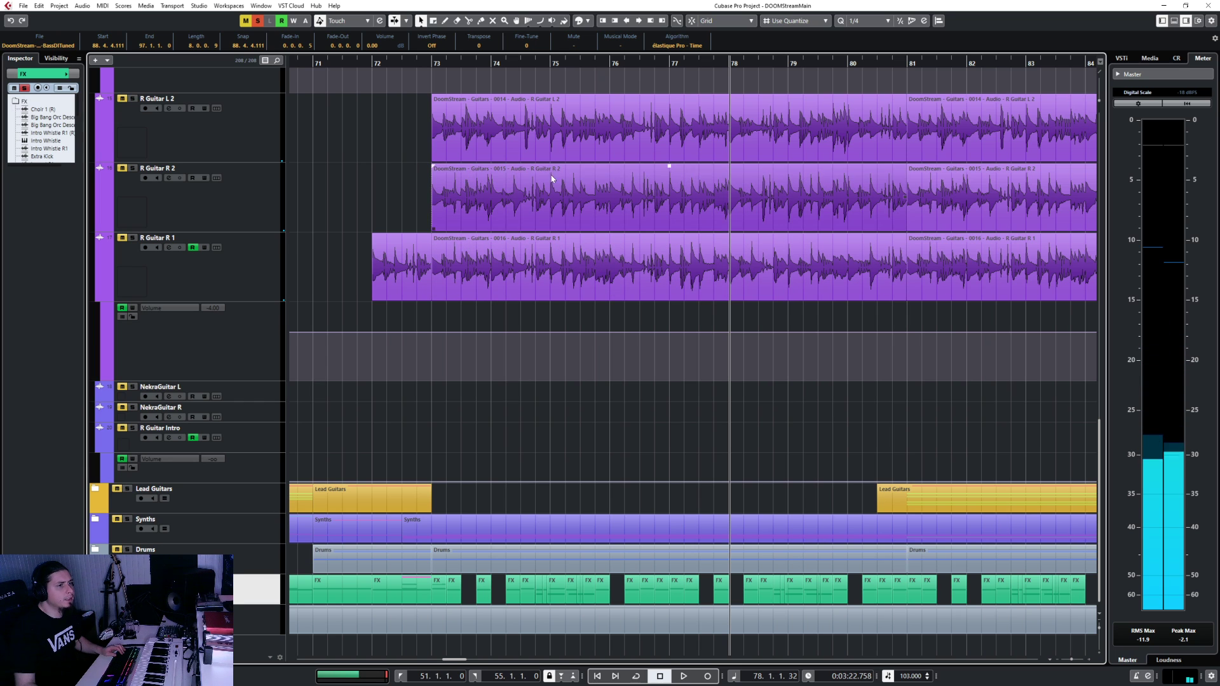
pyautogui.click(430, 61)
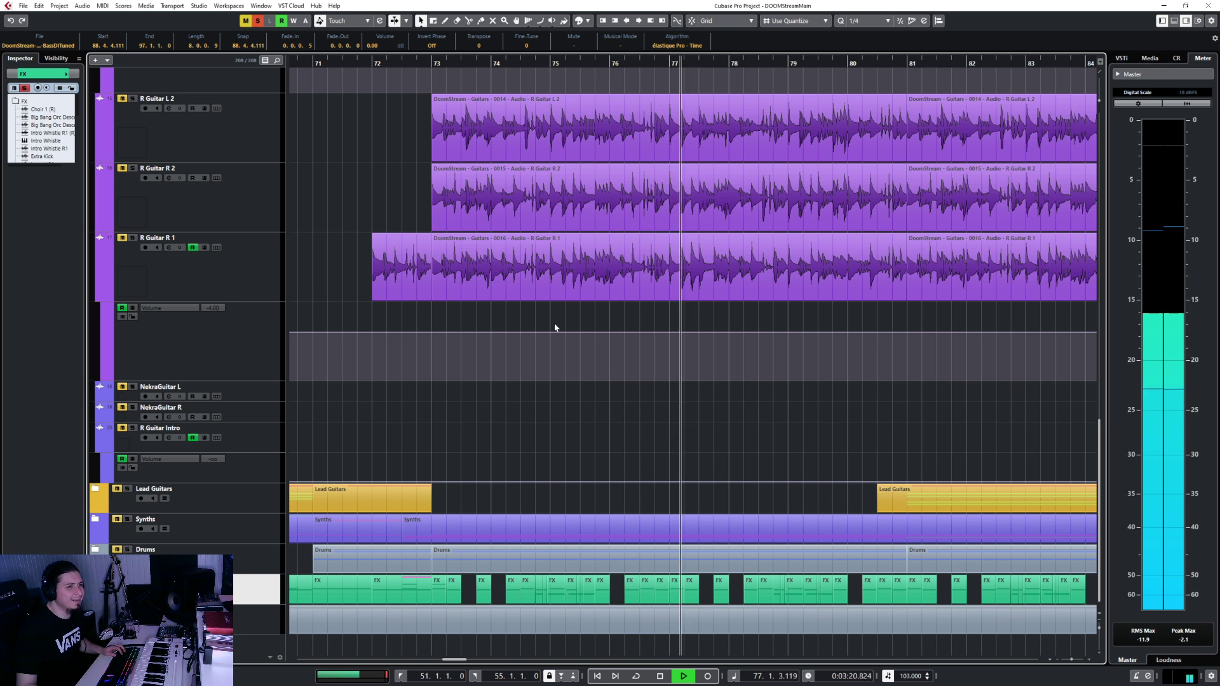
pyautogui.press('space')
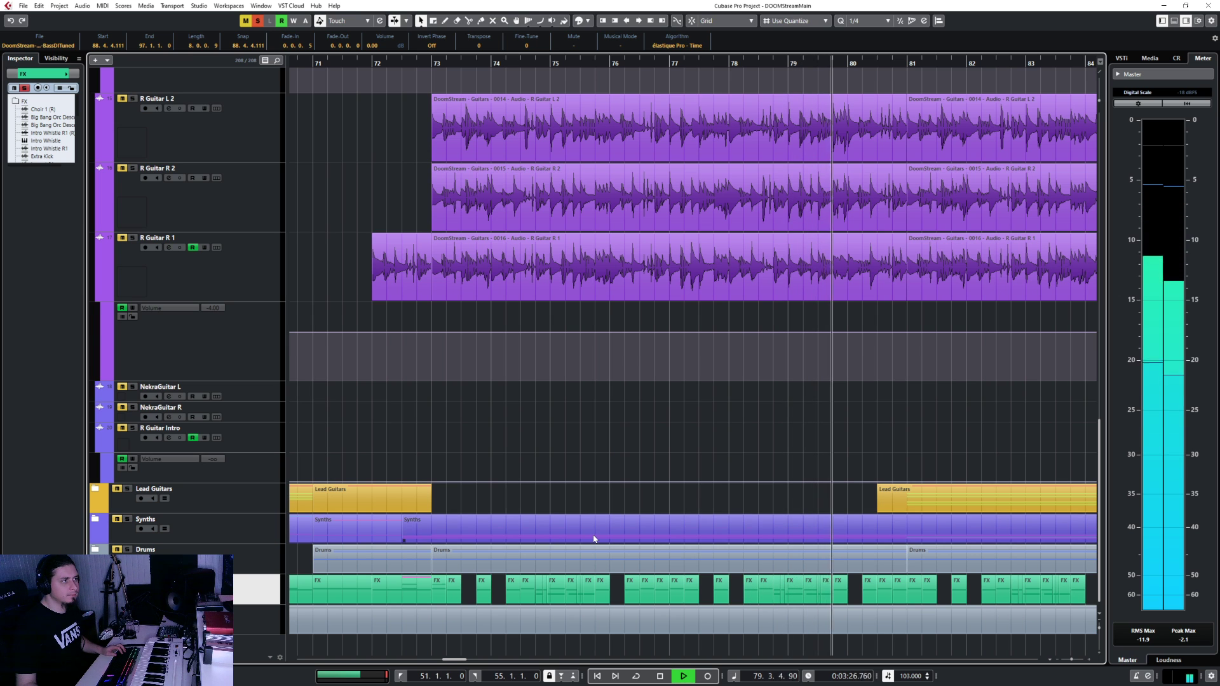
pyautogui.press('s')
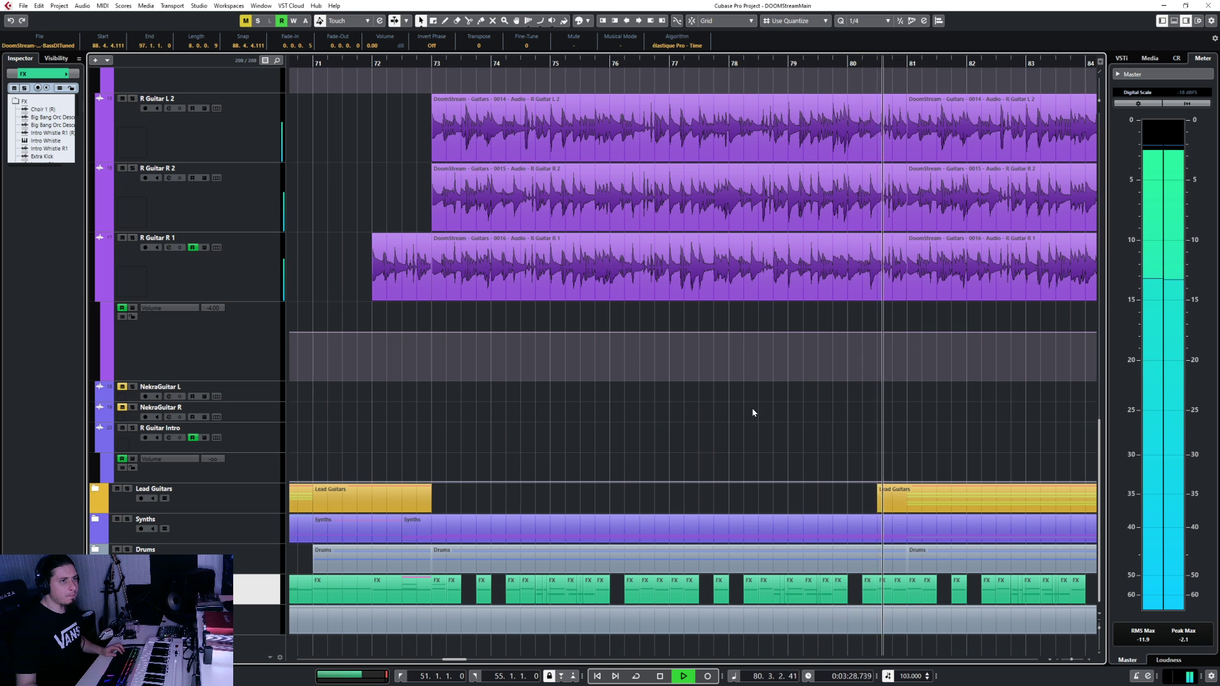
# Solo the Lead Guitars and Synths folders during playback of the section after bar 81
pyautogui.scroll(-4, 752, 413)
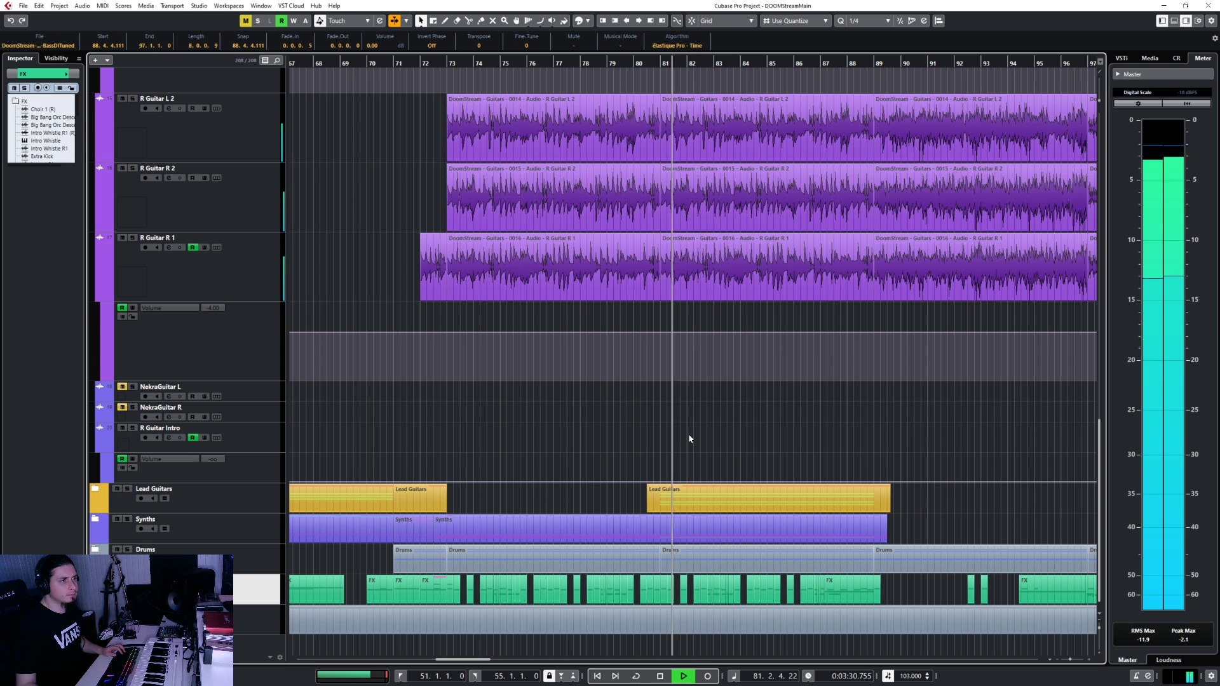
pyautogui.click(243, 491)
pyautogui.press('s')
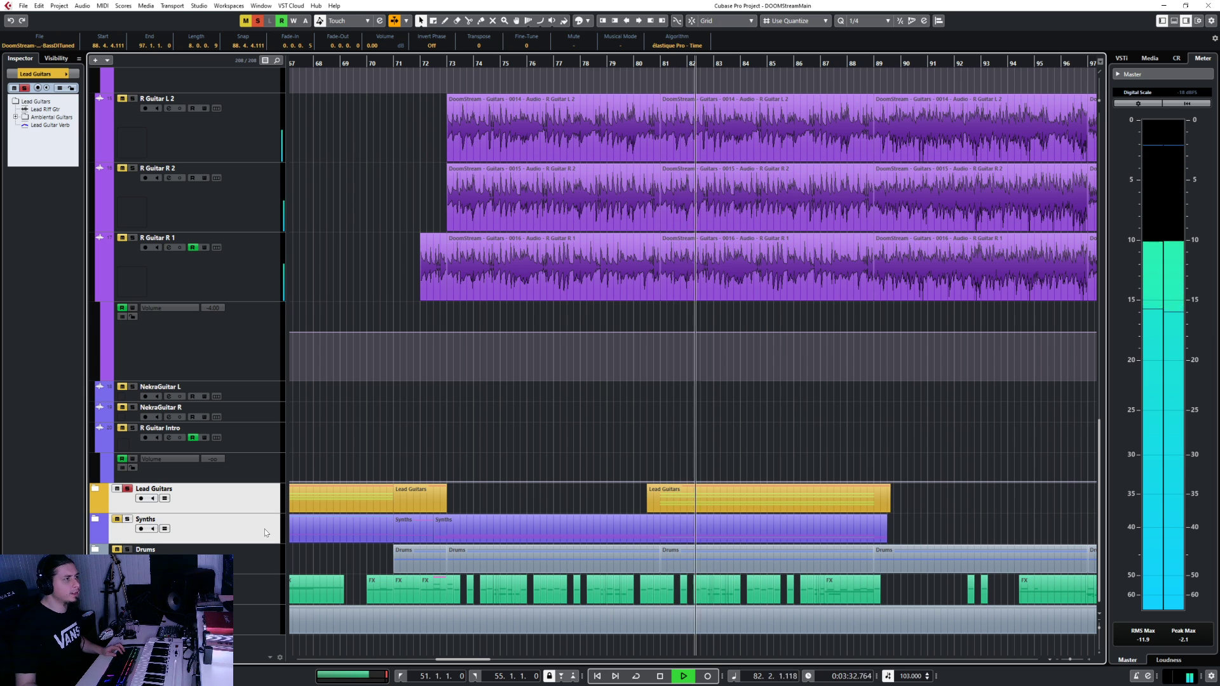
pyautogui.press('s')
pyautogui.click(246, 496)
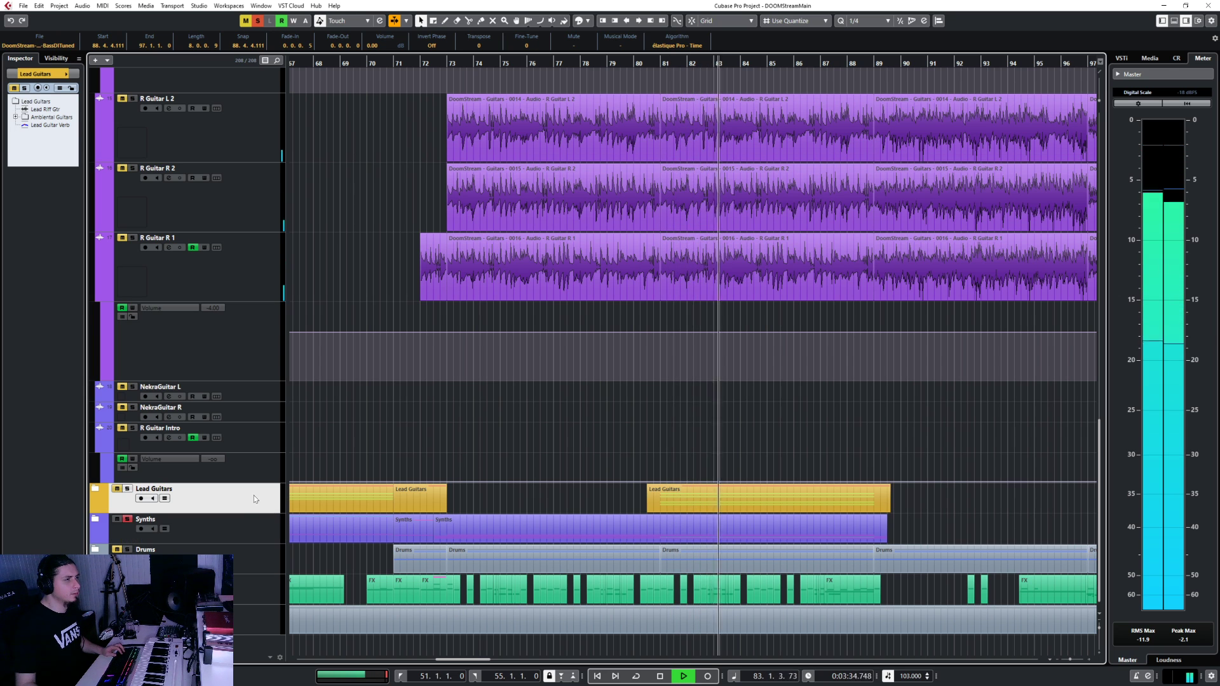
pyautogui.press('s')
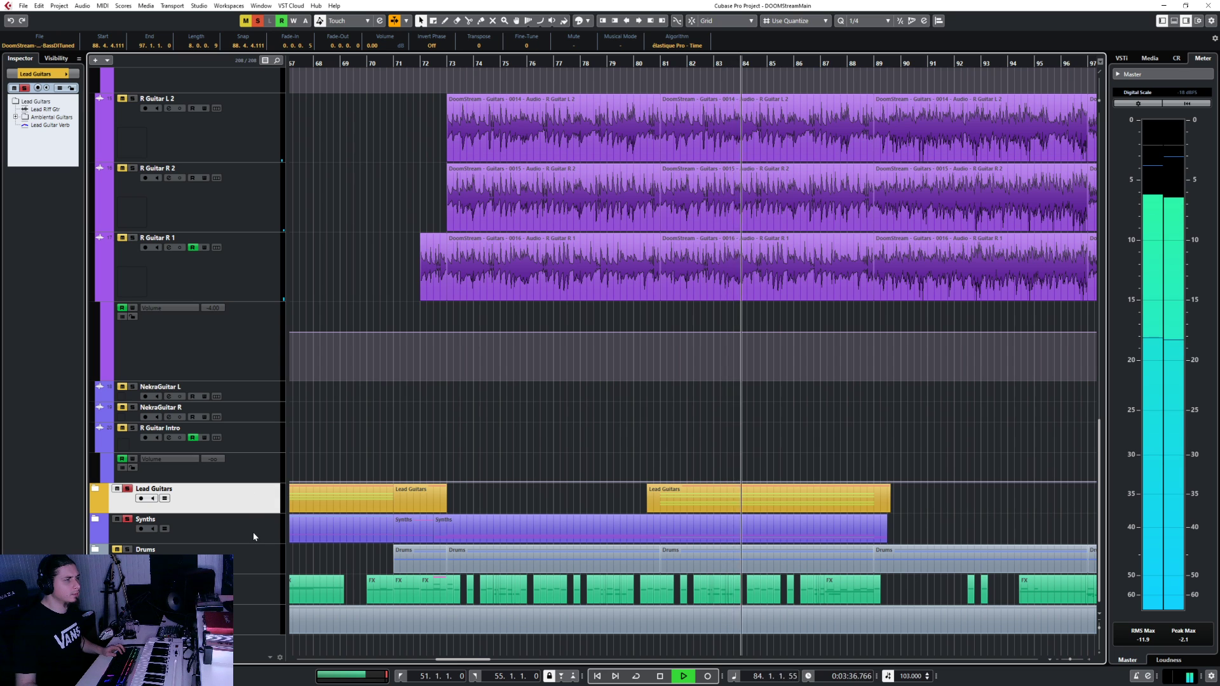
# Select the FX folder and listen to the soloed layers up to bar 89
pyautogui.click(247, 584)
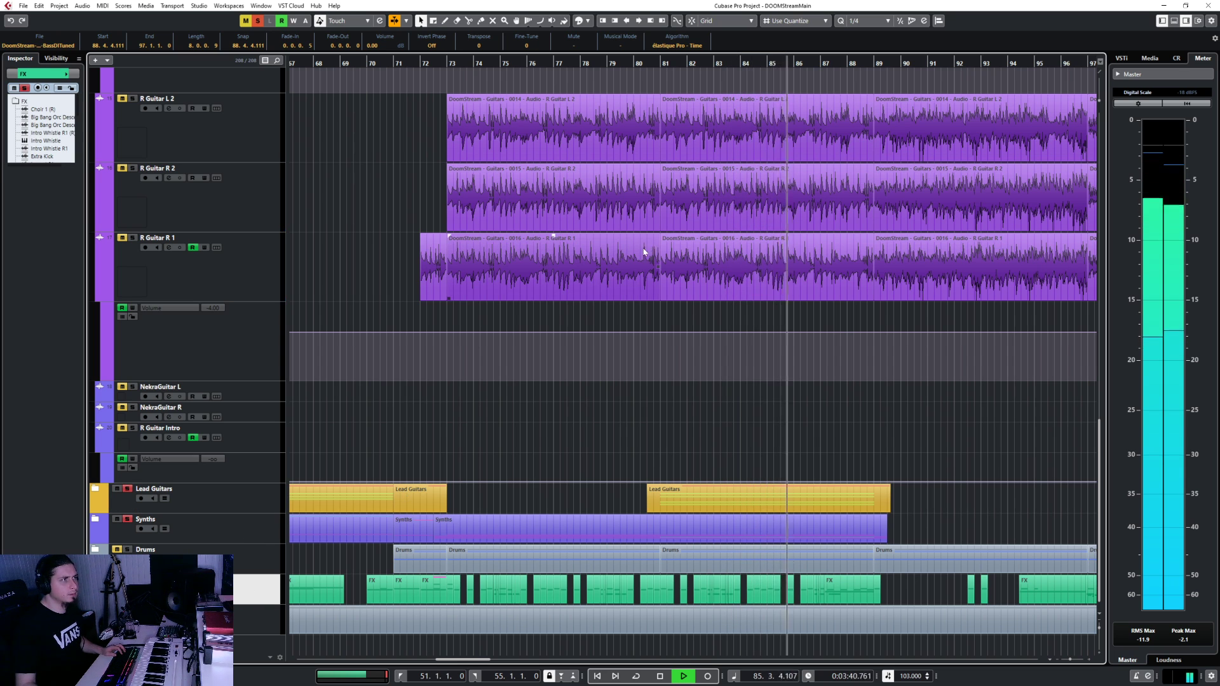
pyautogui.scroll(5, 572, 292)
pyautogui.scroll(-3, 380, 497)
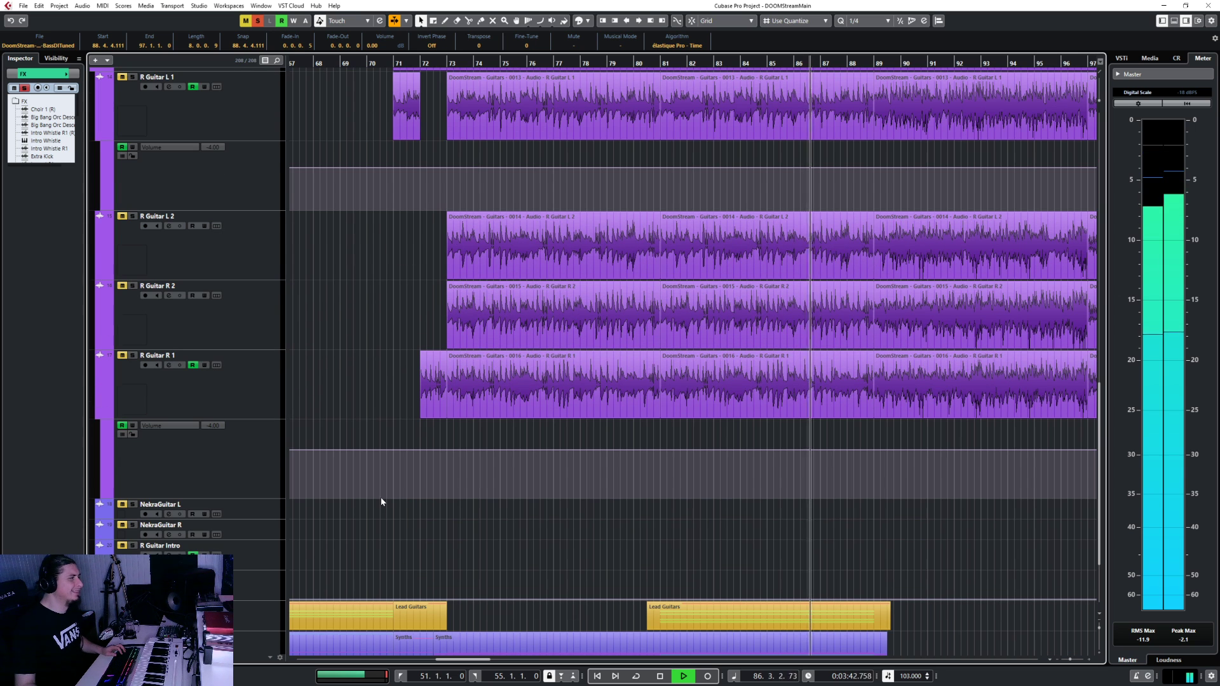
pyautogui.scroll(-2, 610, 490)
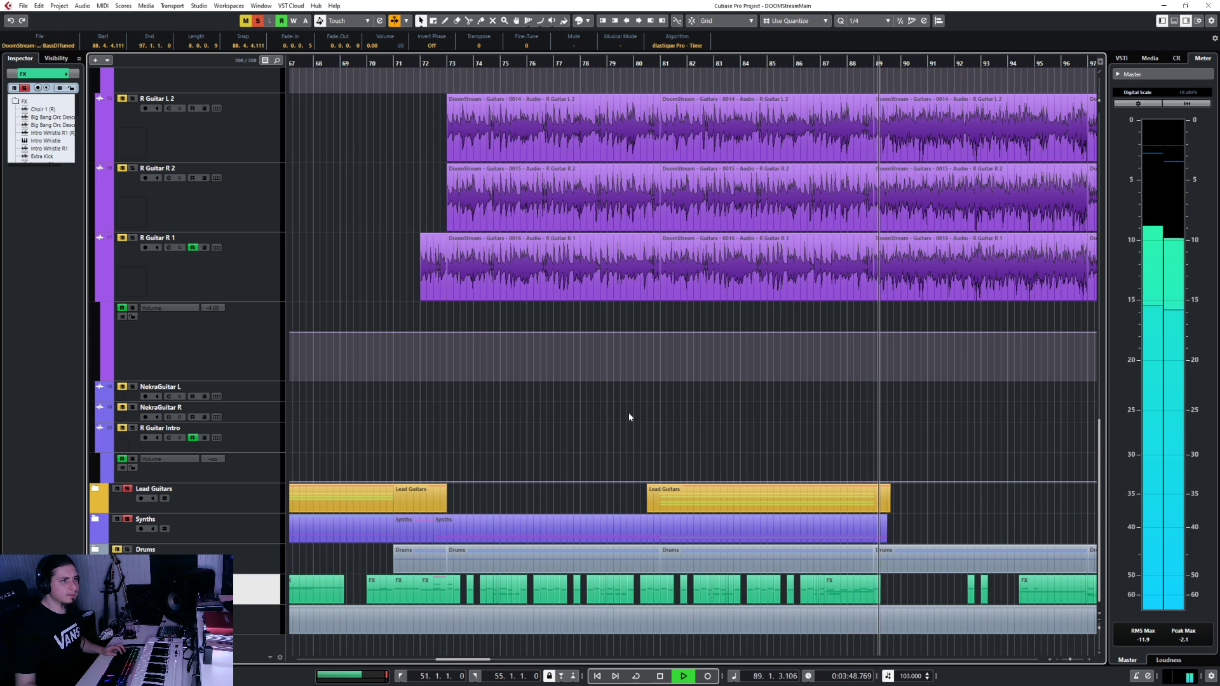
# Remove the solos from the Synths and Lead Guitars folders and play the full mix from just before bar 81
pyautogui.click(258, 520)
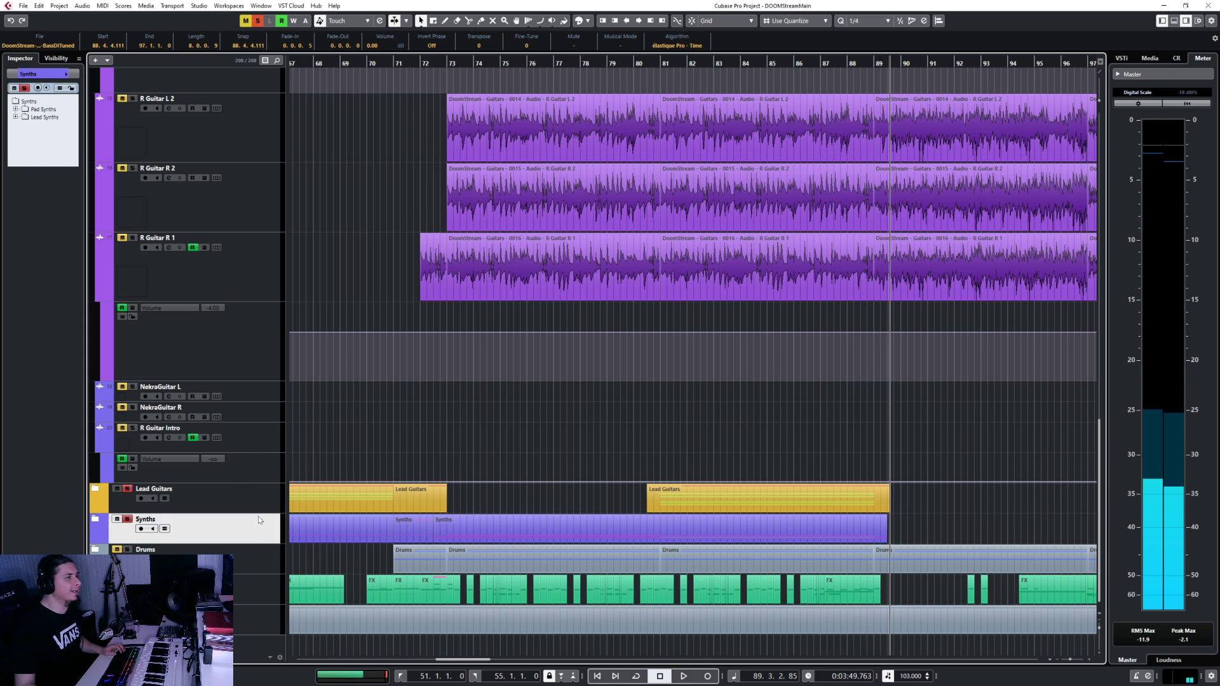
pyautogui.press('s')
pyautogui.click(264, 497)
pyautogui.press('s')
pyautogui.click(654, 64)
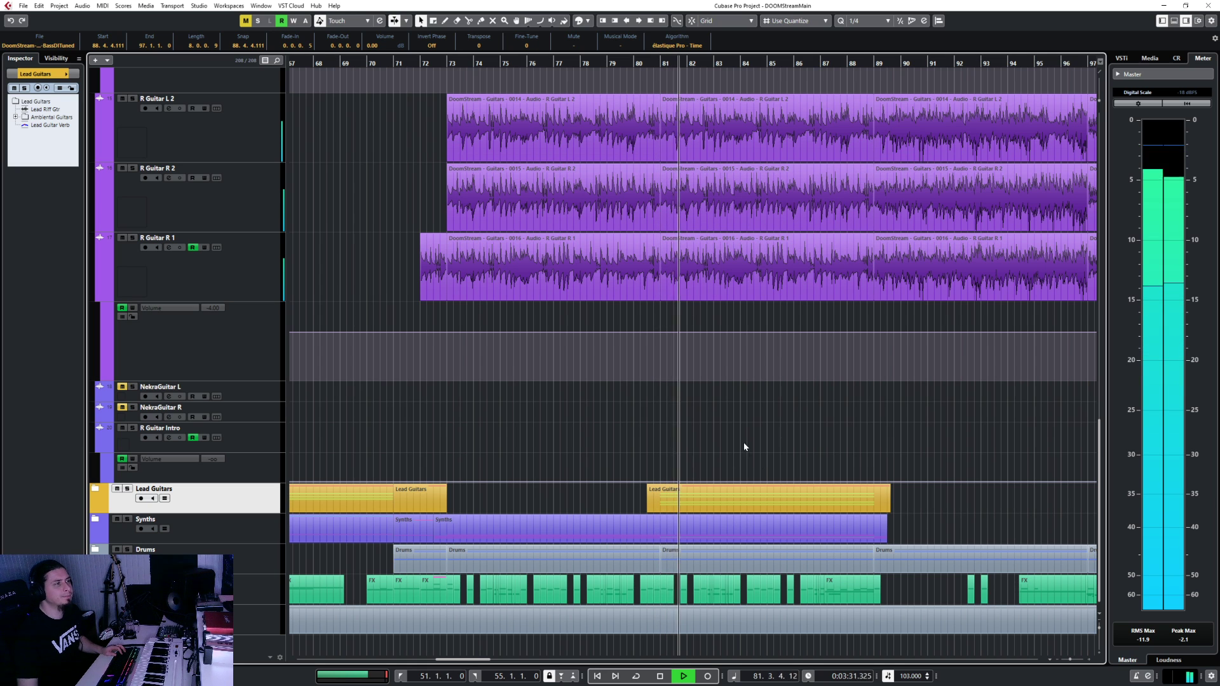
pyautogui.press('space')
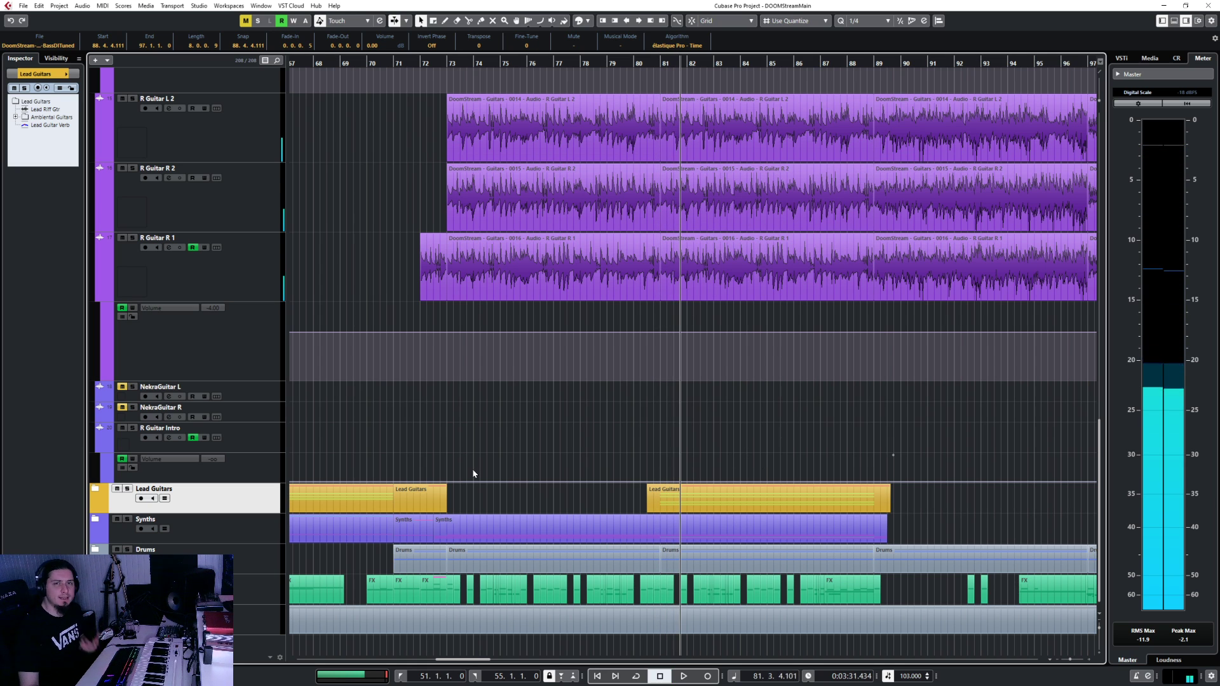
# Expand the Lead Guitars folder and move the playback position to just before bar 55, where its clips begin
pyautogui.click(94, 490)
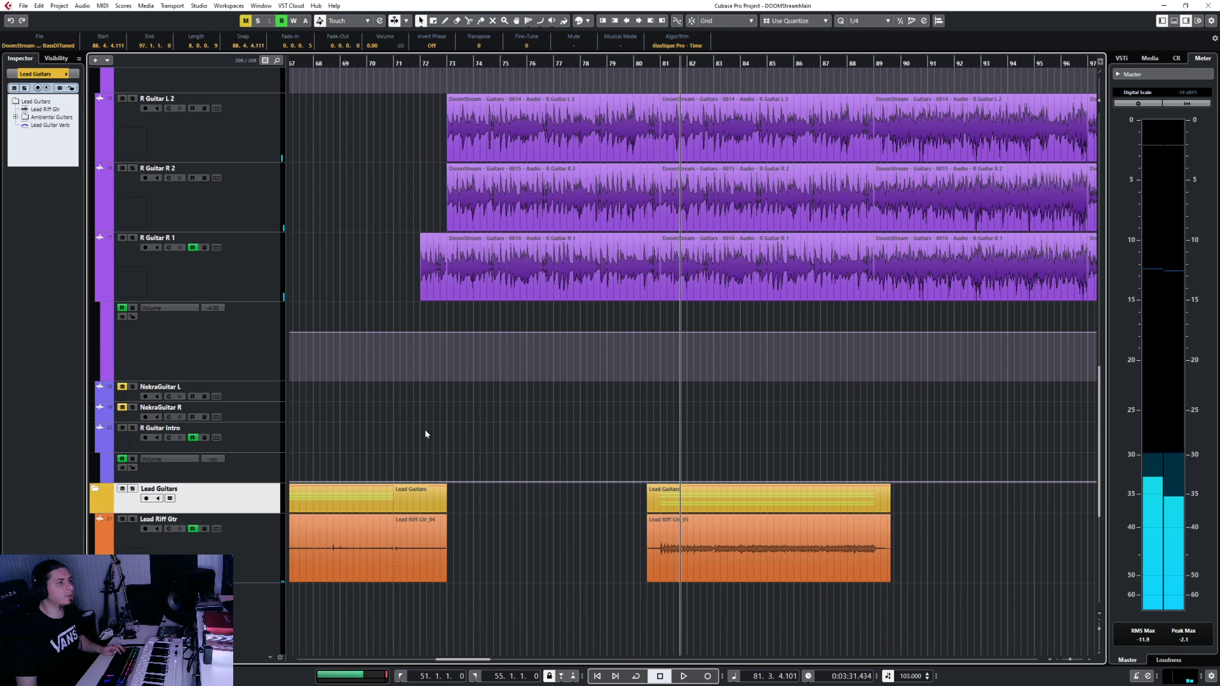
pyautogui.scroll(-5, 445, 425)
pyautogui.hscroll(-10, 444, 483)
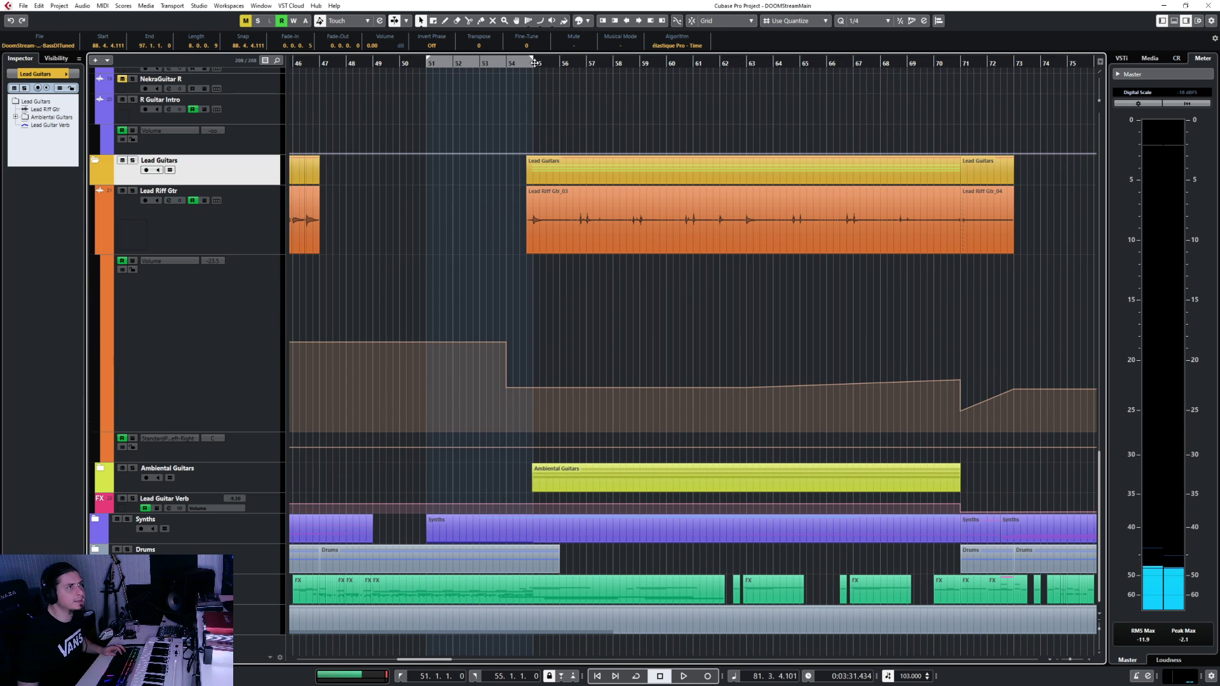
pyautogui.click(534, 63)
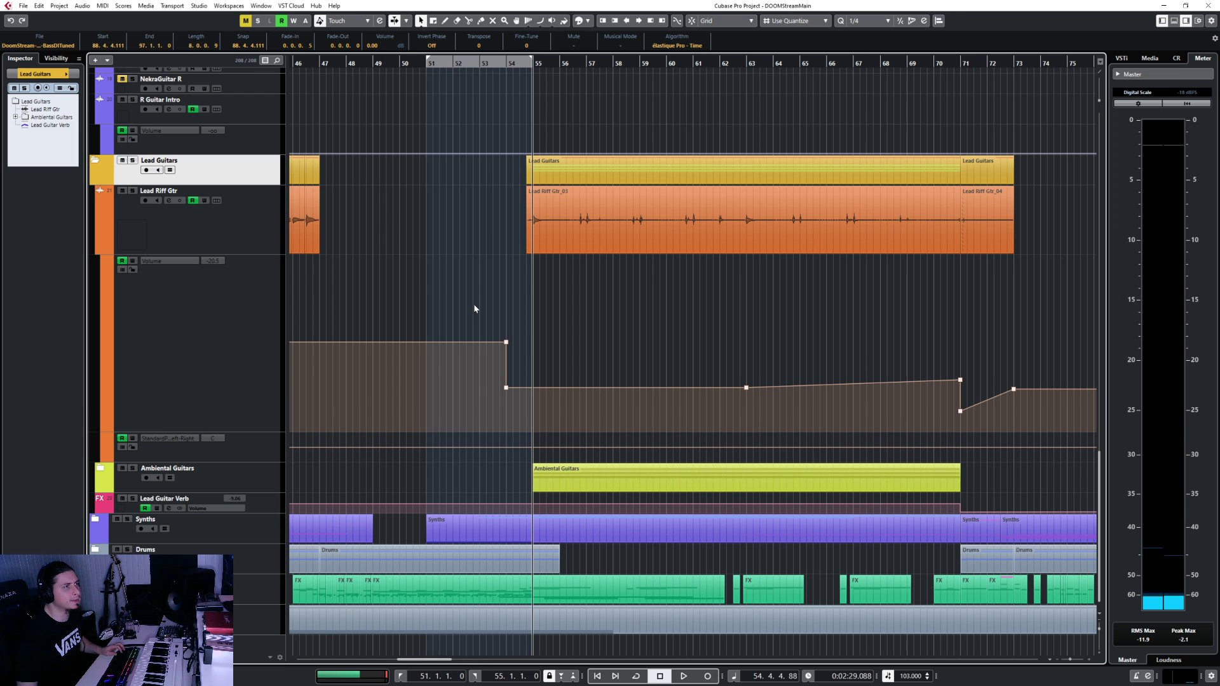
# Solo the Lead Riff Gtr track, play it from around bar 38, and check its channel in the MixConsole
pyautogui.scroll(-3, 474, 305)
pyautogui.hscroll(-2, 475, 305)
pyautogui.click(655, 63)
pyautogui.press('space')
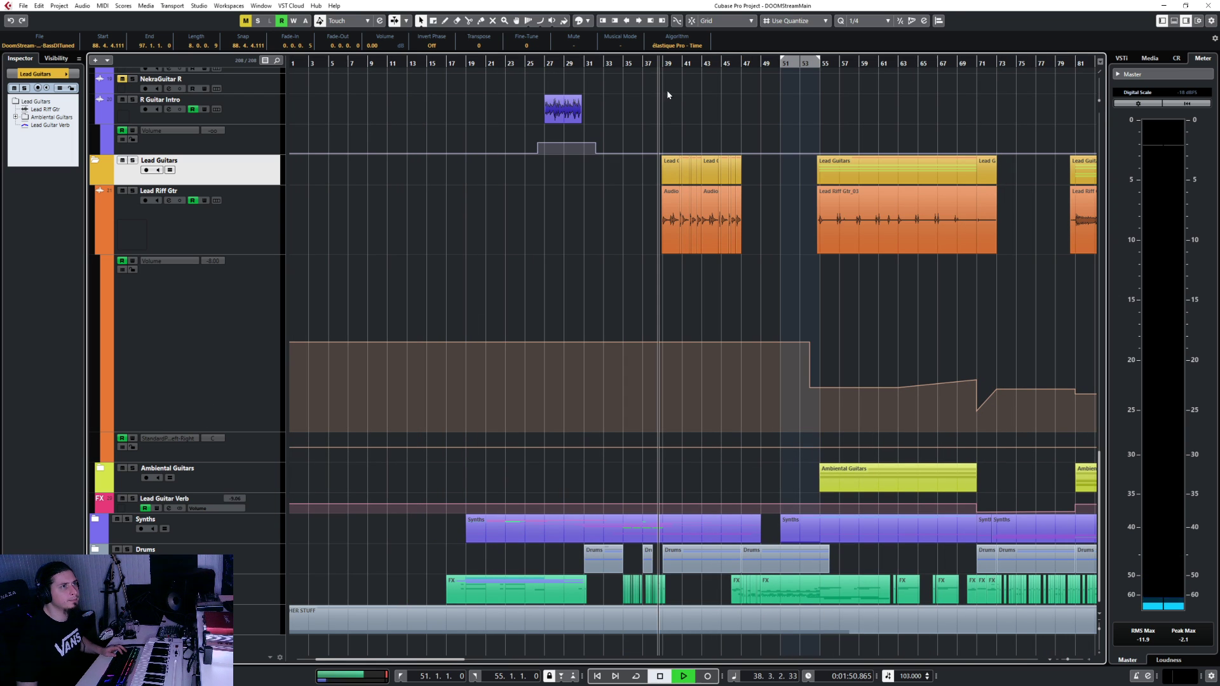
pyautogui.click(272, 250)
pyautogui.press('s')
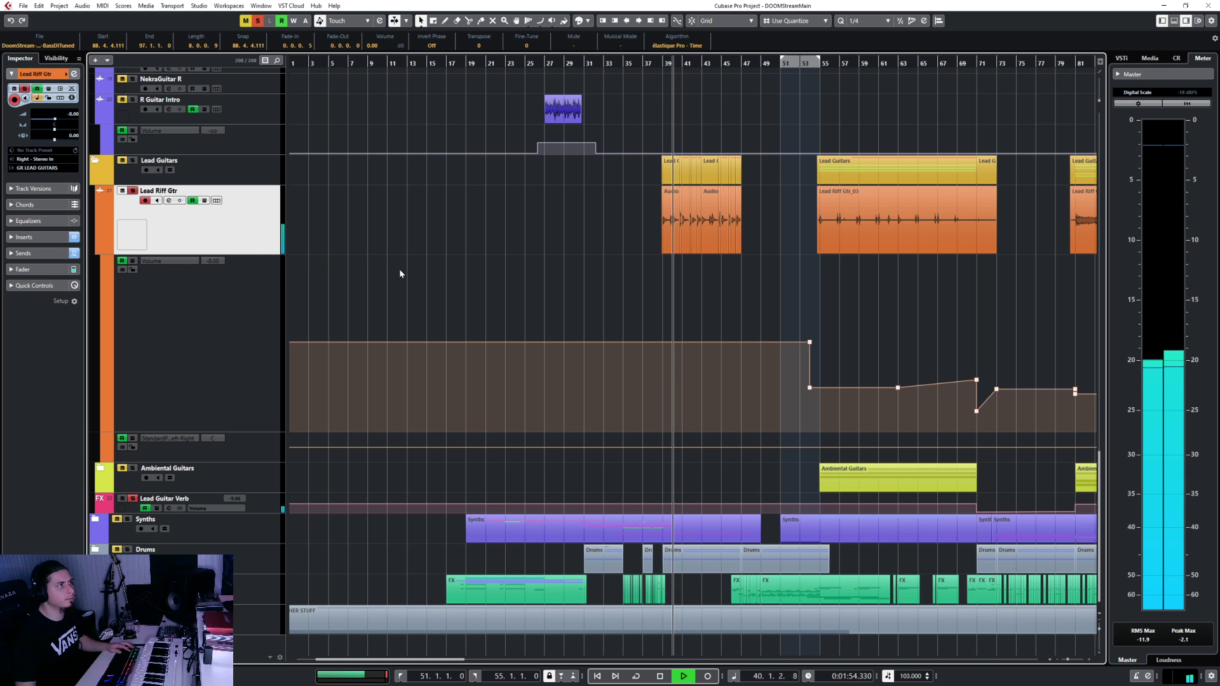
pyautogui.press('F3')
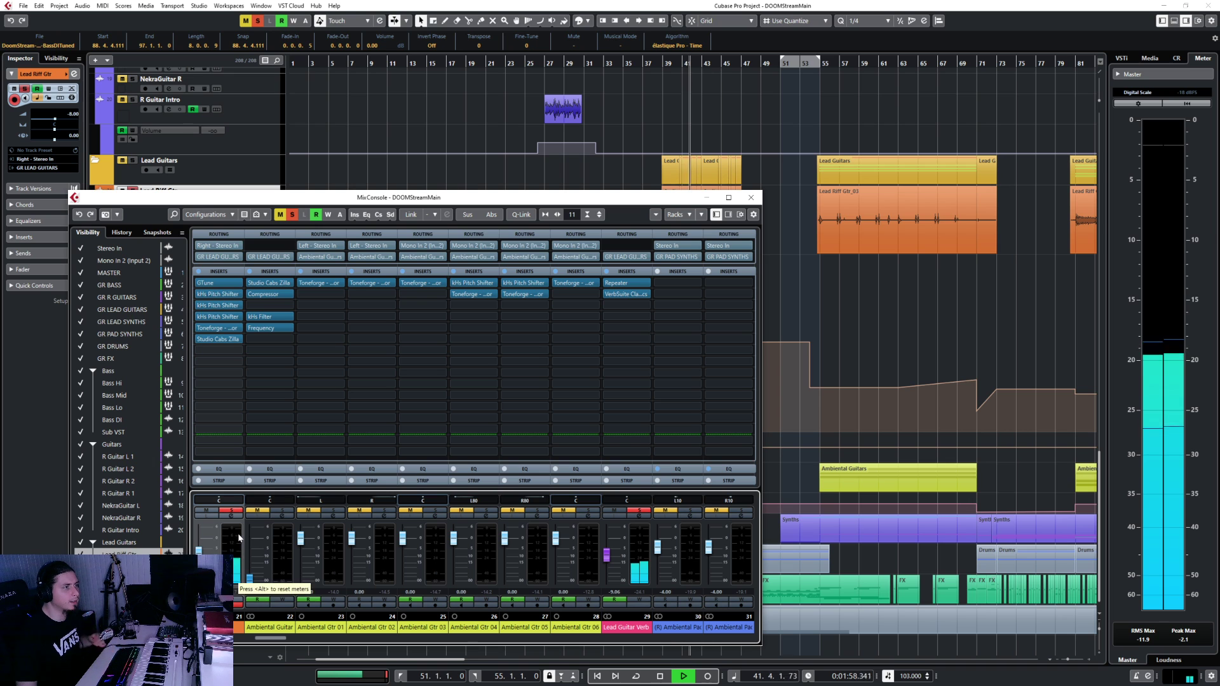
pyautogui.click(752, 197)
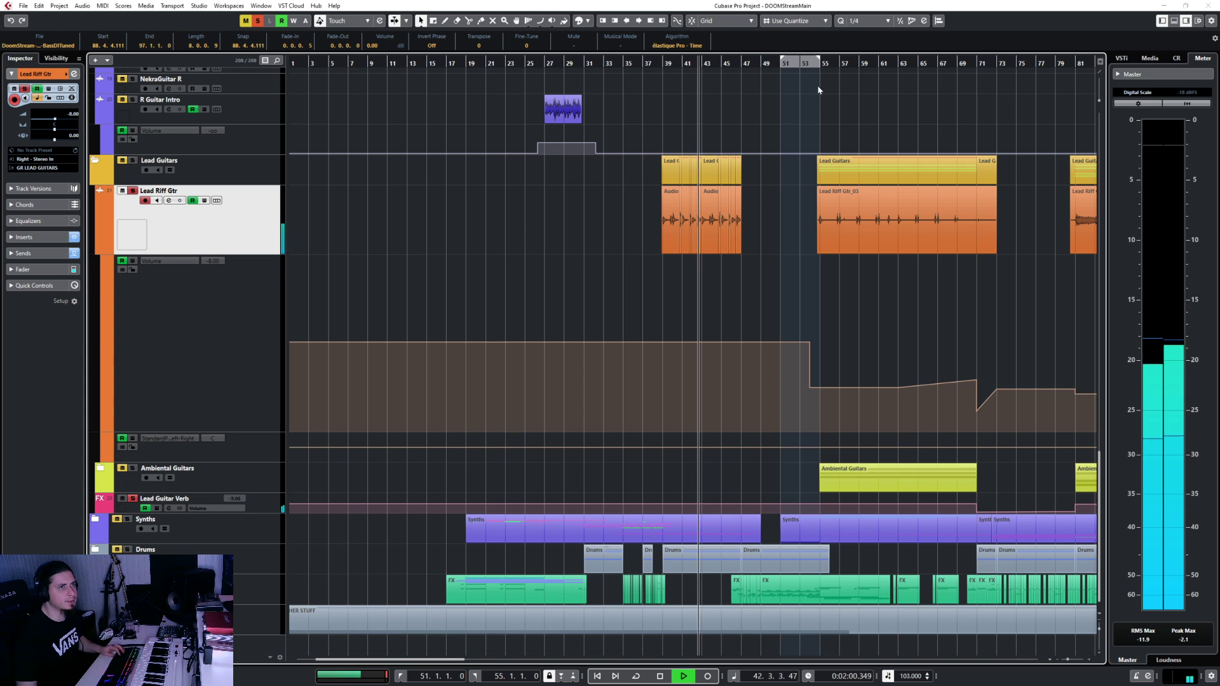
# Play from bar 55 with the Ambiental Guitars folder soloed in place of Lead Riff Gtr, and expand that folder
pyautogui.click(821, 63)
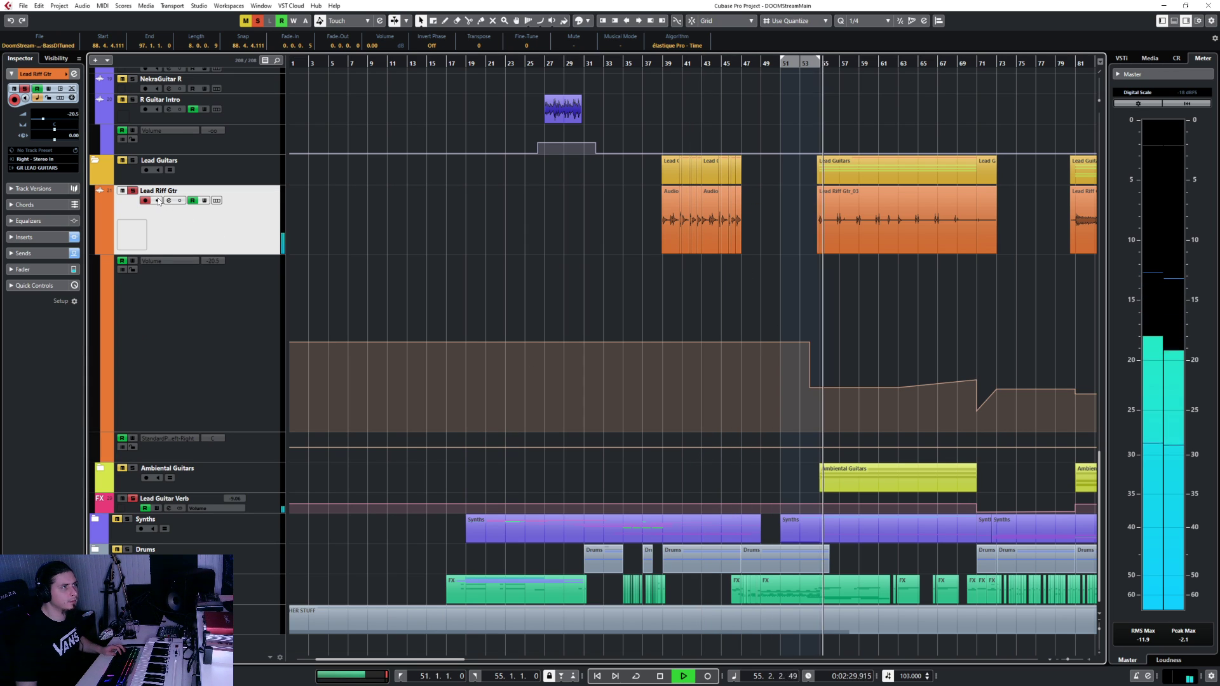
pyautogui.click(134, 469)
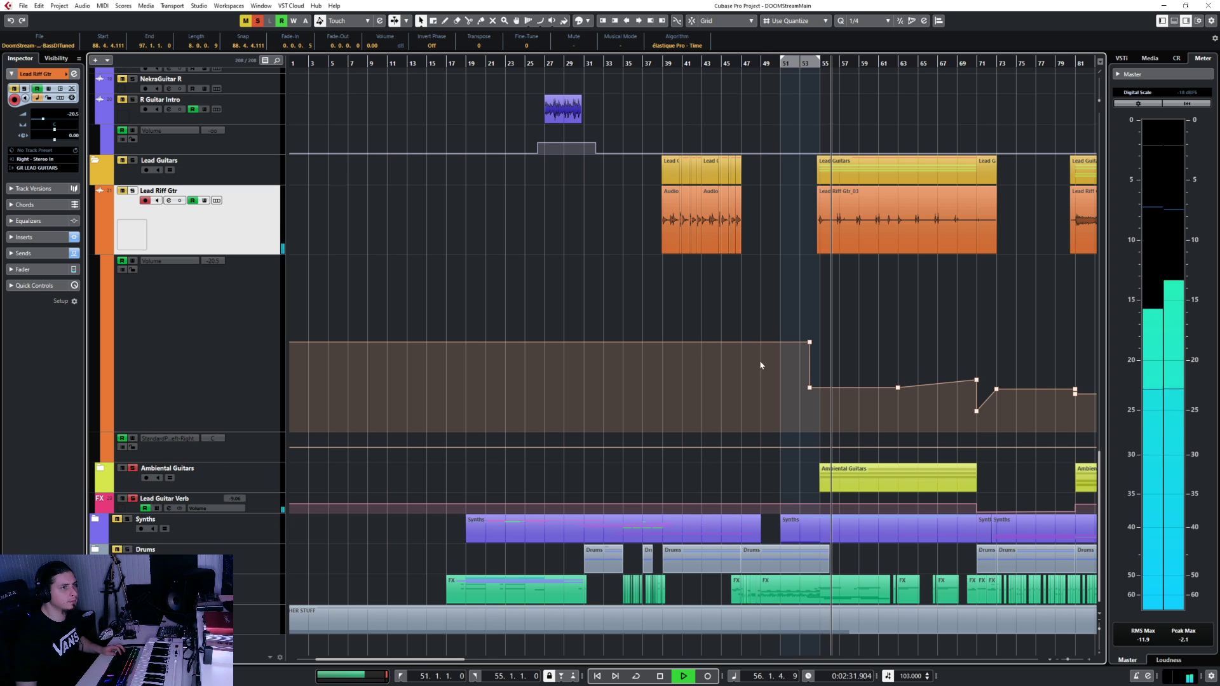
pyautogui.press('f')
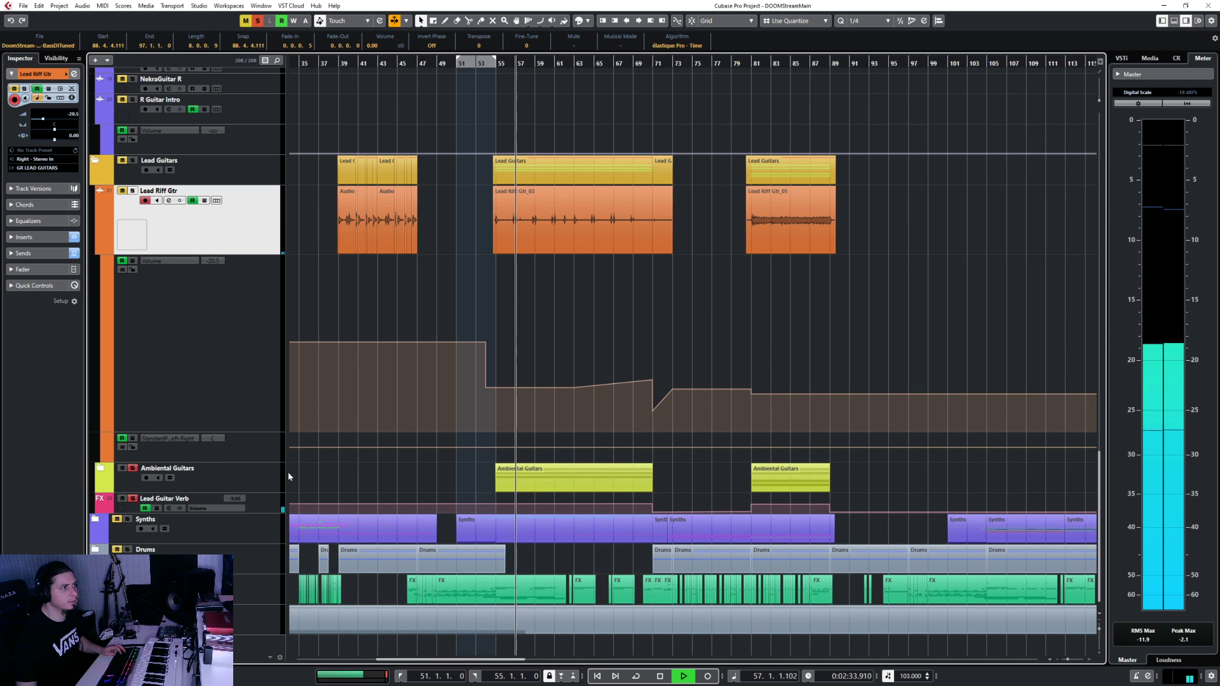
pyautogui.click(149, 480)
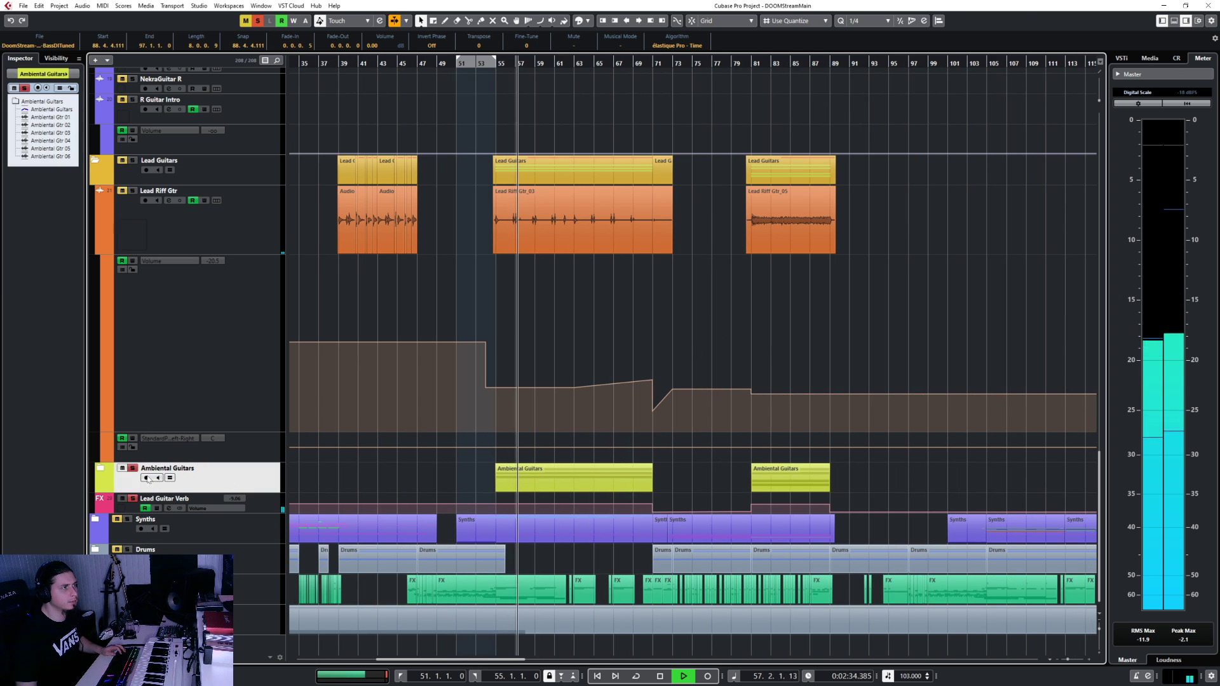
pyautogui.click(99, 470)
pyautogui.scroll(-5, 476, 359)
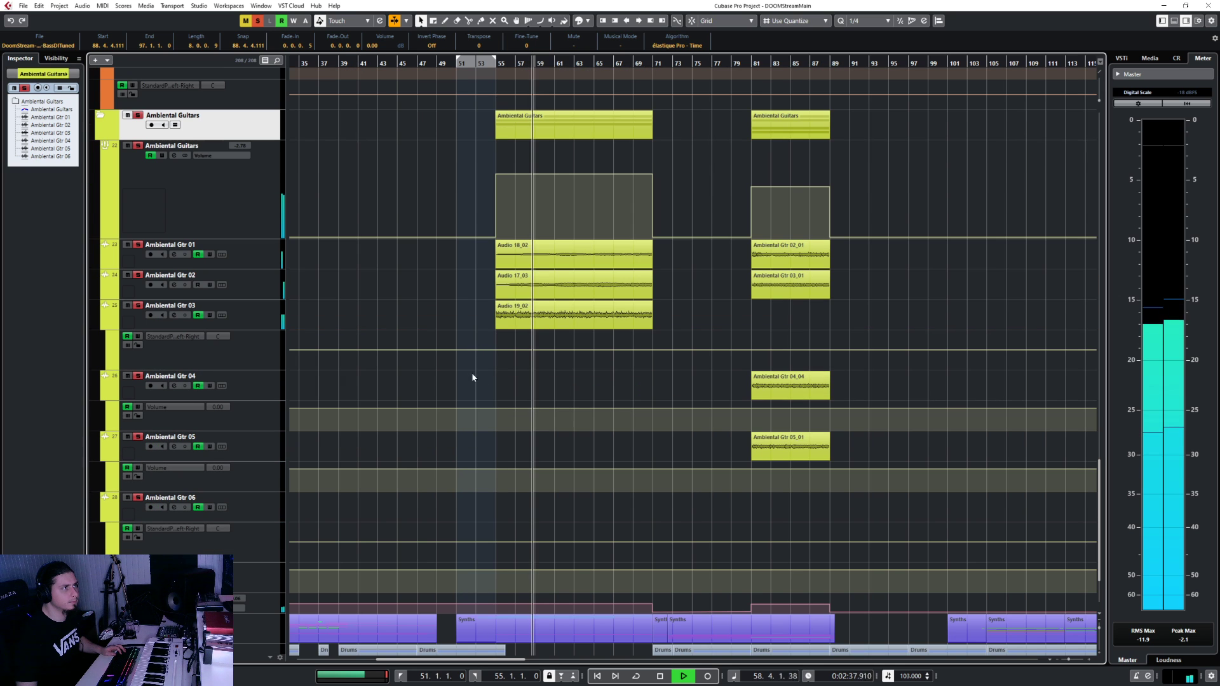
# Review the Ambiental Guitars tracks along the timeline and audition their section from bar 81
pyautogui.scroll(2, 471, 382)
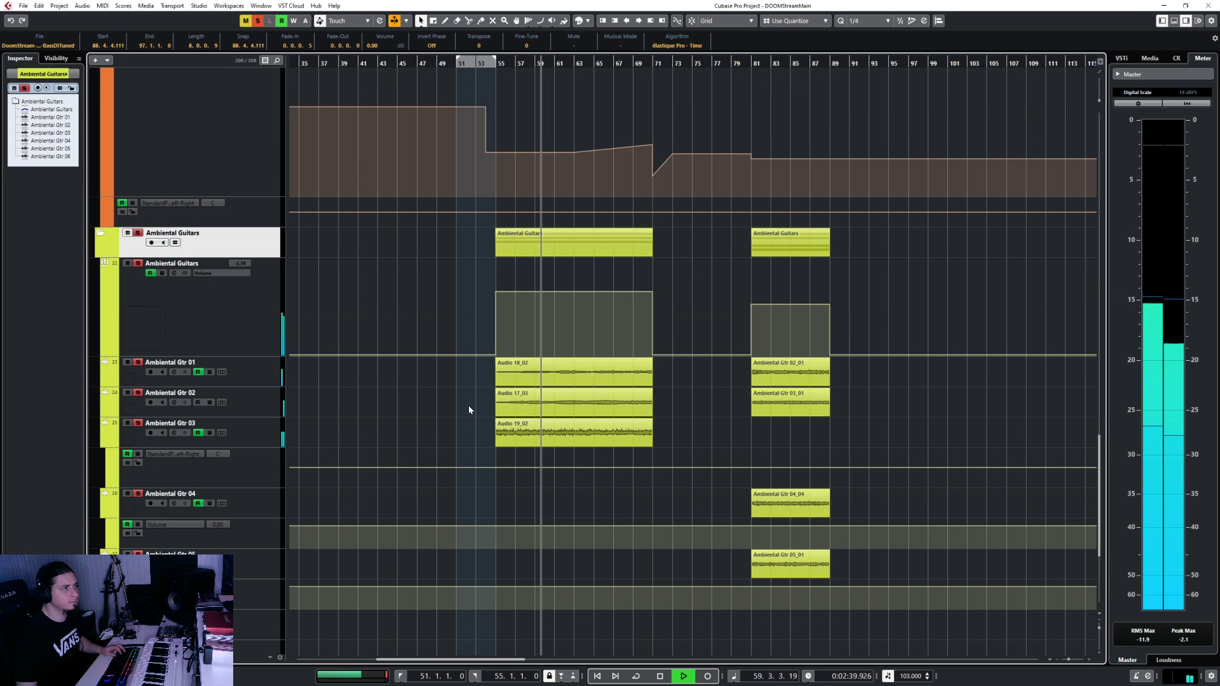
pyautogui.scroll(-3, 469, 410)
pyautogui.scroll(3, 470, 410)
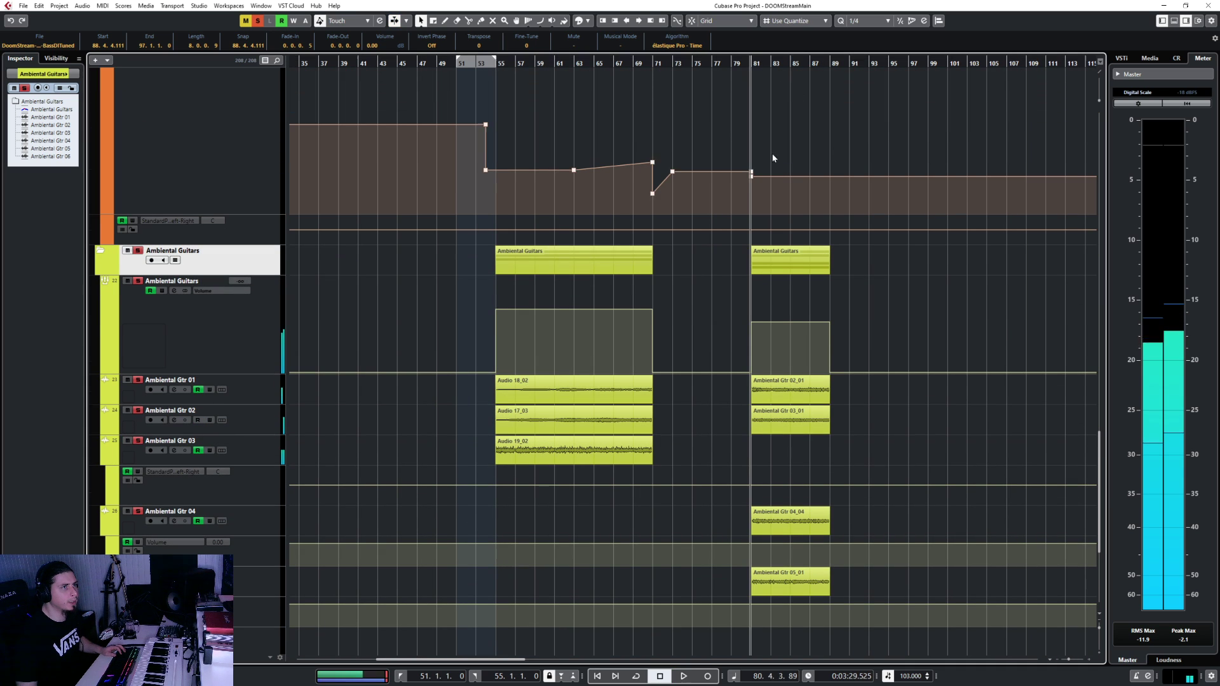
pyautogui.click(811, 361)
pyautogui.press('f')
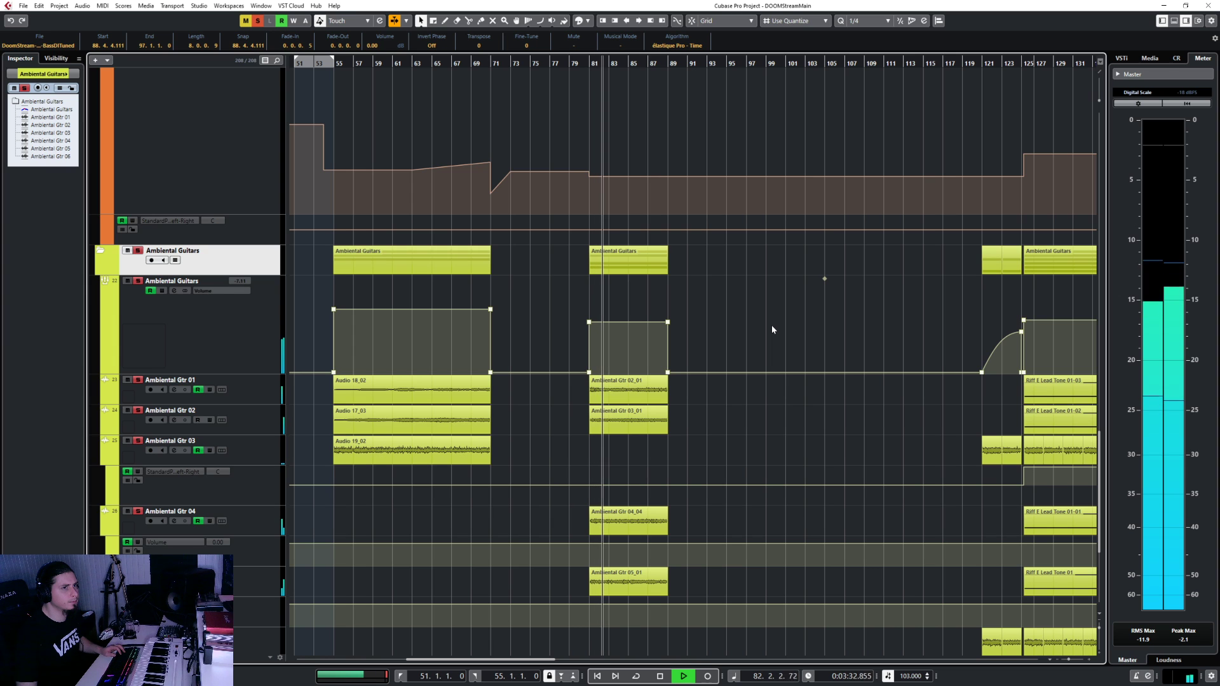
pyautogui.hscroll(6, 771, 329)
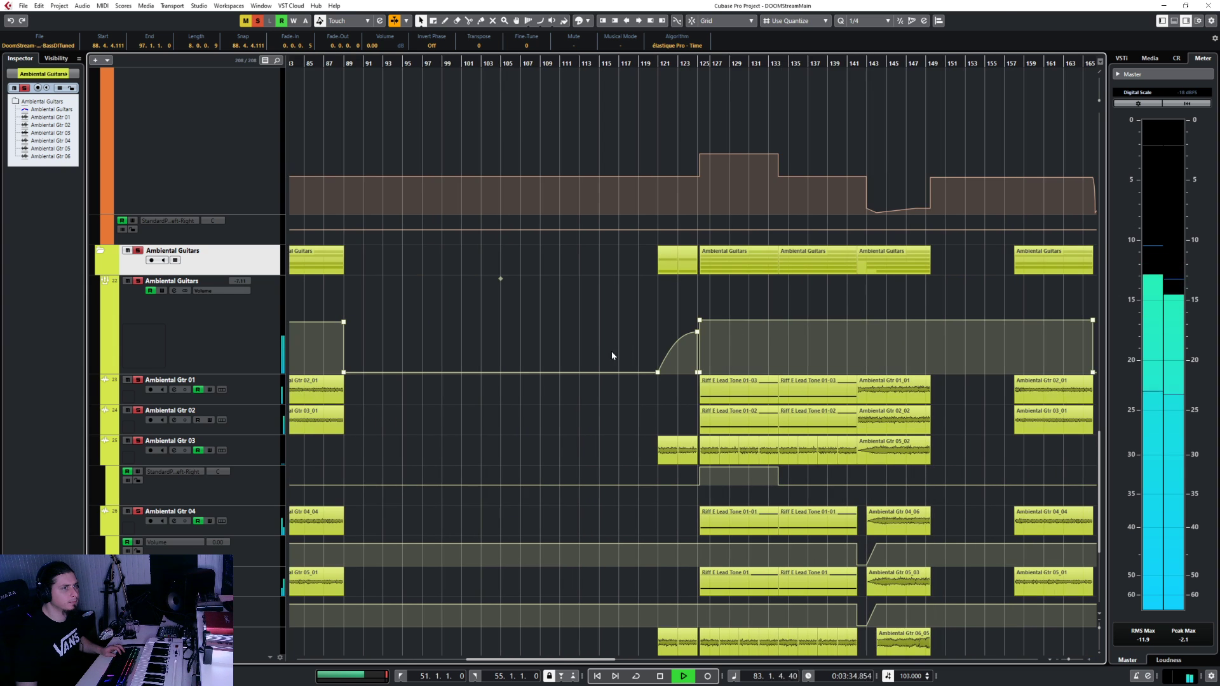
pyautogui.hscroll(-5, 612, 356)
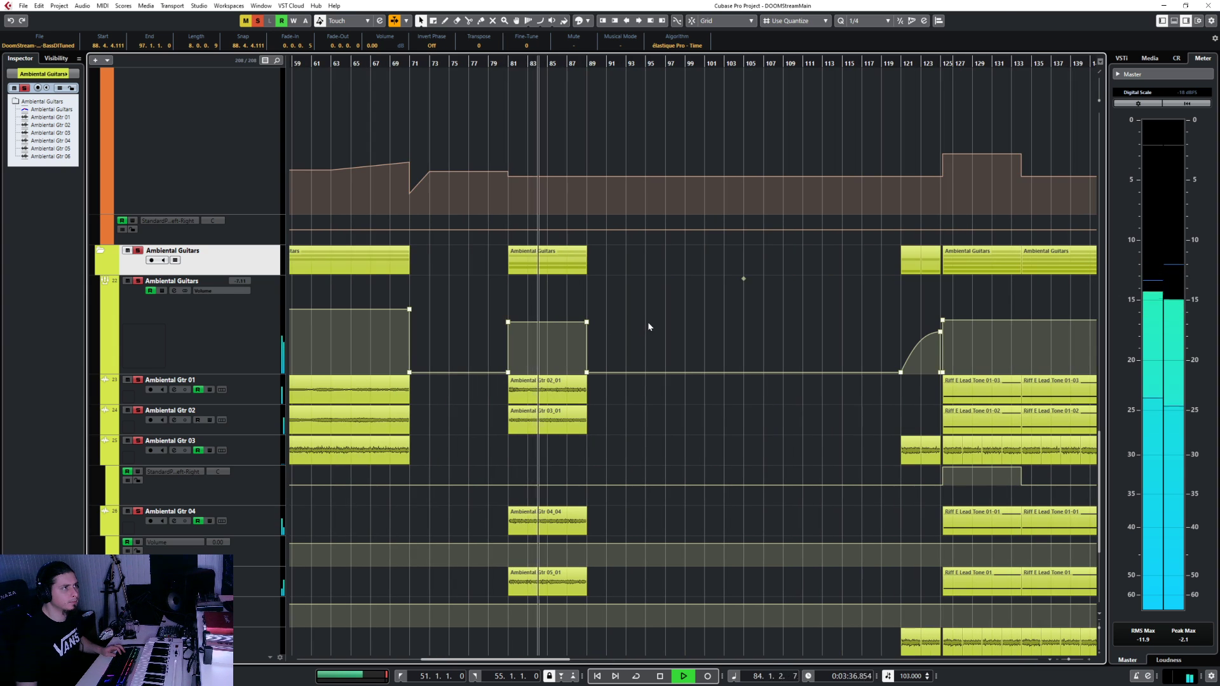
pyautogui.scroll(4, 647, 322)
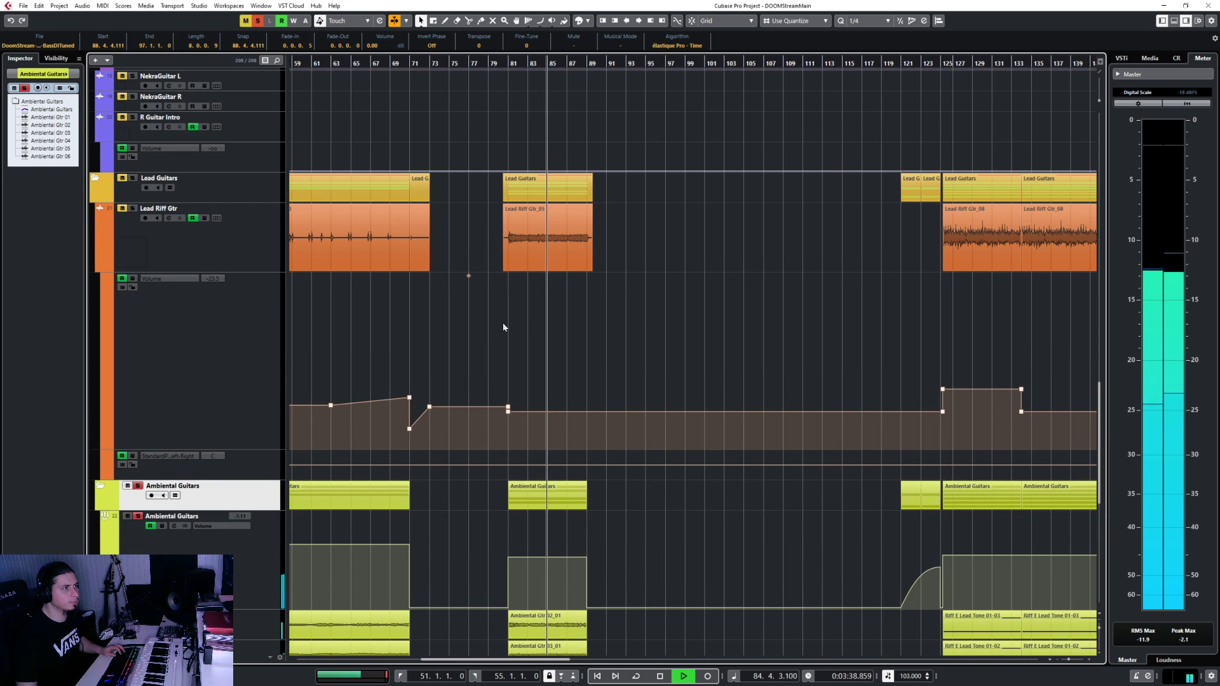
# In the Frequency EQ on the Ambiental Guitars group, cut band 4 by 6.1 dB at about 507 Hz with Q 8.0
pyautogui.click(269, 538)
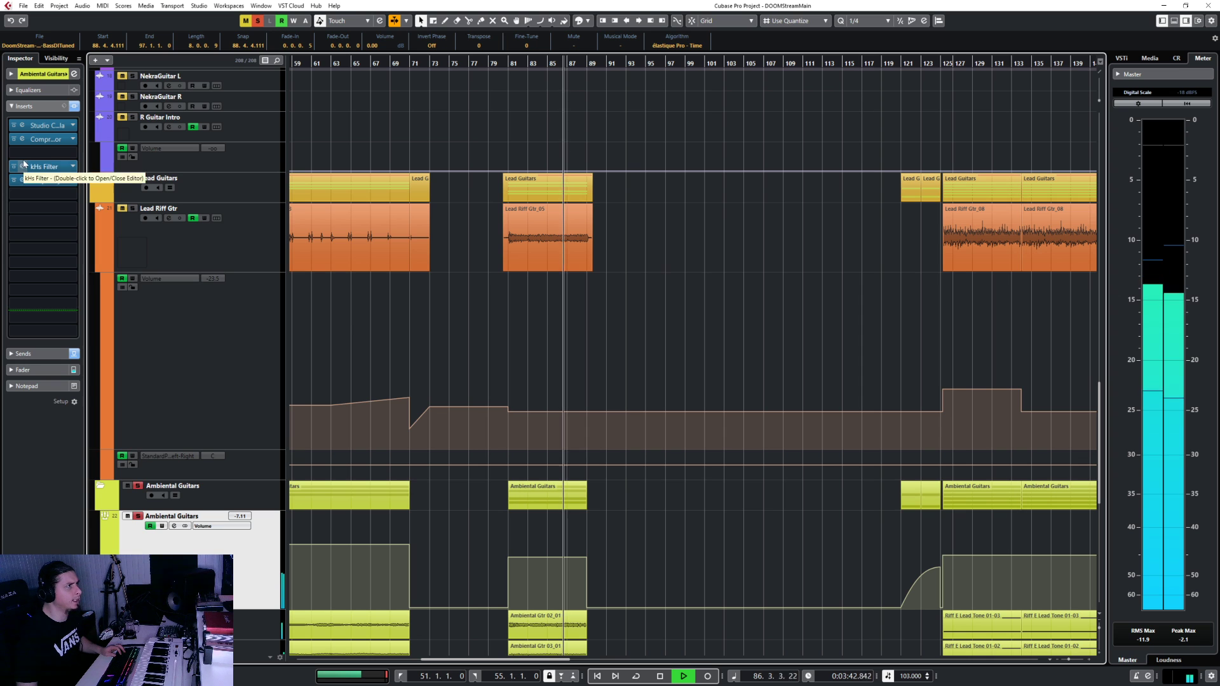
pyautogui.click(22, 180)
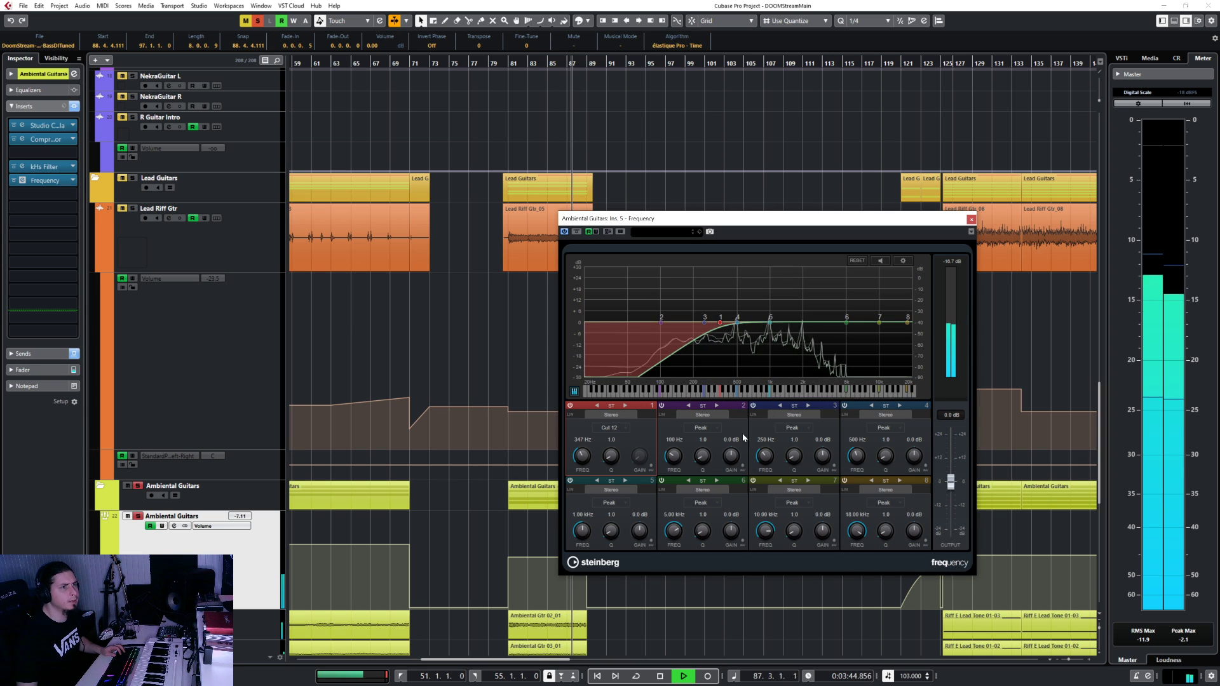
pyautogui.moveTo(737, 323); pyautogui.dragTo(739, 334)
pyautogui.scroll(5, 737, 331)
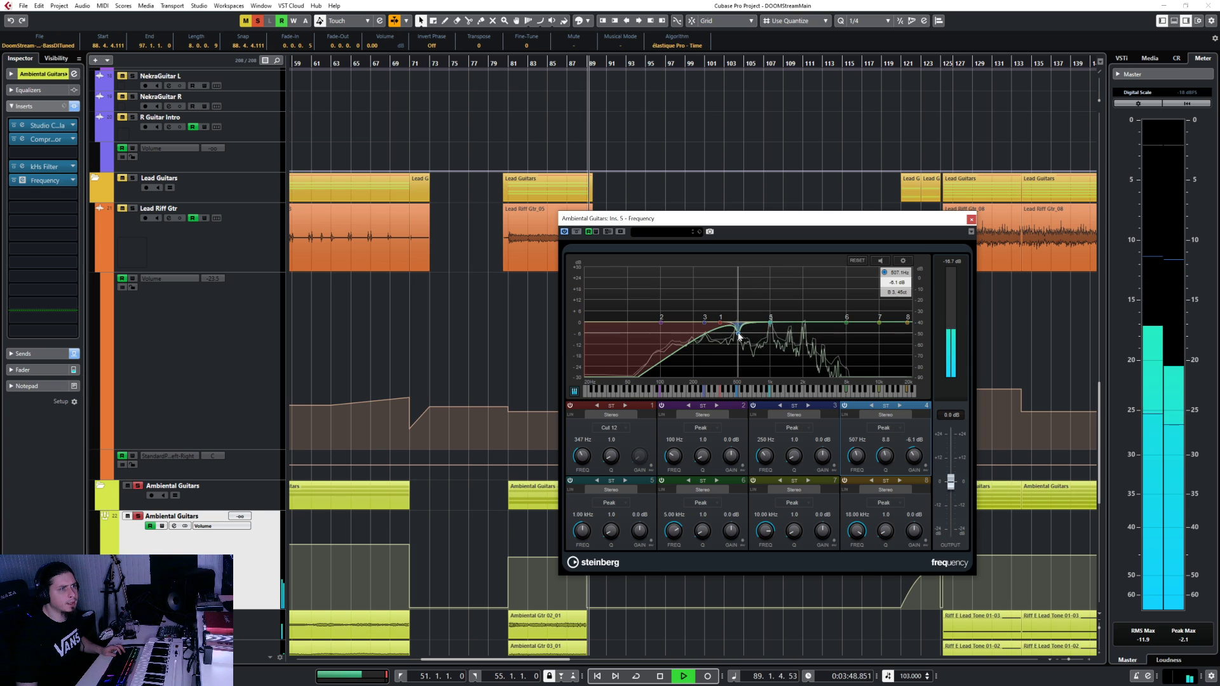
# Stop playback, align the left locator exactly to bar 81, and place the playhead there
pyautogui.press('space')
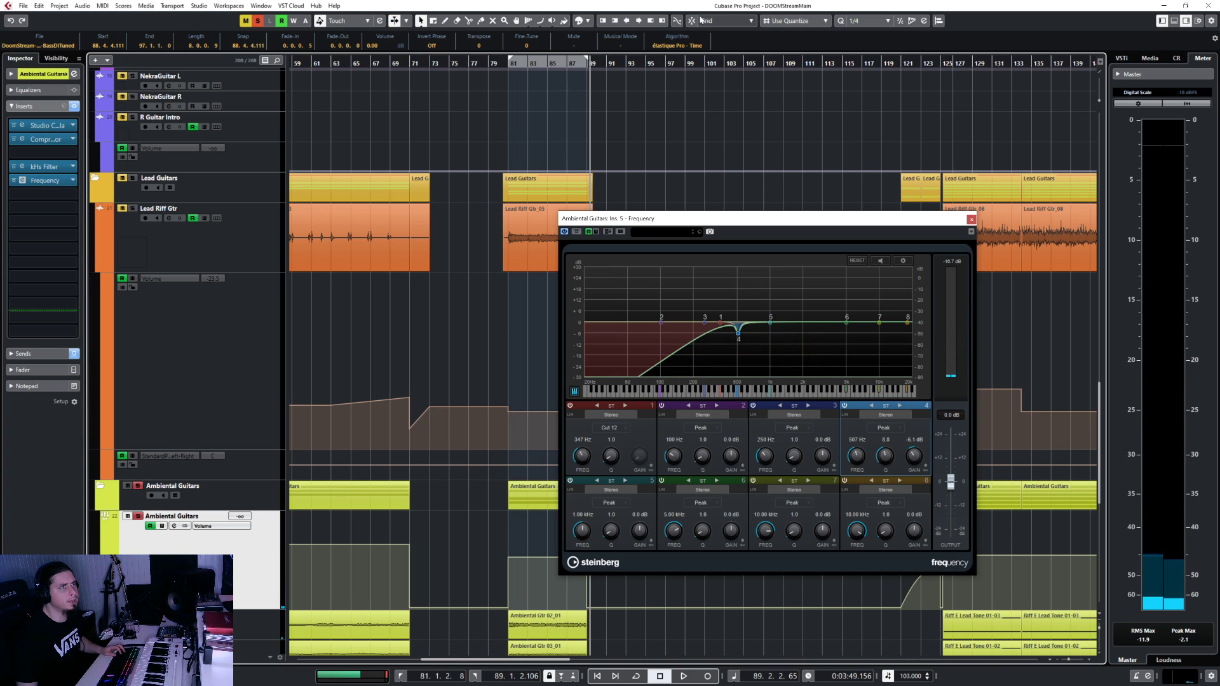
pyautogui.click(867, 20)
pyautogui.click(858, 33)
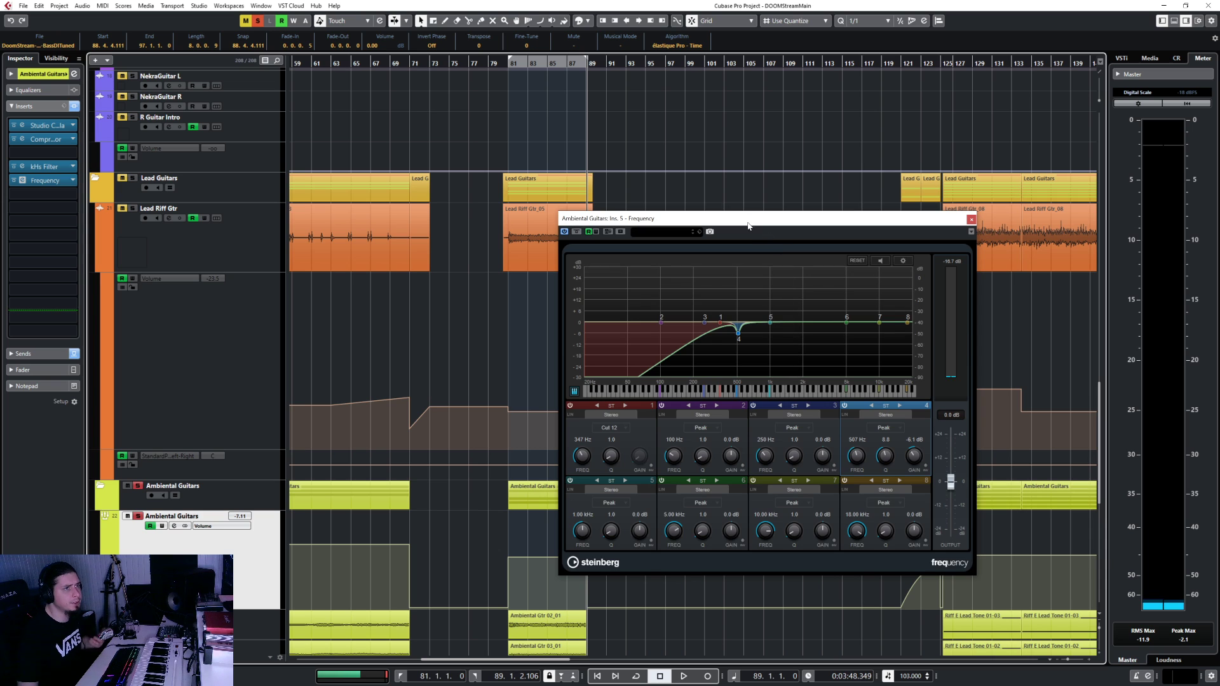
pyautogui.moveTo(750, 220); pyautogui.dragTo(887, 201)
pyautogui.click(509, 68)
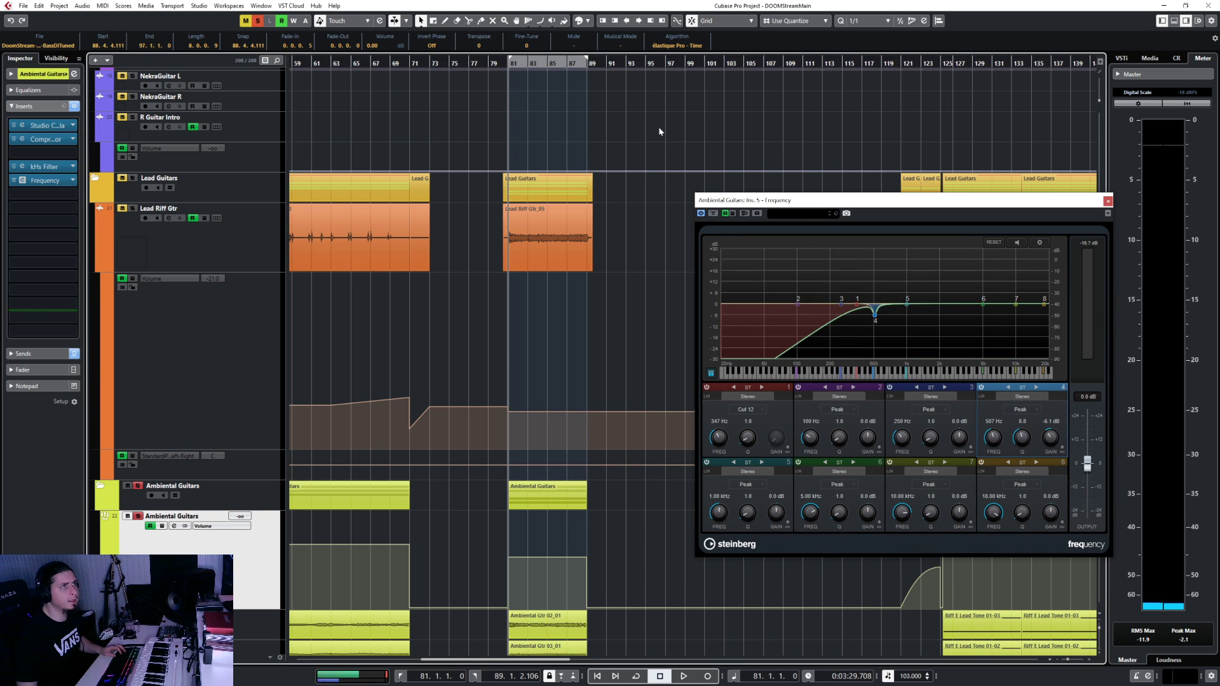
# Insert Virtual Tape Machines on the Ambiental Guitars group and place it ahead of the Frequency EQ
pyautogui.click(63, 195)
pyautogui.write('mul')
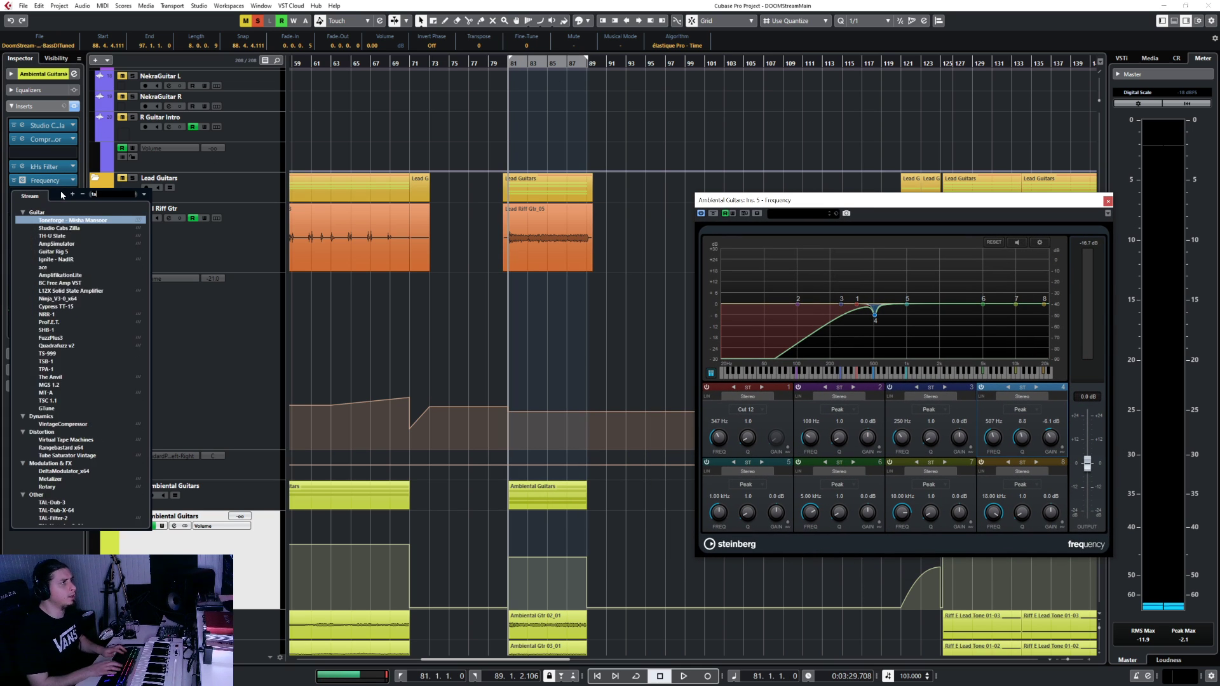
pyautogui.press('Return')
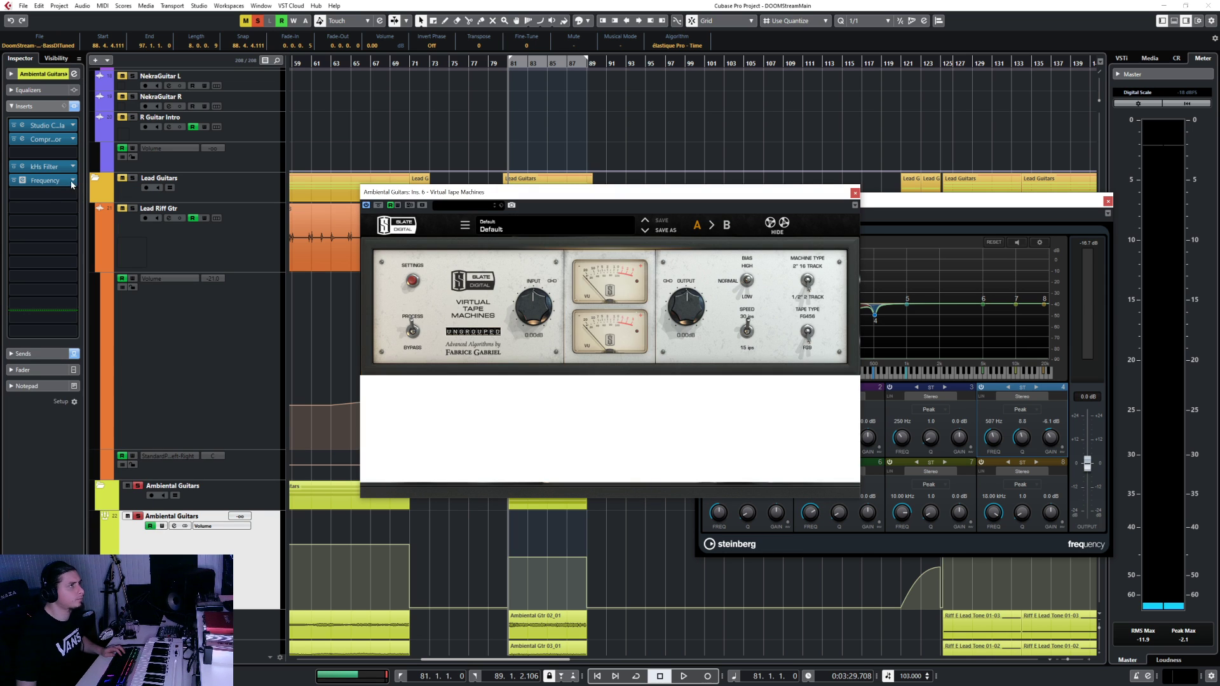
pyautogui.moveTo(59, 195); pyautogui.dragTo(61, 184)
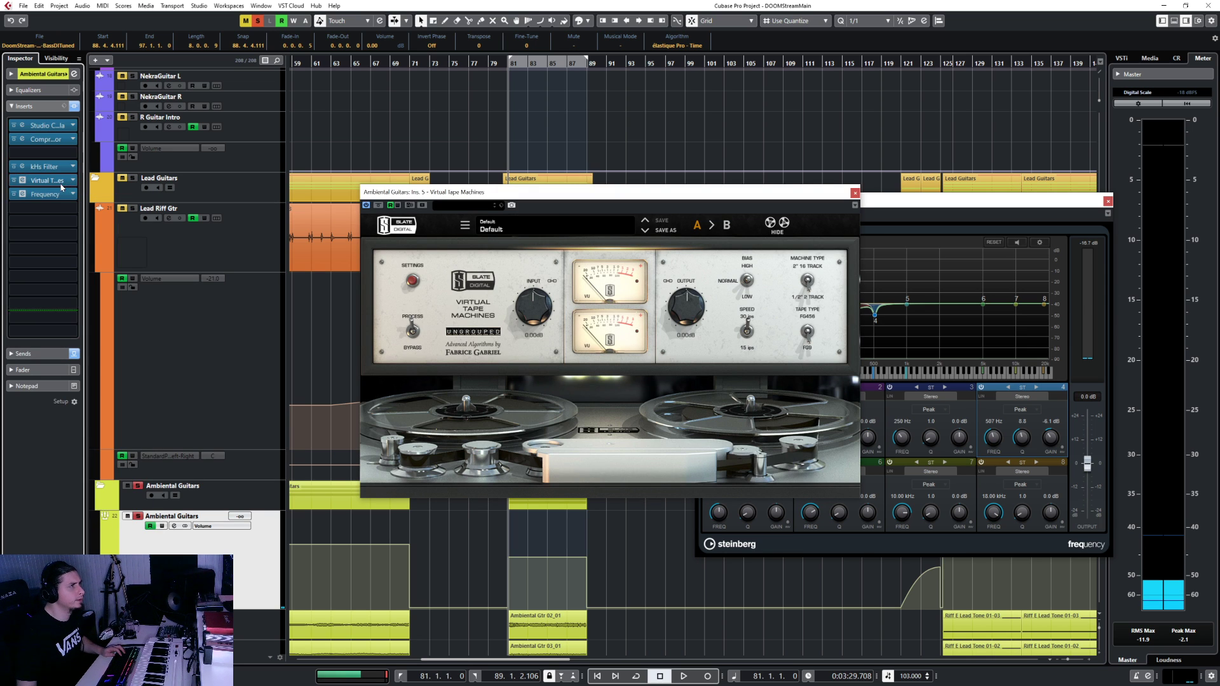
# Set the noise reduction in the Virtual Tape Machines settings to -80 dB and close the plug-in with playback running
pyautogui.click(419, 427)
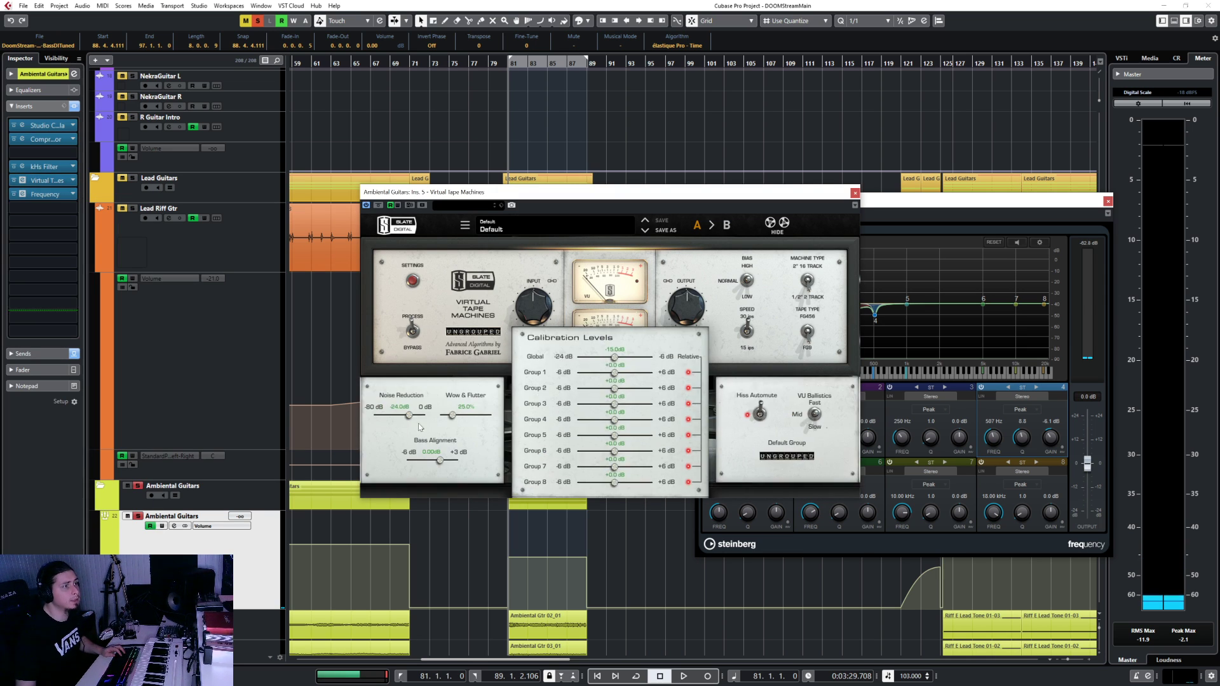
pyautogui.click(410, 282)
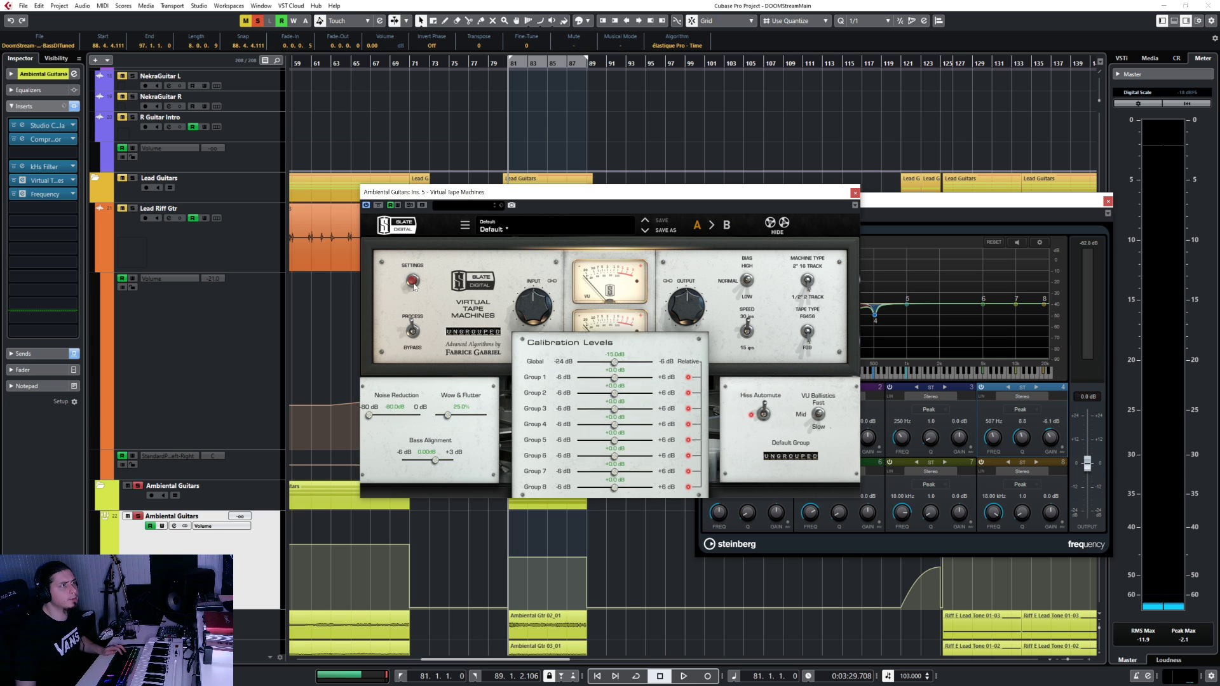
pyautogui.press('space')
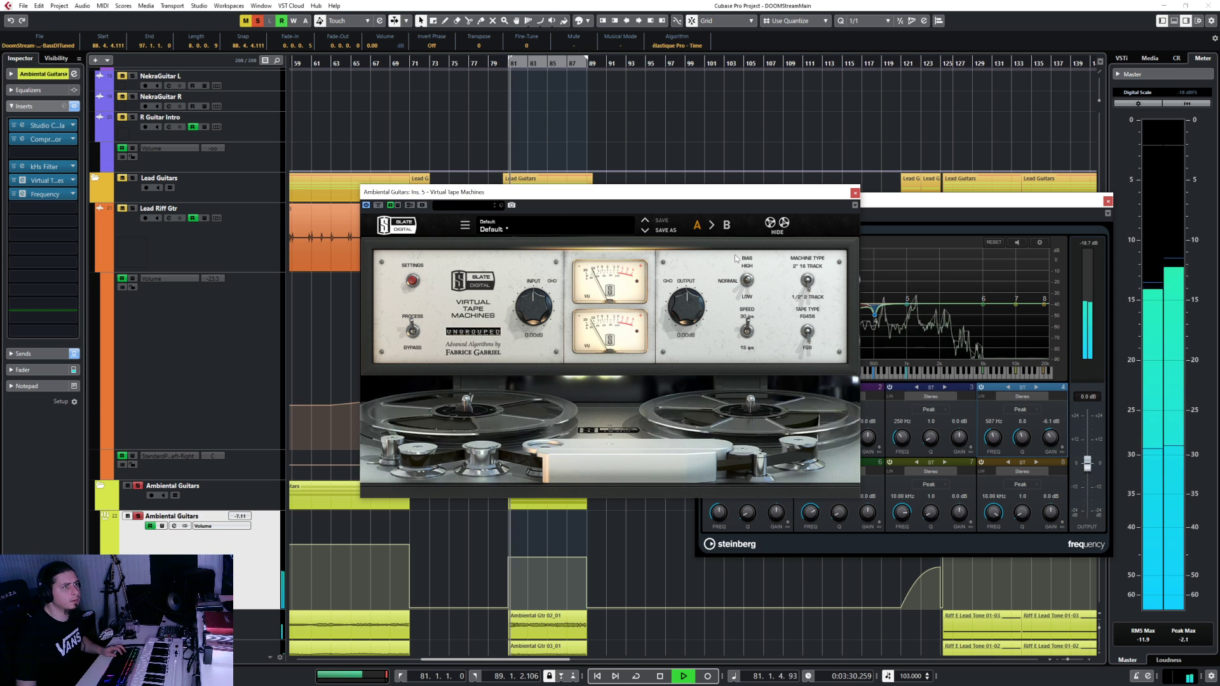
pyautogui.click(855, 193)
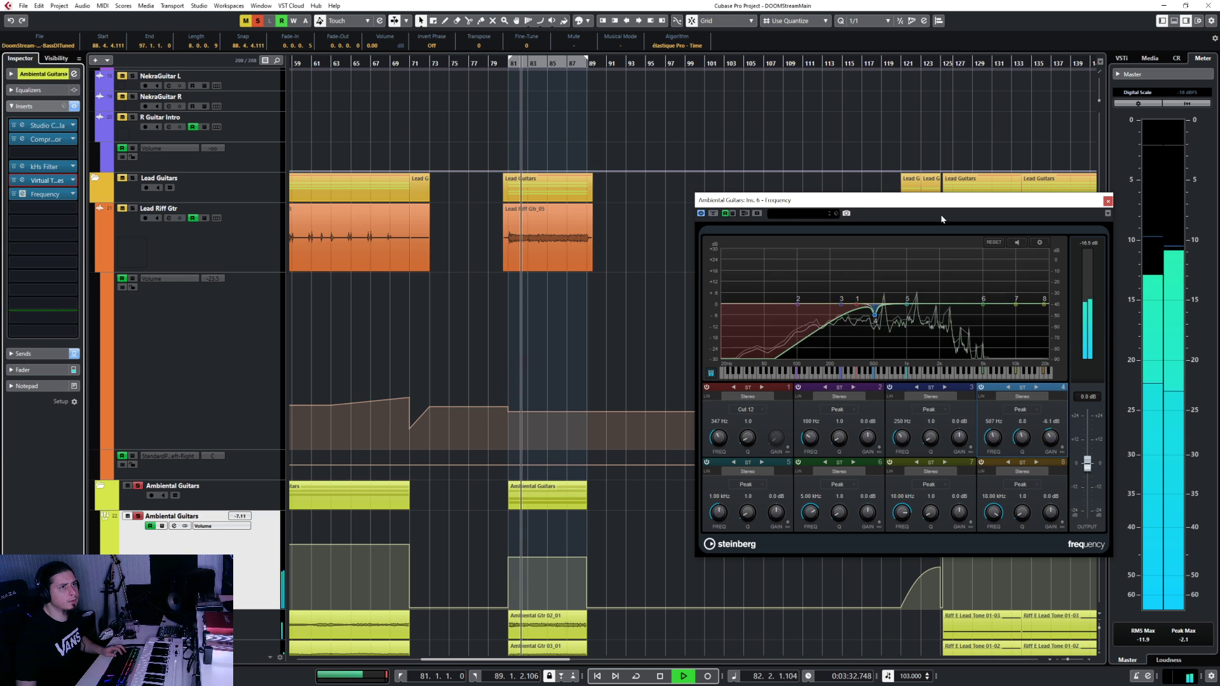
# In the Frequency EQ, set band 4 to -7.4 dB at 436 Hz and boost band 5 by 20.4 dB at about 1.83 kHz
pyautogui.moveTo(851, 197); pyautogui.dragTo(683, 210)
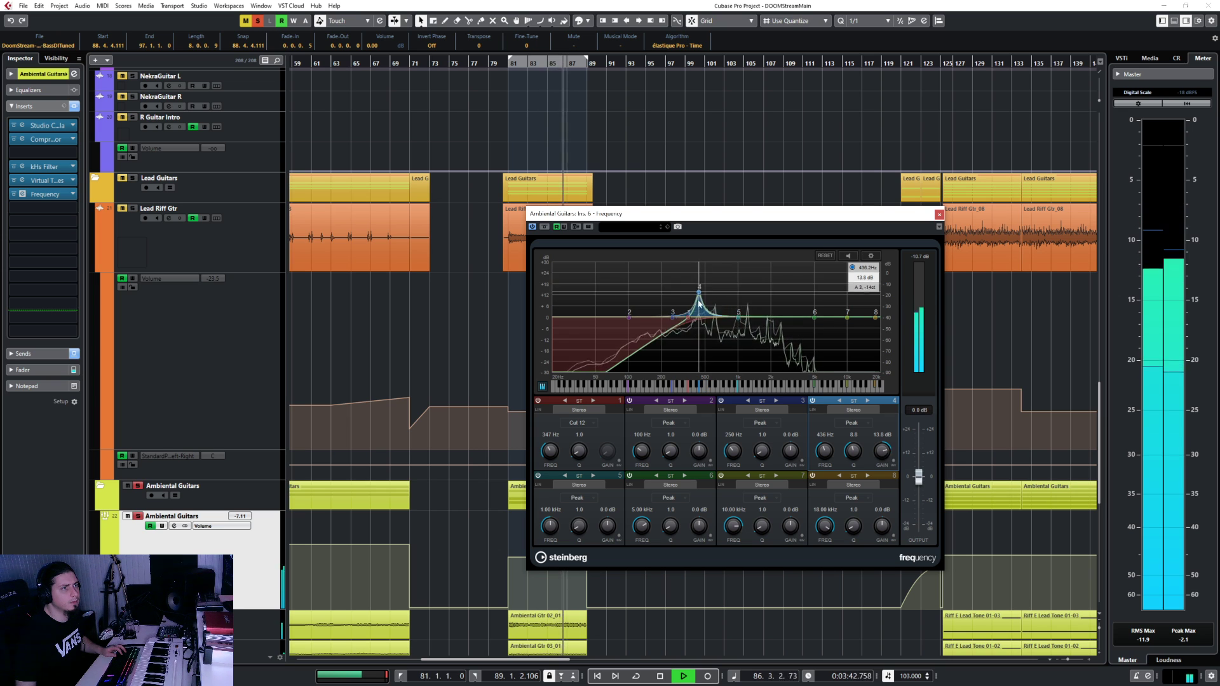
pyautogui.doubleClick(739, 319)
pyautogui.doubleClick(739, 320)
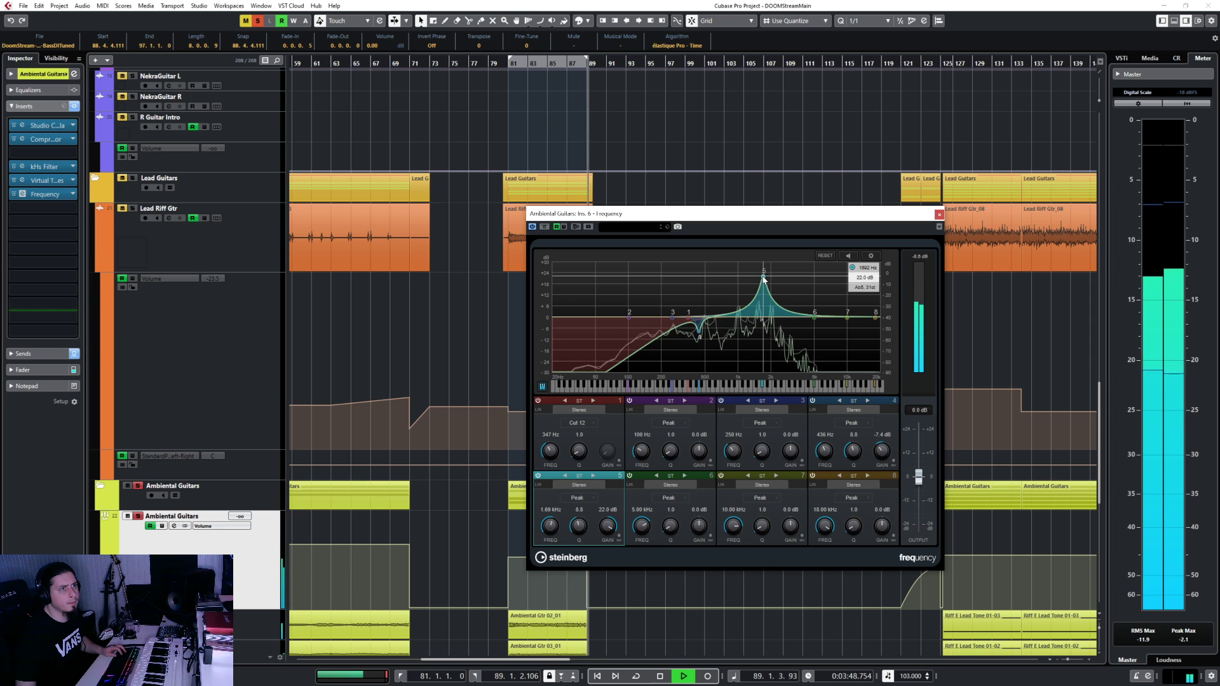
pyautogui.moveTo(764, 278); pyautogui.dragTo(762, 281)
# Enable cycle playback, align the right locator to bar 89, and play the loop from bar 81
pyautogui.press('space')
pyautogui.click(637, 677)
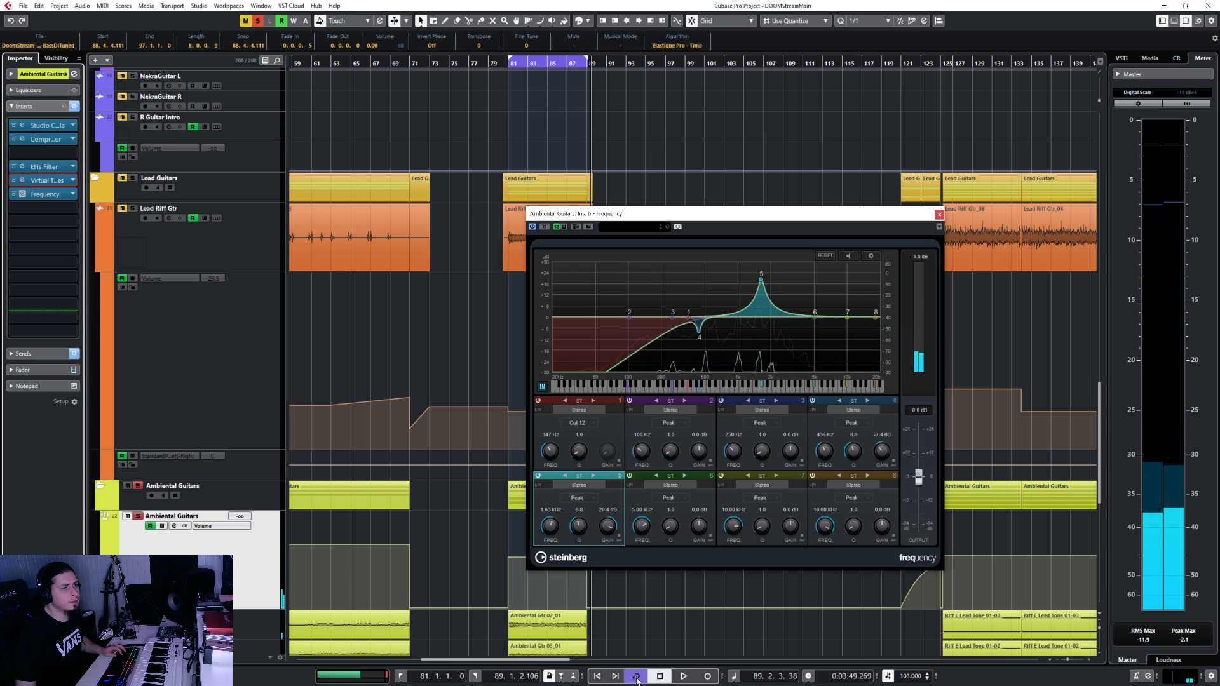
pyautogui.scroll(6, 570, 118)
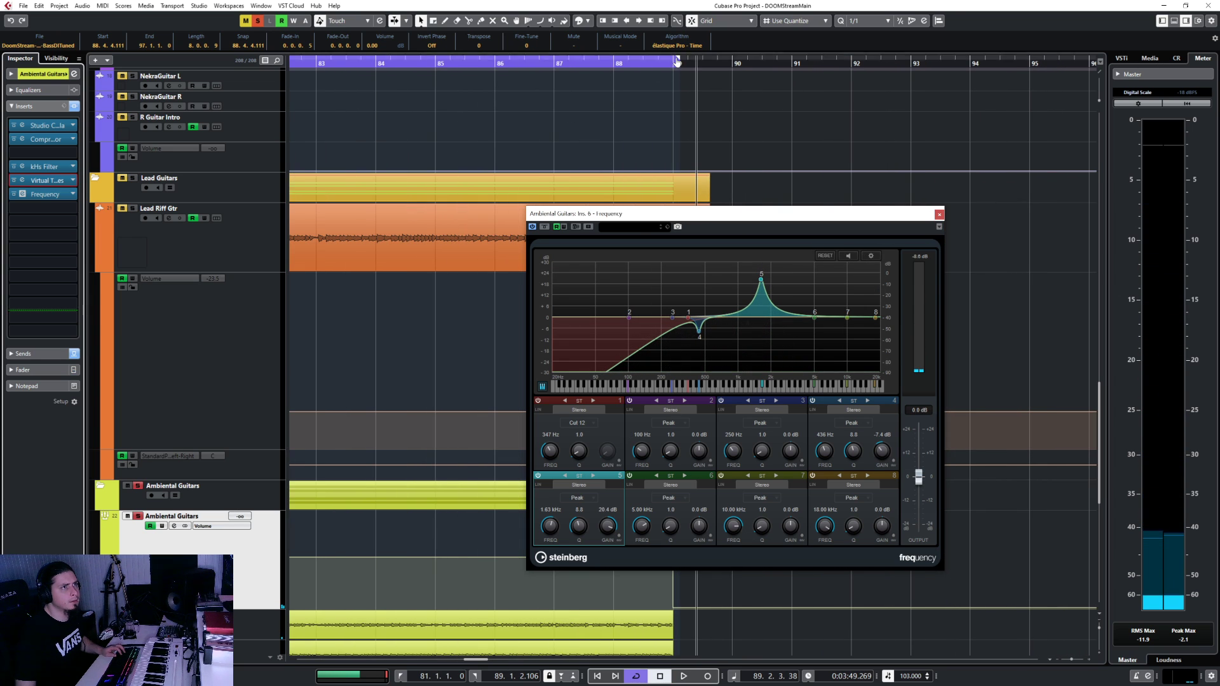
pyautogui.moveTo(678, 60); pyautogui.dragTo(669, 63)
pyautogui.click(435, 64)
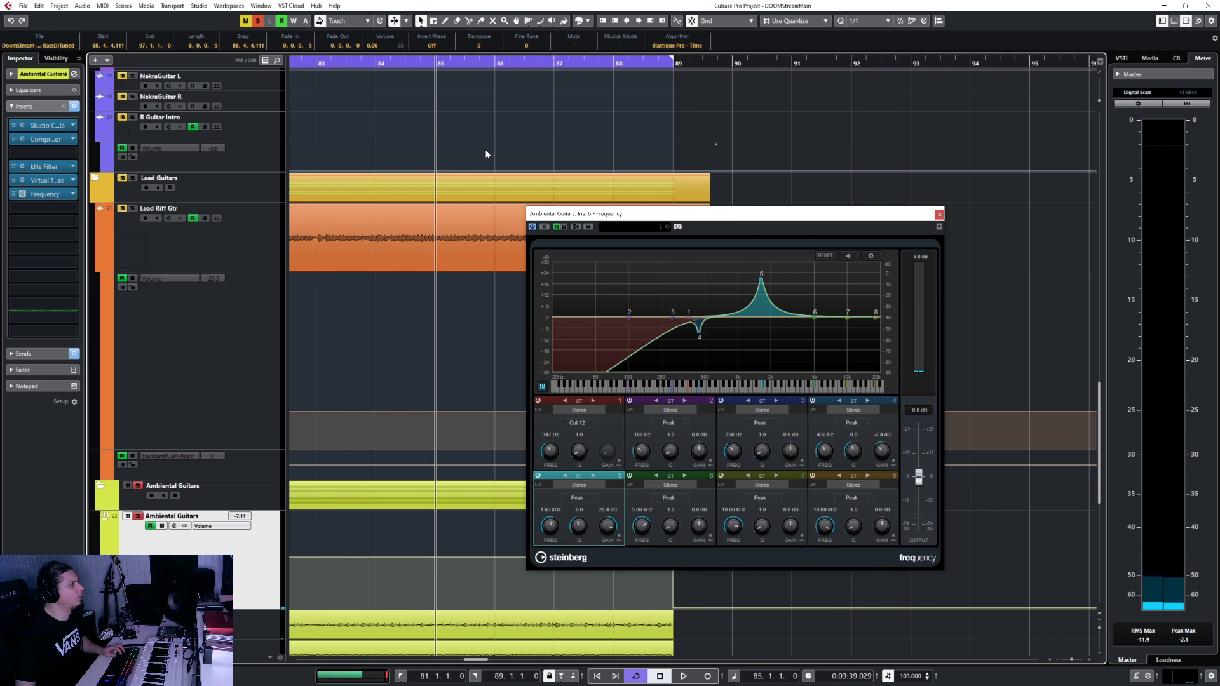
pyautogui.scroll(-4, 486, 153)
pyautogui.click(415, 63)
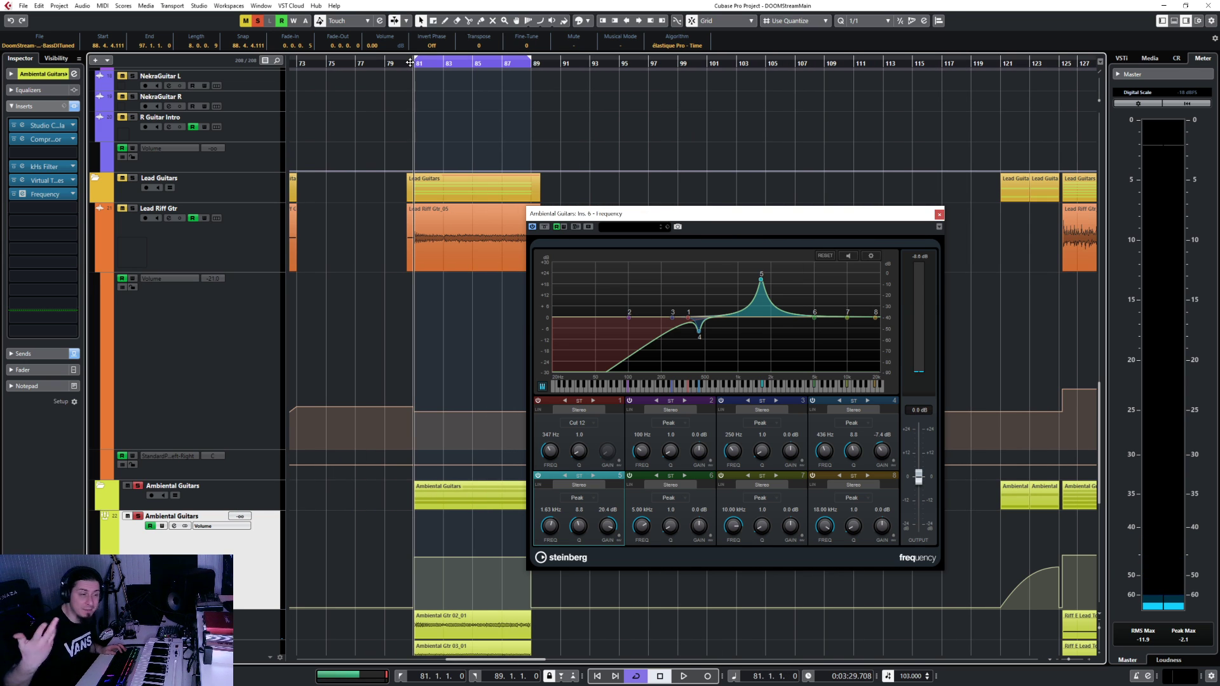
pyautogui.press('space')
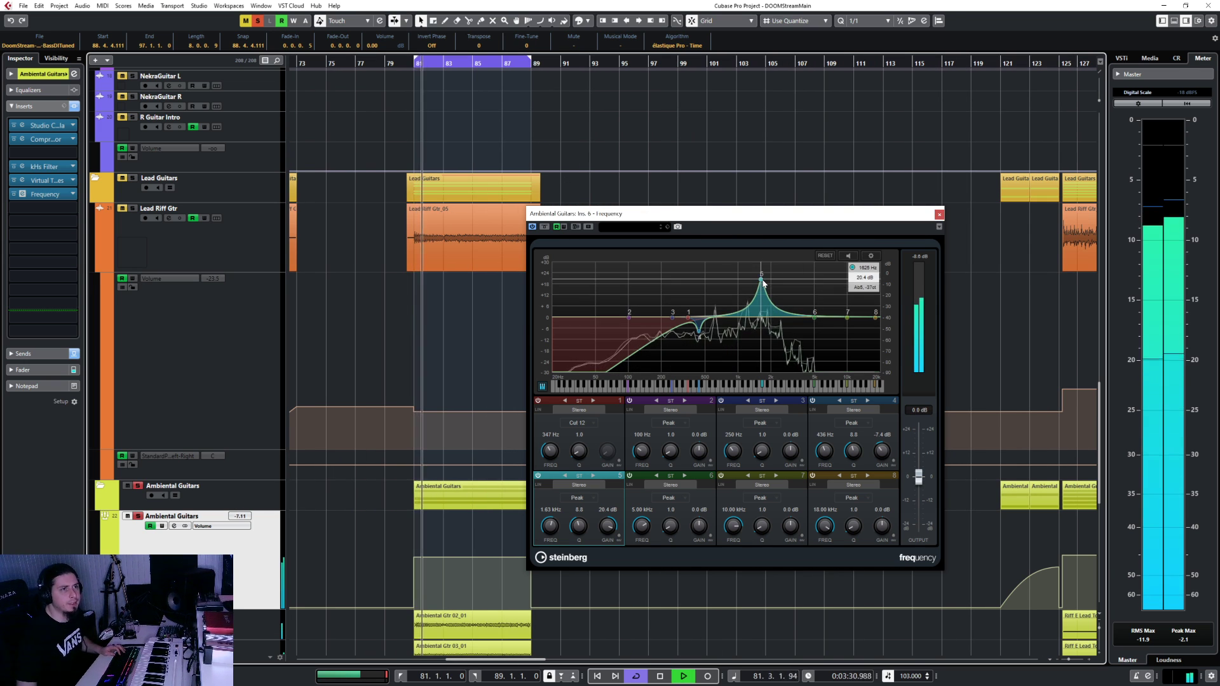
# Make narrow cuts in the Frequency EQ with bands 5, 6 and 7 at about 1.88 kHz, 2.58 kHz and 805 Hz, and close the plug-in
pyautogui.moveTo(762, 276); pyautogui.dragTo(784, 327)
pyautogui.scroll(5, 781, 308)
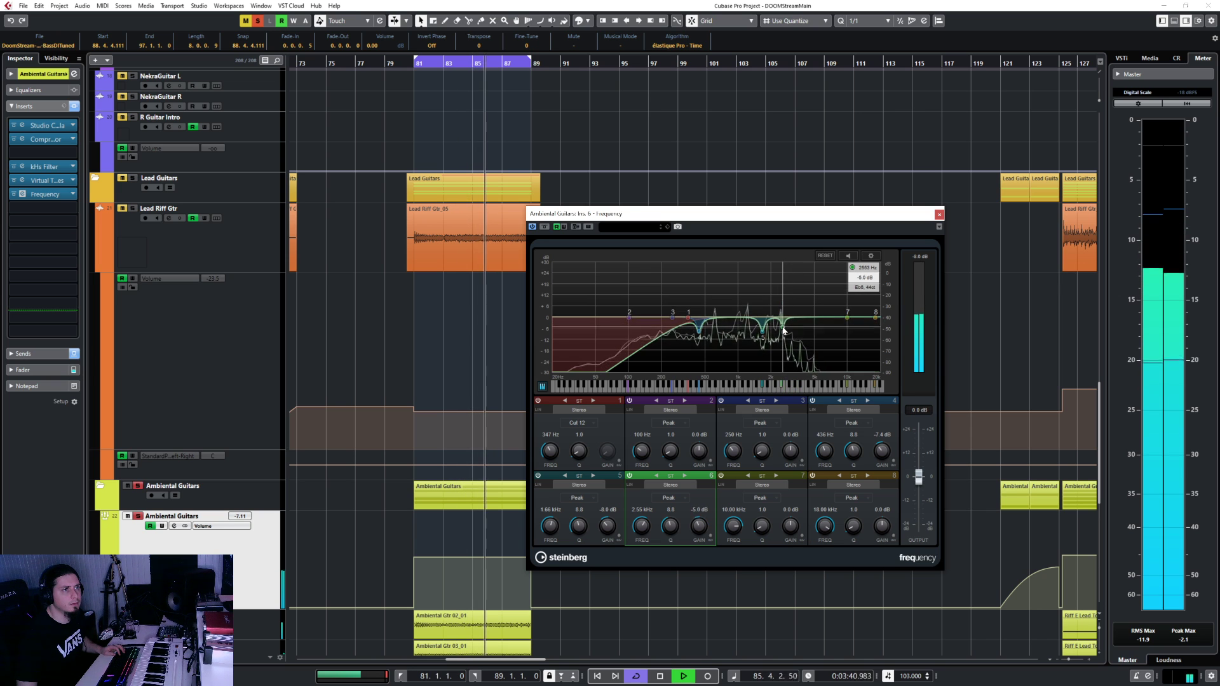
pyautogui.doubleClick(847, 319)
pyautogui.moveTo(846, 319); pyautogui.dragTo(728, 335)
pyautogui.doubleClick(732, 318)
pyautogui.scroll(3, 722, 309)
pyautogui.scroll(4, 723, 310)
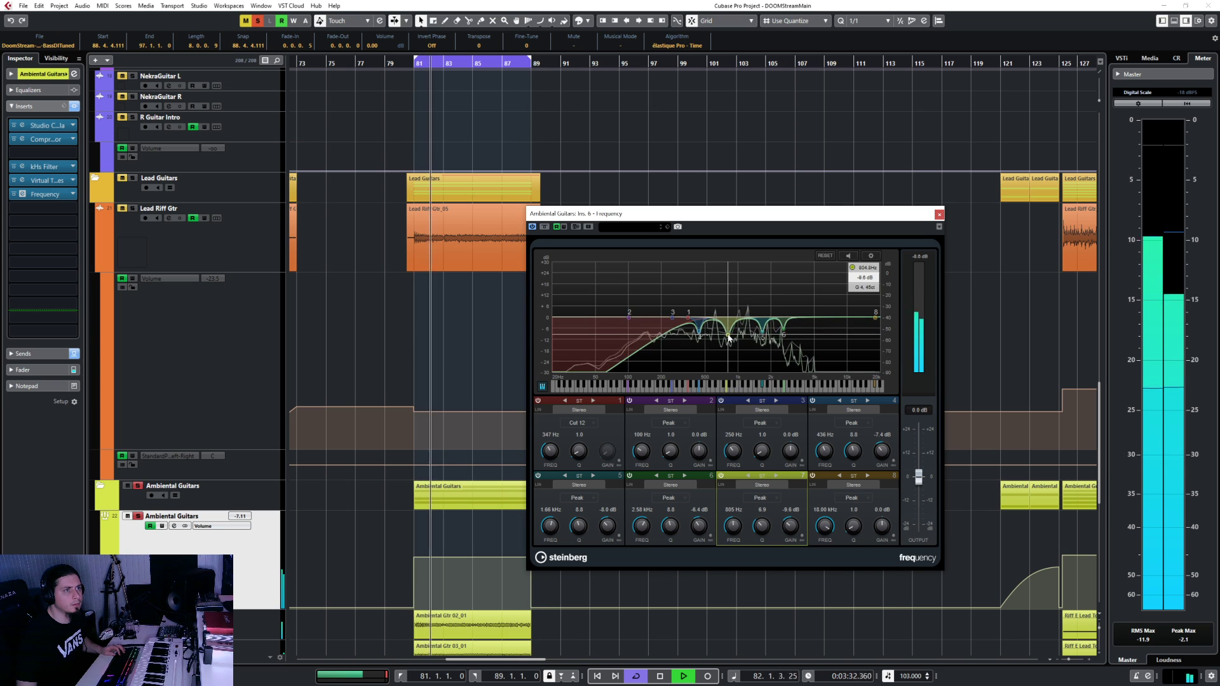
pyautogui.click(938, 215)
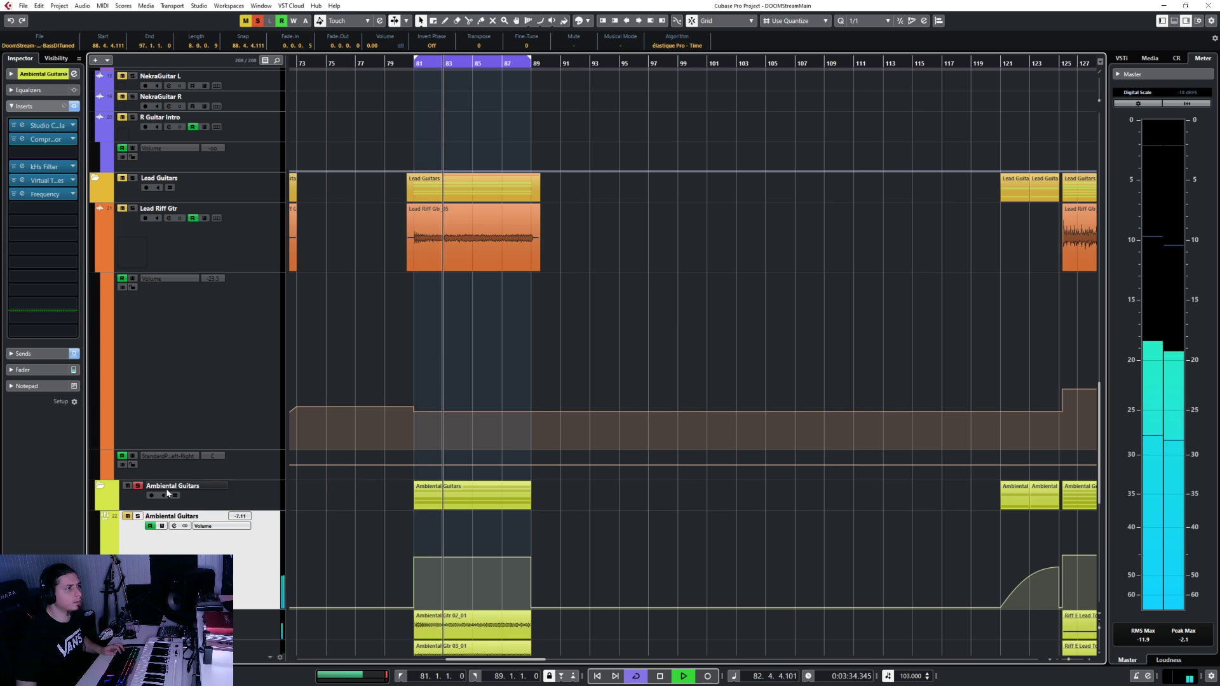
# Unsolo the Ambiental Guitars and play them in the full mix across bars 81 to 89
pyautogui.click(385, 484)
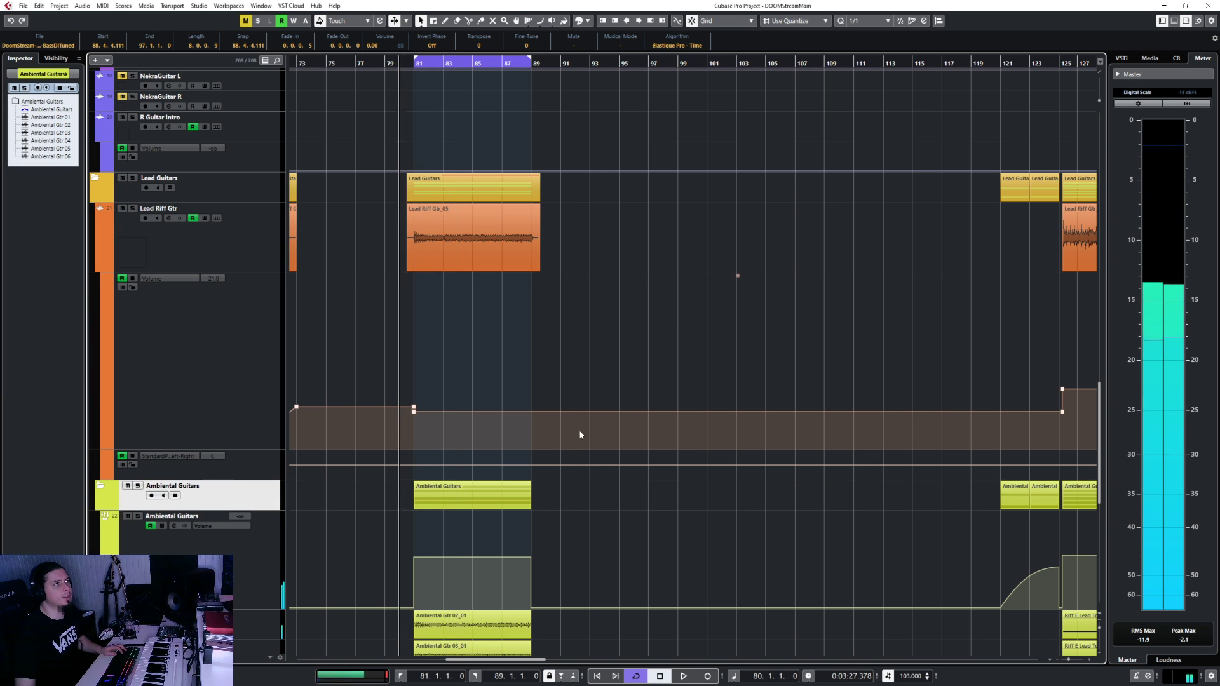
pyautogui.click(510, 215)
pyautogui.press('space')
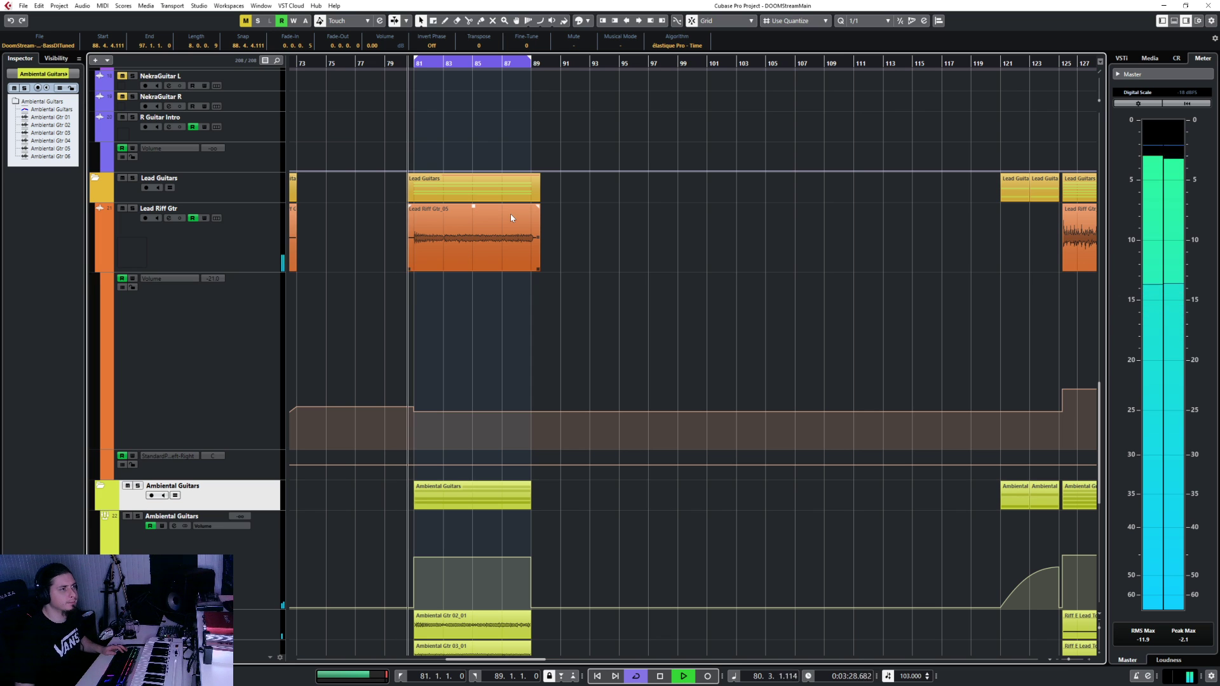
pyautogui.click(504, 346)
pyautogui.scroll(-5, 493, 341)
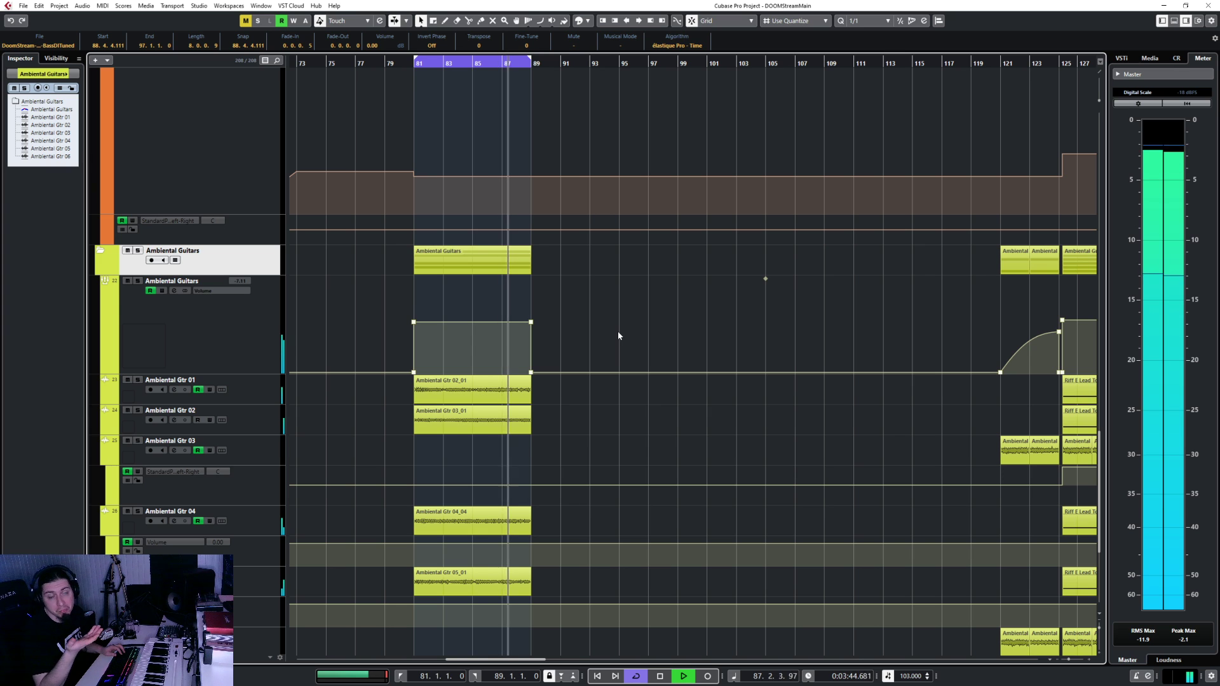
pyautogui.scroll(5, 618, 335)
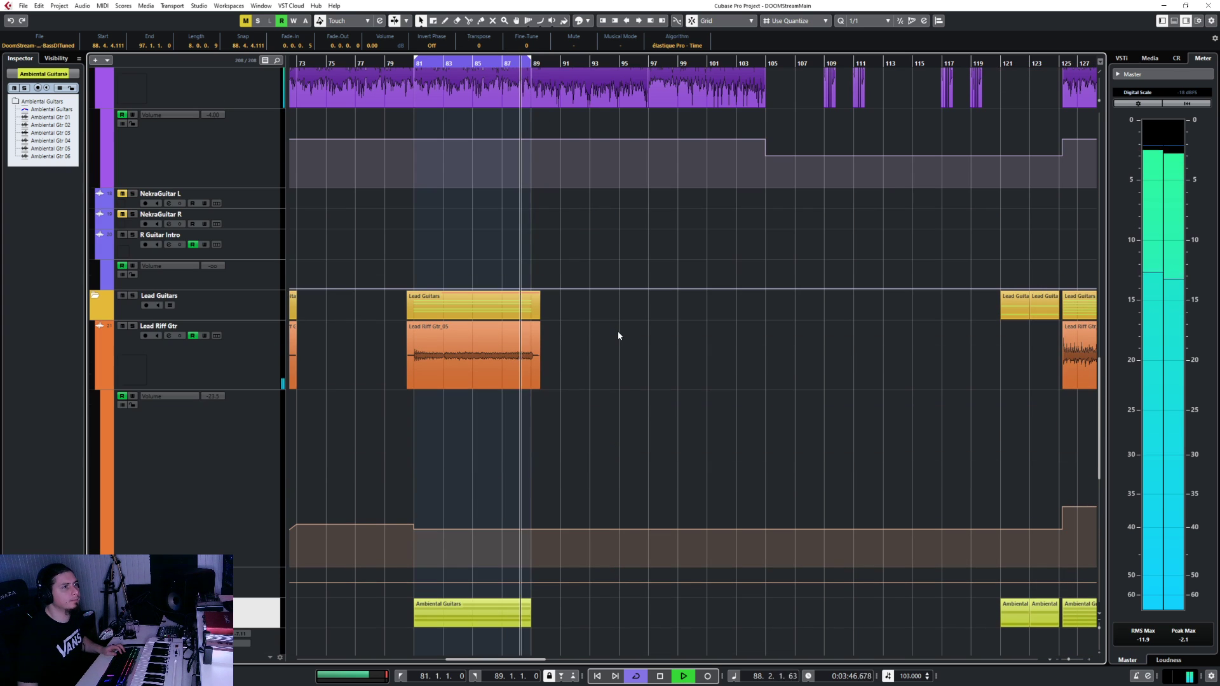
pyautogui.scroll(5, 618, 394)
pyautogui.press('space')
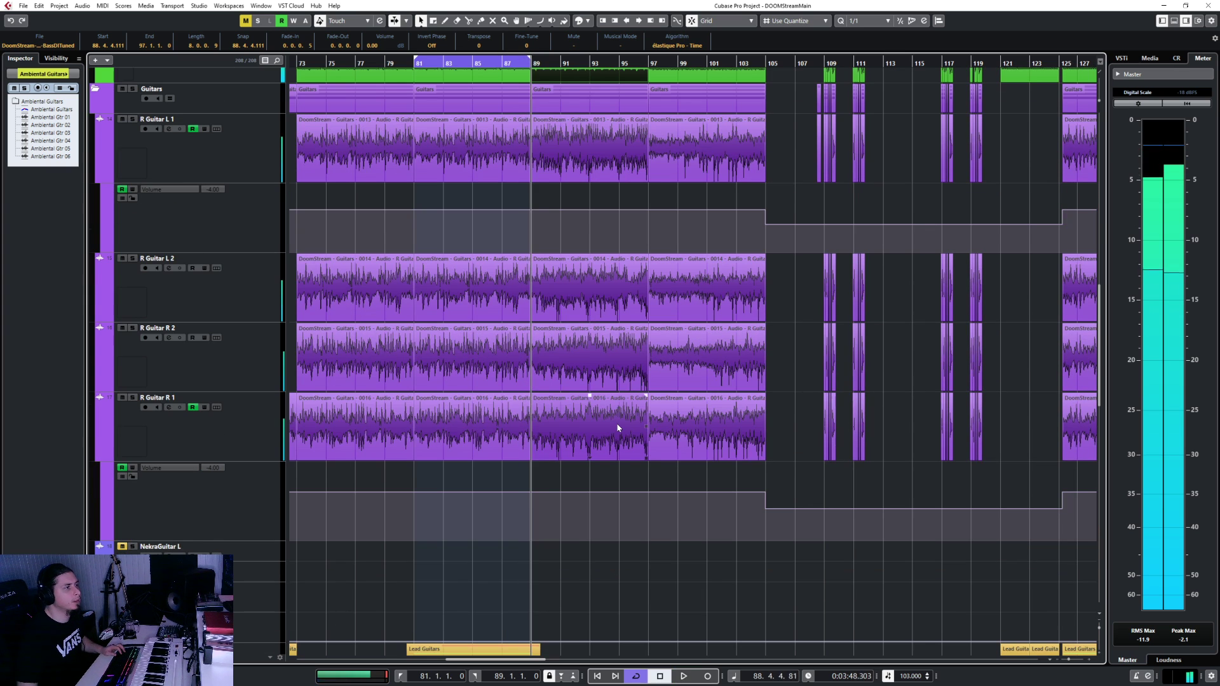
# Collapse the Lead Guitars folder track and expand the Synths folder track
pyautogui.scroll(-8, 618, 429)
pyautogui.scroll(8, 618, 429)
pyautogui.scroll(-3, 618, 428)
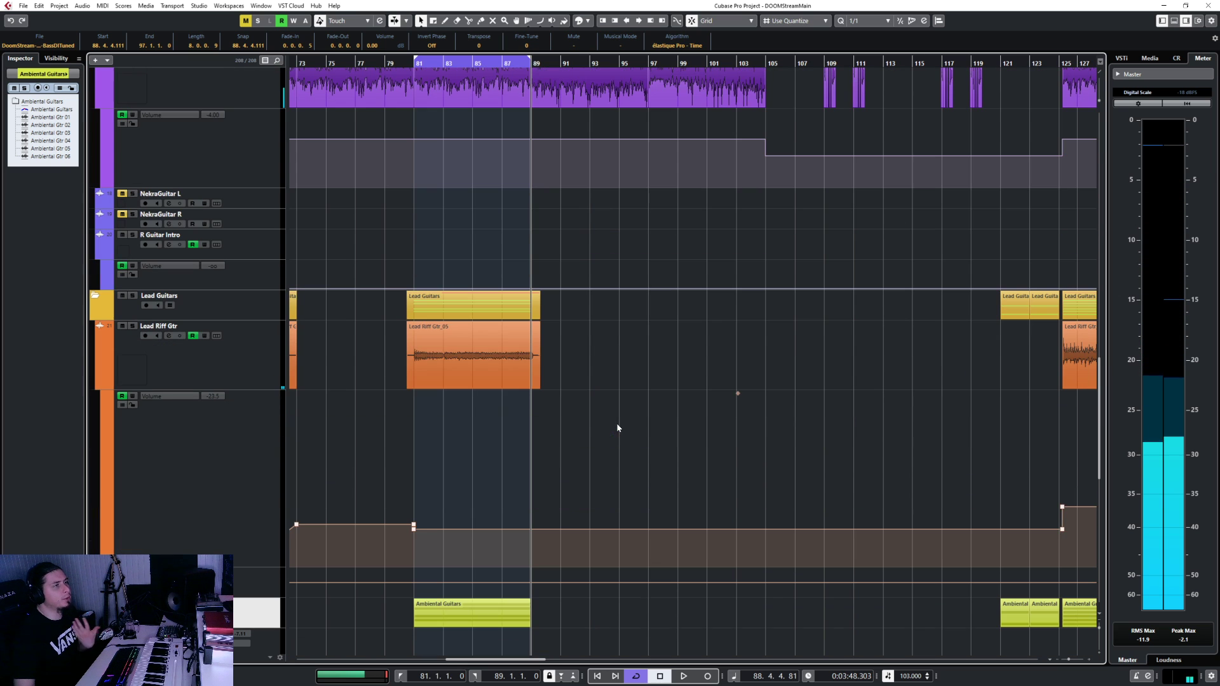
pyautogui.click(95, 296)
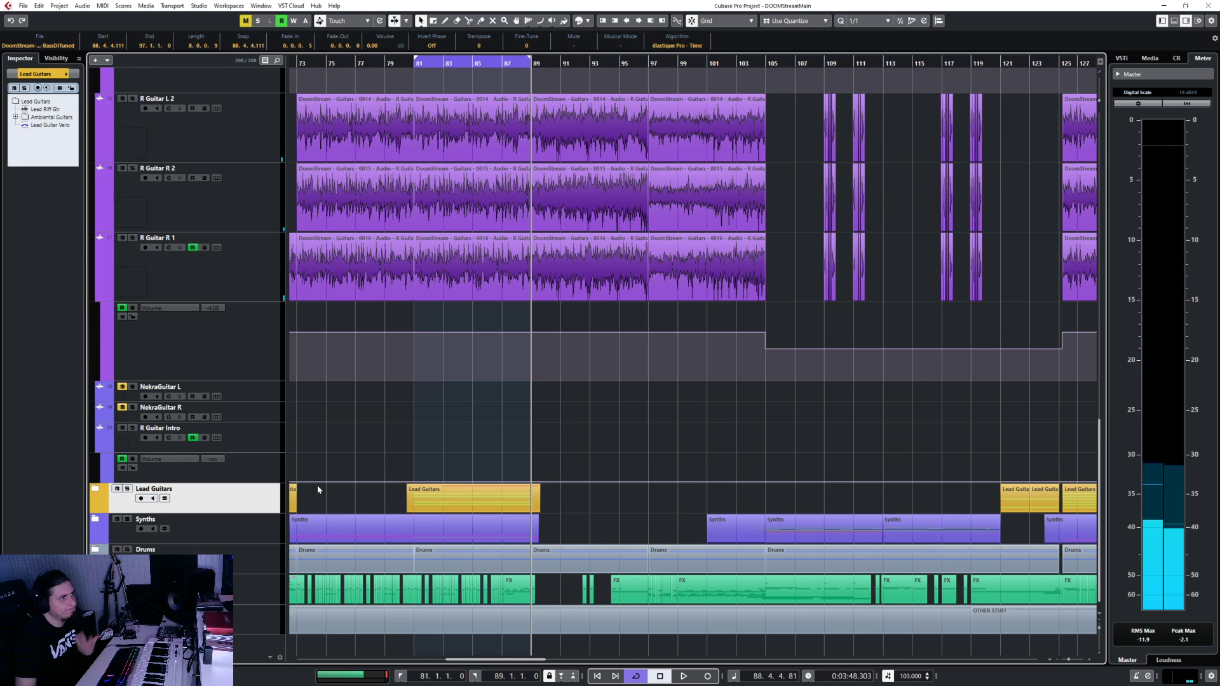
pyautogui.click(100, 532)
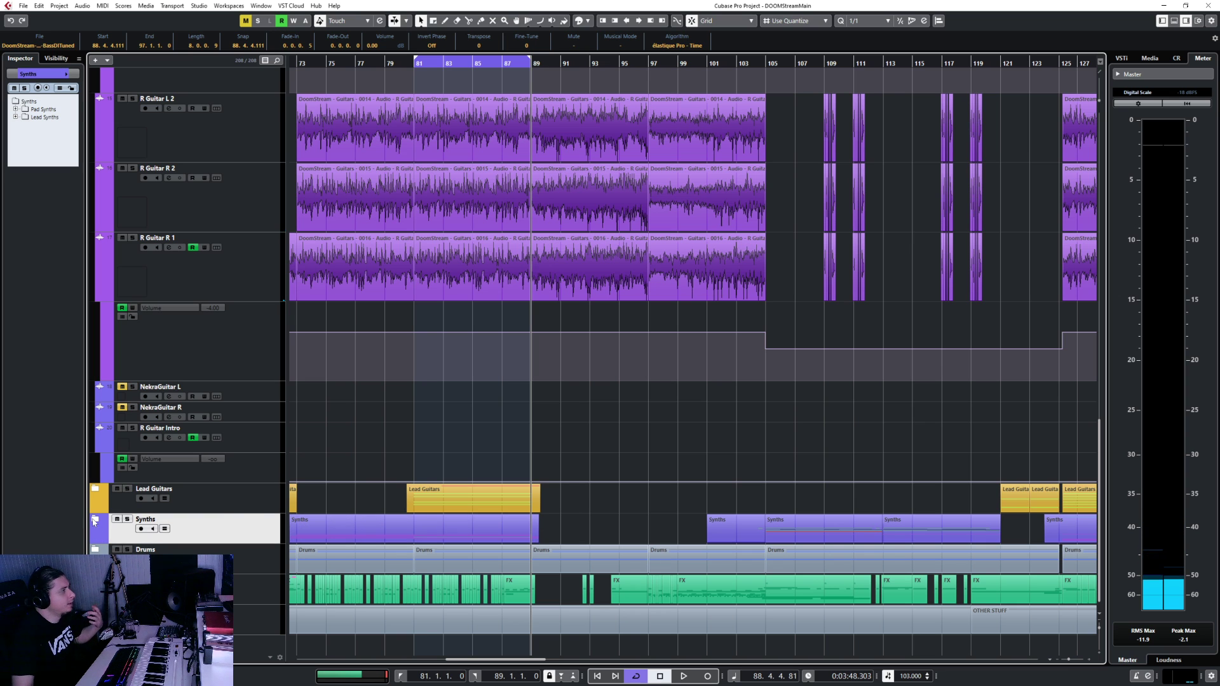
pyautogui.click(94, 521)
# Solo the Icon Of Sin Orchestra (R) track and audition it in the loop from bar 81
pyautogui.scroll(-10, 604, 548)
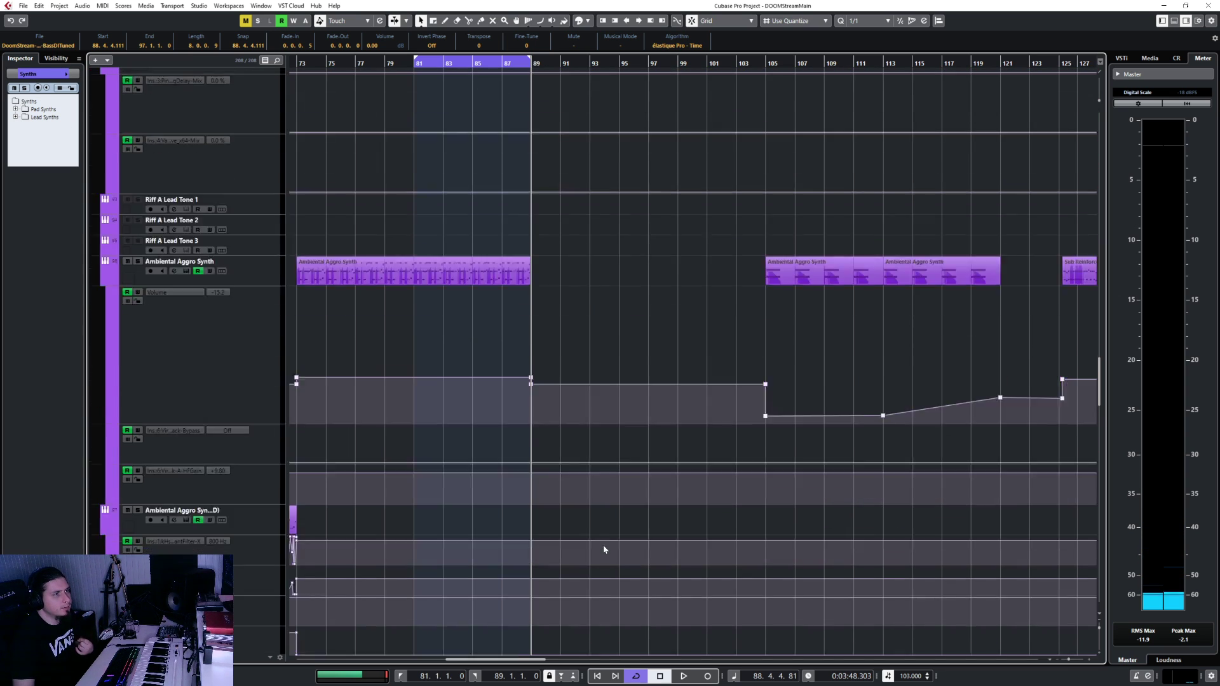
pyautogui.scroll(-3, 604, 550)
pyautogui.scroll(-15, 604, 550)
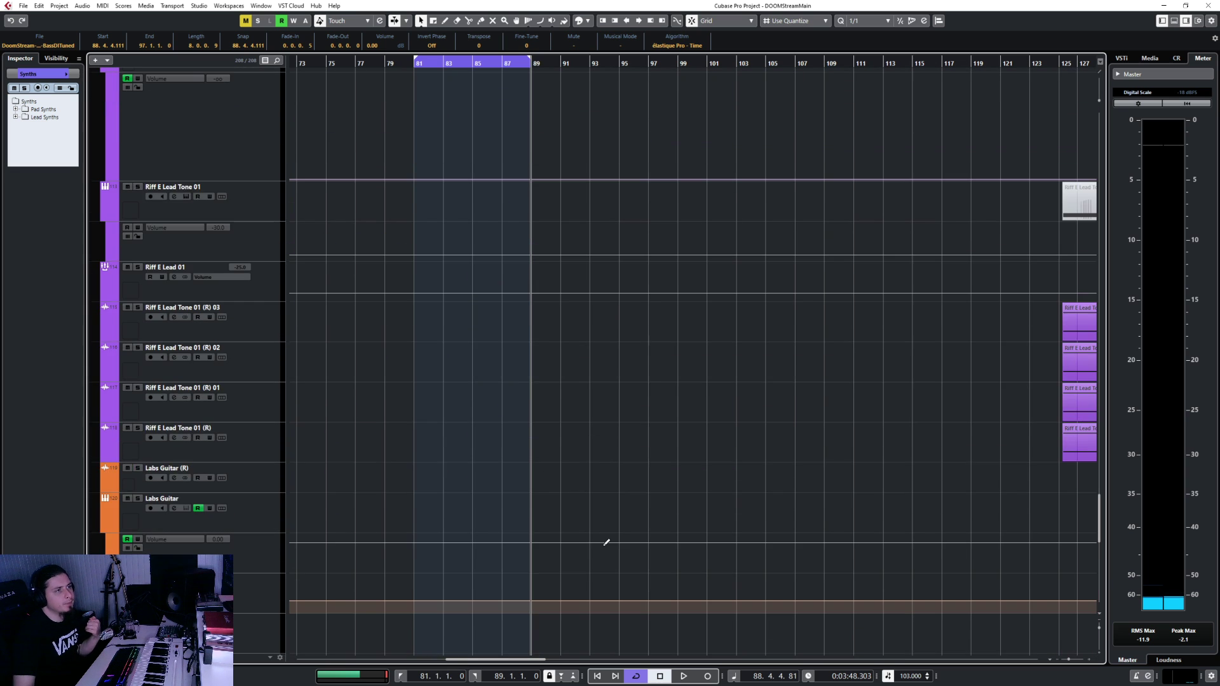
pyautogui.scroll(6, 603, 548)
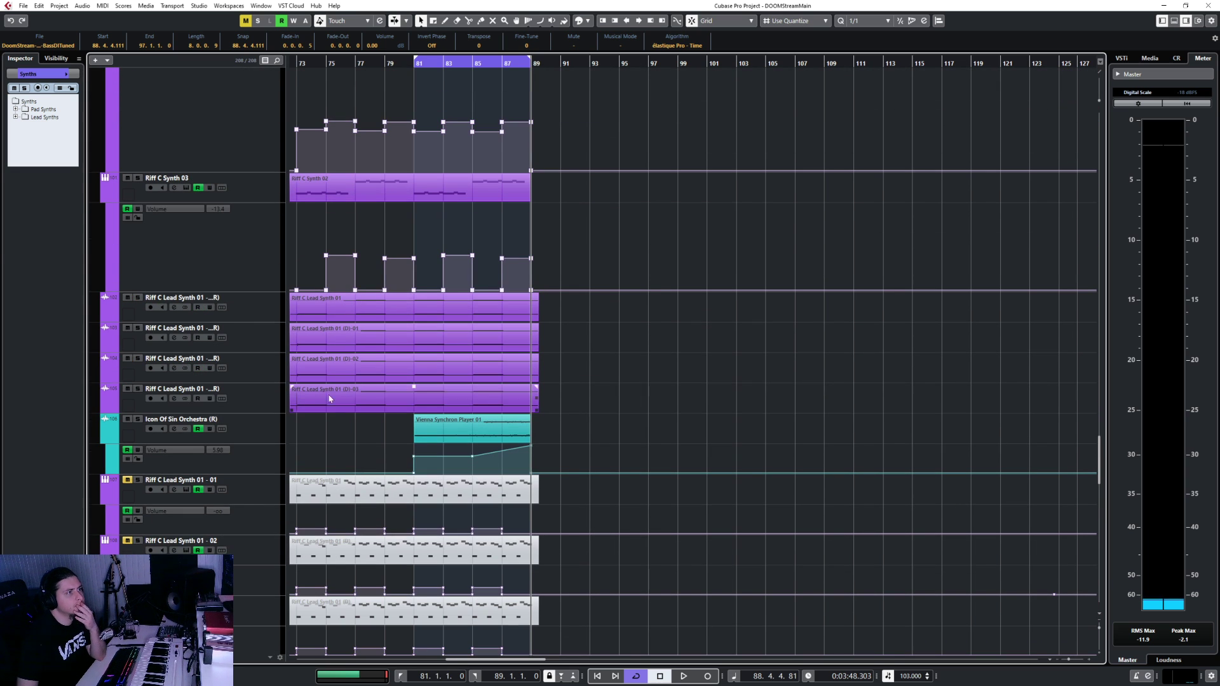
pyautogui.click(268, 430)
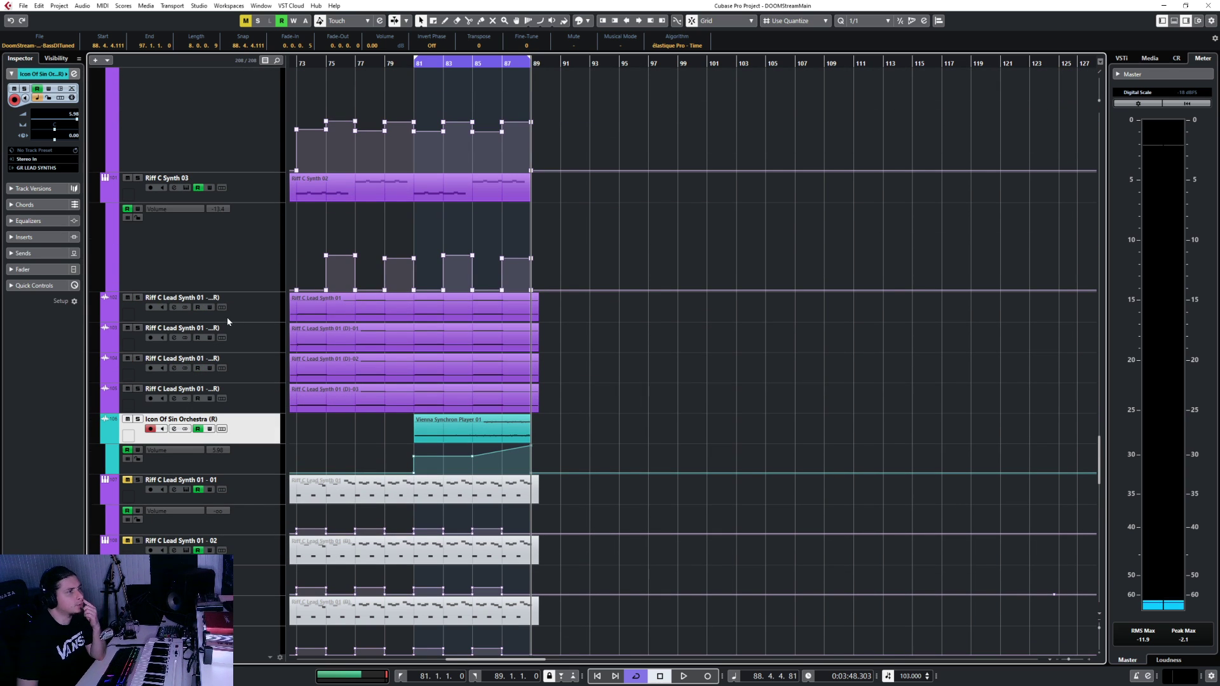
pyautogui.click(417, 66)
pyautogui.press('s')
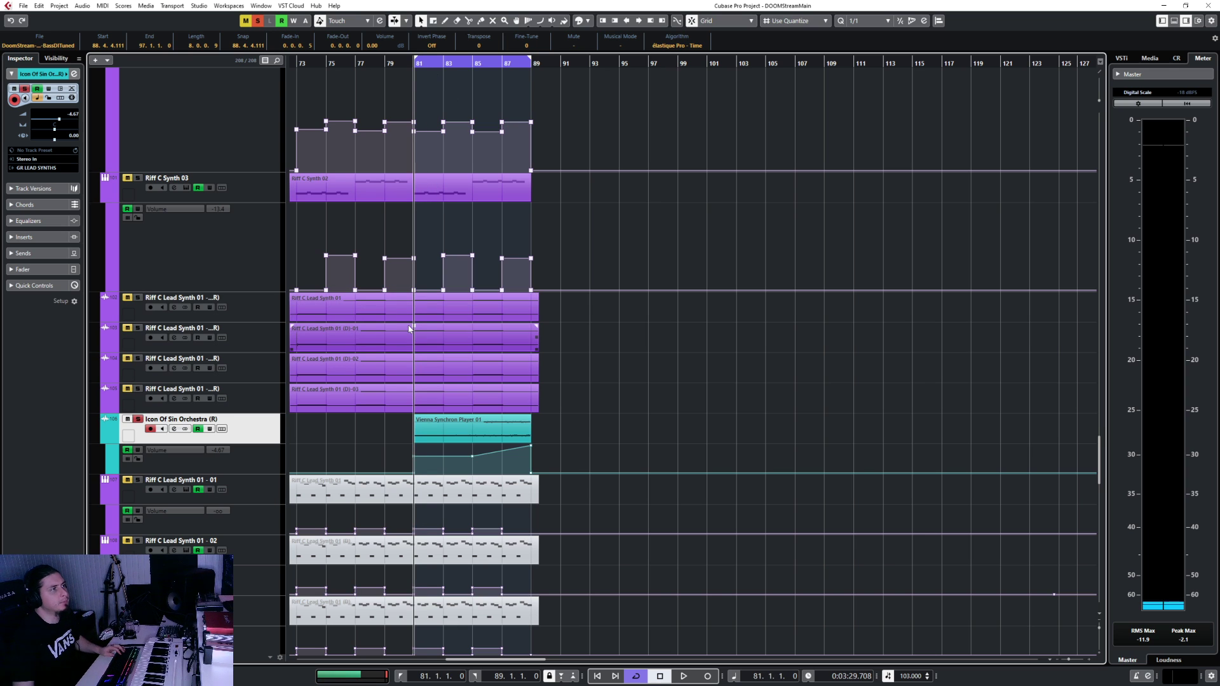
pyautogui.press('space')
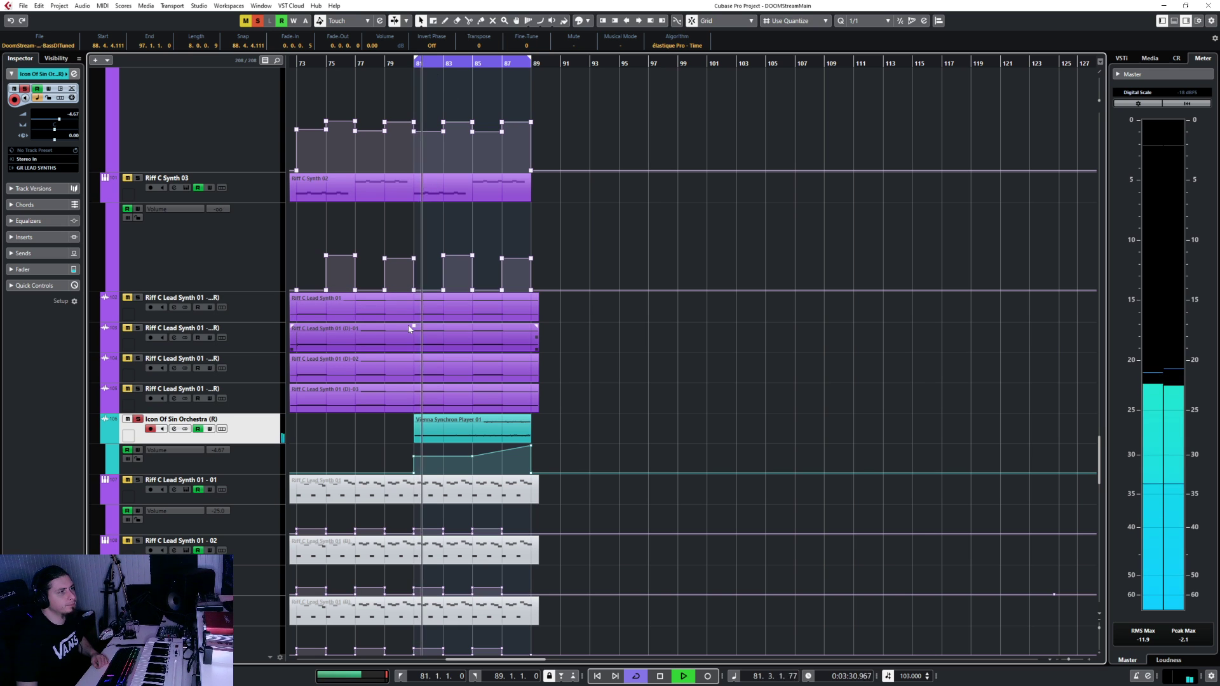
pyautogui.click(472, 63)
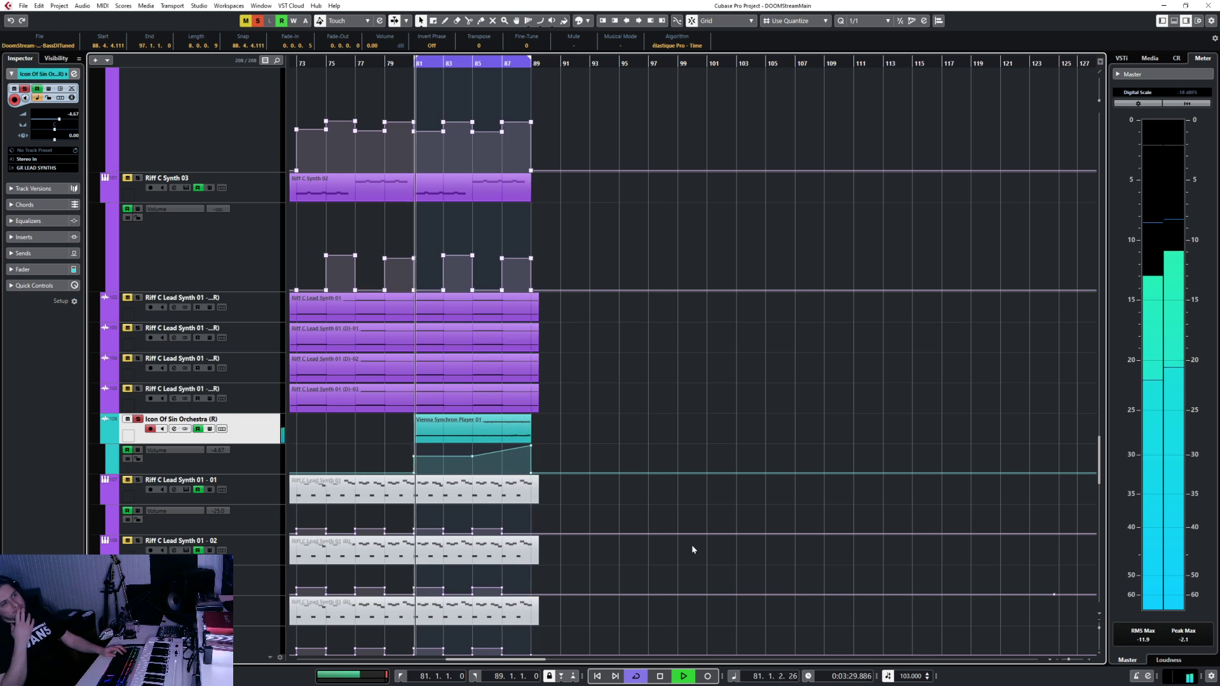
pyautogui.press('space')
# Select the Icon Of Sin Orchestra instrument track, check the synth channels' inserts in the MixConsole, and close the mixer
pyautogui.scroll(-5, 692, 544)
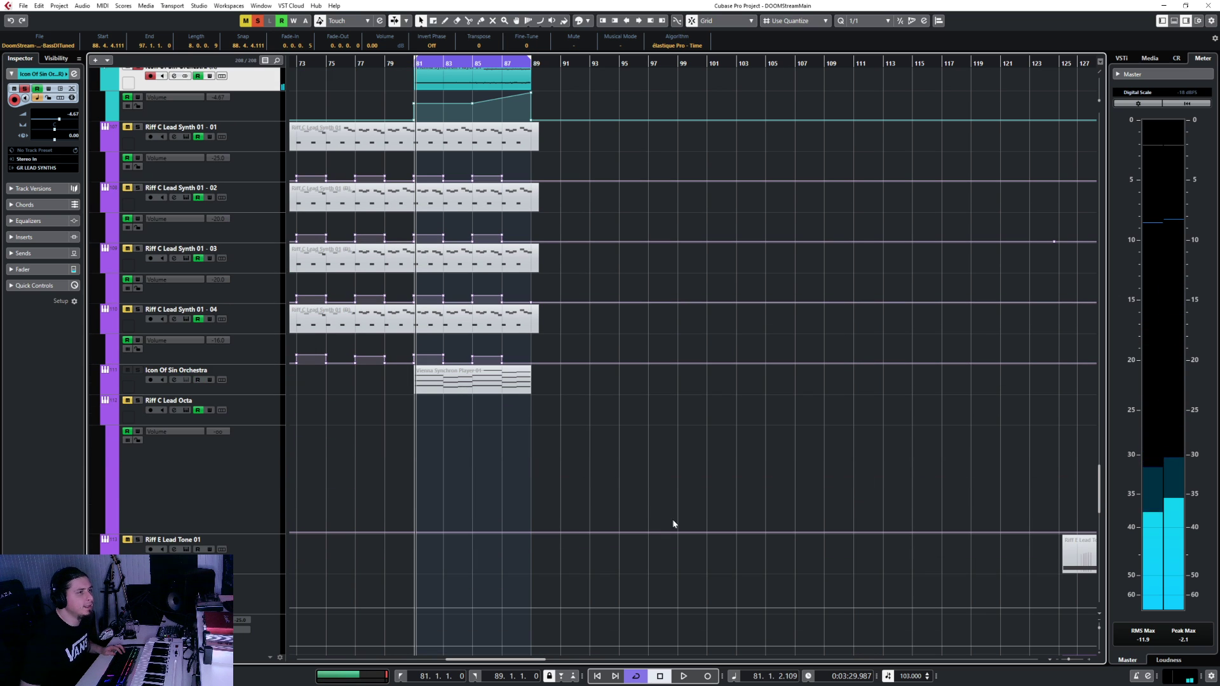
pyautogui.click(270, 383)
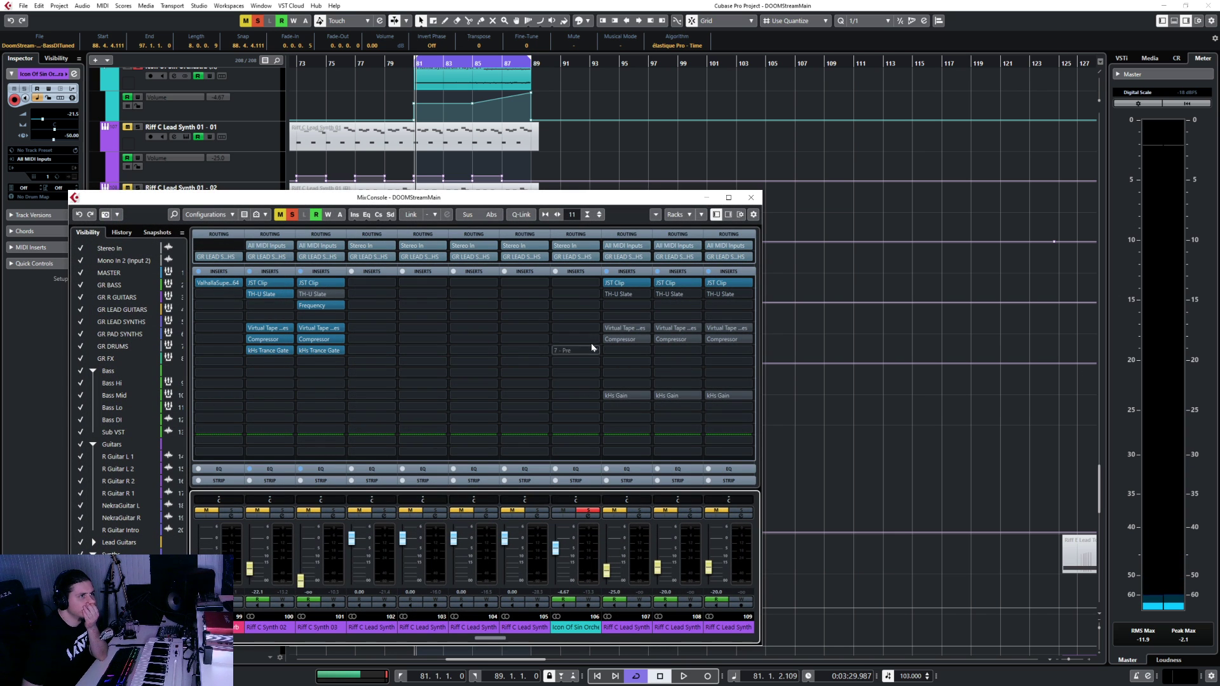
pyautogui.click(752, 198)
pyautogui.scroll(5, 559, 488)
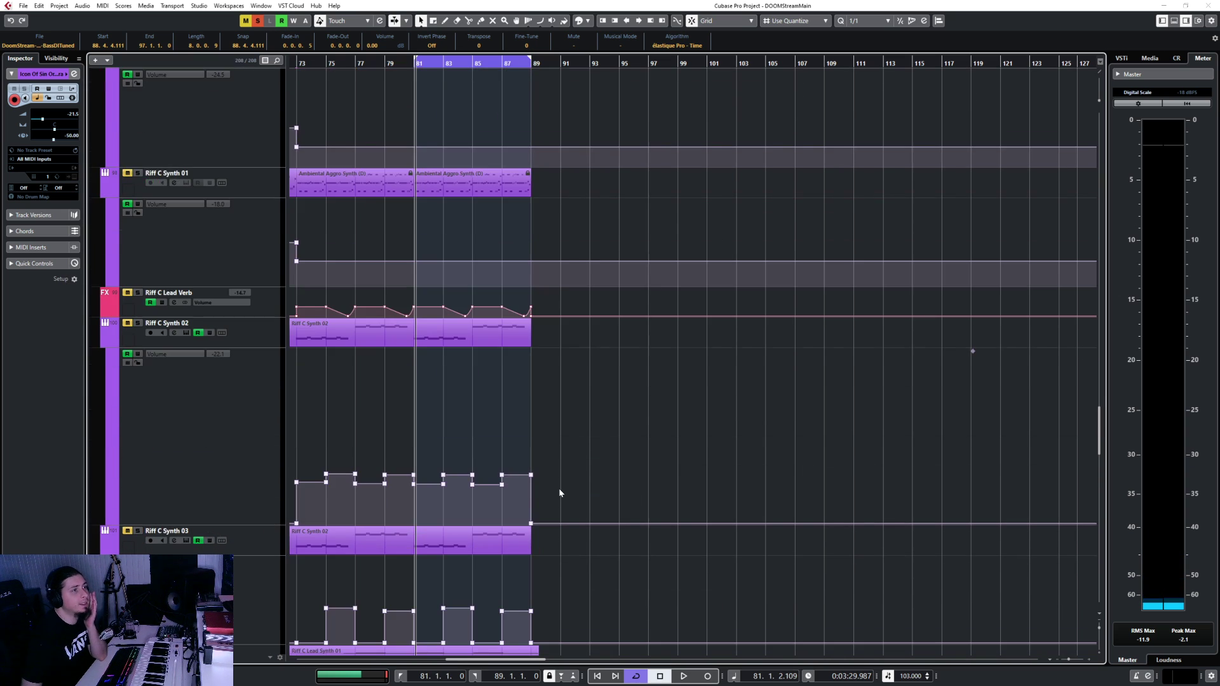
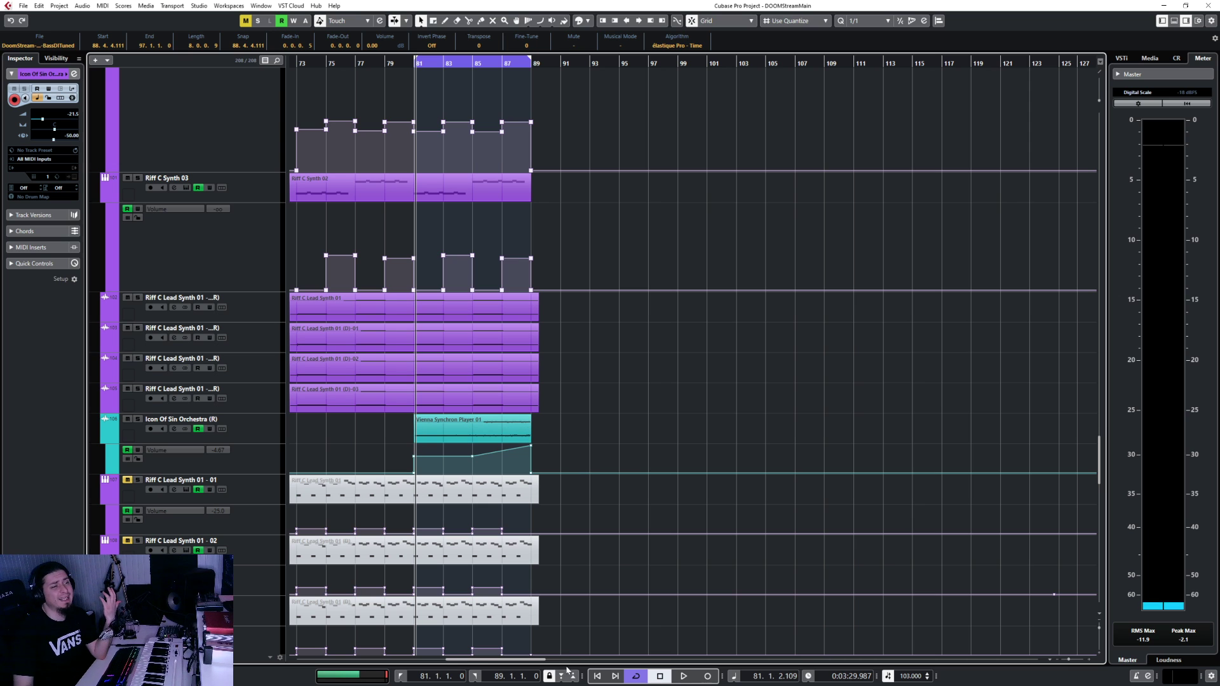
# Disable cycle playback and listen to the full mix from about bar 81 while reviewing the lead synth tracks and group channels
pyautogui.click(403, 61)
pyautogui.press('space')
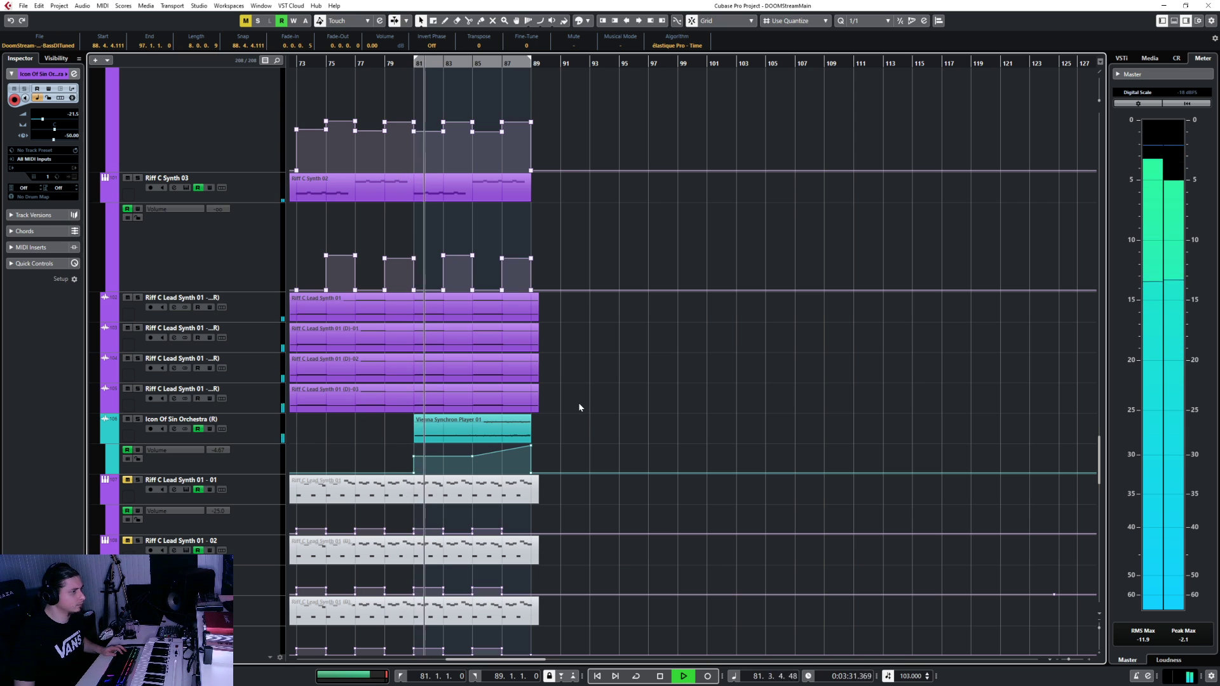
pyautogui.scroll(-2, 579, 404)
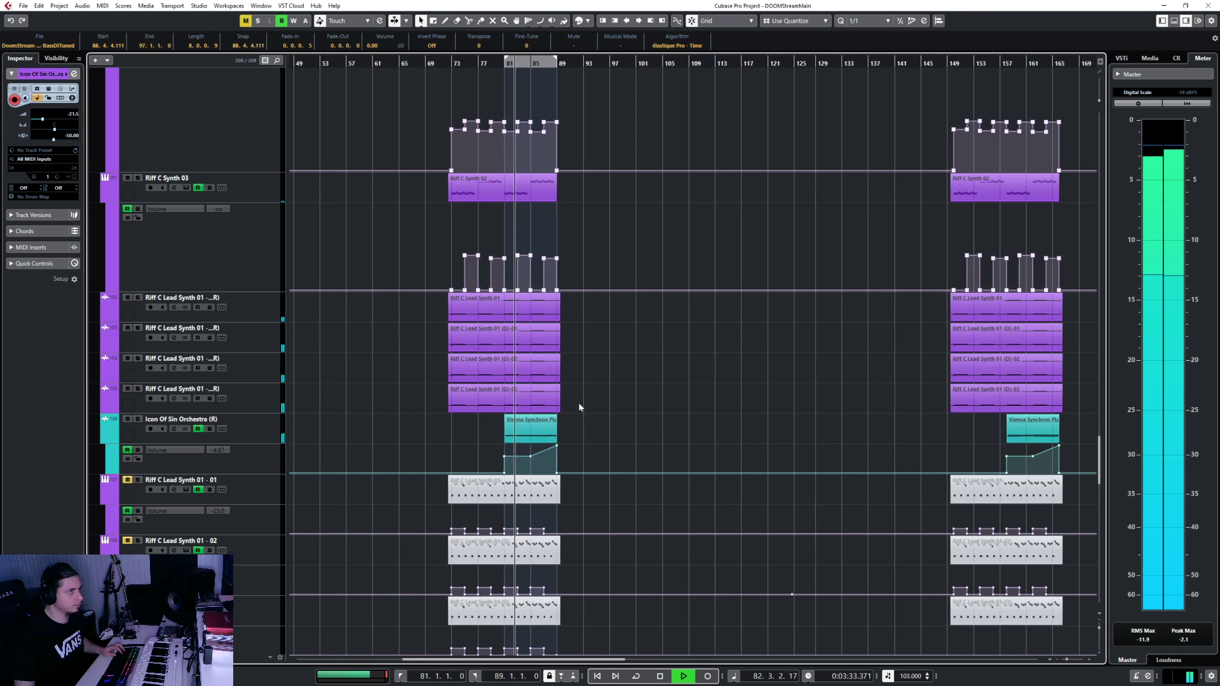
pyautogui.scroll(2, 578, 402)
pyautogui.scroll(10, 579, 403)
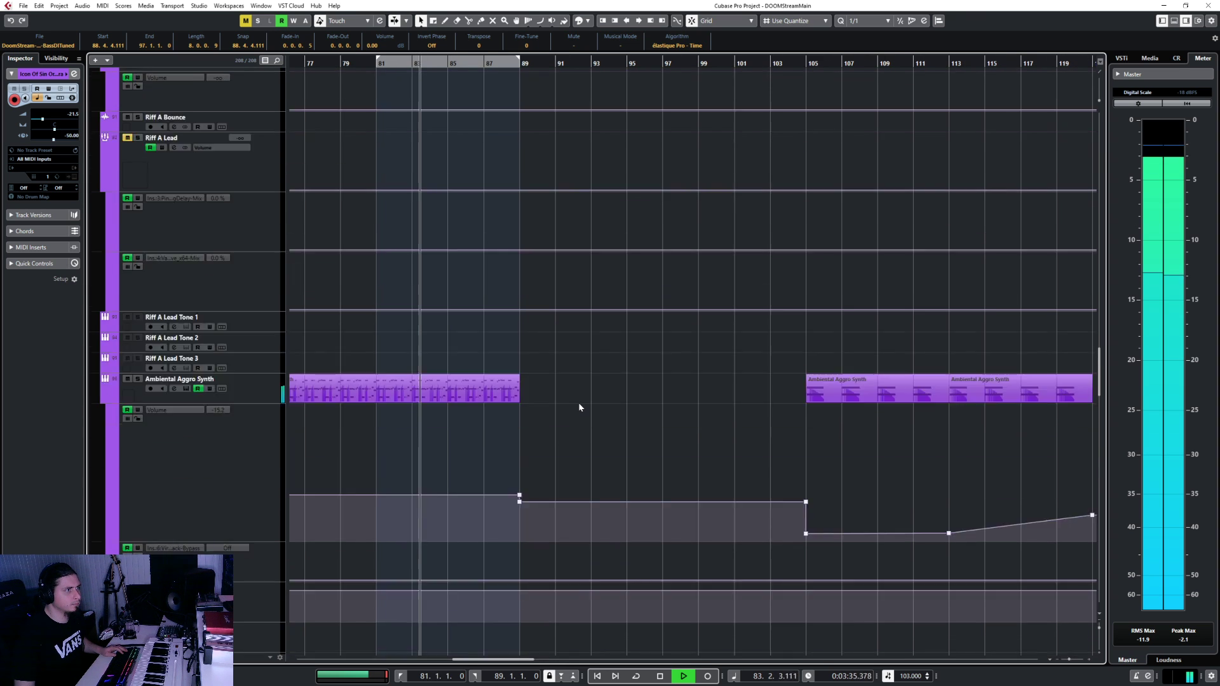
pyautogui.scroll(3, 579, 404)
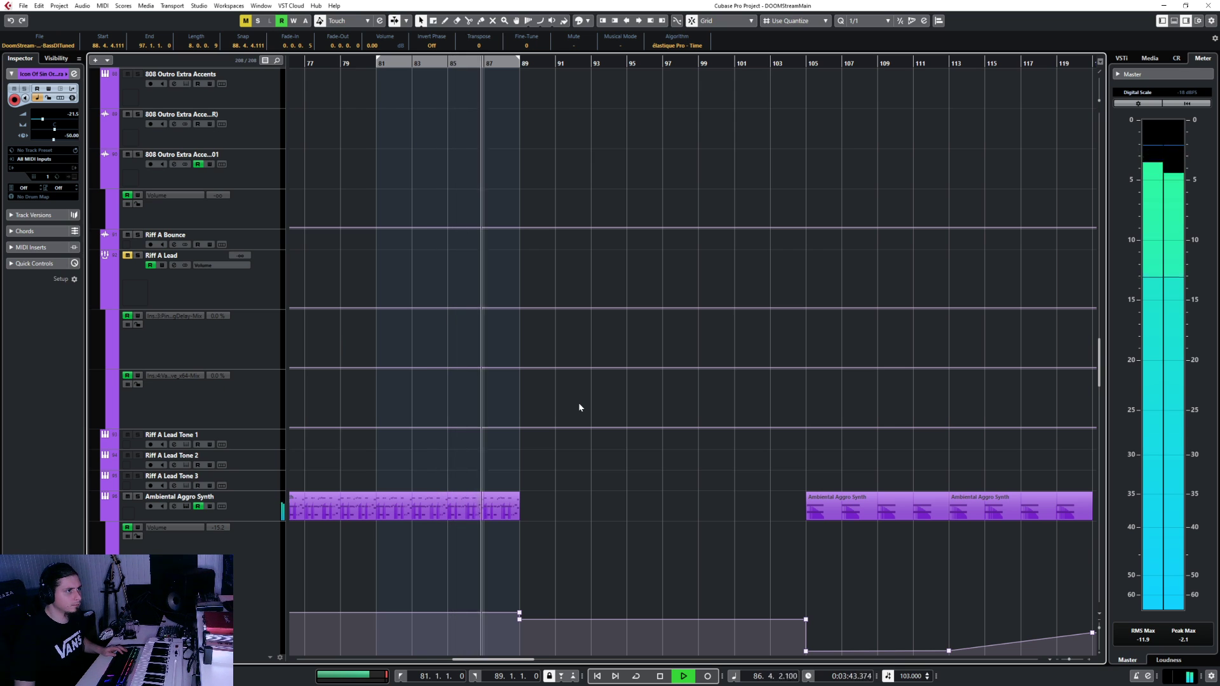
pyautogui.scroll(-5, 579, 404)
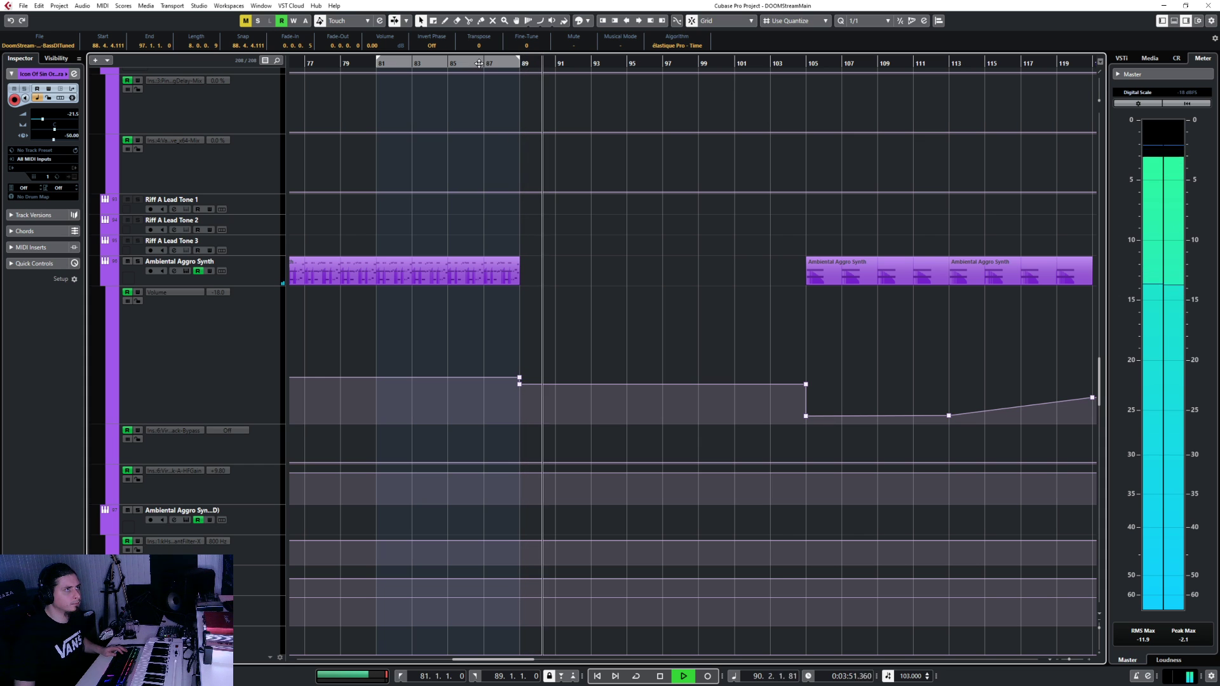
pyautogui.scroll(20, 558, 327)
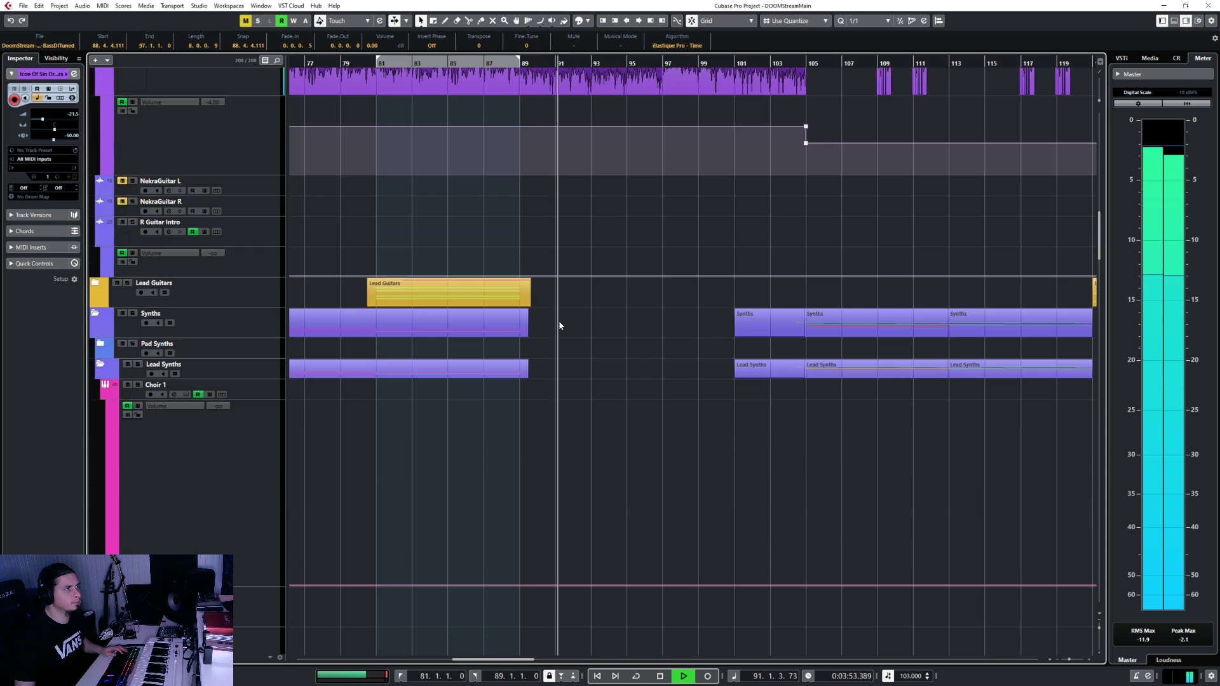
pyautogui.scroll(20, 559, 326)
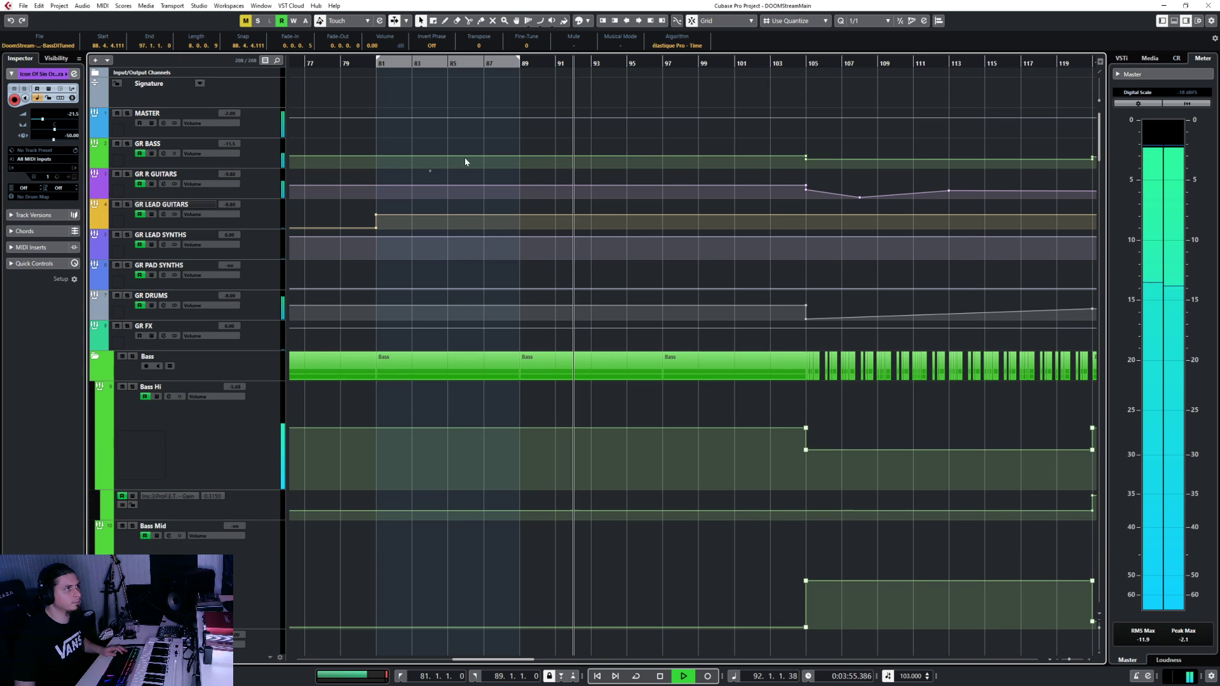
pyautogui.press('space')
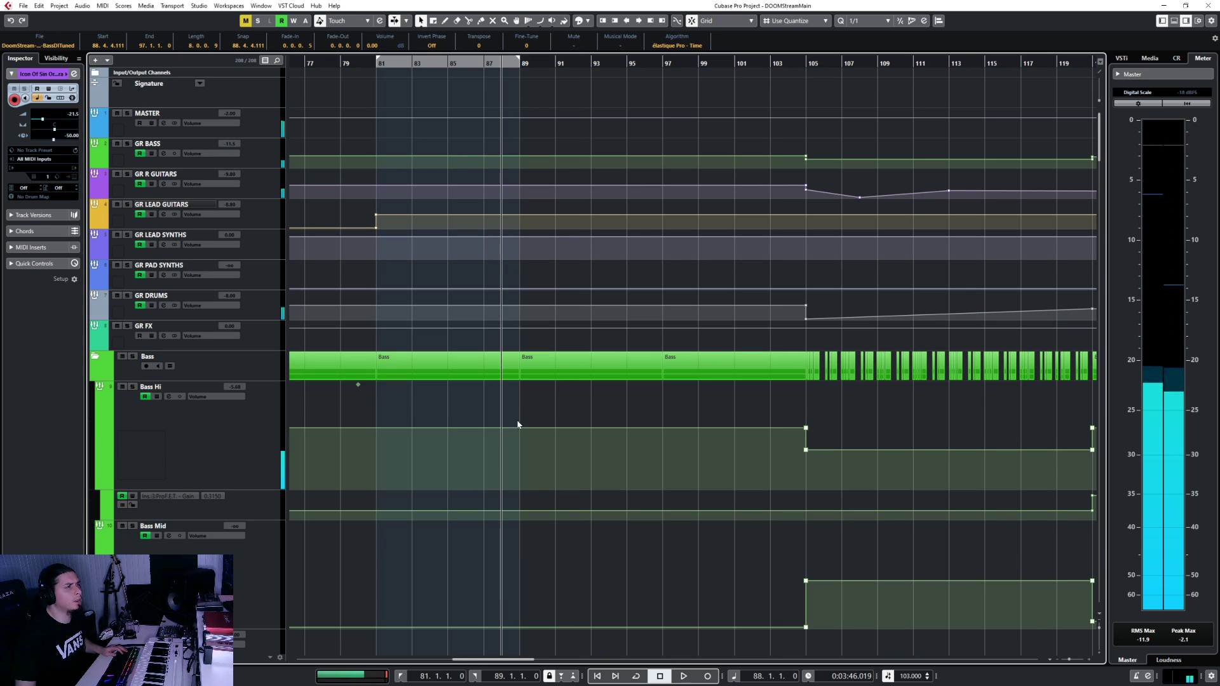
# Solo the GR LEAD SYNTHS and GR PAD SYNTHS groups together and audition them from bar 88
pyautogui.click(265, 247)
pyautogui.keyDown('shift'); pyautogui.click(276, 283); pyautogui.keyUp('shift')
pyautogui.press('s')
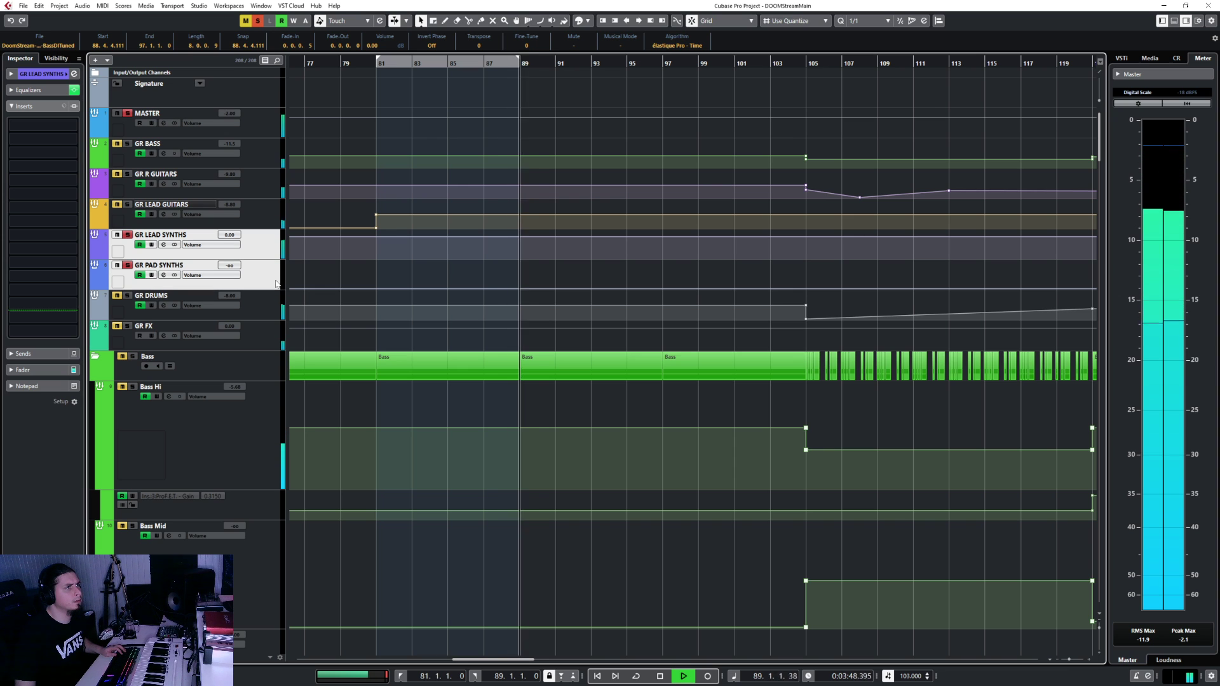
pyautogui.press('space')
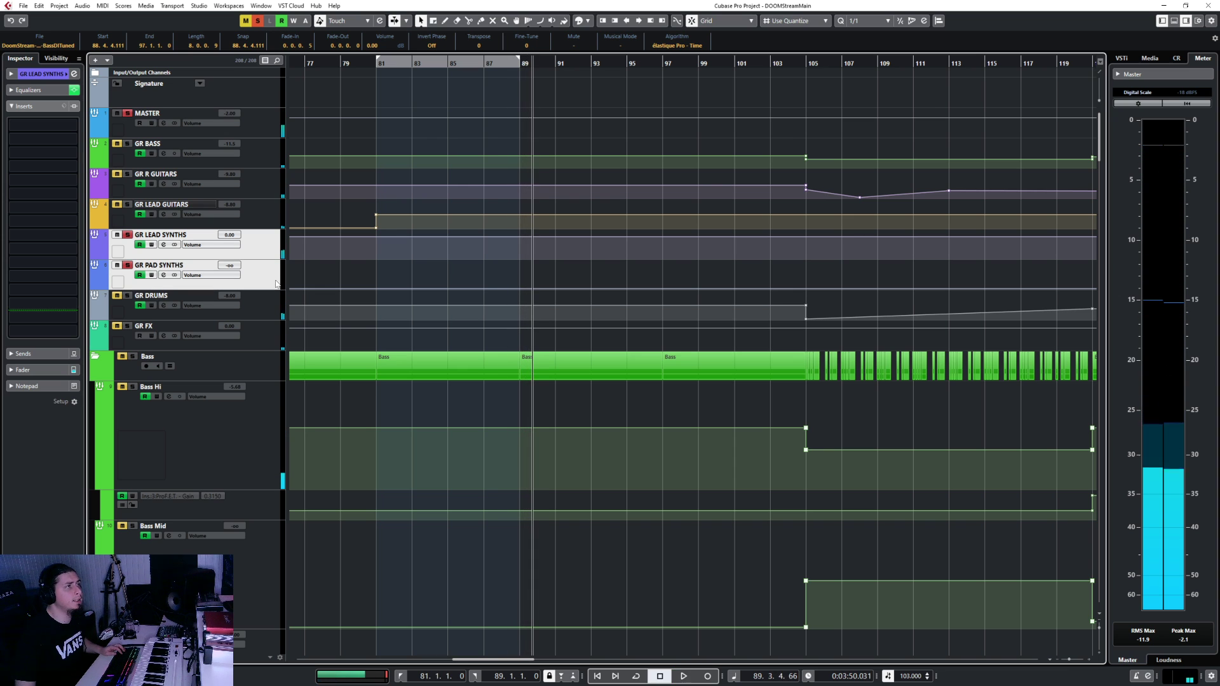
# Review the tracks below the groups, clear all solo states, and return to the group channels
pyautogui.scroll(-15, 459, 479)
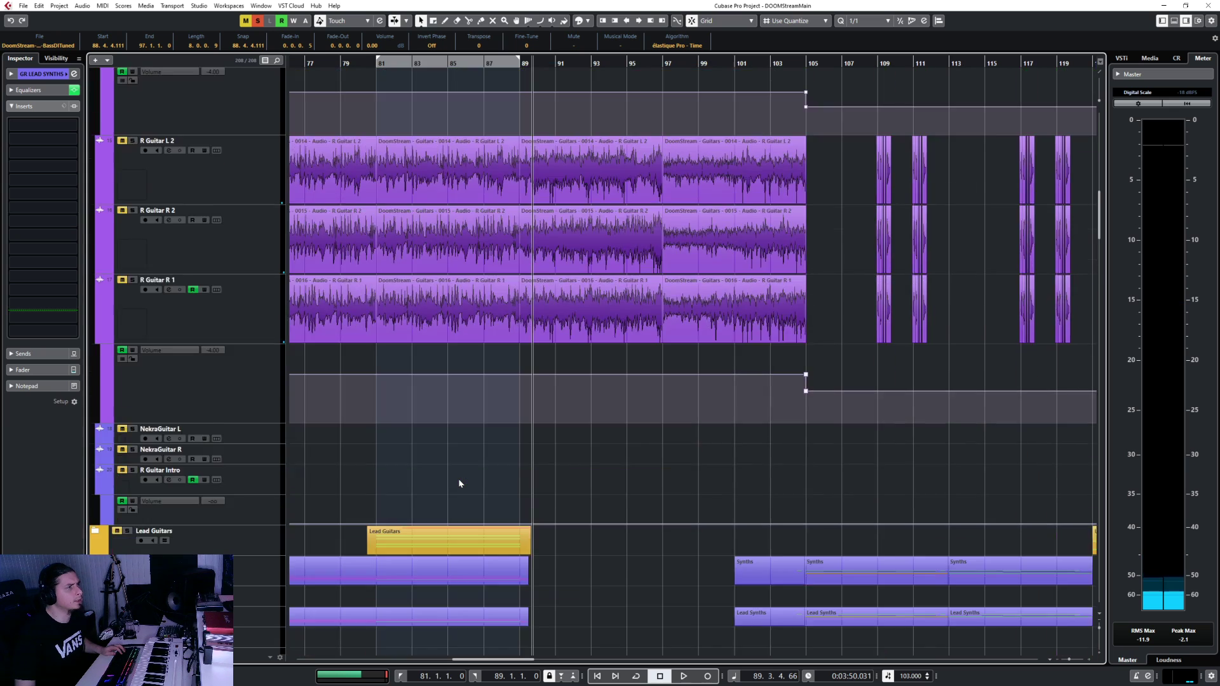
pyautogui.scroll(-4, 459, 481)
pyautogui.scroll(4, 459, 481)
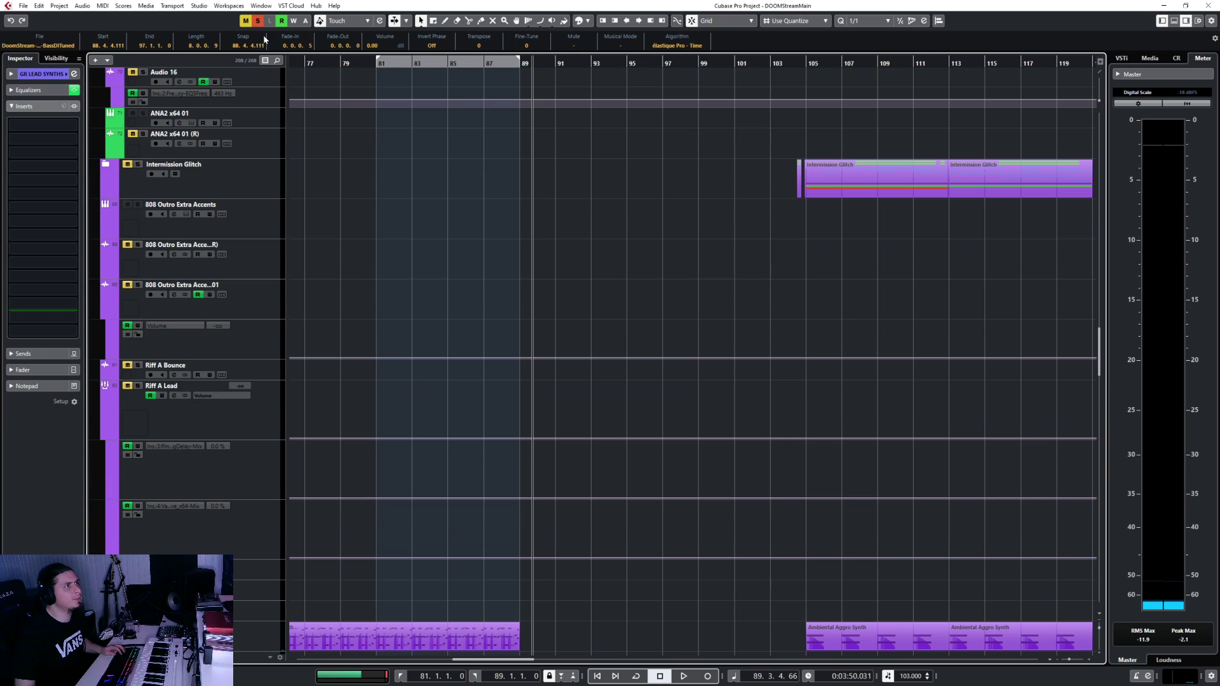
pyautogui.click(259, 21)
pyautogui.scroll(20, 460, 291)
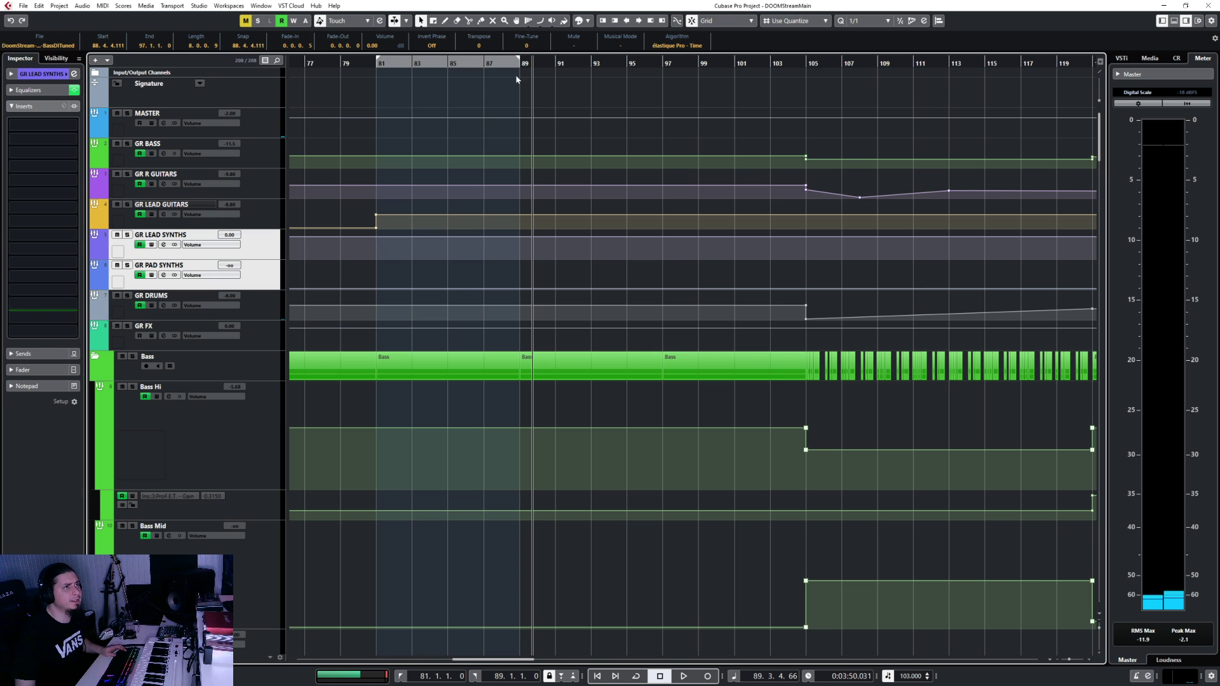
# Play the mix from bar 89 to just past bar 97 while reviewing the rhythm guitar tracks
pyautogui.click(520, 65)
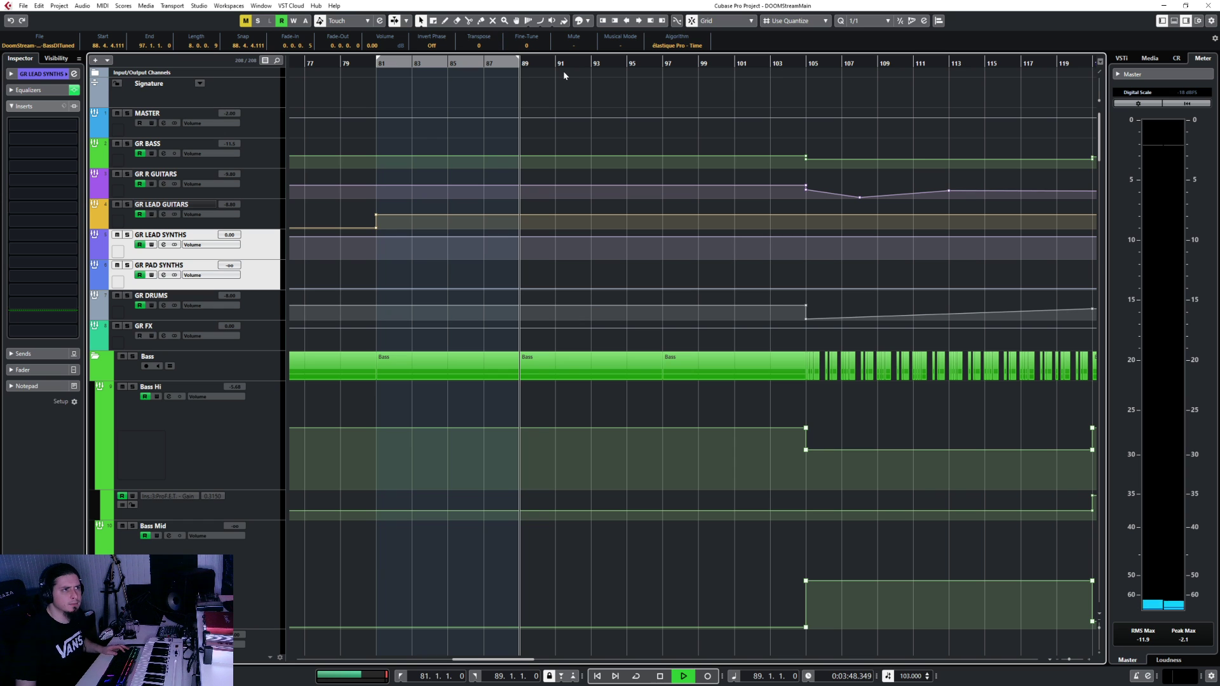
pyautogui.press('space')
pyautogui.scroll(-10, 586, 389)
pyautogui.scroll(5, 586, 389)
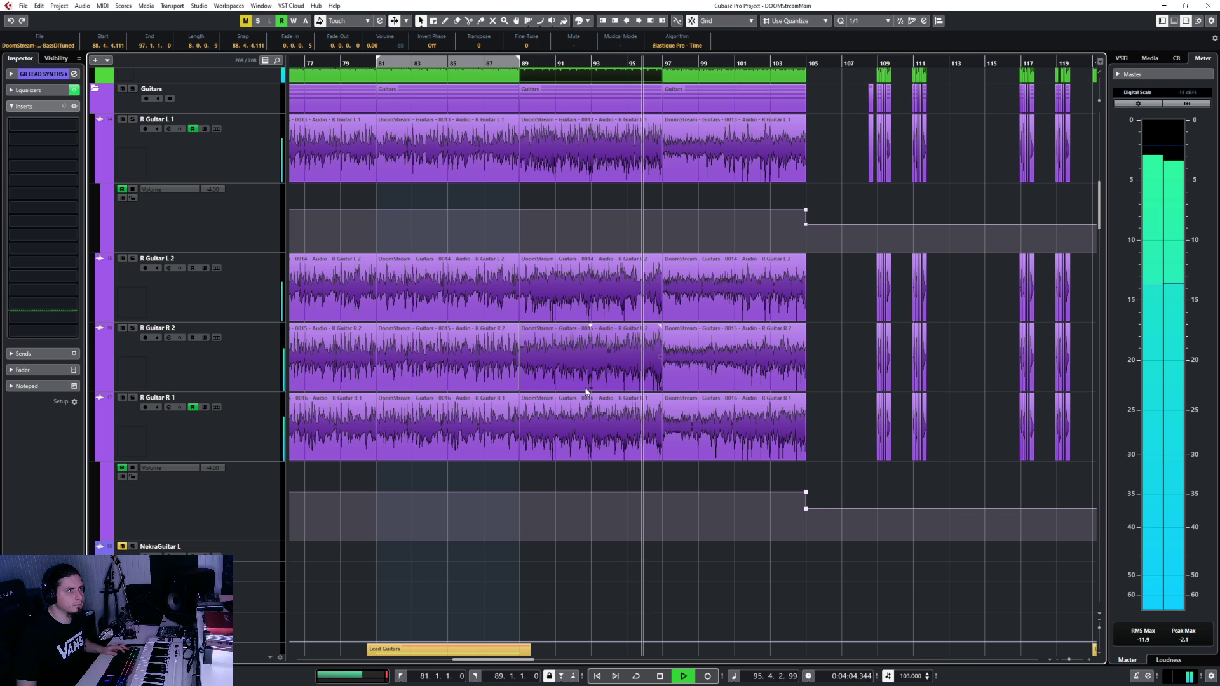
pyautogui.scroll(4, 518, 309)
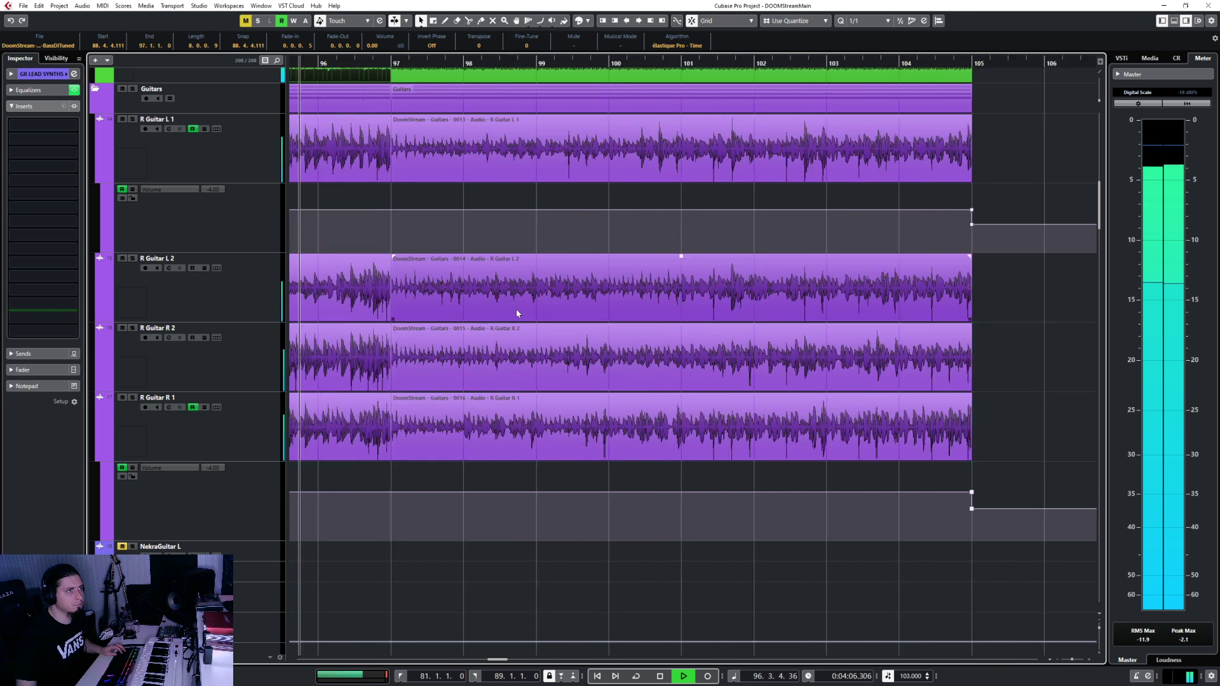
pyautogui.scroll(-2, 489, 327)
pyautogui.scroll(2, 488, 327)
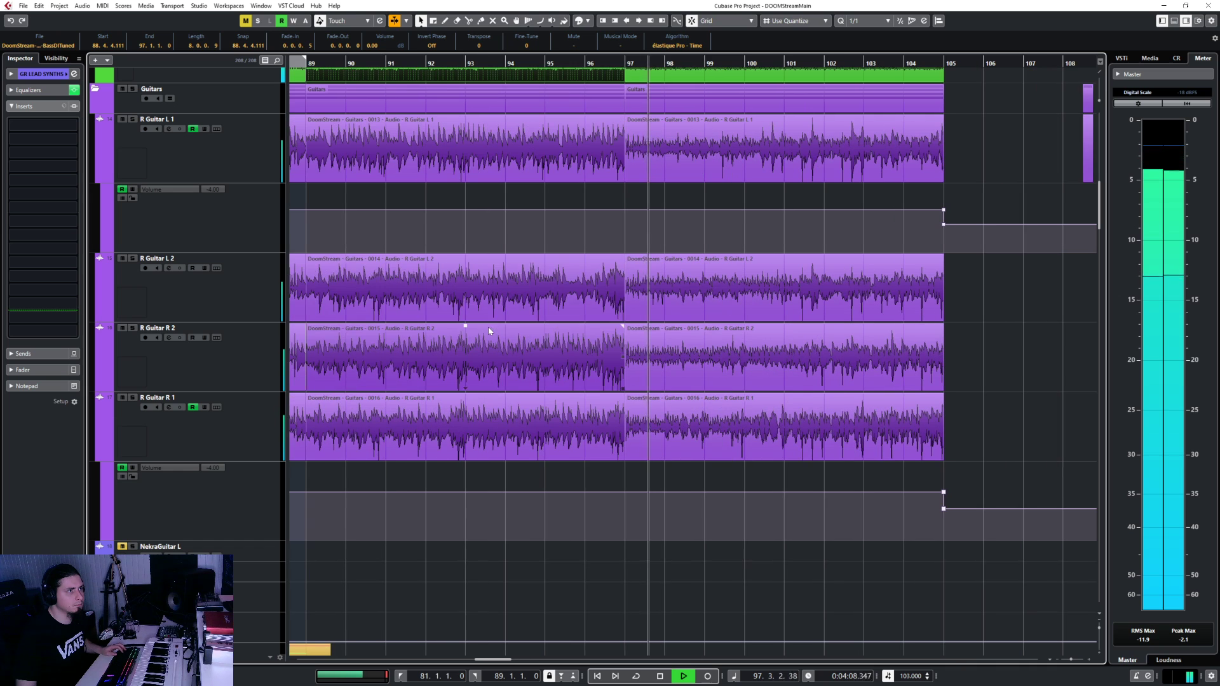
pyautogui.press('space')
# Try adjusting the ends of the Bass DI and Sub VST clips at bar 97, and turn snapping off
pyautogui.scroll(5, 371, 299)
pyautogui.hscroll(-3, 546, 295)
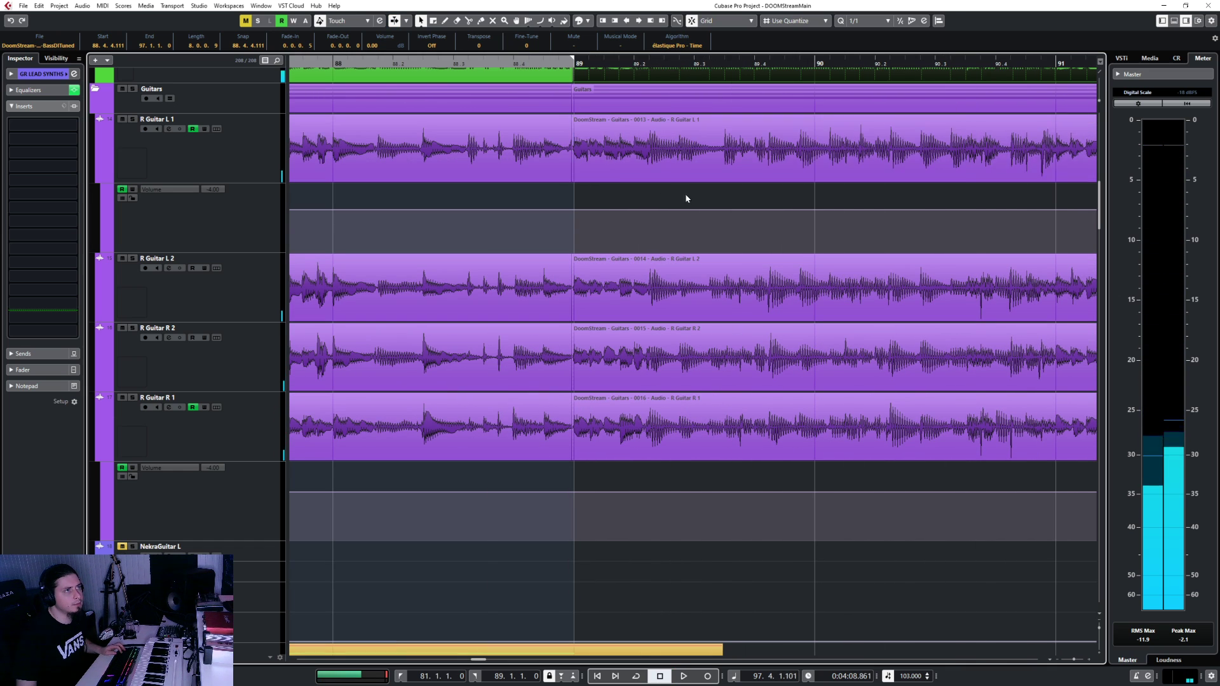
pyautogui.hscroll(3, 693, 197)
pyautogui.scroll(-3, 696, 201)
pyautogui.hscroll(5, 678, 202)
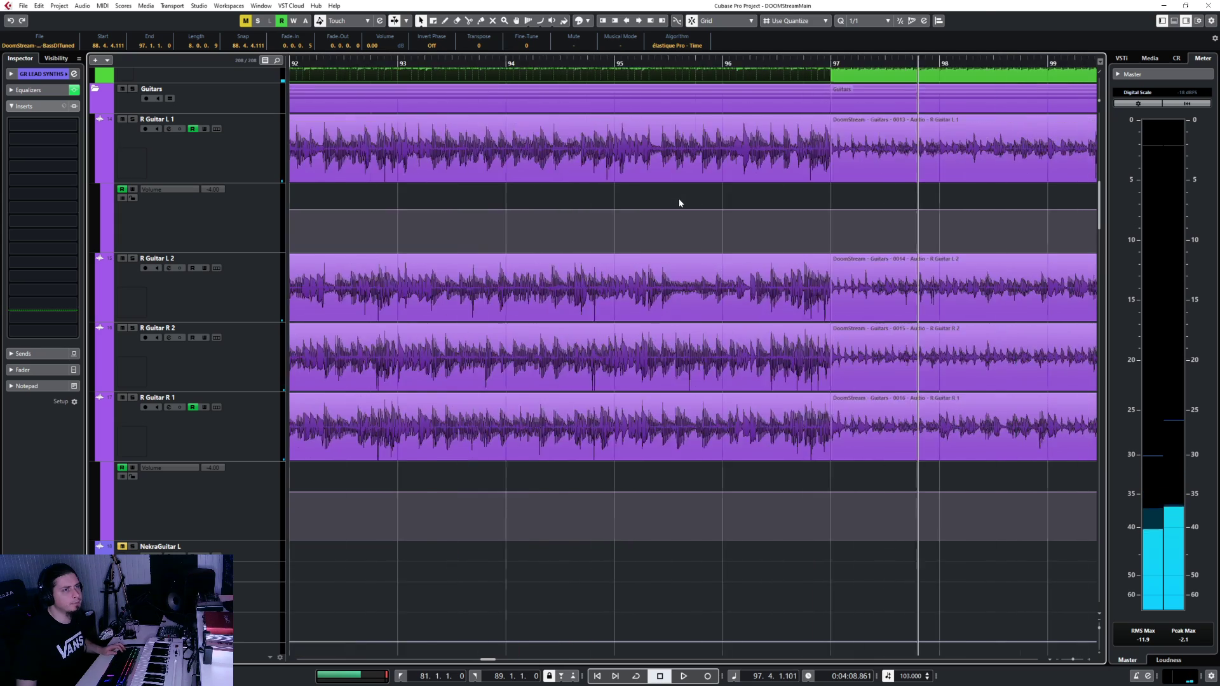
pyautogui.scroll(3, 679, 202)
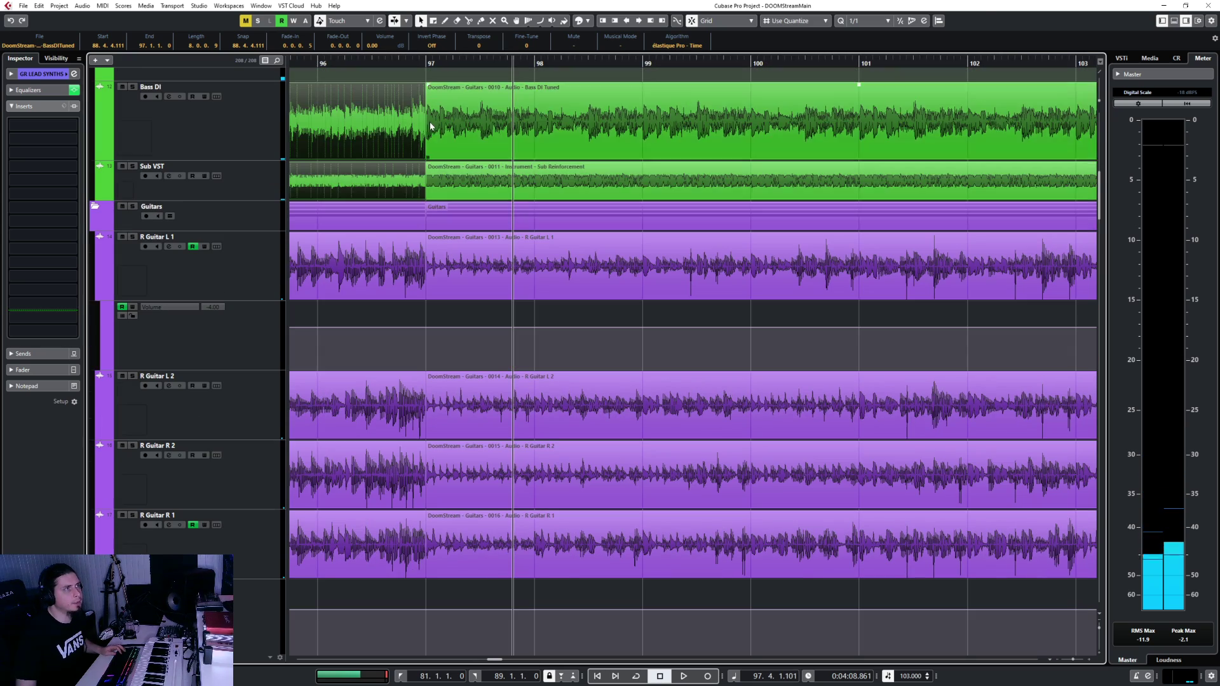
pyautogui.click(430, 120)
pyautogui.scroll(5, 426, 185)
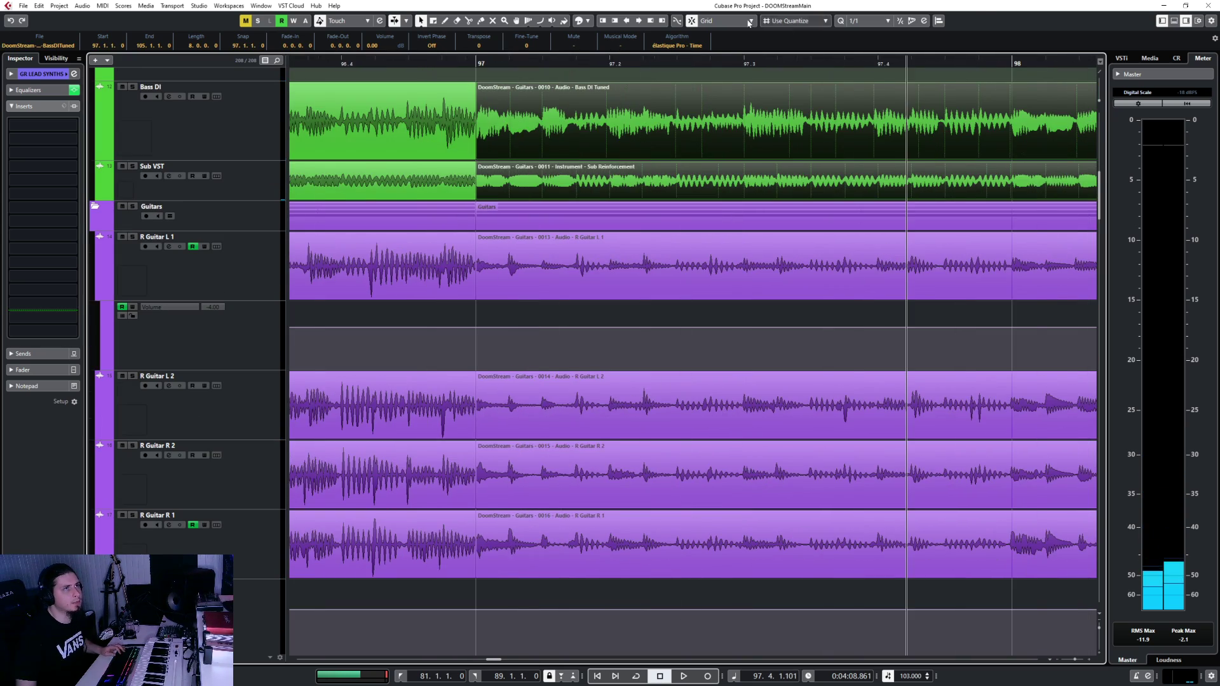
pyautogui.click(418, 122)
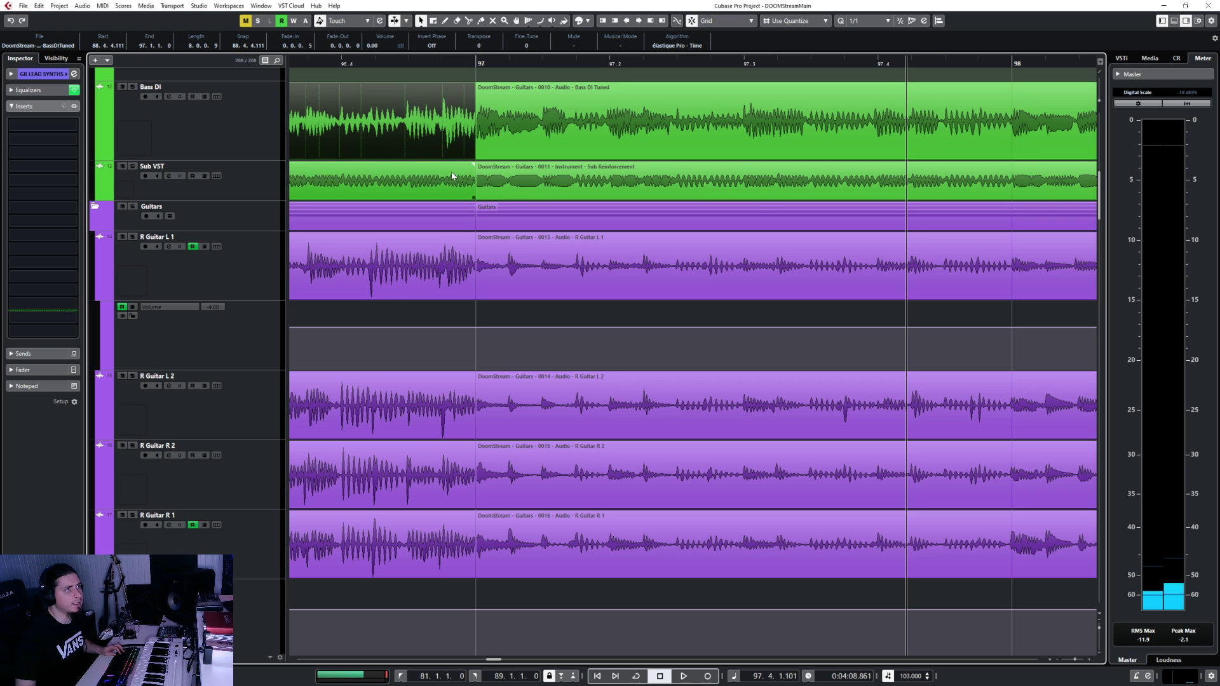
pyautogui.keyDown('shift'); pyautogui.click(452, 176); pyautogui.keyUp('shift')
pyautogui.moveTo(474, 198); pyautogui.dragTo(494, 199)
pyautogui.click(692, 21)
# Overlap the adjoining Bass DI and Sub VST clips just before bar 97 and crossfade them
pyautogui.scroll(5, 469, 148)
pyautogui.click(571, 135)
pyautogui.keyDown('shift'); pyautogui.click(516, 185); pyautogui.keyUp('shift')
pyautogui.click(459, 178)
pyautogui.click(459, 141)
pyautogui.keyDown('shift'); pyautogui.click(463, 184); pyautogui.keyUp('shift')
pyautogui.keyDown('shift'); pyautogui.click(512, 145); pyautogui.keyUp('shift')
pyautogui.keyDown('shift'); pyautogui.click(513, 176); pyautogui.keyUp('shift')
pyautogui.press('x')
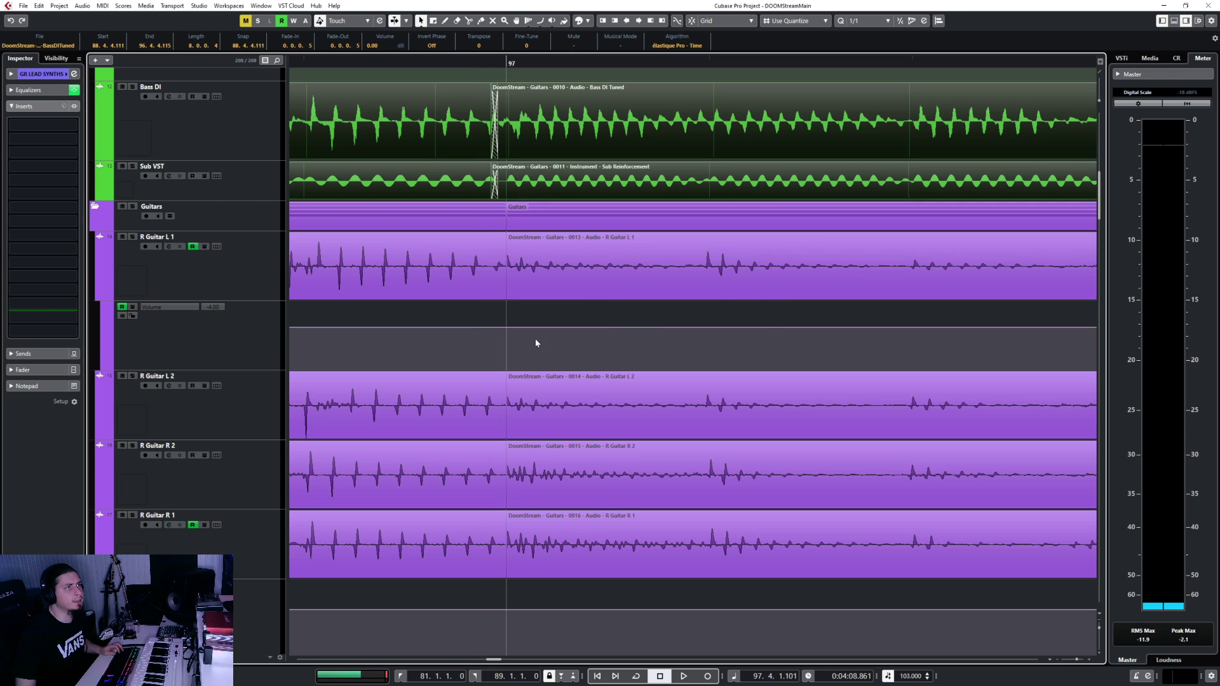
# Trim the ends of the four R Guitar clips that finish at bar 97 slightly earlier
pyautogui.click(537, 268)
pyautogui.keyDown('shift'); pyautogui.click(535, 406); pyautogui.keyUp('shift')
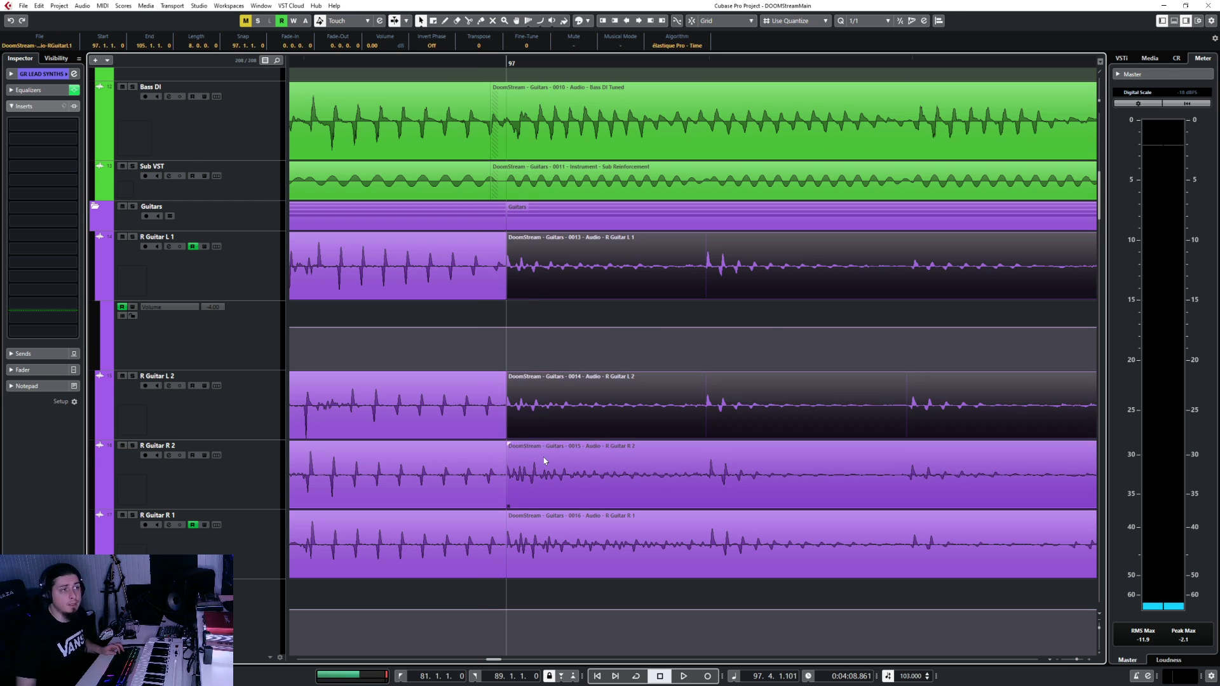
pyautogui.keyDown('shift'); pyautogui.click(535, 477); pyautogui.keyUp('shift')
pyautogui.keyDown('shift'); pyautogui.click(535, 563); pyautogui.keyUp('shift')
pyautogui.click(476, 267)
pyautogui.keyDown('shift'); pyautogui.click(476, 407); pyautogui.keyUp('shift')
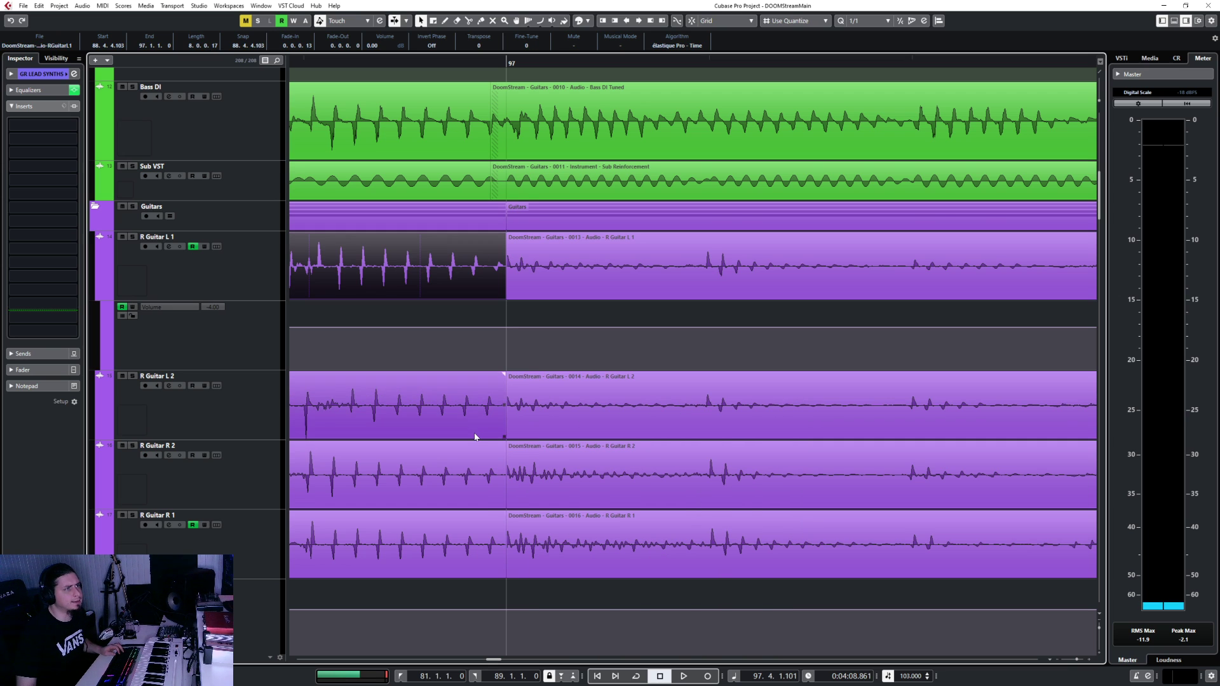
pyautogui.keyDown('shift'); pyautogui.click(477, 477); pyautogui.keyUp('shift')
pyautogui.keyDown('shift'); pyautogui.click(475, 516); pyautogui.keyUp('shift')
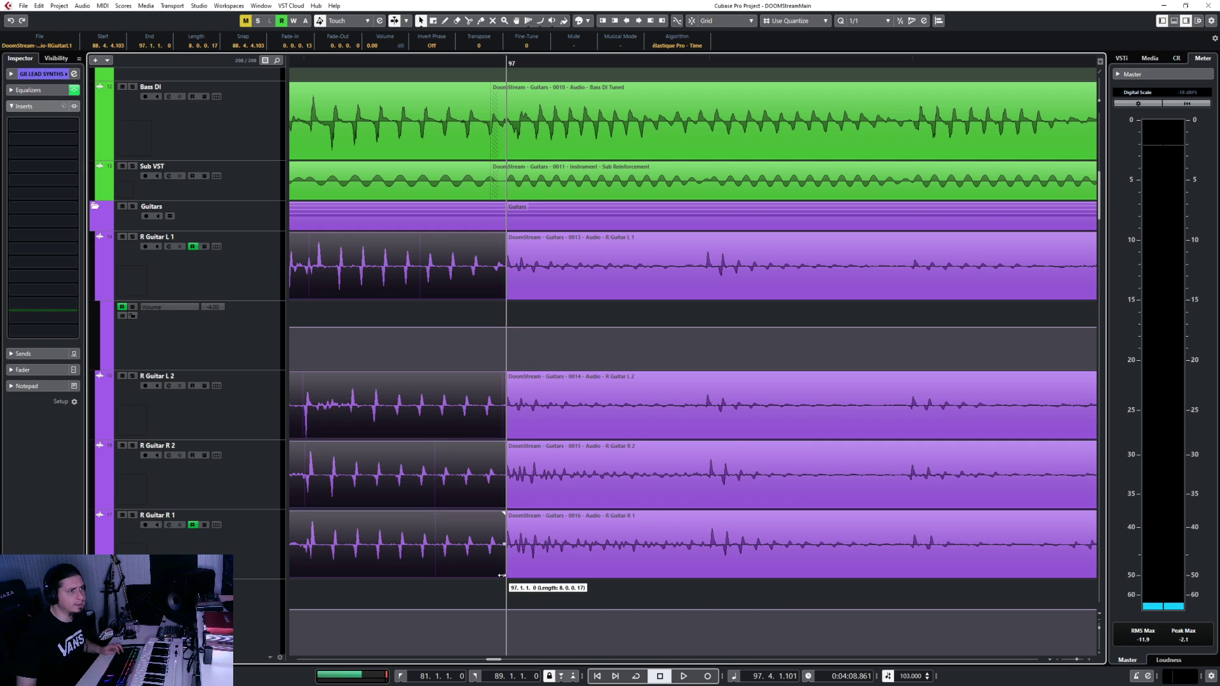
pyautogui.moveTo(502, 575); pyautogui.dragTo(499, 576)
# Extend the starts of the four R Guitar clips at bar 97 back over the ends of the preceding clips
pyautogui.click(528, 267)
pyautogui.keyDown('shift'); pyautogui.click(531, 410); pyautogui.keyUp('shift')
pyautogui.keyDown('shift'); pyautogui.click(533, 477); pyautogui.keyUp('shift')
pyautogui.keyDown('shift'); pyautogui.click(532, 524); pyautogui.keyUp('shift')
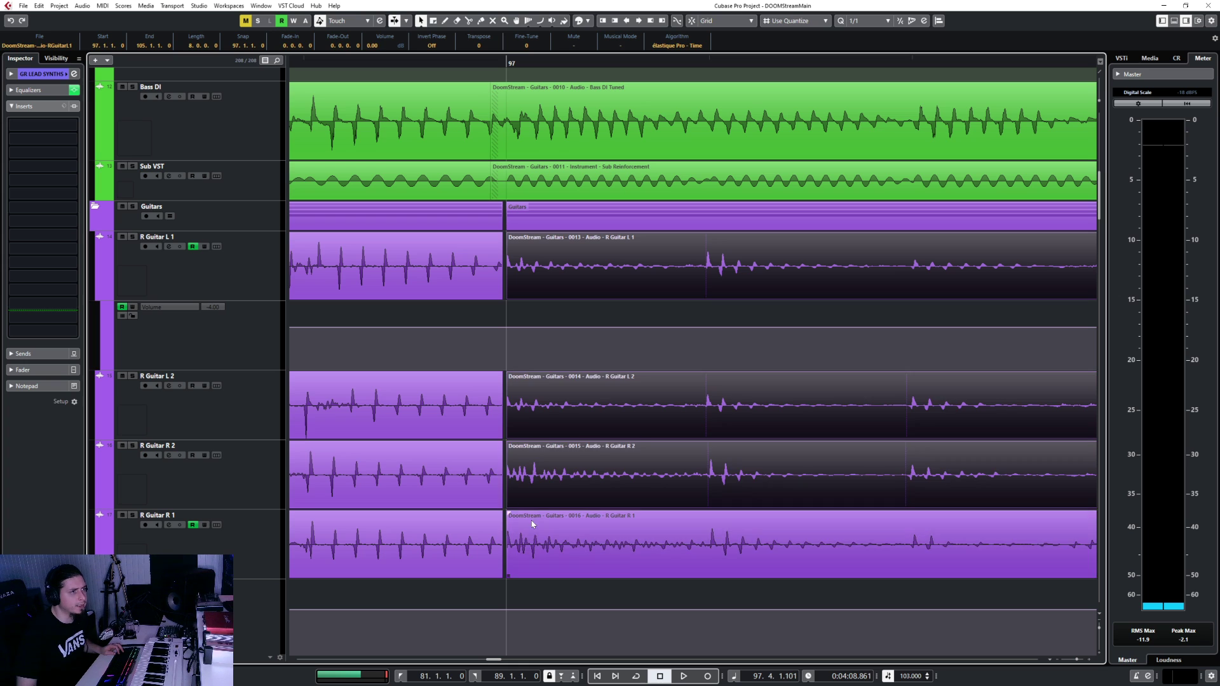
pyautogui.scroll(5, 477, 444)
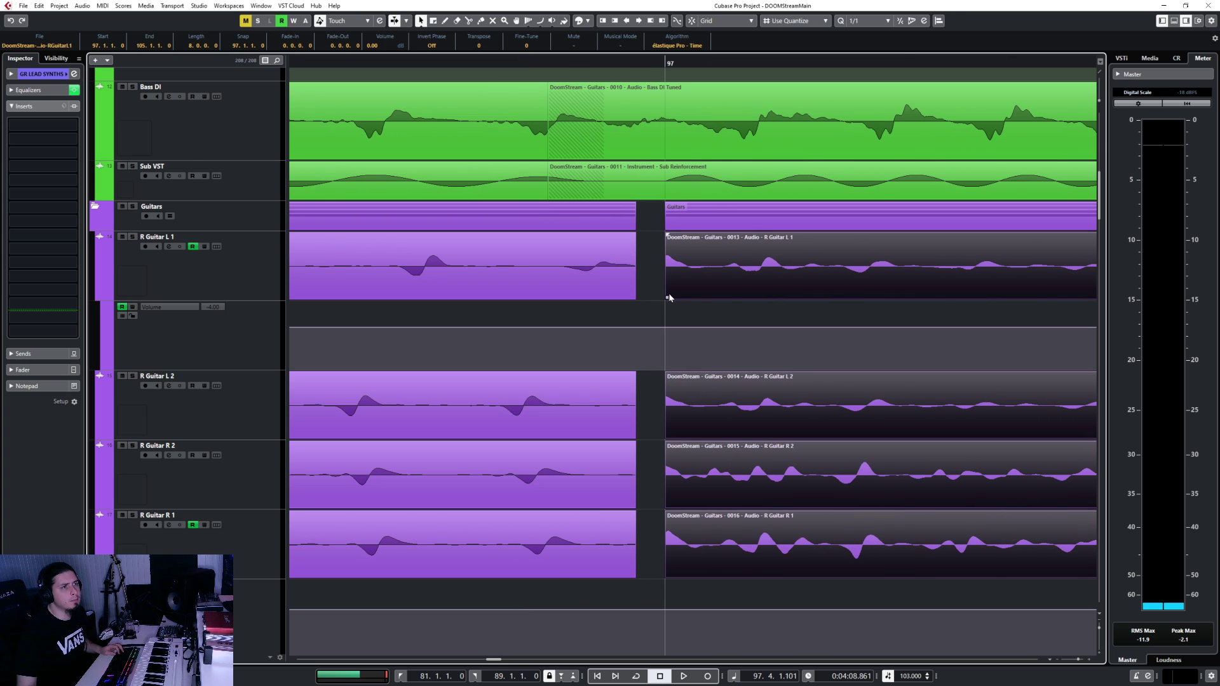
pyautogui.moveTo(668, 296); pyautogui.dragTo(620, 299)
# Select the preceding R Guitar clips as well and crossfade all four overlaps just before bar 97
pyautogui.keyDown('shift'); pyautogui.click(565, 274); pyautogui.keyUp('shift')
pyautogui.keyDown('shift'); pyautogui.click(557, 423); pyautogui.keyUp('shift')
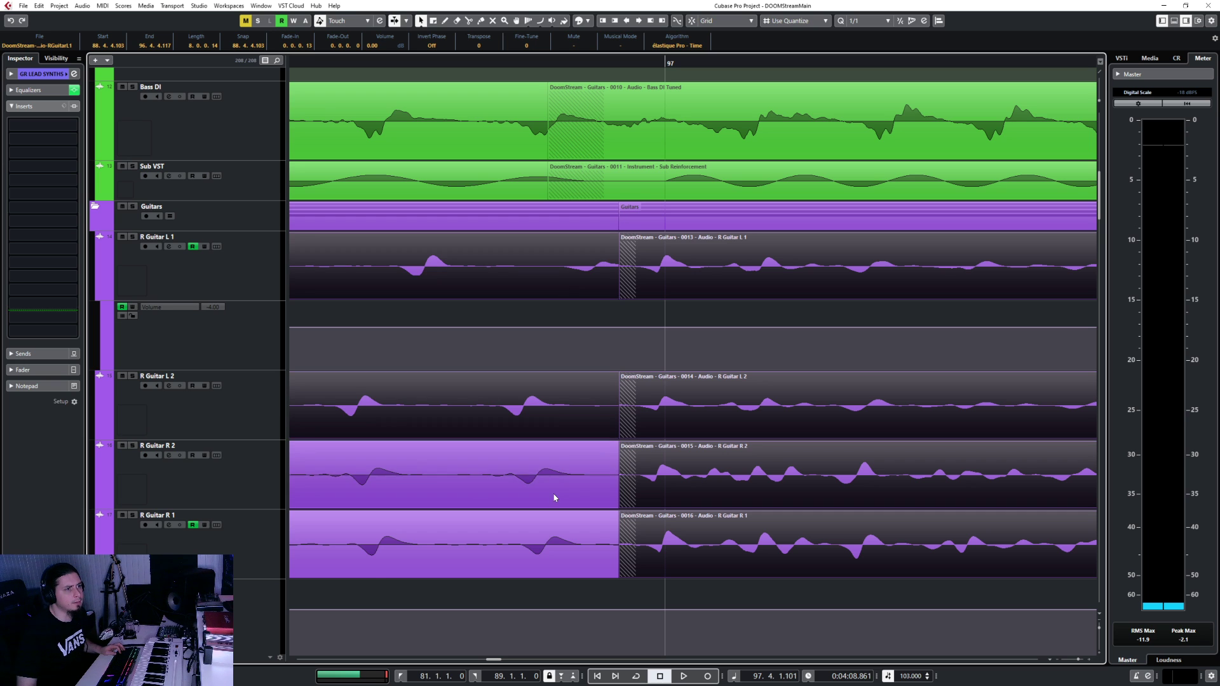
pyautogui.keyDown('shift'); pyautogui.click(553, 492); pyautogui.keyUp('shift')
pyautogui.keyDown('shift'); pyautogui.click(552, 553); pyautogui.keyUp('shift')
pyautogui.press('x')
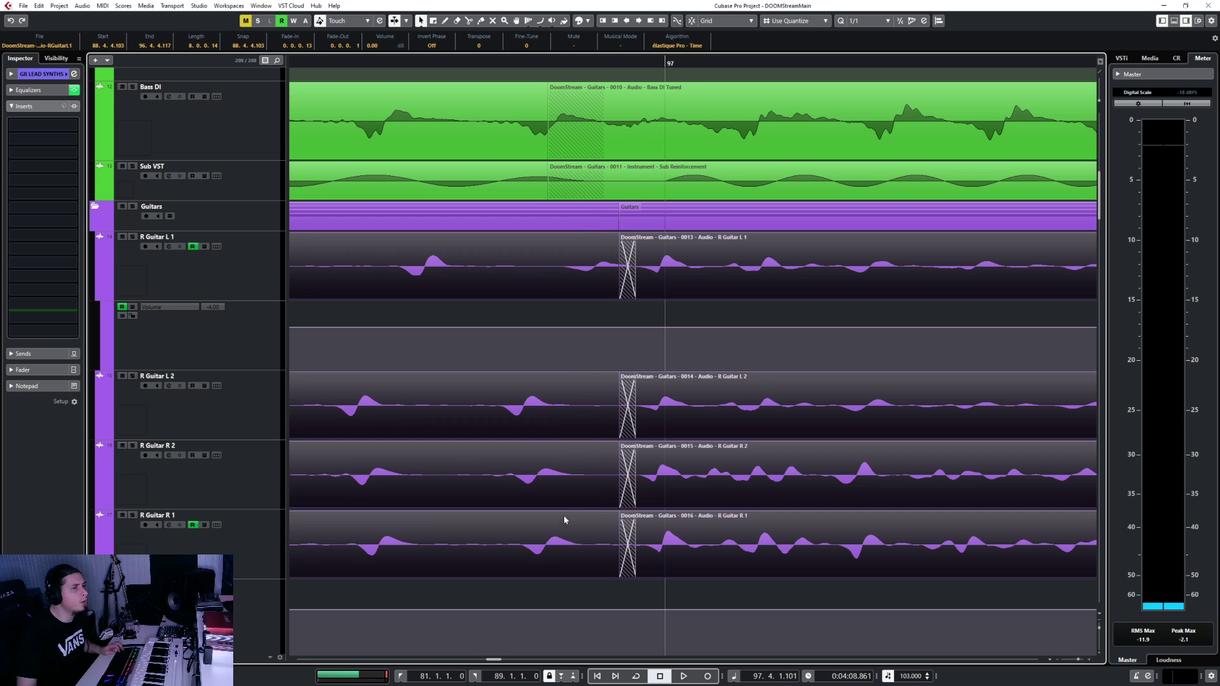
# Give the R Guitar crossfades near bar 97 an S-shaped fade curve
pyautogui.scroll(-5, 563, 516)
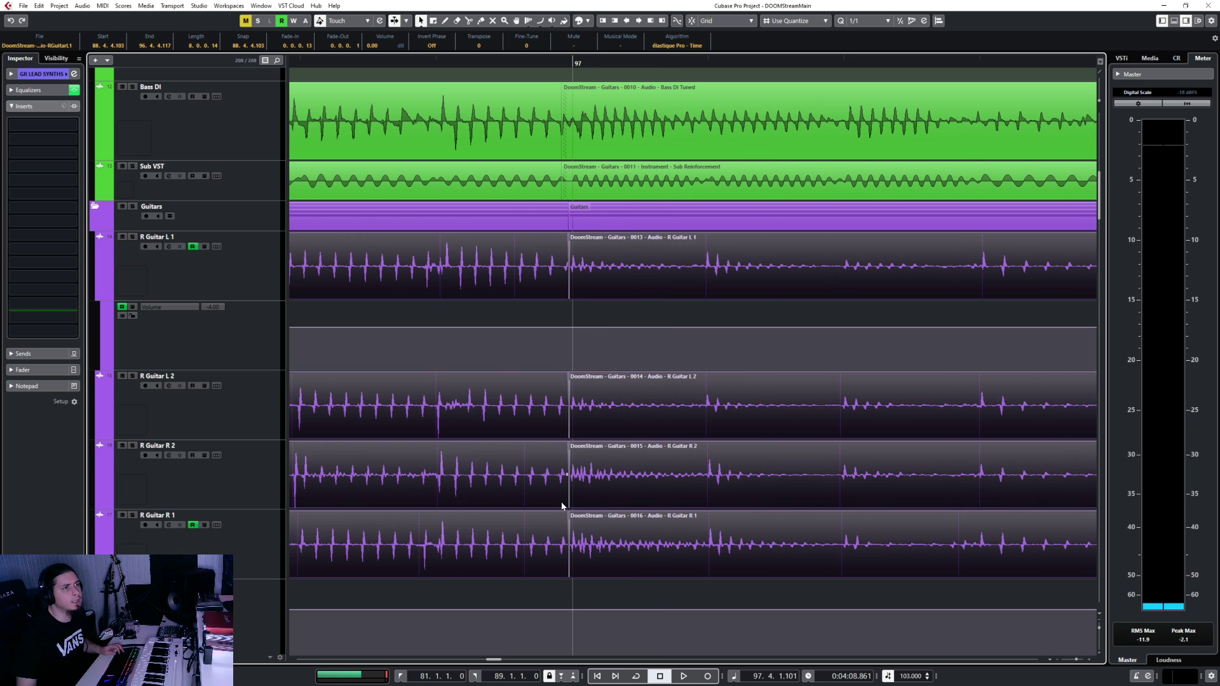
pyautogui.press('x')
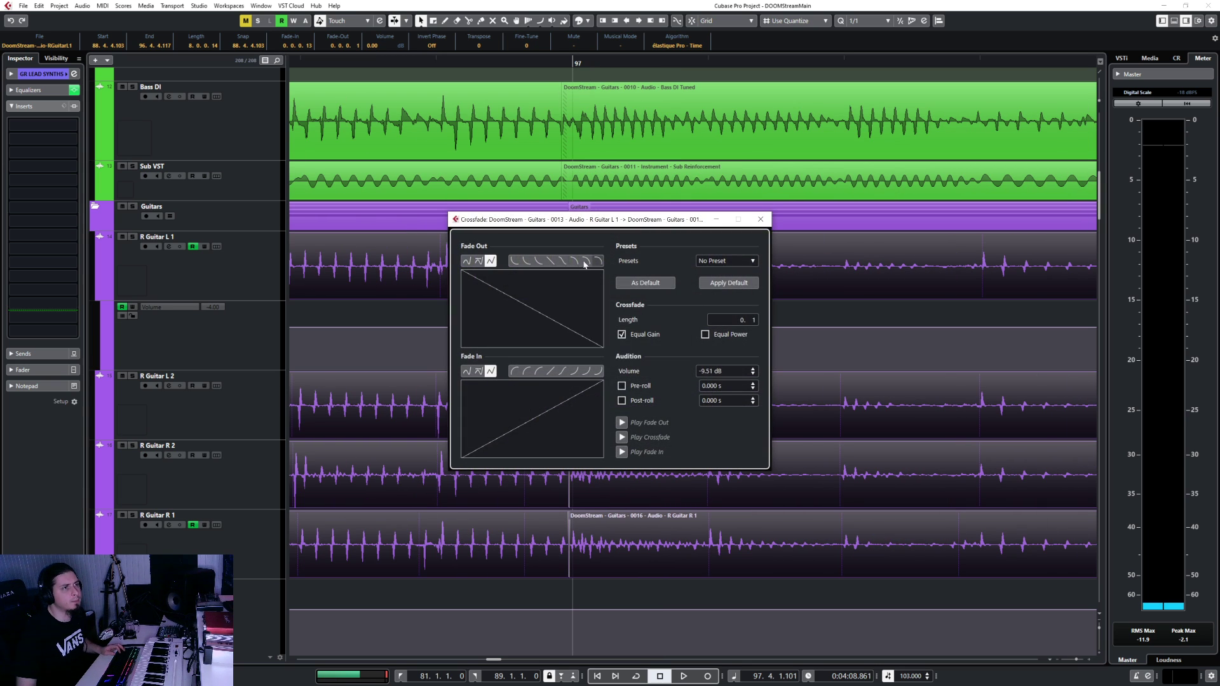
pyautogui.click(563, 260)
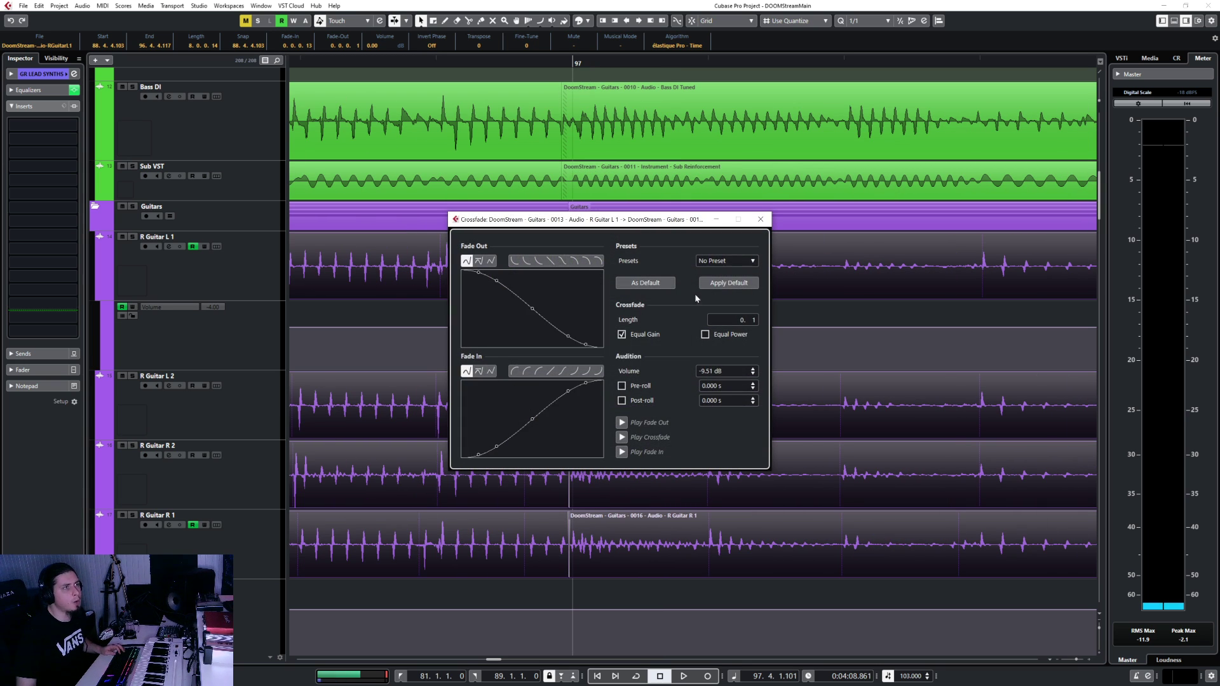
pyautogui.click(761, 220)
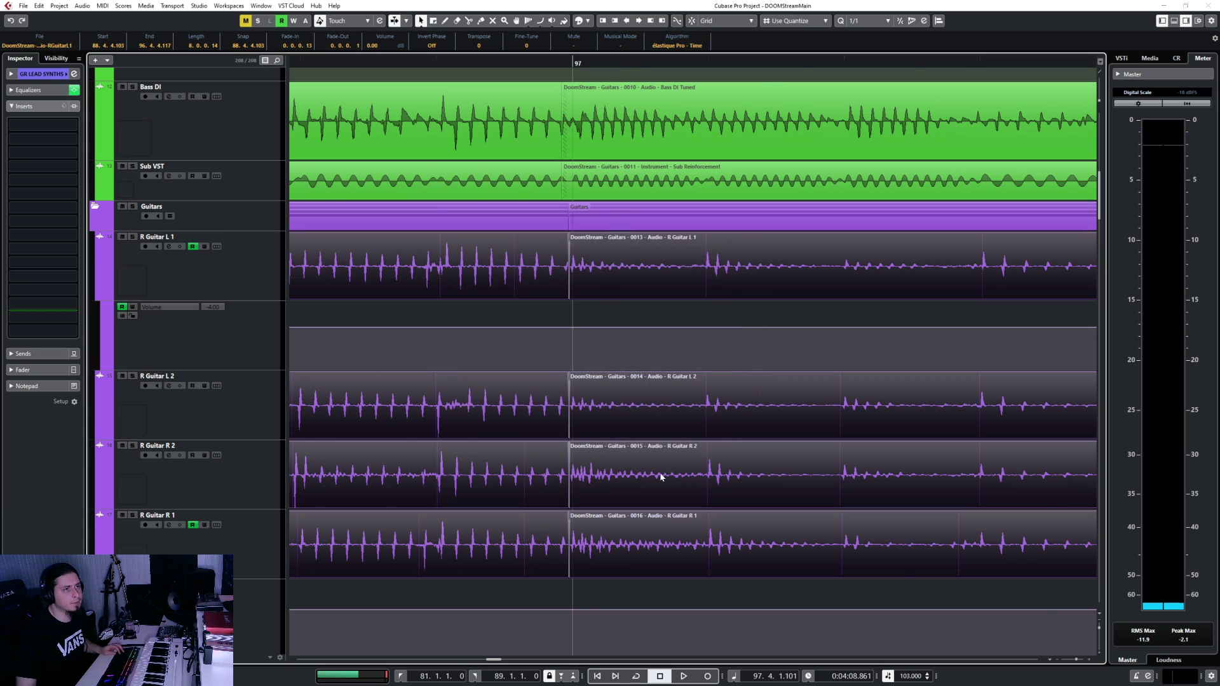
# Extend the ends of the four R Guitar clips slightly past bar 105, to 105.1.1.2
pyautogui.scroll(-4, 661, 476)
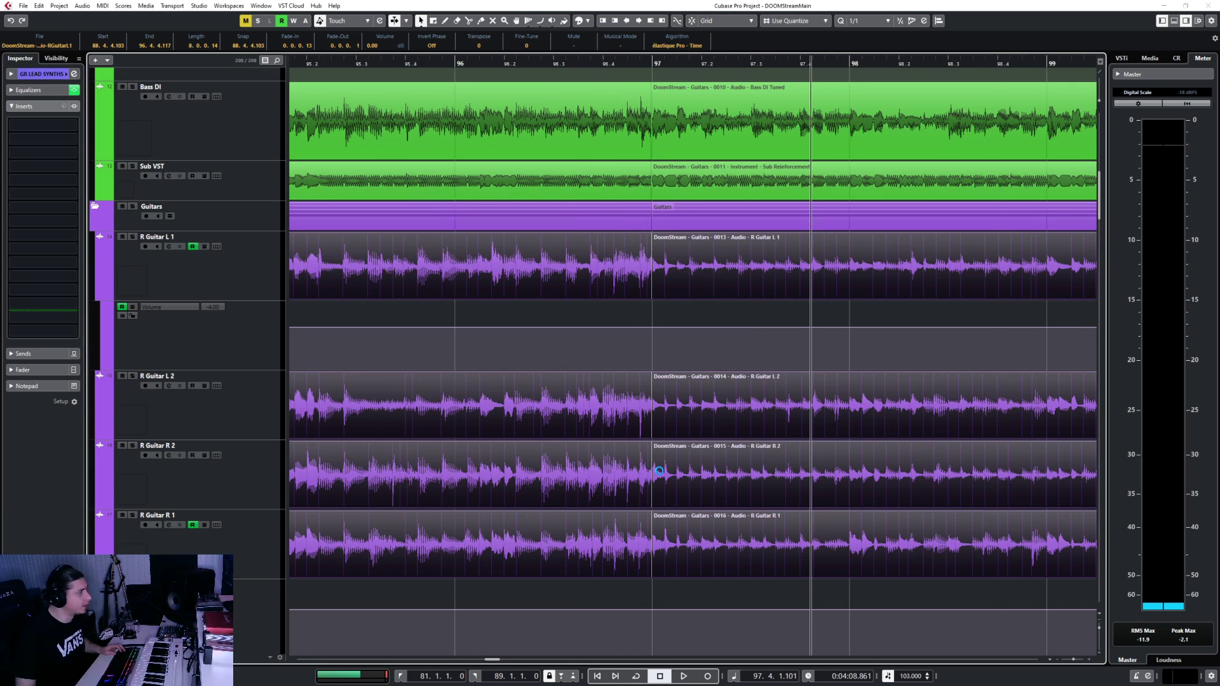
pyautogui.hscroll(8, 661, 475)
pyautogui.scroll(-4, 661, 475)
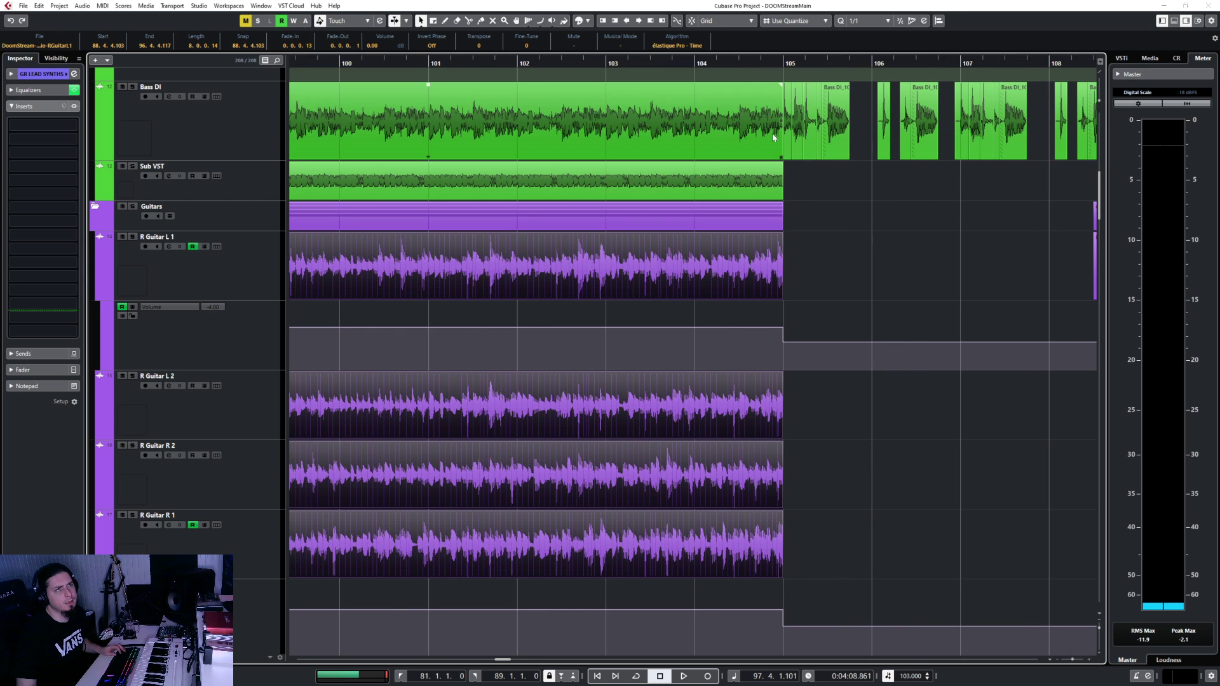
pyautogui.scroll(4, 806, 200)
pyautogui.scroll(1, 657, 172)
pyautogui.click(643, 143)
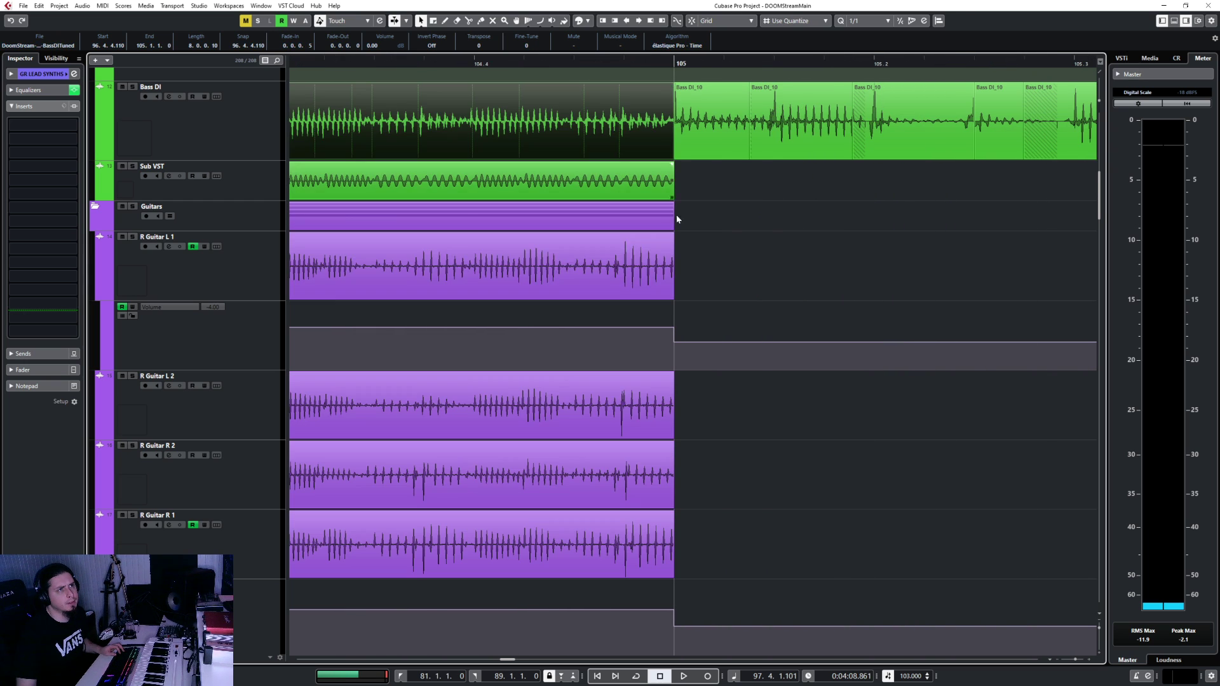
pyautogui.click(629, 278)
pyautogui.keyDown('shift'); pyautogui.click(638, 428); pyautogui.keyUp('shift')
pyautogui.keyDown('shift'); pyautogui.click(633, 484); pyautogui.keyUp('shift')
pyautogui.keyDown('shift'); pyautogui.click(630, 525); pyautogui.keyUp('shift')
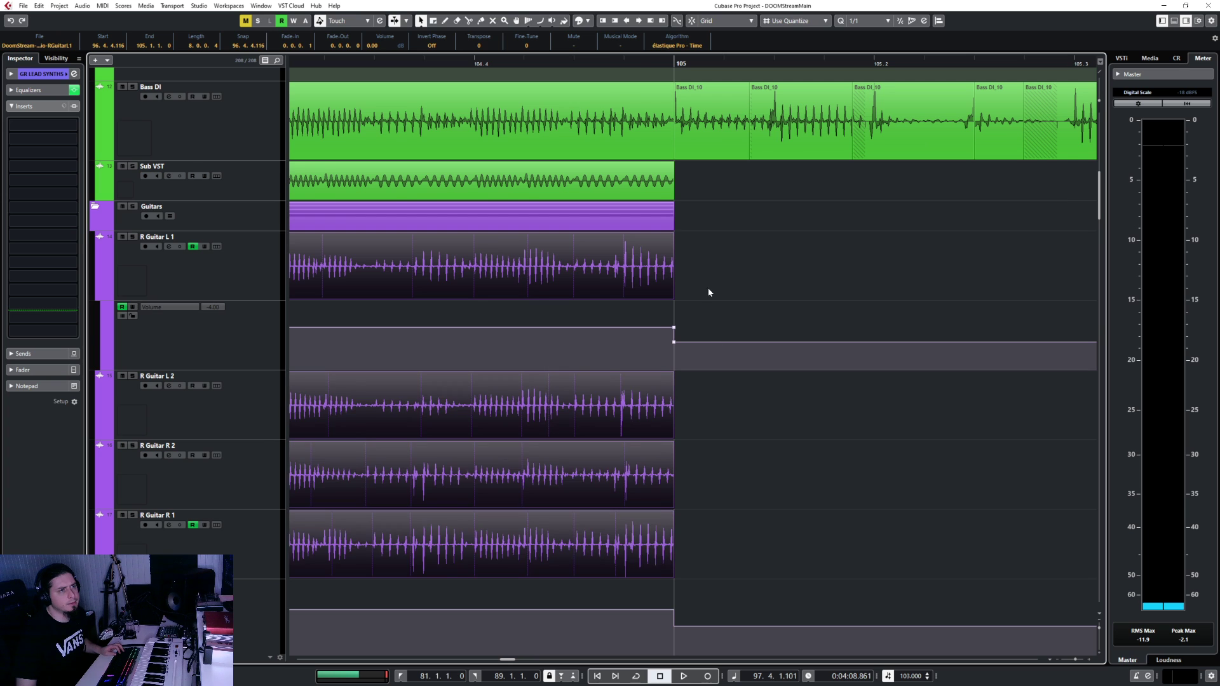
pyautogui.scroll(3, 707, 289)
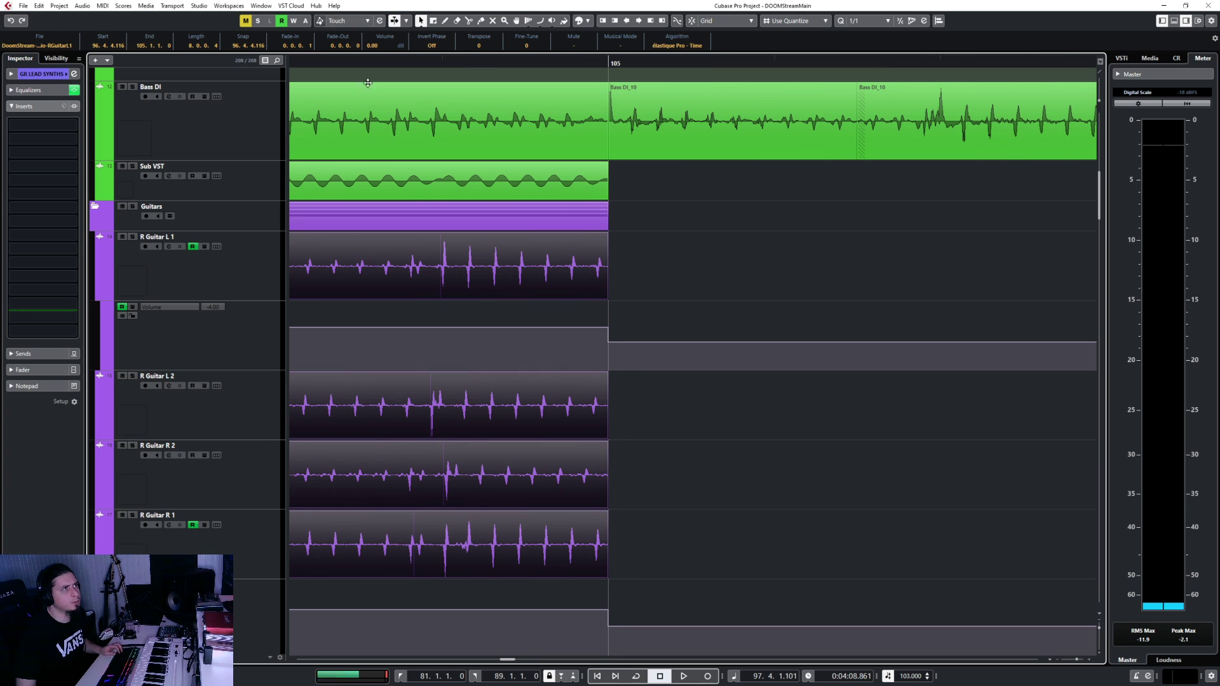
pyautogui.moveTo(605, 296); pyautogui.dragTo(611, 235)
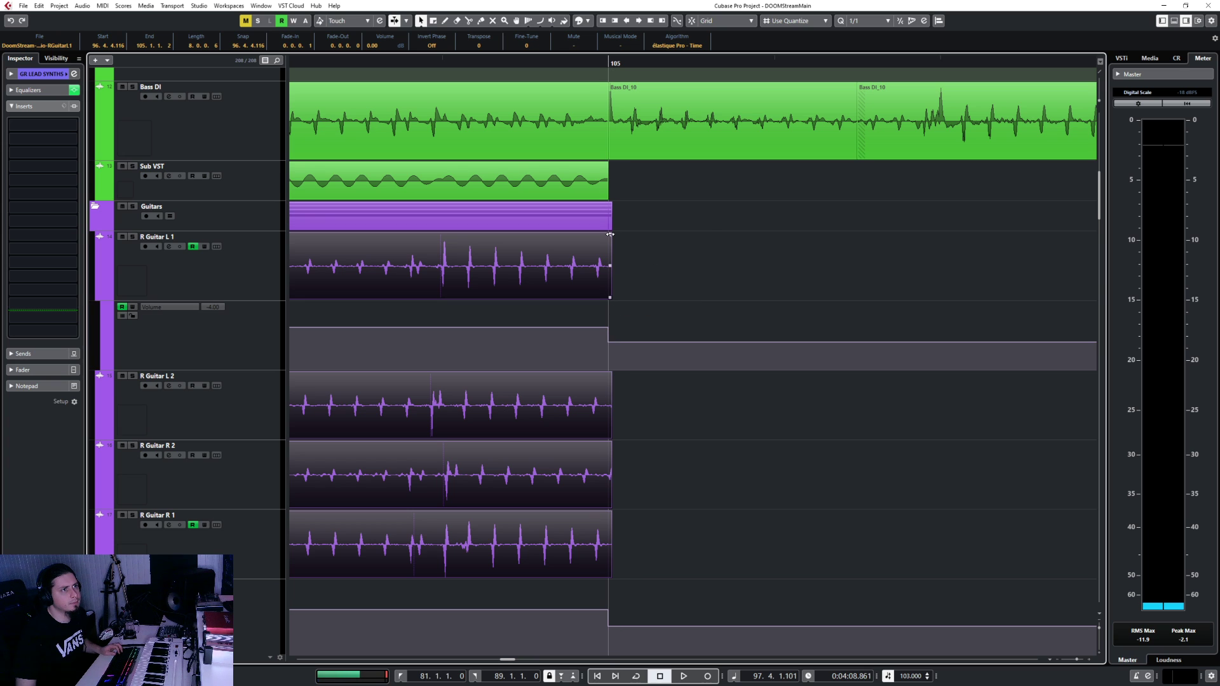
pyautogui.click(674, 239)
# Trim the Bass DI clip's end just before bar 105 and extend the start of the following Bass DI clip back over it
pyautogui.click(597, 132)
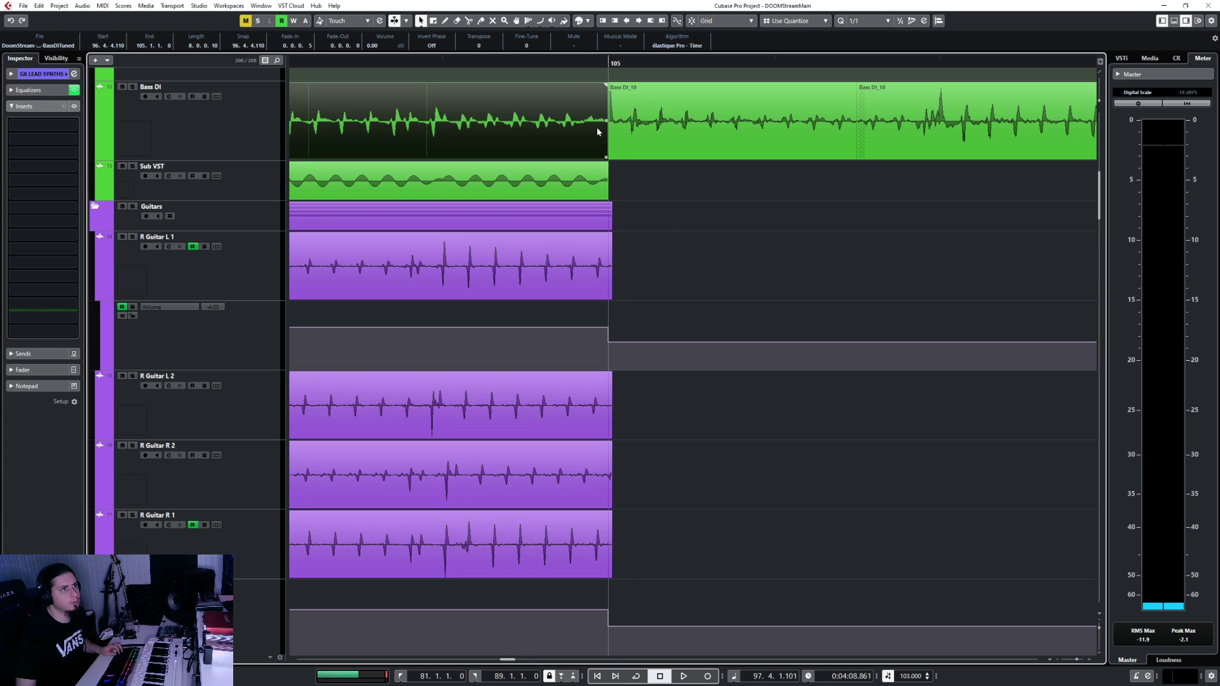
pyautogui.click(612, 152)
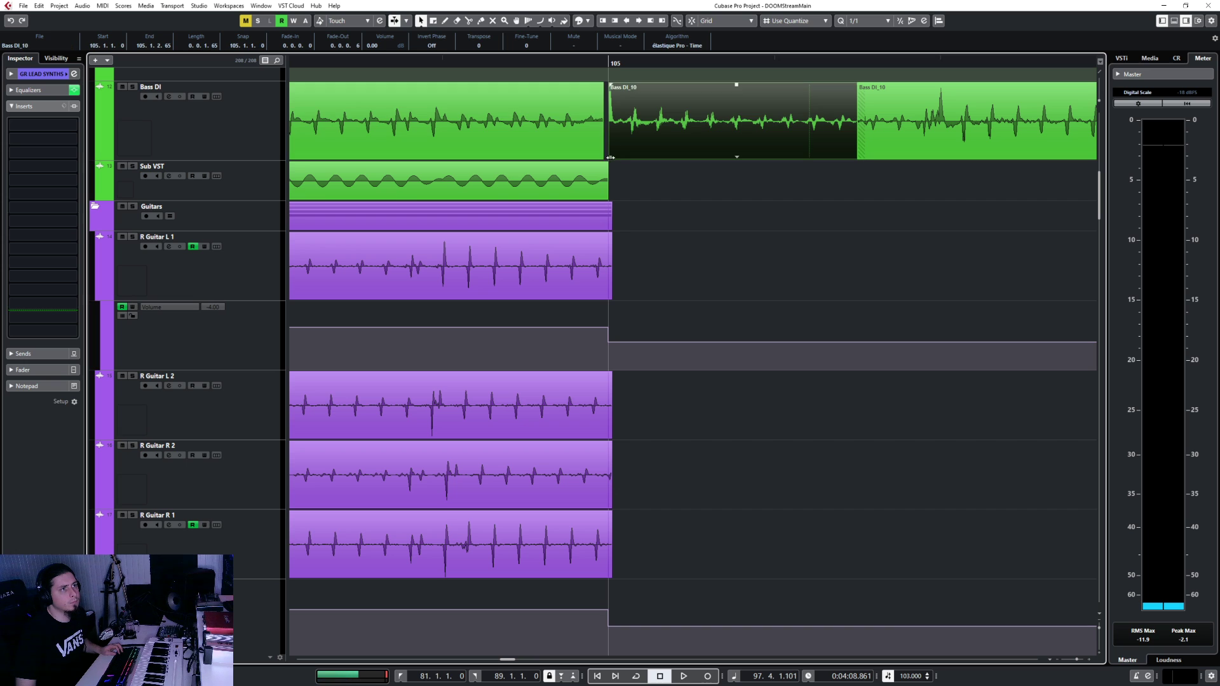
pyautogui.moveTo(608, 157); pyautogui.dragTo(602, 154)
# Crossfade the two overlapping Bass DI clips at bar 105 using an S-shaped fade curve
pyautogui.keyDown('shift'); pyautogui.click(586, 150); pyautogui.keyUp('shift')
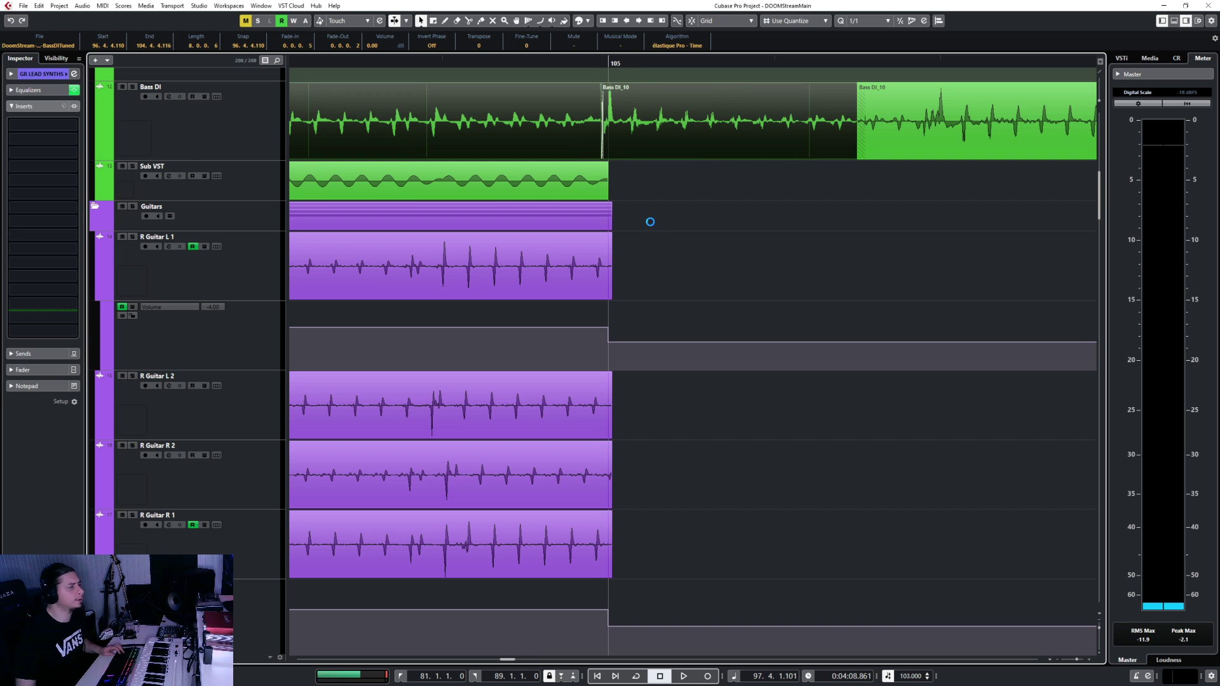
pyautogui.doubleClick(622, 121)
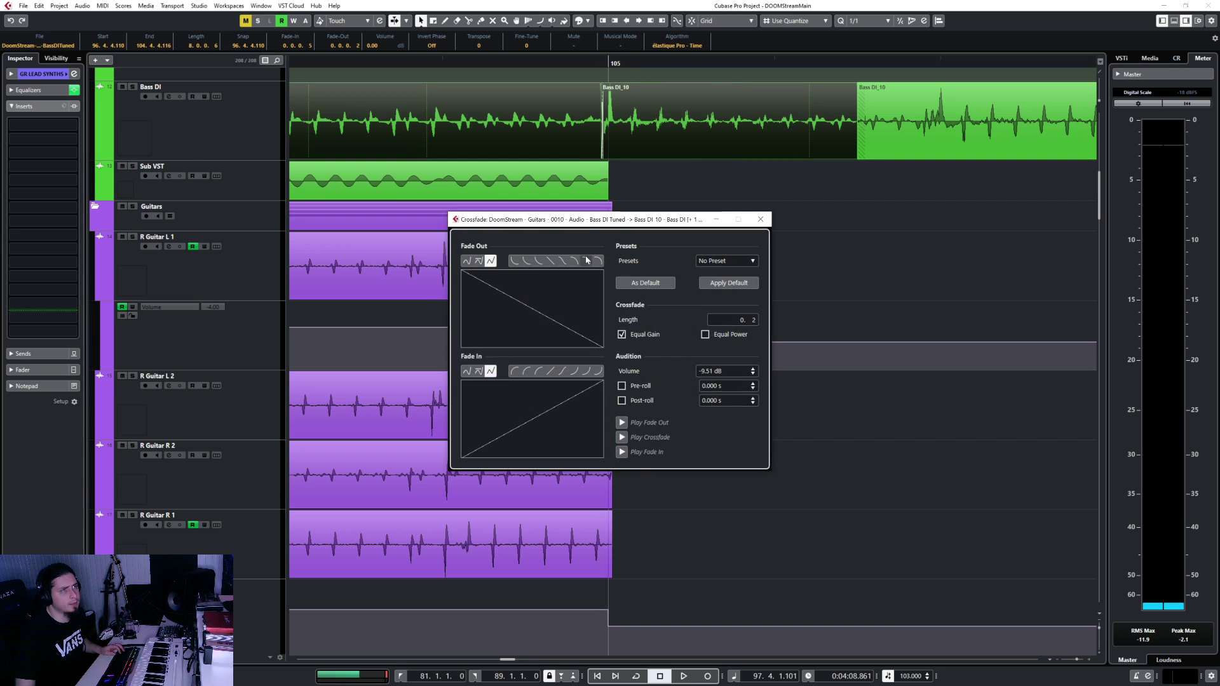
pyautogui.click(561, 263)
pyautogui.click(761, 219)
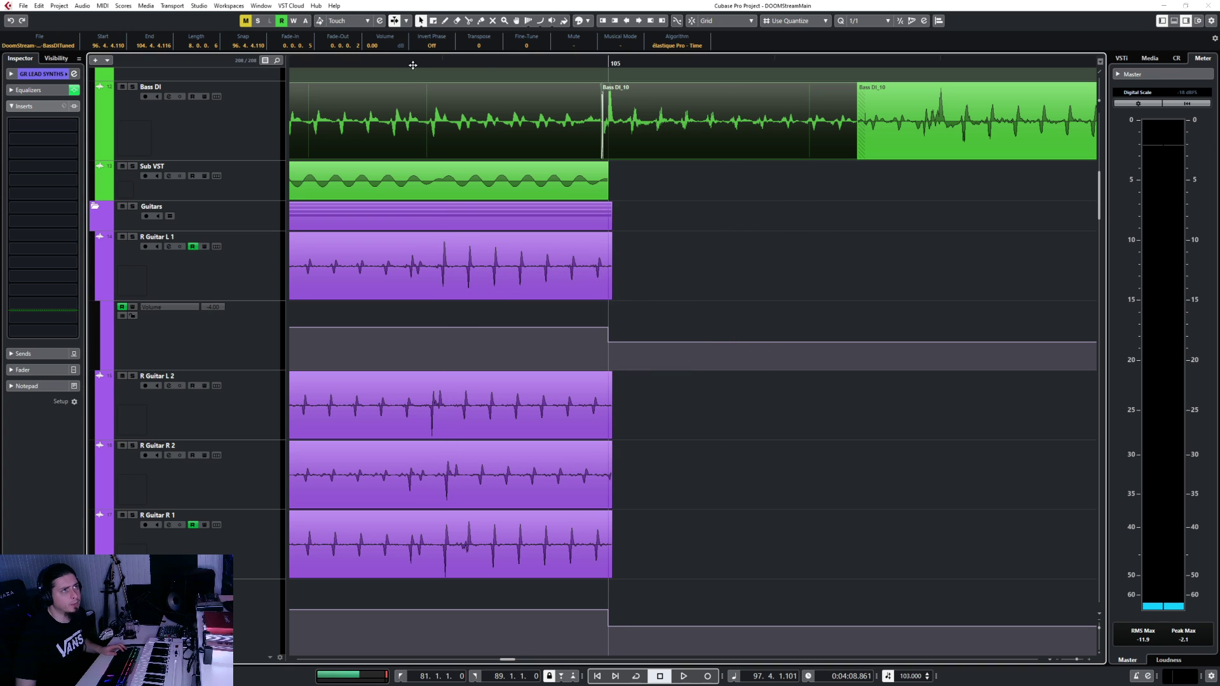
# Play back the transition at bar 105 to check the edited bass and guitar clips
pyautogui.press('space')
pyautogui.press('g')
pyautogui.press('g')
pyautogui.press('g')
pyautogui.press('g')
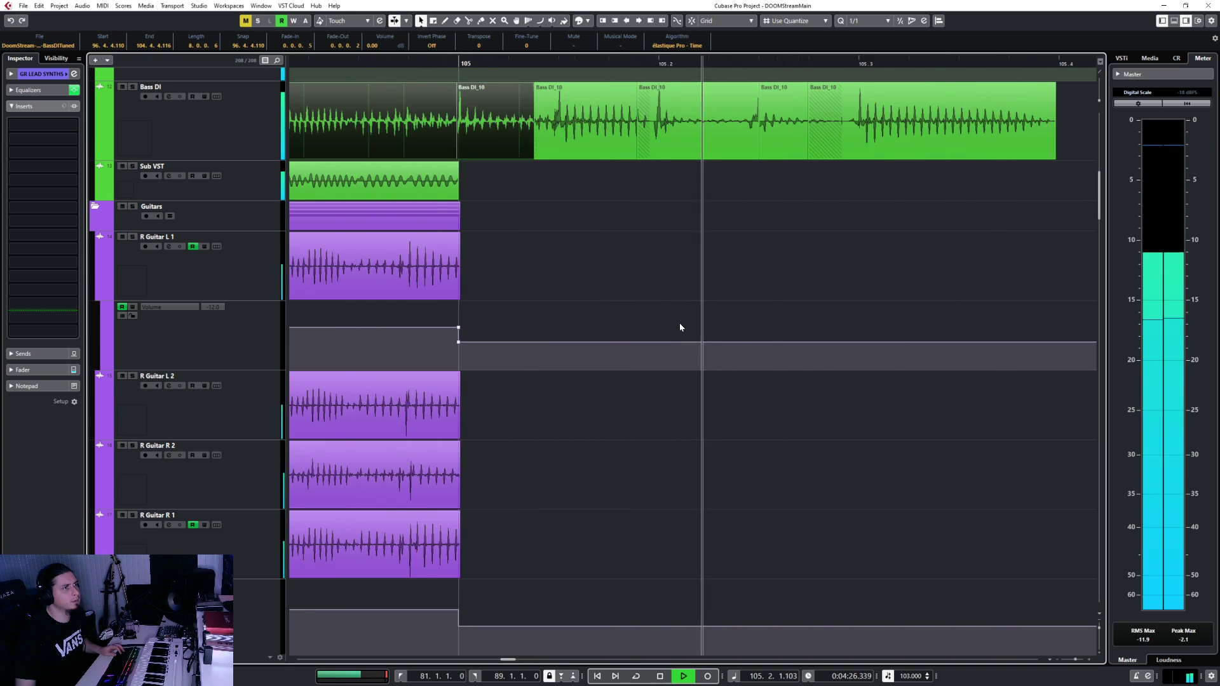
pyautogui.press('space')
# Return to the bar 97 section and play from about bar 96 to audition the crossfaded guitars and bass
pyautogui.hscroll(-6, 680, 324)
pyautogui.scroll(-4, 680, 324)
pyautogui.hscroll(-2, 680, 324)
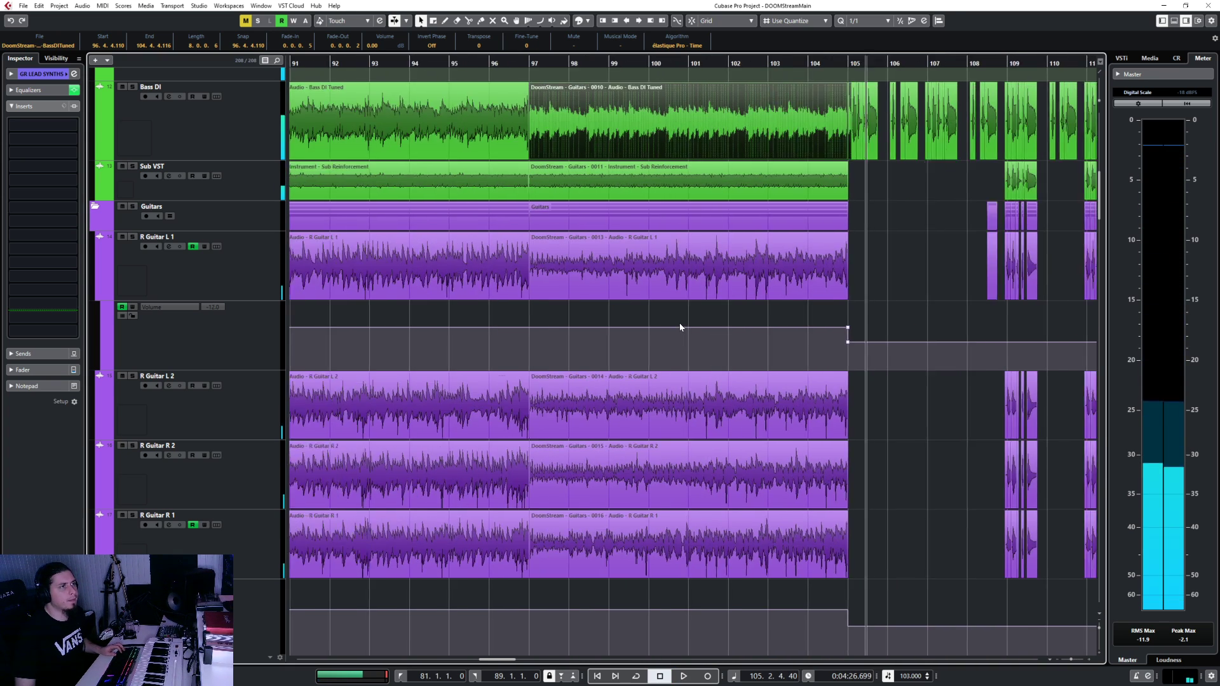
pyautogui.click(589, 64)
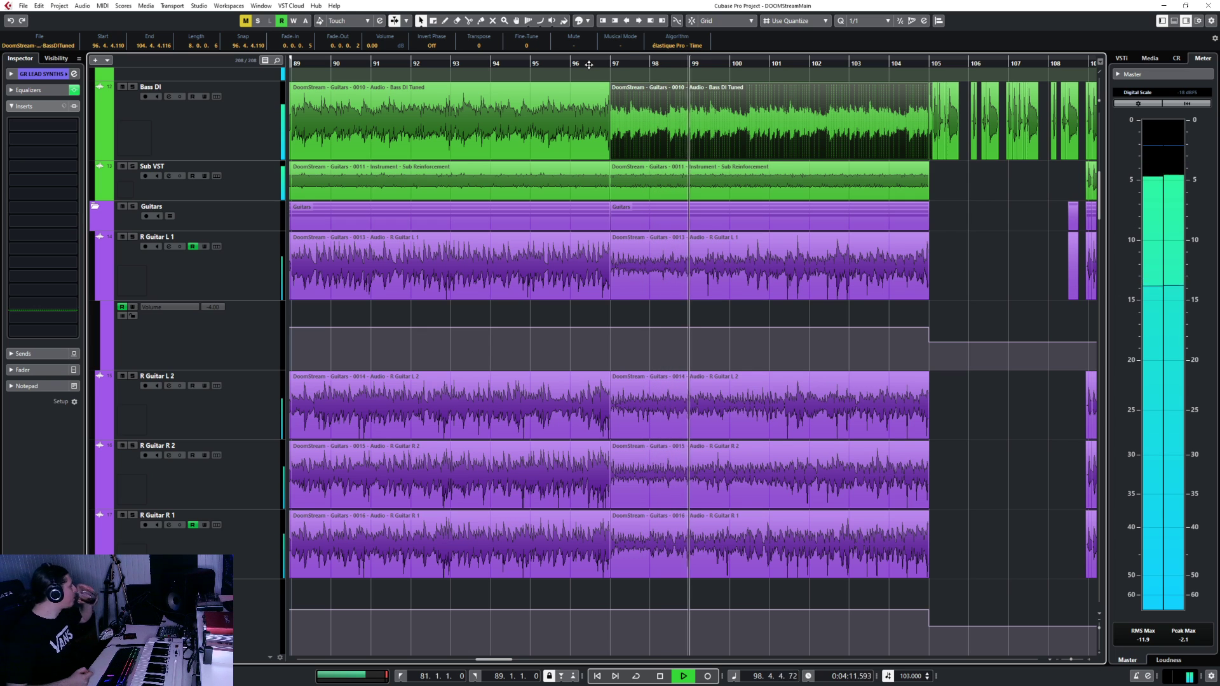
# Stop playback and examine the rhythm guitar and bass clips around the stop just before bar 47
pyautogui.press('space')
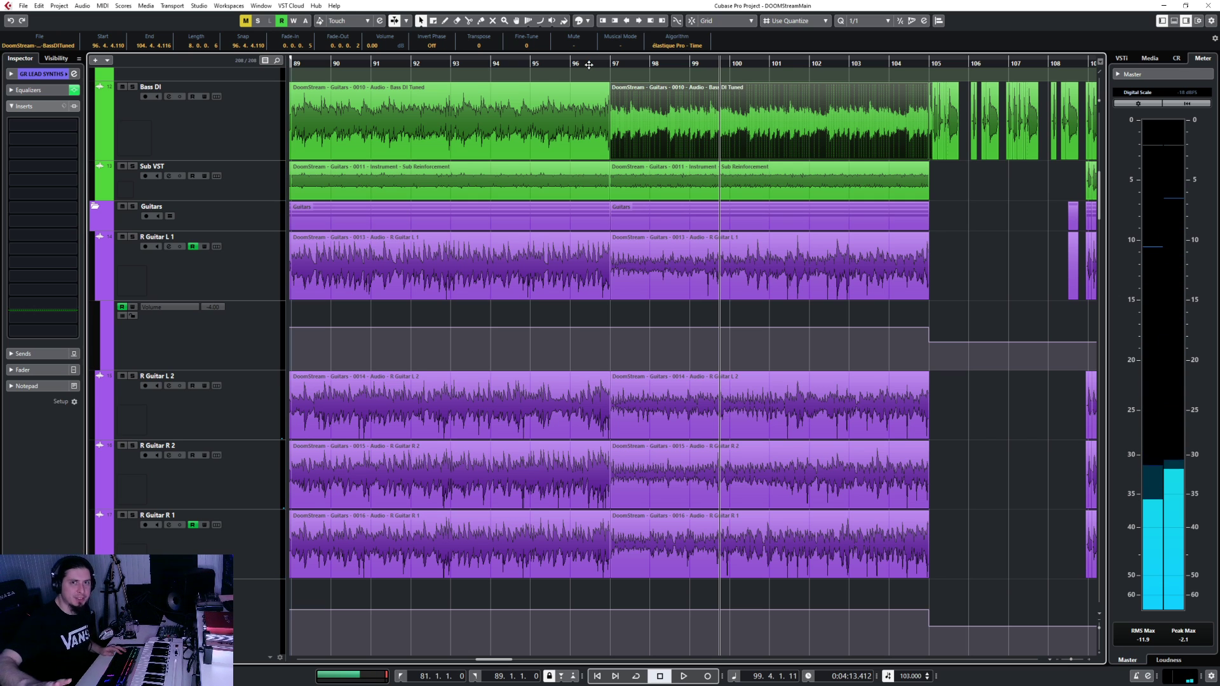
pyautogui.scroll(-4, 1007, 437)
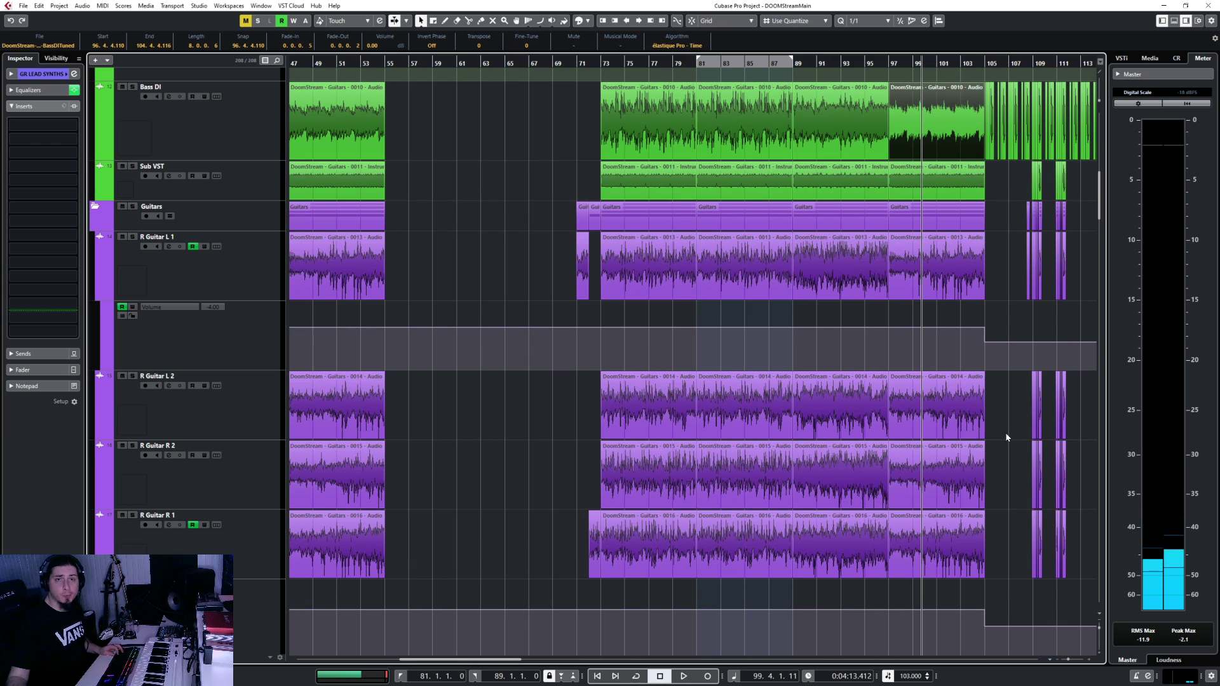
pyautogui.hscroll(-6, 1007, 437)
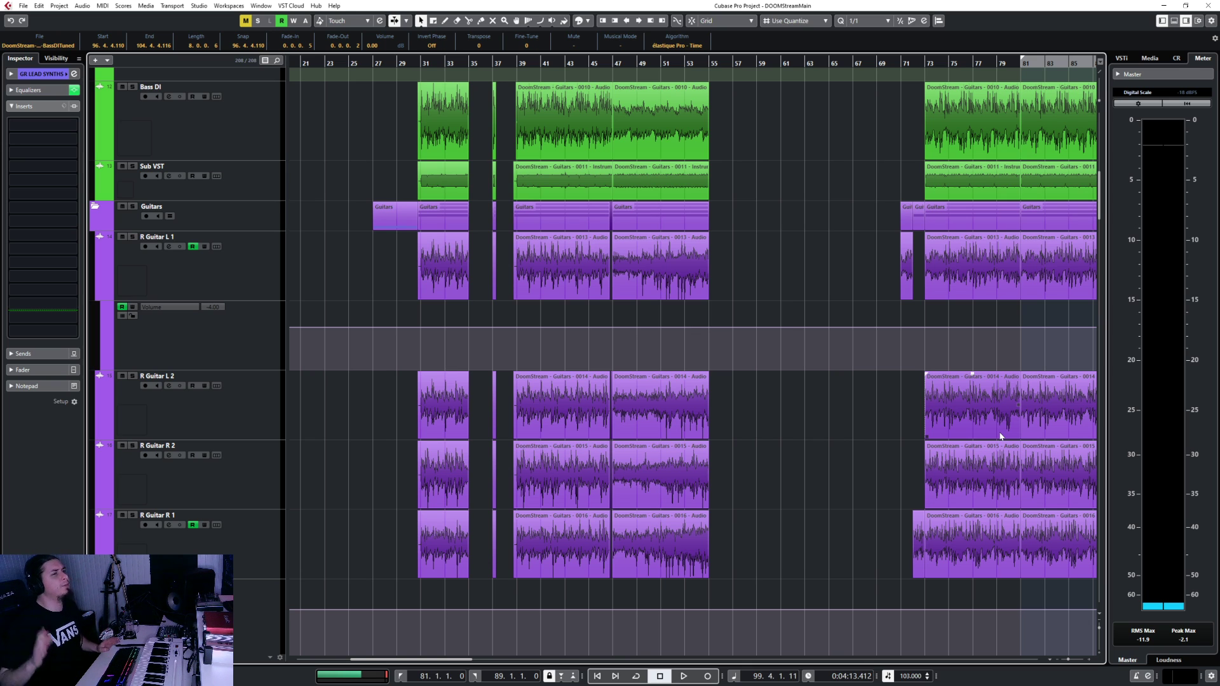
pyautogui.scroll(6, 585, 357)
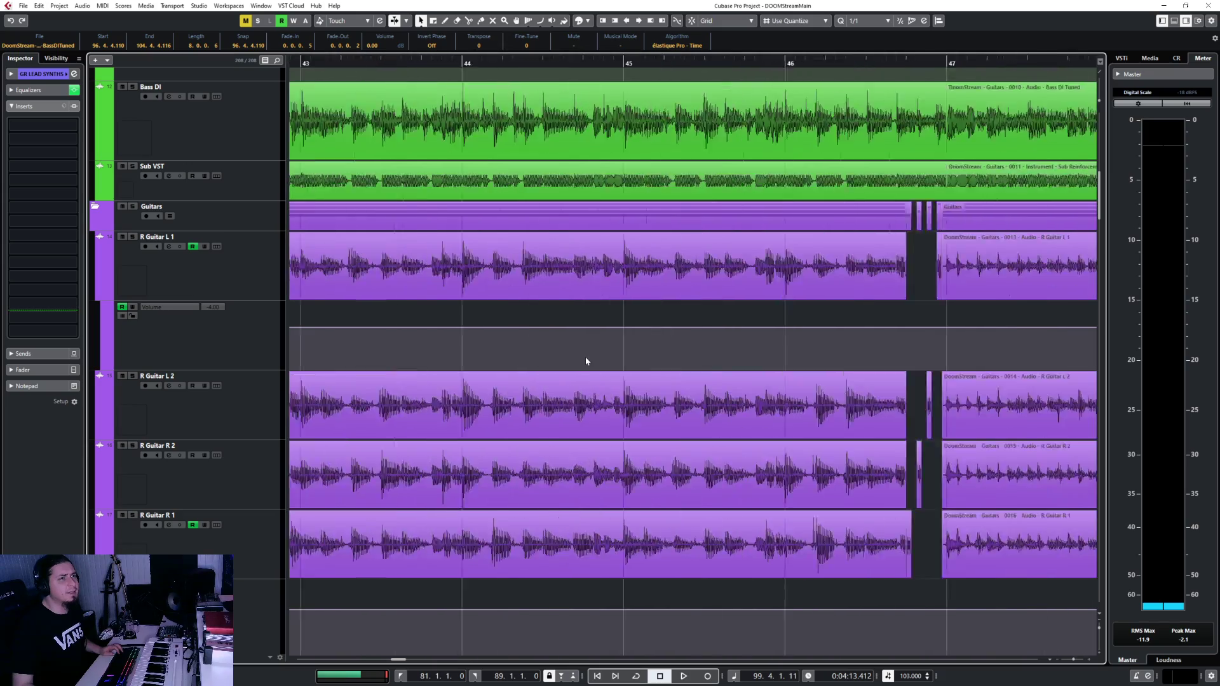
pyautogui.scroll(-1, 585, 356)
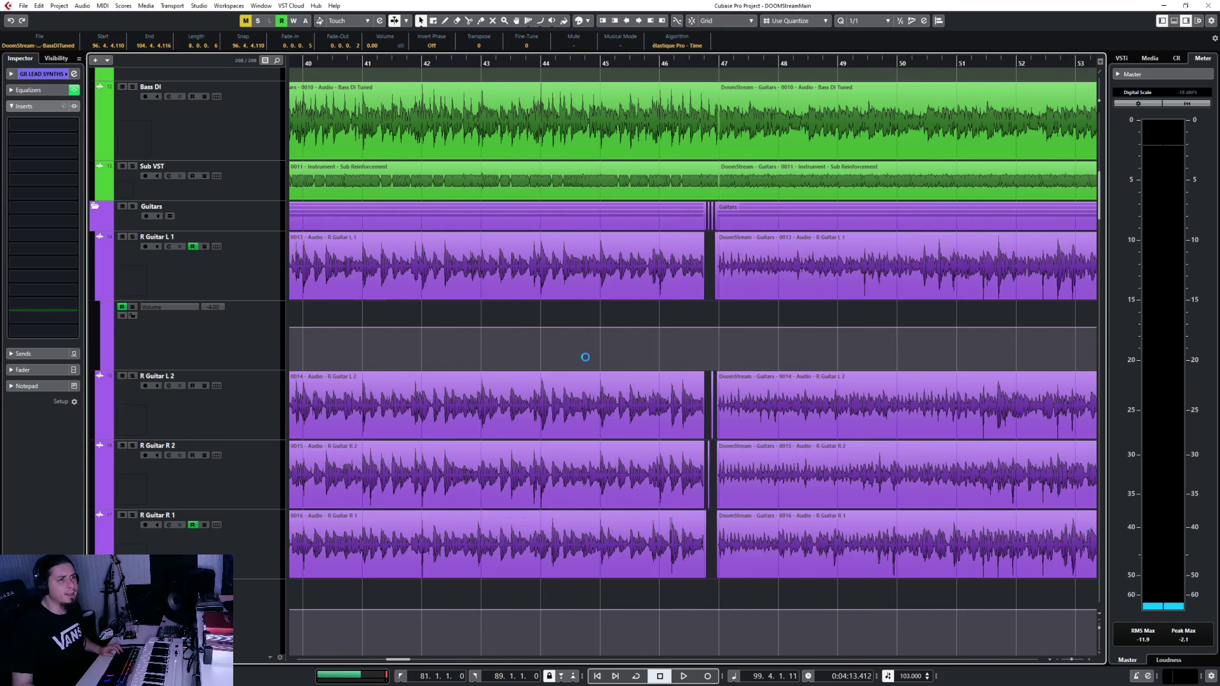
pyautogui.scroll(-3, 585, 356)
pyautogui.scroll(6, 702, 274)
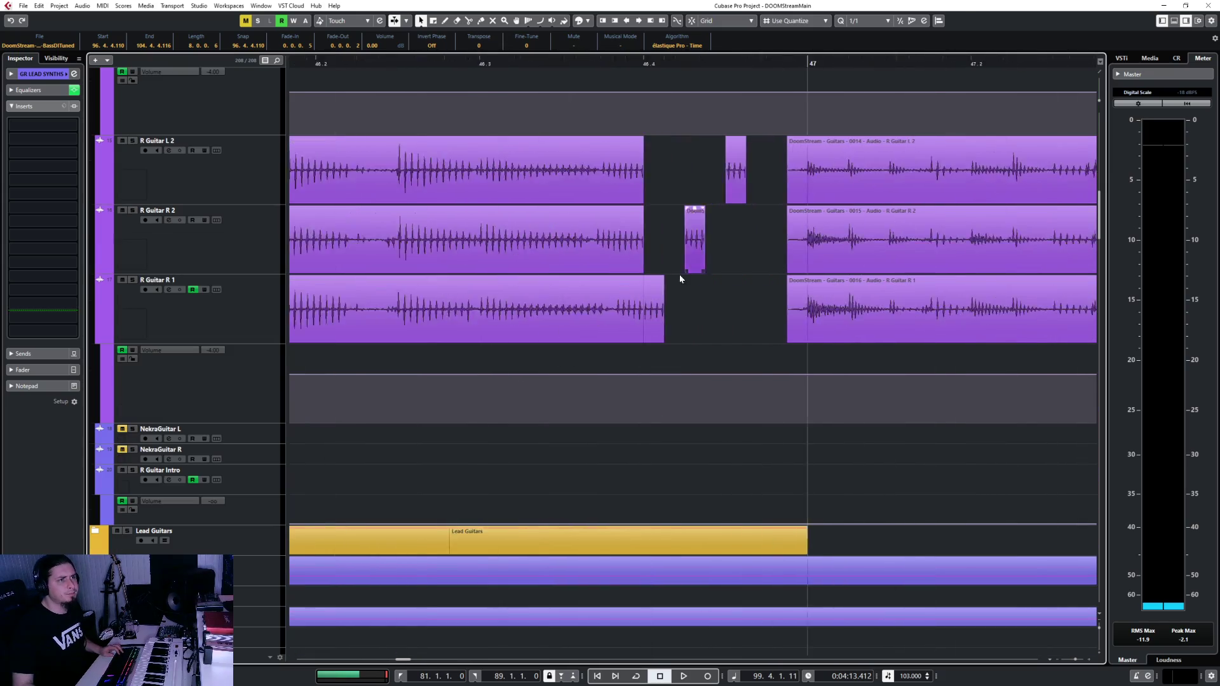
pyautogui.scroll(-4, 680, 278)
pyautogui.scroll(5, 666, 311)
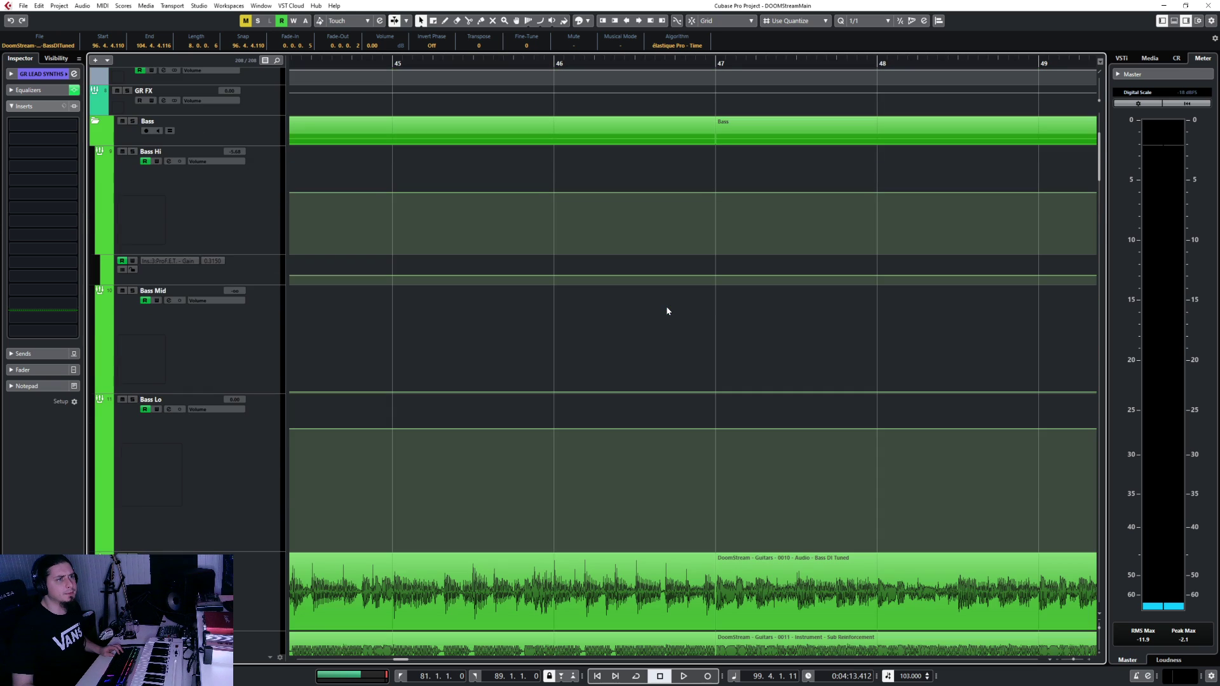
pyautogui.scroll(-5, 666, 311)
# Extend the ends of the R Guitar L 1, L 2 and R 2 clips slightly past bar 46.4, to 46.4.1.1
pyautogui.click(654, 245)
pyautogui.keyDown('shift'); pyautogui.click(644, 380); pyautogui.keyUp('shift')
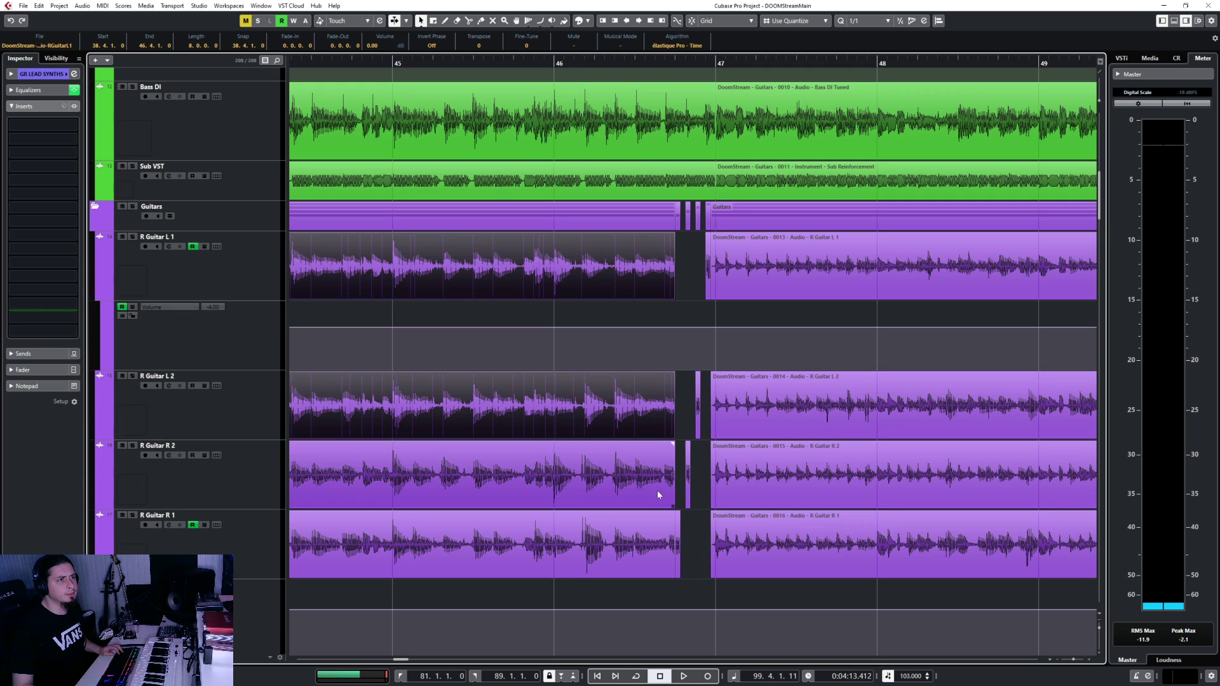
pyautogui.keyDown('shift'); pyautogui.click(657, 491); pyautogui.keyUp('shift')
pyautogui.keyDown('shift'); pyautogui.click(668, 559); pyautogui.keyUp('shift')
pyautogui.scroll(6, 693, 461)
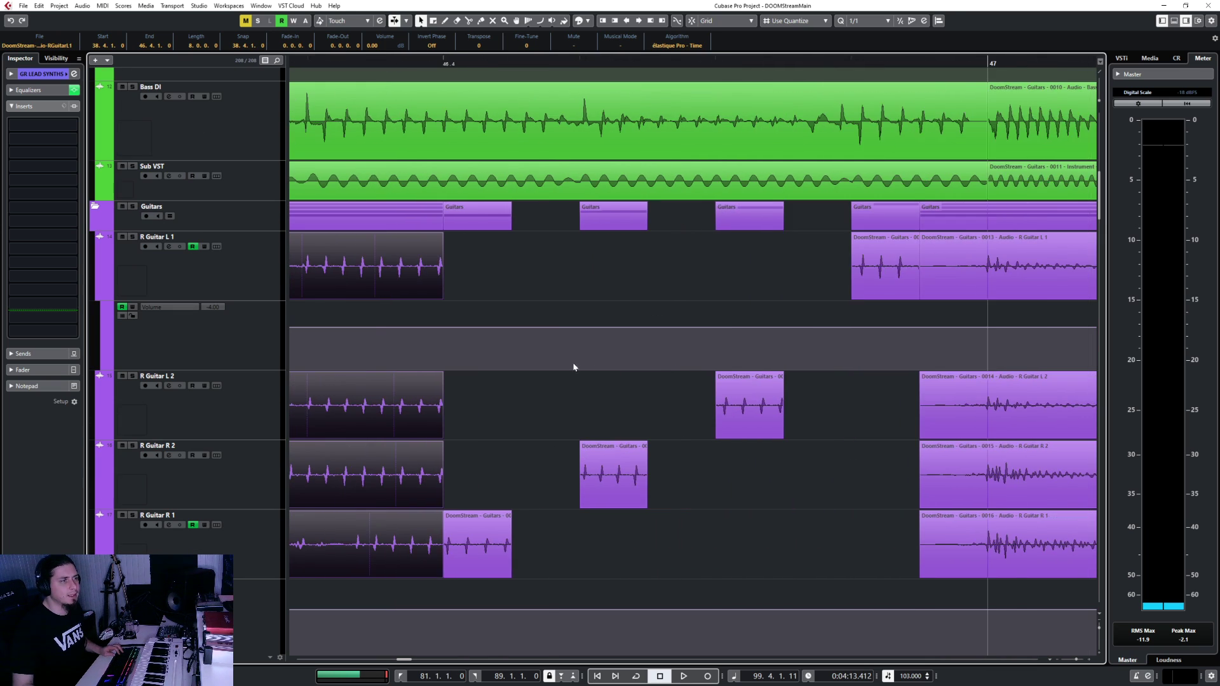
pyautogui.click(432, 283)
pyautogui.keyDown('shift'); pyautogui.click(429, 408); pyautogui.keyUp('shift')
pyautogui.keyDown('shift'); pyautogui.click(428, 473); pyautogui.keyUp('shift')
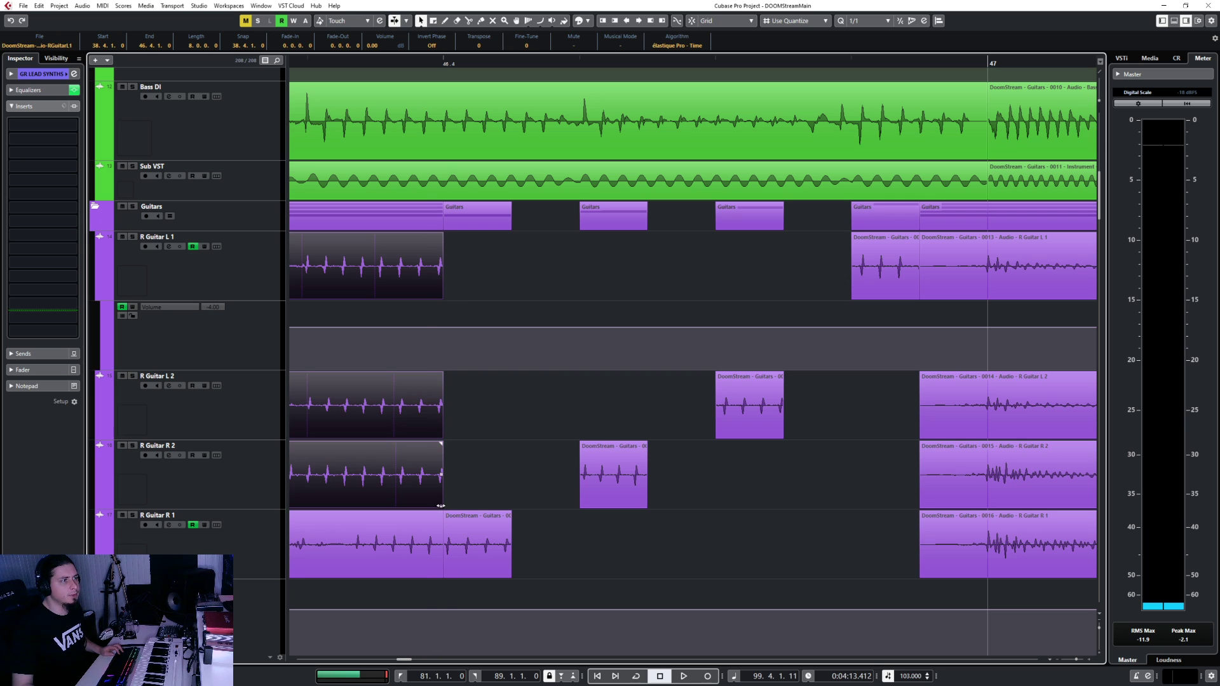
pyautogui.moveTo(441, 506); pyautogui.dragTo(445, 506)
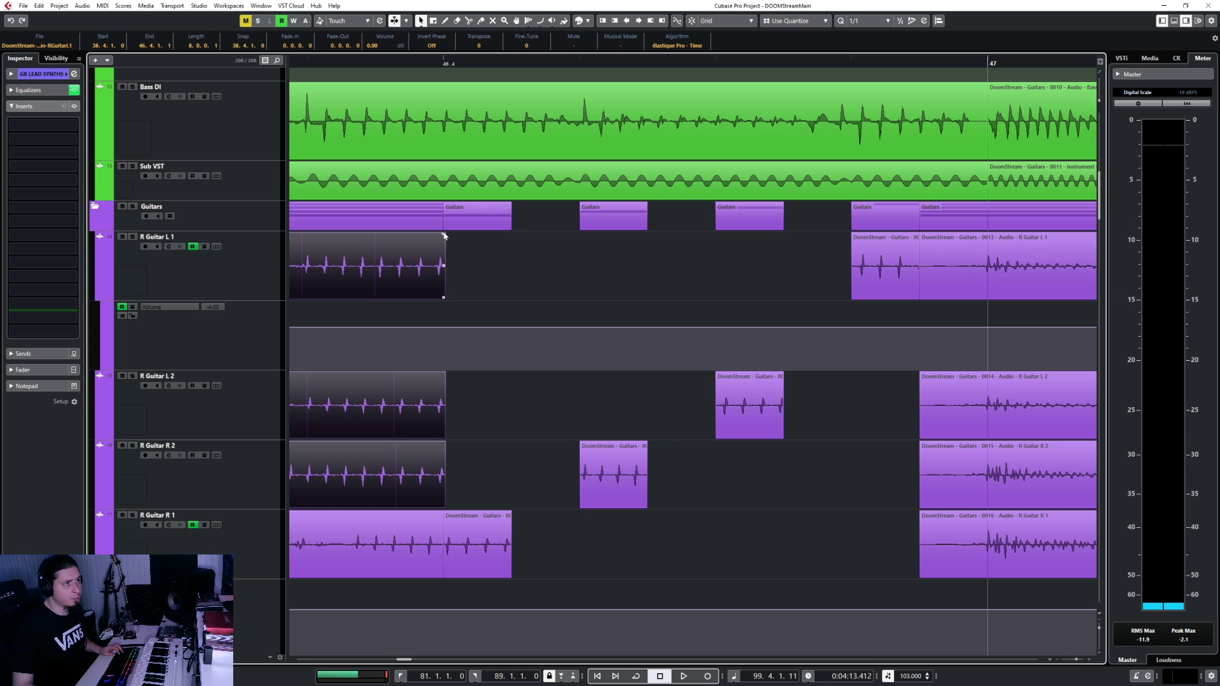
# Play back from about bar 46 into bar 47 to audition the guitar stop
pyautogui.scroll(-6, 487, 274)
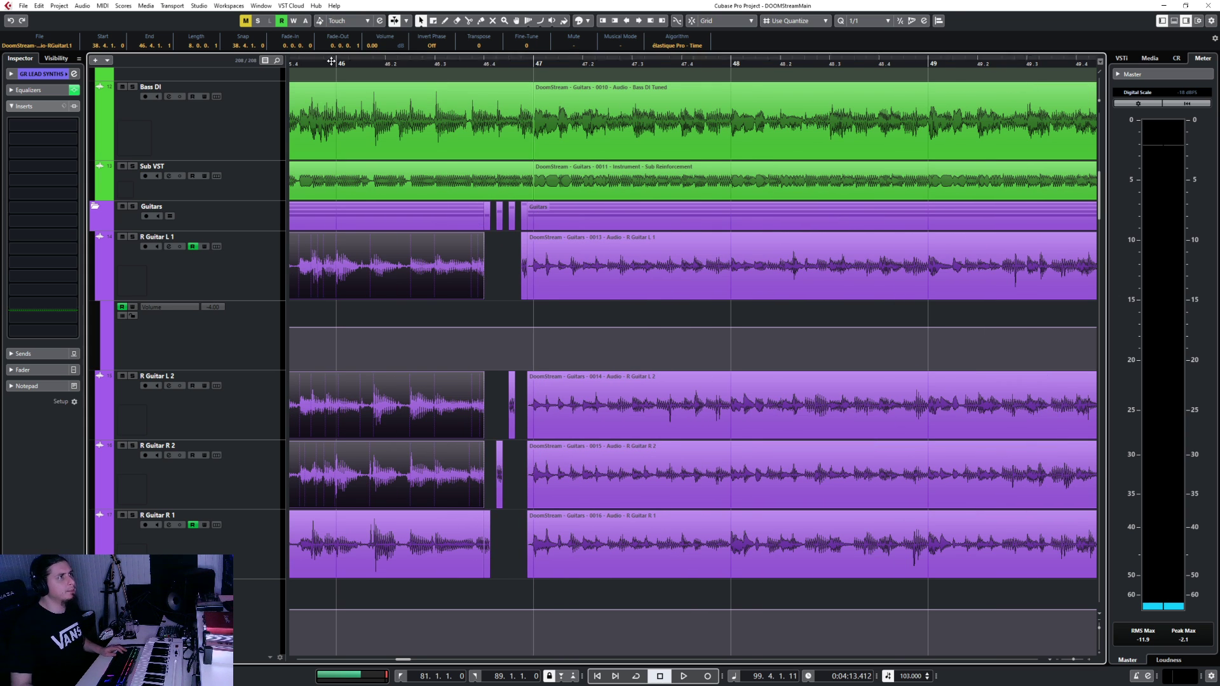
pyautogui.moveTo(331, 62); pyautogui.dragTo(331, 66)
pyautogui.press('space')
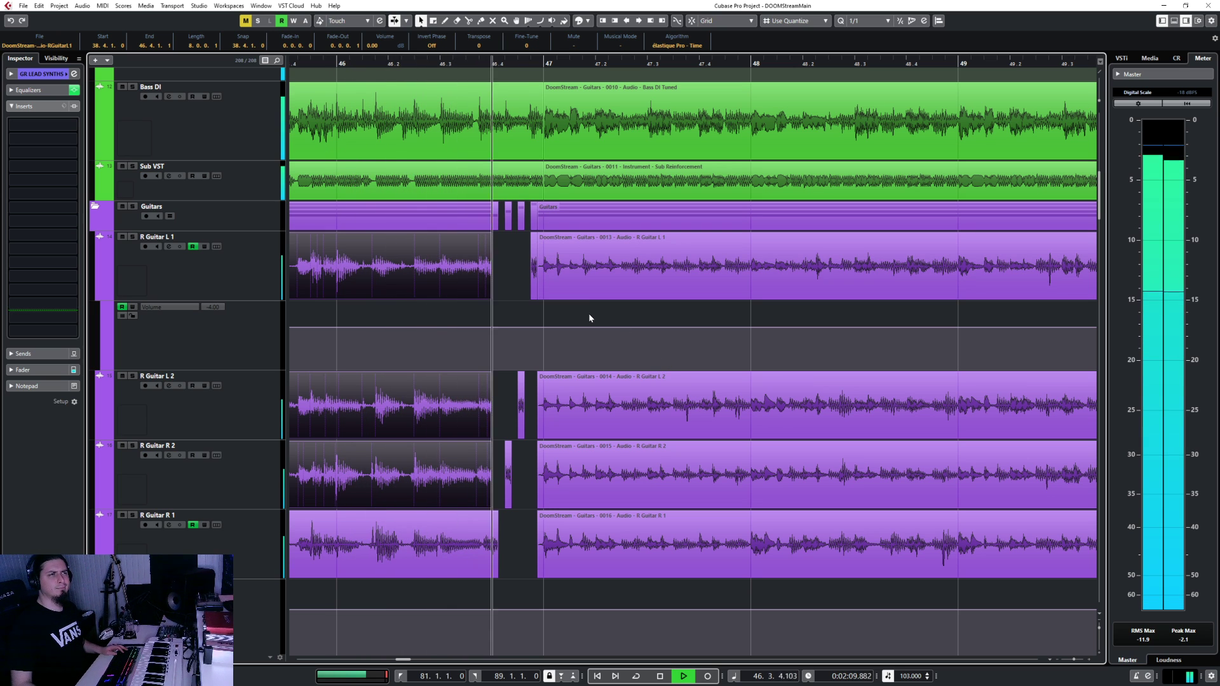
pyautogui.press('space')
# Trim the ends of the Bass DI and Sub VST clips before bar 47 back to about bar 46.4, matching the guitar stop
pyautogui.click(502, 89)
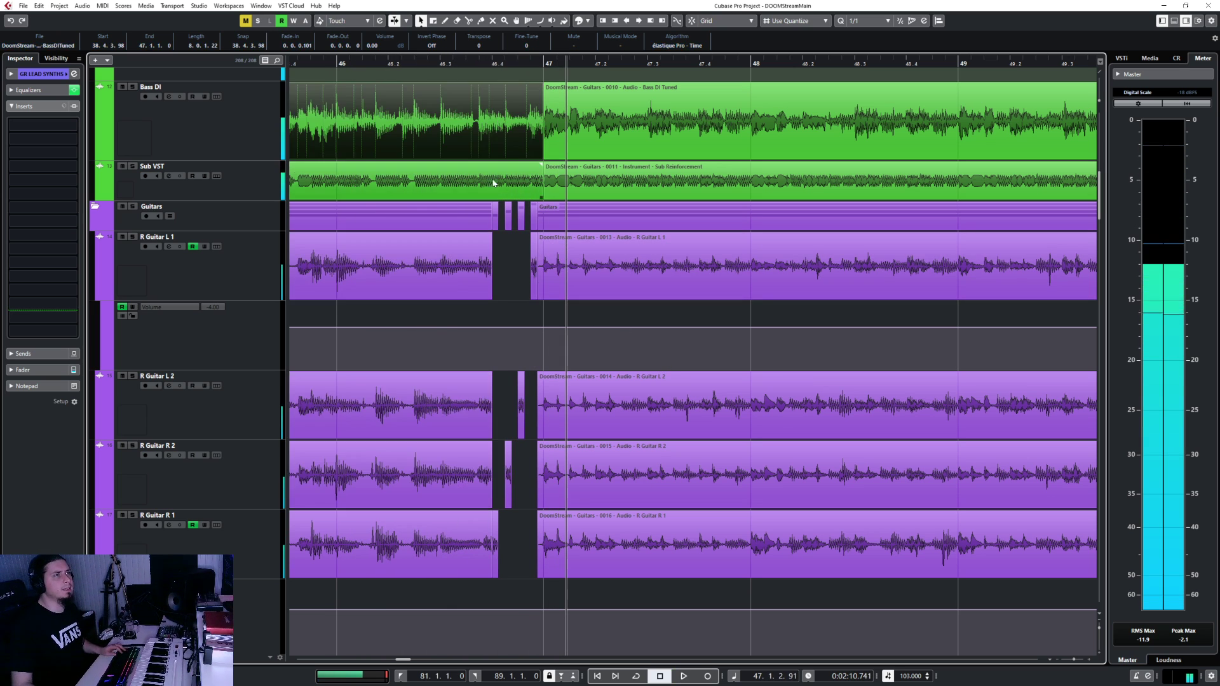
pyautogui.scroll(5, 493, 182)
pyautogui.scroll(-3, 493, 181)
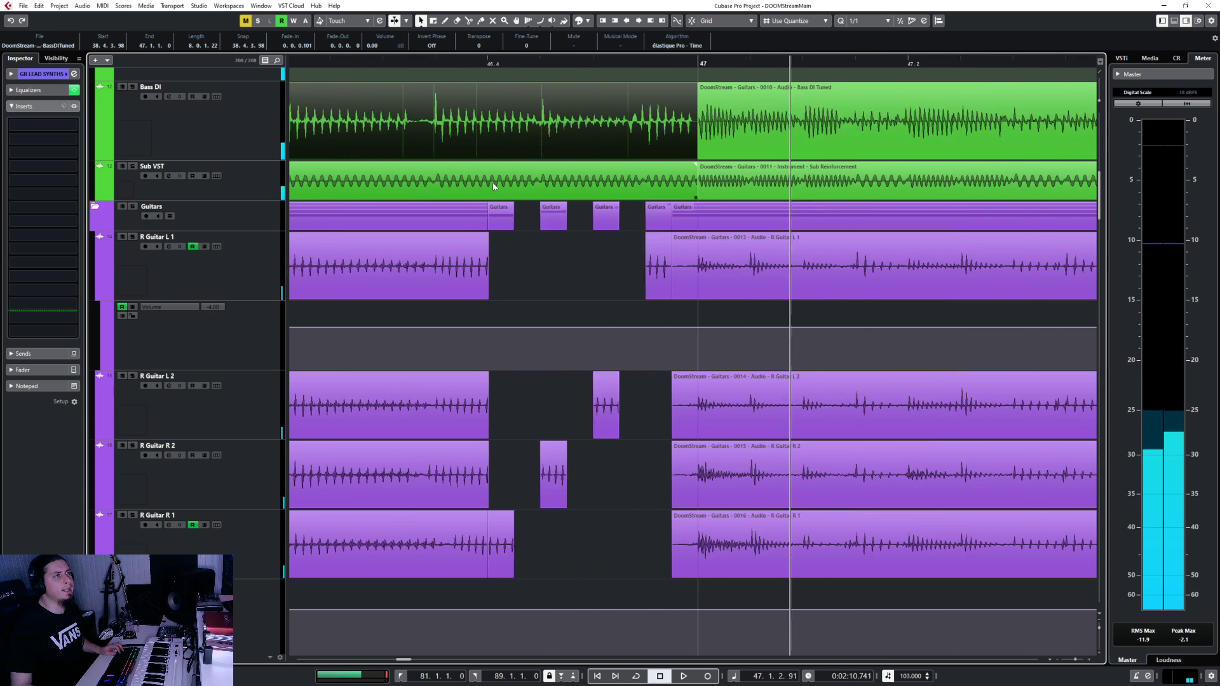
pyautogui.scroll(2, 493, 182)
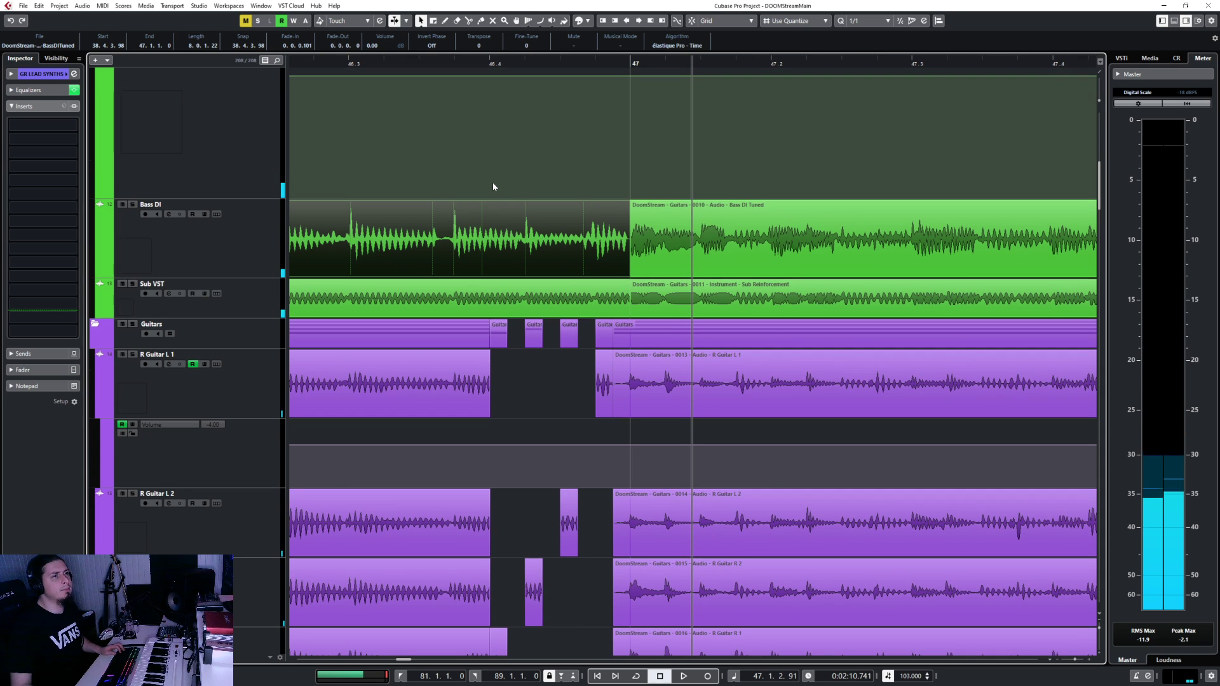
pyautogui.keyDown('shift'); pyautogui.click(595, 300); pyautogui.keyUp('shift')
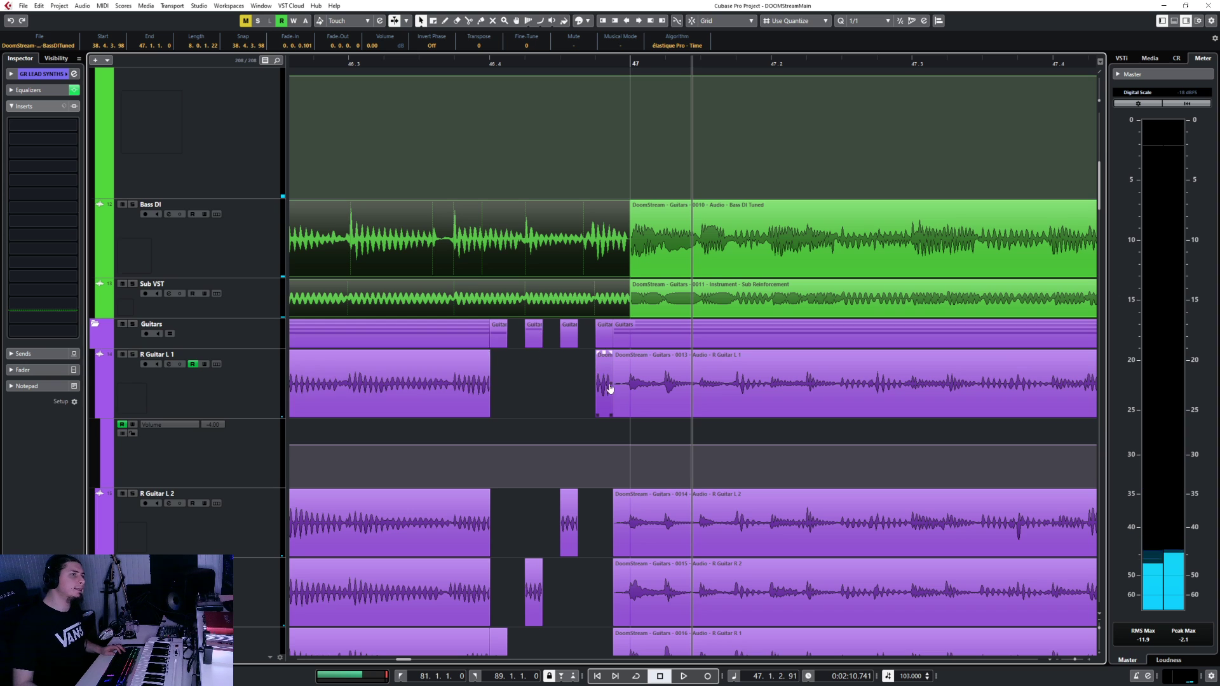
pyautogui.scroll(-5, 593, 361)
pyautogui.scroll(5, 593, 360)
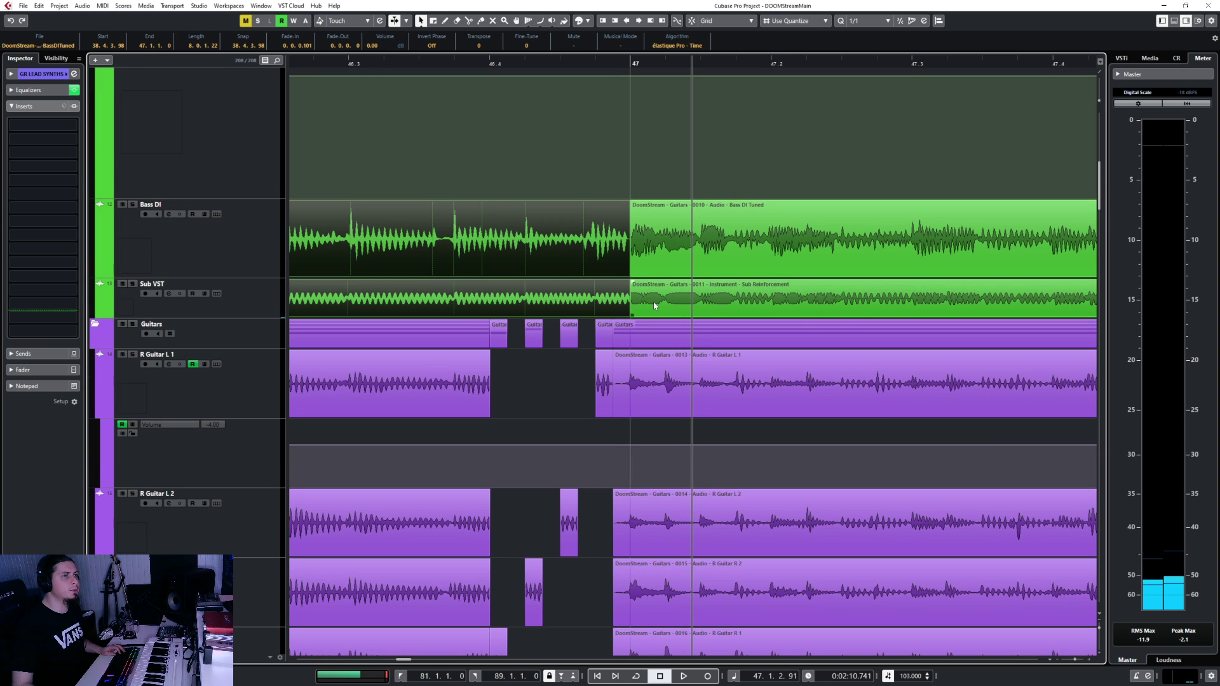
pyautogui.moveTo(626, 315); pyautogui.dragTo(533, 316)
# Play back the run-up to bar 47 twice, the second time from about bar 45, to check the trimmed bass
pyautogui.scroll(3, 466, 261)
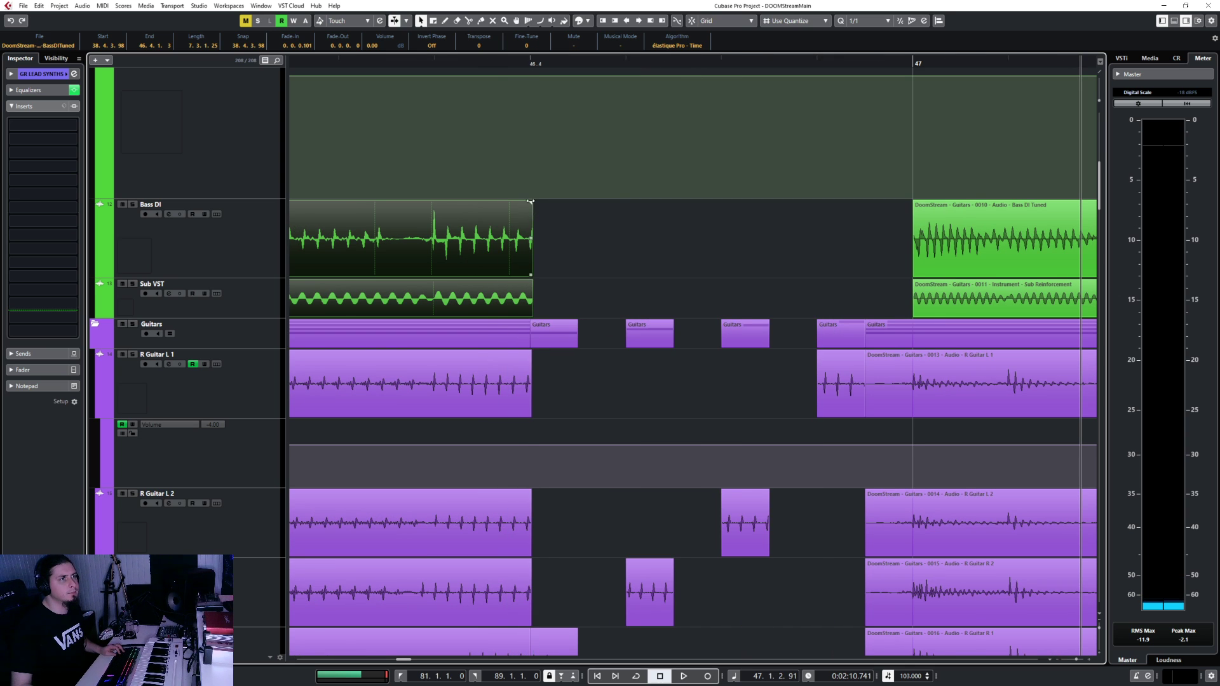
pyautogui.scroll(-2, 533, 194)
pyautogui.click(451, 66)
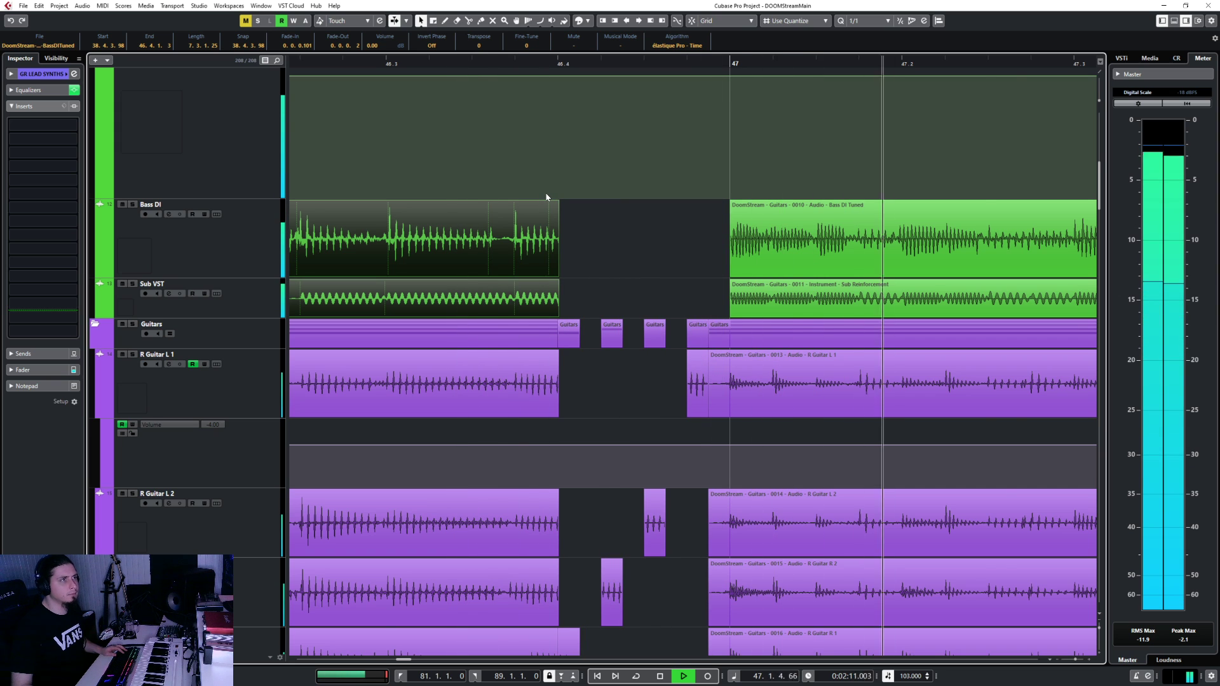
pyautogui.press('space')
pyautogui.scroll(-5, 626, 286)
pyautogui.hscroll(-2, 627, 285)
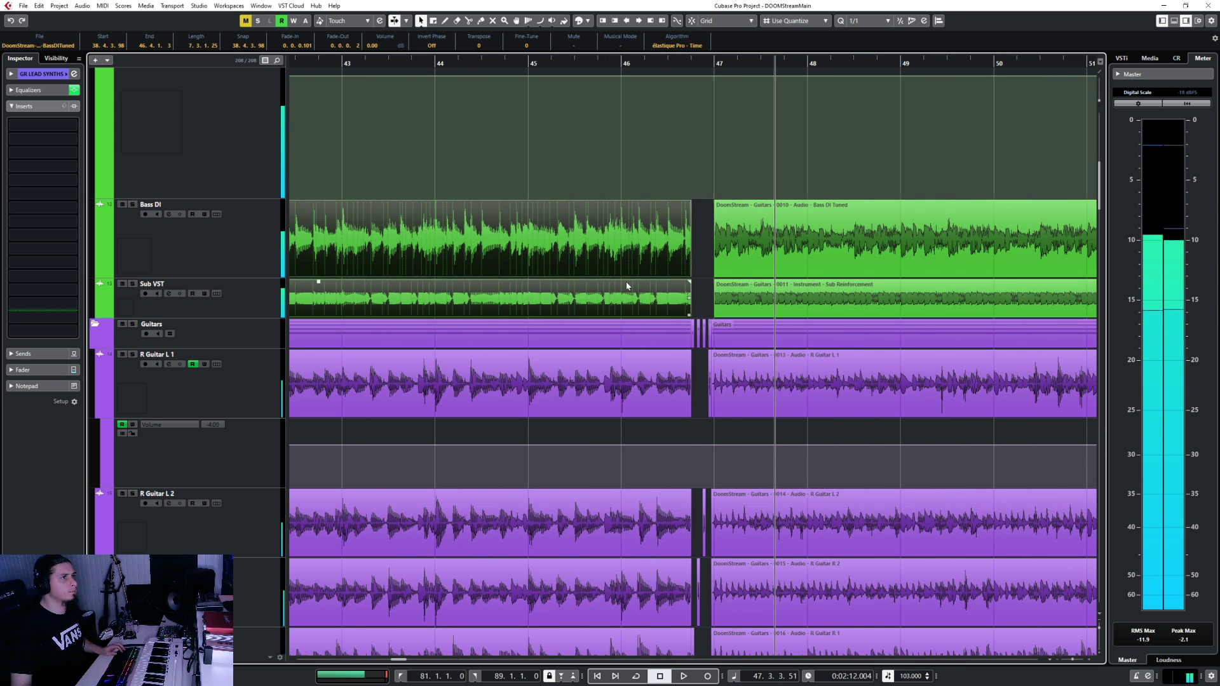
pyautogui.click(551, 66)
pyautogui.press('space')
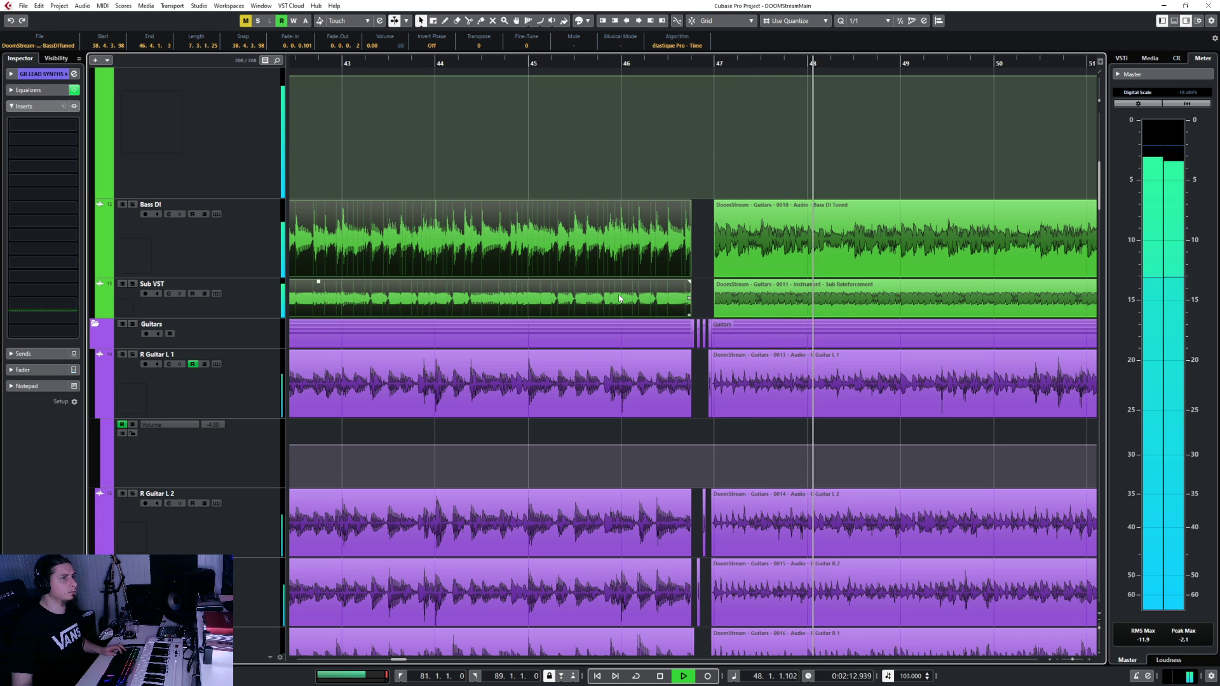
pyautogui.press('space')
# Show the whole bar 39 to 55 section and play it from about bar 38.3 to audition the mix
pyautogui.press('g')
pyautogui.press('g')
pyautogui.press('g')
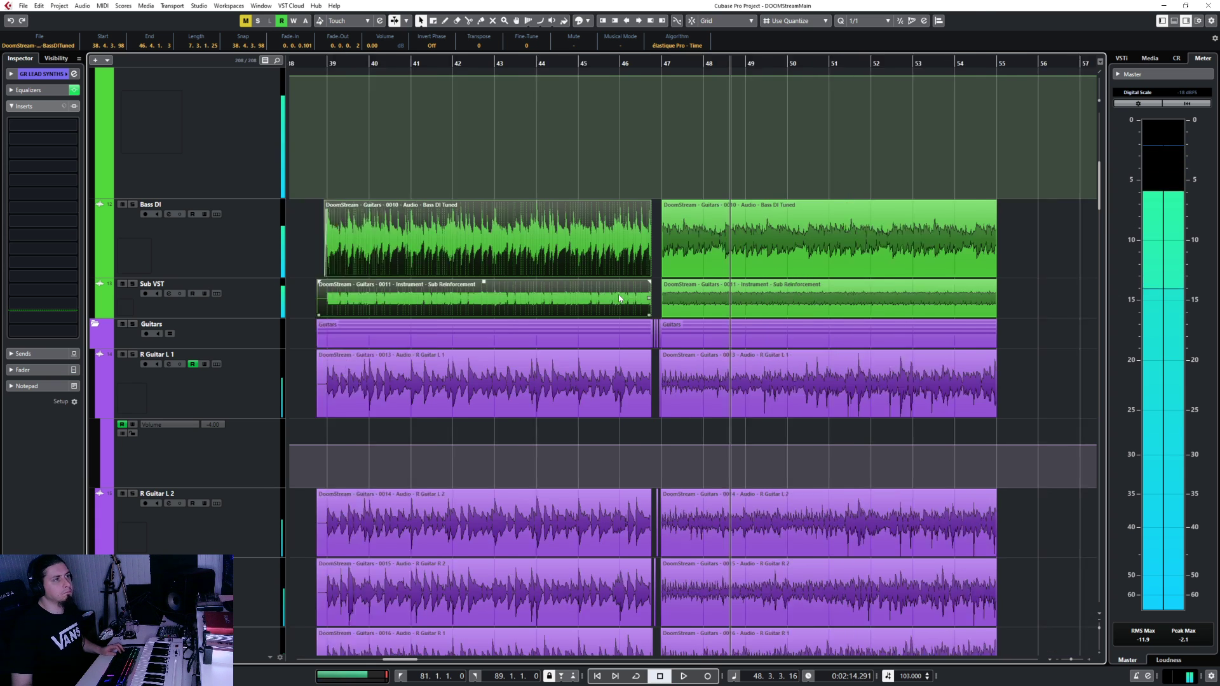
pyautogui.click(411, 62)
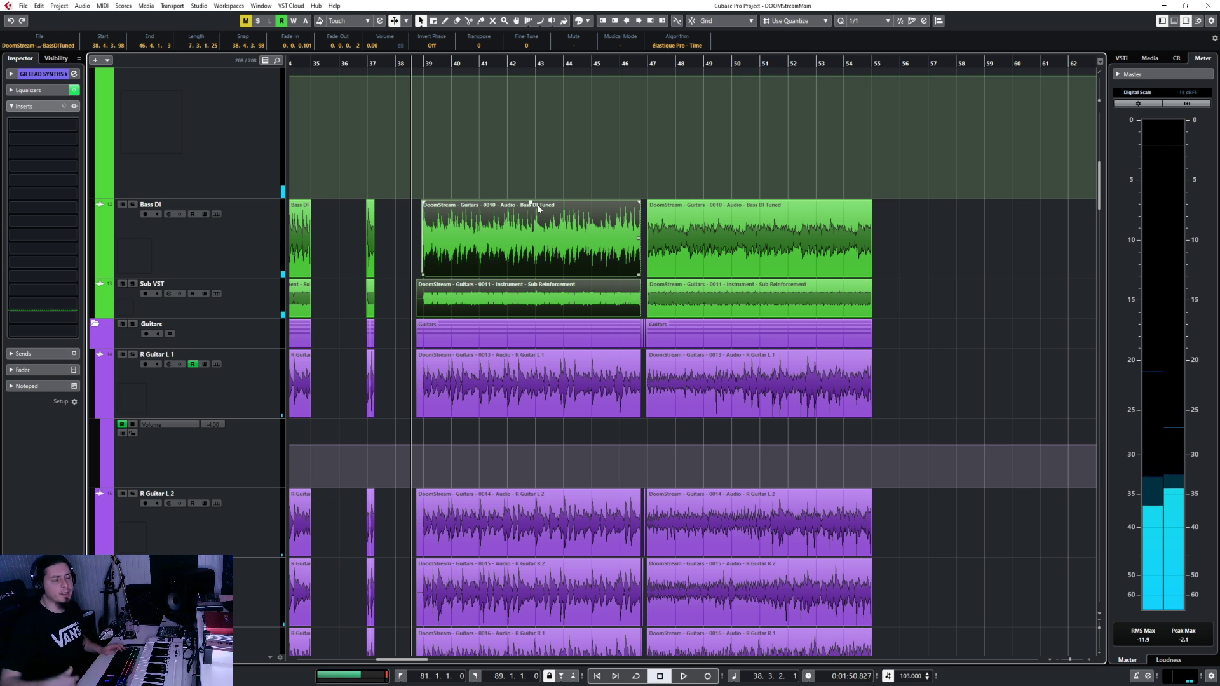
pyautogui.press('space')
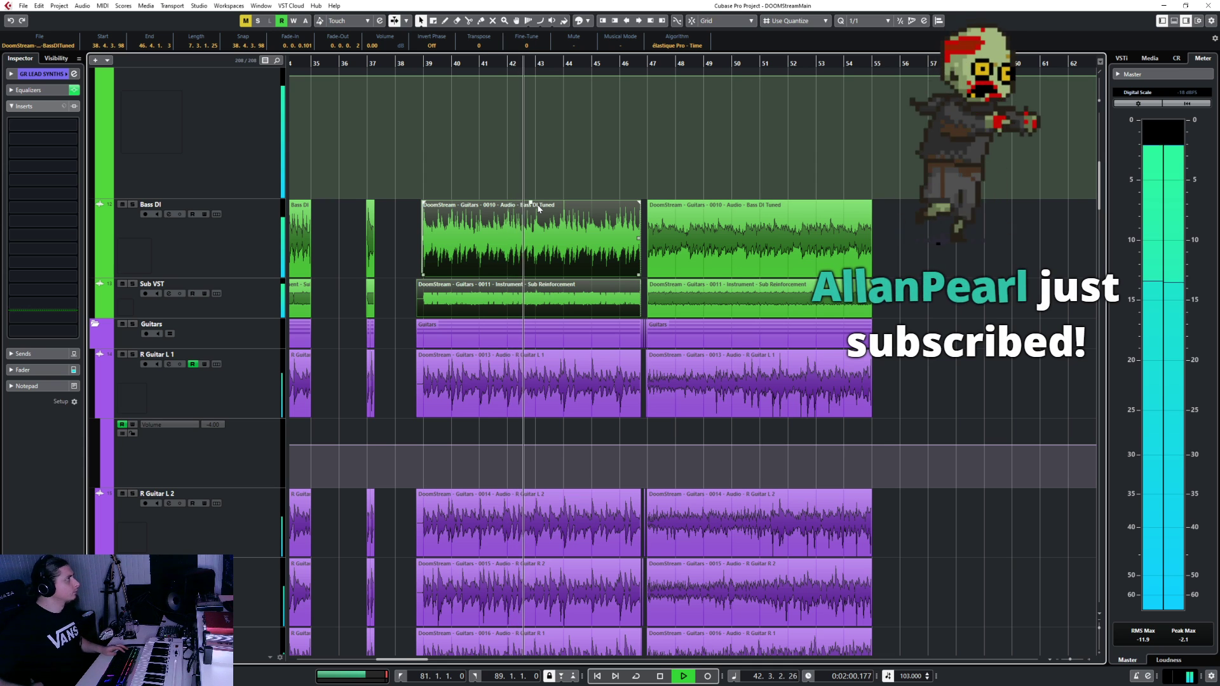
pyautogui.press('space')
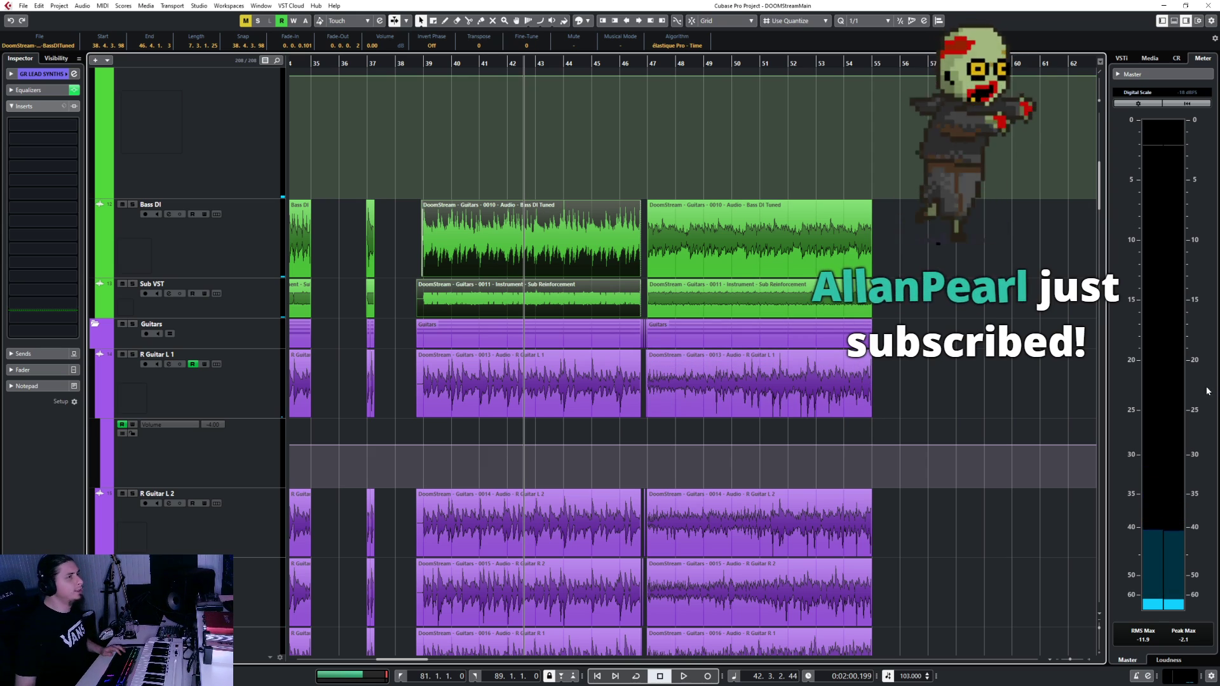
# Set the playback position to bar 45, ahead of the edited stop
pyautogui.scroll(6, 597, 319)
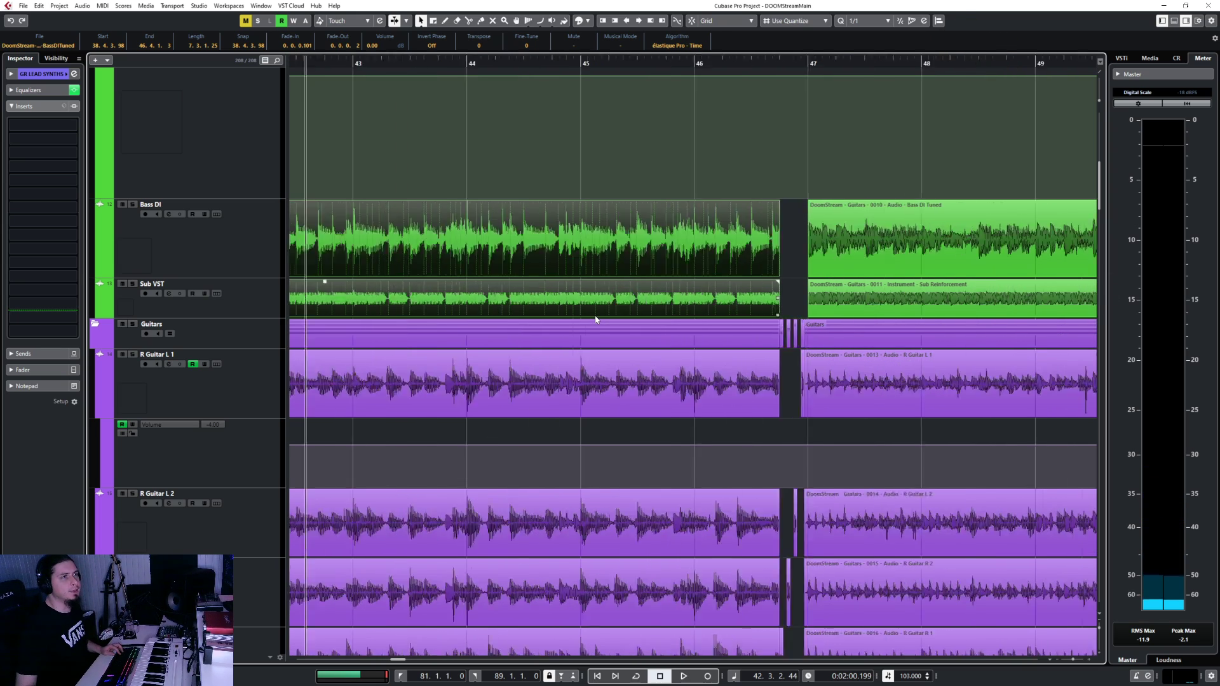
pyautogui.scroll(-4, 596, 319)
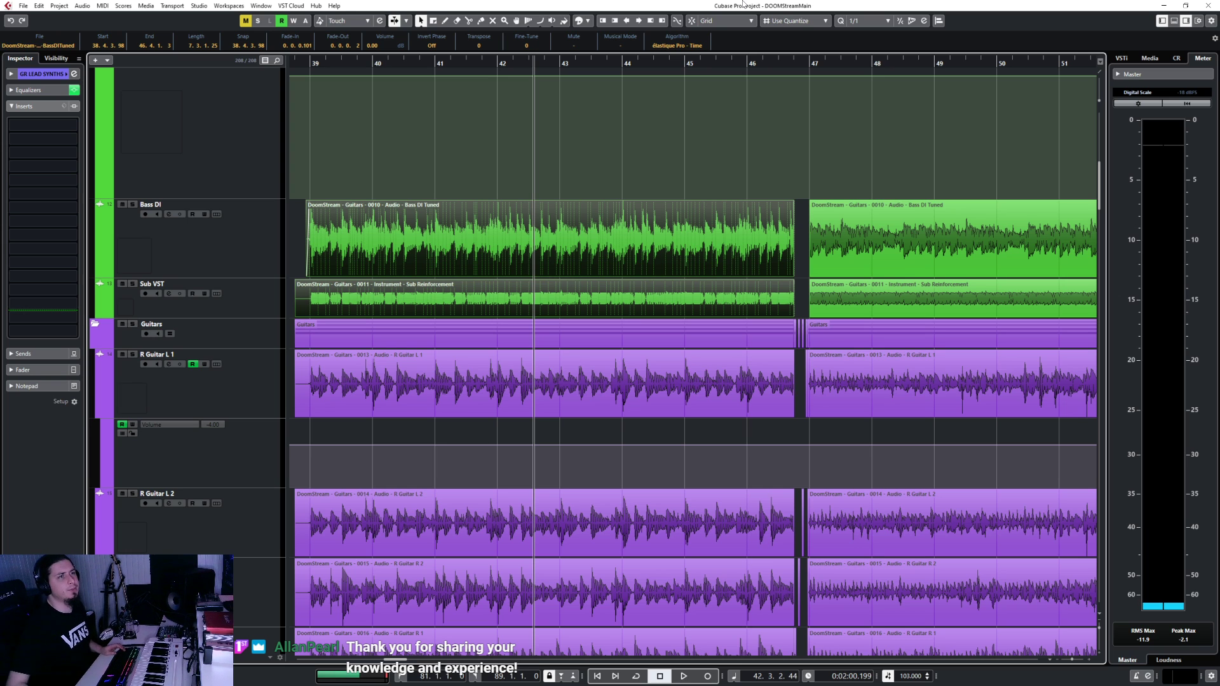
pyautogui.click(687, 62)
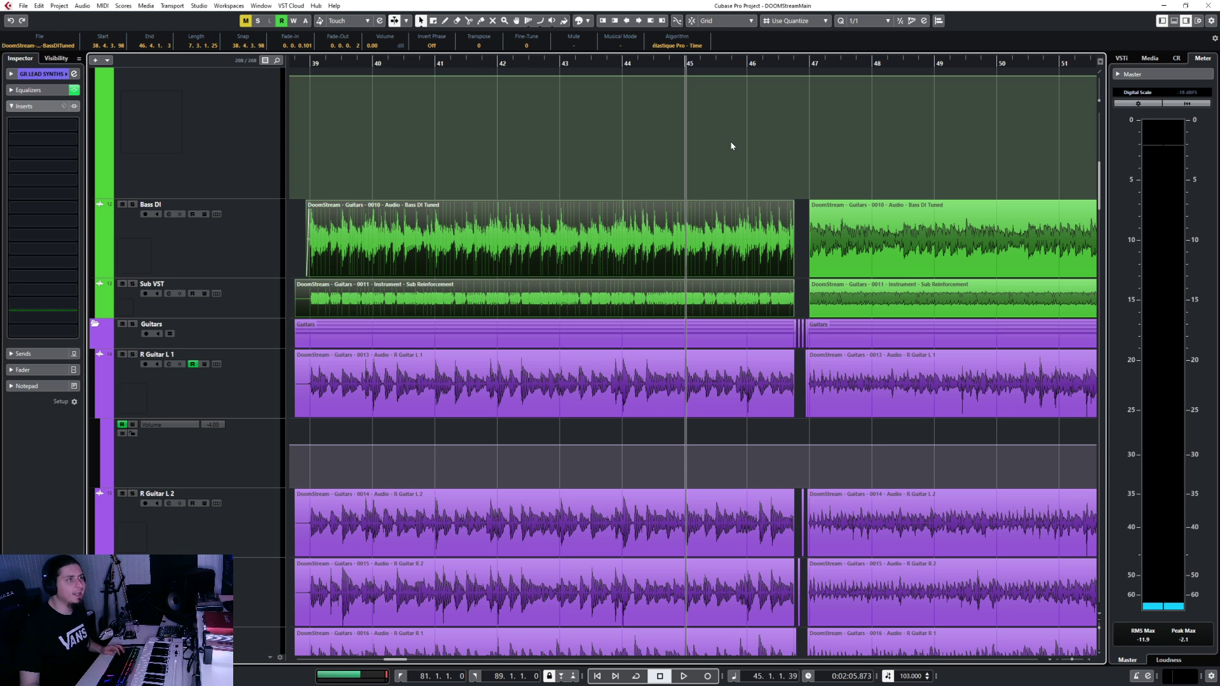
pyautogui.click(532, 394)
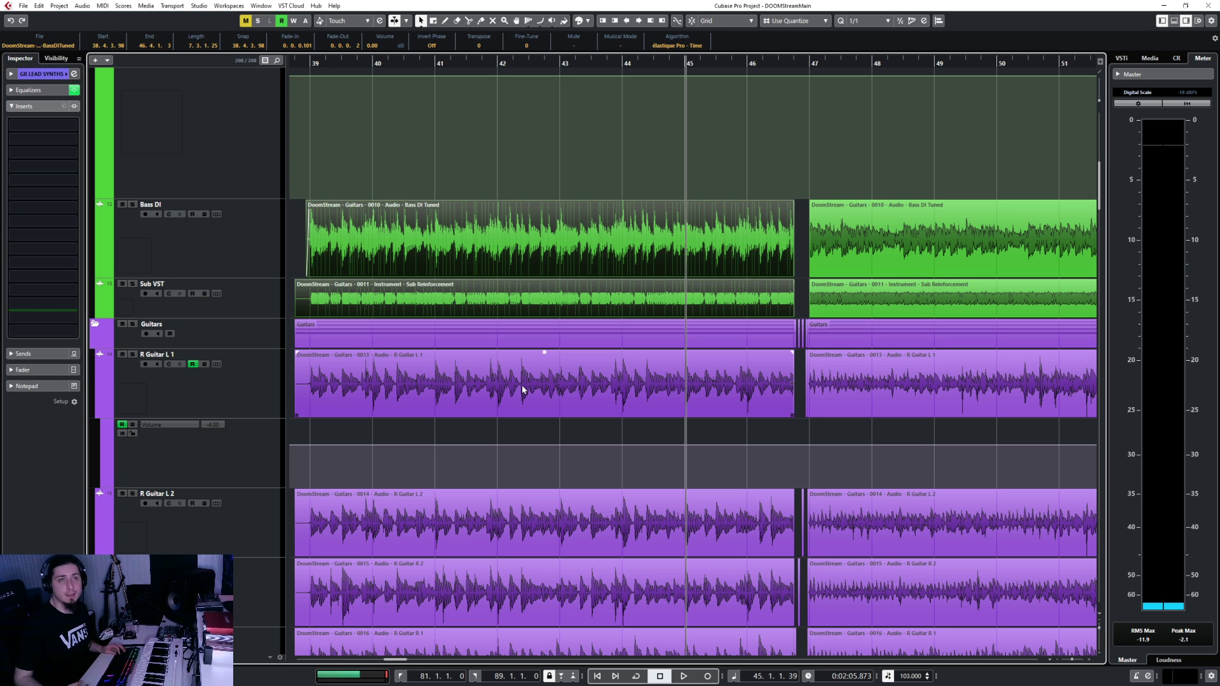
pyautogui.click(908, 328)
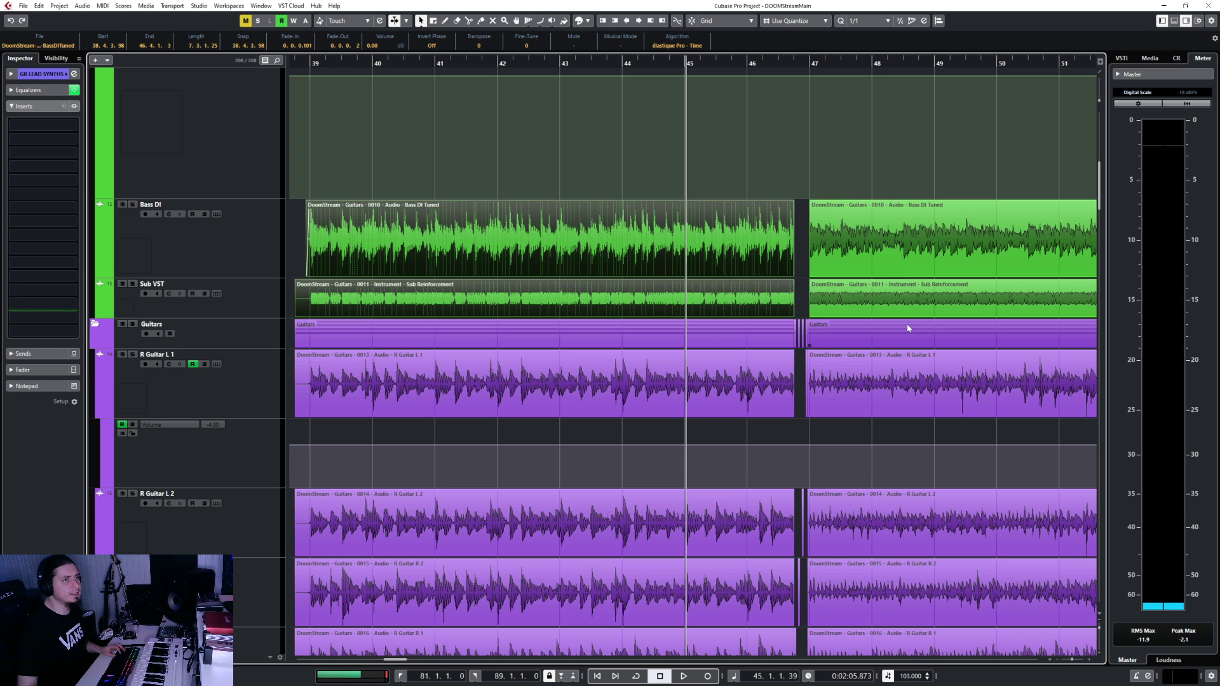
pyautogui.click(865, 397)
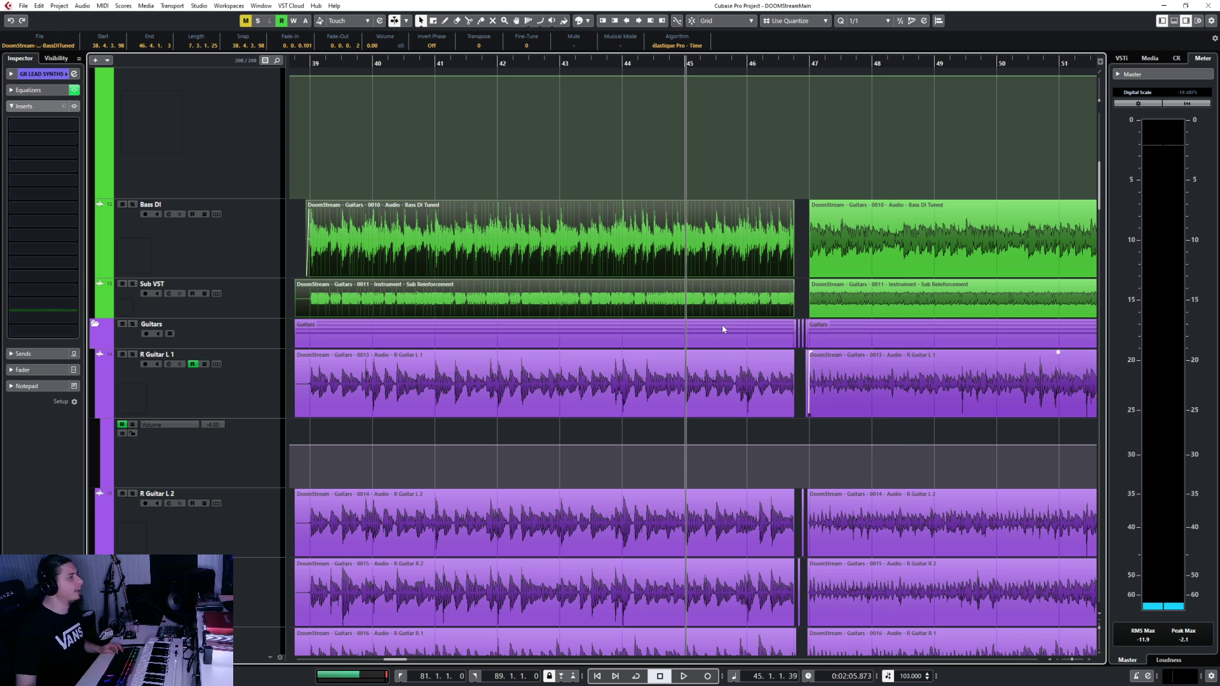
# Toggle solo on the selected GR LEAD SYNTHS and GR PAD SYNTHS group channels, leaving them soloed
pyautogui.scroll(6, 769, 346)
pyautogui.scroll(-3, 769, 345)
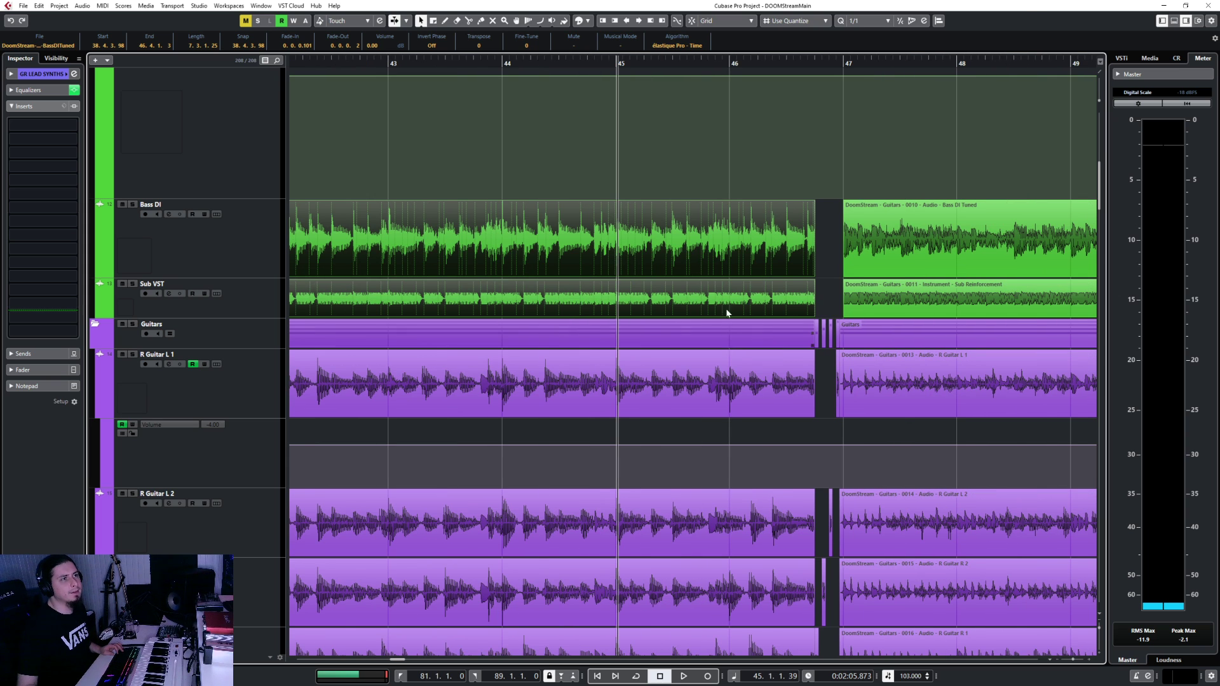
pyautogui.press('s')
pyautogui.click(548, 364)
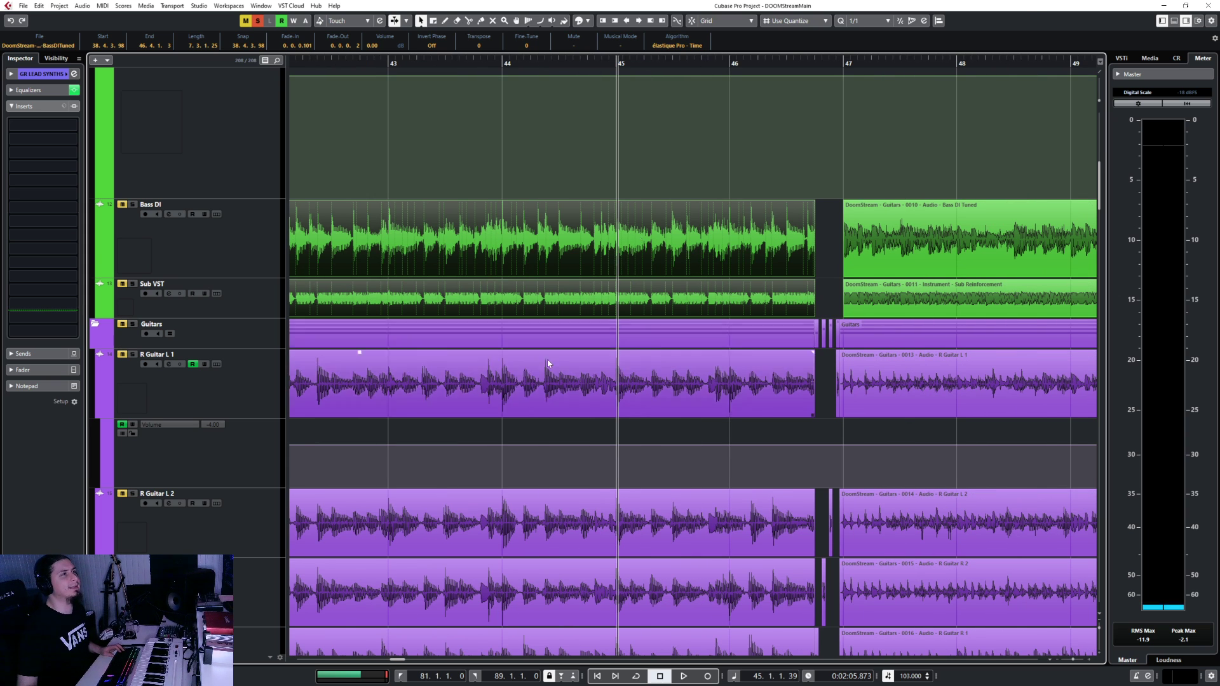
pyautogui.scroll(8, 548, 363)
pyautogui.press('s')
pyautogui.press('s')
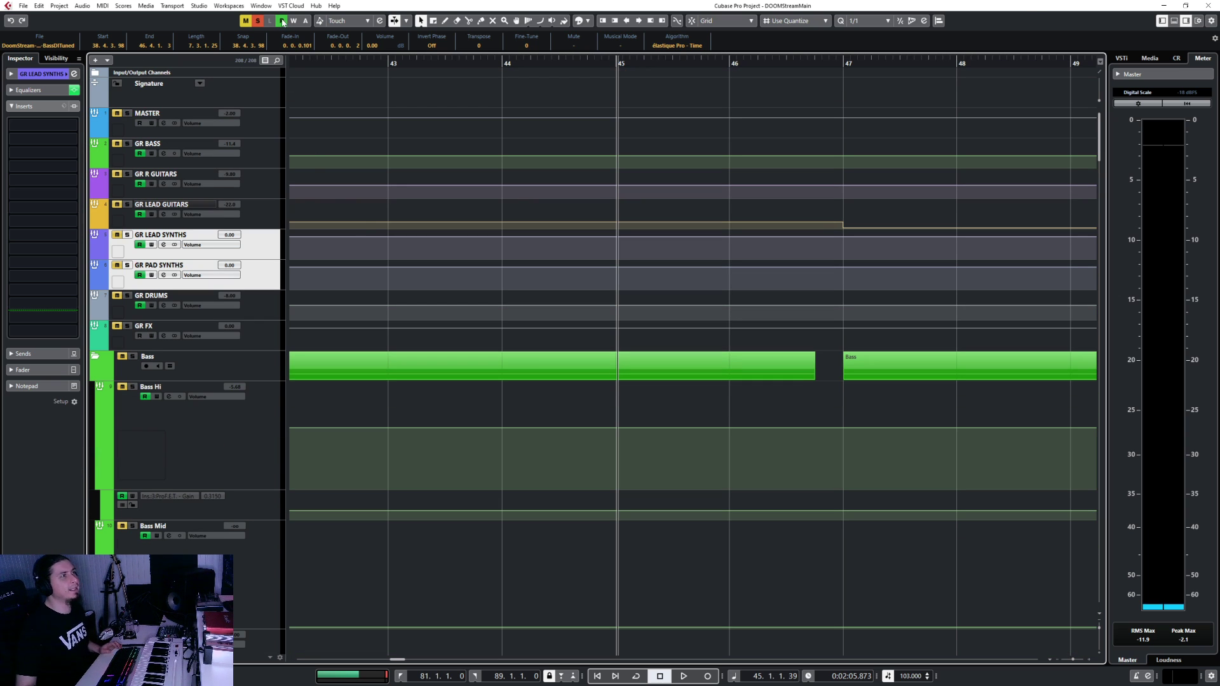
# Turn off solo on the GR LEAD SYNTHS and GR PAD SYNTHS group channels
pyautogui.press('s')
pyautogui.click(412, 373)
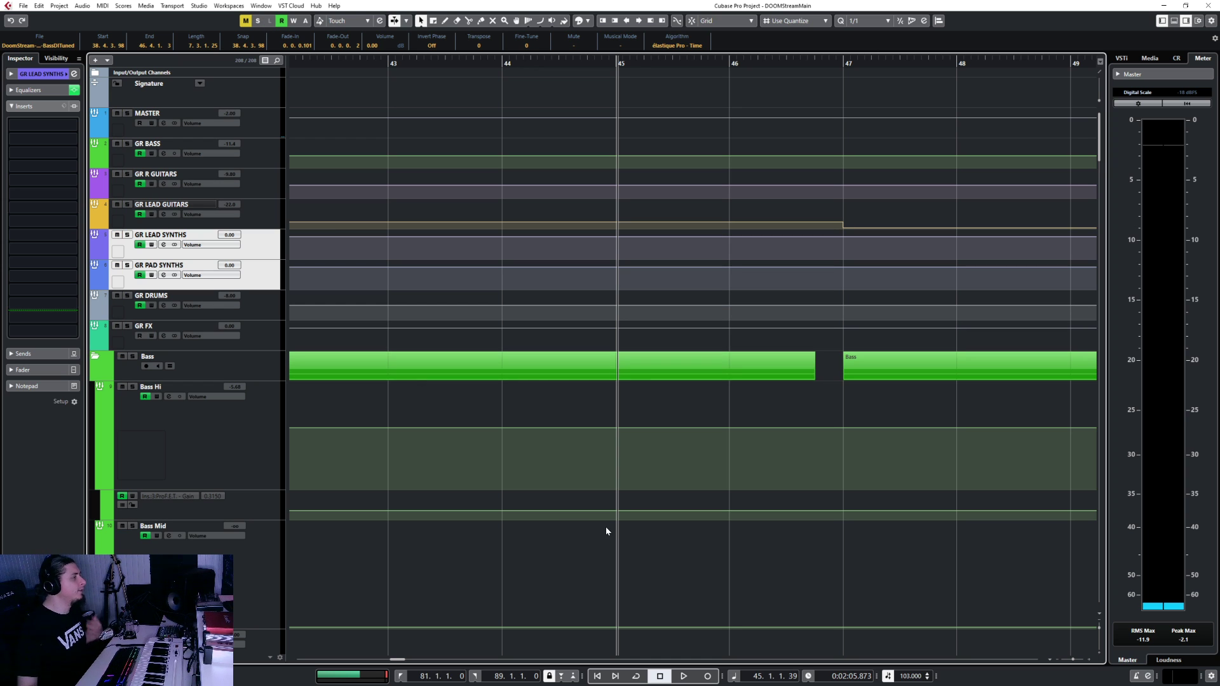
# Inspect the rhythm guitar cuts just before bar 47 and play across them from about bar 46.2.4
pyautogui.scroll(-8, 607, 531)
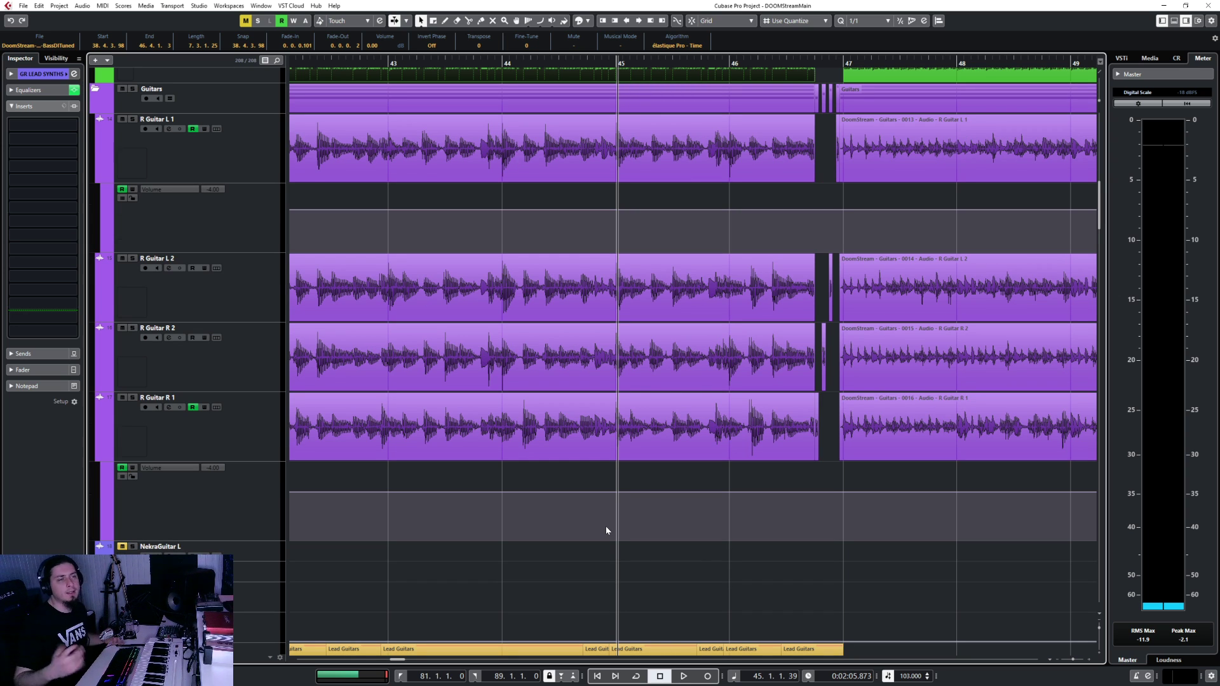
pyautogui.scroll(4, 915, 381)
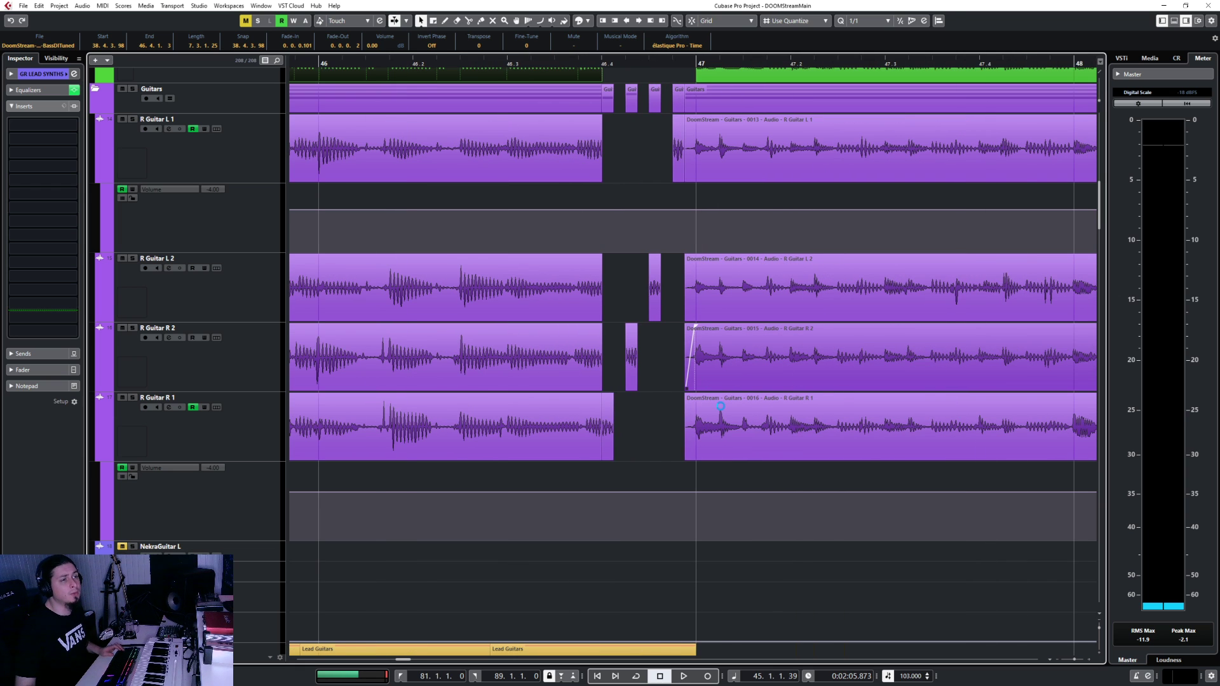
pyautogui.click(493, 62)
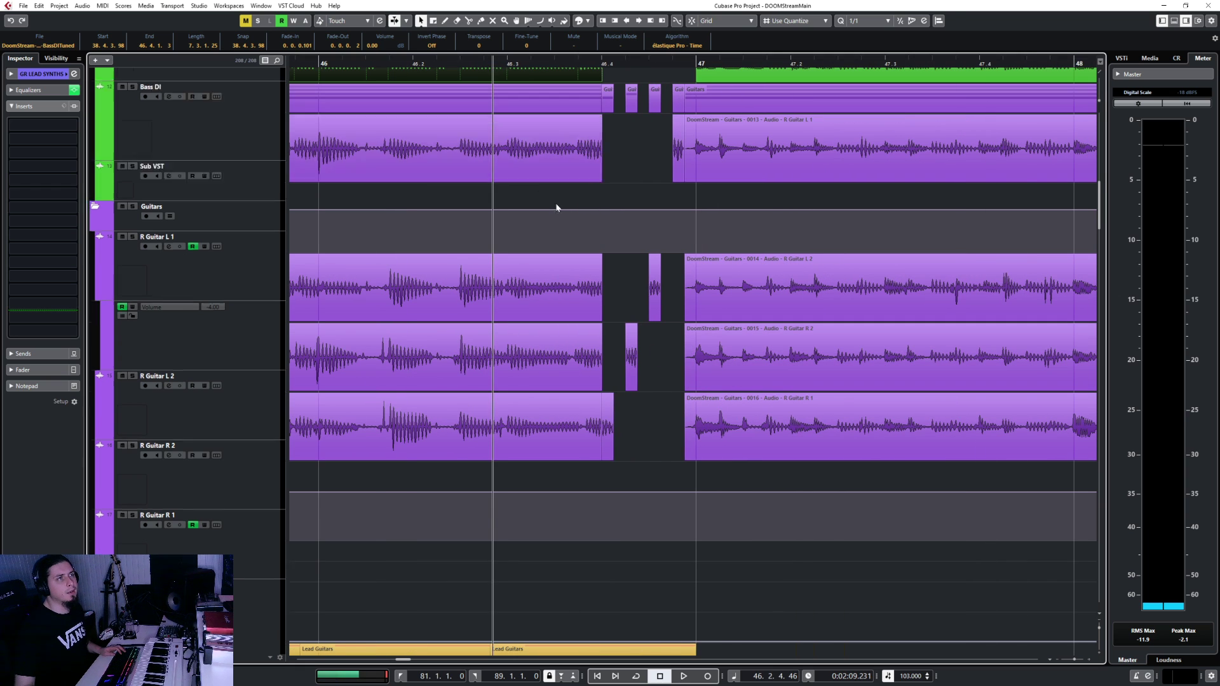
pyautogui.scroll(4, 585, 214)
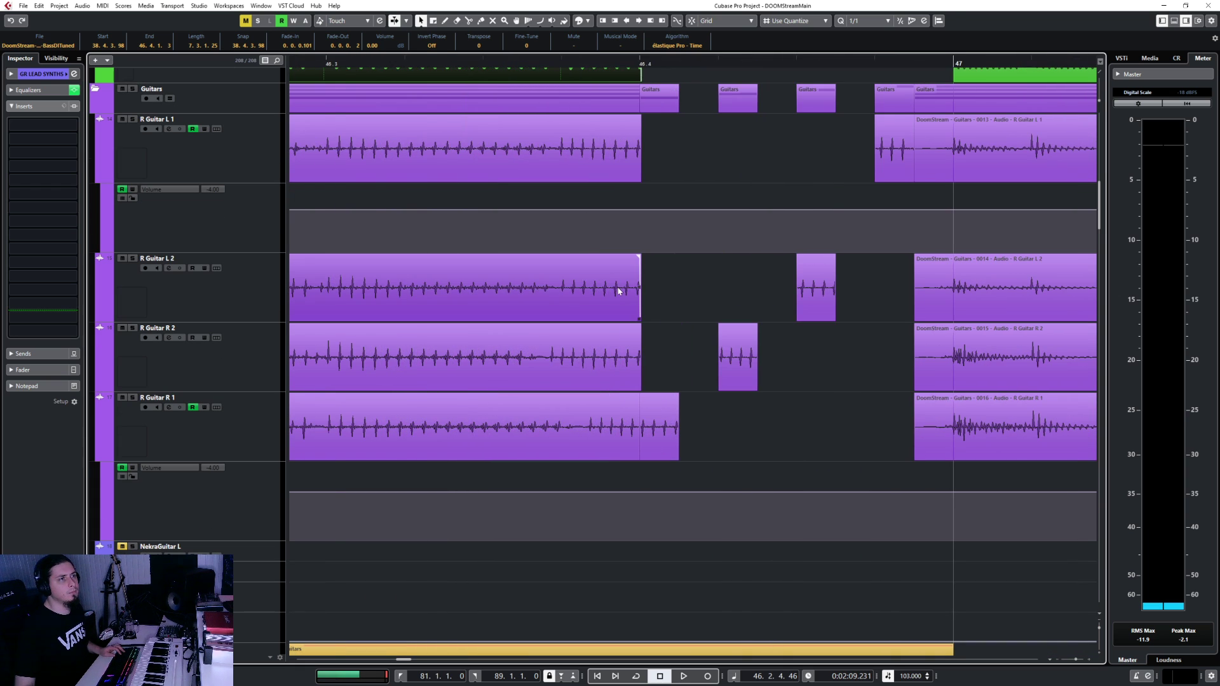
pyautogui.scroll(-5, 674, 324)
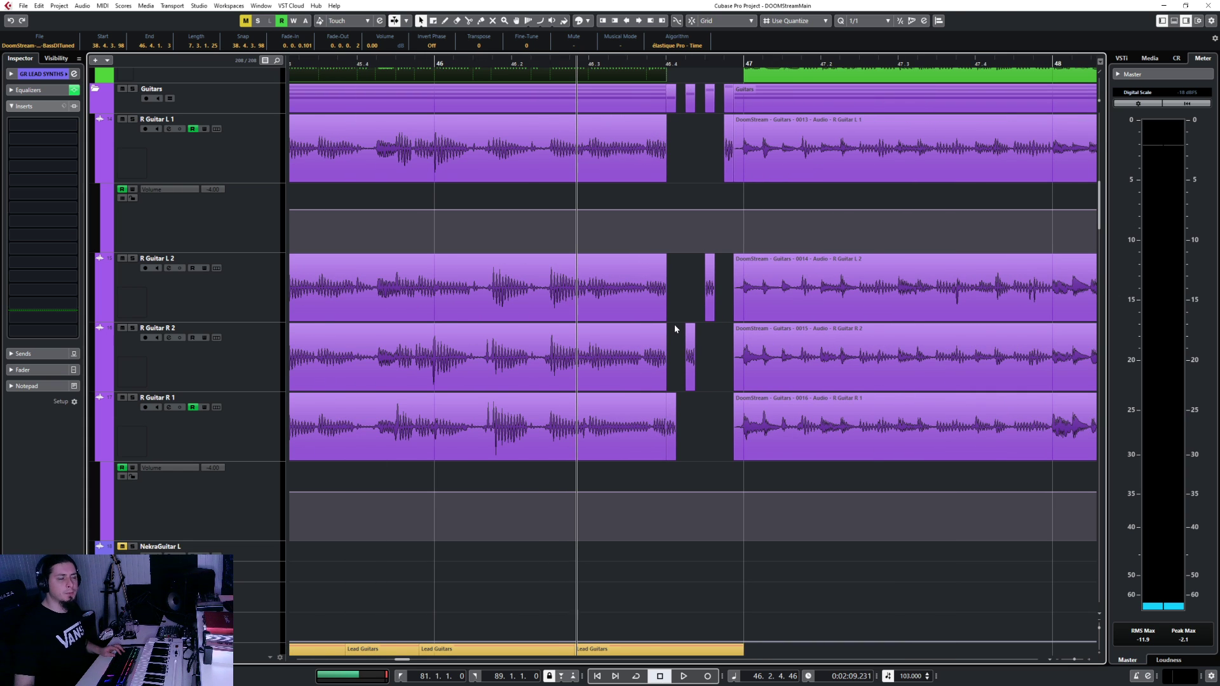
pyautogui.scroll(-2, 673, 324)
pyautogui.scroll(2, 718, 171)
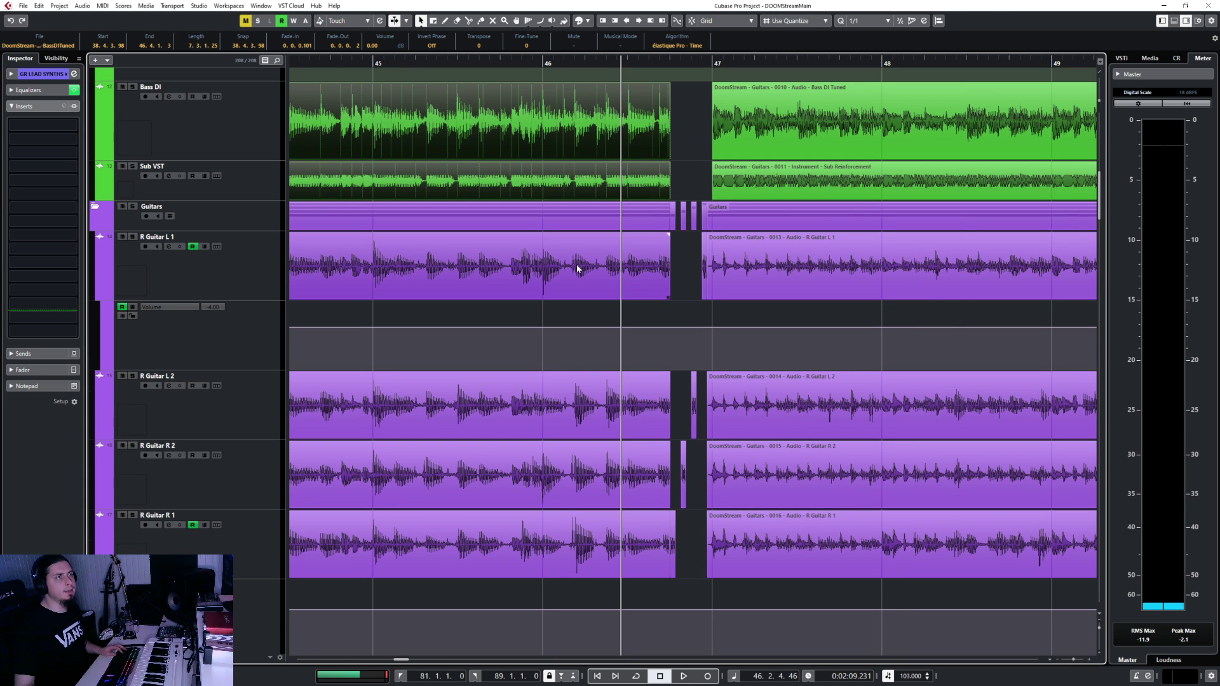
pyautogui.scroll(-2, 566, 253)
pyautogui.press('space')
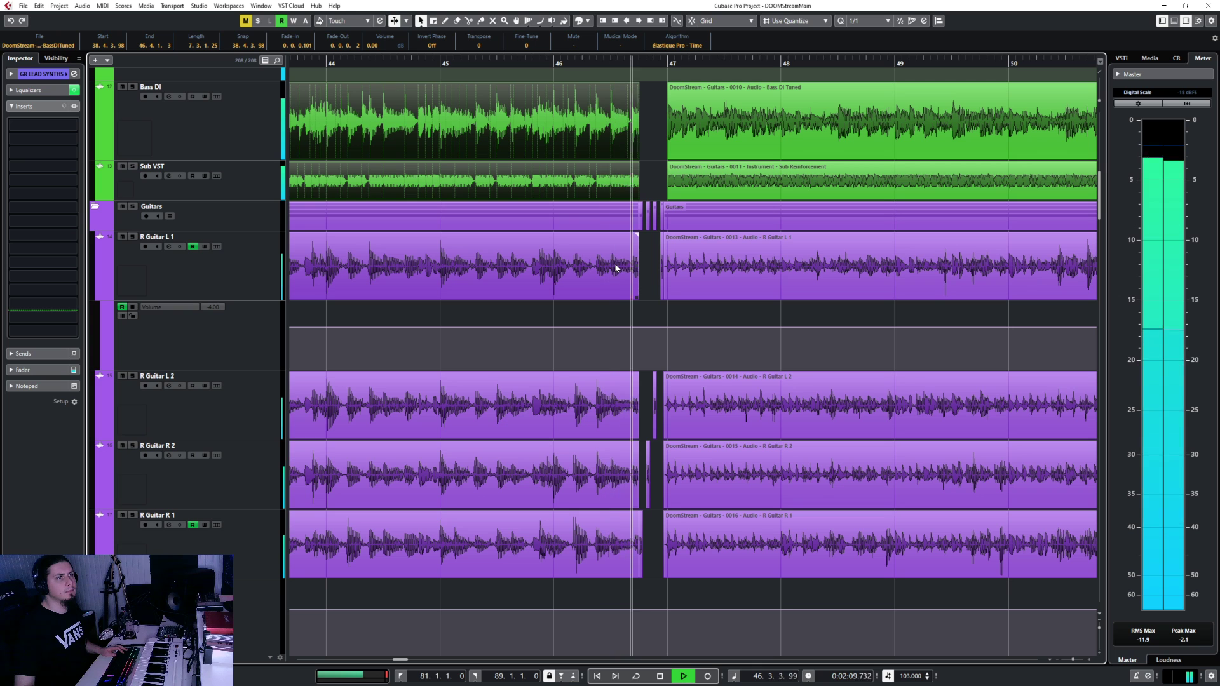
# Replay the transition into bar 47 with a longer run-up from about bar 44, stopping just past it
pyautogui.click(447, 83)
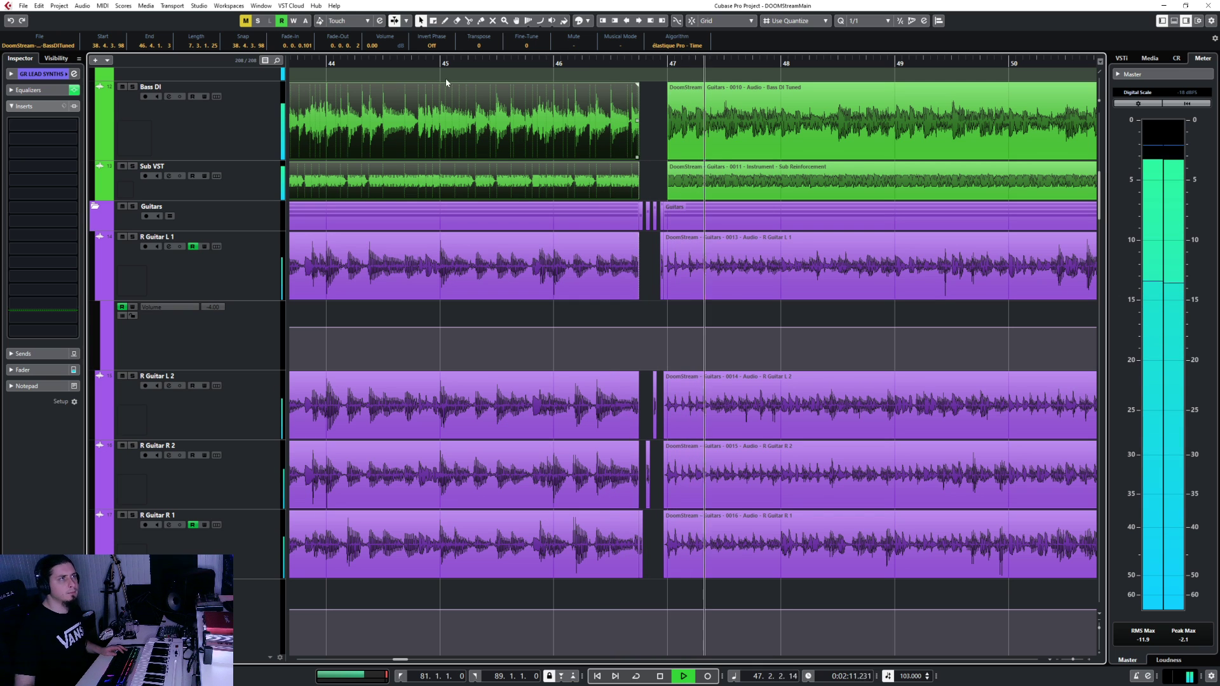
pyautogui.click(331, 65)
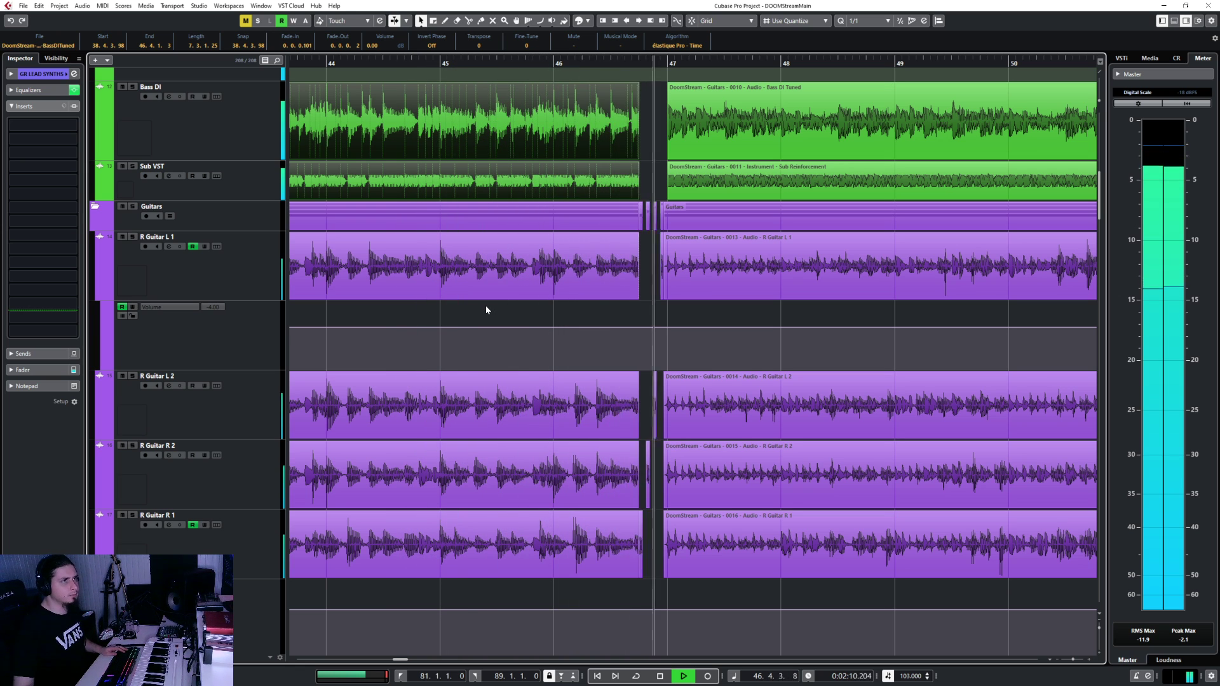
pyautogui.press('space')
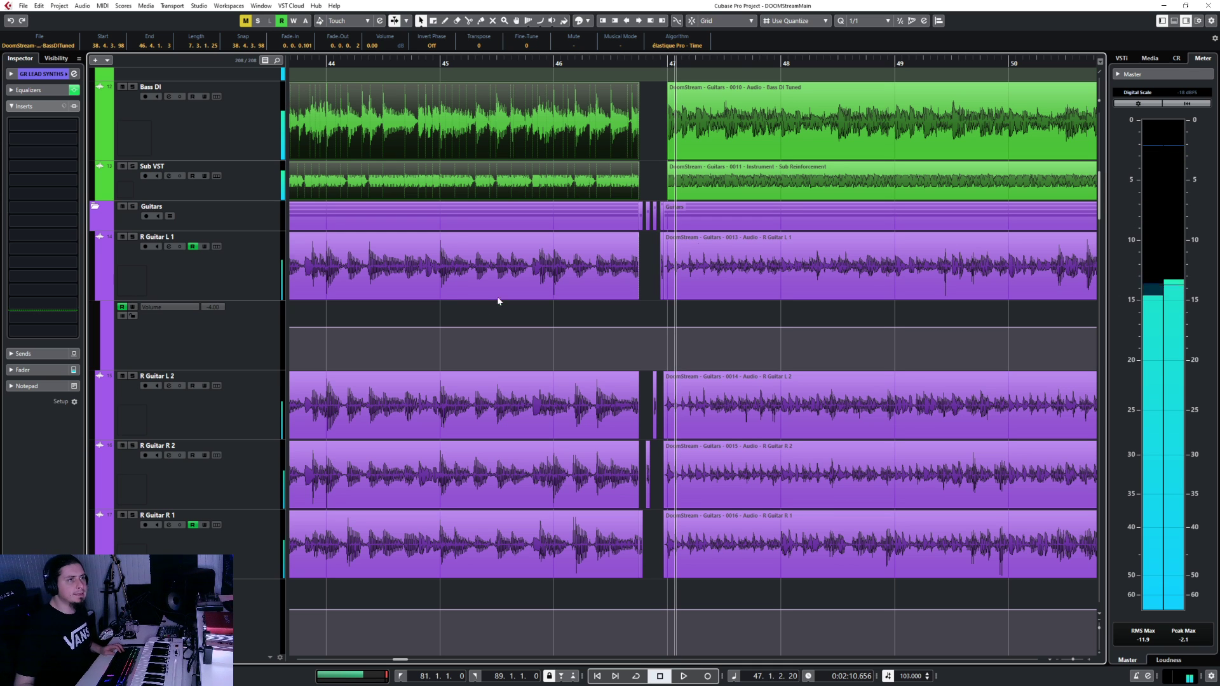
# Look through the bass, rhythm guitar and synth arrangement from bar 47 to bar 105 for further transition edits
pyautogui.press('g')
pyautogui.press('g')
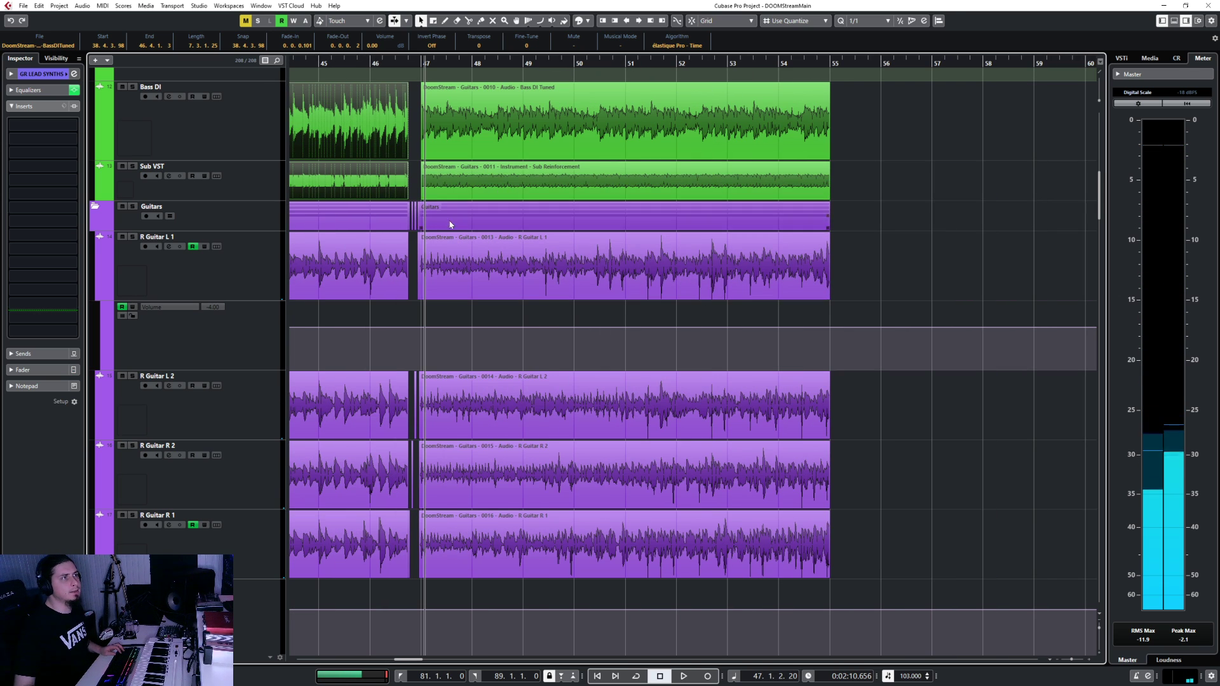
pyautogui.scroll(5, 833, 428)
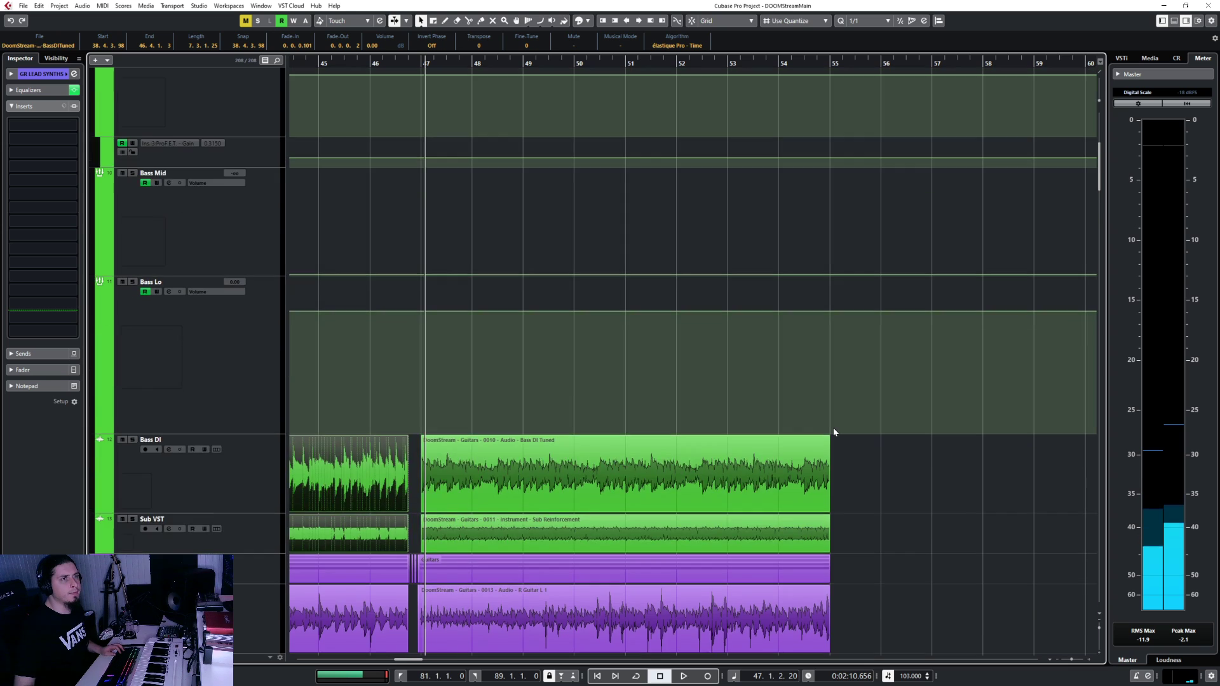
pyautogui.scroll(-5, 834, 429)
pyautogui.hscroll(10, 836, 427)
pyautogui.scroll(-5, 836, 433)
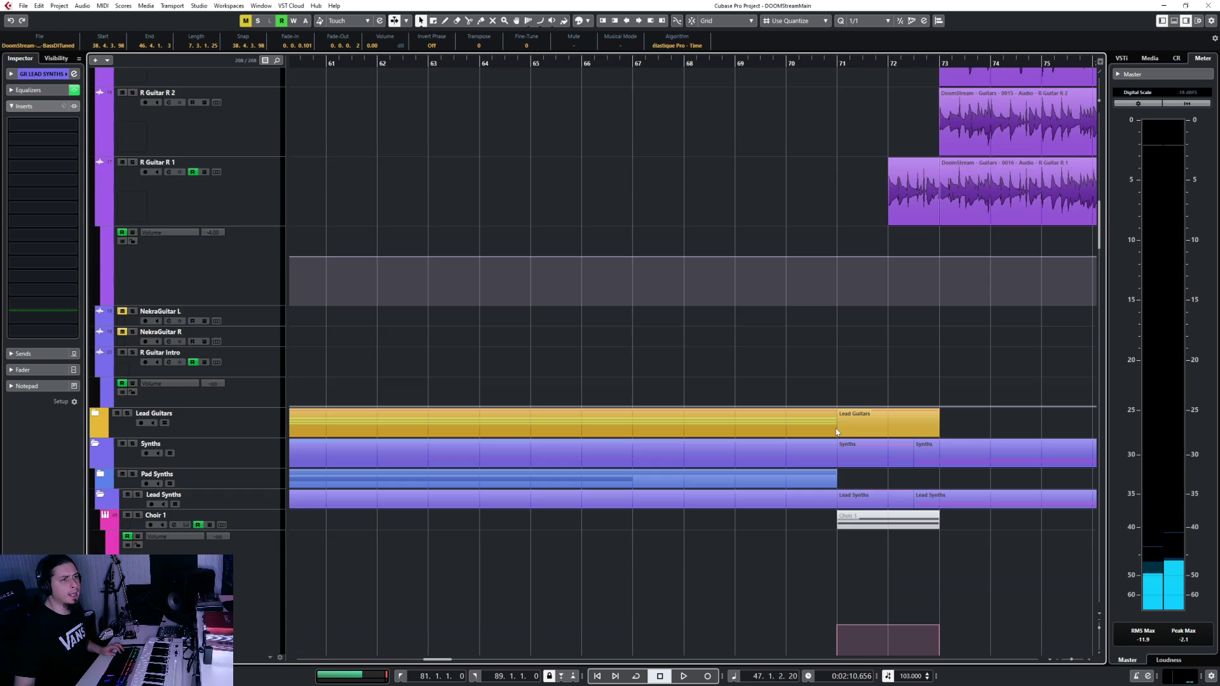
pyautogui.scroll(5, 836, 432)
pyautogui.hscroll(10, 836, 431)
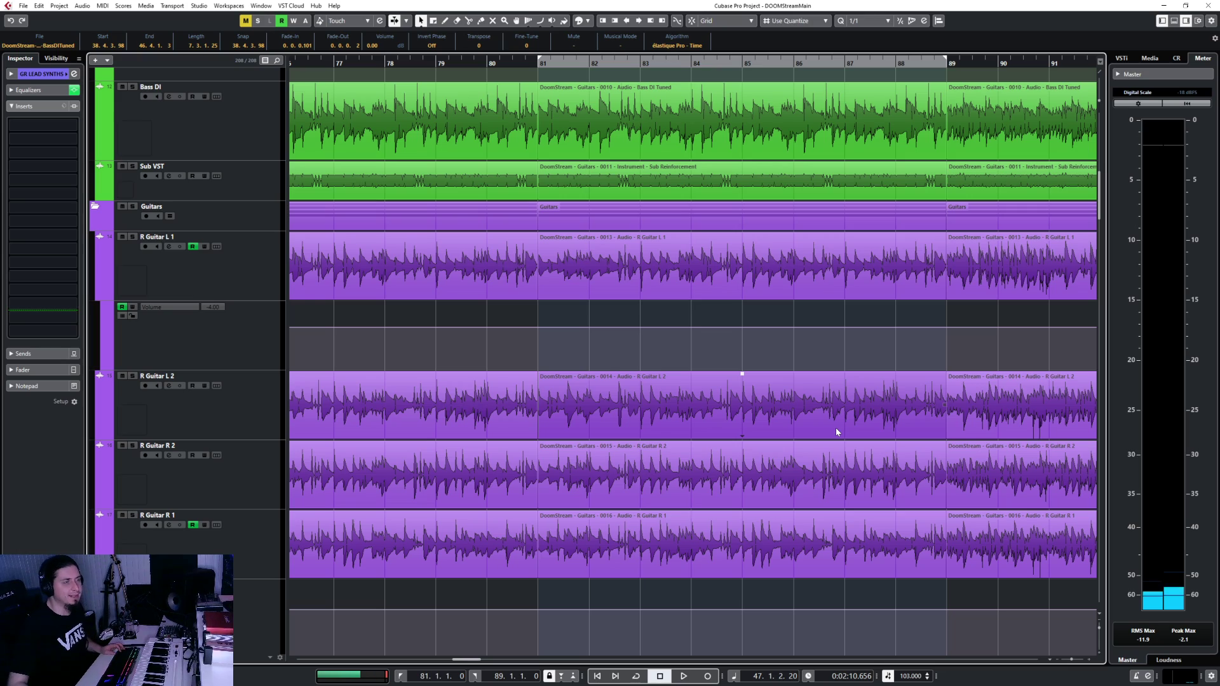
pyautogui.hscroll(10, 836, 431)
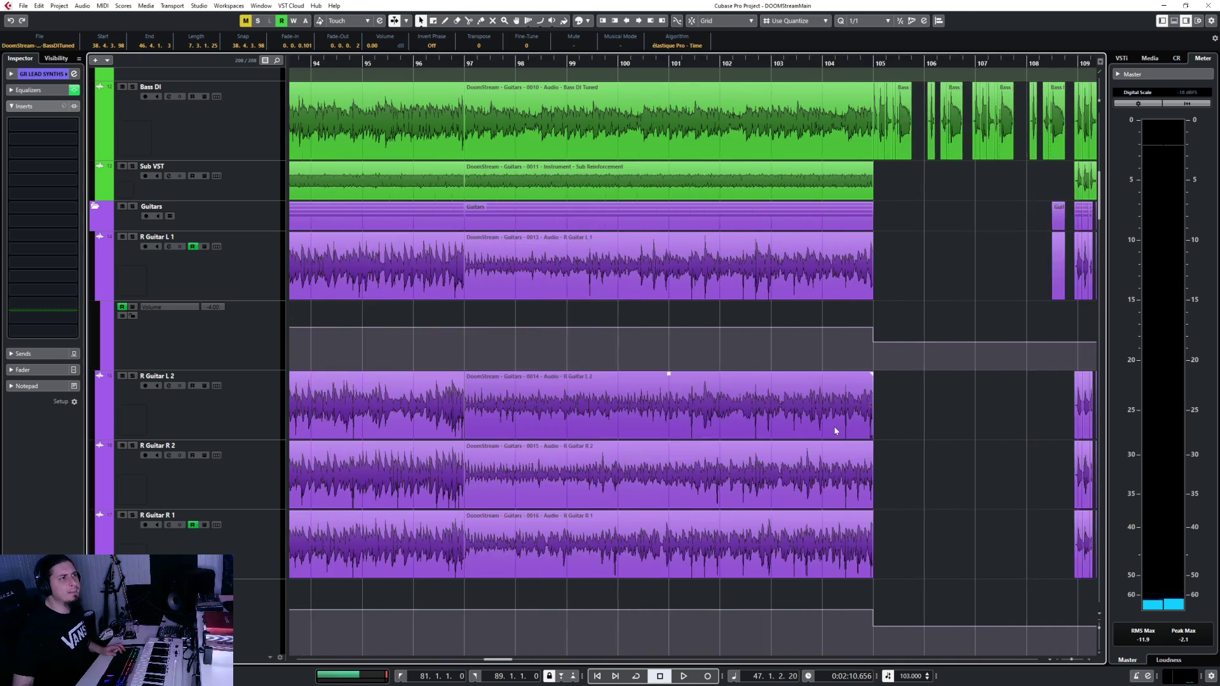
# Examine the clip joins at bar 97 on the bass and rhythm guitar tracks up close
pyautogui.hscroll(-2, 822, 420)
pyautogui.scroll(8, 666, 280)
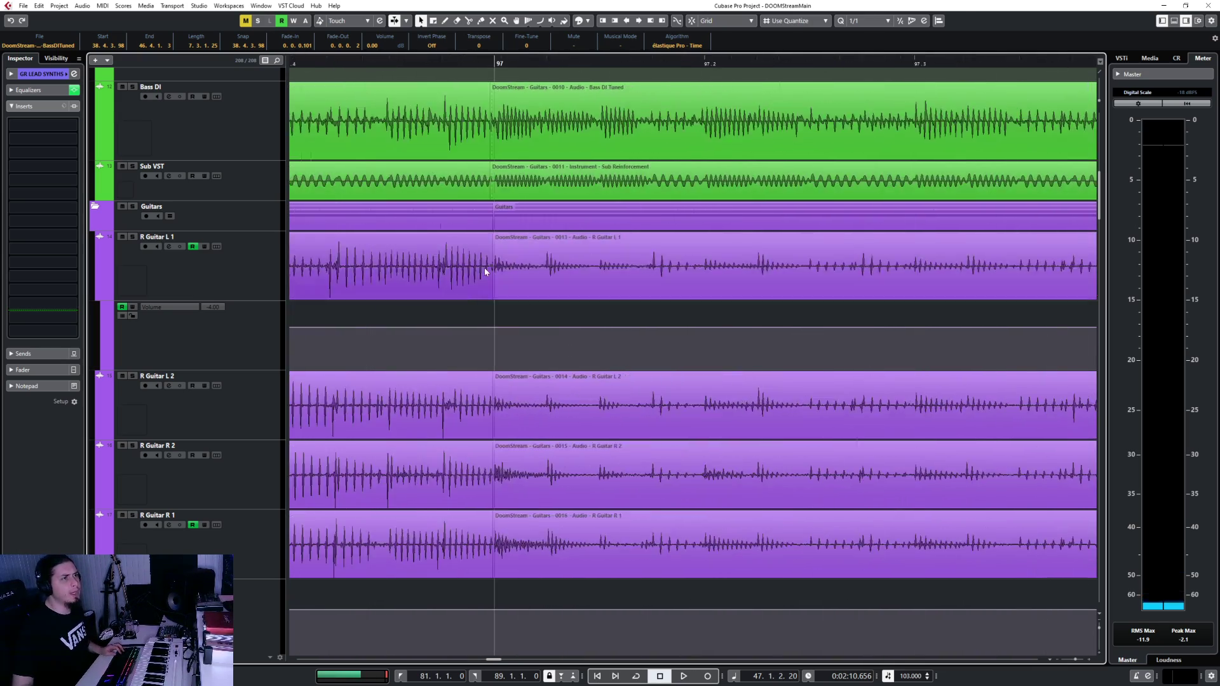
pyautogui.scroll(4, 468, 427)
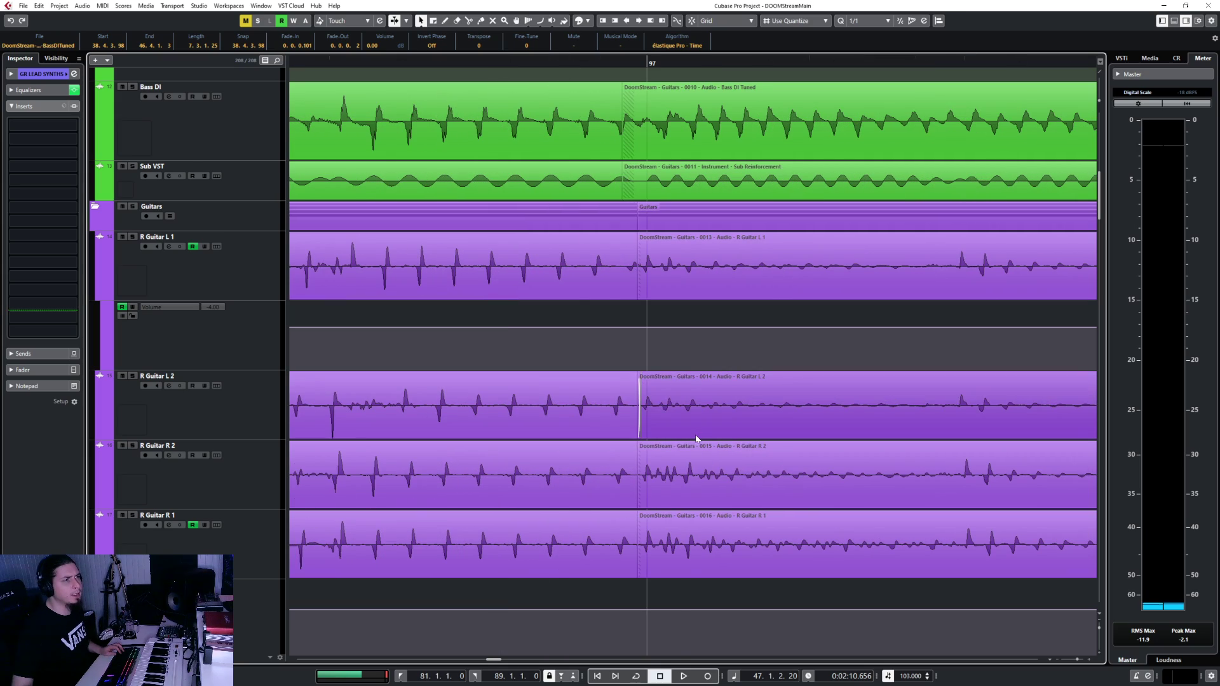
pyautogui.scroll(-10, 697, 439)
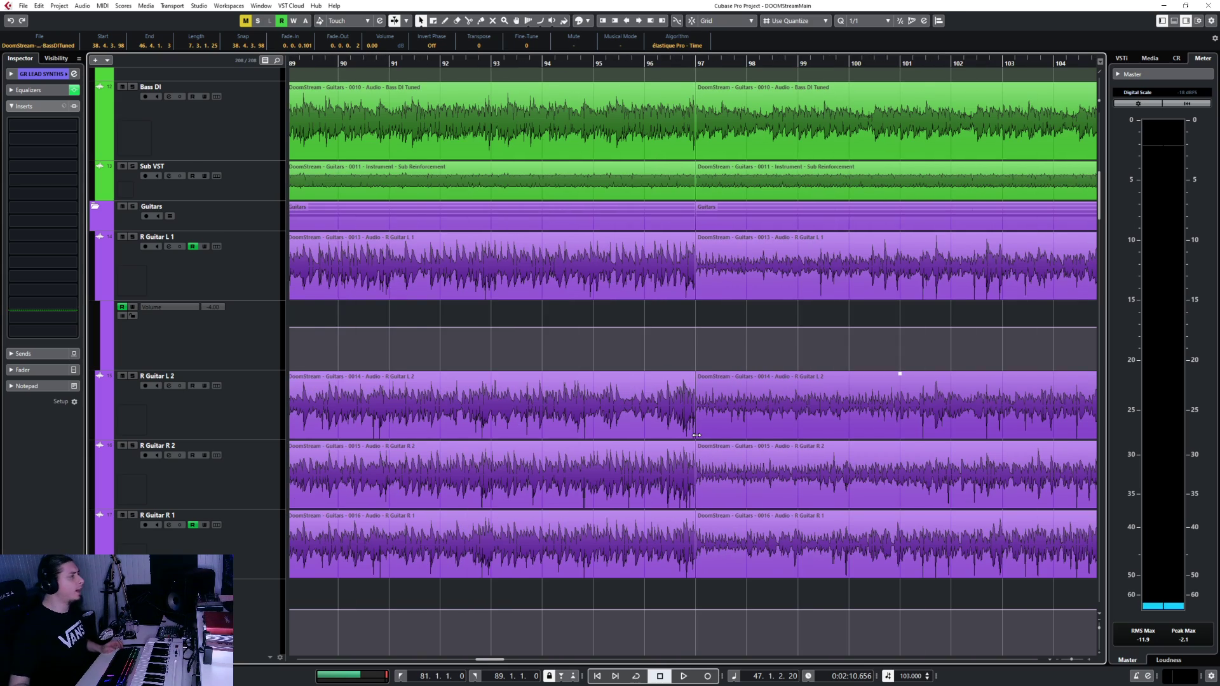
# Extend the Sub VST clip's end slightly past bar 105, close to the rhythm guitars' end, with a short fade-out
pyautogui.hscroll(5, 697, 436)
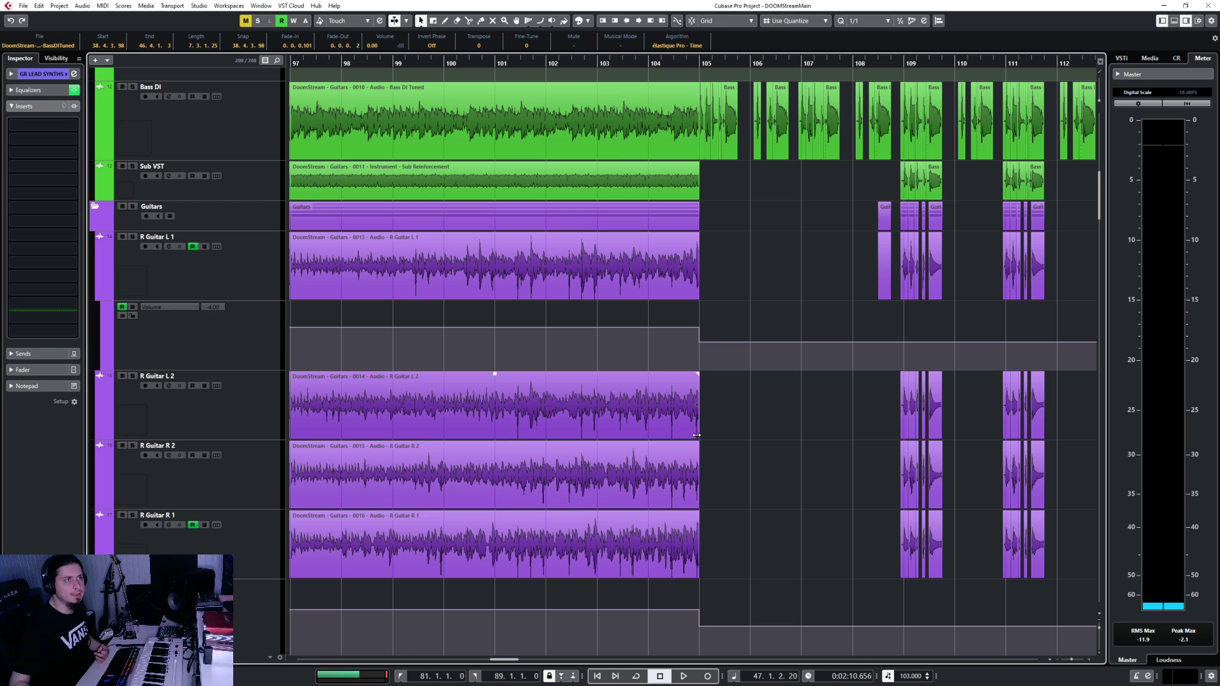
pyautogui.moveTo(688, 65); pyautogui.dragTo(482, 266)
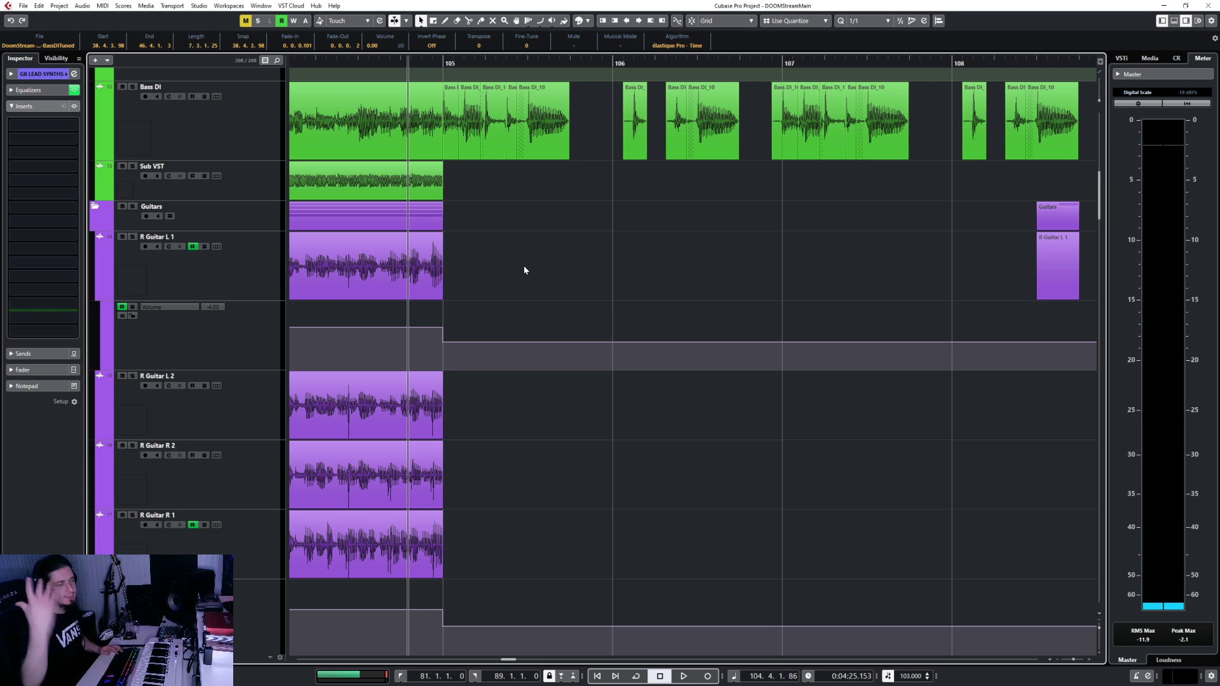
pyautogui.scroll(7, 387, 304)
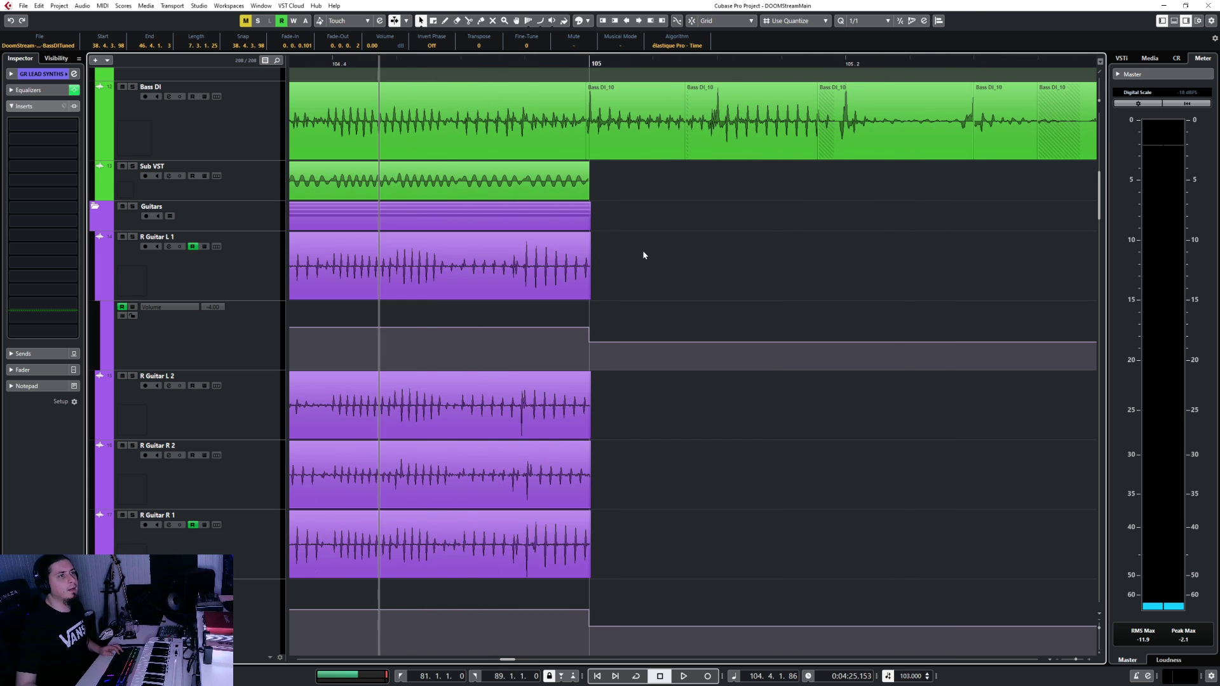
pyautogui.scroll(-4, 572, 286)
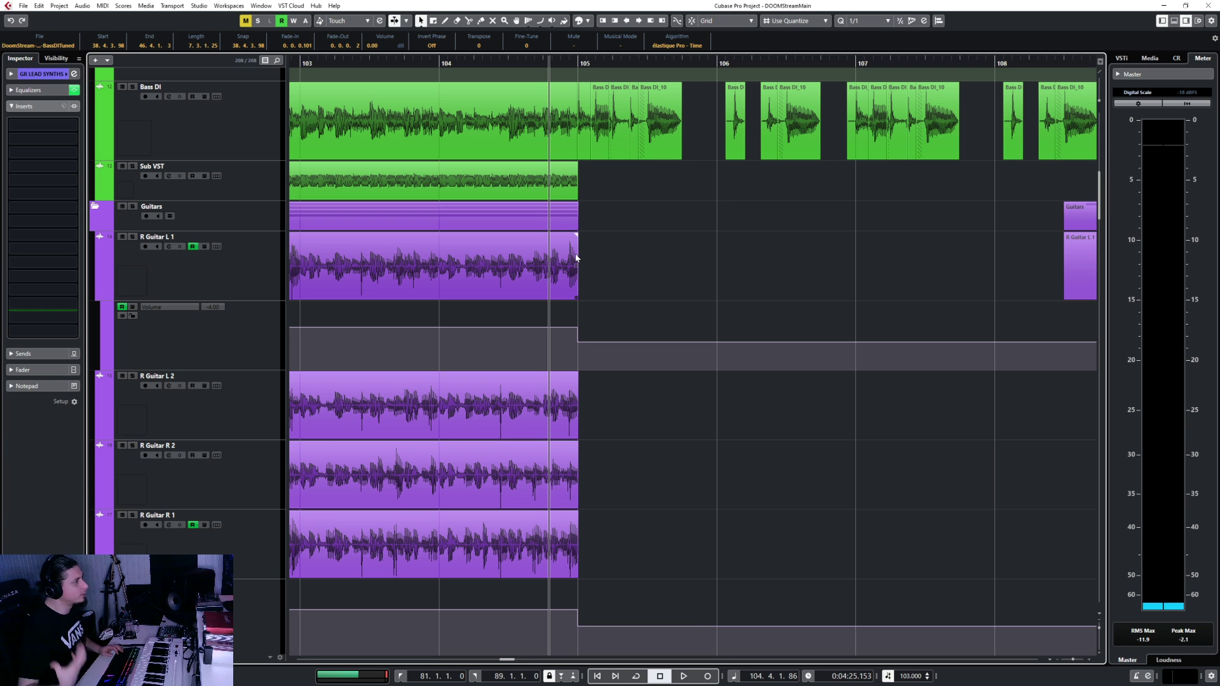
pyautogui.scroll(4, 575, 257)
pyautogui.scroll(2, 574, 253)
pyautogui.scroll(-2, 574, 254)
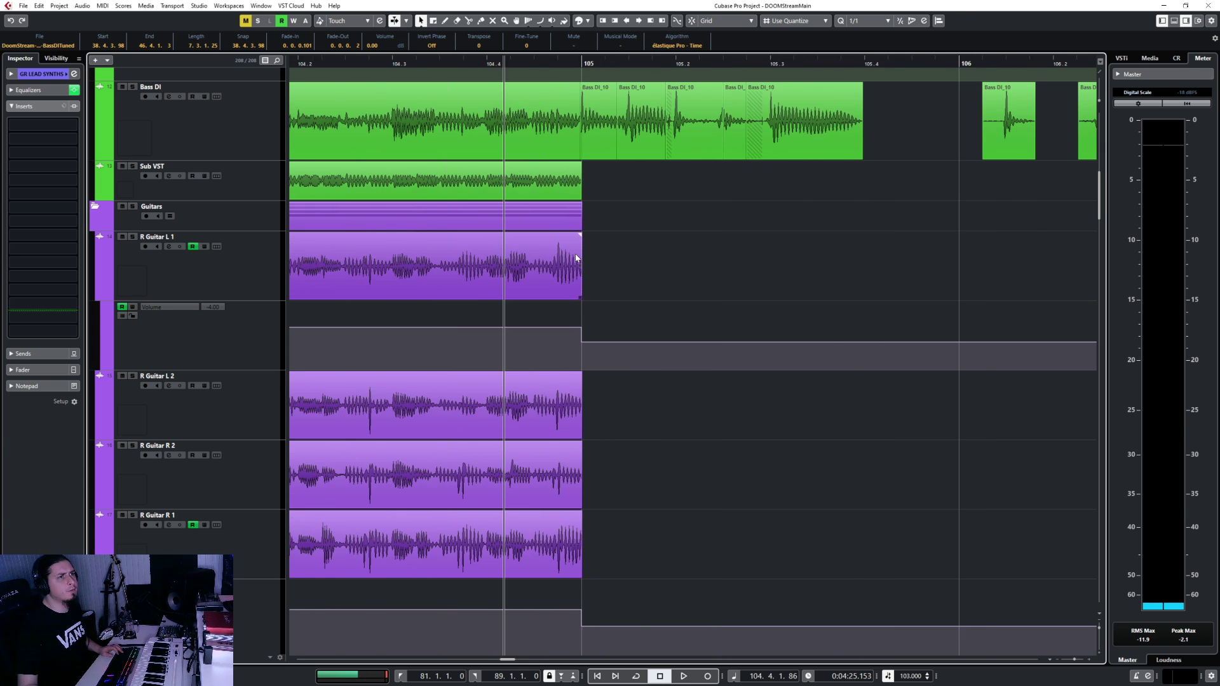
pyautogui.scroll(5, 577, 181)
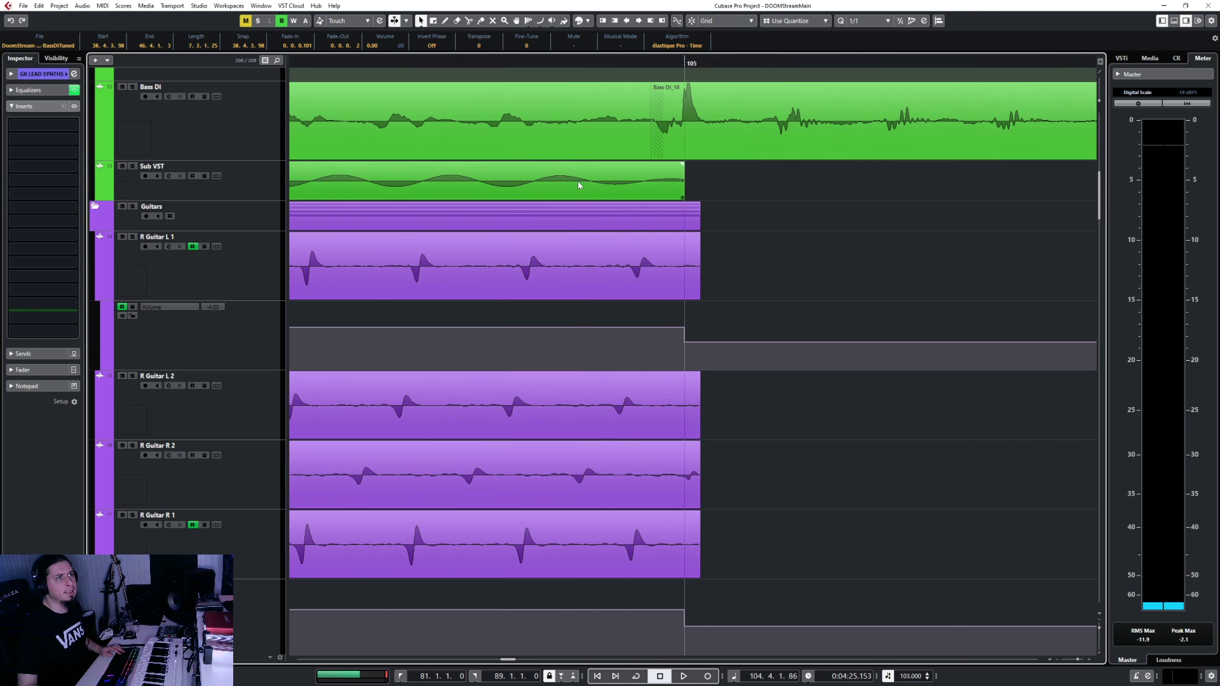
pyautogui.moveTo(704, 194); pyautogui.dragTo(710, 166)
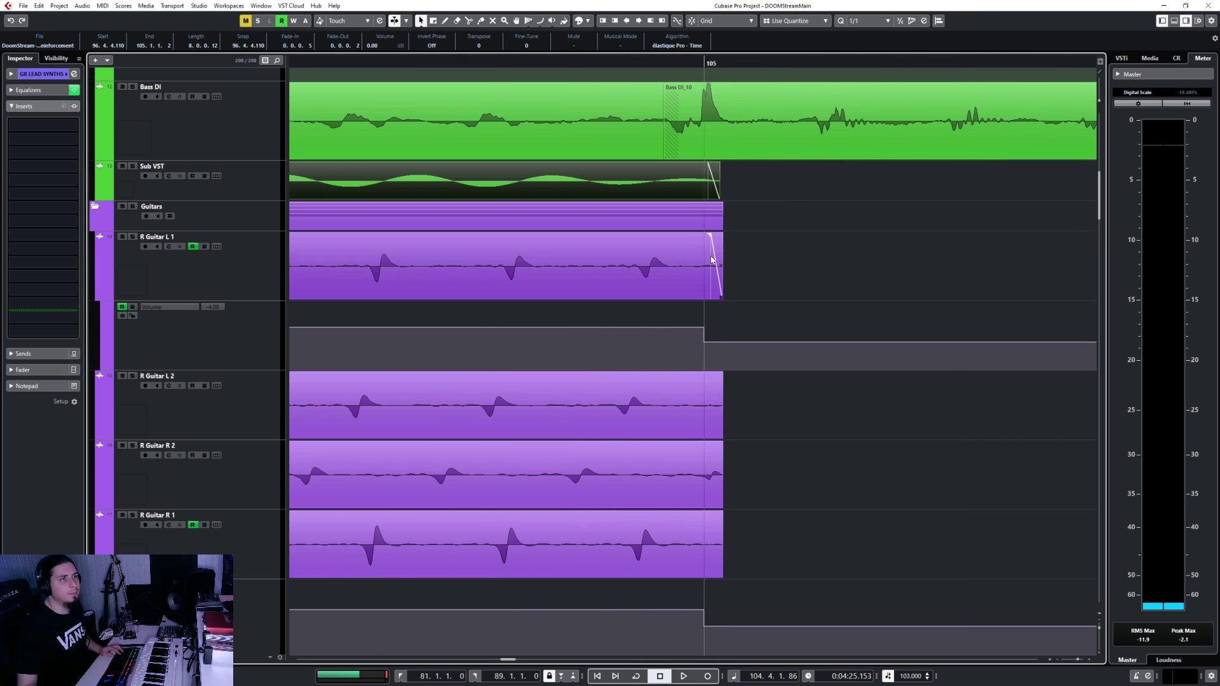
# Play back the transition into bar 105 to check how the sub bass and rhythm guitars end
pyautogui.scroll(-4, 780, 243)
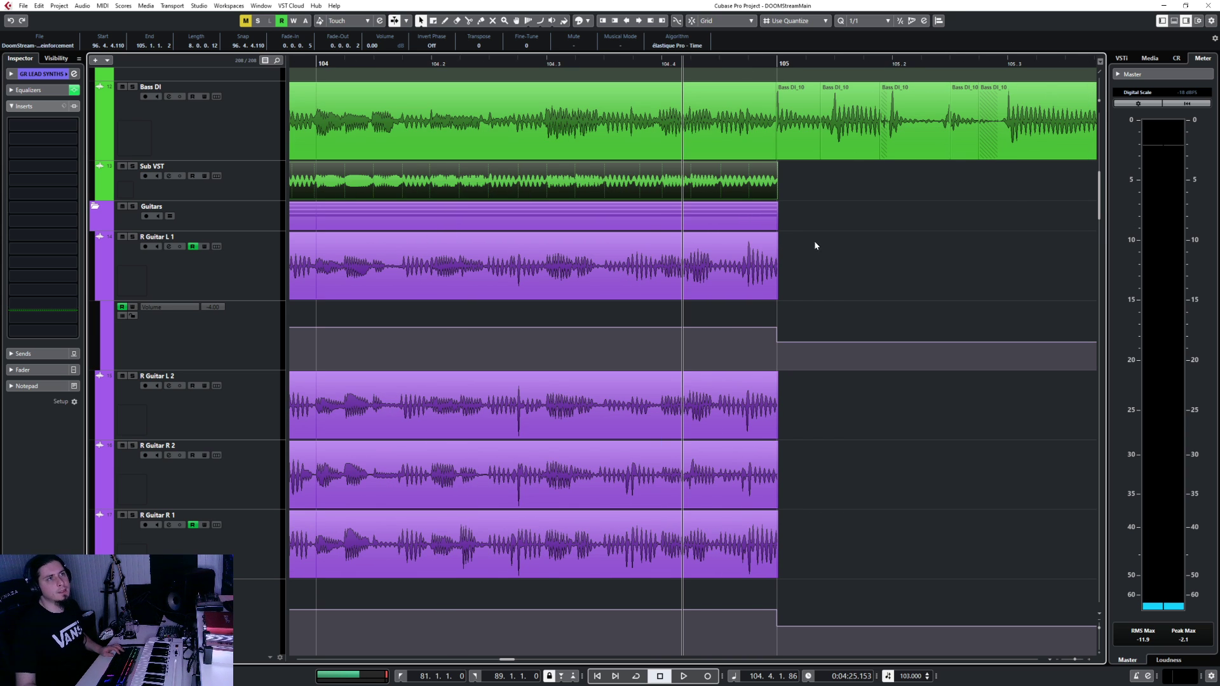
pyautogui.scroll(-5, 834, 266)
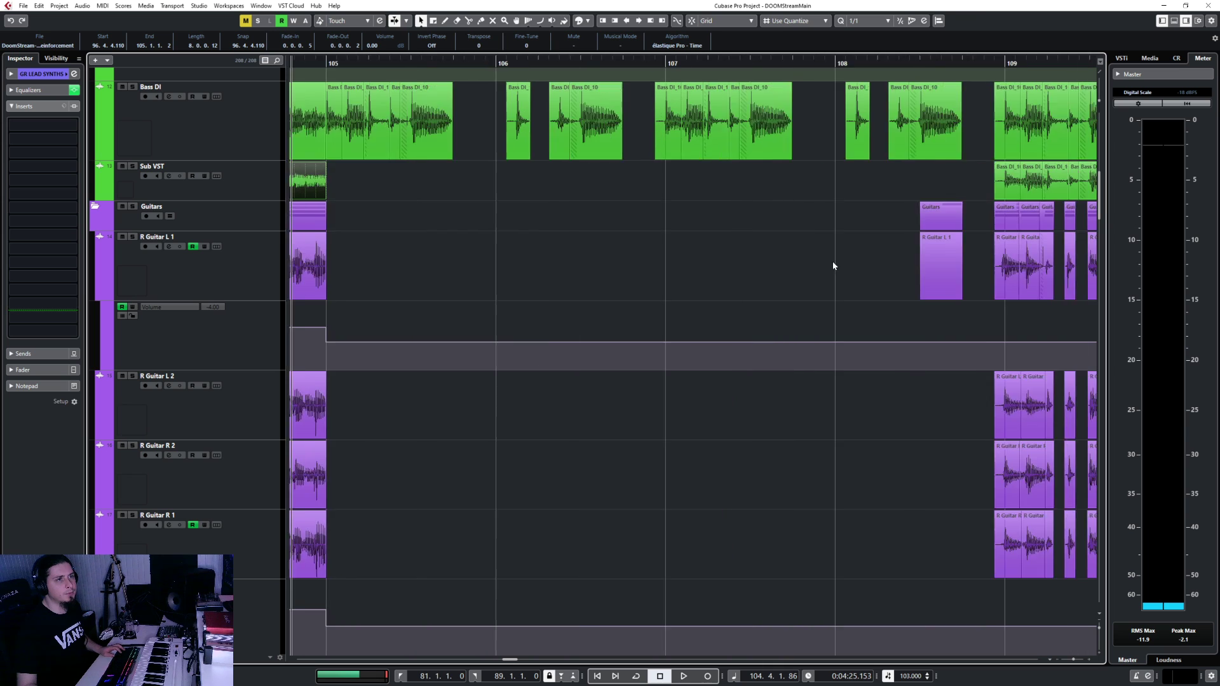
pyautogui.scroll(-3, 834, 266)
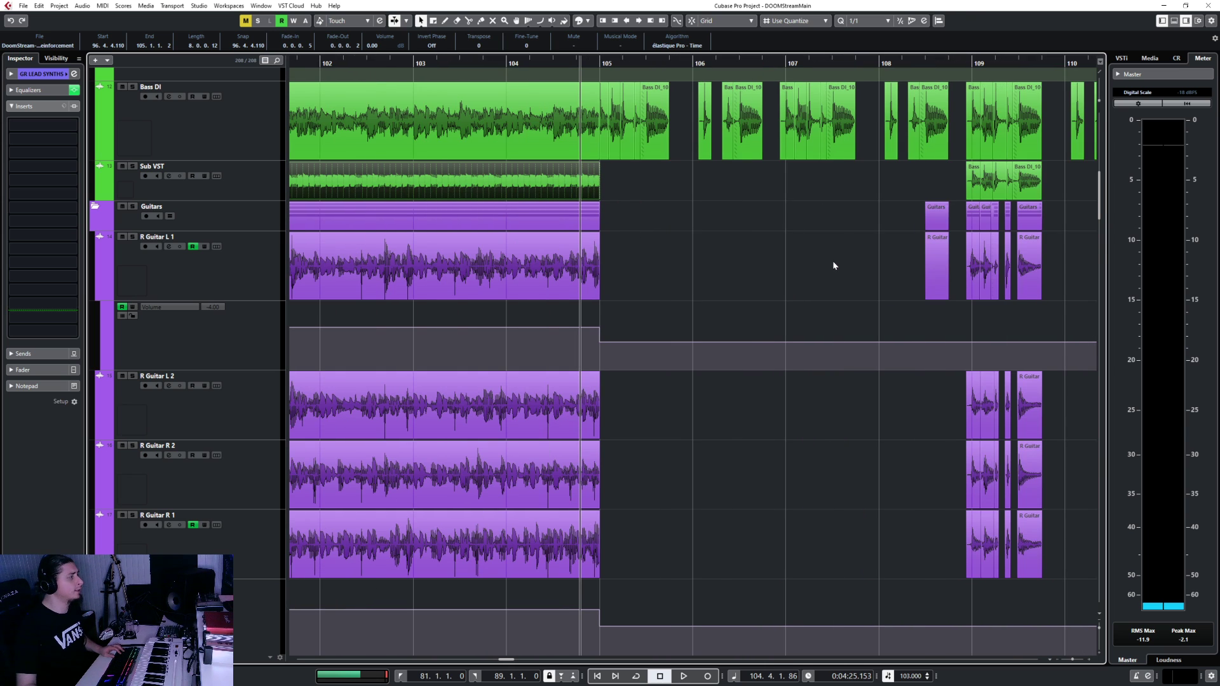
pyautogui.hscroll(3, 833, 264)
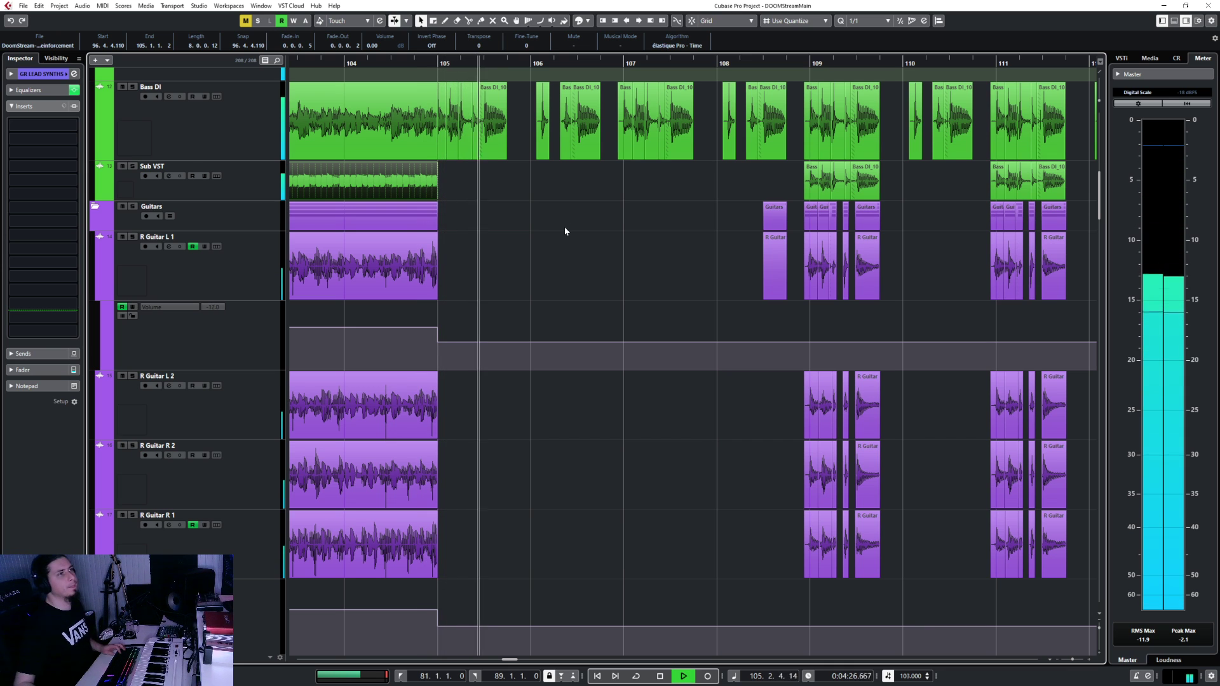
pyautogui.press('space')
# Show the arrangement from about bar 84 to 118 and briefly play it from about bar 89
pyautogui.press('g')
pyautogui.press('g')
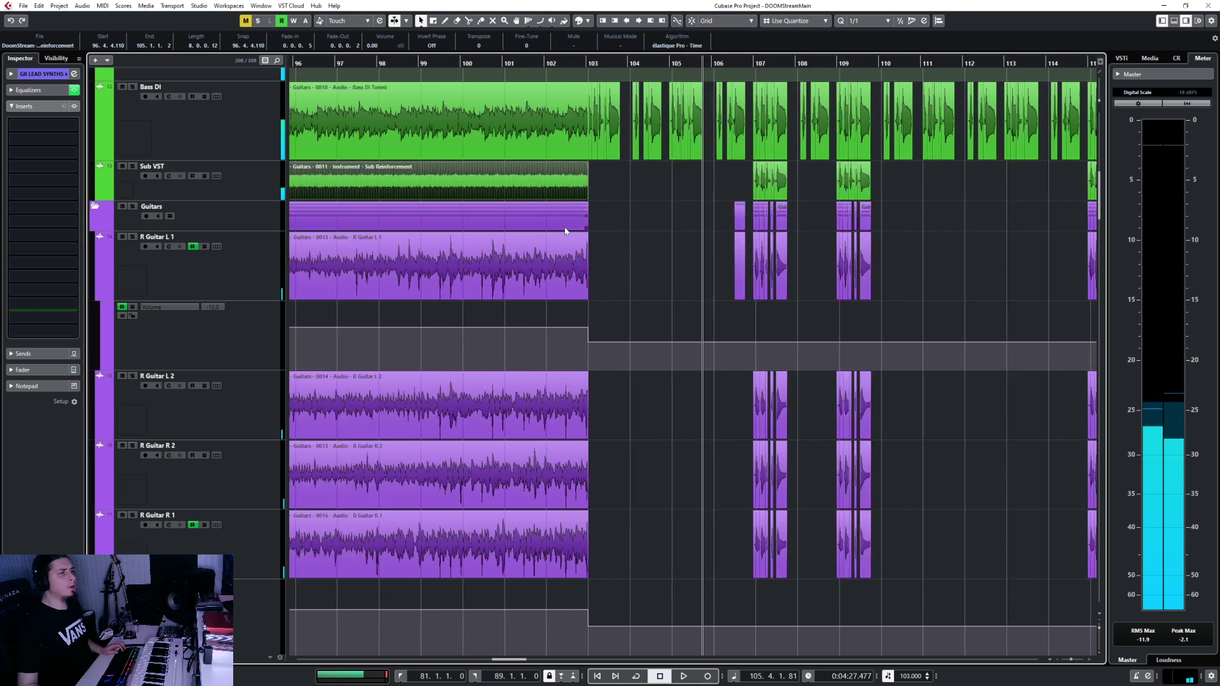
pyautogui.press('g')
pyautogui.press('g')
pyautogui.scroll(-10, 572, 241)
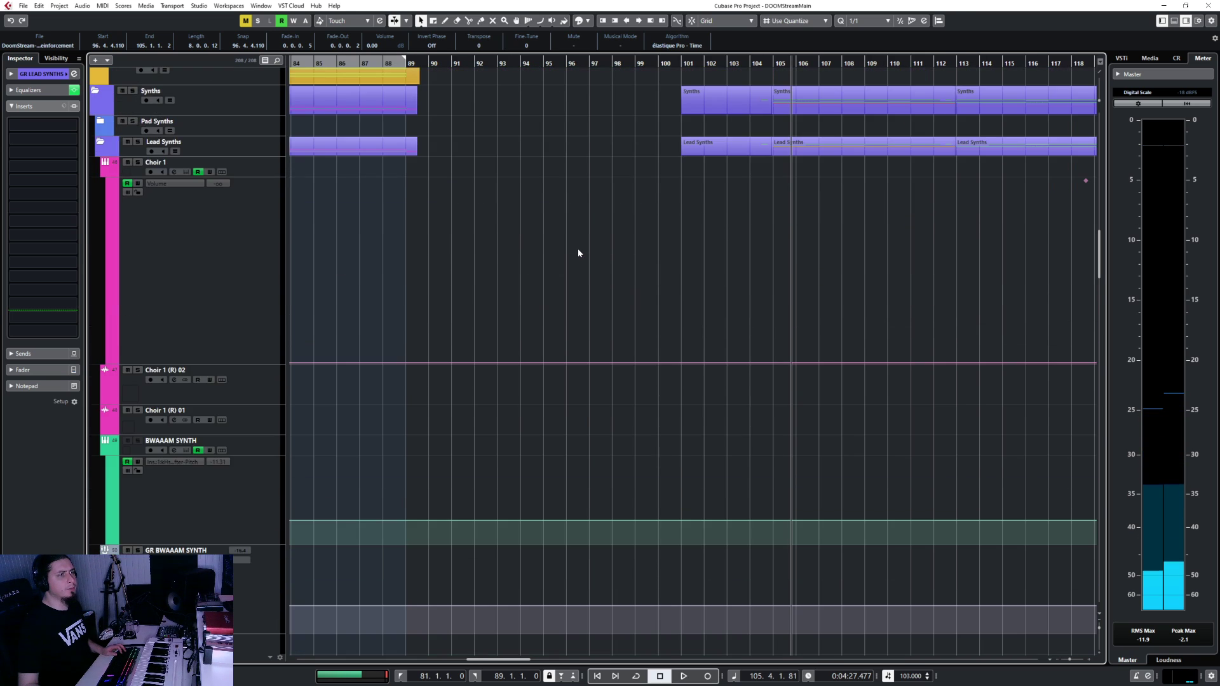
pyautogui.scroll(5, 577, 253)
pyautogui.press('space')
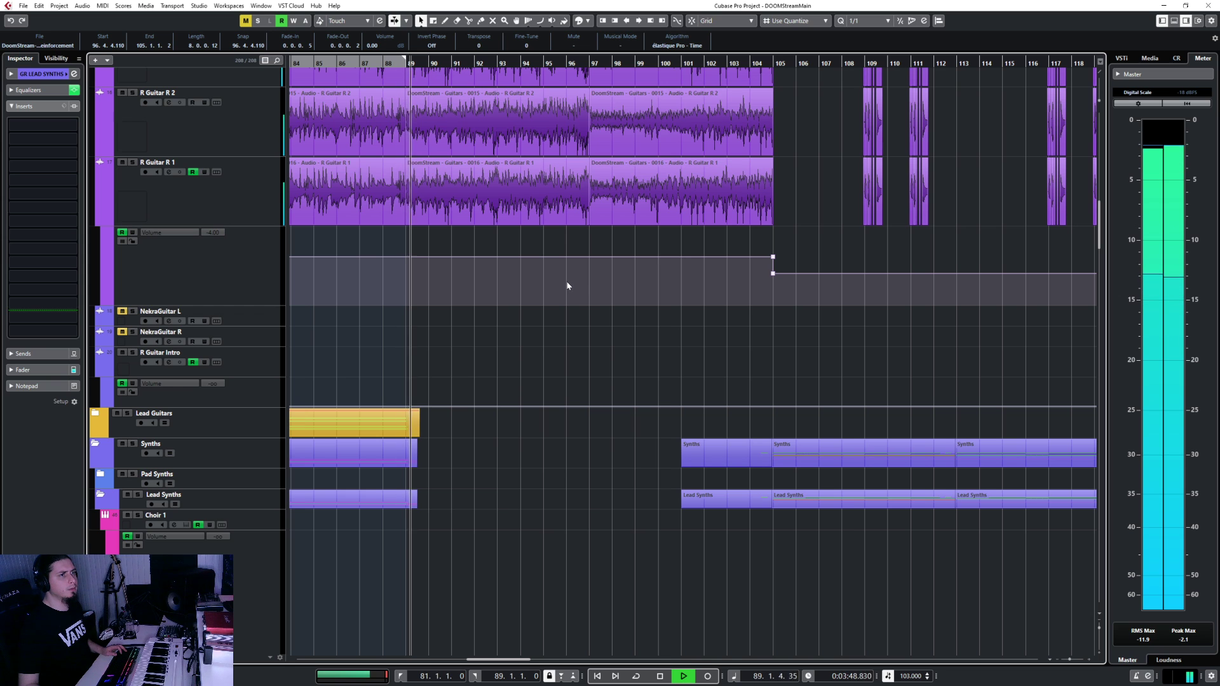
pyautogui.press('space')
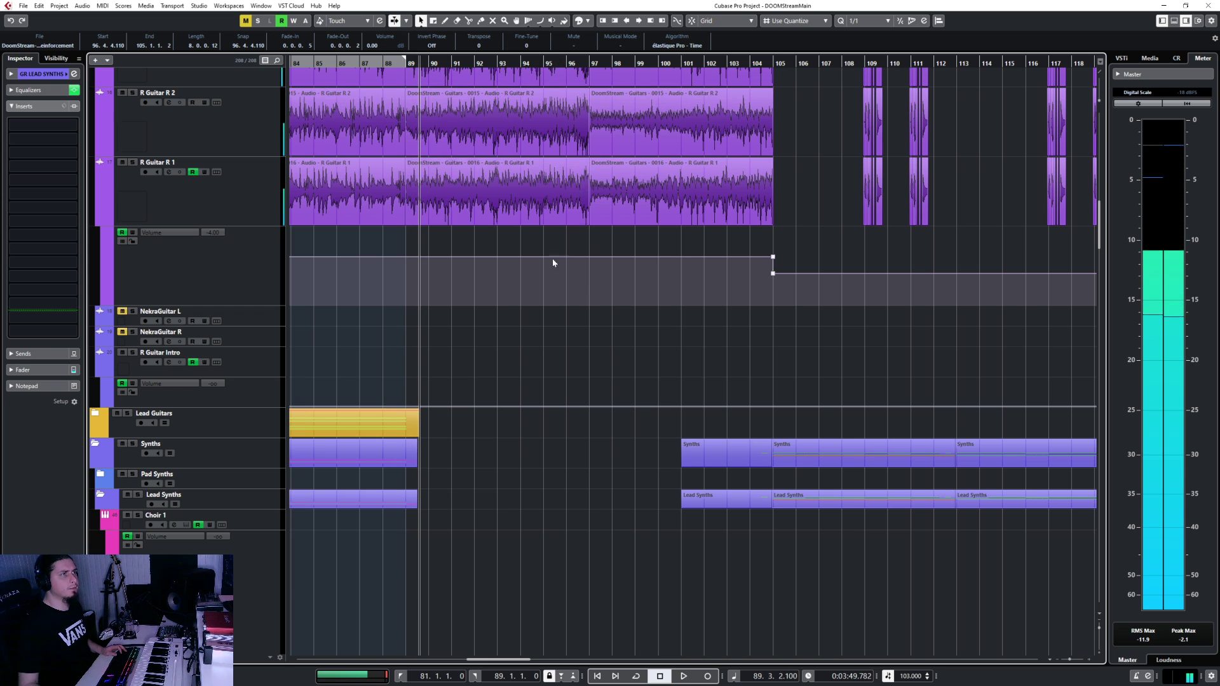
# Set the playback position to about bar 97 and start playback there
pyautogui.scroll(5, 552, 260)
pyautogui.click(590, 63)
pyautogui.press('space')
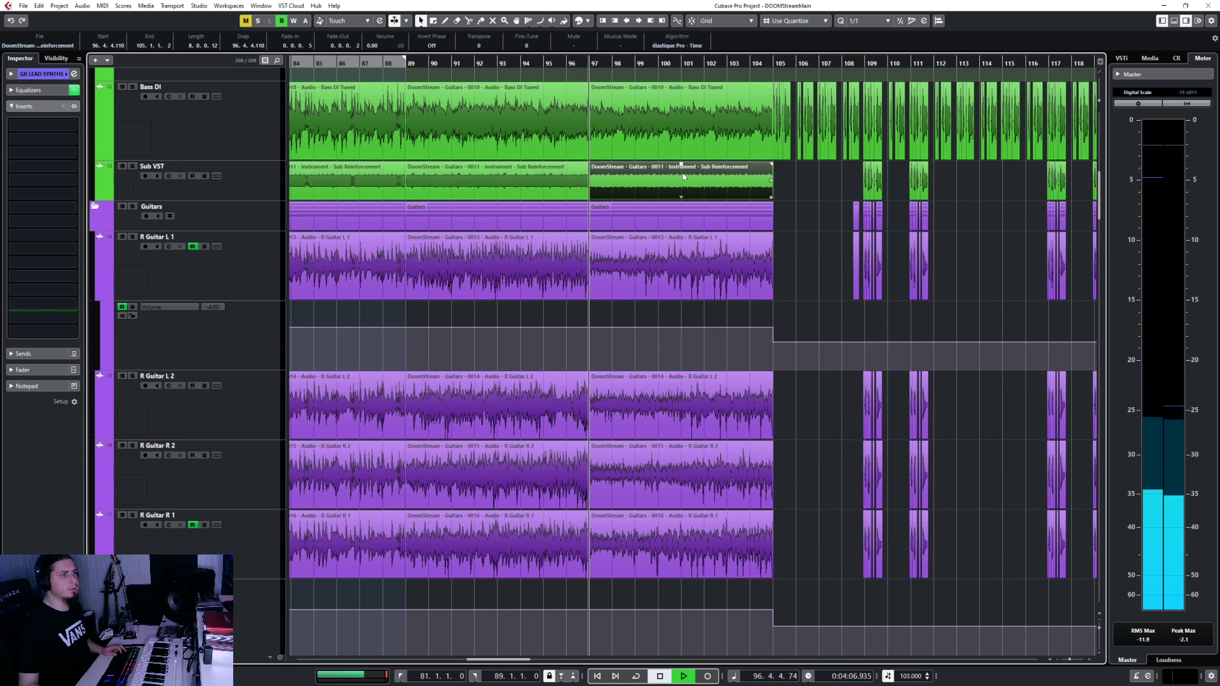
# Stop playback at bar 97 and briefly audition the start of the section at bar 73
pyautogui.press('space')
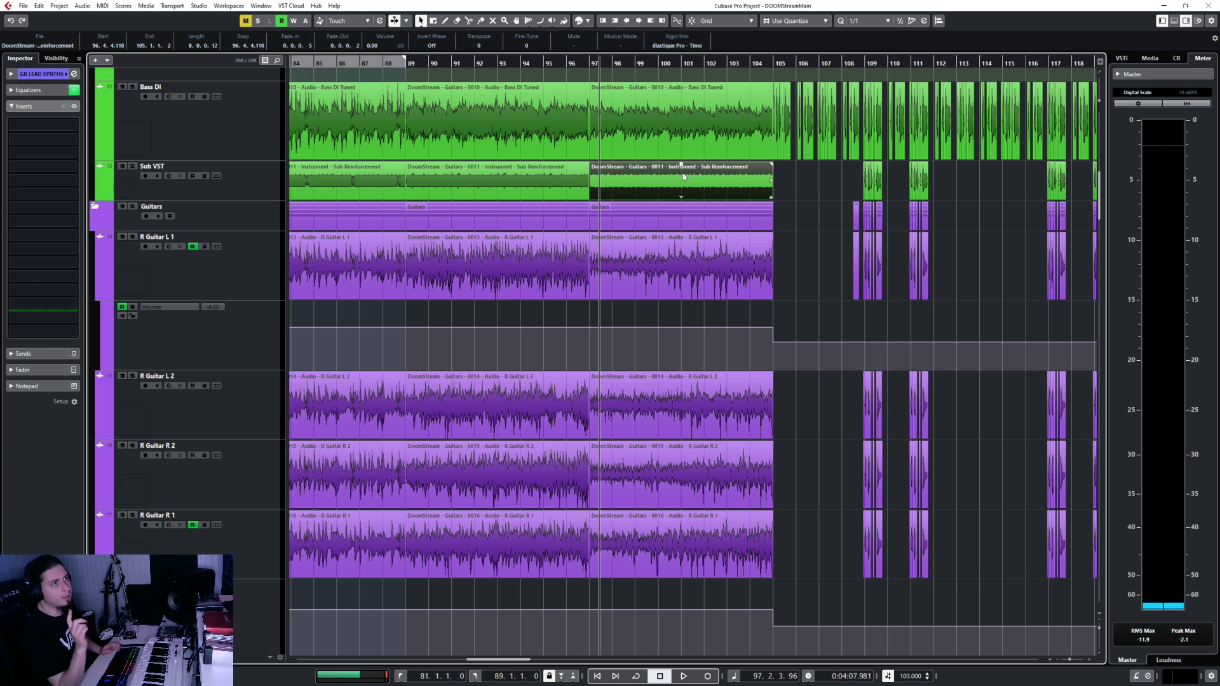
pyautogui.scroll(-2, 682, 181)
pyautogui.scroll(-2, 651, 337)
pyautogui.hscroll(-5, 646, 382)
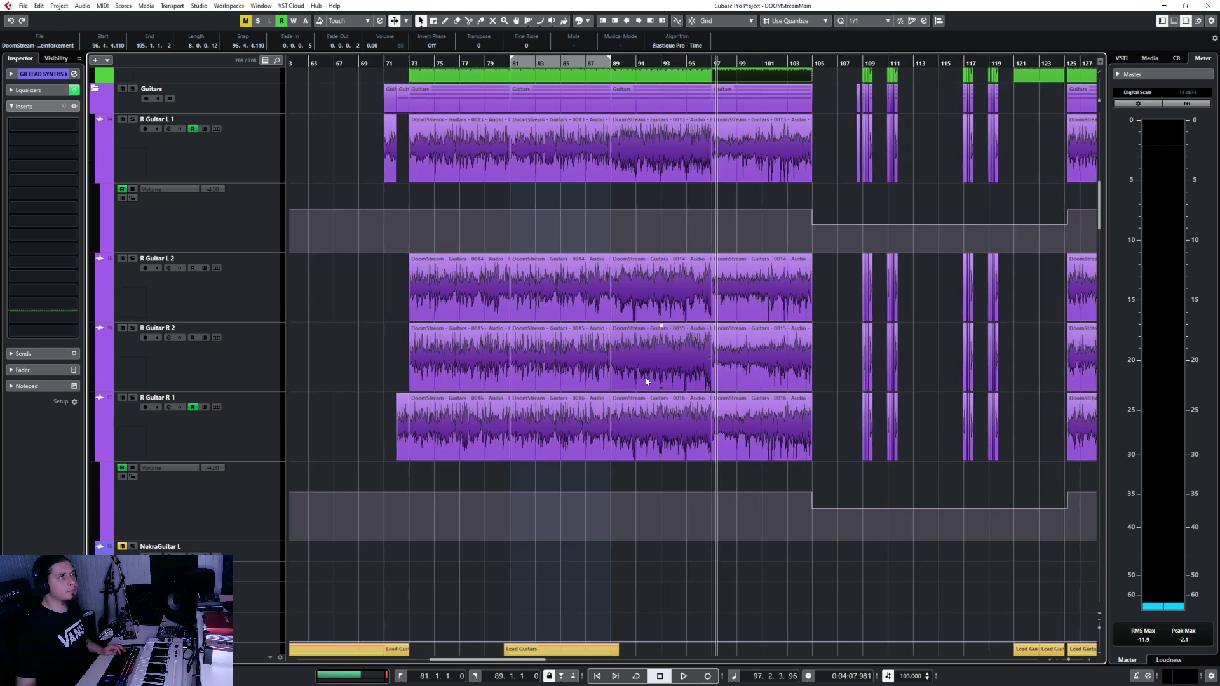
pyautogui.scroll(3, 632, 402)
pyautogui.hscroll(-3, 613, 354)
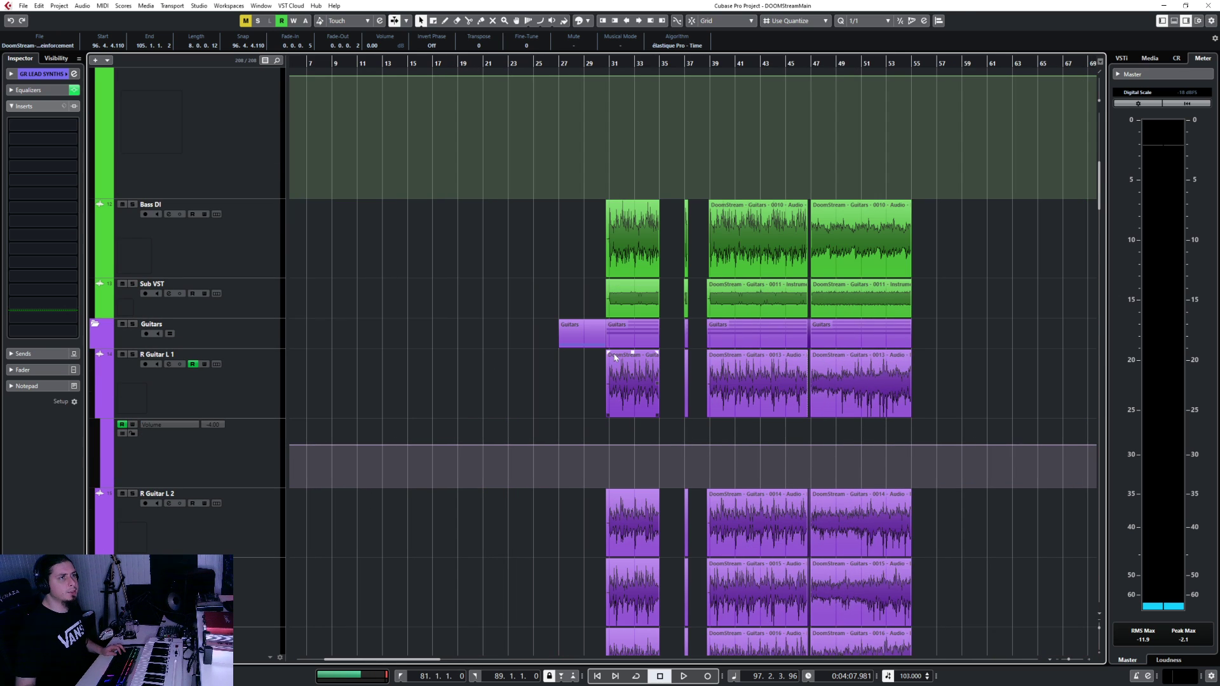
pyautogui.hscroll(2, 614, 358)
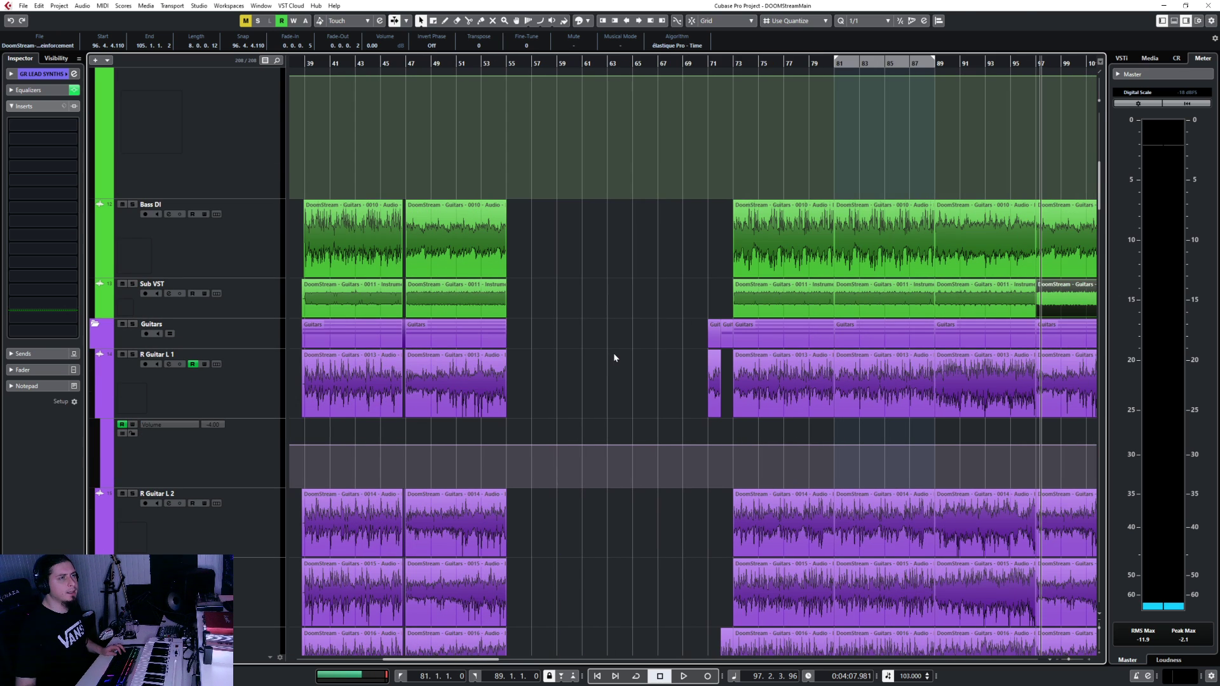
pyautogui.click(731, 64)
pyautogui.press('space')
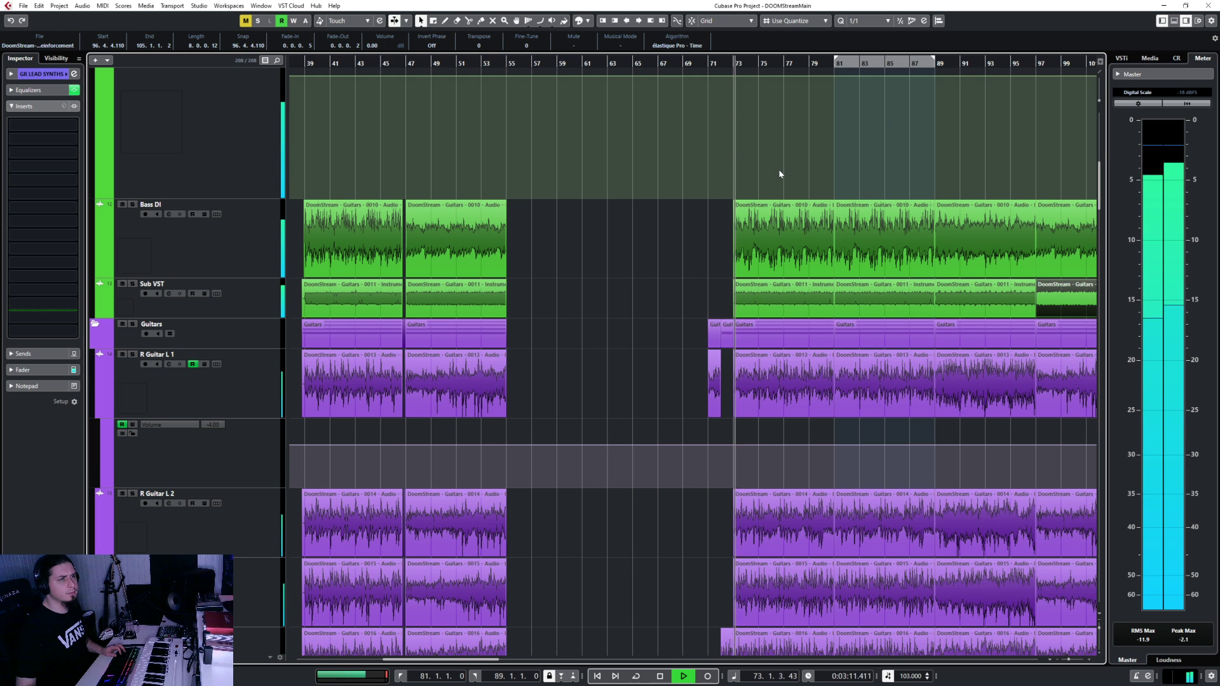
pyautogui.press('space')
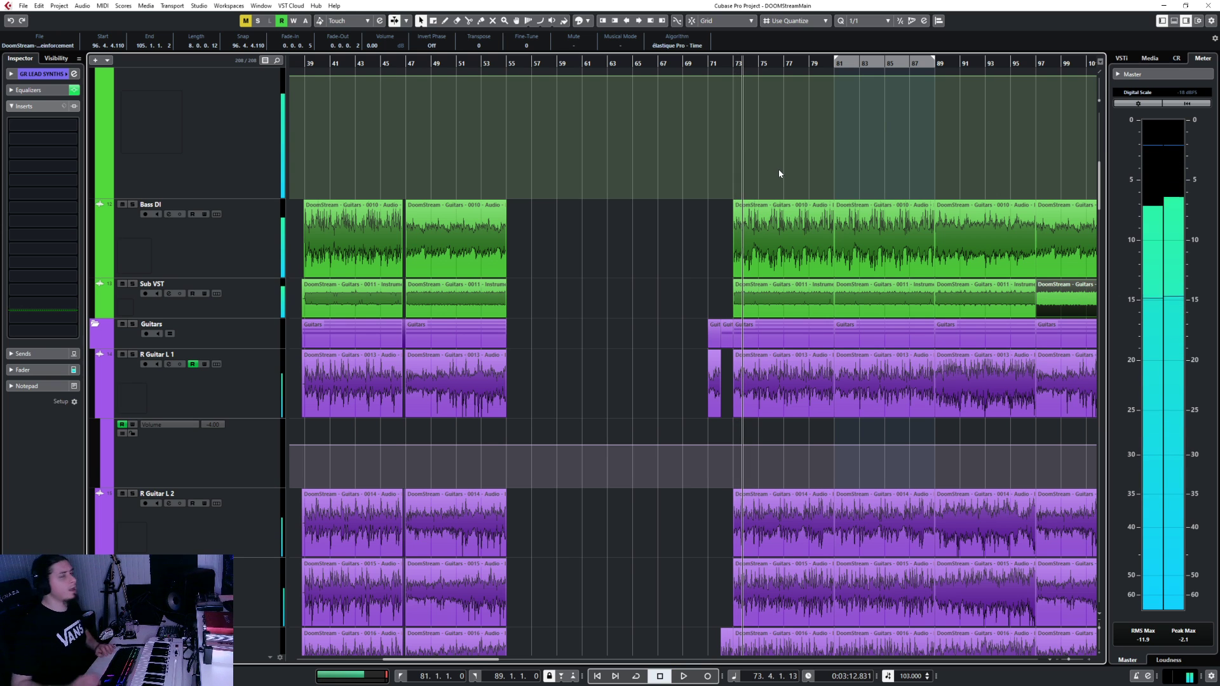
# Look over the bass, sub, guitar and synth clips as far as about bar 171, and return the playback position to bar 97
pyautogui.hscroll(8, 818, 245)
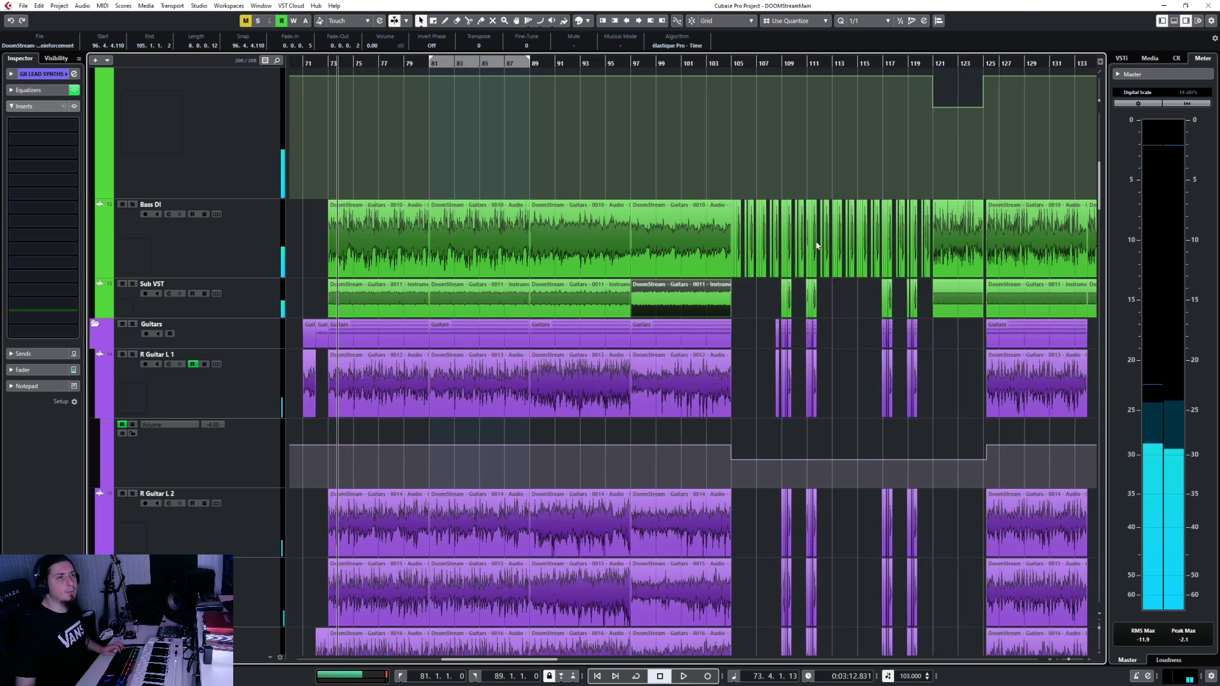
pyautogui.hscroll(9, 818, 245)
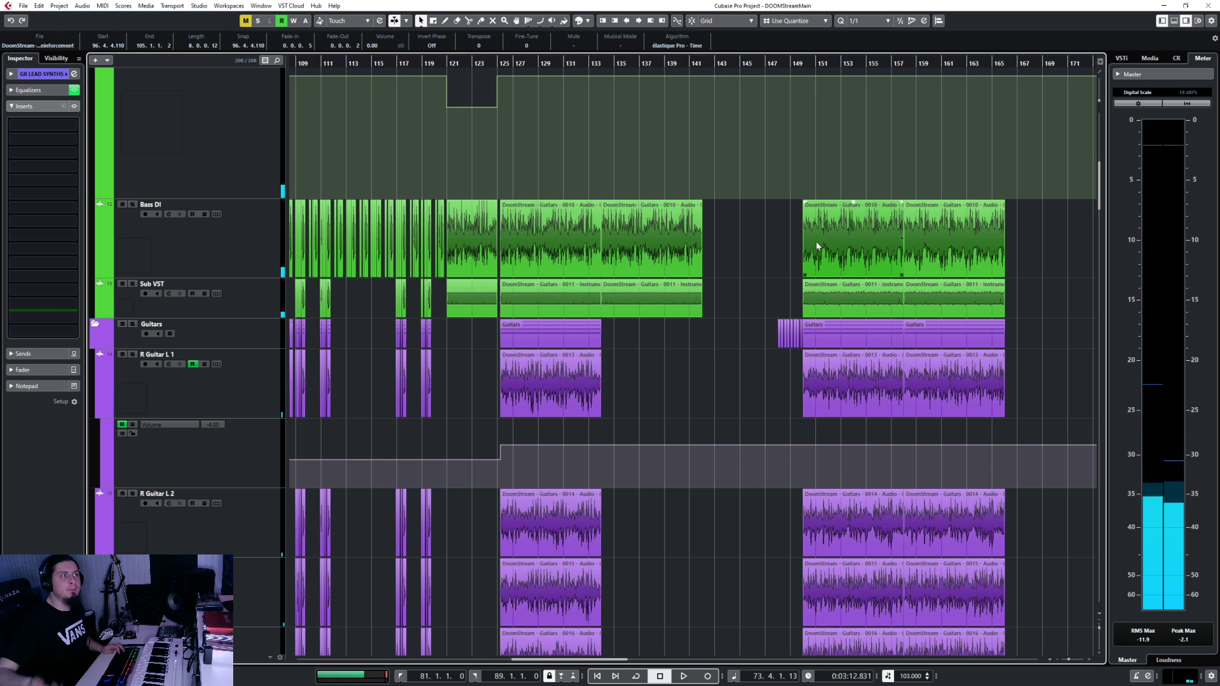
pyautogui.scroll(6, 636, 313)
pyautogui.hscroll(-6, 636, 313)
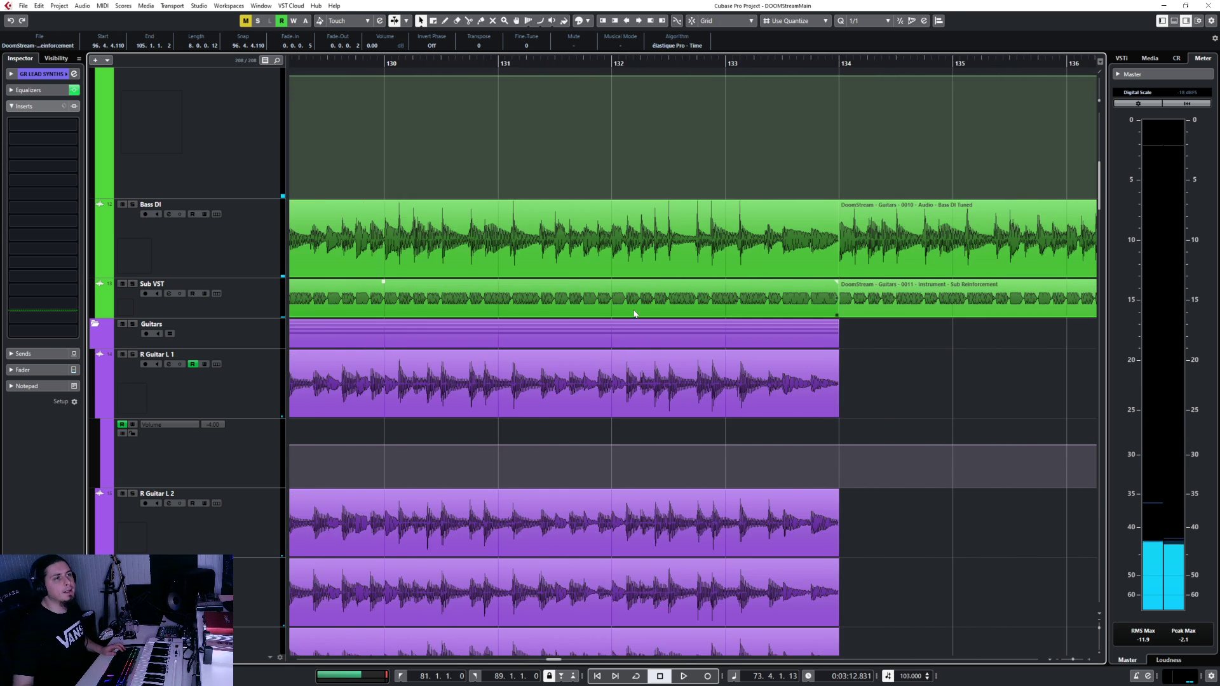
pyautogui.hscroll(-5, 634, 314)
pyautogui.scroll(-5, 634, 314)
pyautogui.scroll(-6, 635, 314)
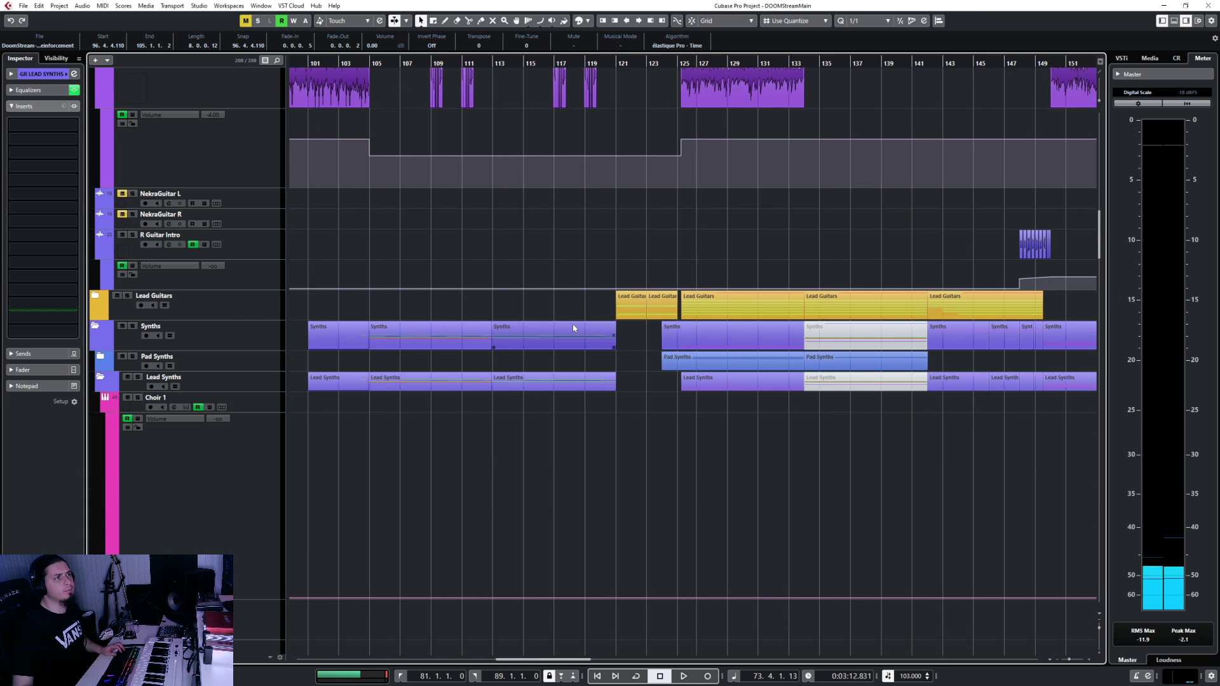
pyautogui.scroll(3, 562, 330)
pyautogui.hscroll(-5, 561, 331)
pyautogui.click(491, 63)
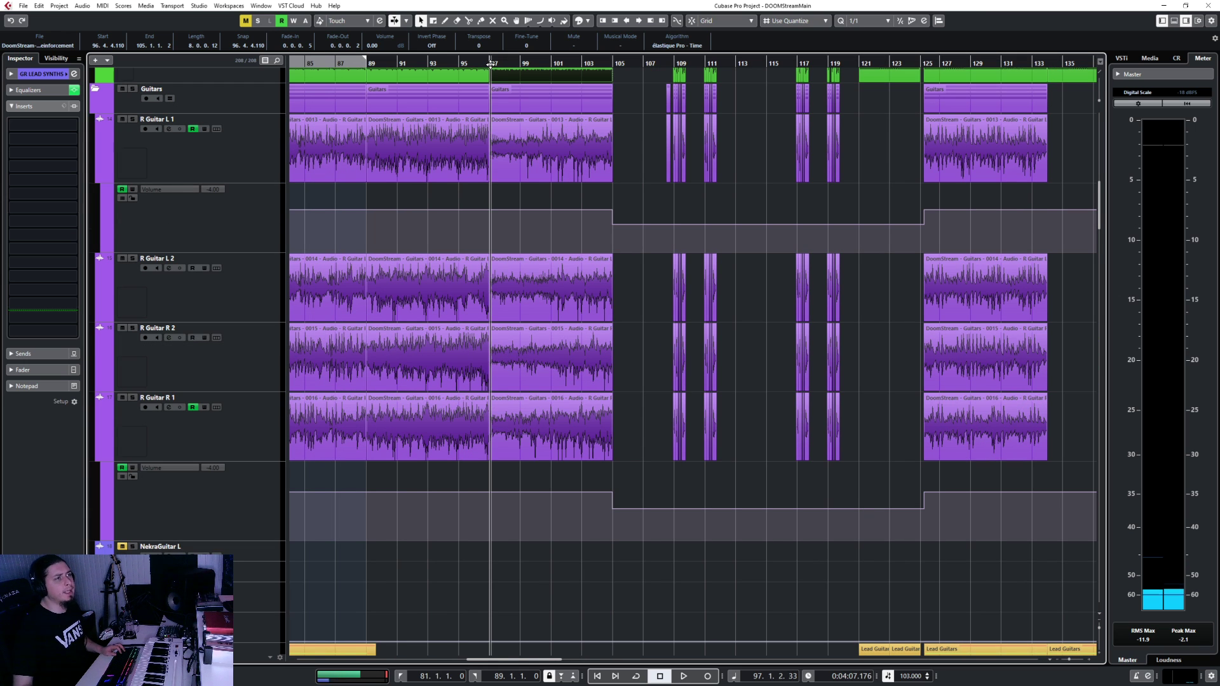
# Play from about bar 104 through the sparse guitar section past bar 113 to check its bass, sub and guitar hits
pyautogui.scroll(3, 535, 146)
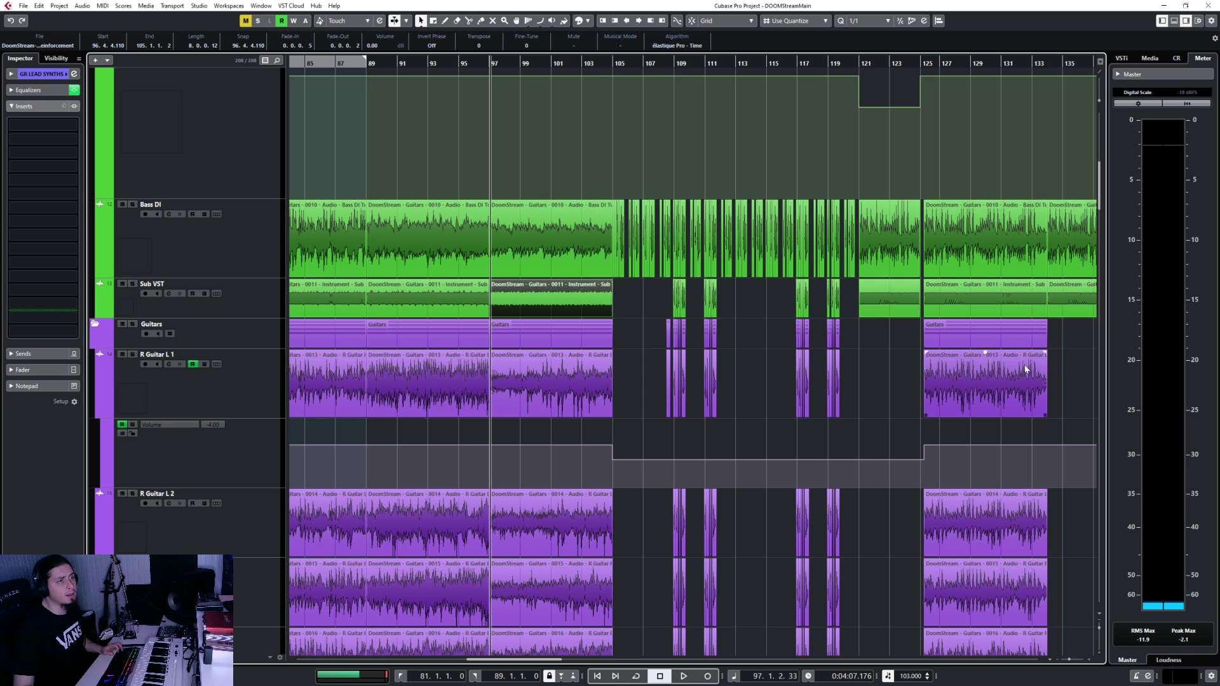
pyautogui.hscroll(5, 691, 309)
pyautogui.click(690, 309)
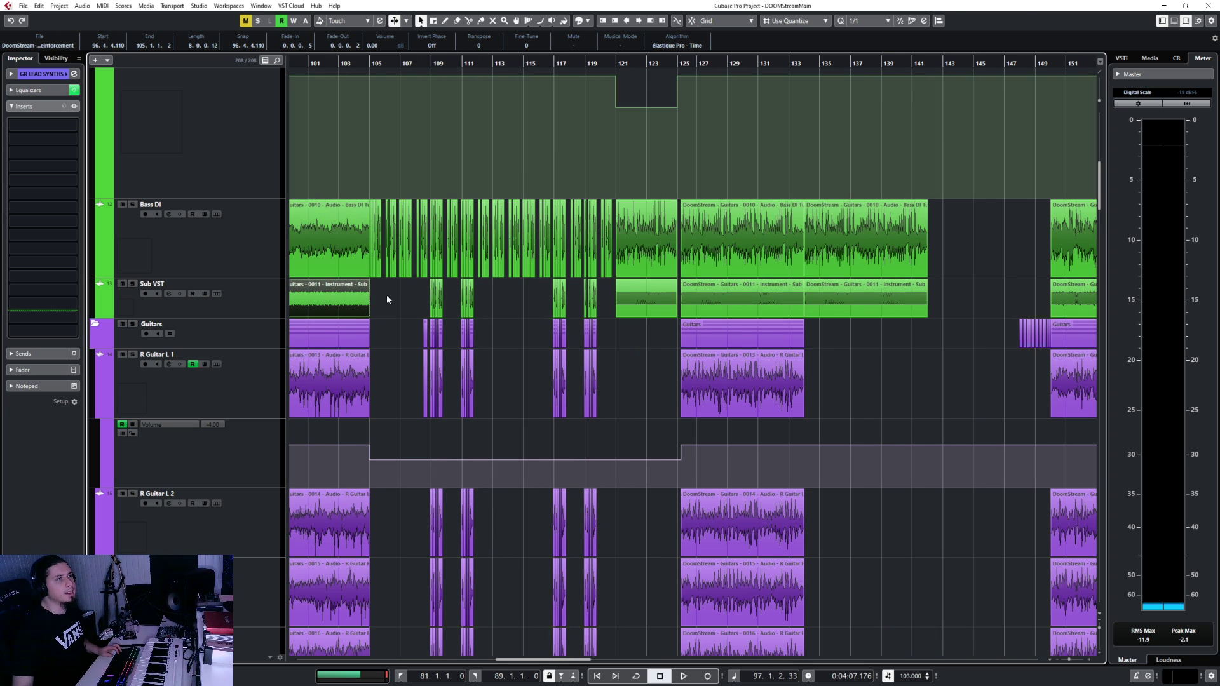
pyautogui.scroll(5, 386, 295)
pyautogui.hscroll(-4, 394, 299)
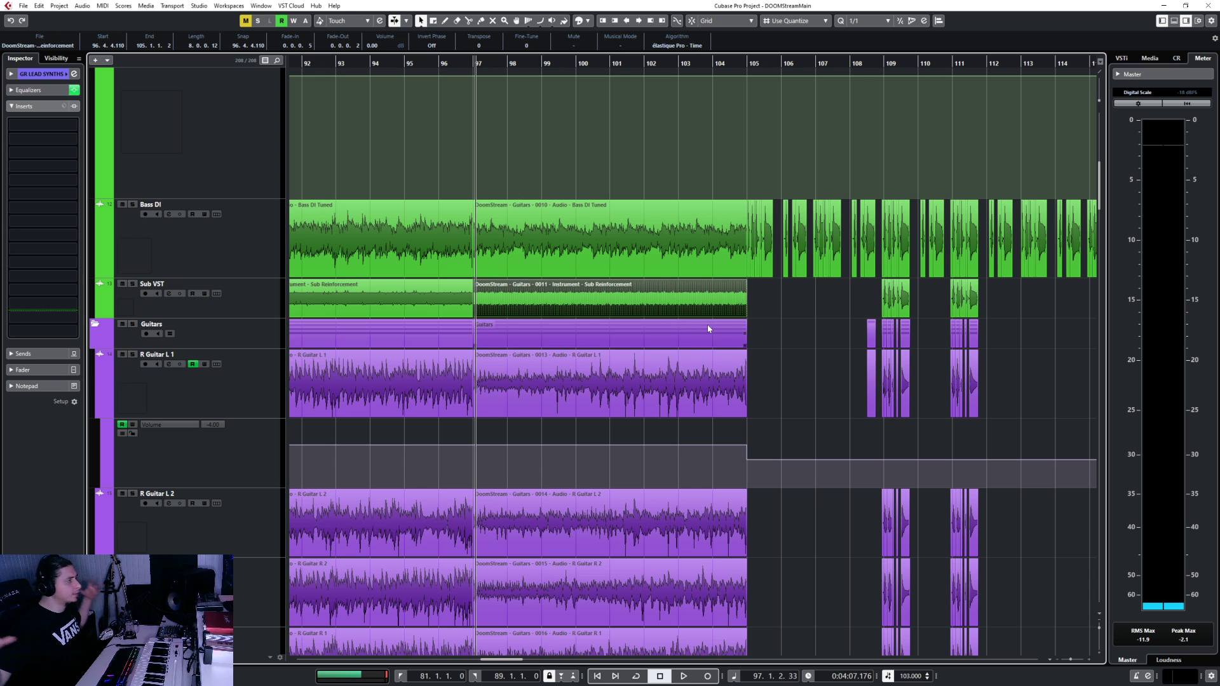
pyautogui.click(703, 64)
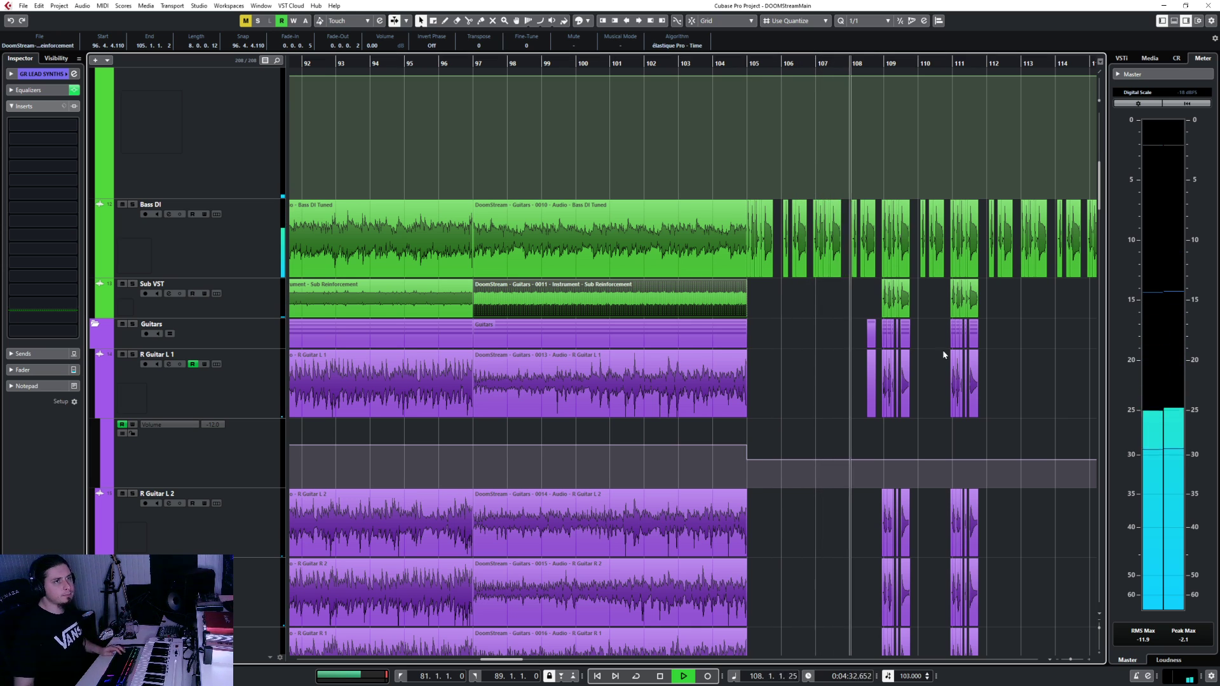
pyautogui.keyDown('ctrl'); pyautogui.scroll(6, 945, 403); pyautogui.keyUp('ctrl')
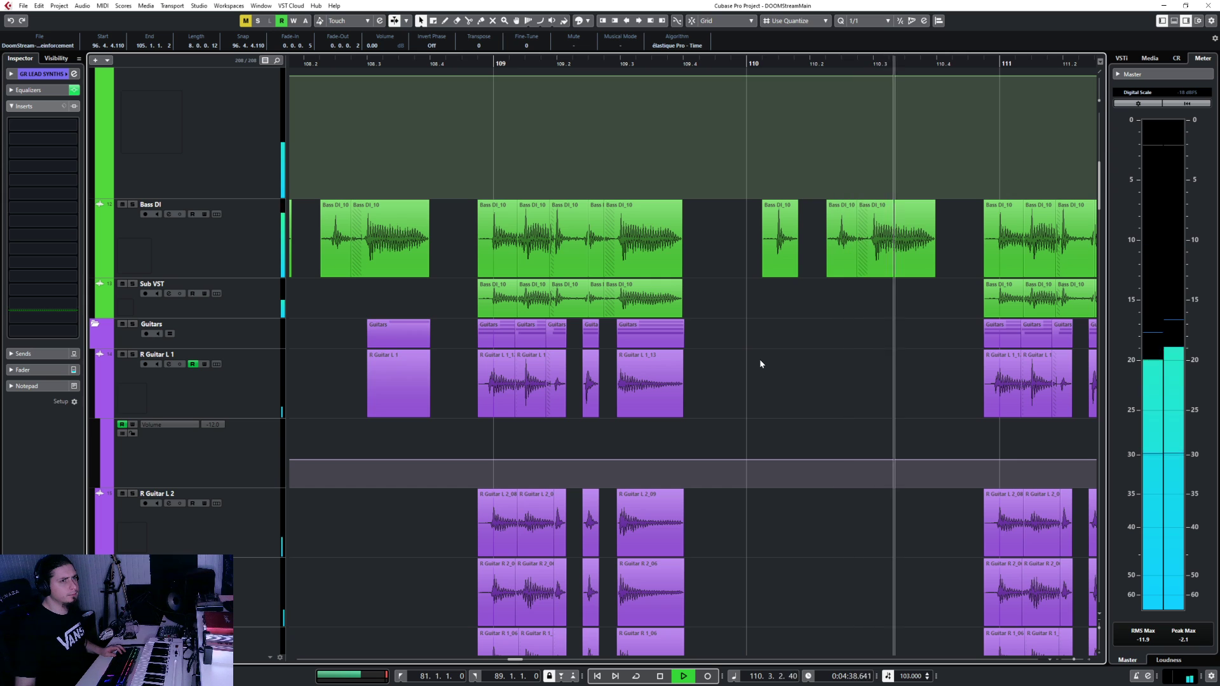
pyautogui.keyDown('ctrl'); pyautogui.scroll(-4, 760, 360); pyautogui.keyUp('ctrl')
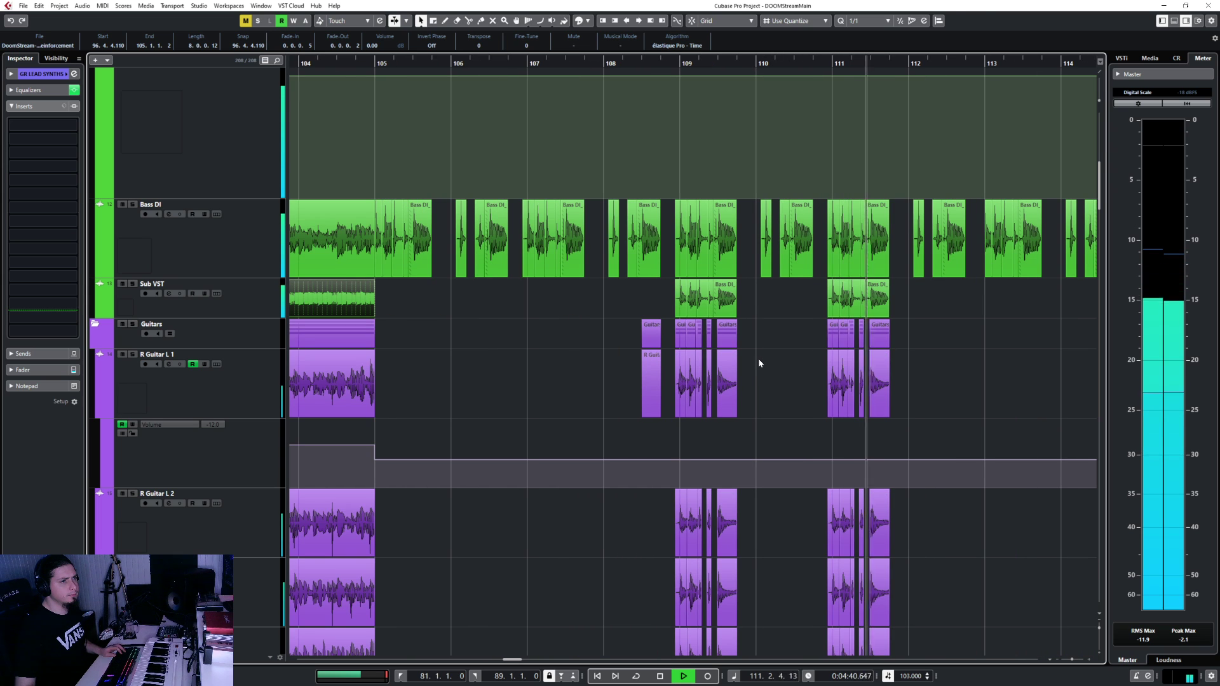
pyautogui.press('f')
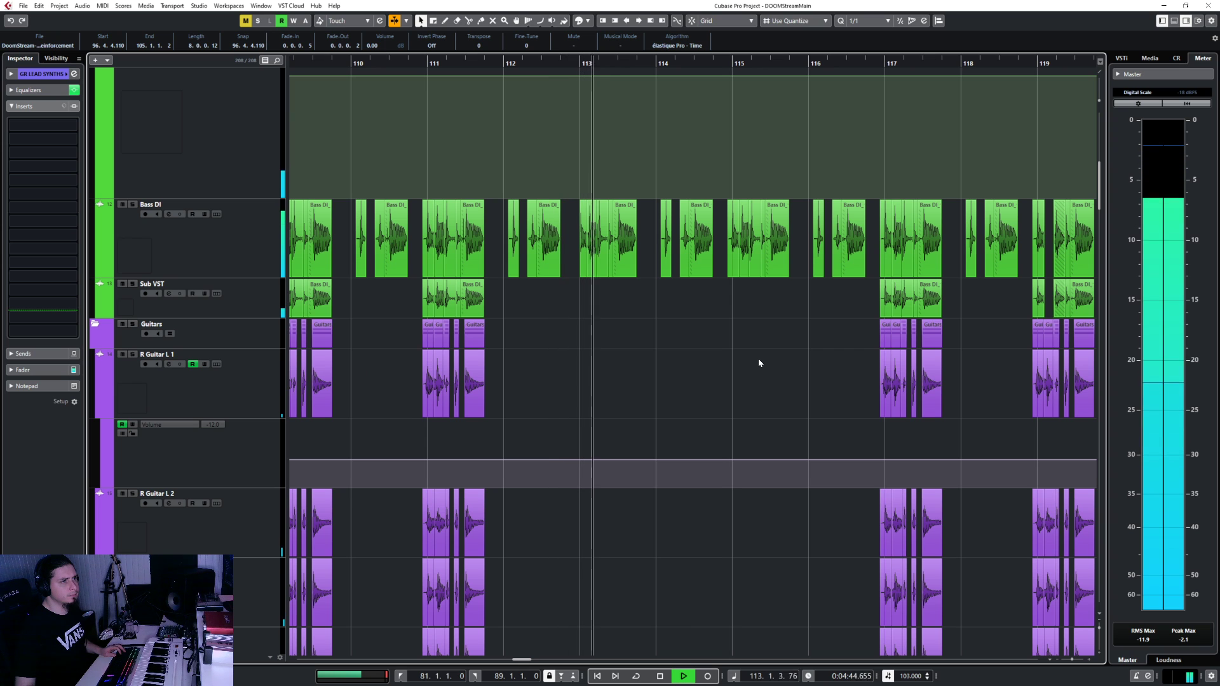
pyautogui.scroll(-5, 758, 362)
pyautogui.press('space')
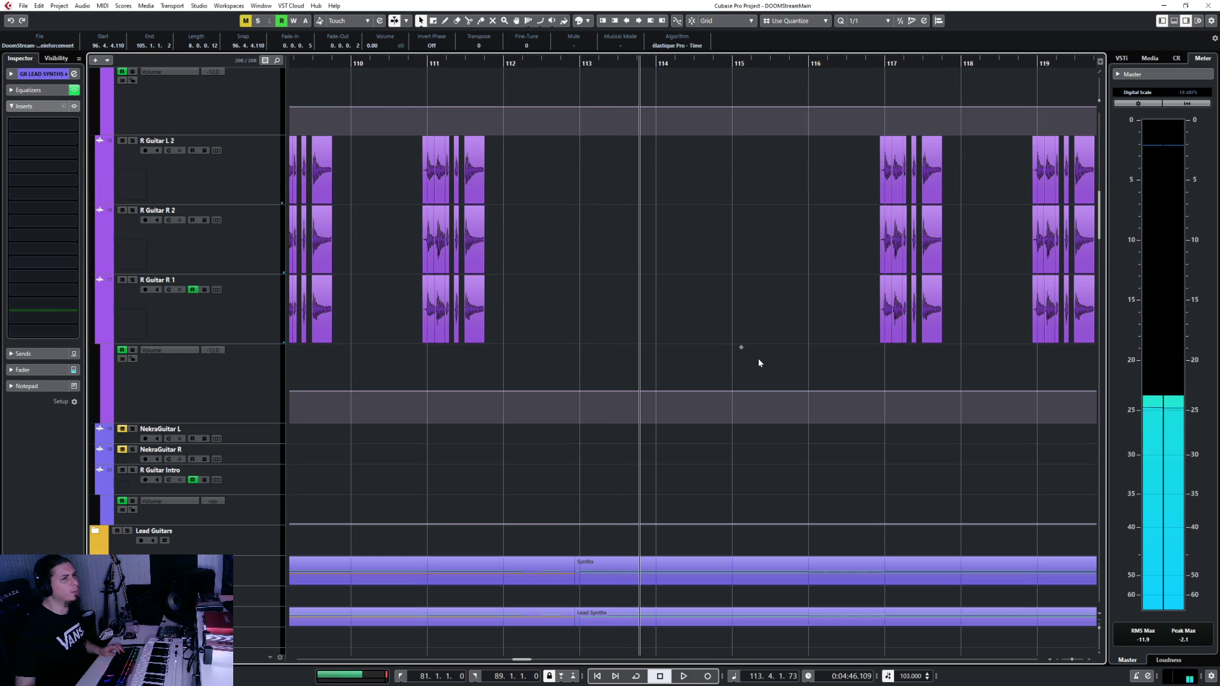
# Replay the passage from just before bar 113 and stop shortly before bar 114
pyautogui.click(566, 64)
pyautogui.press('space')
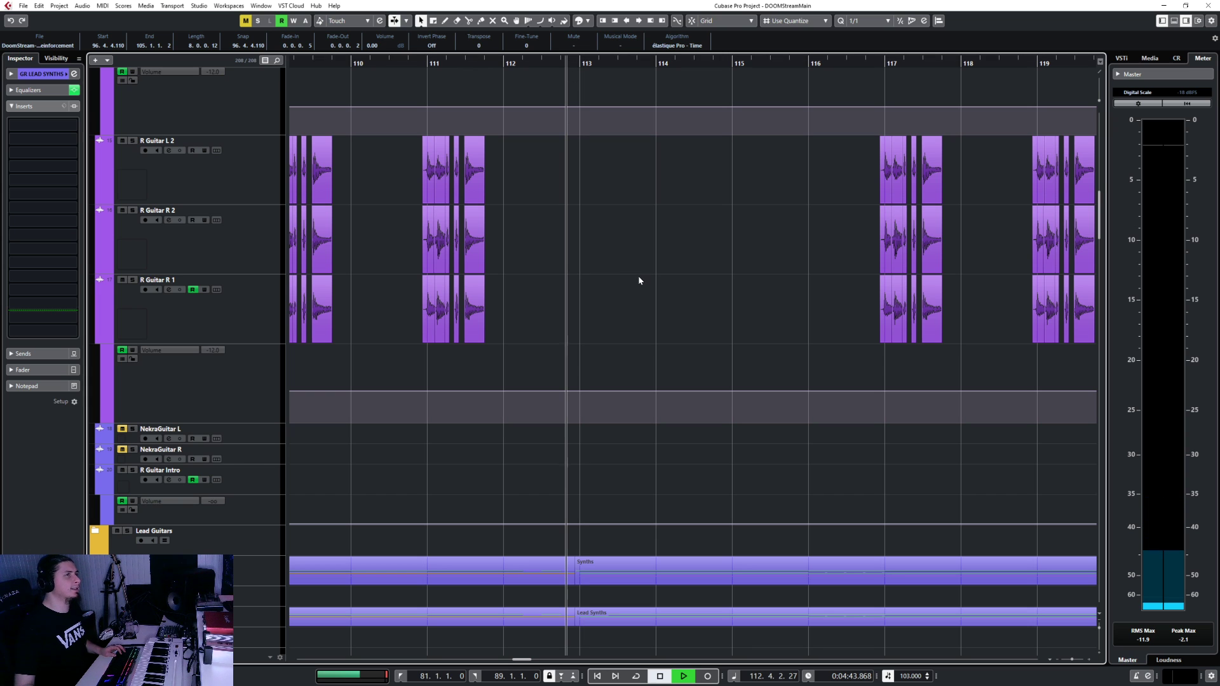
pyautogui.scroll(-10, 640, 281)
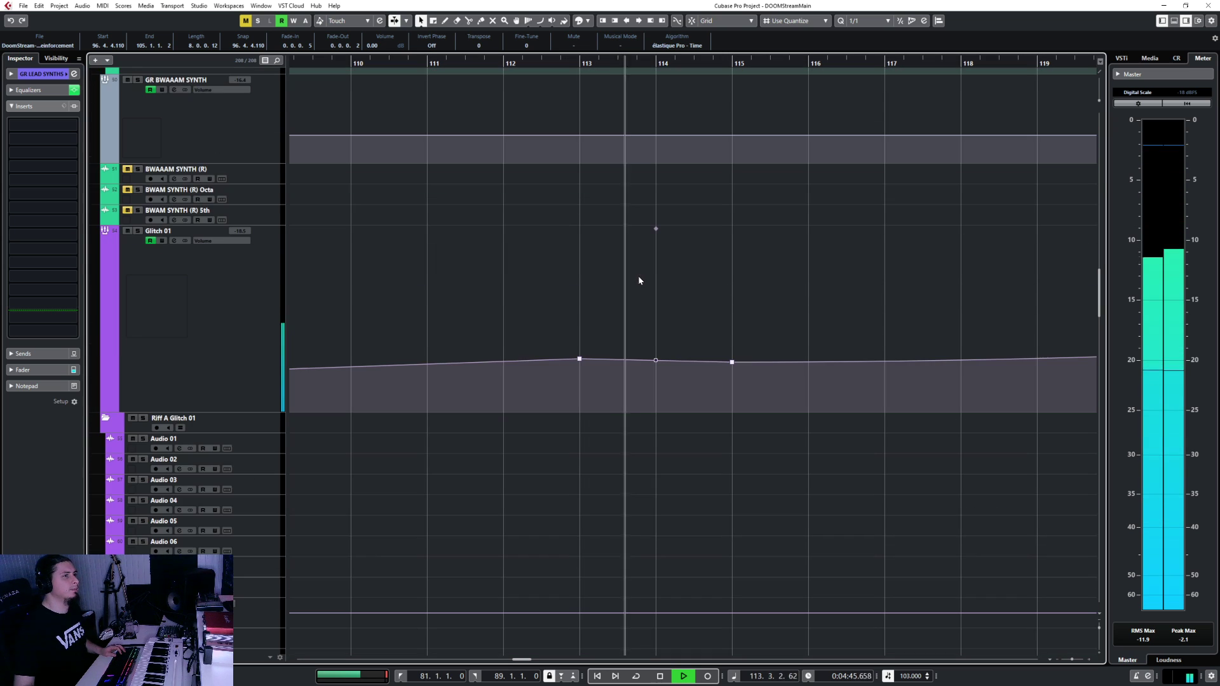
pyautogui.press('space')
# Search the synth and glitch tracks for the layers sounding at bar 113 and expand the Intermission Glitch folder
pyautogui.scroll(-7, 640, 281)
pyautogui.scroll(-8, 640, 279)
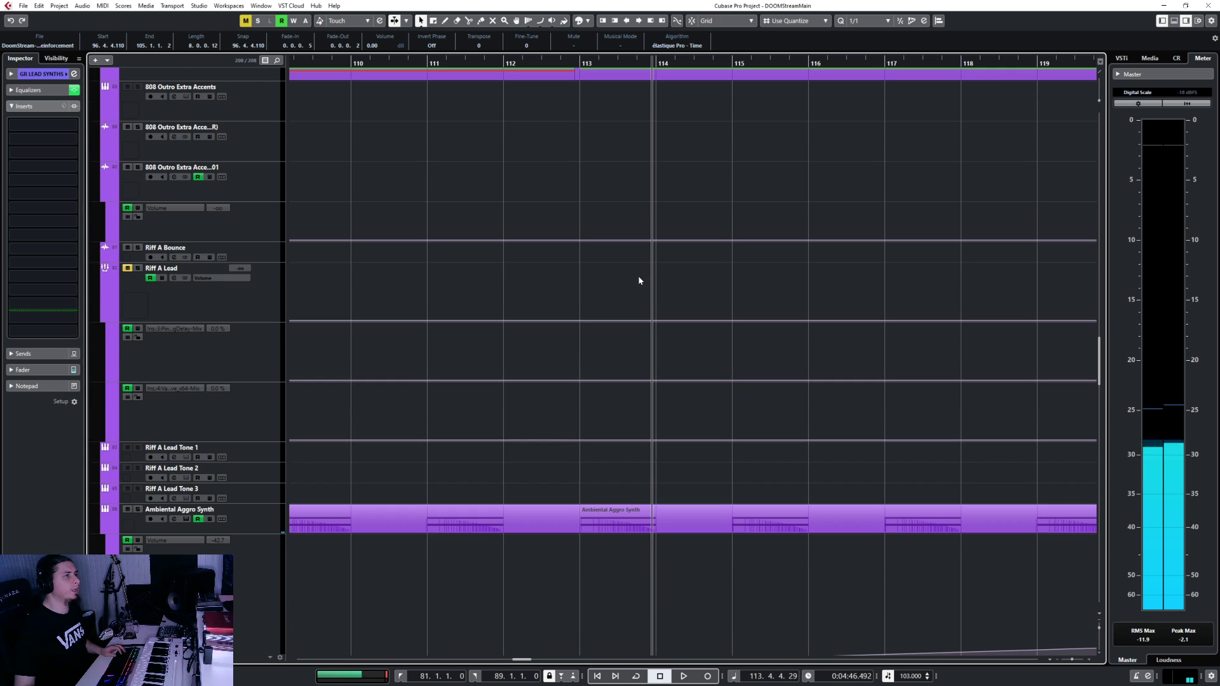
pyautogui.scroll(15, 627, 231)
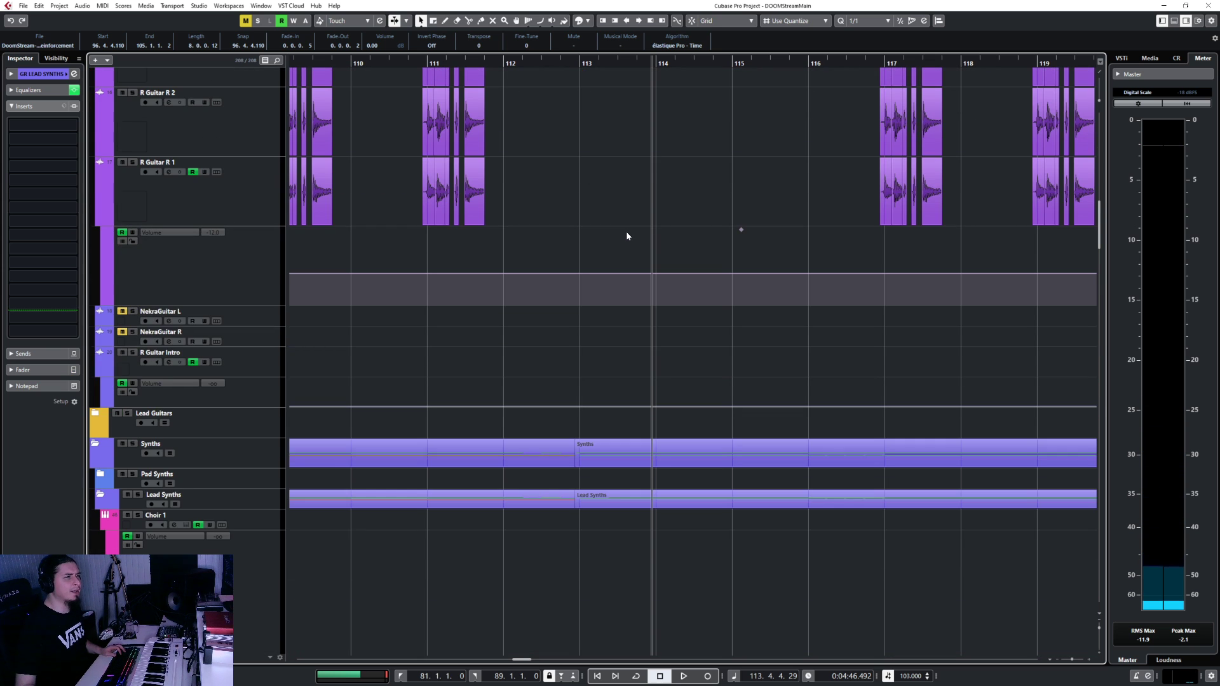
pyautogui.scroll(5, 626, 235)
pyautogui.scroll(-9, 626, 235)
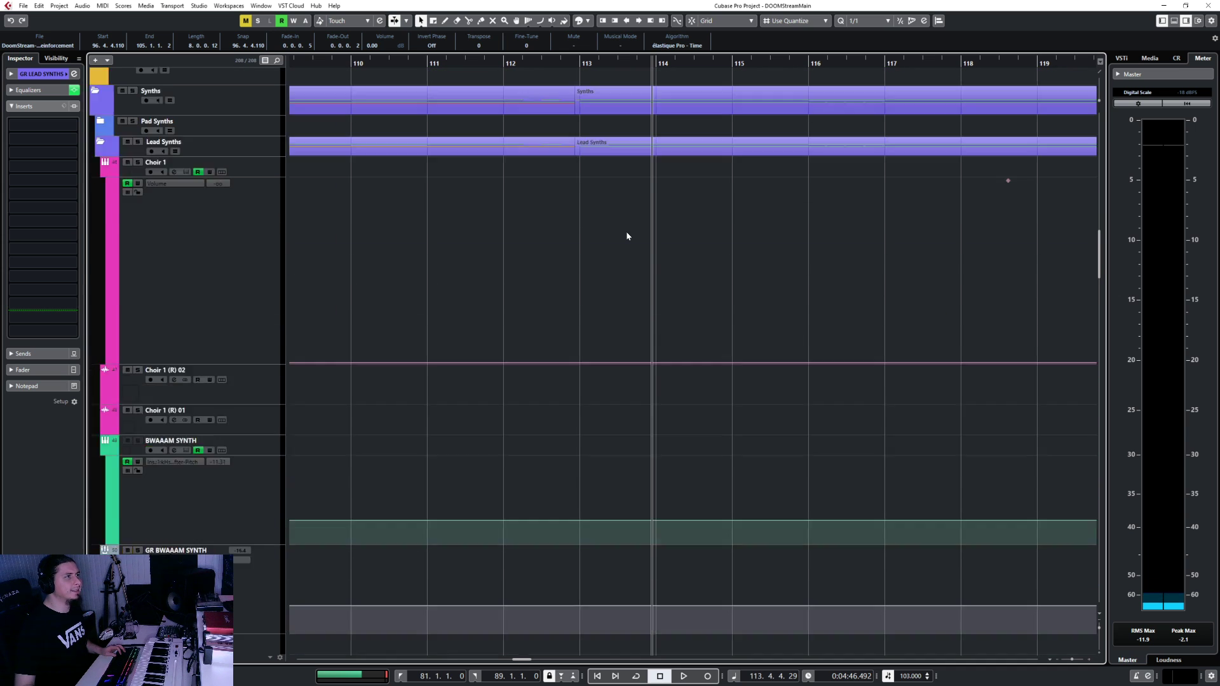
pyautogui.scroll(3, 627, 236)
pyautogui.scroll(-5, 460, 342)
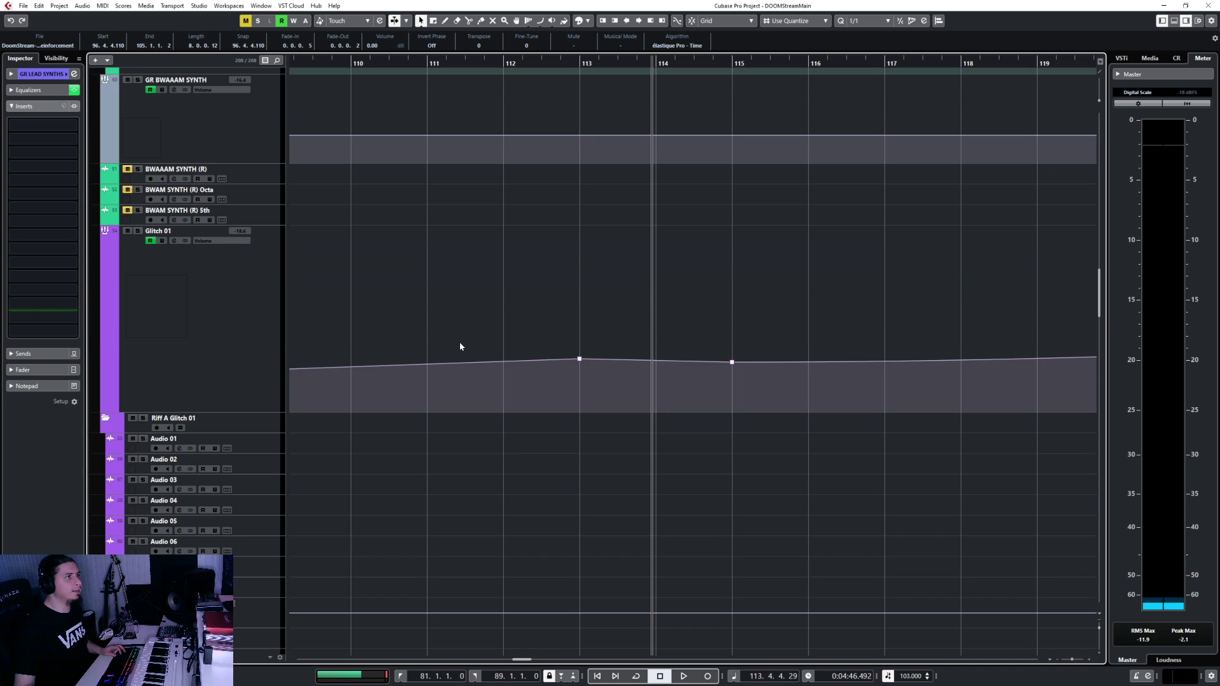
pyautogui.scroll(-6, 460, 342)
pyautogui.scroll(3, 459, 344)
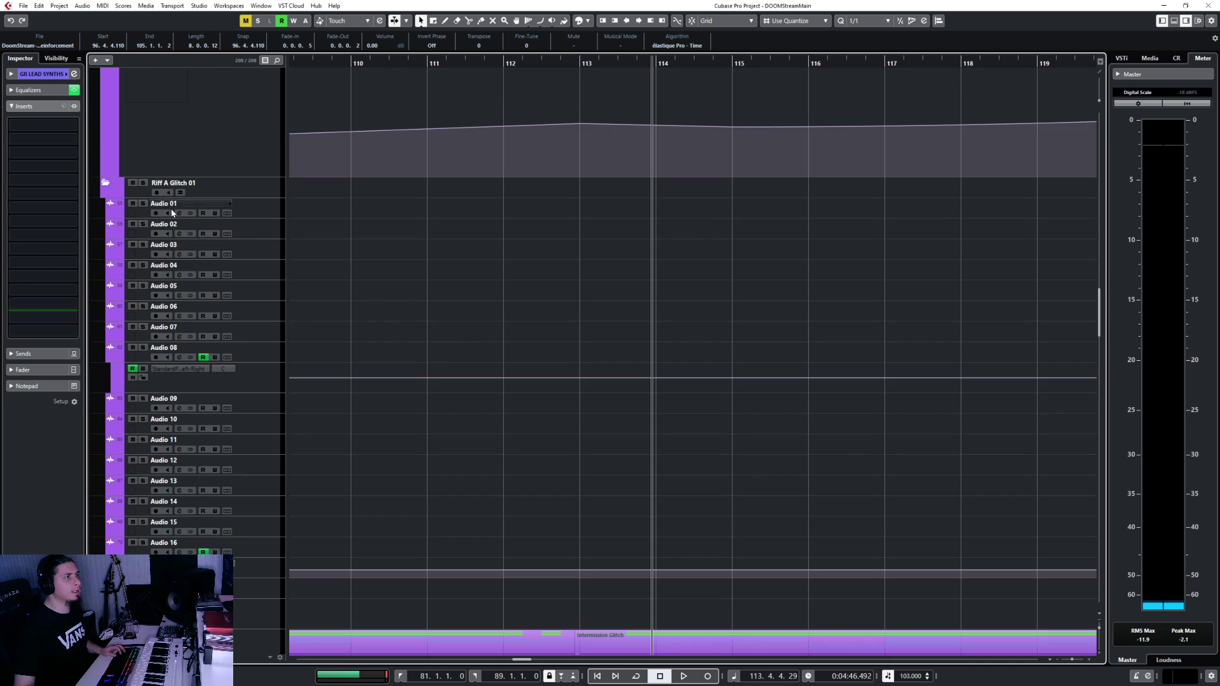
pyautogui.scroll(-9, 463, 300)
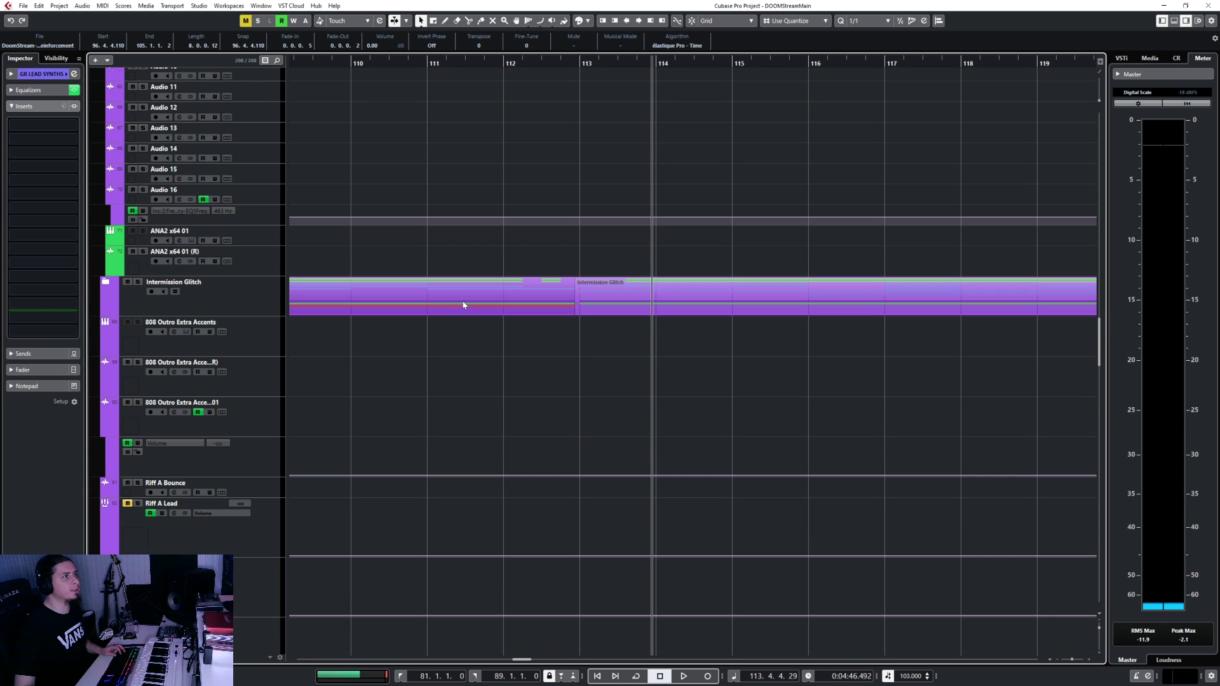
pyautogui.click(106, 283)
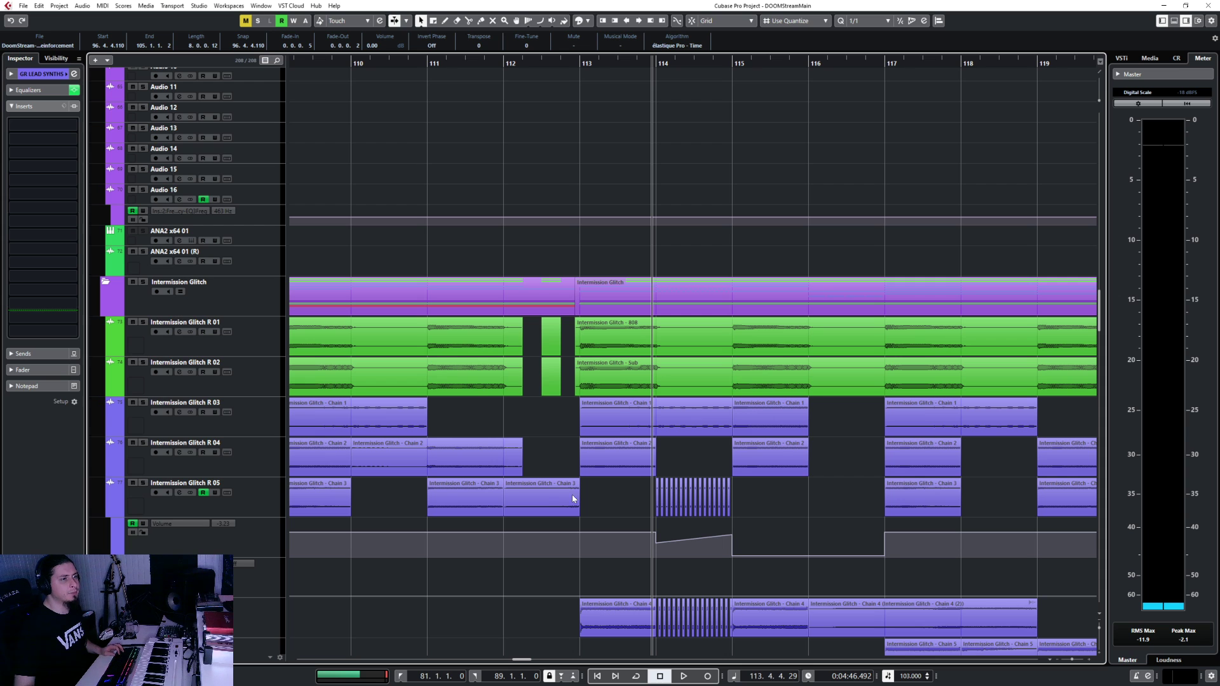
# Select the Intermission Glitch - Chain 4 clip at bar 113 on the Intermission Glitch R 06 track and inspect its start up close
pyautogui.scroll(6, 598, 509)
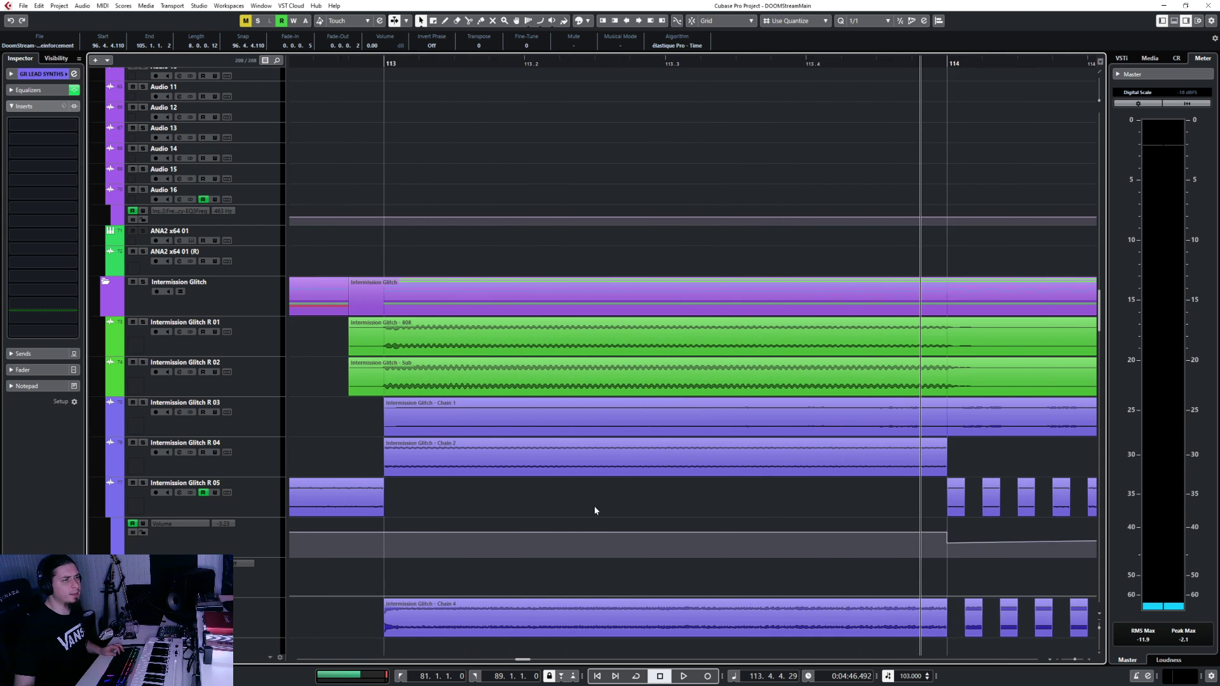
pyautogui.scroll(-3, 565, 497)
pyautogui.scroll(2, 565, 496)
pyautogui.click(557, 499)
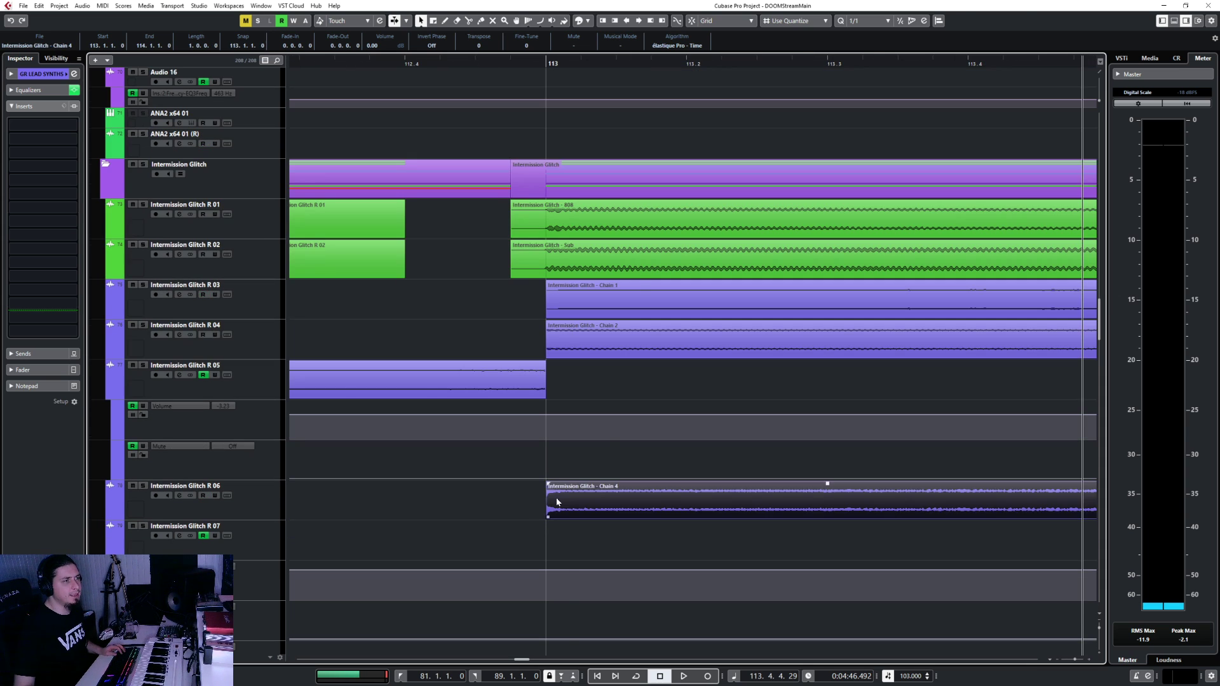
pyautogui.scroll(3, 536, 505)
pyautogui.scroll(2, 536, 507)
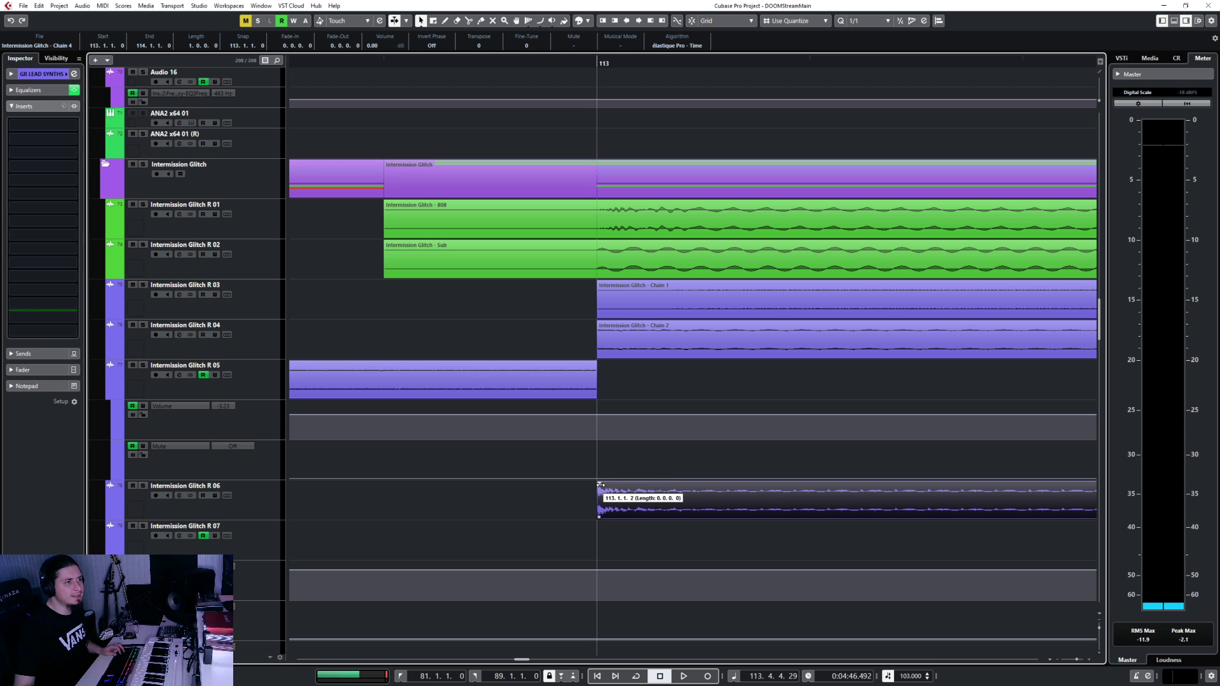
pyautogui.scroll(-8, 621, 515)
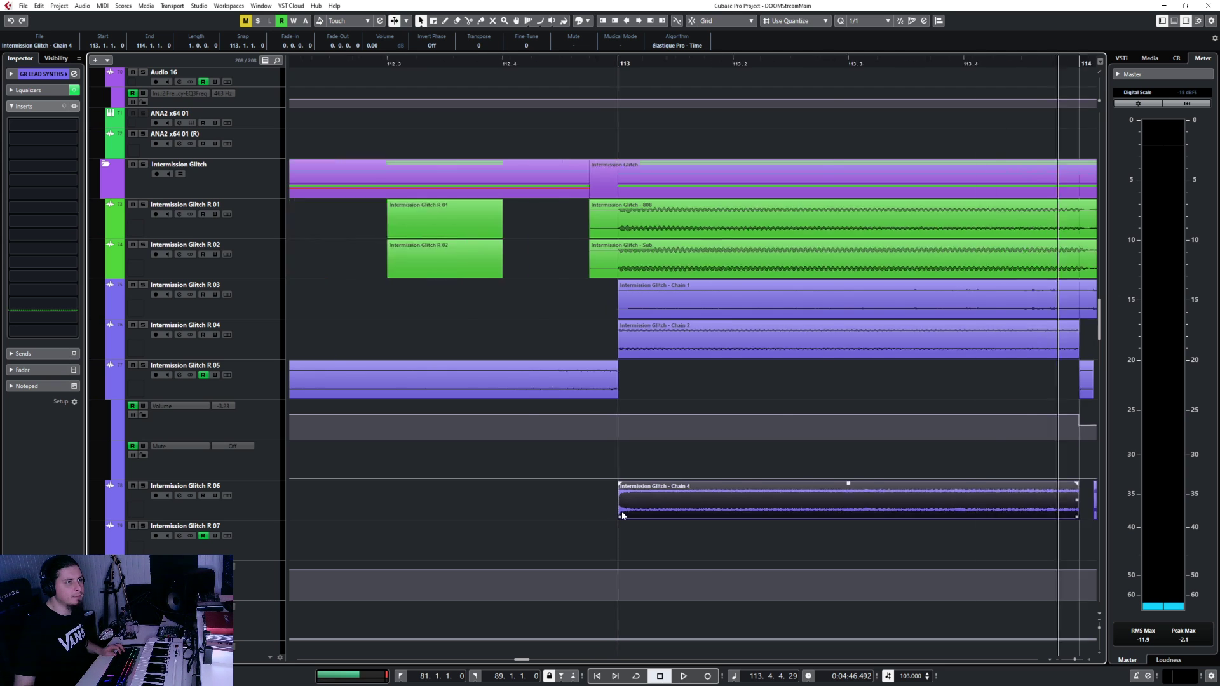
# Play into bar 113, solo the Intermission Glitch R 06 track, and set the playback position to about bar 112
pyautogui.click(533, 62)
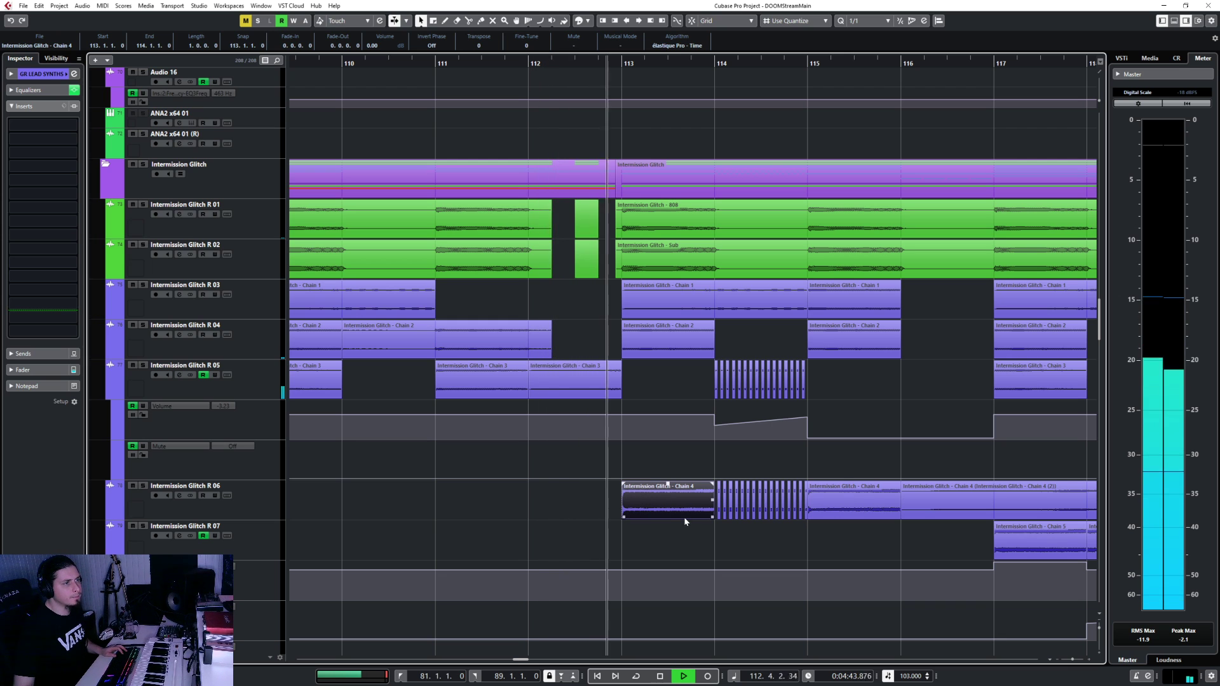
pyautogui.press('space')
pyautogui.click(264, 502)
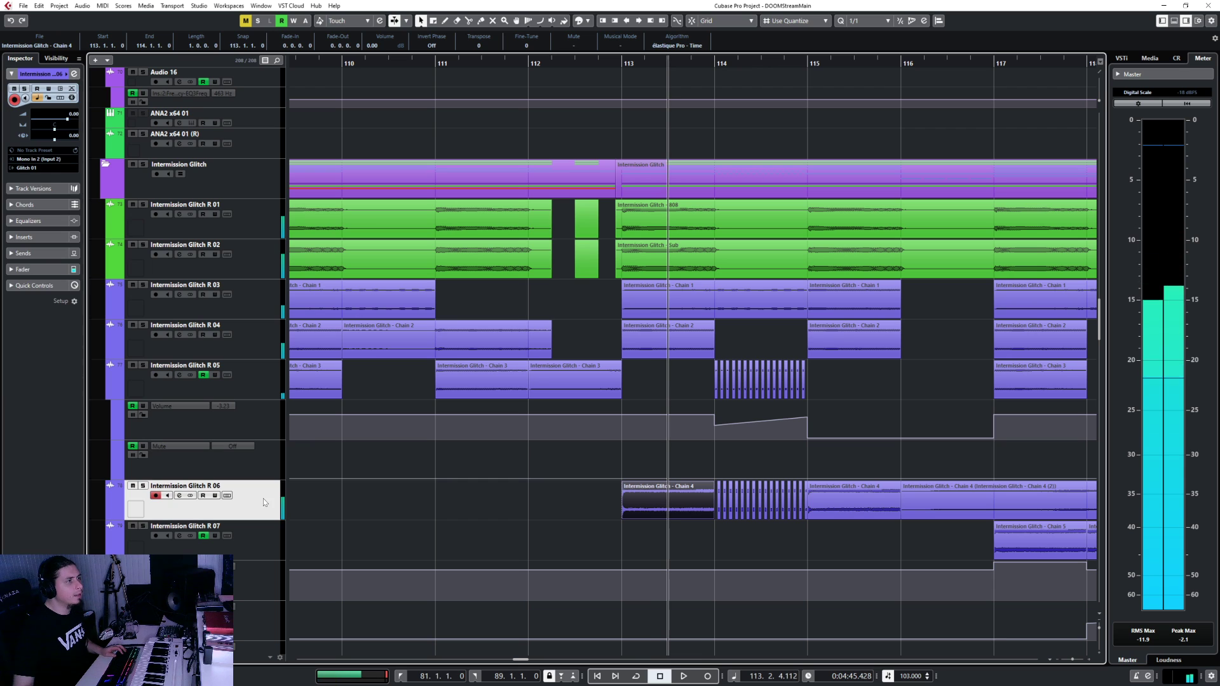
pyautogui.press('s')
pyautogui.click(536, 63)
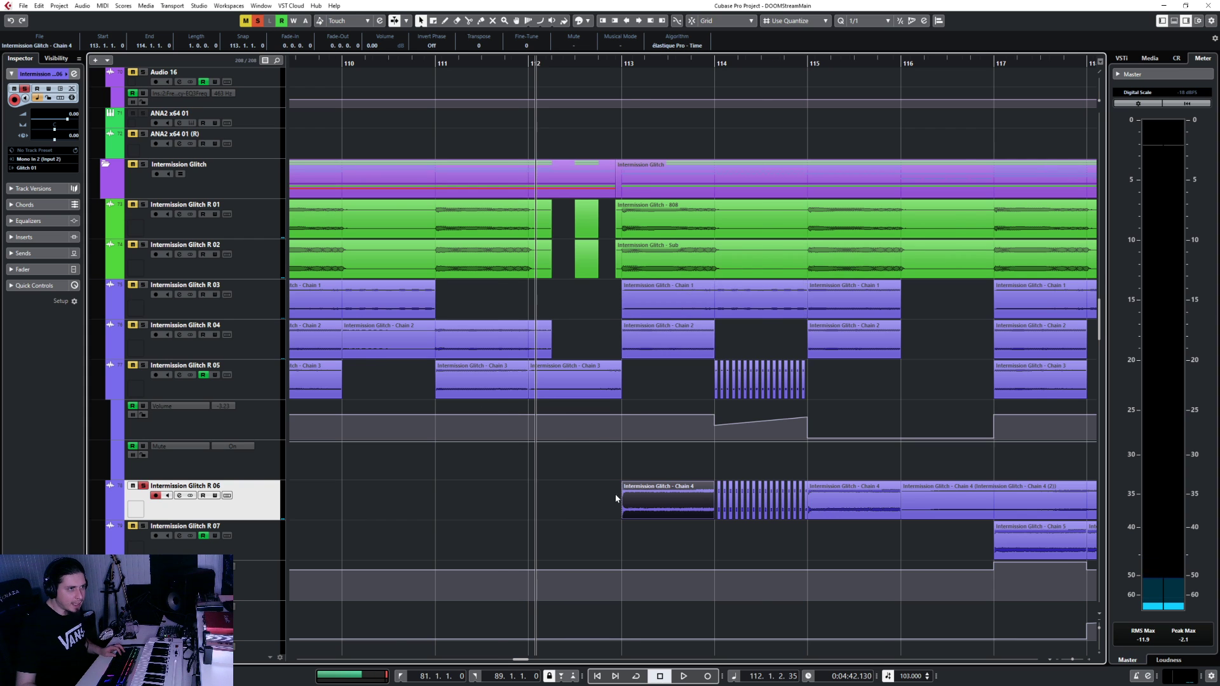
# Examine the start of the Chain 4 clip at bar 113 up close and play the soloed Intermission Glitch R 06 track into bar 115
pyautogui.scroll(12, 624, 502)
pyautogui.scroll(6, 464, 501)
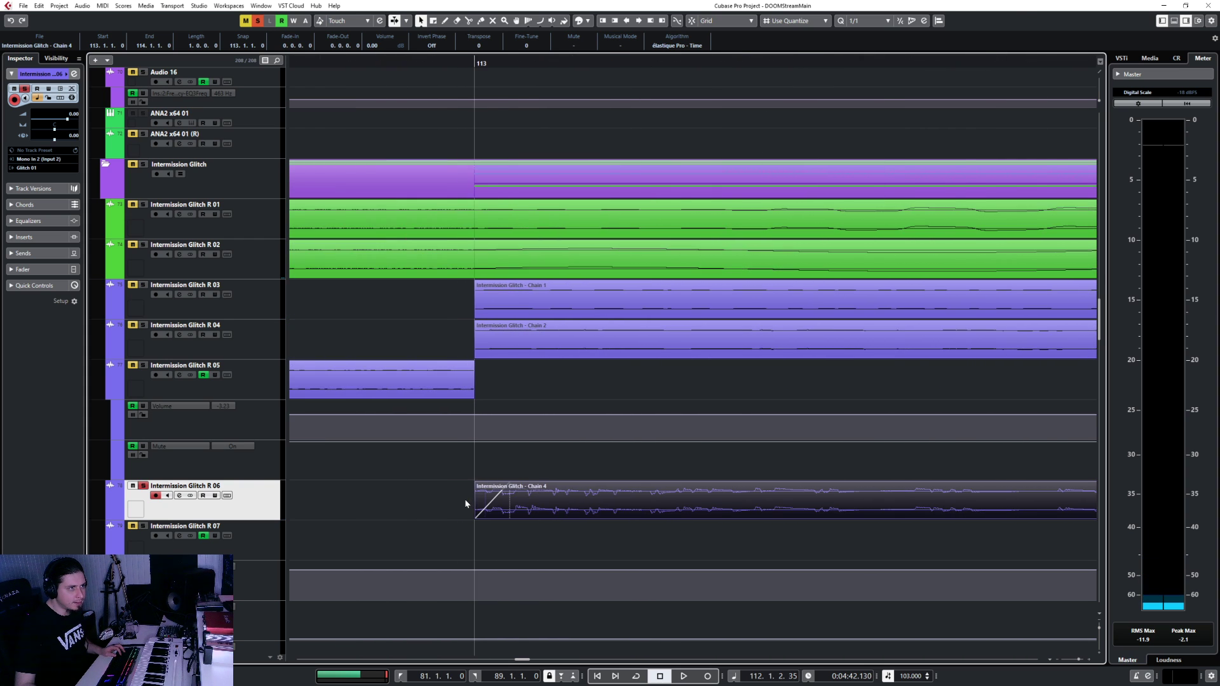
pyautogui.scroll(-10, 481, 501)
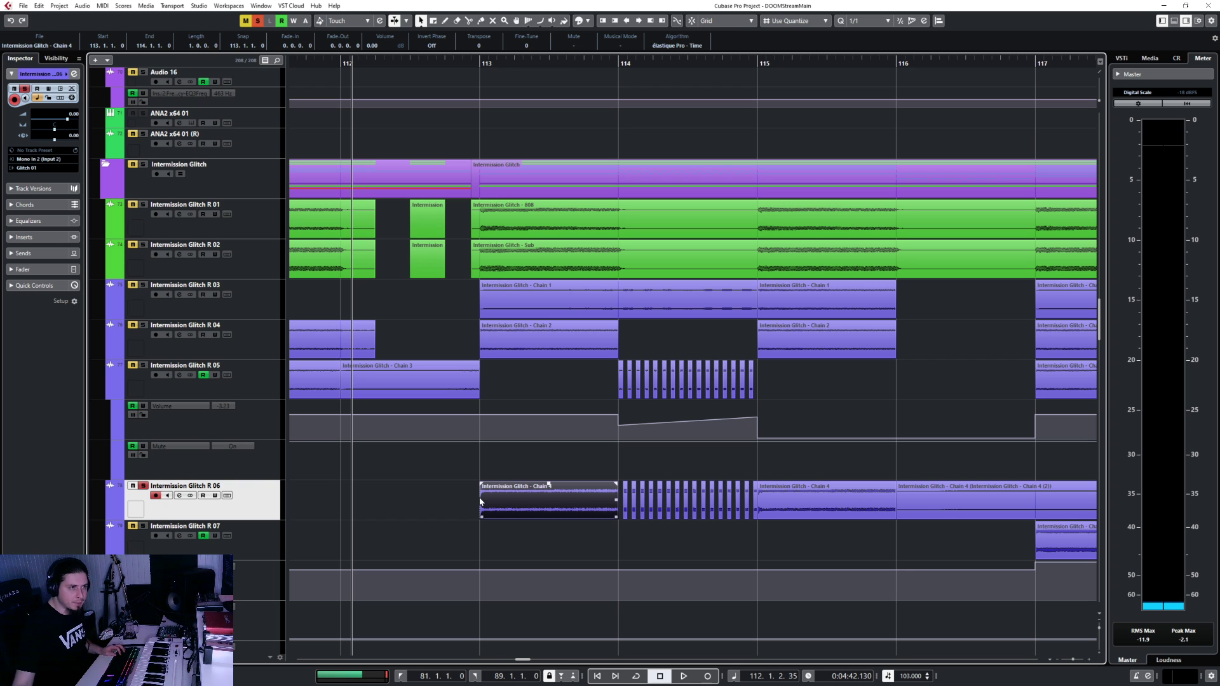
pyautogui.scroll(-10, 414, 455)
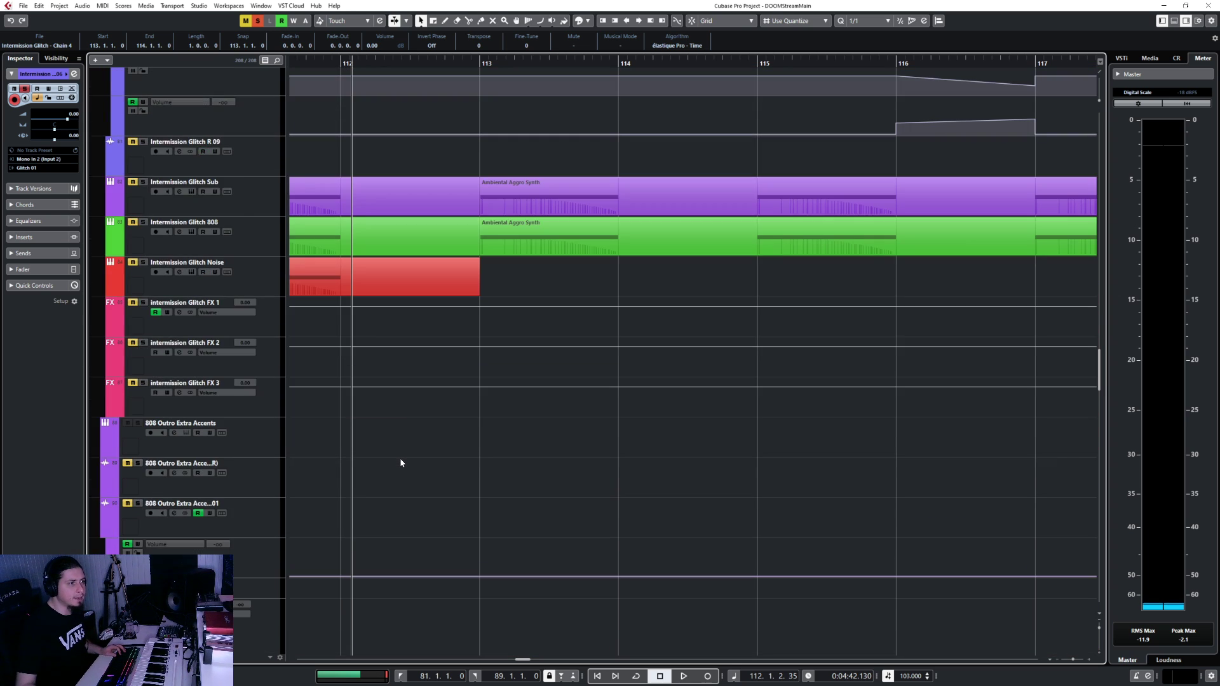
pyautogui.scroll(5, 400, 458)
pyautogui.scroll(6, 400, 462)
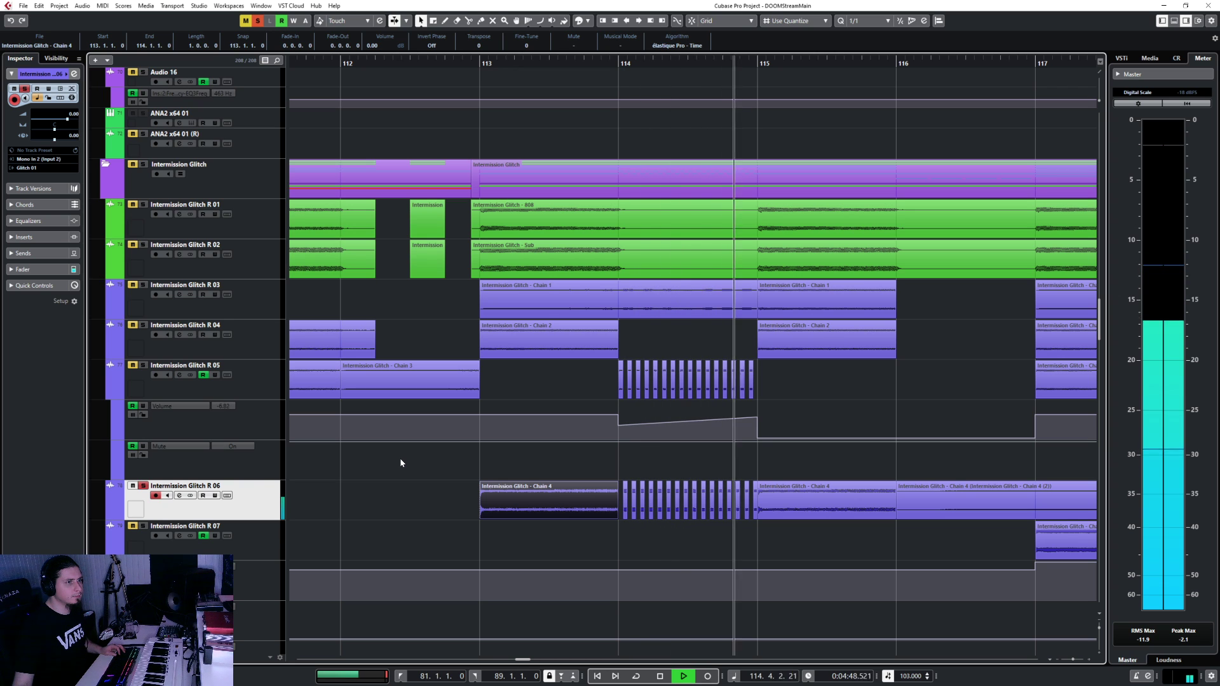
pyautogui.press('space')
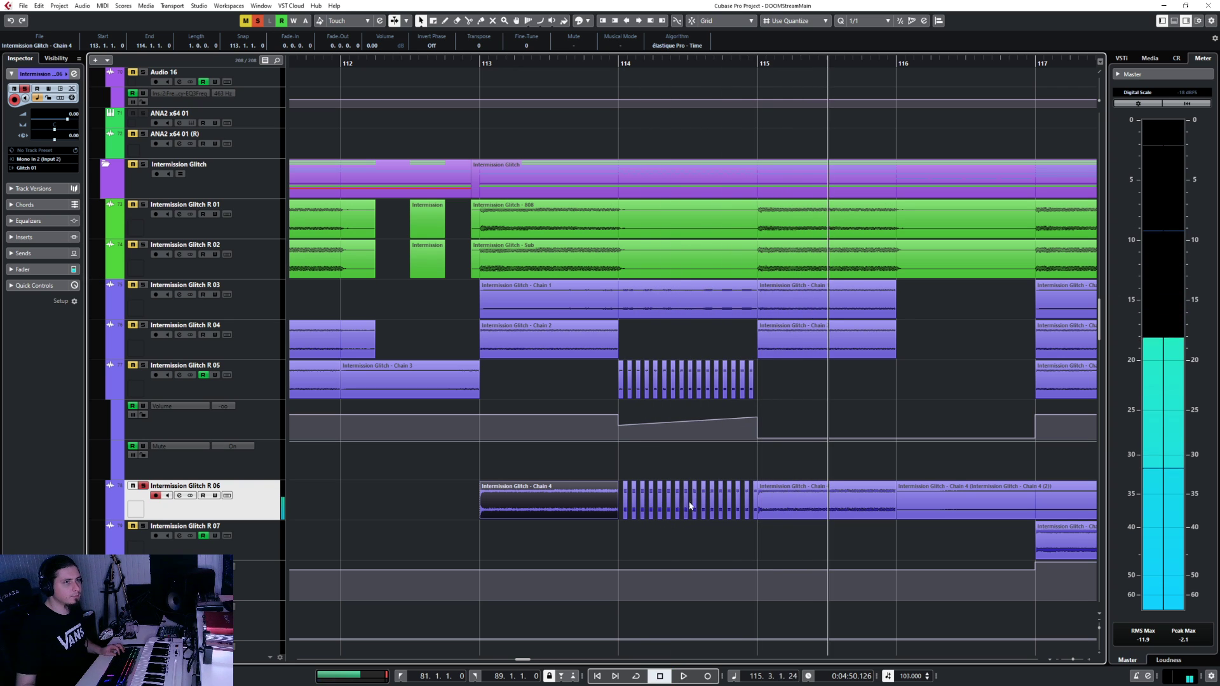
# Crossfade the last short glitch slice into the Chain 4 clip at bar 115 on Intermission Glitch R 06, and unsolo the track
pyautogui.scroll(6, 776, 517)
pyautogui.click(574, 516)
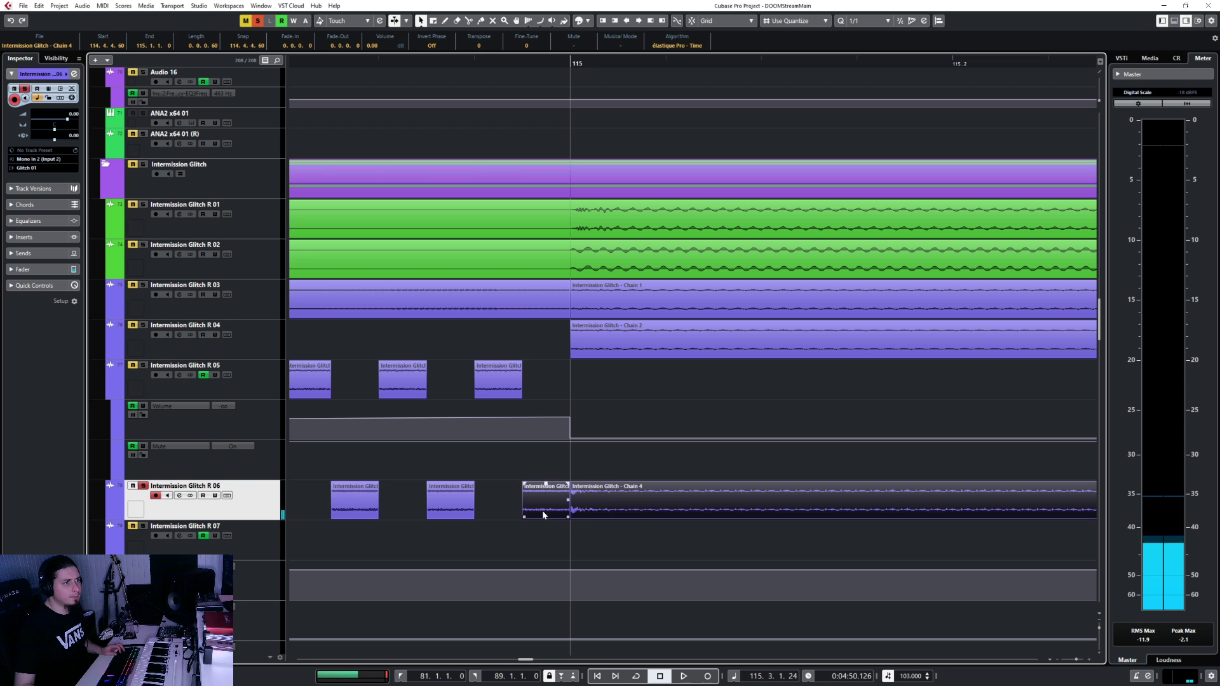
pyautogui.scroll(-6, 541, 535)
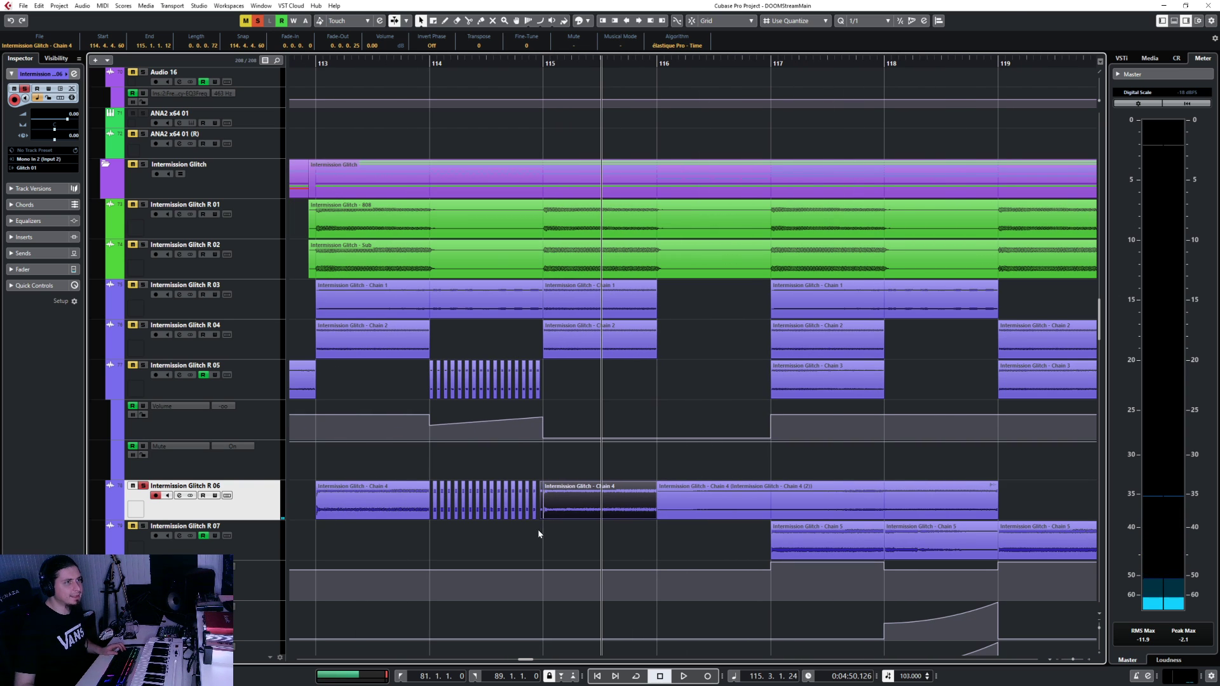
pyautogui.press('s')
pyautogui.hscroll(-3, 469, 528)
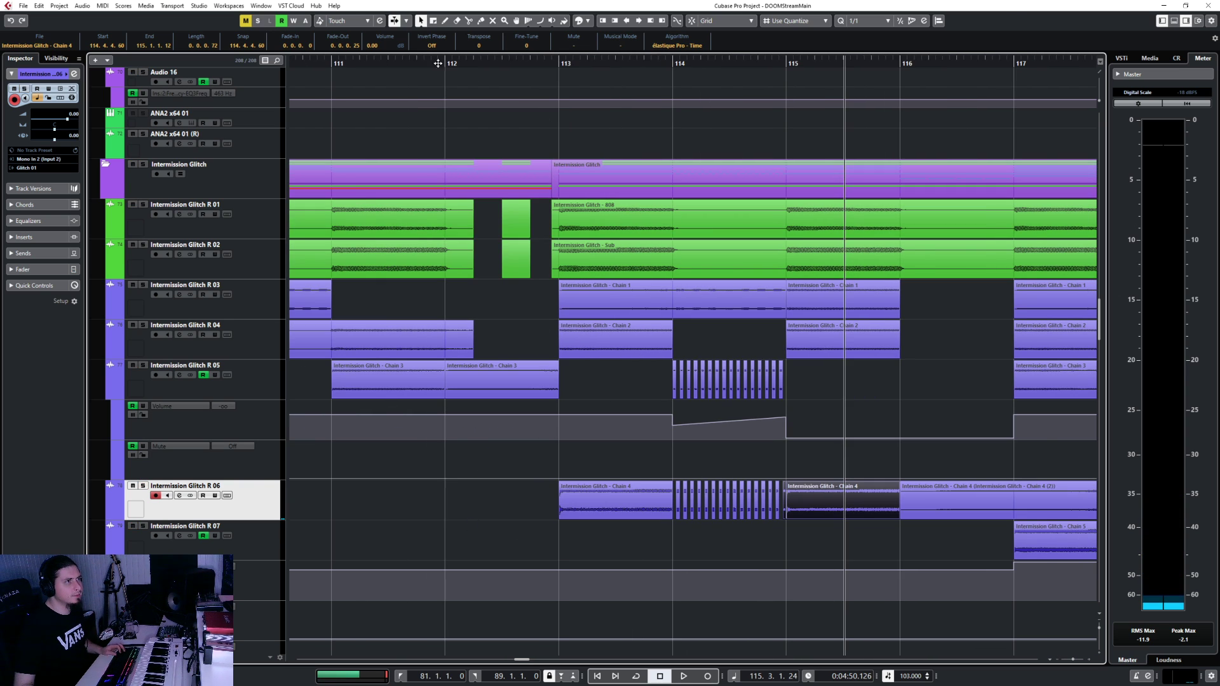
# Add a 0.0.0.3 fade-in to the Chain 4 clip at bar 113 and play the transition from just before bar 112
pyautogui.click(579, 509)
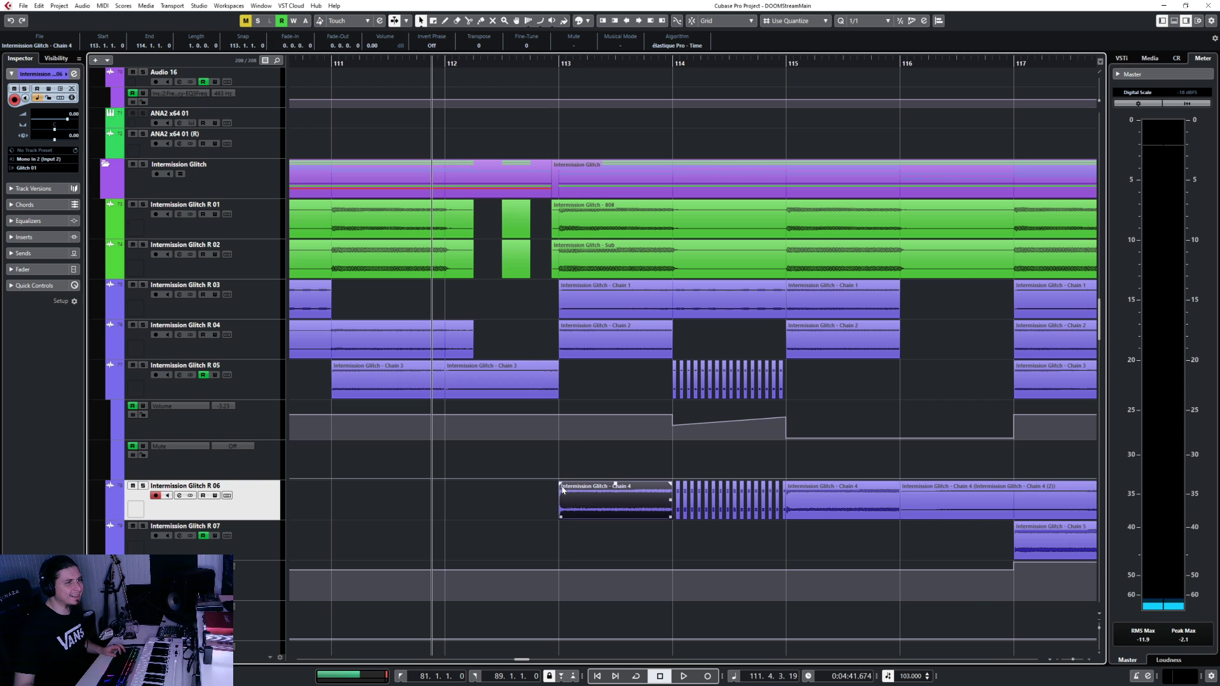
pyautogui.scroll(8, 557, 514)
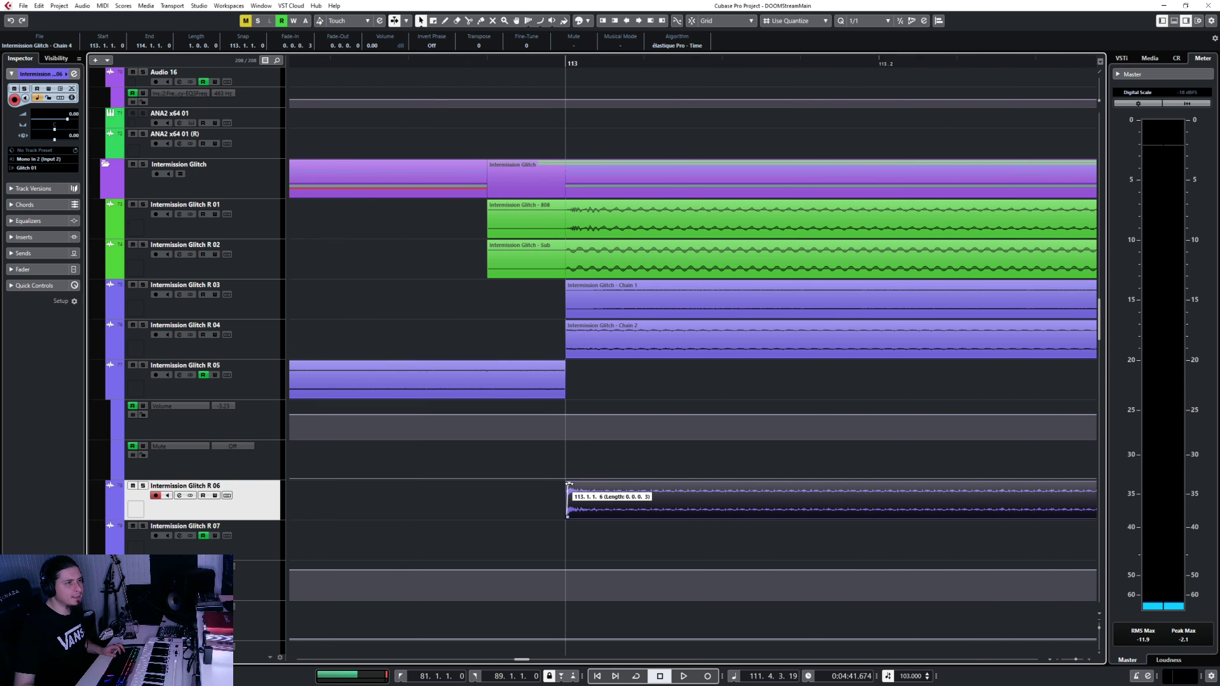
pyautogui.scroll(-10, 570, 500)
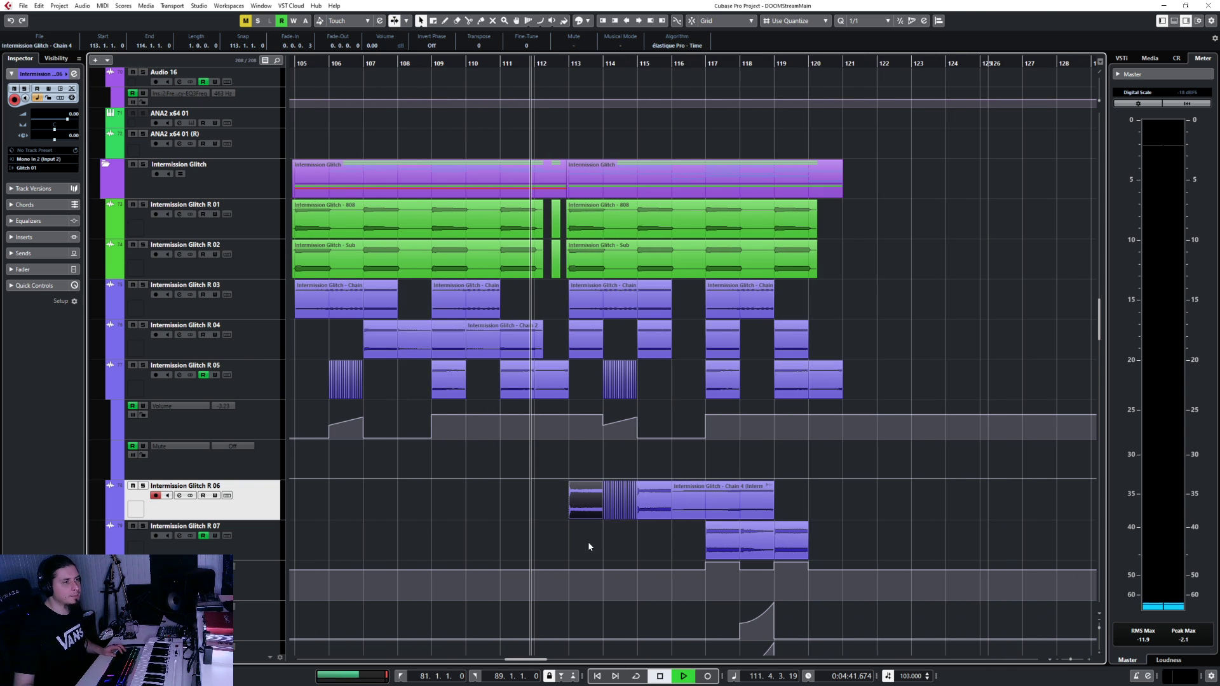
pyautogui.scroll(-10, 588, 540)
pyautogui.scroll(4, 580, 518)
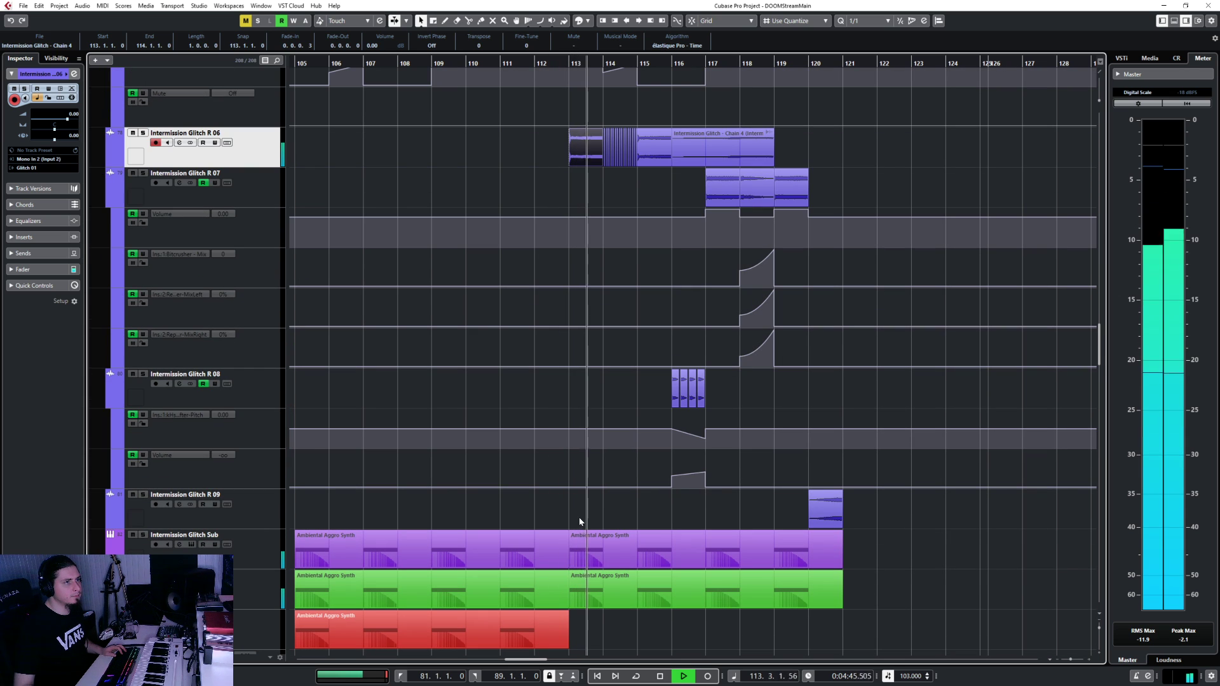
pyautogui.press('space')
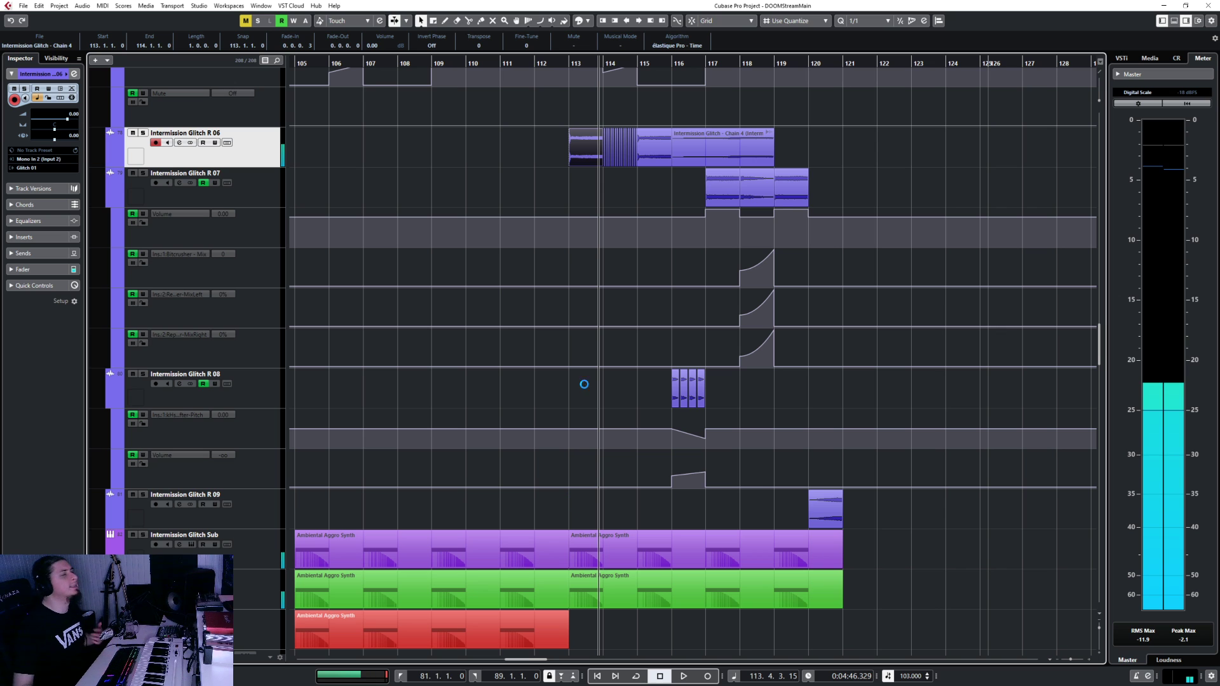
# Replay the full glitch section from about 112.3 and stop in bar 119
pyautogui.click(580, 137)
pyautogui.click(556, 64)
pyautogui.scroll(3, 637, 284)
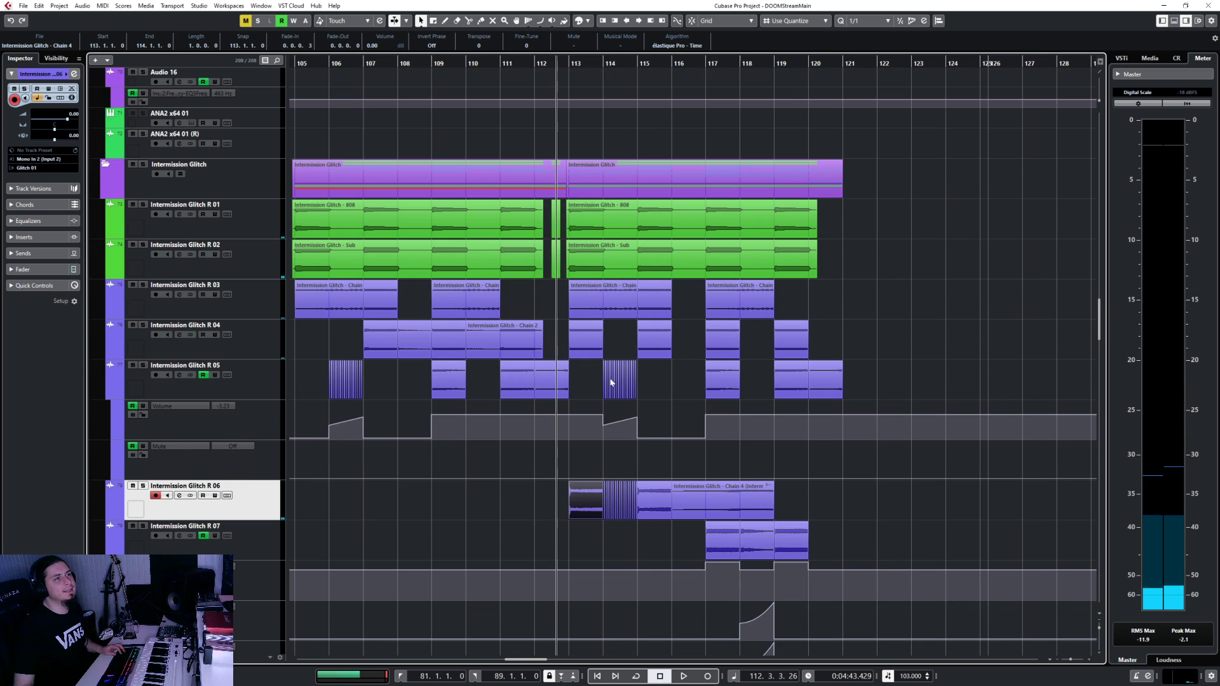
pyautogui.scroll(3, 582, 441)
pyautogui.press('space')
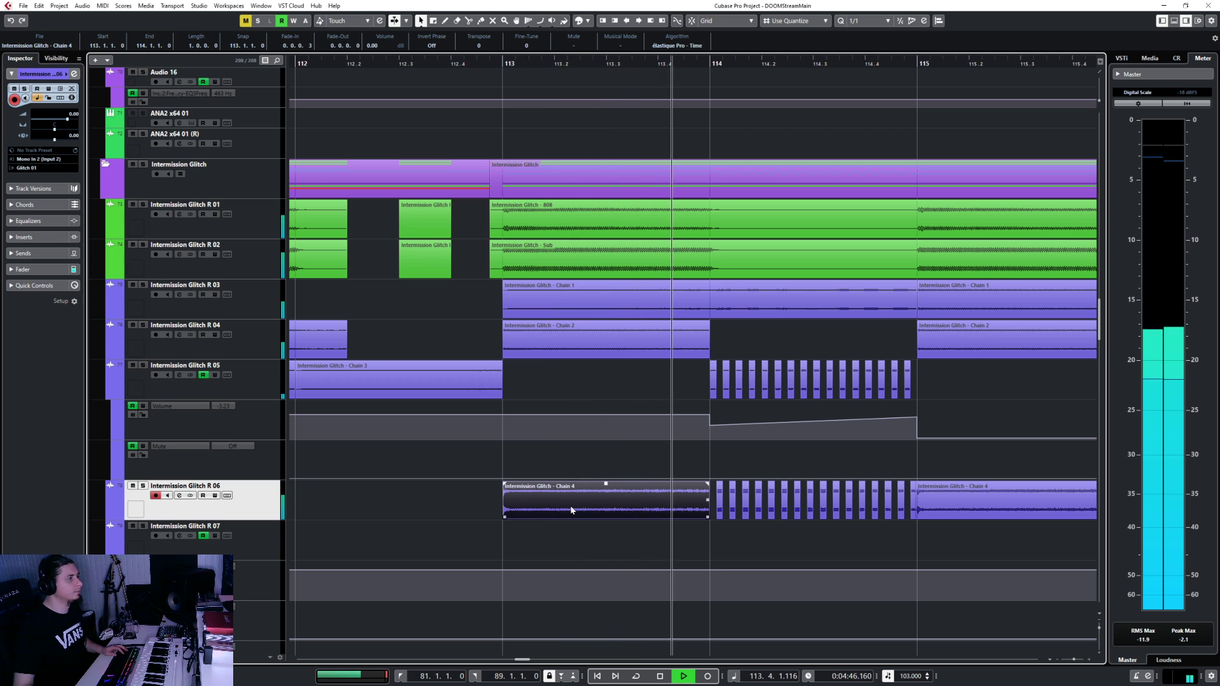
pyautogui.scroll(3, 570, 510)
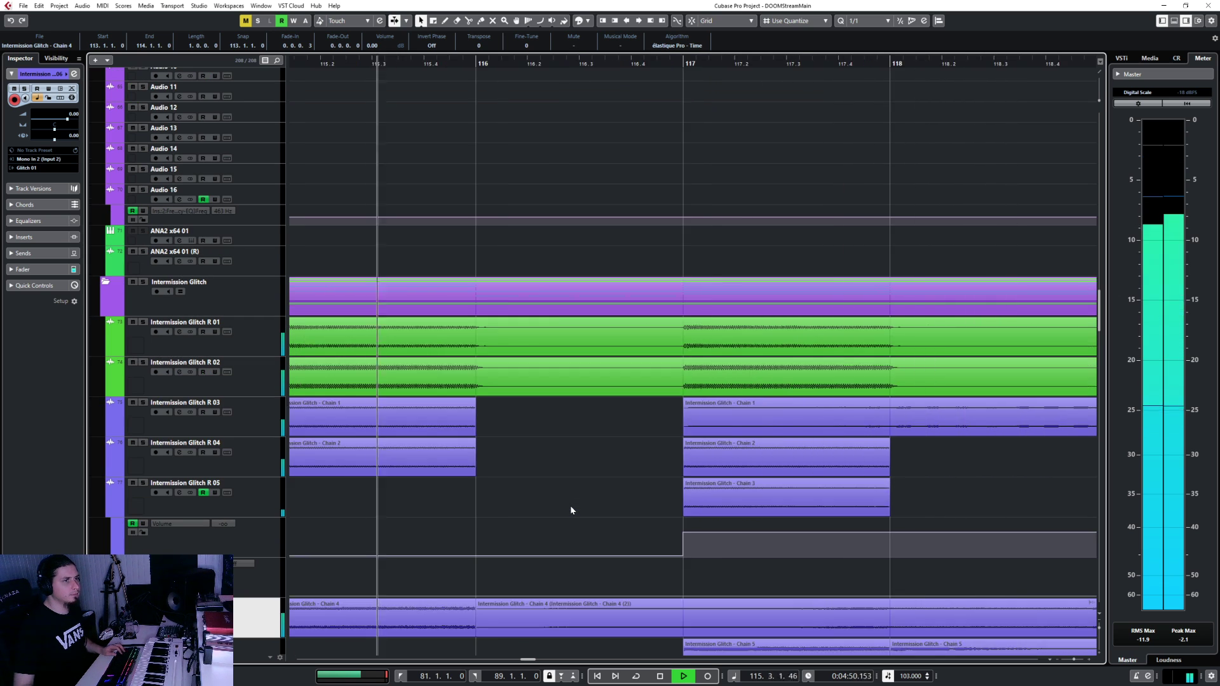
pyautogui.scroll(-3, 571, 510)
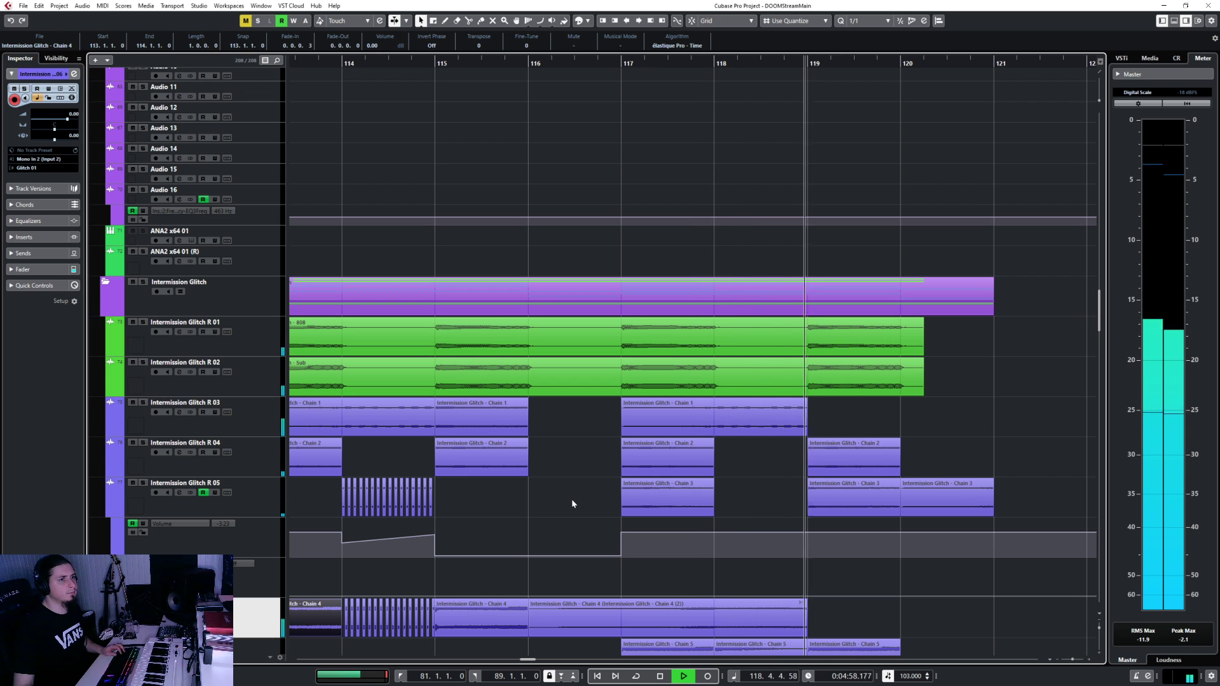
pyautogui.press('space')
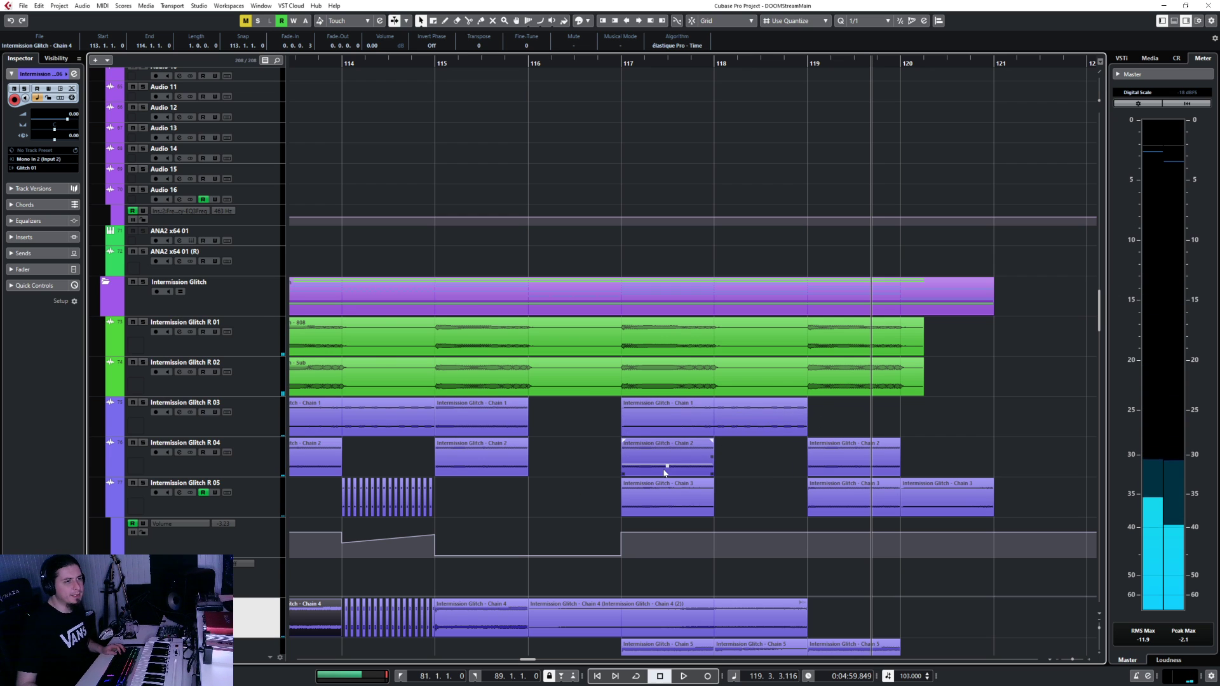
# Examine the clip edges around bar 113 again and play the mix from about 112.3 into bar 117
pyautogui.hscroll(-4, 635, 470)
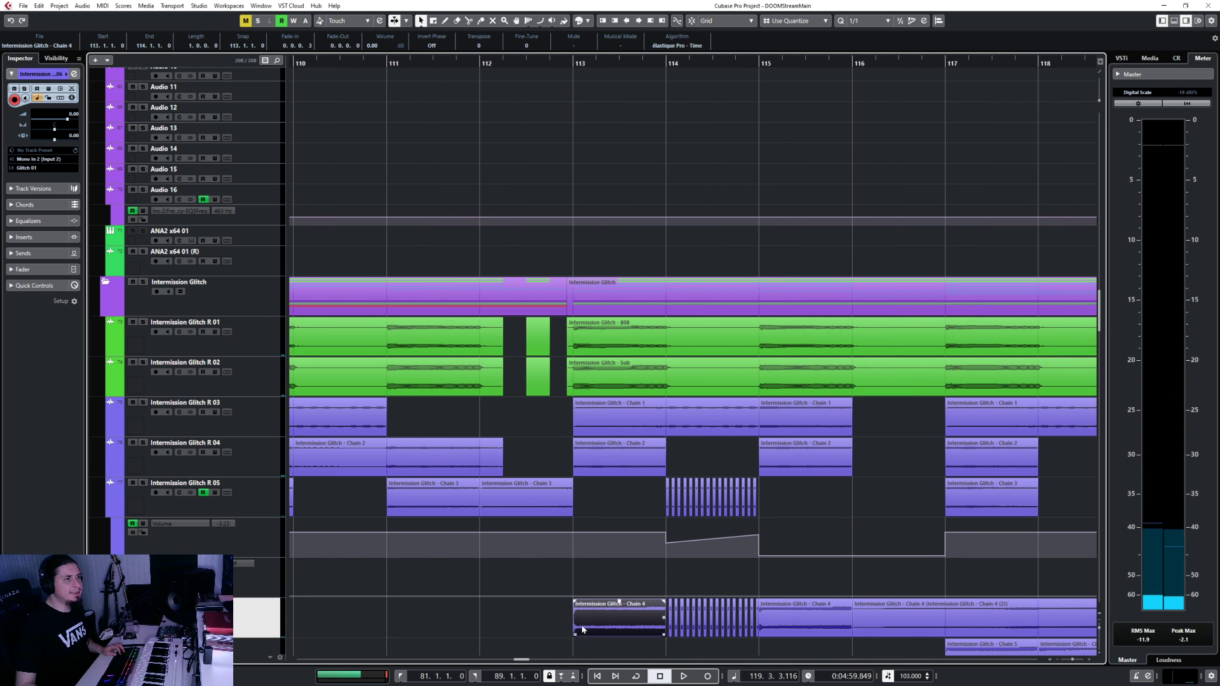
pyautogui.scroll(5, 582, 629)
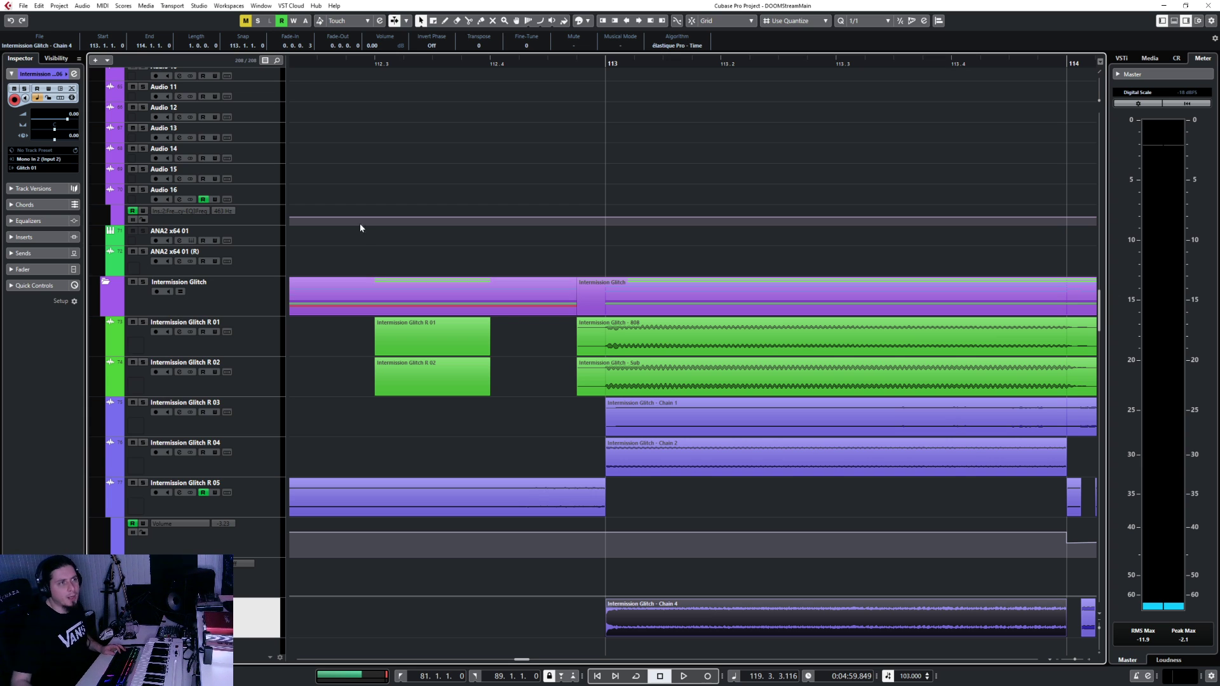
pyautogui.scroll(-3, 713, 406)
pyautogui.click(592, 63)
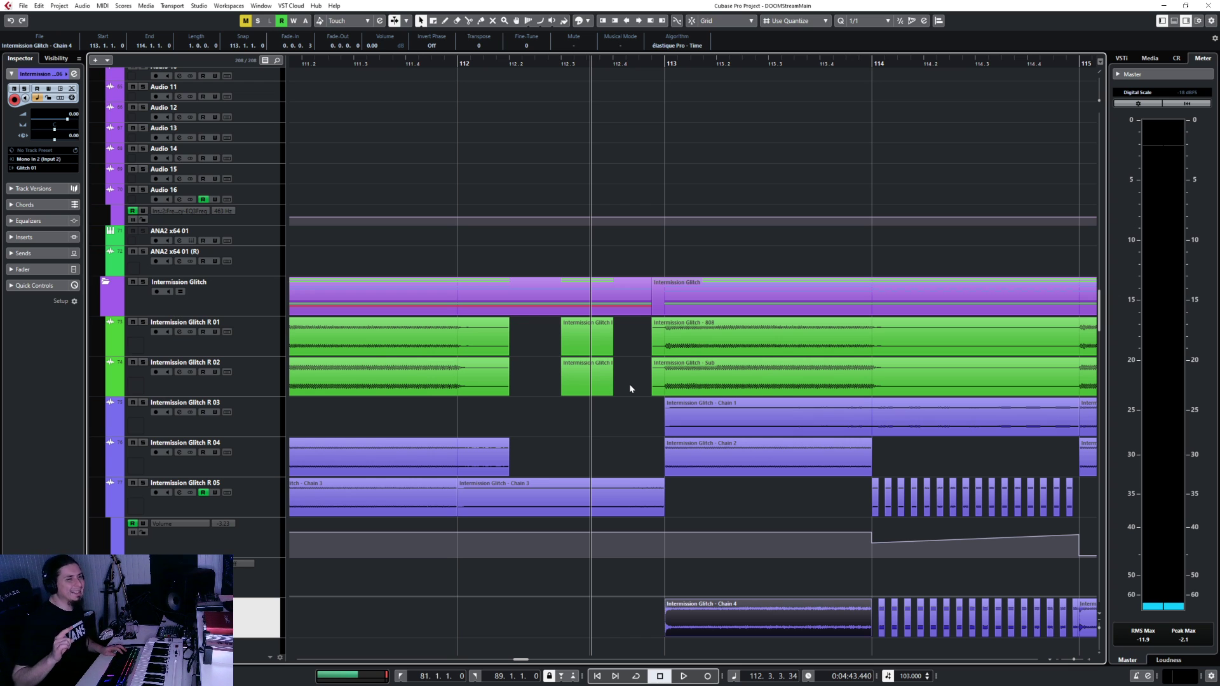
pyautogui.press('space')
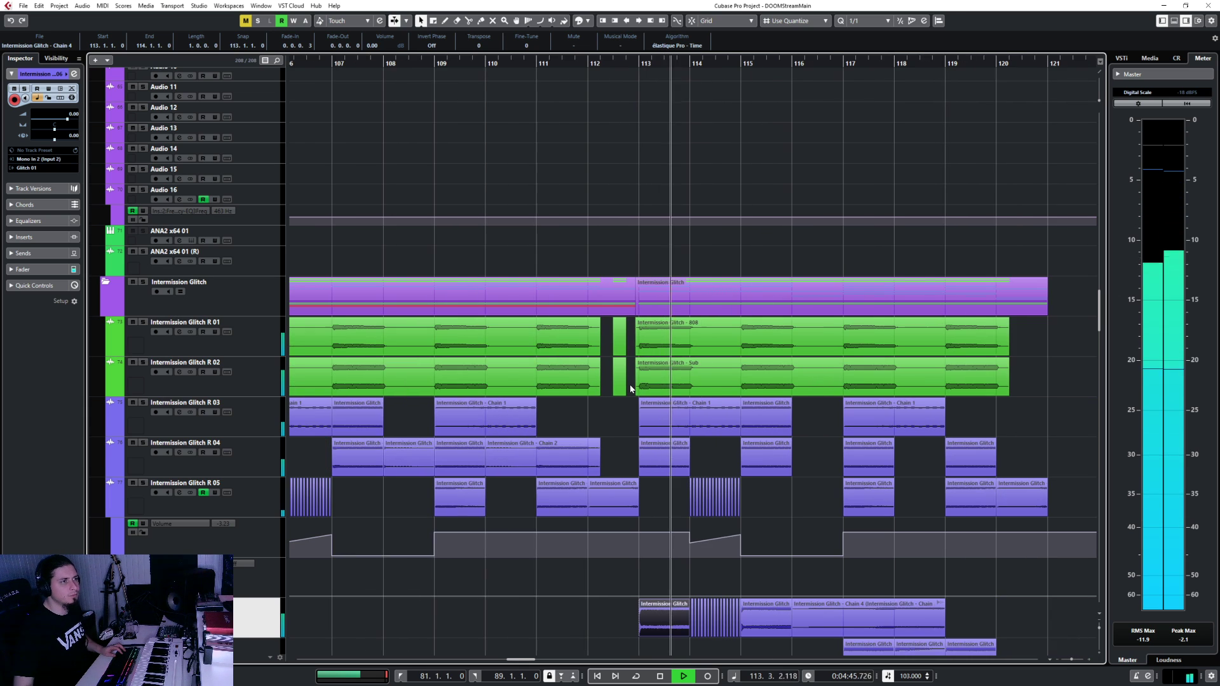
pyautogui.press('g')
pyautogui.press('g')
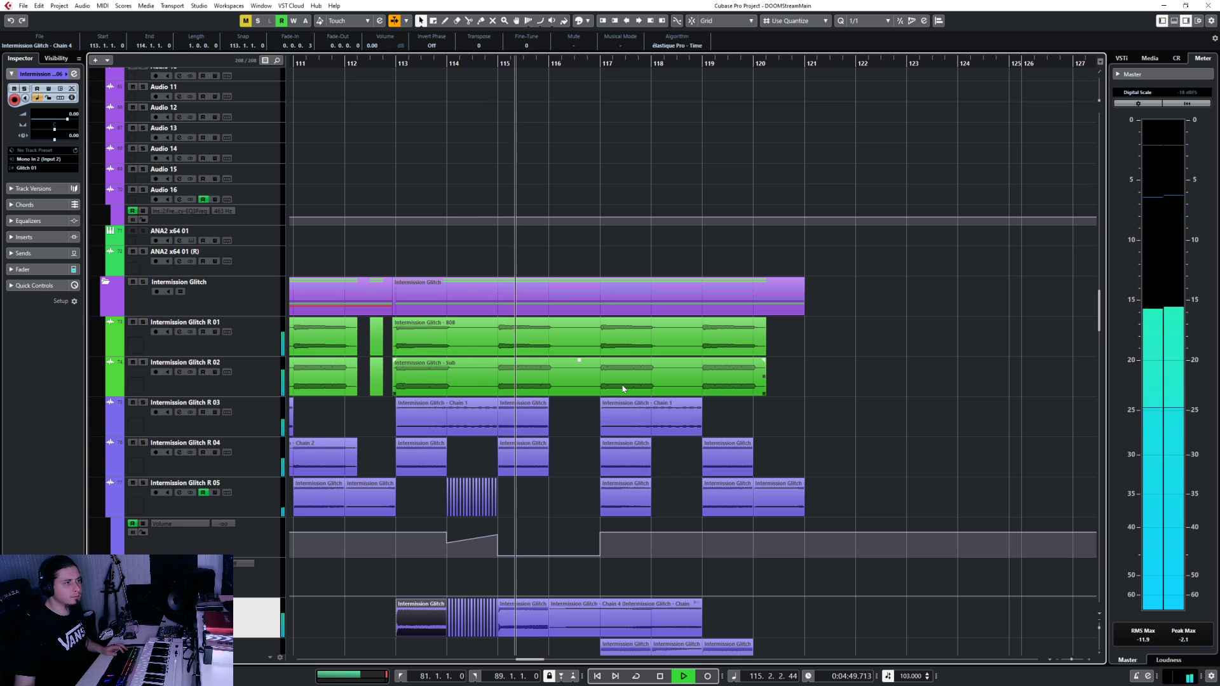
pyautogui.click(607, 343)
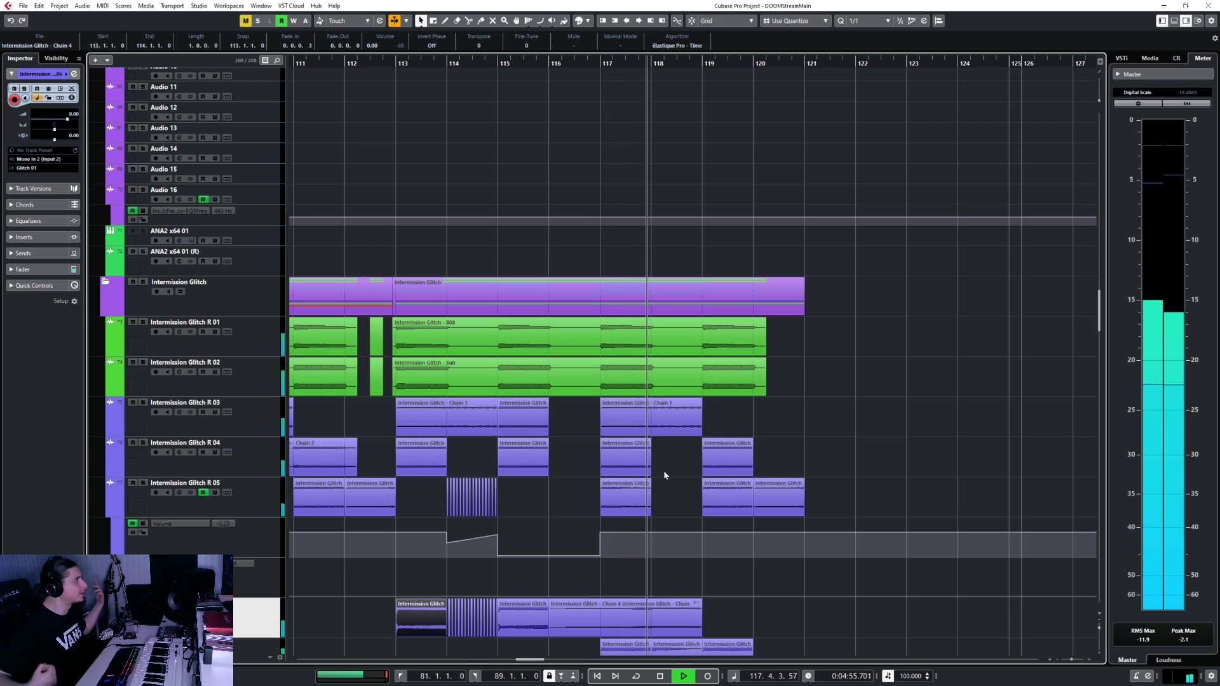
# Collapse the Guitars and Synths folders while playing on into bar 126, and return the playback position to just before bar 121
pyautogui.scroll(10, 950, 422)
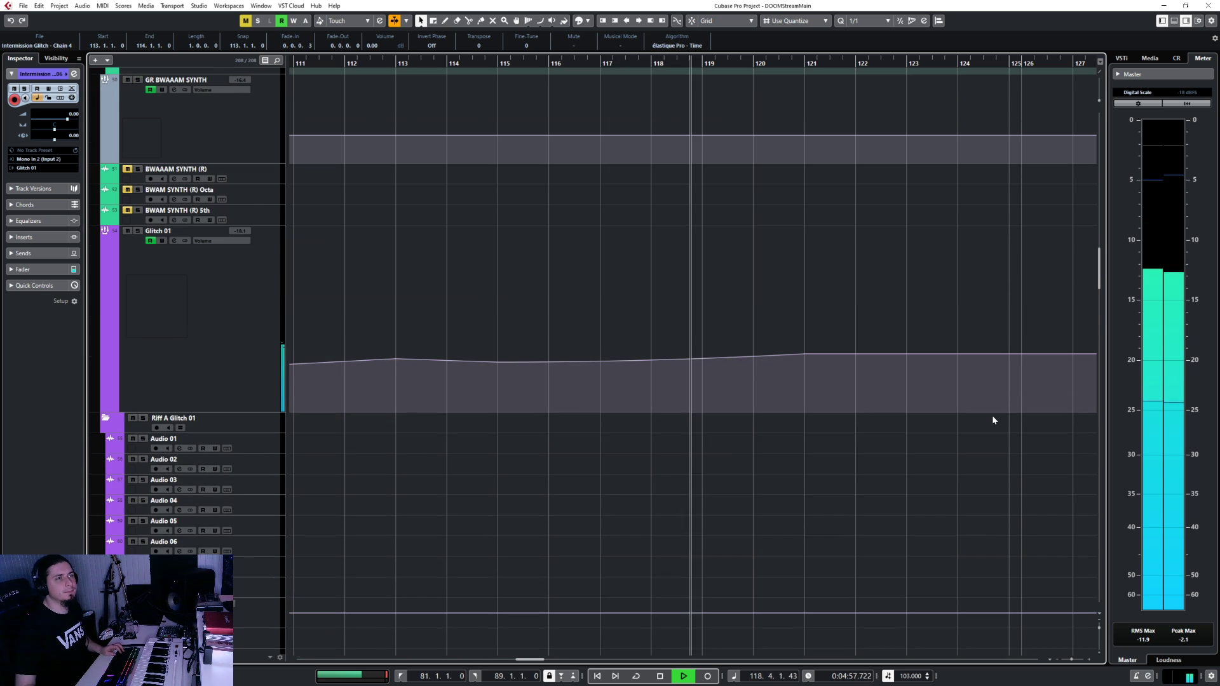
pyautogui.keyDown('ctrl'); pyautogui.scroll(-3, 846, 518); pyautogui.keyUp('ctrl')
pyautogui.scroll(-5, 845, 517)
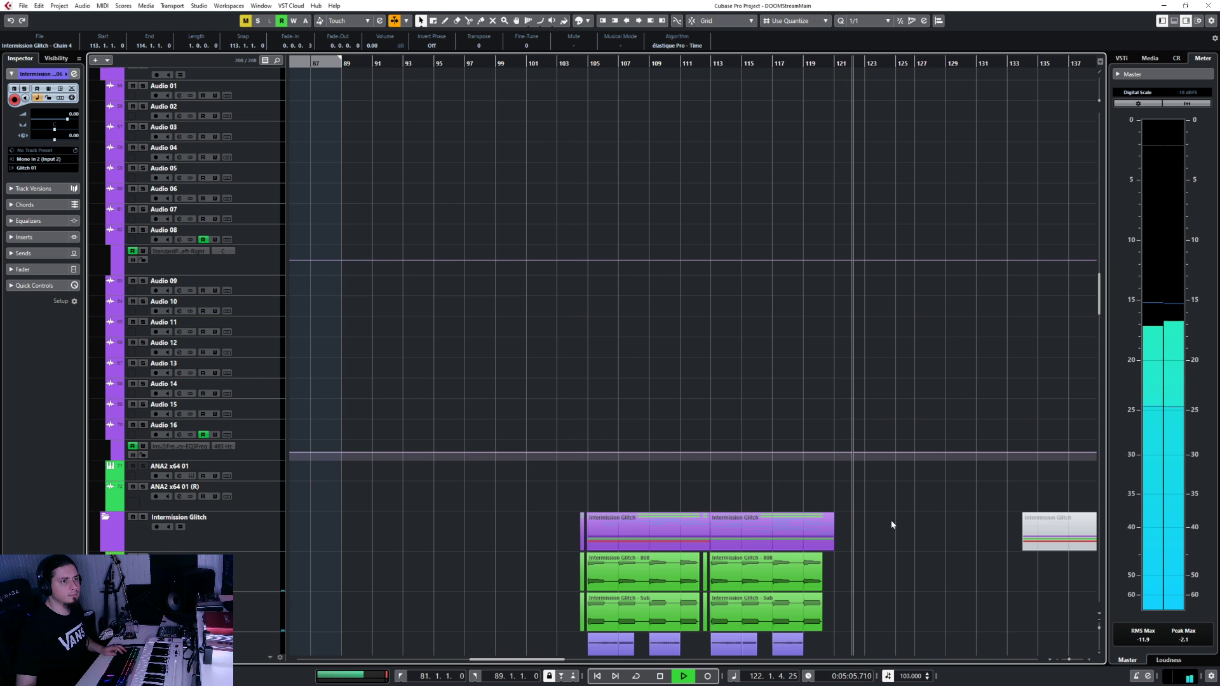
pyautogui.scroll(5, 892, 524)
pyautogui.scroll(10, 892, 523)
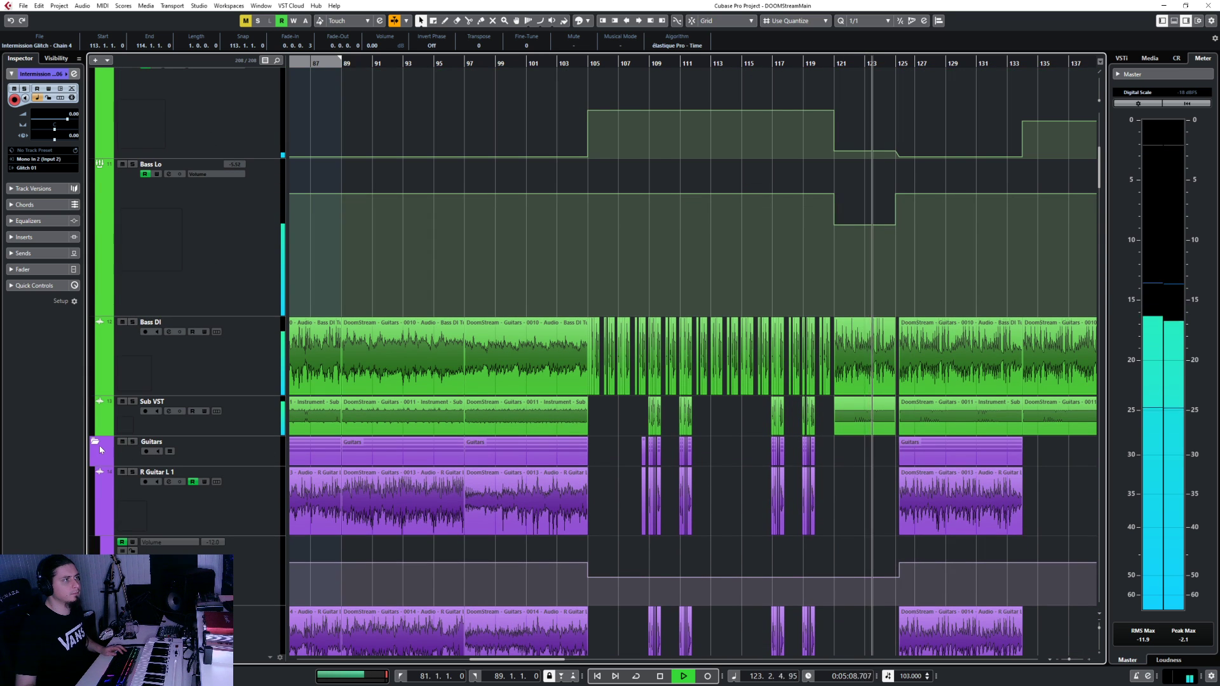
pyautogui.click(96, 443)
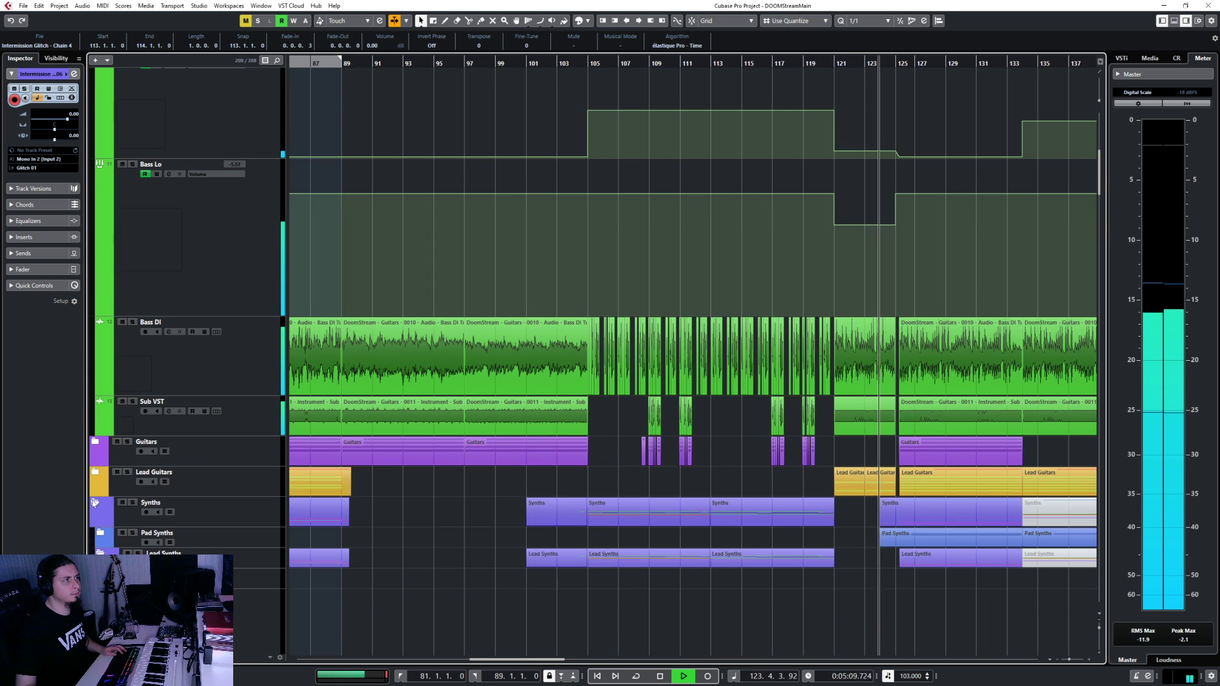
pyautogui.click(348, 513)
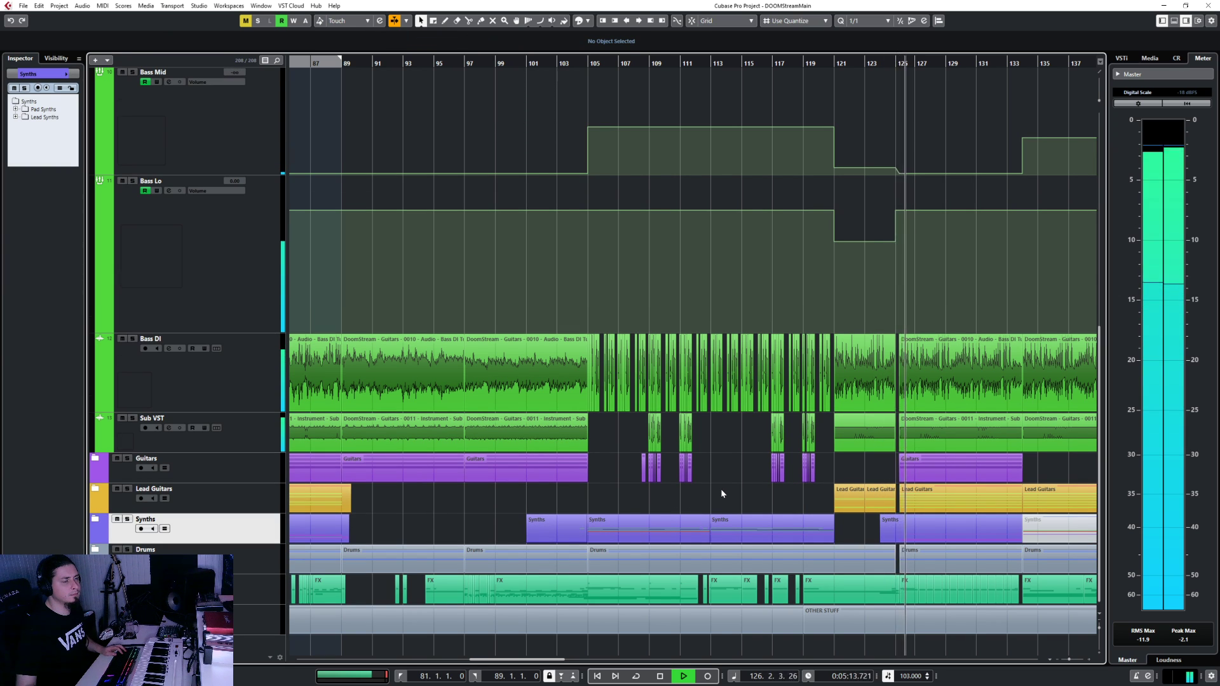
pyautogui.hscroll(4, 721, 489)
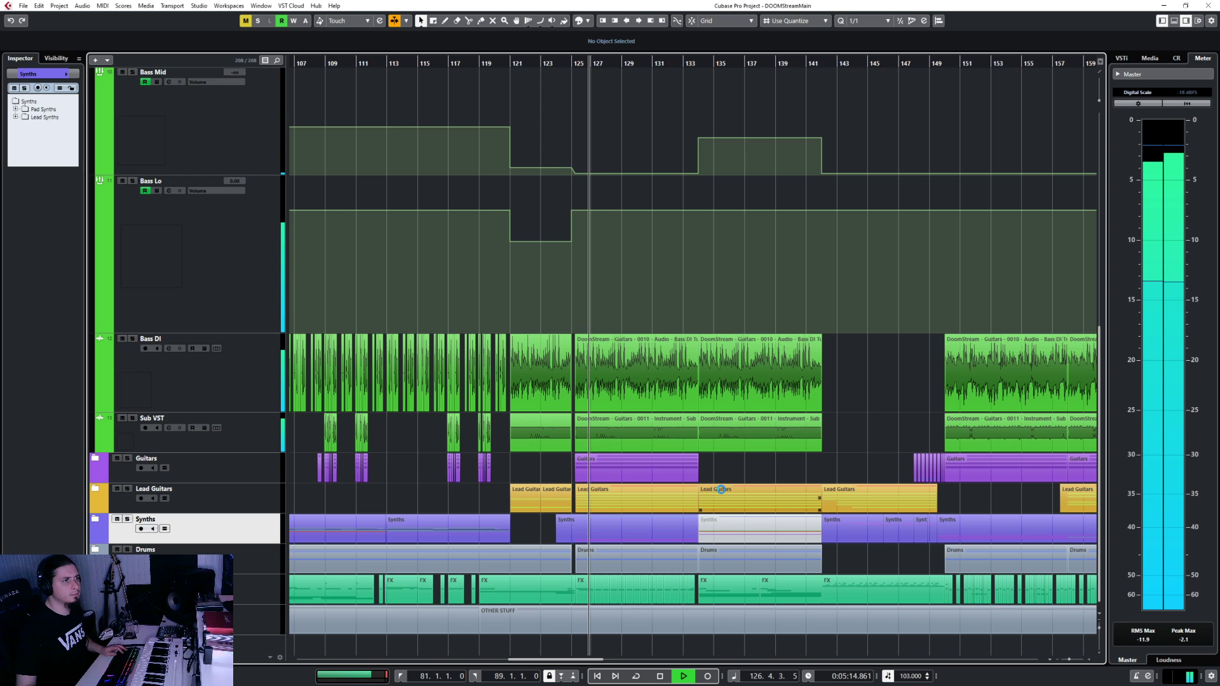
pyautogui.press('space')
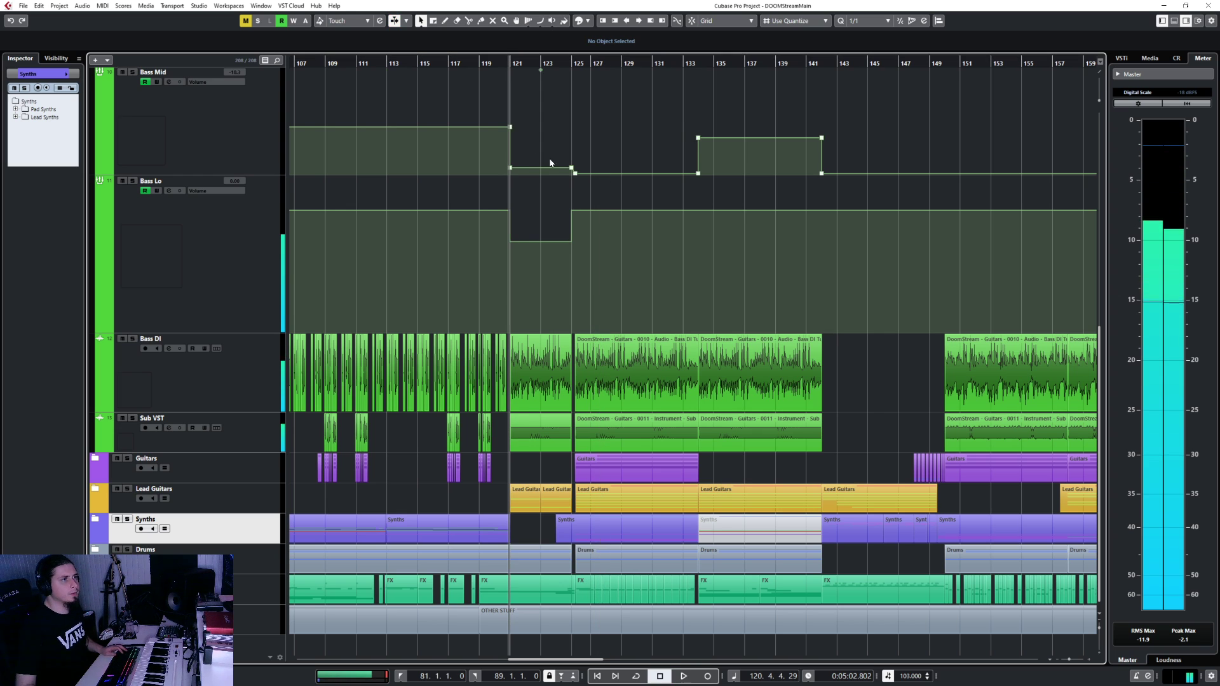